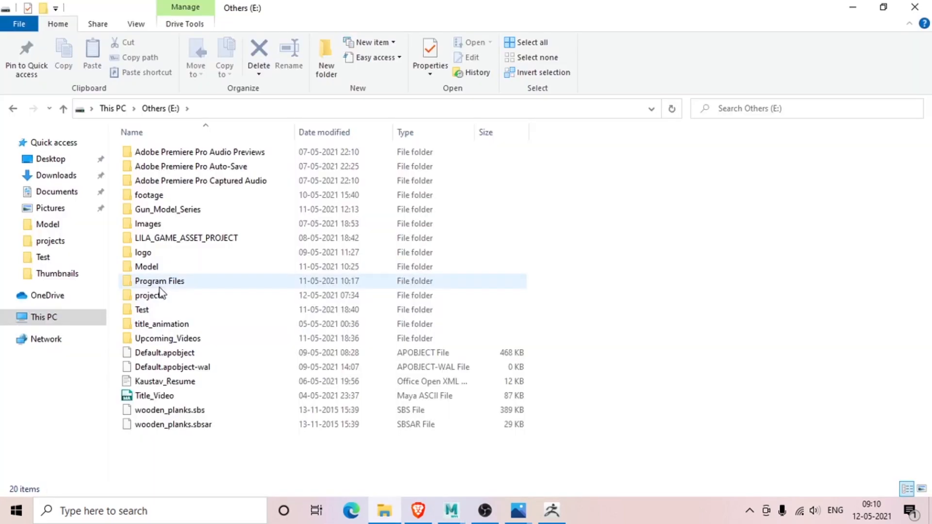
- Check the jar's dimensions in the 231187-6_6-nescafe-classic-instant-coffee image in the projects folder, and switch to the Coffe_Jar scene in Maya
{"action": "double_click", "coordinate": [160, 295]}
{"action": "double_click", "coordinate": [208, 204]}
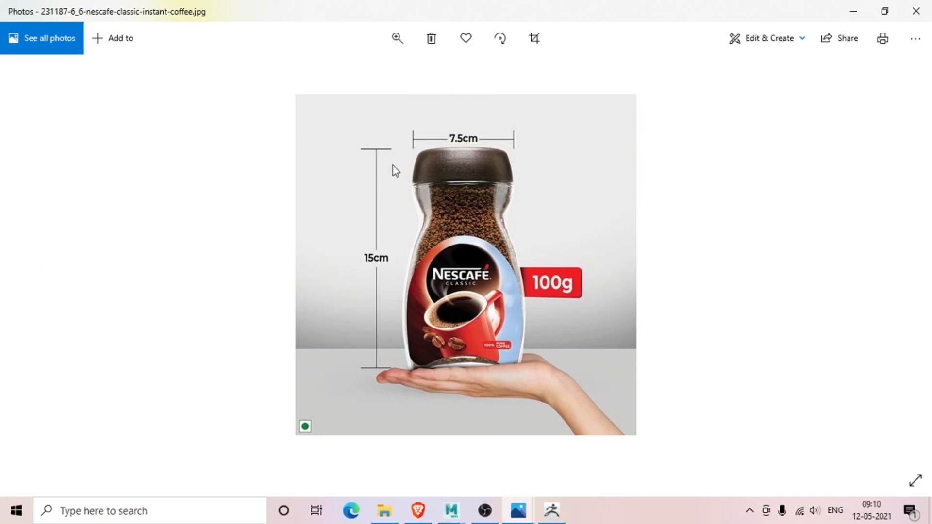
{"action": "left_click", "coordinate": [853, 11]}
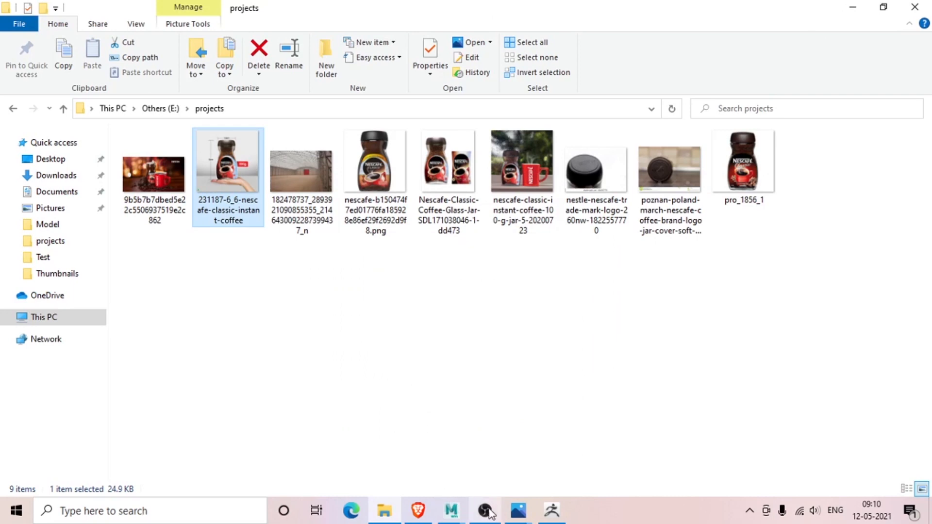
{"action": "left_click", "coordinate": [451, 509]}
{"action": "left_click", "coordinate": [488, 470]}
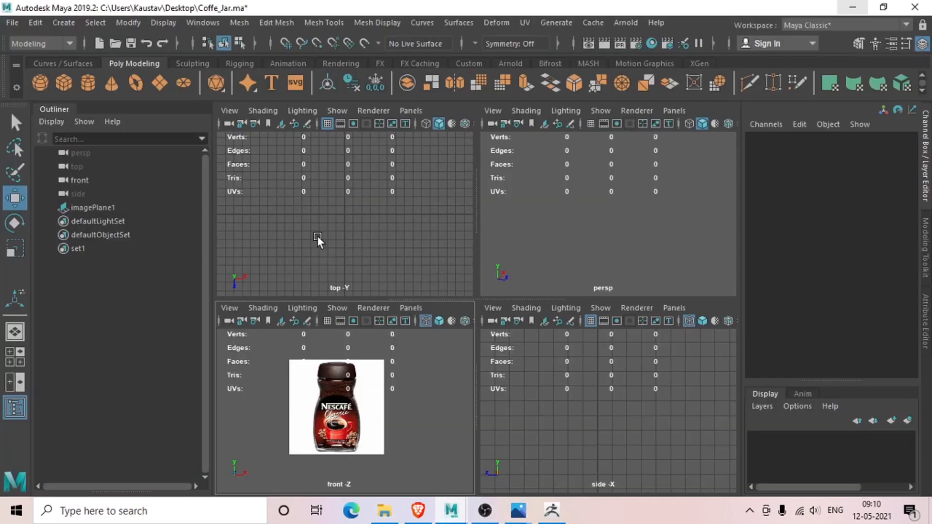
- Create a polygon cube and set its height to 15
{"action": "left_click", "coordinate": [68, 88]}
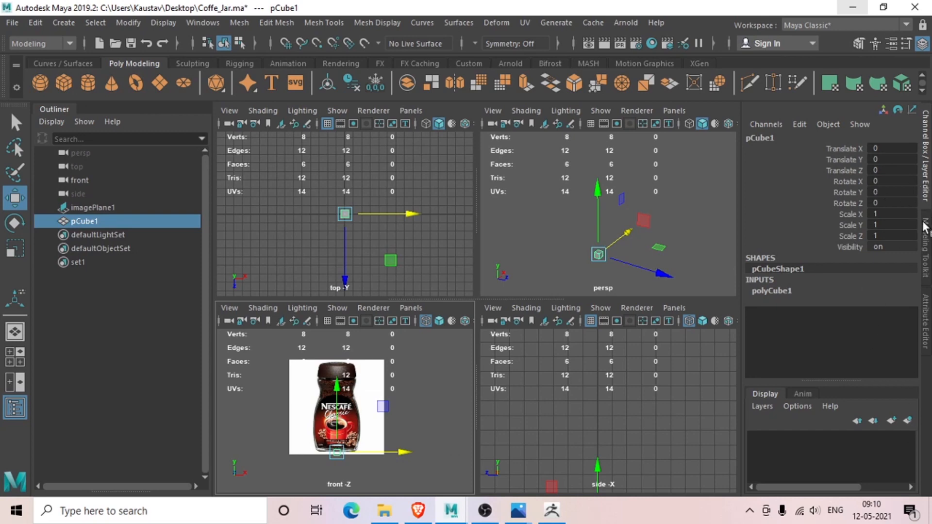
{"action": "left_click", "coordinate": [926, 324]}
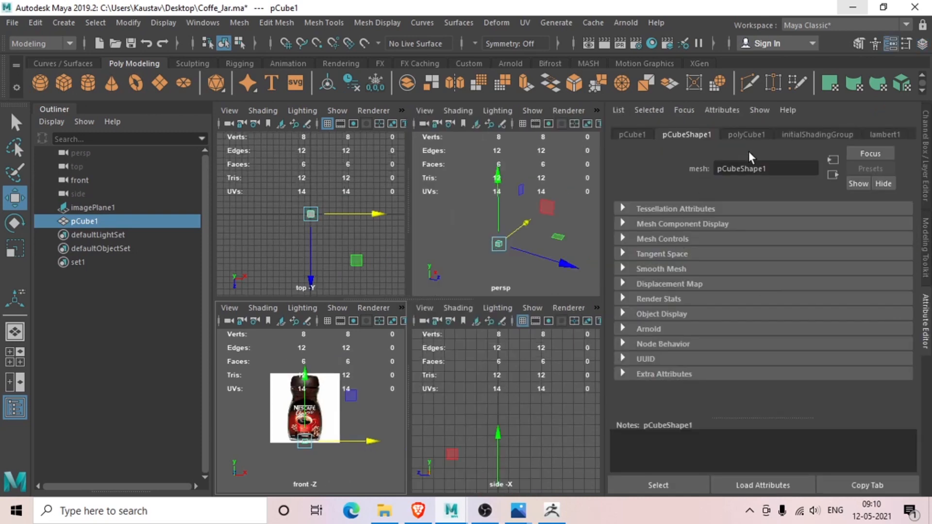
{"action": "left_click", "coordinate": [748, 136]}
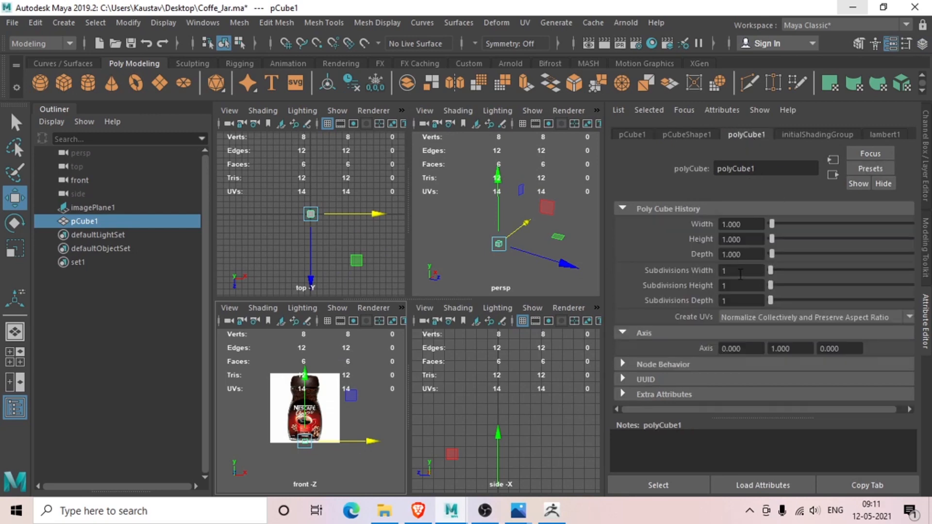
{"action": "left_click", "coordinate": [720, 239]}
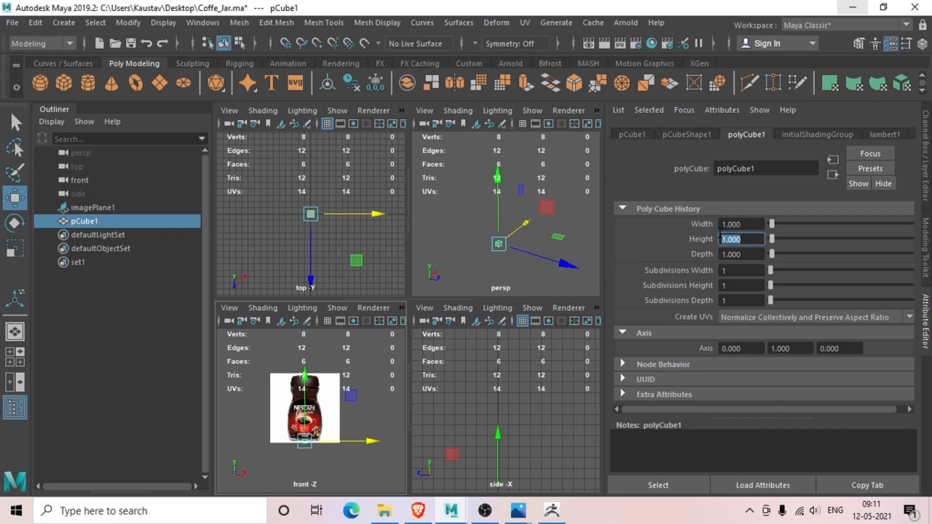
{"action": "type", "text": "15"}
{"action": "key", "text": "Return"}
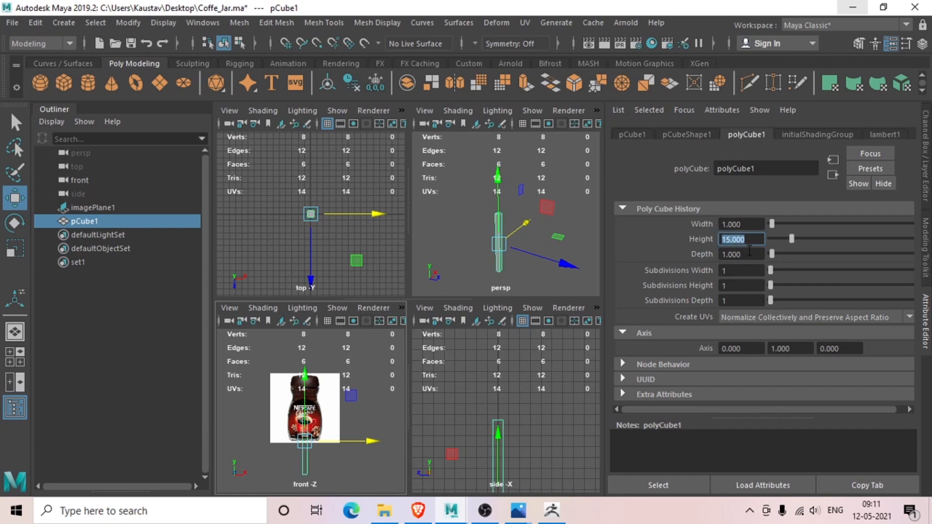
- Set the cube's width and depth to 7.5 each
{"action": "left_click", "coordinate": [750, 224]}
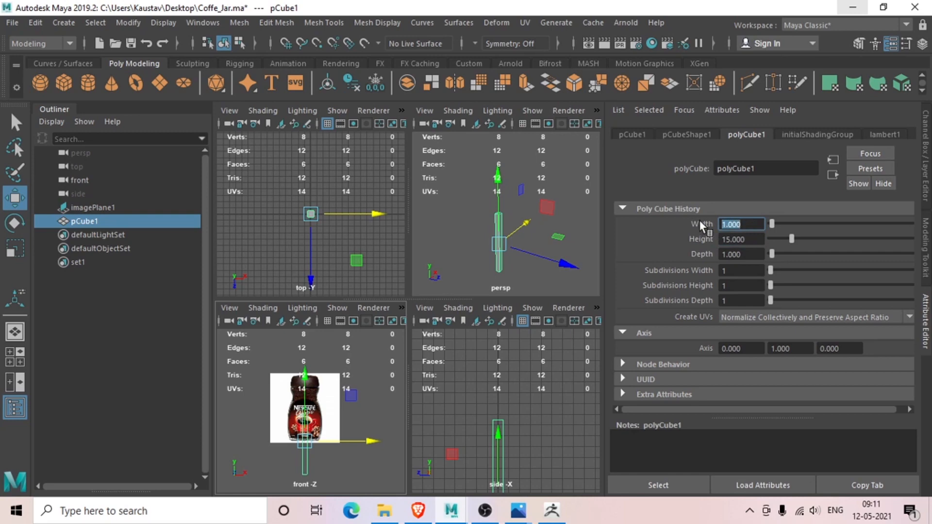
{"action": "type", "text": "7.5"}
{"action": "key", "text": "Return"}
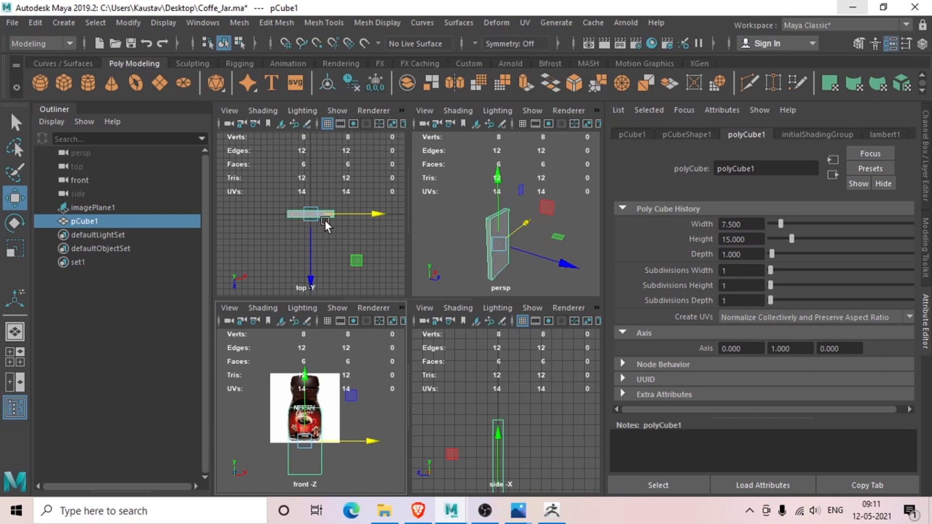
{"action": "left_click", "coordinate": [752, 254]}
{"action": "type", "text": "7.5"}
{"action": "key", "text": "Return"}
{"action": "left_click_drag", "start_coordinate": [549, 229], "coordinate": [514, 261], "text": "alt"}
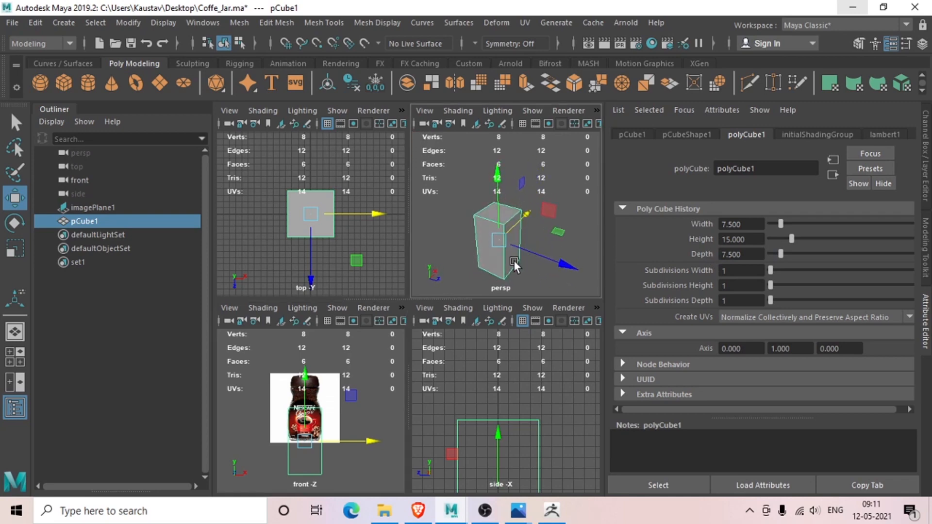
- Raise the cube in the front view to about 7.48 in Y so that it encloses the reference jar
{"action": "left_click", "coordinate": [314, 436]}
{"action": "scroll", "coordinate": [315, 437], "scroll_direction": "up", "scroll_amount": 5}
{"action": "middle_click_drag", "start_coordinate": [314, 437], "coordinate": [329, 412], "text": "alt"}
{"action": "scroll", "coordinate": [329, 403], "scroll_direction": "down", "scroll_amount": 3}
{"action": "key", "text": "space"}
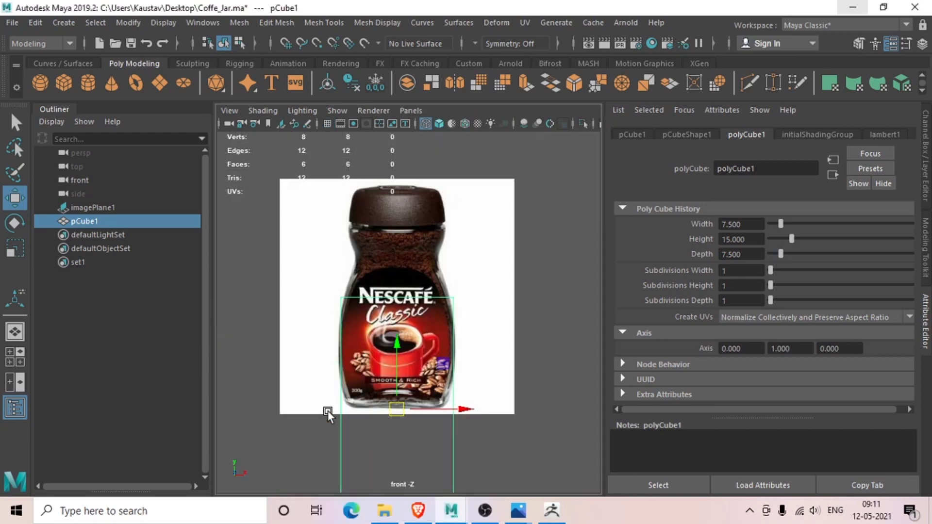
{"action": "left_click_drag", "start_coordinate": [385, 344], "coordinate": [397, 228]}
{"action": "middle_click_drag", "start_coordinate": [387, 395], "coordinate": [422, 371], "text": "alt"}
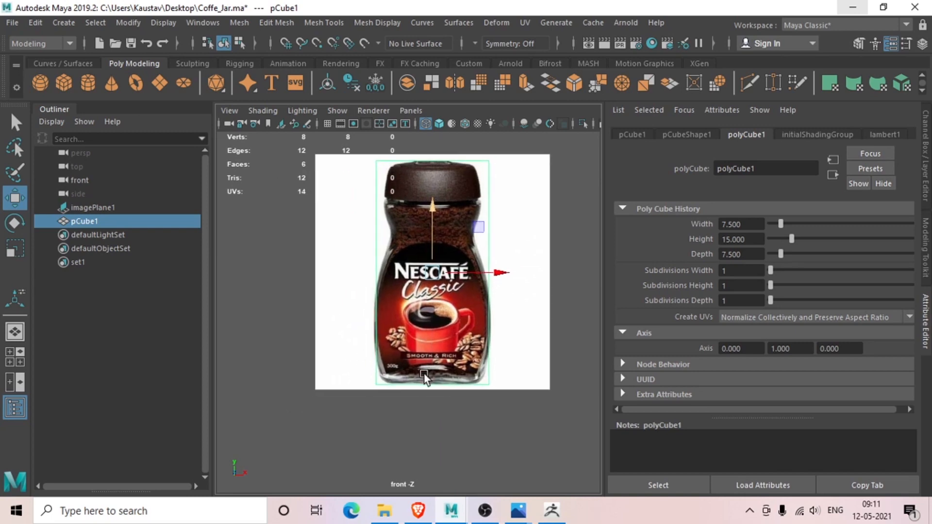
- Widen the cube slightly along X, to a scale of about 1.045, to match the jar's width in the reference image
{"action": "scroll", "coordinate": [477, 397], "scroll_direction": "up", "scroll_amount": 2}
{"action": "scroll", "coordinate": [477, 398], "scroll_direction": "up", "scroll_amount": 2}
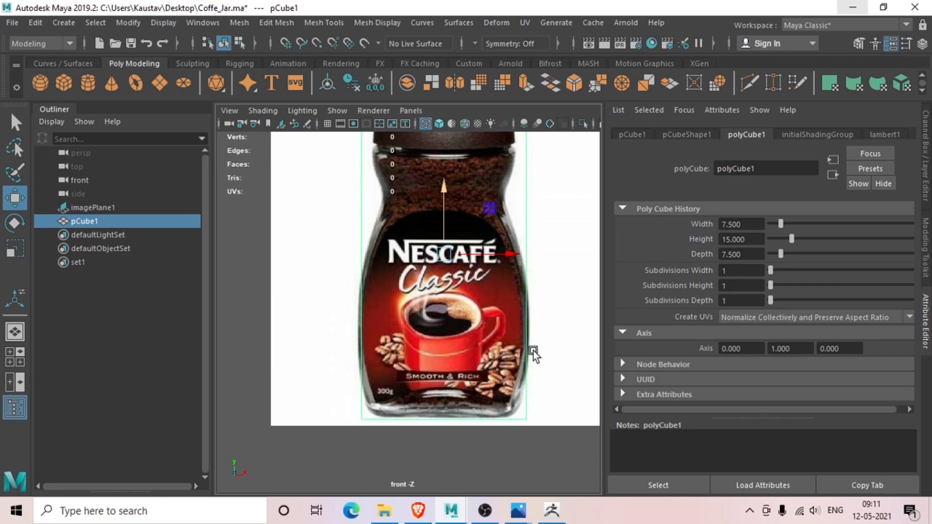
{"action": "middle_click_drag", "start_coordinate": [533, 354], "coordinate": [532, 410], "text": "alt"}
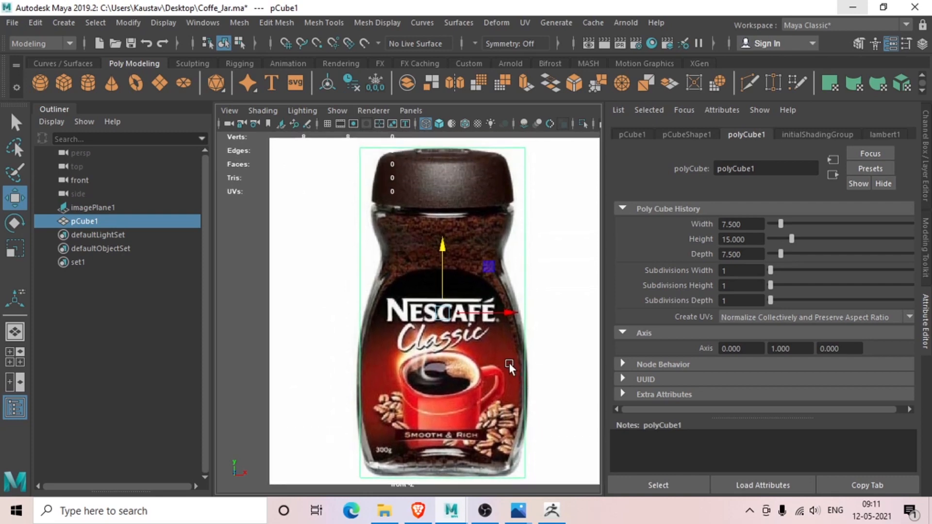
{"action": "key", "text": "r"}
{"action": "left_click_drag", "start_coordinate": [505, 313], "coordinate": [508, 314]}
{"action": "scroll", "coordinate": [506, 326], "scroll_direction": "down", "scroll_amount": 2}
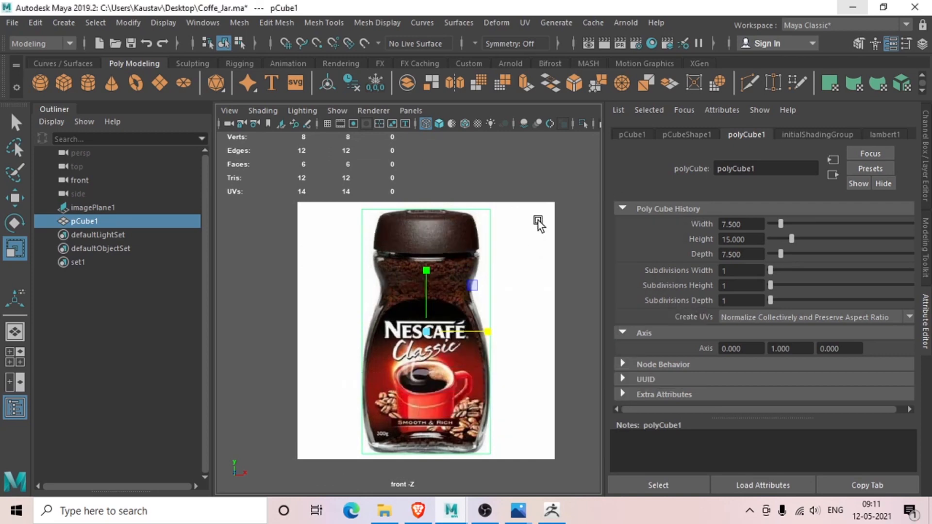
- Create a display layer from the selected cube, name it Dimension and give it a green color
{"action": "key", "text": "space"}
{"action": "key", "text": "space"}
{"action": "left_click_drag", "start_coordinate": [434, 291], "coordinate": [359, 379], "text": "alt"}
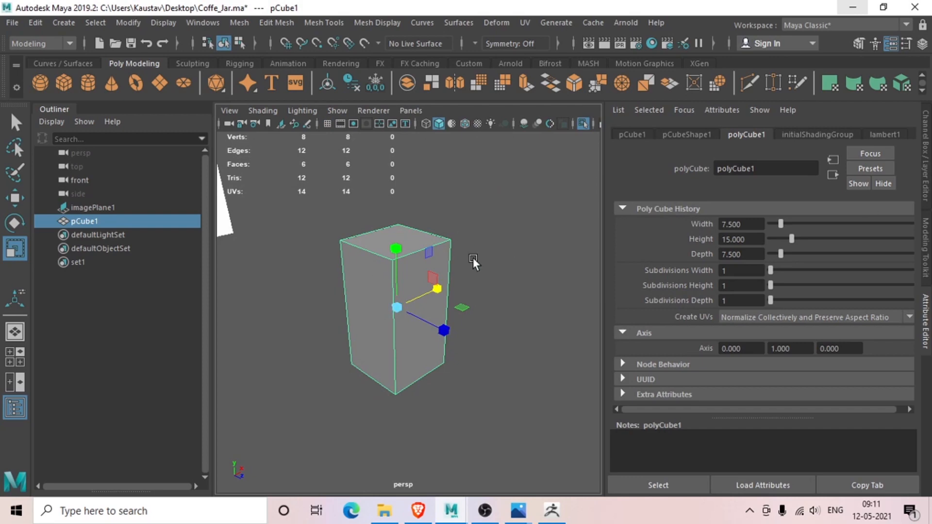
{"action": "key", "text": "ctrl+a"}
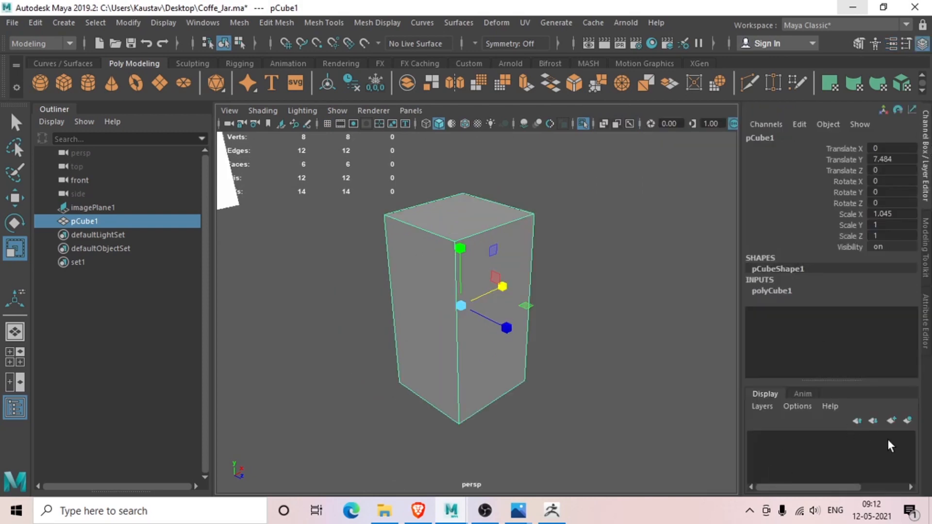
{"action": "left_click", "coordinate": [908, 421]}
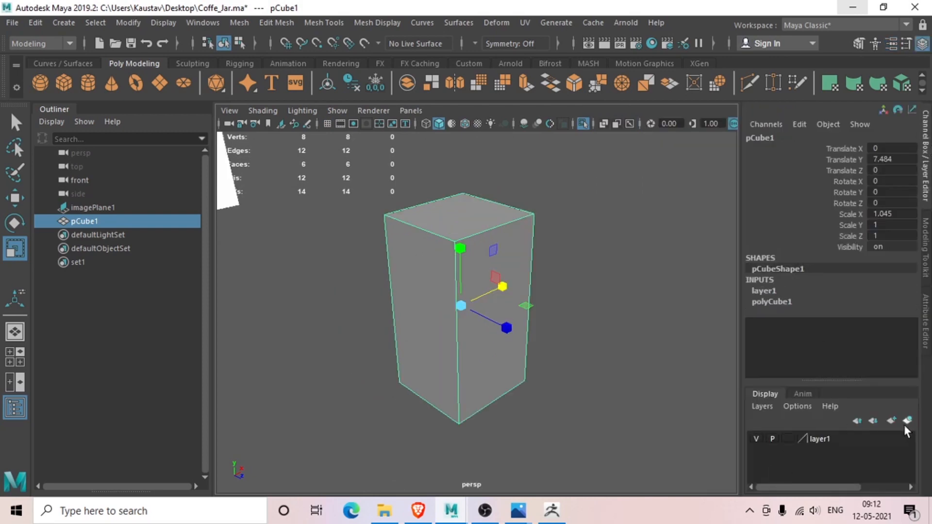
{"action": "double_click", "coordinate": [828, 438]}
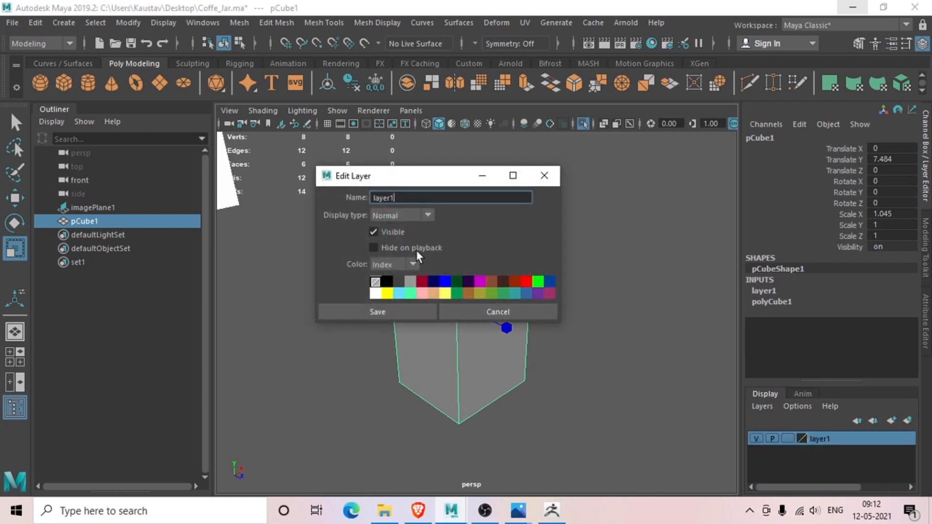
{"action": "left_click_drag", "start_coordinate": [411, 200], "coordinate": [325, 199]}
{"action": "type", "text": "Dimension"}
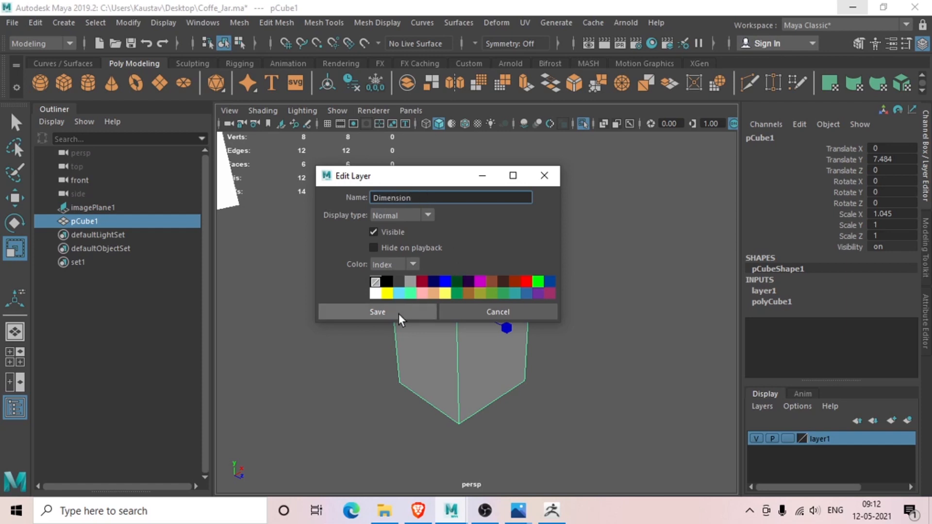
{"action": "left_click", "coordinate": [458, 293]}
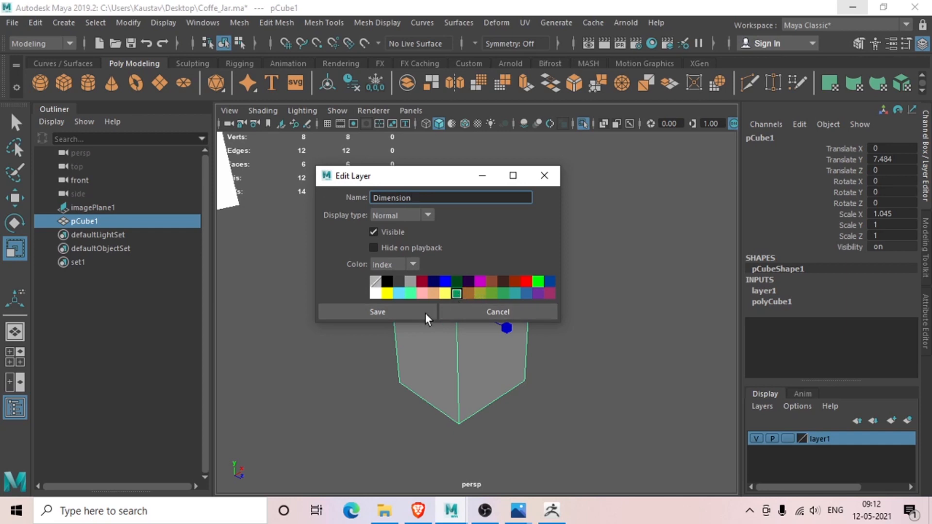
{"action": "left_click", "coordinate": [399, 312]}
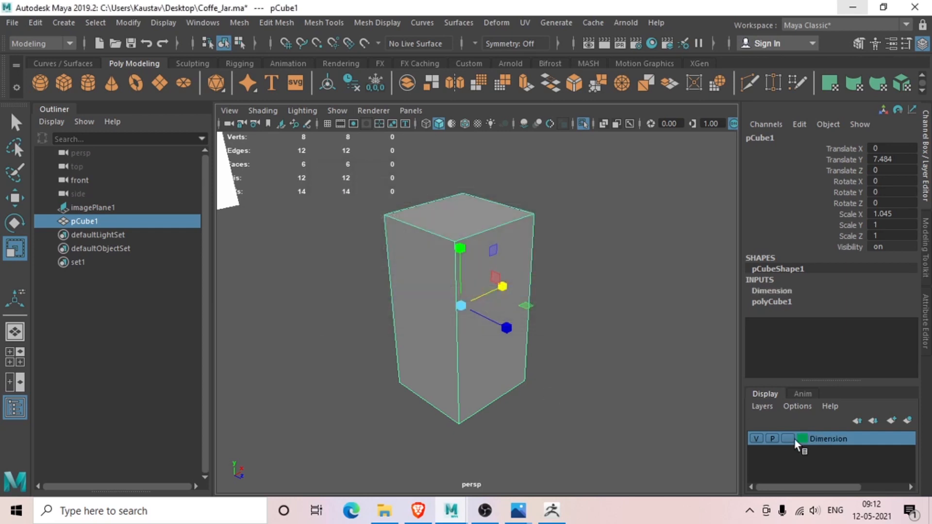
- Hide the Dimension layer
{"action": "left_click", "coordinate": [755, 439]}
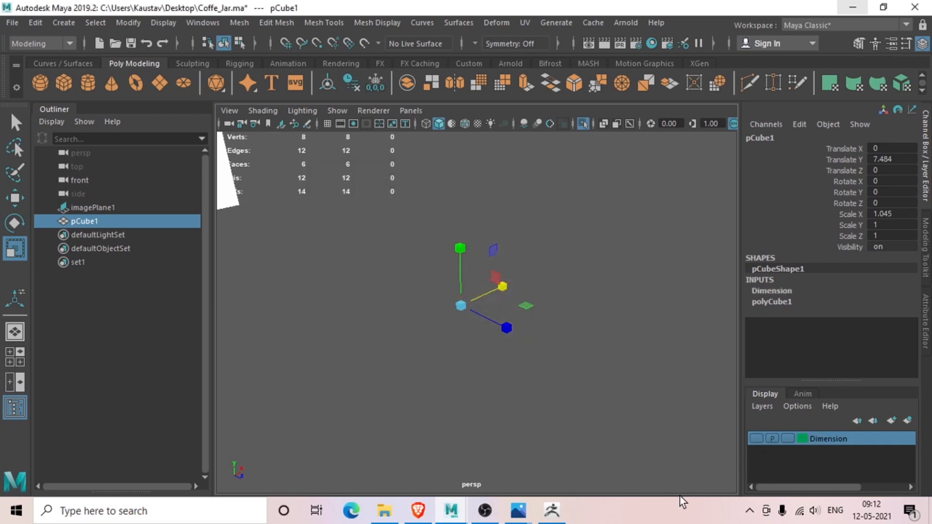
{"action": "left_click", "coordinate": [755, 437]}
{"action": "left_click", "coordinate": [754, 438]}
- Create a polygon cylinder and raise it in the front view to about 7.2 in Y, at the middle of the jar
{"action": "key", "text": "space"}
{"action": "key", "text": "space"}
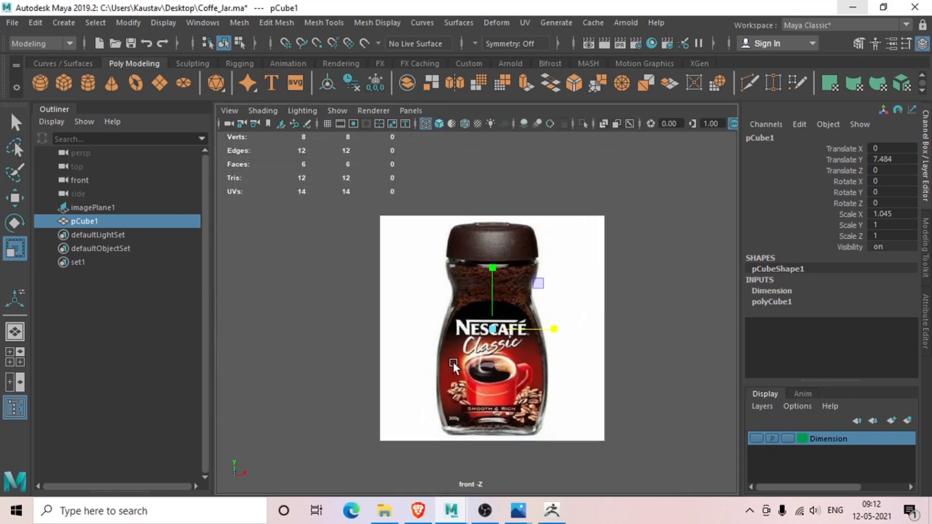
{"action": "scroll", "coordinate": [453, 362], "scroll_direction": "up", "scroll_amount": 4}
{"action": "middle_click_drag", "start_coordinate": [452, 381], "coordinate": [459, 361], "text": "alt"}
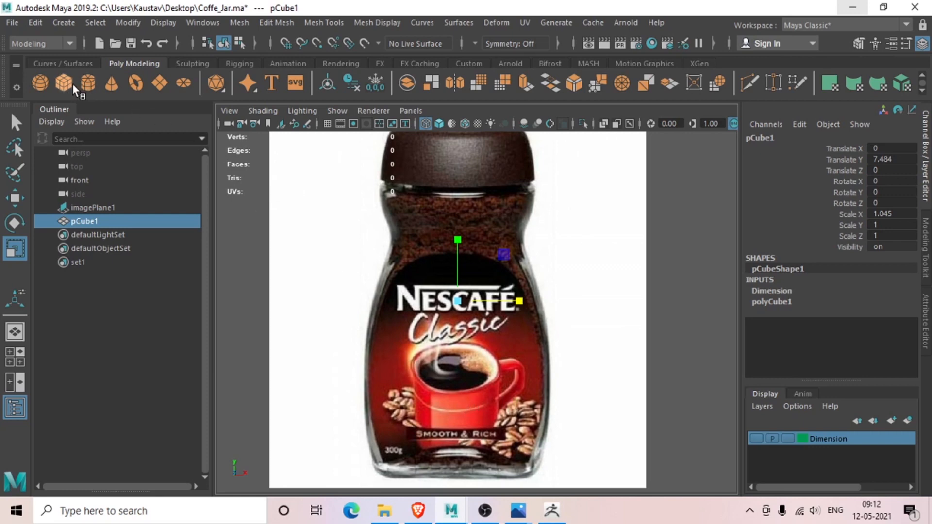
{"action": "left_click", "coordinate": [86, 85]}
{"action": "scroll", "coordinate": [463, 275], "scroll_direction": "down", "scroll_amount": 4}
{"action": "middle_click_drag", "start_coordinate": [463, 276], "coordinate": [454, 269], "text": "alt"}
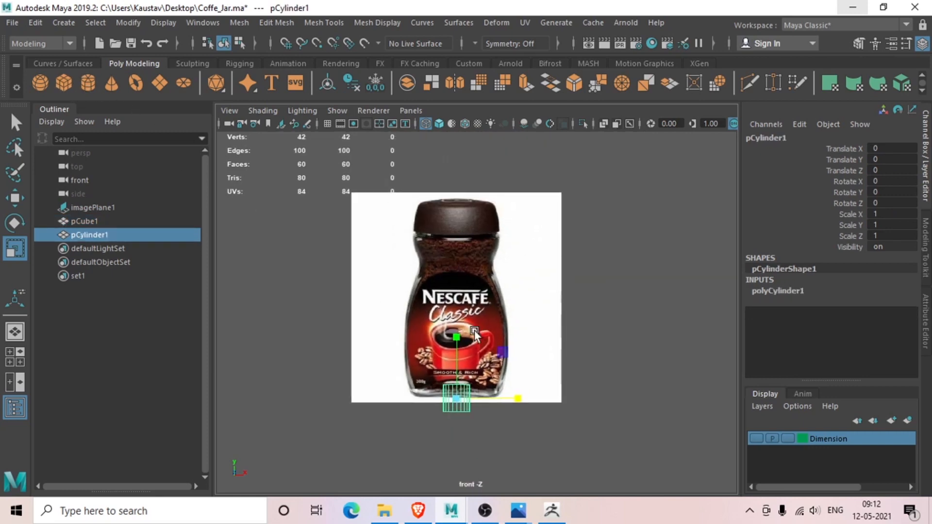
{"action": "key", "text": "w"}
{"action": "left_click_drag", "start_coordinate": [458, 335], "coordinate": [462, 238]}
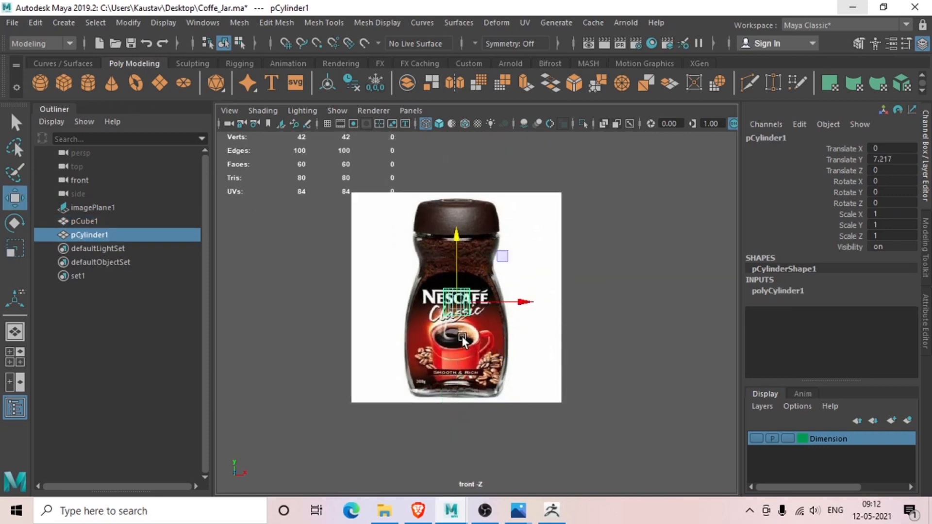
- Scale the cylinder to about 3.84 in X and Z and 7.2 in Y to fit the jar's width and height
{"action": "middle_click_drag", "start_coordinate": [462, 336], "coordinate": [460, 341], "text": "alt"}
{"action": "key", "text": "r"}
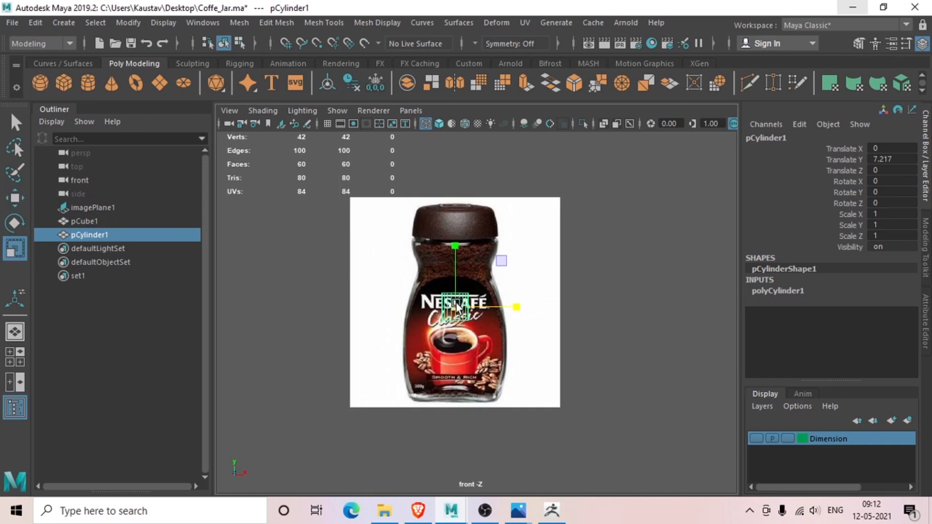
{"action": "left_click_drag", "start_coordinate": [455, 307], "coordinate": [519, 363]}
{"action": "left_click_drag", "start_coordinate": [456, 246], "coordinate": [457, 190]}
{"action": "mouse_move", "coordinate": [476, 308]}
{"action": "middle_mouse_down", "text": "alt"}
{"action": "mouse_move", "coordinate": [477, 292]}
{"action": "mouse_move", "coordinate": [477, 306]}
{"action": "middle_mouse_up", "text": "alt"}
{"action": "right_click_drag", "start_coordinate": [476, 306], "coordinate": [475, 363], "text": "alt"}
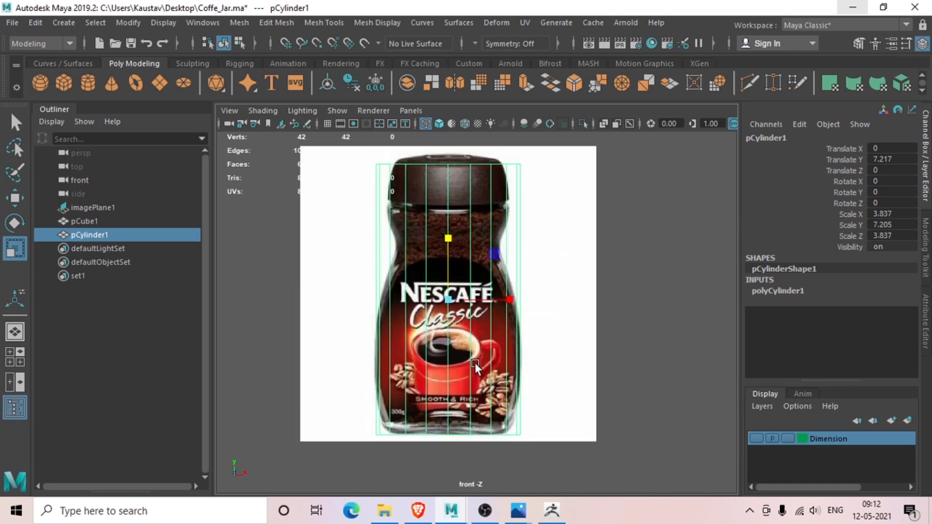
{"action": "middle_click_drag", "start_coordinate": [475, 363], "coordinate": [489, 322], "text": "alt"}
{"action": "scroll", "coordinate": [488, 400], "scroll_direction": "up", "scroll_amount": 5}
{"action": "middle_click_drag", "start_coordinate": [487, 403], "coordinate": [489, 386], "text": "alt"}
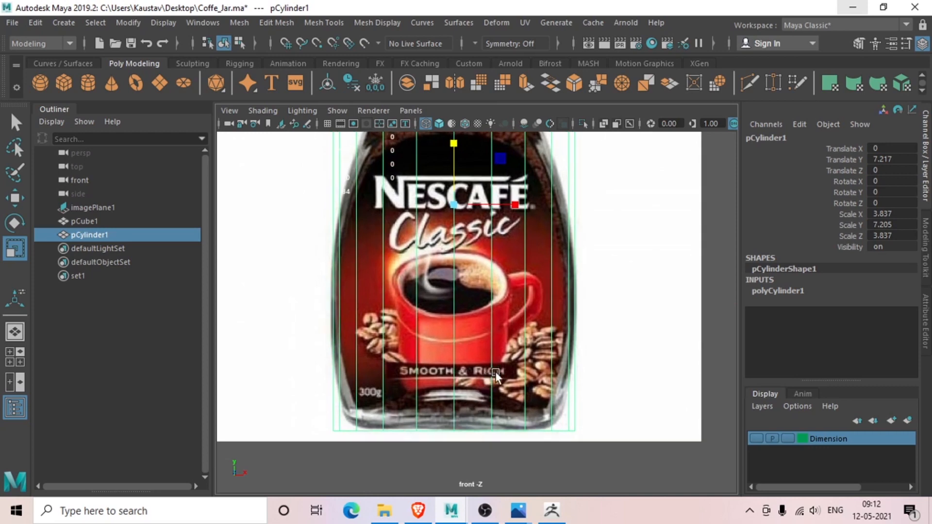
- Select the cylinder's top row of vertices and lower it slightly on the jar's lid
{"action": "scroll", "coordinate": [501, 340], "scroll_direction": "down", "scroll_amount": 4}
{"action": "middle_click_drag", "start_coordinate": [501, 337], "coordinate": [488, 442], "text": "alt"}
{"action": "middle_click_drag", "start_coordinate": [451, 253], "coordinate": [452, 281], "text": "alt"}
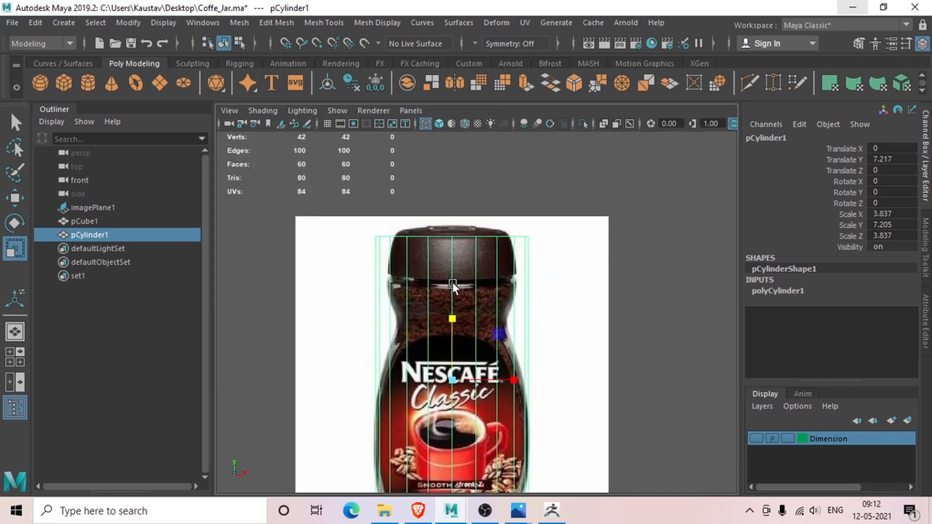
{"action": "middle_click_drag", "start_coordinate": [474, 234], "coordinate": [416, 341], "text": "alt"}
{"action": "scroll", "coordinate": [476, 323], "scroll_direction": "up", "scroll_amount": 6}
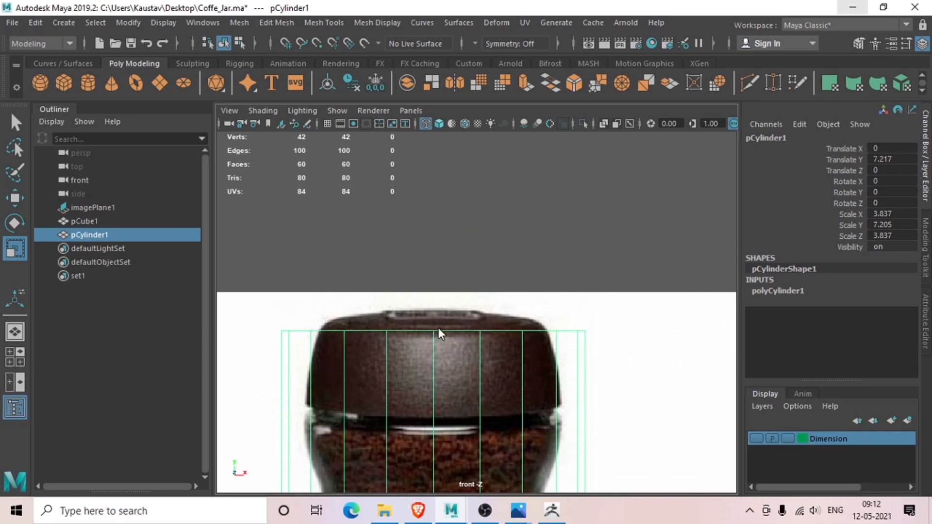
{"action": "right_click_drag", "start_coordinate": [439, 134], "coordinate": [371, 136]}
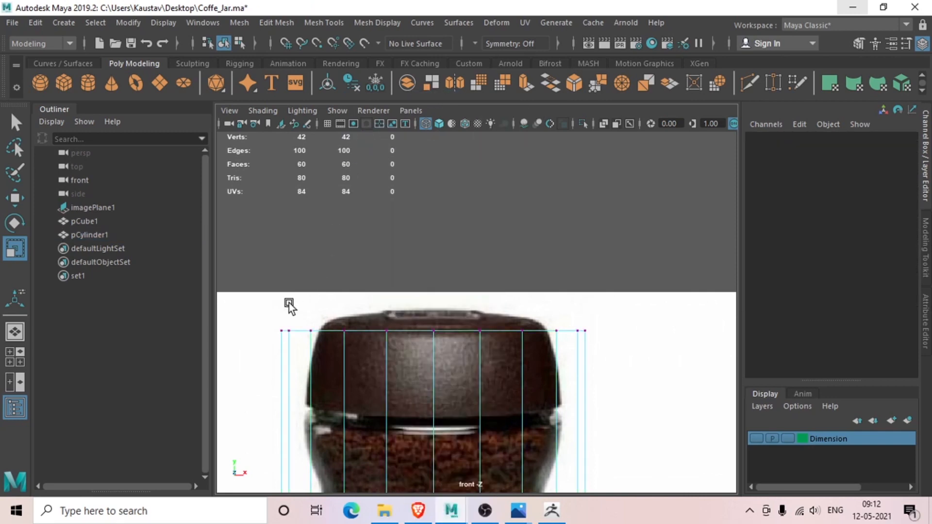
{"action": "left_click_drag", "start_coordinate": [247, 288], "coordinate": [658, 383]}
{"action": "key", "text": "w"}
{"action": "left_click_drag", "start_coordinate": [431, 263], "coordinate": [429, 269]}
{"action": "middle_click_drag", "start_coordinate": [489, 339], "coordinate": [490, 315], "text": "alt"}
{"action": "scroll", "coordinate": [490, 314], "scroll_direction": "down", "scroll_amount": 5}
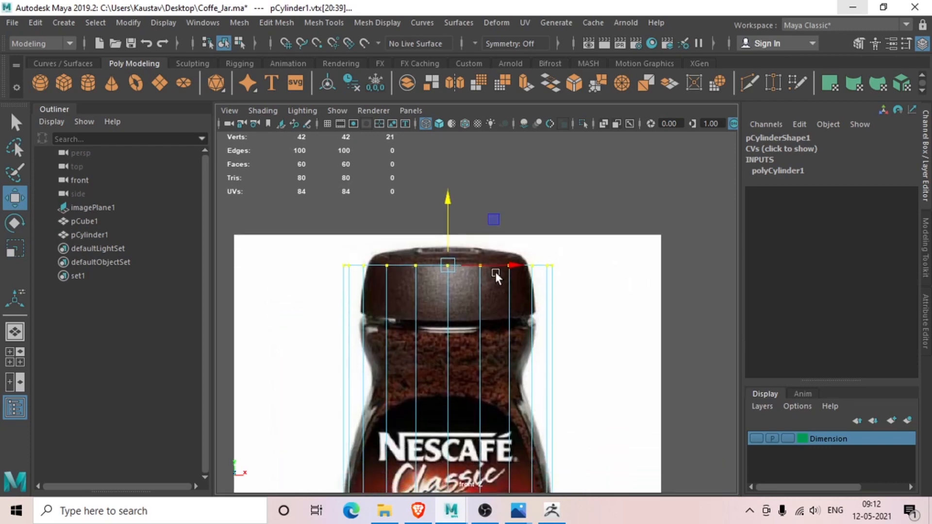
- Try to set the cylinder's Subdivisions Axis to 35 with its top vertices already moved
{"action": "right_click_drag", "start_coordinate": [528, 152], "coordinate": [573, 123]}
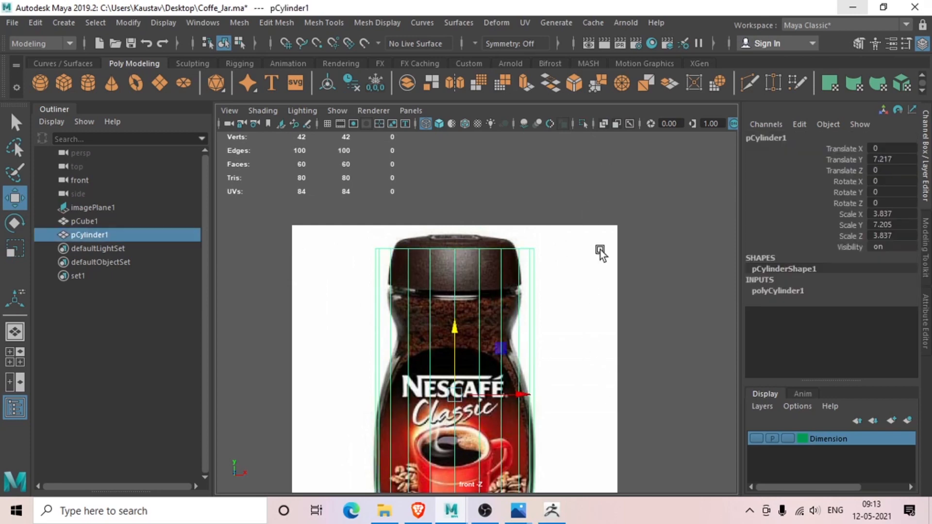
{"action": "key", "text": "space"}
{"action": "key", "text": "space"}
{"action": "scroll", "coordinate": [485, 331], "scroll_direction": "up", "scroll_amount": 5}
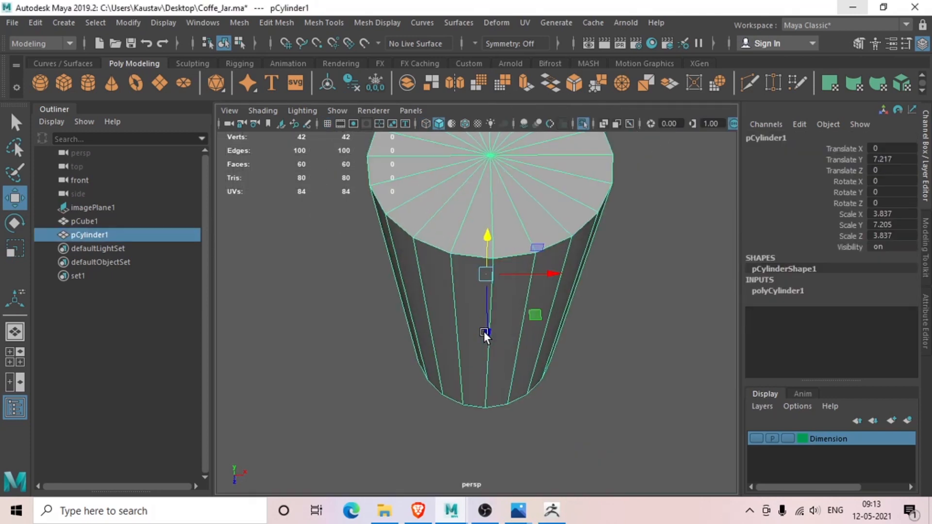
{"action": "middle_click_drag", "start_coordinate": [484, 331], "coordinate": [482, 399], "text": "alt"}
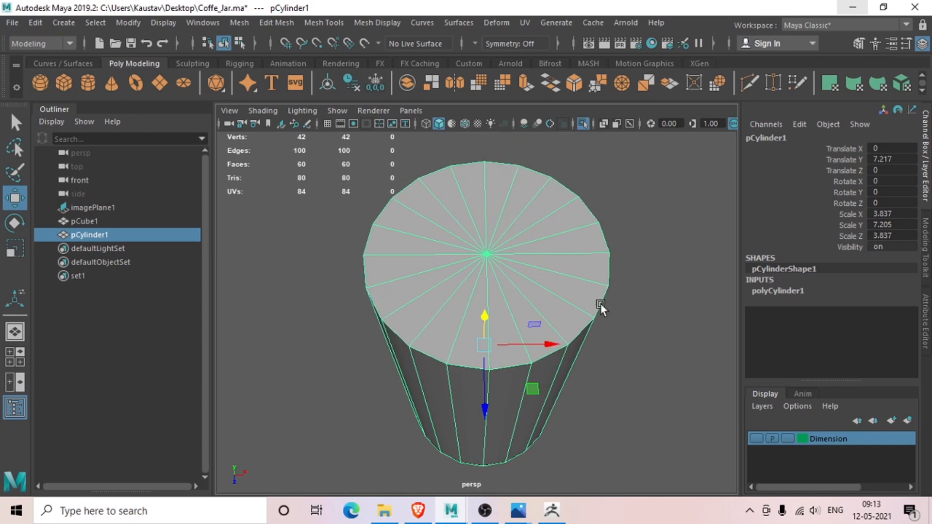
{"action": "key", "text": "ctrl+a"}
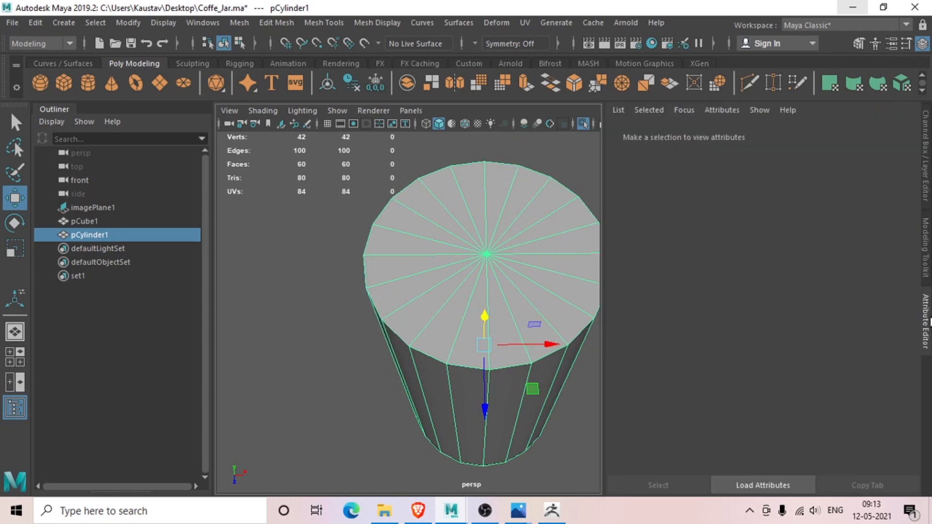
{"action": "left_click", "coordinate": [769, 135]}
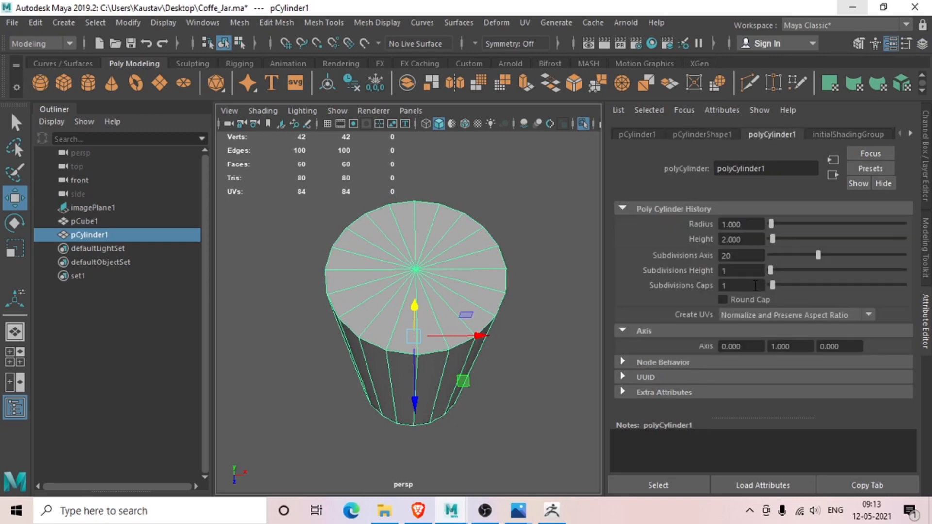
{"action": "left_click_drag", "start_coordinate": [748, 261], "coordinate": [687, 251]}
{"action": "type", "text": "35"}
{"action": "key", "text": "Return"}
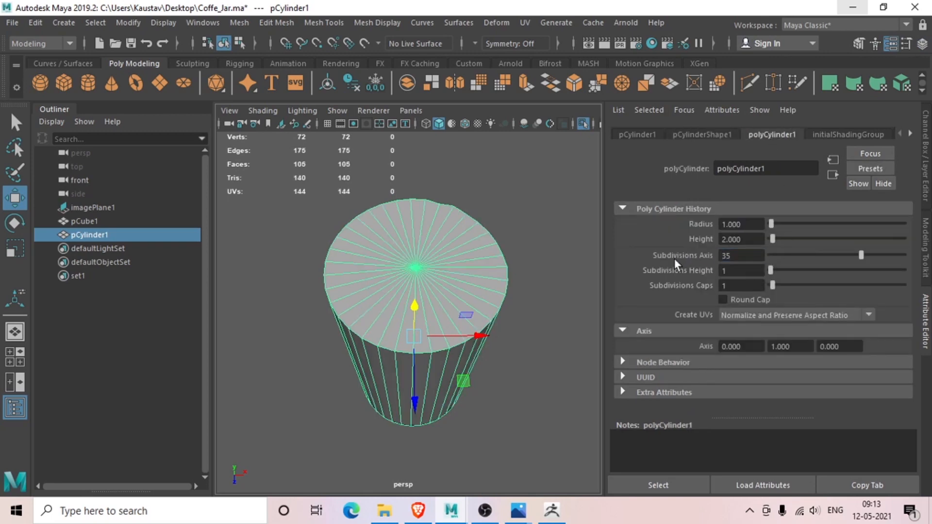
{"action": "left_click_drag", "start_coordinate": [479, 278], "coordinate": [441, 275], "text": "alt"}
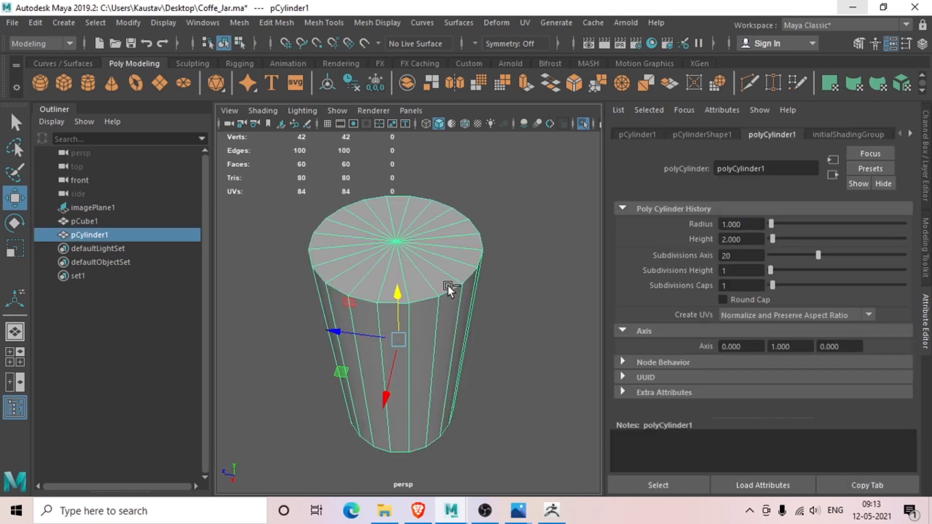
- Undo back past the top vertex move, reselect the whole cylinder and set its Subdivisions Axis to 35
{"action": "key", "text": "F9"}
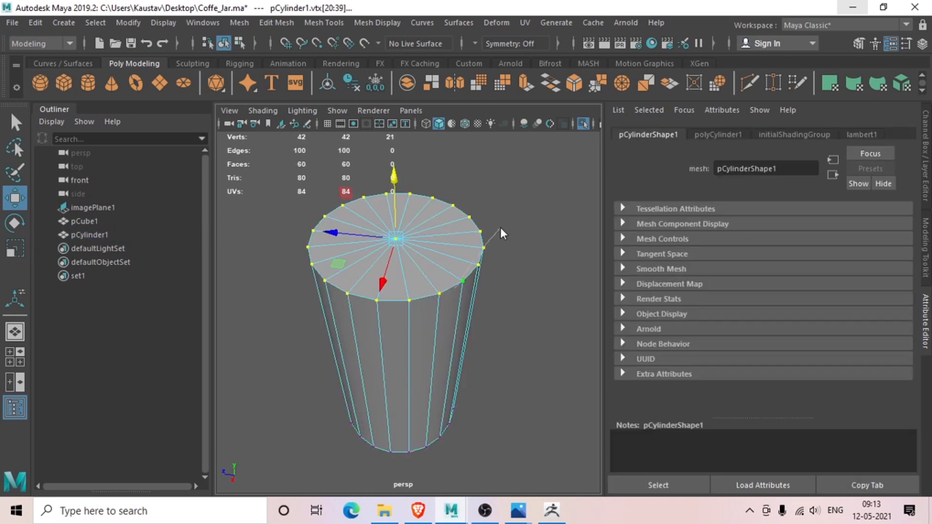
{"action": "right_click_drag", "start_coordinate": [500, 228], "coordinate": [509, 118]}
{"action": "left_click", "coordinate": [549, 225]}
{"action": "left_click", "coordinate": [435, 296]}
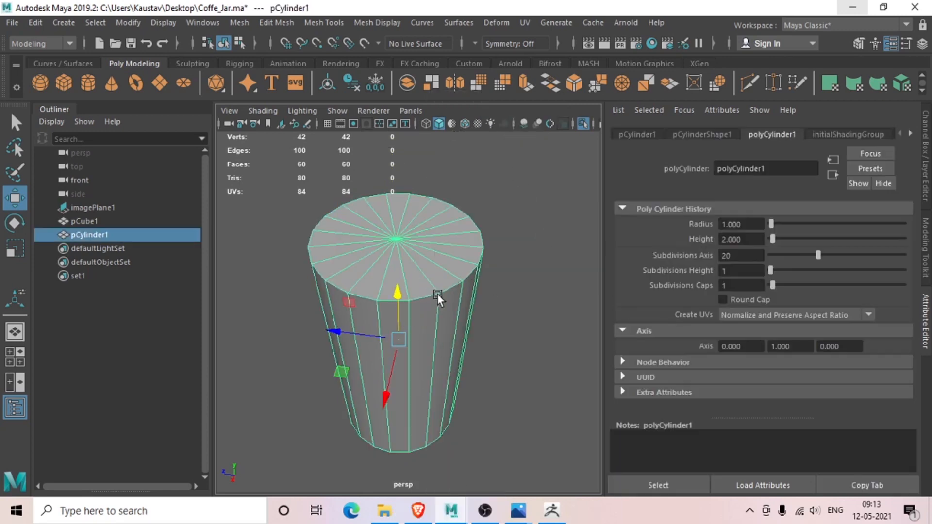
{"action": "double_click", "coordinate": [751, 255]}
{"action": "type", "text": "35"}
{"action": "key", "text": "Return"}
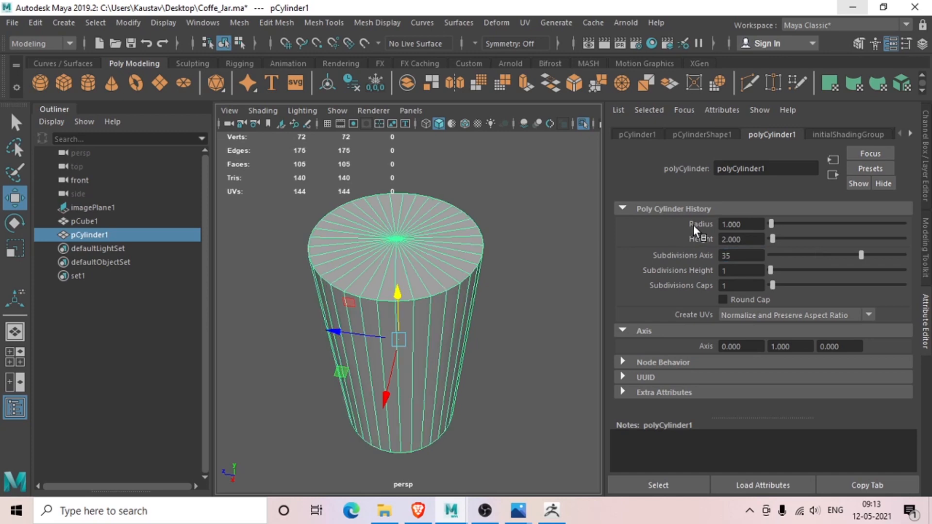
- Select all vertical side edges of the cylinder in the front view and connect them with 10 segments
{"action": "left_click_drag", "start_coordinate": [510, 238], "coordinate": [480, 286], "text": "alt"}
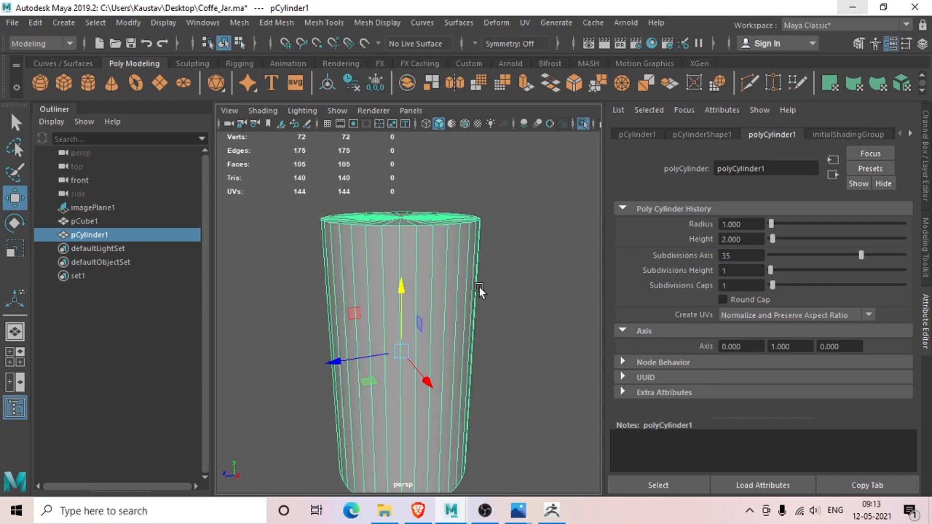
{"action": "key", "text": "space"}
{"action": "key", "text": "space"}
{"action": "scroll", "coordinate": [421, 323], "scroll_direction": "up", "scroll_amount": 3}
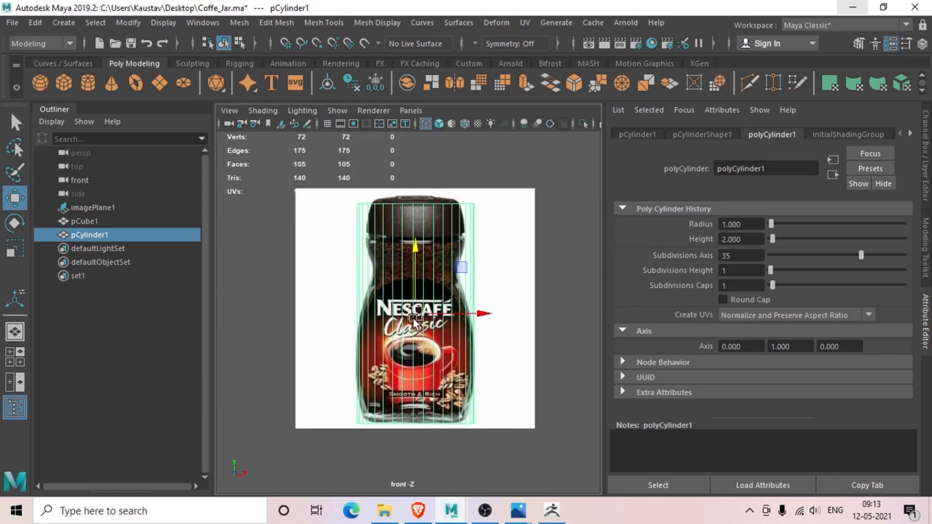
{"action": "mouse_move", "coordinate": [421, 324]}
{"action": "middle_mouse_down", "text": "alt"}
{"action": "mouse_move", "coordinate": [426, 318]}
{"action": "mouse_move", "coordinate": [427, 335]}
{"action": "middle_mouse_up", "text": "alt"}
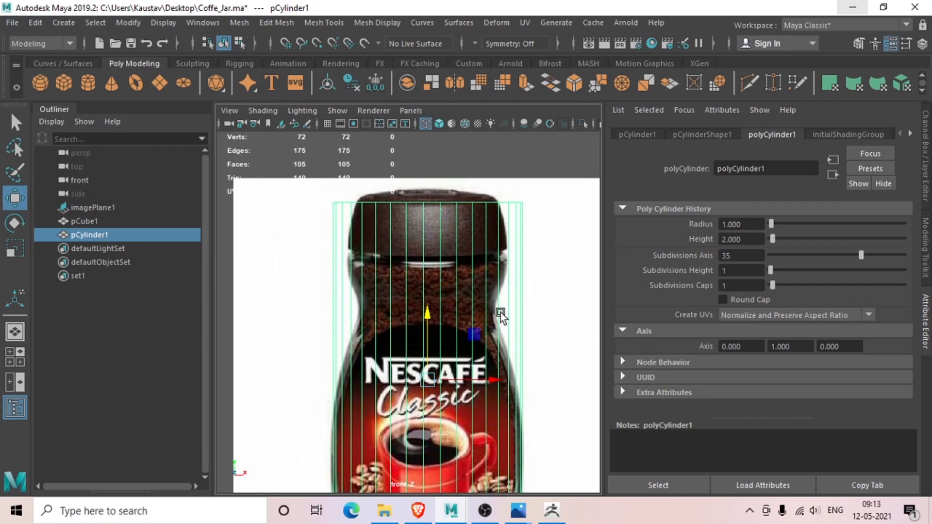
{"action": "right_click_drag", "start_coordinate": [504, 287], "coordinate": [514, 100]}
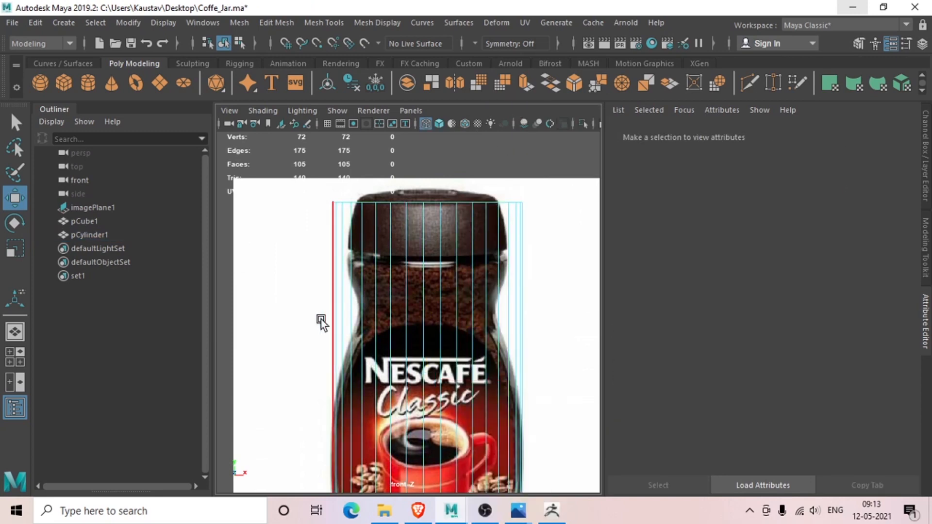
{"action": "left_click_drag", "start_coordinate": [586, 366], "coordinate": [583, 359]}
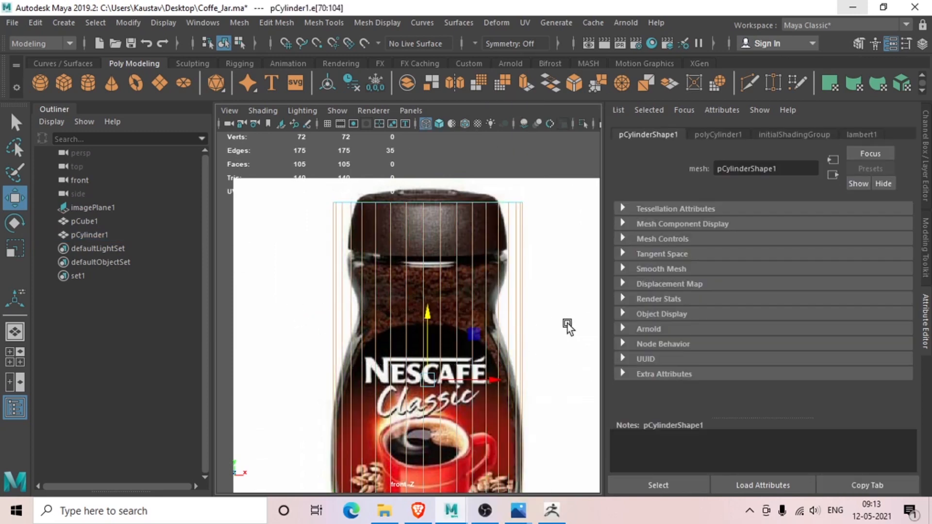
{"action": "left_click", "coordinate": [929, 243]}
{"action": "scroll", "coordinate": [827, 435], "scroll_direction": "down", "scroll_amount": 3}
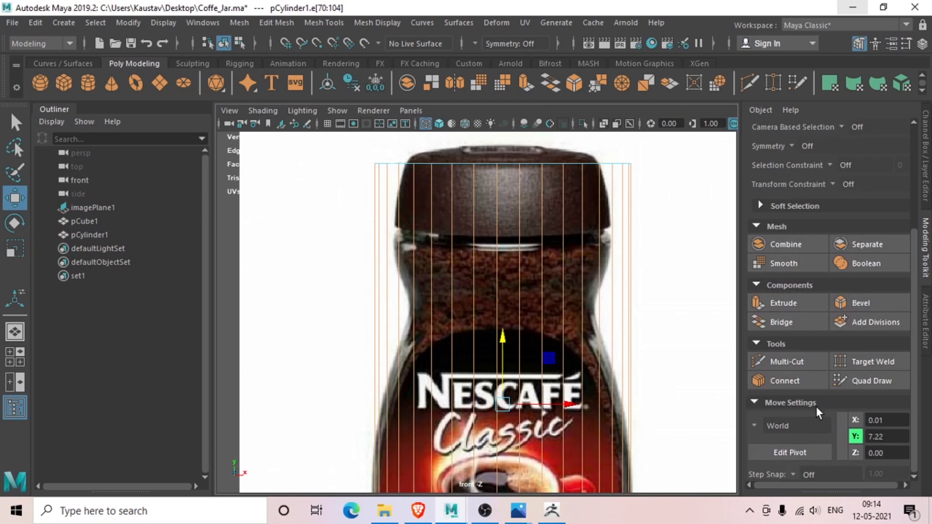
{"action": "left_click", "coordinate": [806, 380]}
{"action": "scroll", "coordinate": [806, 381], "scroll_direction": "down", "scroll_amount": 1}
{"action": "left_click_drag", "start_coordinate": [819, 417], "coordinate": [806, 416]}
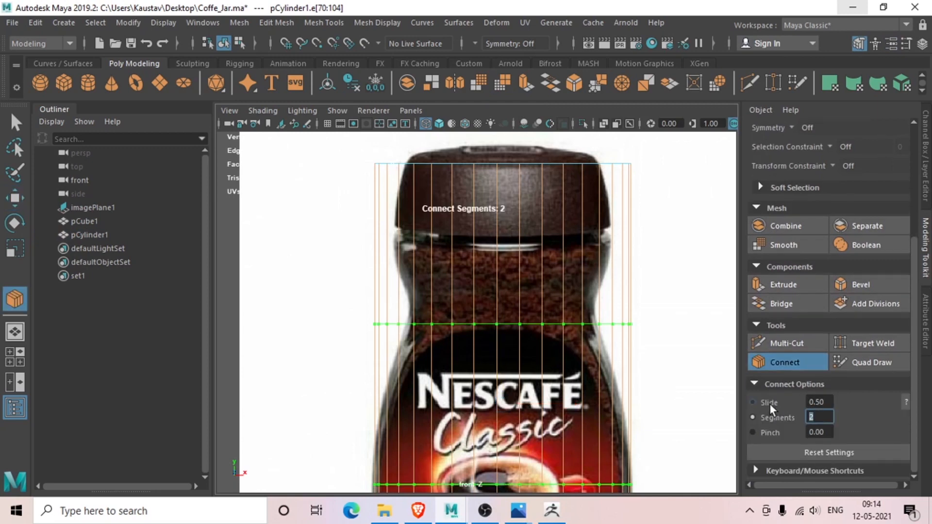
{"action": "key", "text": "BackSpace"}
{"action": "type", "text": "10"}
{"action": "key", "text": "Return"}
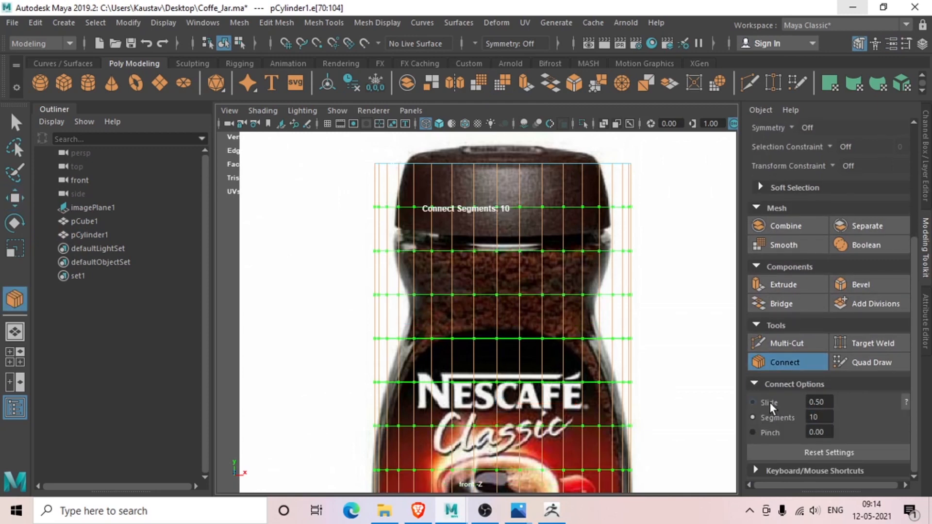
{"action": "key", "text": "w"}
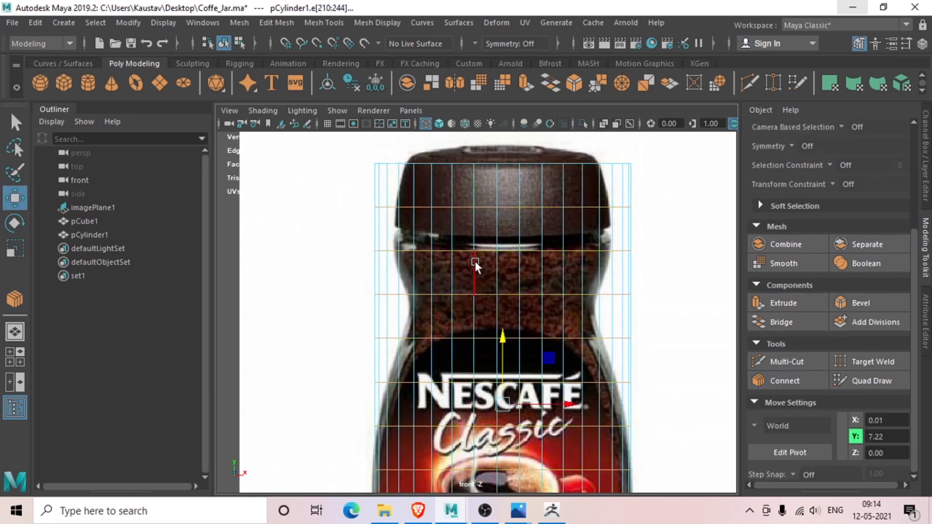
- Lower the uppermost new edge loop to the lid's bottom edge at about 12.55 in Y and scale it to the lid's width
{"action": "scroll", "coordinate": [485, 267], "scroll_direction": "up", "scroll_amount": 3}
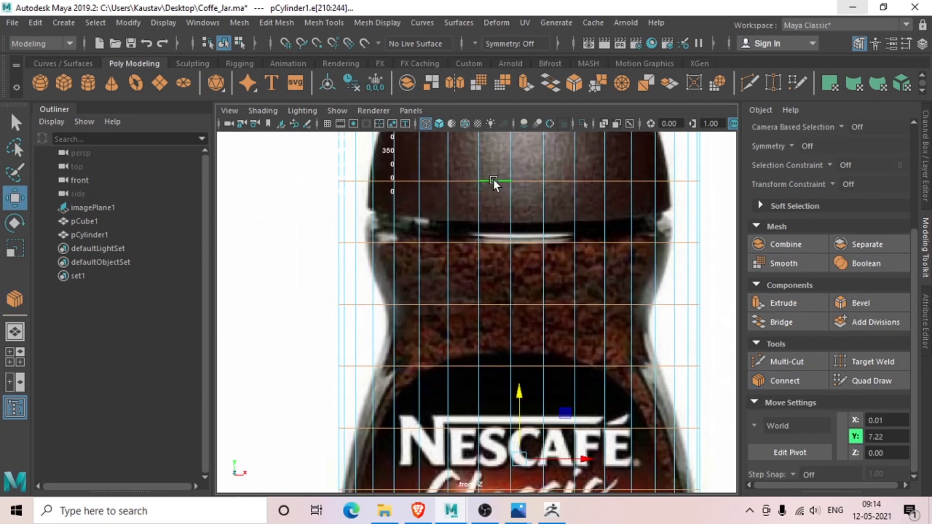
{"action": "double_click", "coordinate": [495, 181]}
{"action": "left_click_drag", "start_coordinate": [517, 142], "coordinate": [517, 165]}
{"action": "middle_click_drag", "start_coordinate": [527, 195], "coordinate": [529, 232], "text": "alt"}
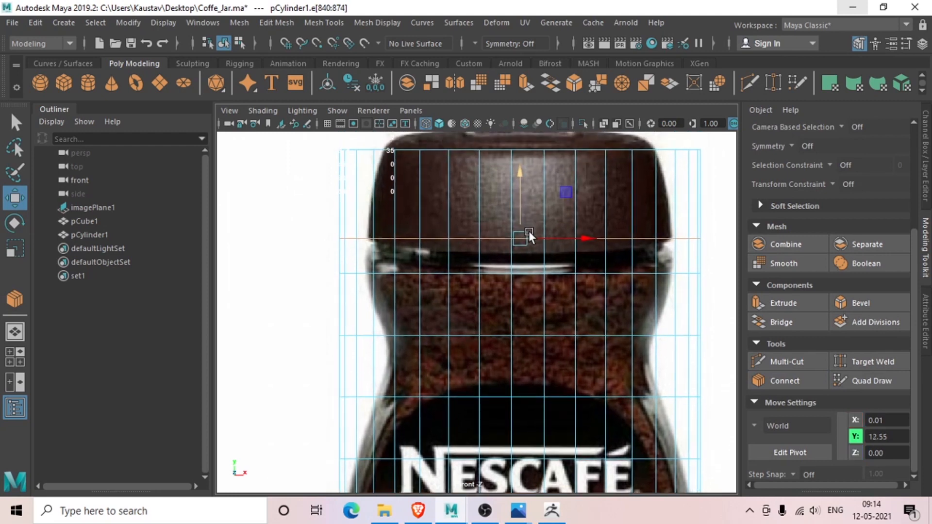
{"action": "key", "text": "r"}
{"action": "left_click_drag", "start_coordinate": [520, 237], "coordinate": [479, 236]}
- Scale the cylinder's top edge loop inward to match the upper width of the lid
{"action": "middle_click_drag", "start_coordinate": [498, 218], "coordinate": [484, 300], "text": "alt"}
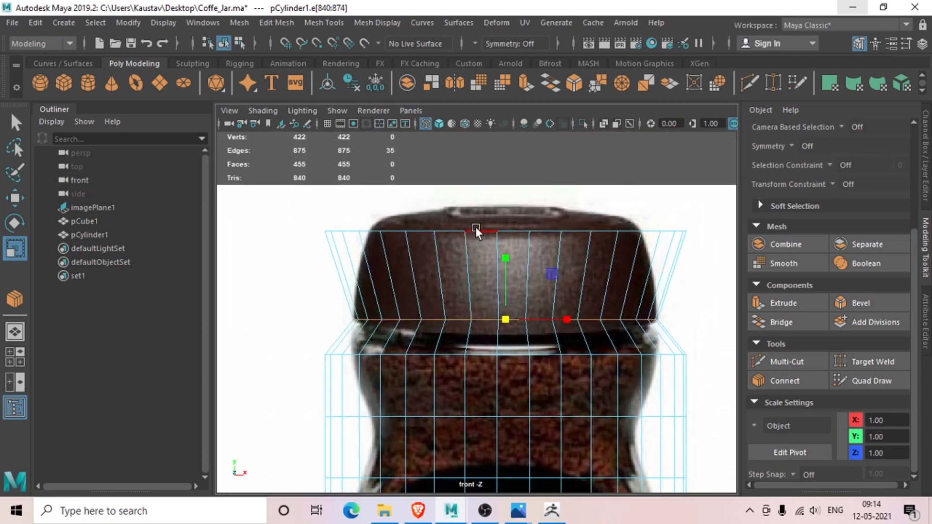
{"action": "double_click", "coordinate": [476, 227]}
{"action": "left_click_drag", "start_coordinate": [509, 230], "coordinate": [442, 228]}
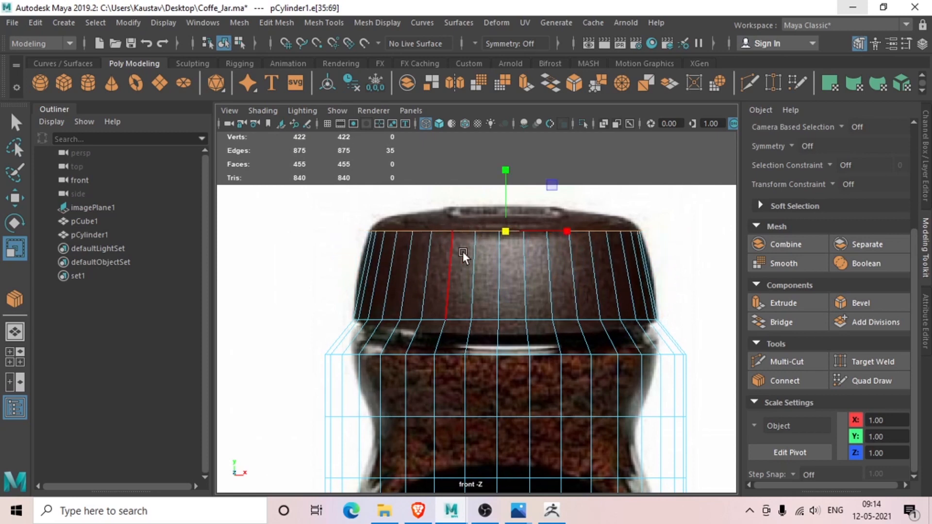
- Select the vertical edges around the lid section and connect them with 4 segments
{"action": "double_click", "coordinate": [462, 251]}
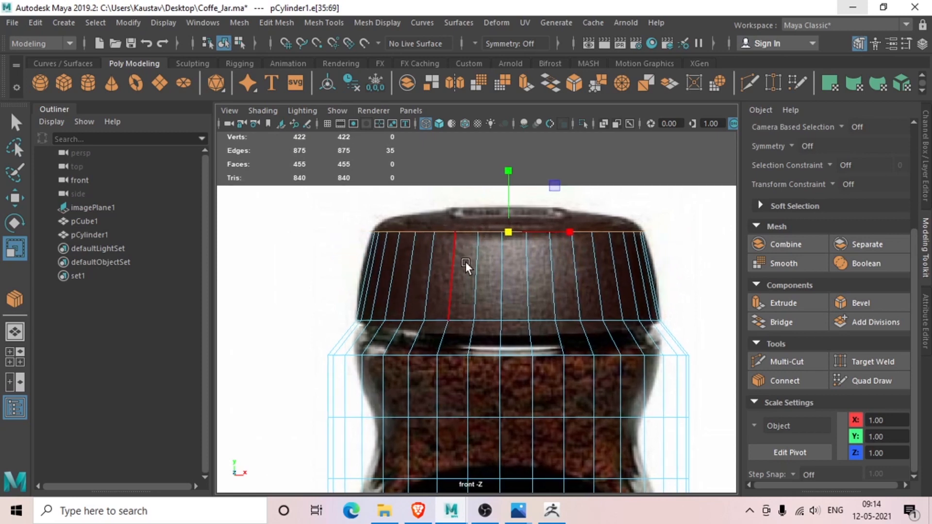
{"action": "left_click", "coordinate": [786, 380]}
{"action": "scroll", "coordinate": [797, 381], "scroll_direction": "down", "scroll_amount": 1}
{"action": "left_click", "coordinate": [816, 417]}
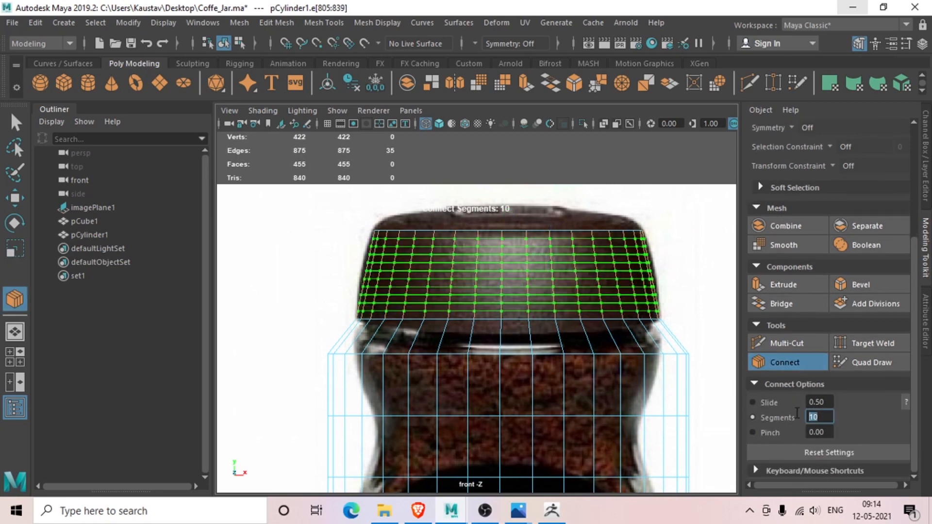
{"action": "key", "text": "BackSpace"}
{"action": "type", "text": "4"}
{"action": "key", "text": "Return"}
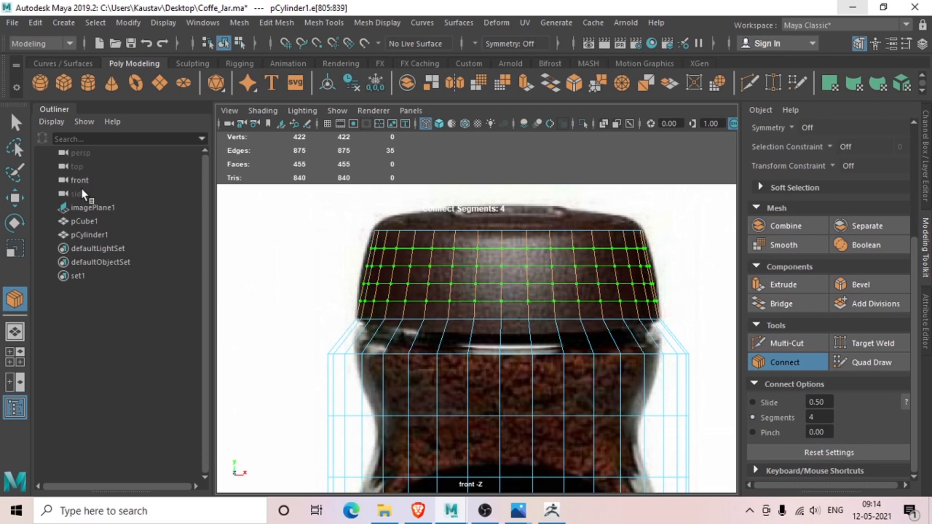
{"action": "left_click", "coordinate": [16, 197]}
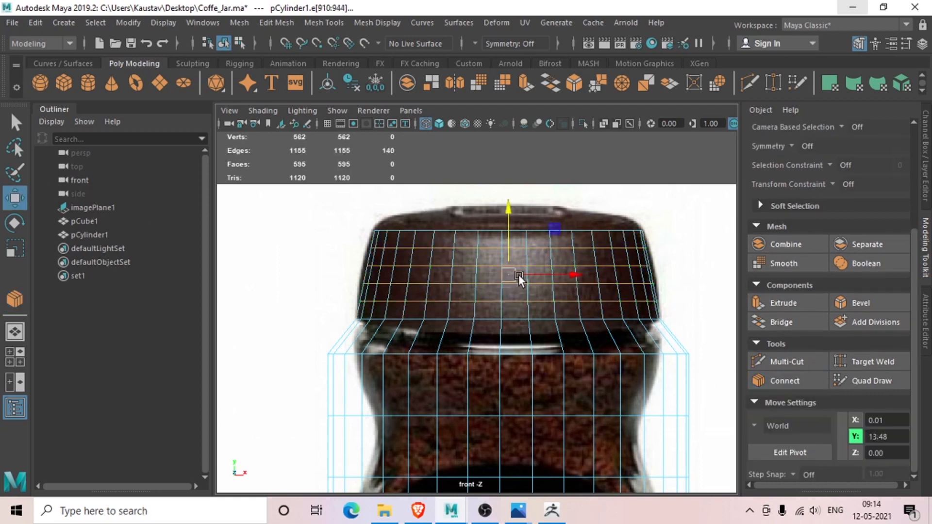
- Scale the lid's new edge loops, first together and then one by one, to follow the lid's curved outline
{"action": "key", "text": "r"}
{"action": "left_click_drag", "start_coordinate": [506, 274], "coordinate": [508, 275]}
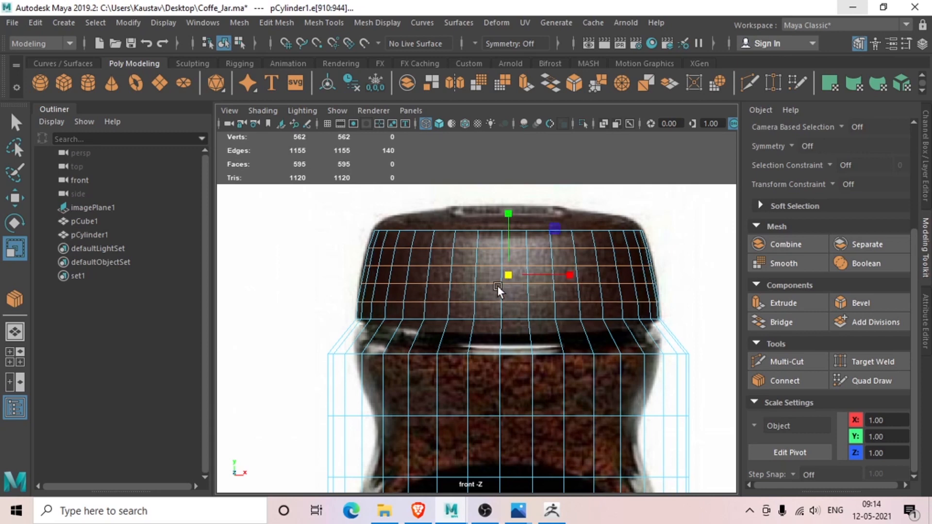
{"action": "scroll", "coordinate": [497, 286], "scroll_direction": "up", "scroll_amount": 3}
{"action": "double_click", "coordinate": [426, 273]}
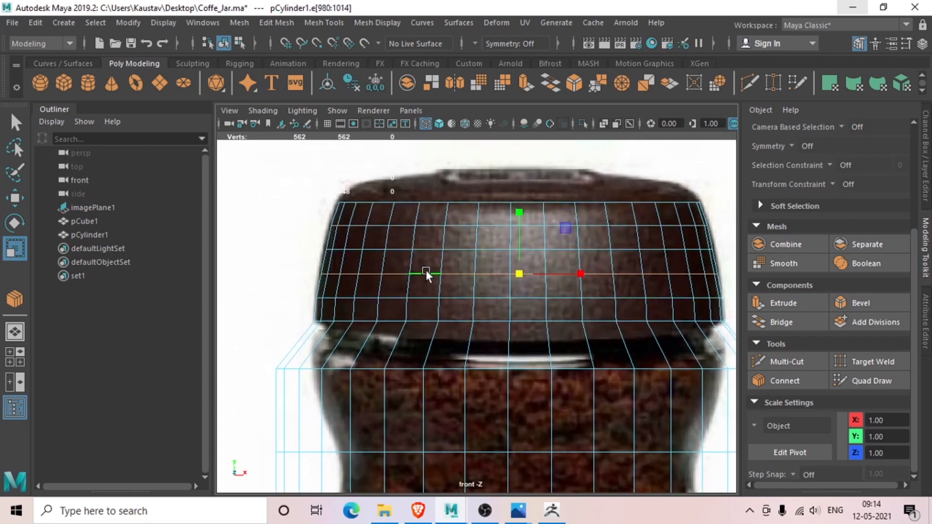
{"action": "left_click_drag", "start_coordinate": [520, 273], "coordinate": [523, 253]}
{"action": "left_click", "coordinate": [452, 249]}
{"action": "double_click", "coordinate": [473, 250]}
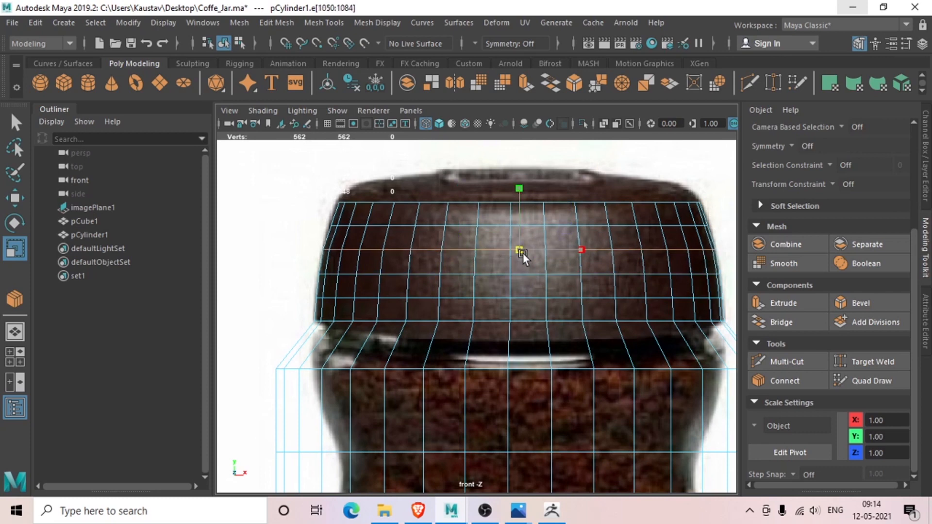
{"action": "left_click", "coordinate": [462, 226]}
{"action": "double_click", "coordinate": [464, 228]}
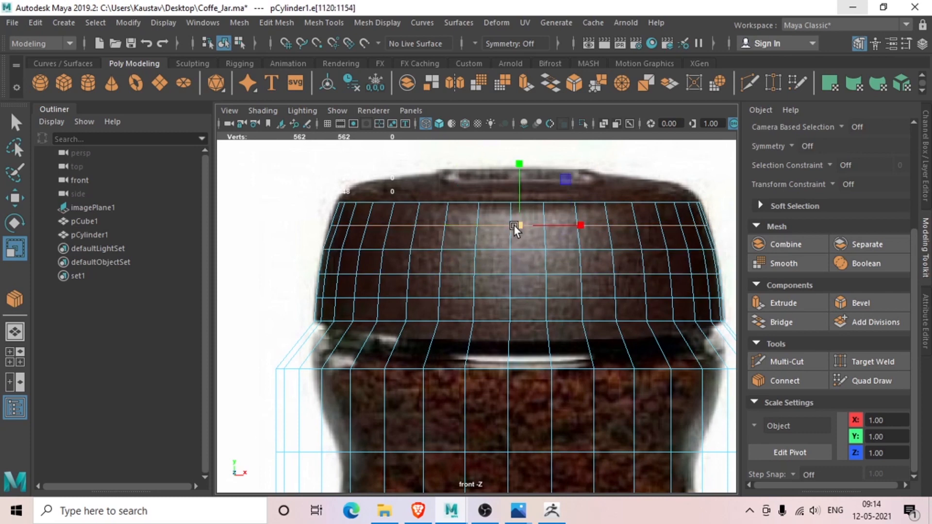
{"action": "left_click_drag", "start_coordinate": [521, 223], "coordinate": [520, 199]}
{"action": "double_click", "coordinate": [464, 198]}
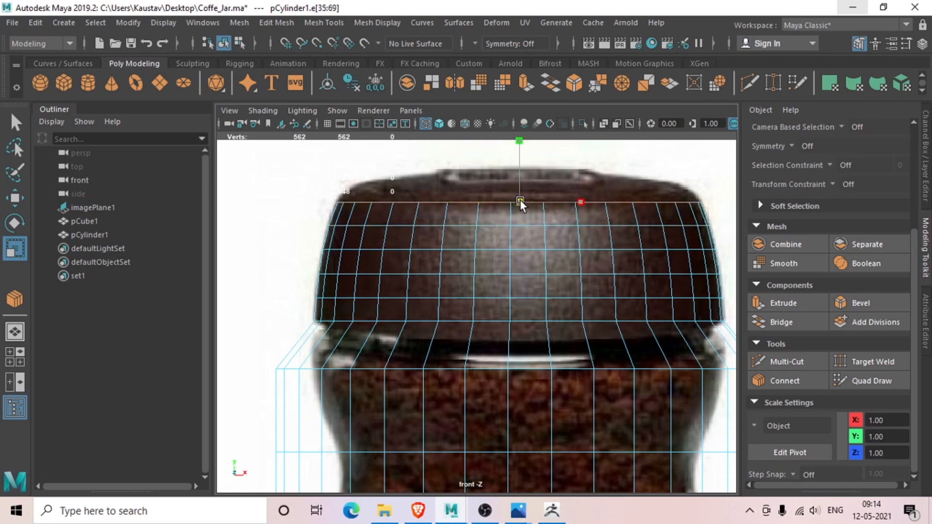
- Select the edge loop just below the lid and scale it inward to the jar's width there
{"action": "scroll", "coordinate": [523, 232], "scroll_direction": "down", "scroll_amount": 4}
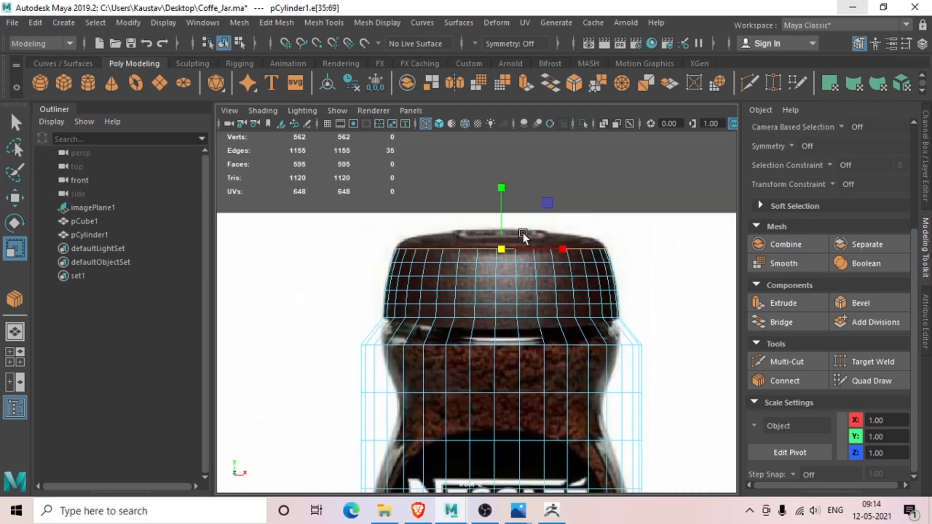
{"action": "middle_click_drag", "start_coordinate": [470, 244], "coordinate": [471, 213], "text": "alt"}
{"action": "middle_click_drag", "start_coordinate": [481, 263], "coordinate": [503, 227], "text": "alt"}
{"action": "double_click", "coordinate": [461, 249]}
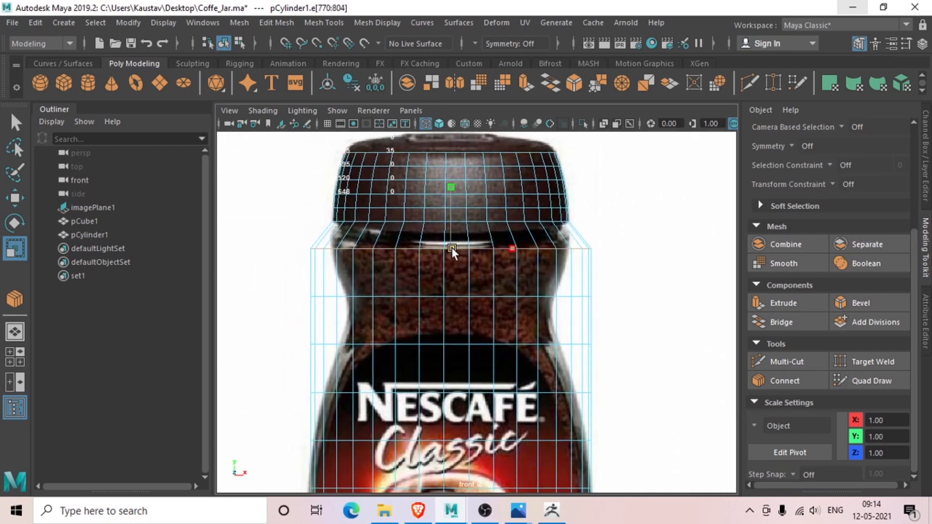
{"action": "left_click_drag", "start_coordinate": [452, 247], "coordinate": [419, 244]}
- Move the edge loop just below the lid up to Y 11.91 to line up with the jar's rim
{"action": "right_click_drag", "start_coordinate": [418, 243], "coordinate": [555, 284], "text": "alt"}
{"action": "middle_click_drag", "start_coordinate": [555, 285], "coordinate": [637, 352], "text": "alt"}
{"action": "right_click_drag", "start_coordinate": [555, 323], "coordinate": [579, 324], "text": "alt"}
{"action": "key", "text": "w"}
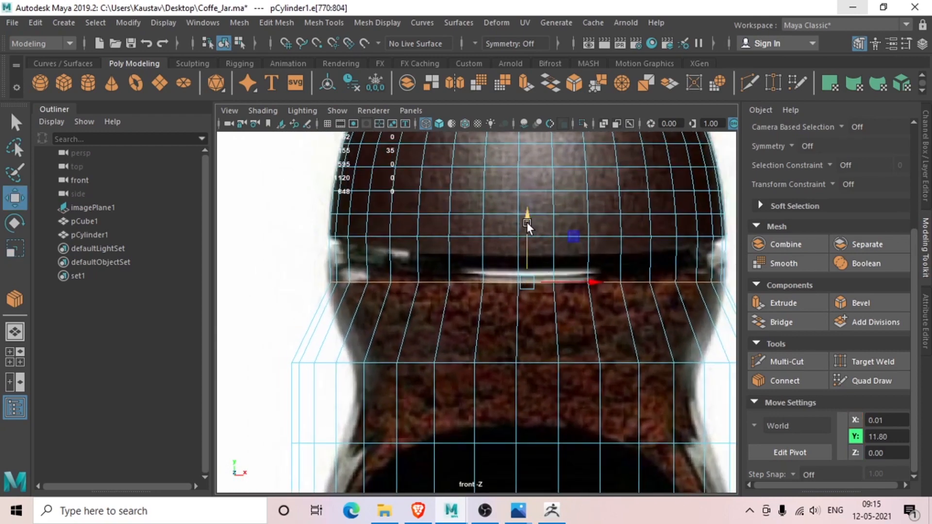
{"action": "mouse_move", "coordinate": [526, 223]}
{"action": "left_mouse_down"}
{"action": "mouse_move", "coordinate": [526, 203]}
{"action": "mouse_move", "coordinate": [523, 216]}
{"action": "left_mouse_up"}
{"action": "middle_click_drag", "start_coordinate": [482, 290], "coordinate": [465, 282], "text": "alt"}
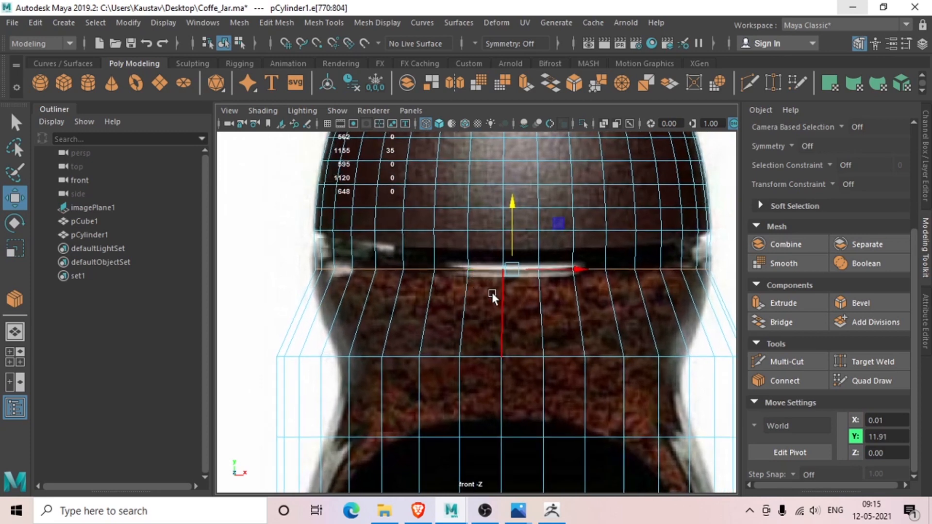
- Scale the two edge loops around the jar's neck inward, one by one, to match its narrow outline
{"action": "key", "text": "r"}
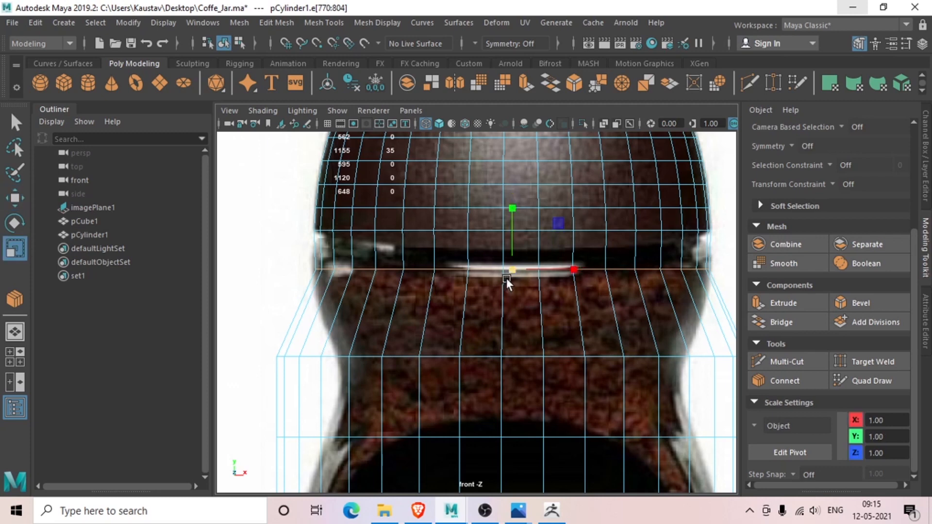
{"action": "middle_click_drag", "start_coordinate": [514, 292], "coordinate": [456, 296], "text": "alt"}
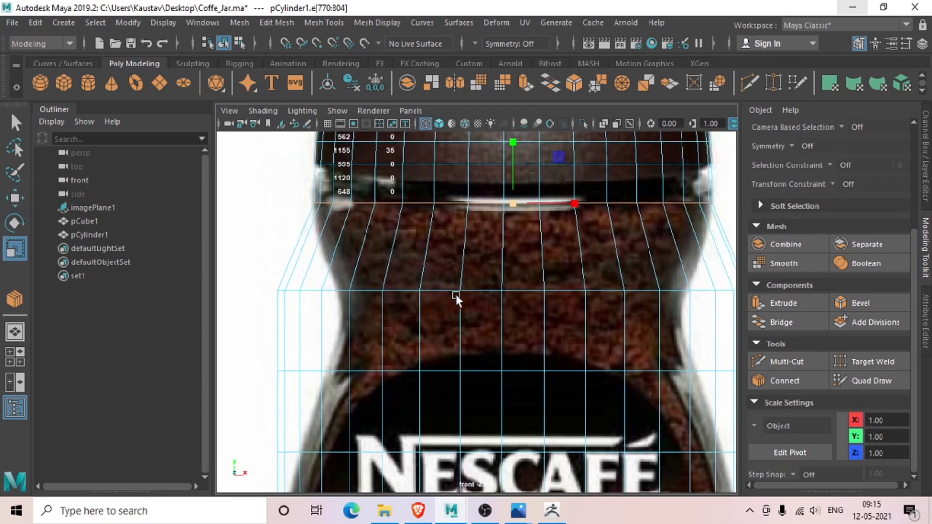
{"action": "double_click", "coordinate": [506, 291]}
{"action": "left_click_drag", "start_coordinate": [506, 292], "coordinate": [424, 281]}
{"action": "middle_click_drag", "start_coordinate": [431, 287], "coordinate": [426, 218], "text": "alt"}
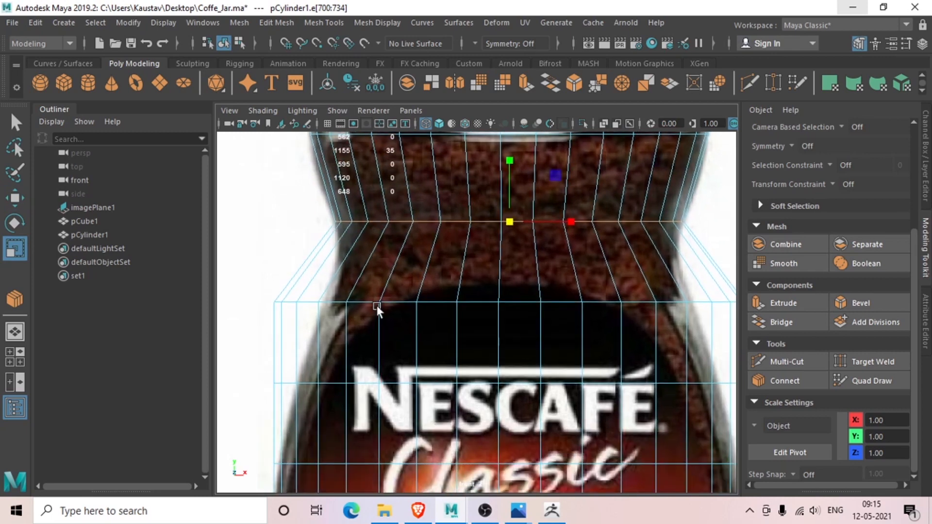
{"action": "double_click", "coordinate": [409, 301]}
{"action": "left_click_drag", "start_coordinate": [507, 304], "coordinate": [440, 294]}
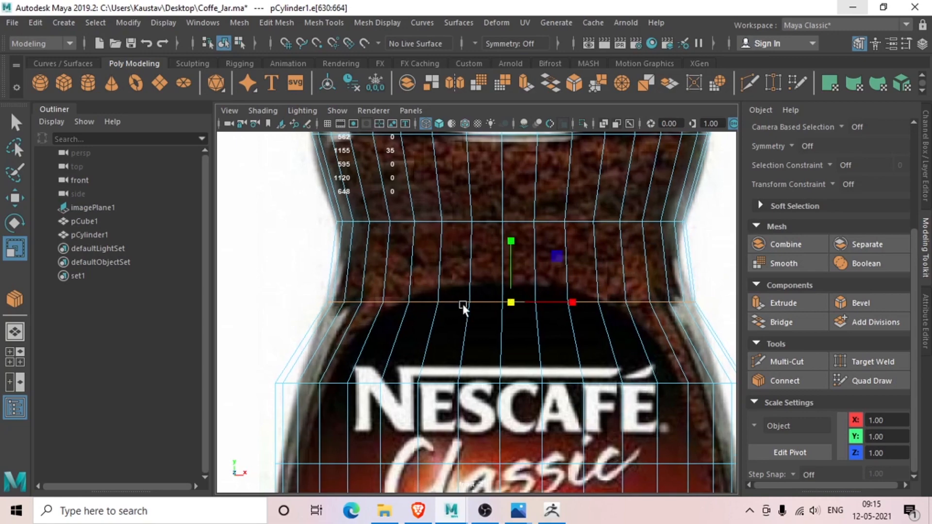
- Scale the edge loops across the NESCAFÉ and Classic lettering inward to follow the jar's shoulder outline
{"action": "middle_click_drag", "start_coordinate": [462, 304], "coordinate": [466, 227], "text": "alt"}
{"action": "left_click", "coordinate": [475, 305]}
{"action": "double_click", "coordinate": [499, 305]}
{"action": "left_click_drag", "start_coordinate": [500, 307], "coordinate": [468, 301]}
{"action": "middle_click_drag", "start_coordinate": [482, 307], "coordinate": [481, 225], "text": "alt"}
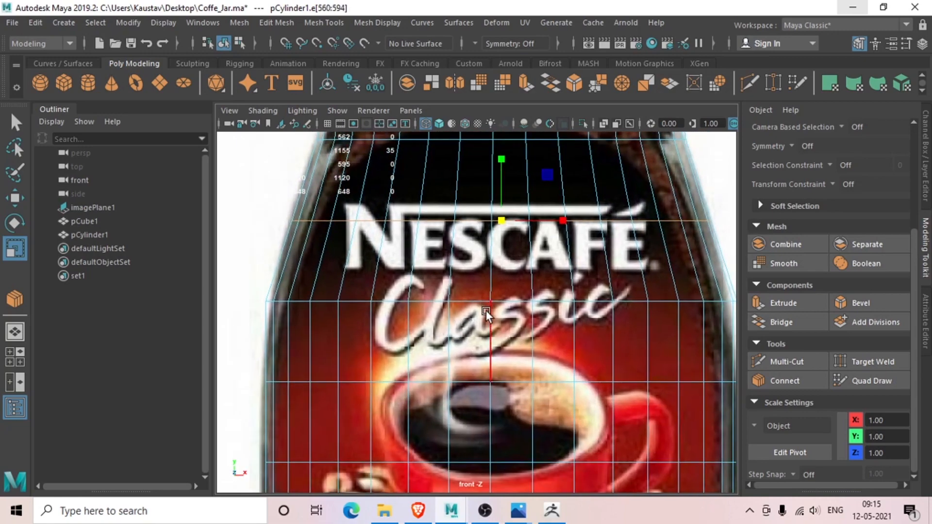
{"action": "double_click", "coordinate": [481, 303]}
{"action": "left_click_drag", "start_coordinate": [505, 306], "coordinate": [497, 302]}
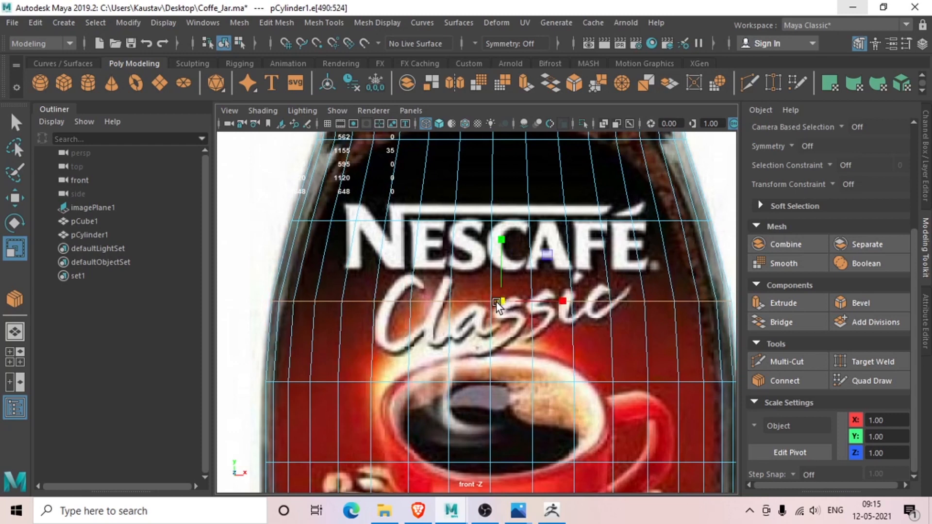
- Scale the three edge loops across the coffee cup picture, one by one, to match the jar's widest outline
{"action": "middle_click_drag", "start_coordinate": [496, 302], "coordinate": [493, 242], "text": "alt"}
{"action": "double_click", "coordinate": [454, 319]}
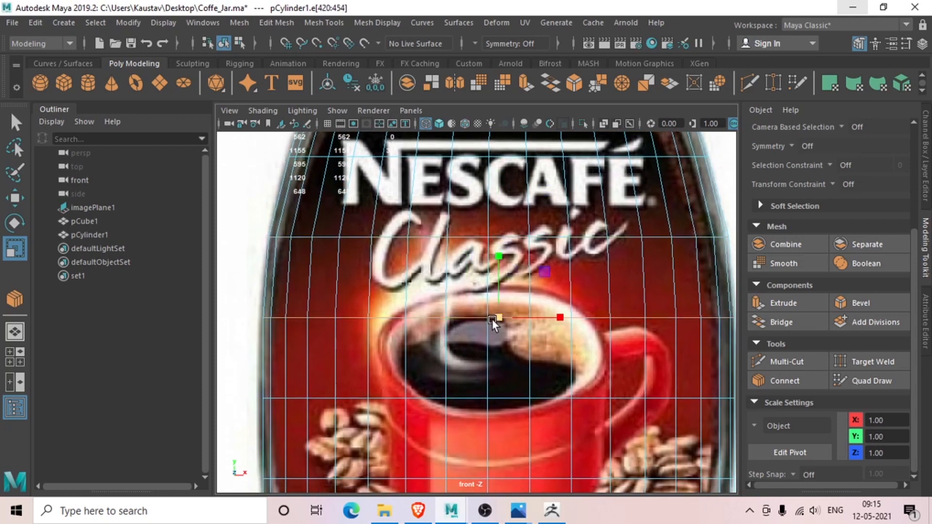
{"action": "left_click_drag", "start_coordinate": [501, 314], "coordinate": [503, 314]}
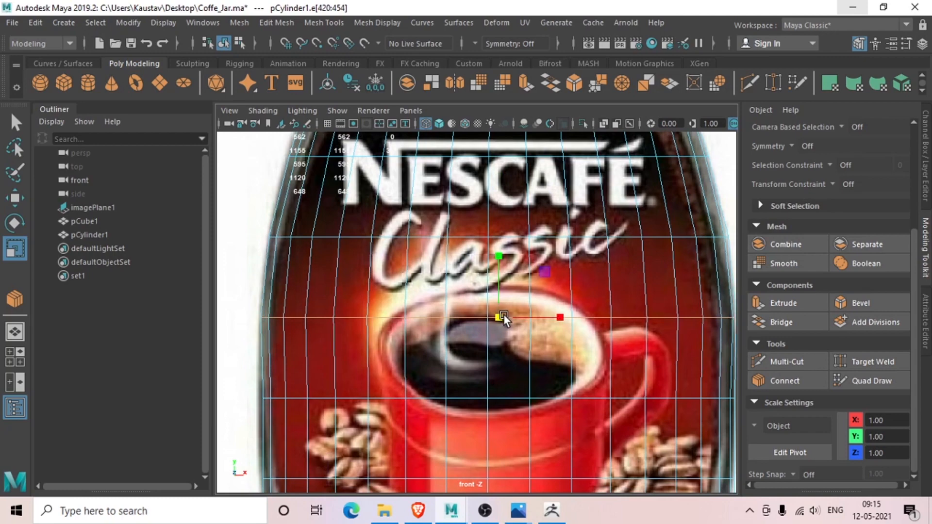
{"action": "middle_click_drag", "start_coordinate": [503, 314], "coordinate": [498, 236], "text": "alt"}
{"action": "double_click", "coordinate": [464, 313]}
{"action": "left_click_drag", "start_coordinate": [494, 312], "coordinate": [501, 318]}
{"action": "middle_click_drag", "start_coordinate": [502, 318], "coordinate": [492, 218], "text": "alt"}
{"action": "double_click", "coordinate": [461, 301]}
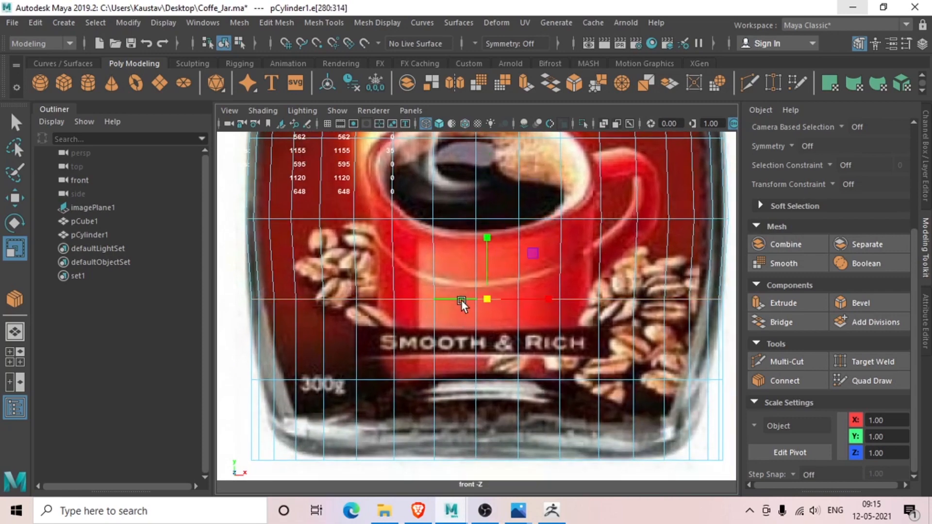
{"action": "left_click_drag", "start_coordinate": [490, 300], "coordinate": [491, 307]}
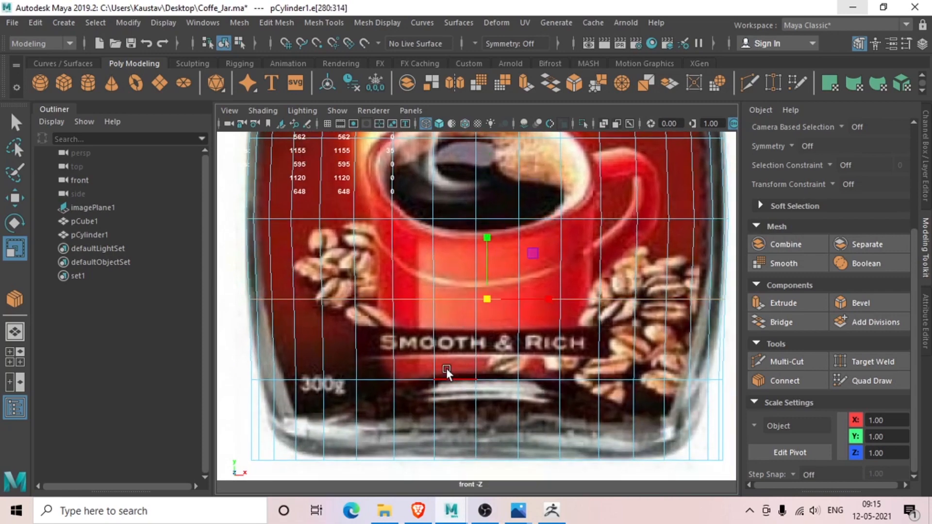
- Scale the cylinder's two lowest edge loops inward to match the jar's tapered base
{"action": "double_click", "coordinate": [446, 370]}
{"action": "left_click_drag", "start_coordinate": [483, 374], "coordinate": [470, 373]}
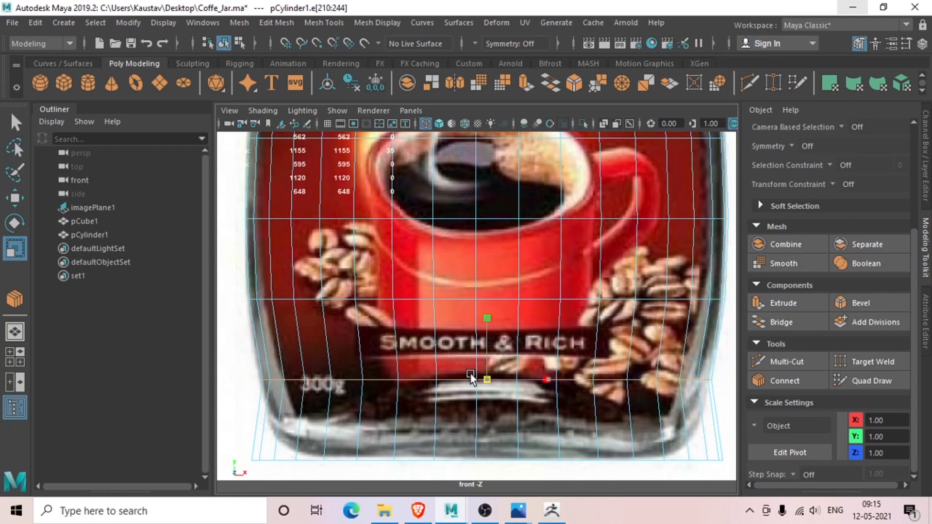
{"action": "middle_click_drag", "start_coordinate": [476, 437], "coordinate": [485, 352], "text": "alt"}
{"action": "double_click", "coordinate": [467, 349]}
{"action": "left_click_drag", "start_coordinate": [485, 349], "coordinate": [452, 349]}
{"action": "middle_click_drag", "start_coordinate": [512, 279], "coordinate": [514, 354], "text": "alt"}
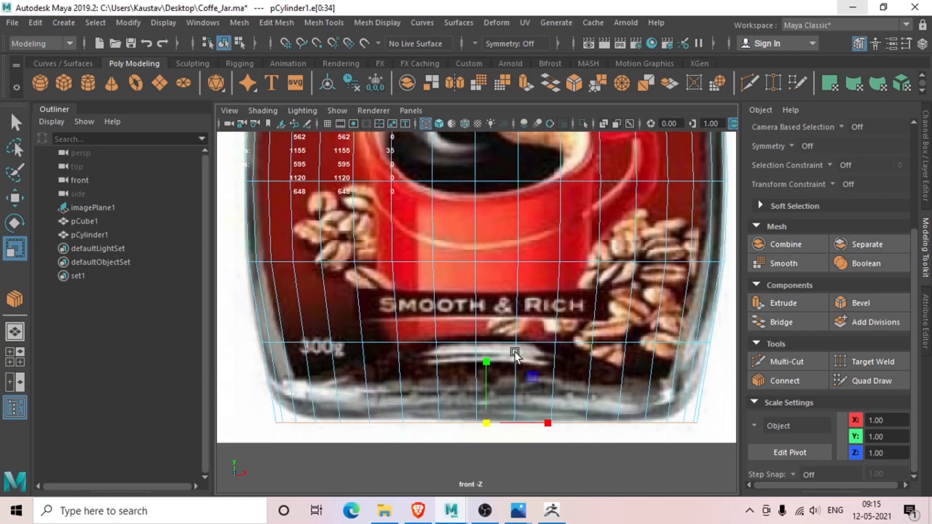
- Select the edge loop at the lid's lower edge and move it down slightly to Y 12.52
{"action": "scroll", "coordinate": [531, 272], "scroll_direction": "down", "scroll_amount": 5}
{"action": "middle_click_drag", "start_coordinate": [533, 221], "coordinate": [532, 376], "text": "alt"}
{"action": "middle_click_drag", "start_coordinate": [511, 286], "coordinate": [510, 350], "text": "alt"}
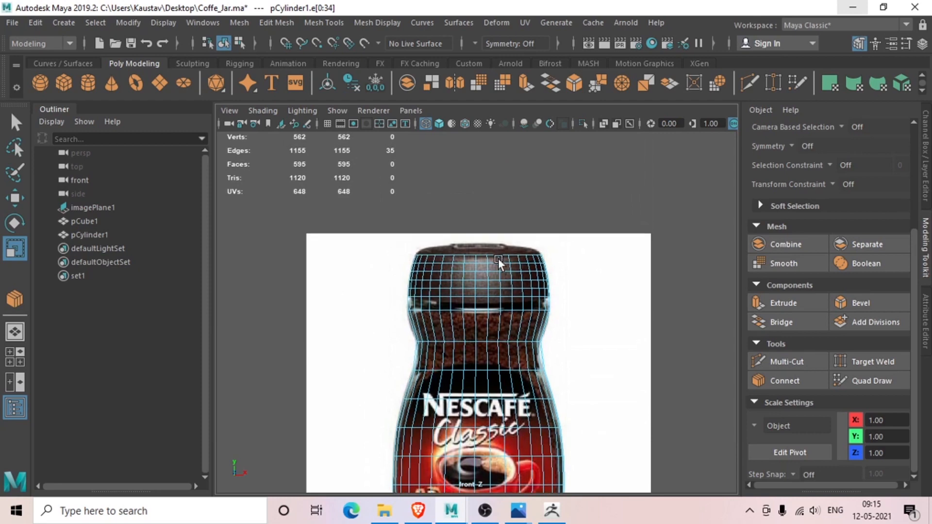
{"action": "scroll", "coordinate": [494, 361], "scroll_direction": "up", "scroll_amount": 6}
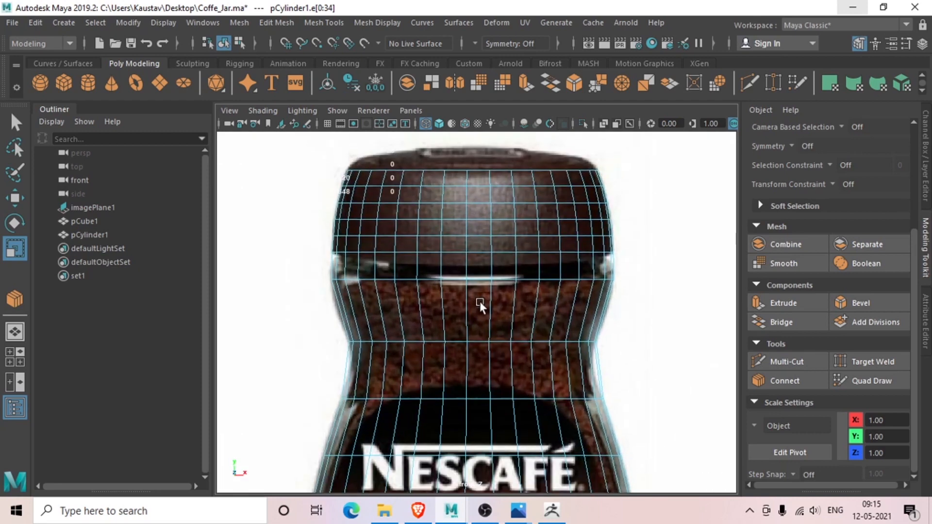
{"action": "middle_click_drag", "start_coordinate": [477, 311], "coordinate": [480, 345], "text": "alt"}
{"action": "scroll", "coordinate": [479, 345], "scroll_direction": "up", "scroll_amount": 4}
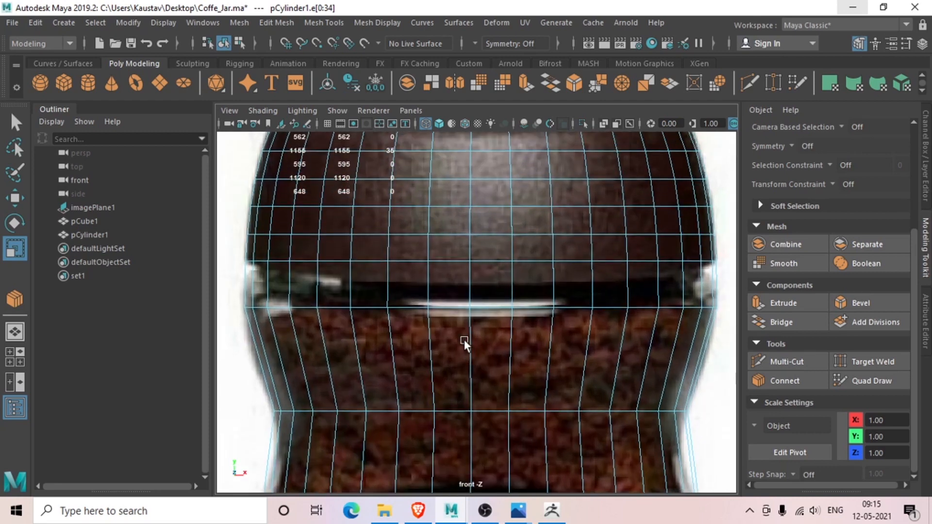
{"action": "left_click", "coordinate": [450, 263]}
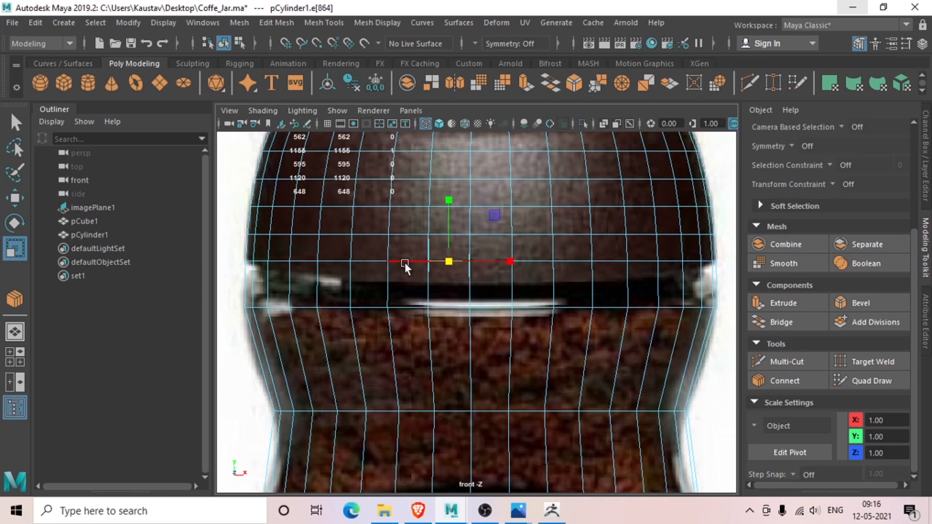
{"action": "double_click", "coordinate": [404, 262]}
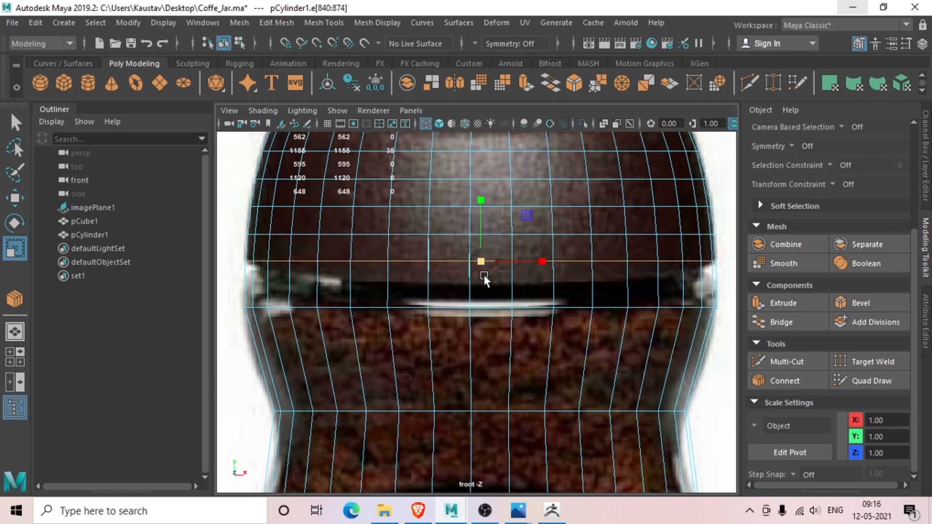
{"action": "key", "text": "w"}
{"action": "left_click_drag", "start_coordinate": [481, 195], "coordinate": [481, 198]}
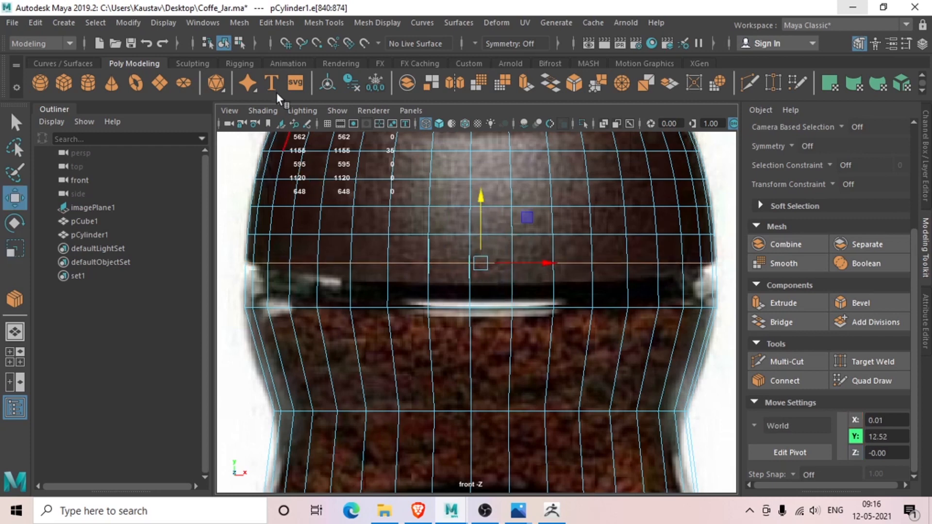
- Detach the cylinder along the lid's lower edge loop and separate the lid from the jar body
{"action": "left_click", "coordinate": [283, 24]}
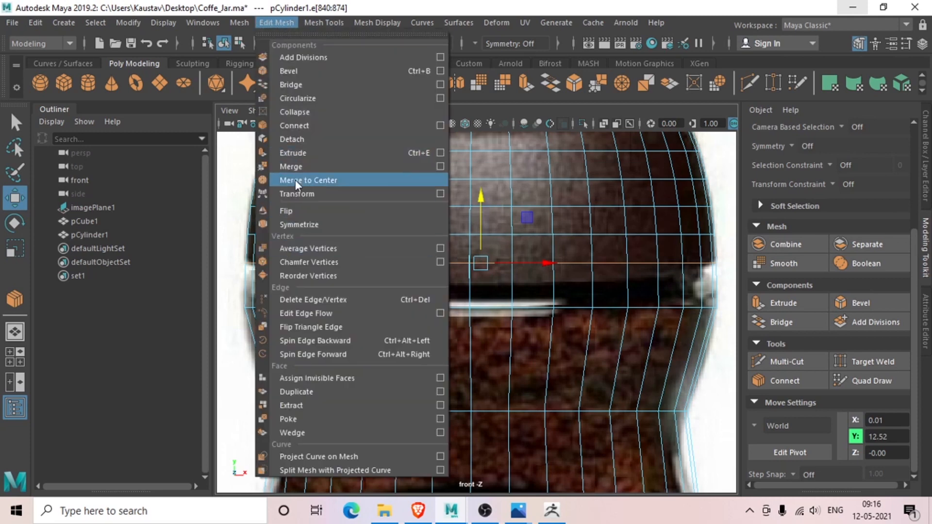
{"action": "left_click", "coordinate": [292, 138]}
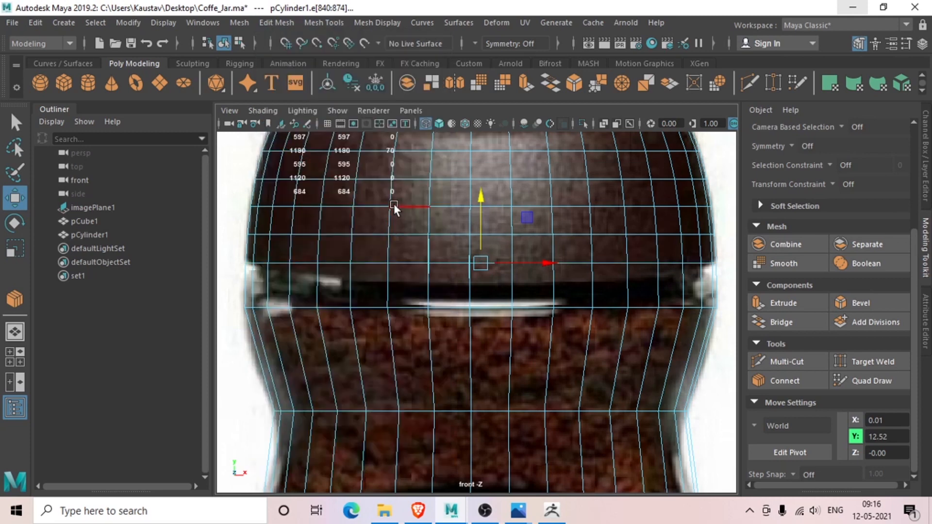
{"action": "right_click_drag", "start_coordinate": [414, 184], "coordinate": [442, 117]}
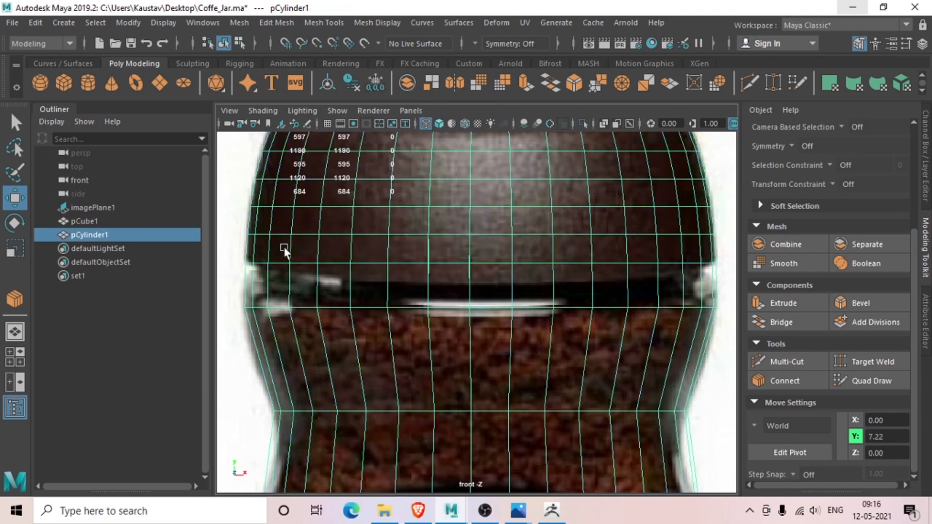
{"action": "left_click", "coordinate": [237, 234]}
{"action": "left_click", "coordinate": [374, 263]}
{"action": "left_click", "coordinate": [238, 23]}
{"action": "left_click", "coordinate": [264, 89]}
- Select the separated lid and center its pivot, checking it in the perspective view before returning to the front view
{"action": "left_click", "coordinate": [410, 228]}
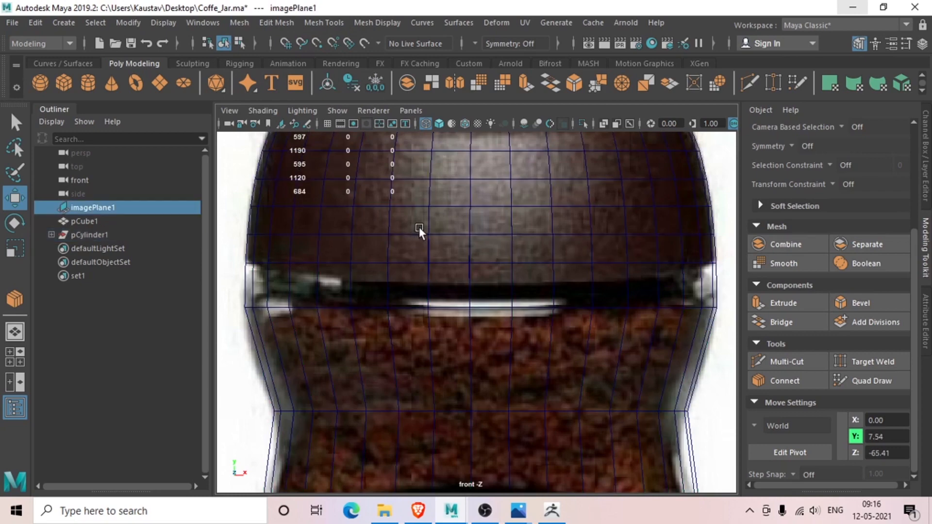
{"action": "left_click", "coordinate": [442, 240]}
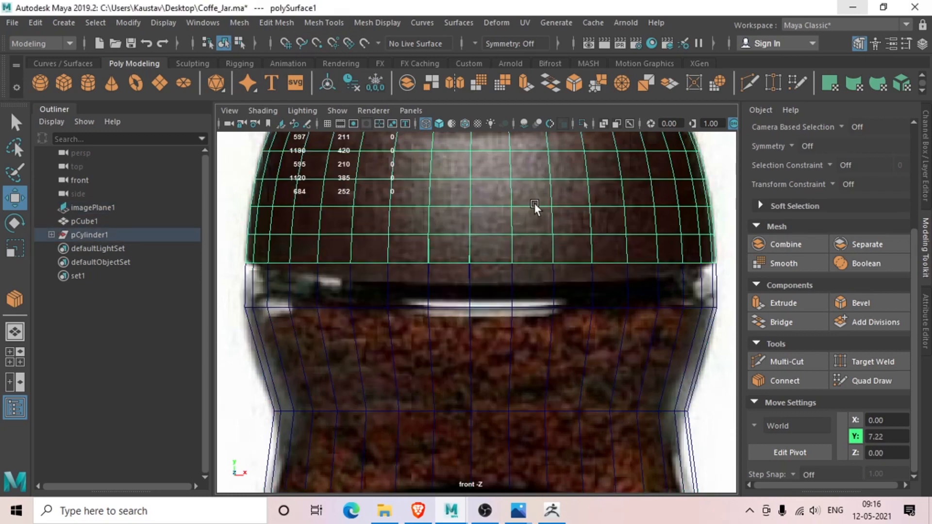
{"action": "key", "text": "space"}
{"action": "key", "text": "space"}
{"action": "left_click_drag", "start_coordinate": [450, 257], "coordinate": [470, 298], "text": "alt"}
{"action": "left_click_drag", "start_coordinate": [520, 474], "coordinate": [514, 390]}
{"action": "key", "text": "ctrl+z"}
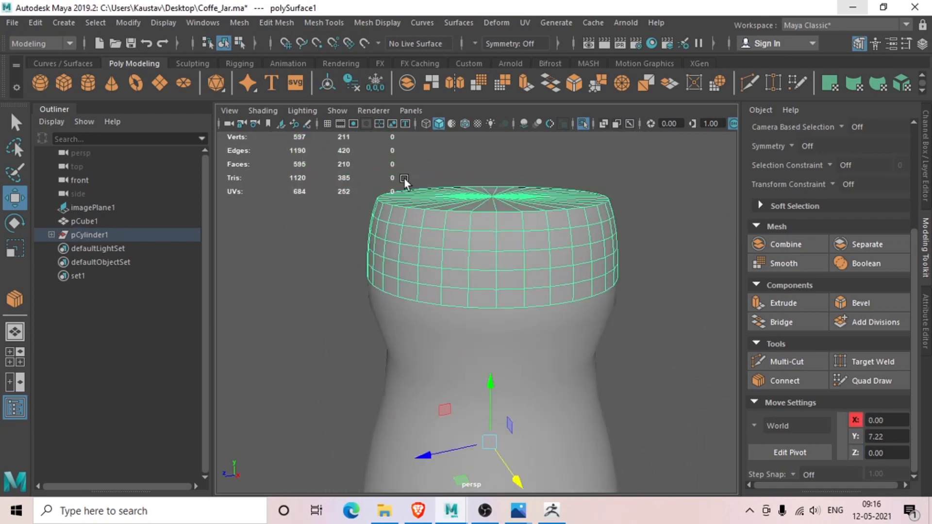
{"action": "left_click", "coordinate": [322, 85]}
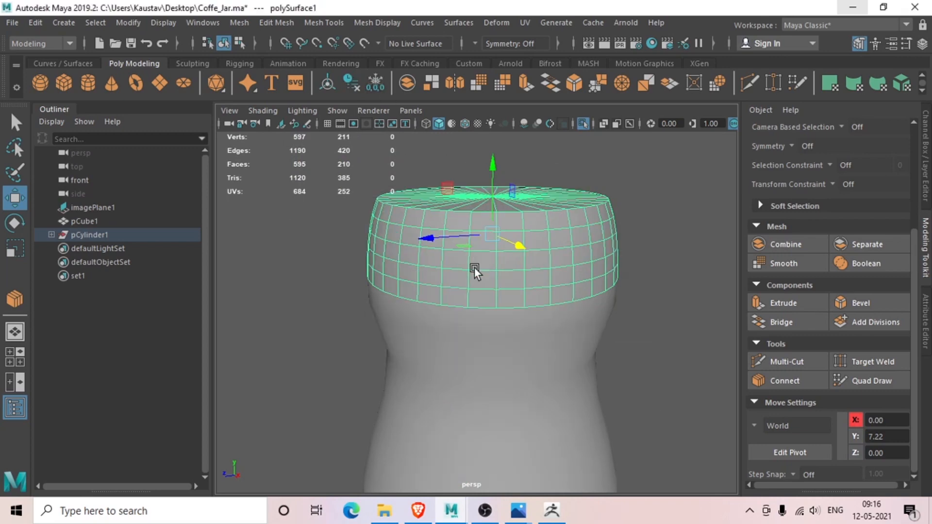
{"action": "key", "text": "space"}
{"action": "key", "text": "space"}
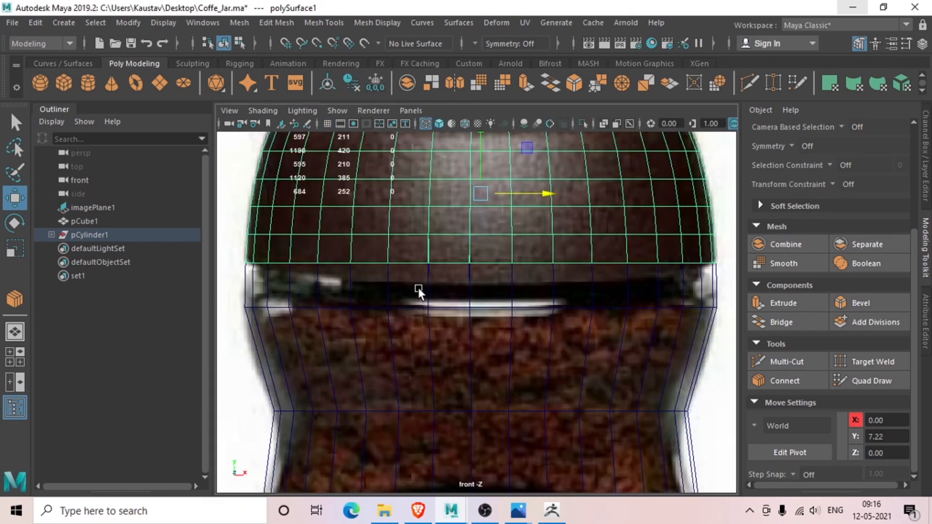
- Lower the jar body's top vertex row to Y 12.34 and raise the row beneath it slightly
{"action": "mouse_move", "coordinate": [387, 287]}
{"action": "middle_mouse_down", "text": "alt"}
{"action": "mouse_move", "coordinate": [368, 228]}
{"action": "mouse_move", "coordinate": [430, 310]}
{"action": "mouse_move", "coordinate": [441, 285]}
{"action": "mouse_move", "coordinate": [440, 304]}
{"action": "mouse_move", "coordinate": [415, 260]}
{"action": "mouse_move", "coordinate": [416, 230]}
{"action": "mouse_move", "coordinate": [408, 262]}
{"action": "middle_mouse_up", "text": "alt"}
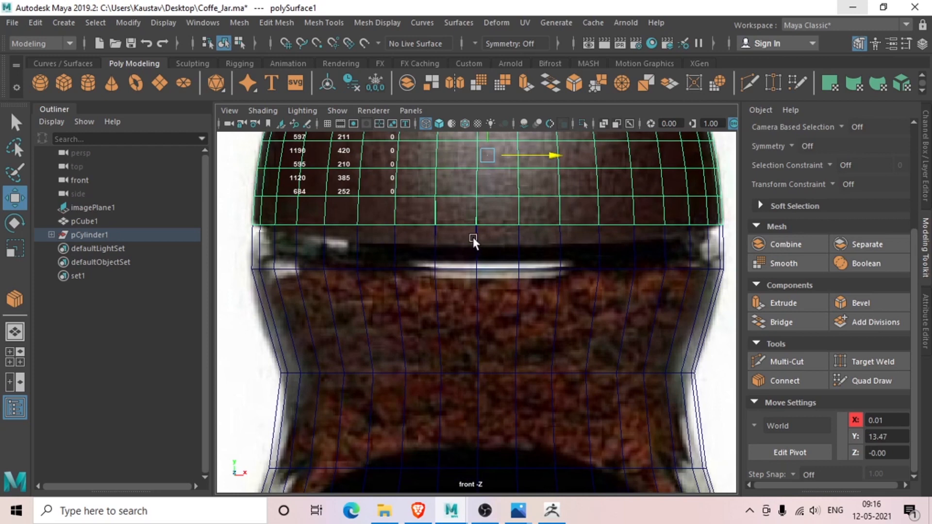
{"action": "right_click_drag", "start_coordinate": [471, 237], "coordinate": [435, 209]}
{"action": "right_click_drag", "start_coordinate": [476, 240], "coordinate": [395, 136]}
{"action": "left_click_drag", "start_coordinate": [252, 210], "coordinate": [747, 246]}
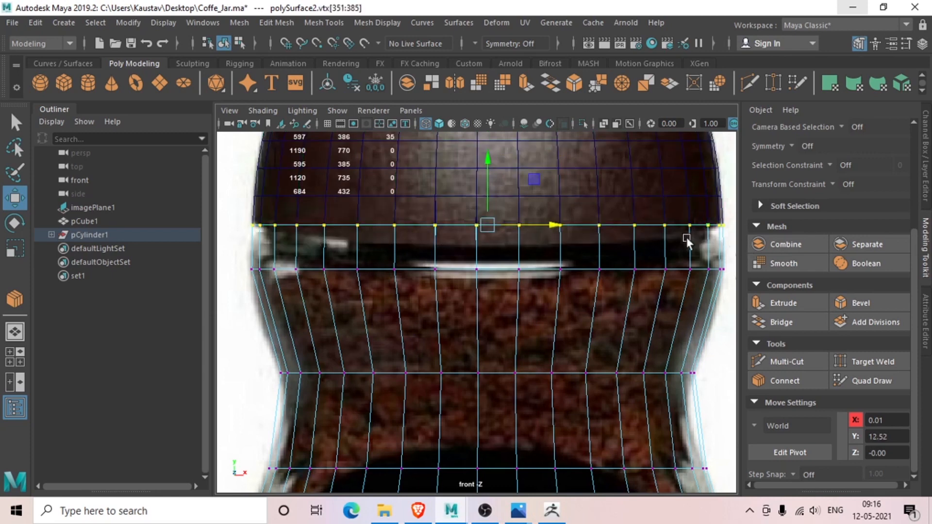
{"action": "left_click_drag", "start_coordinate": [486, 154], "coordinate": [489, 168]}
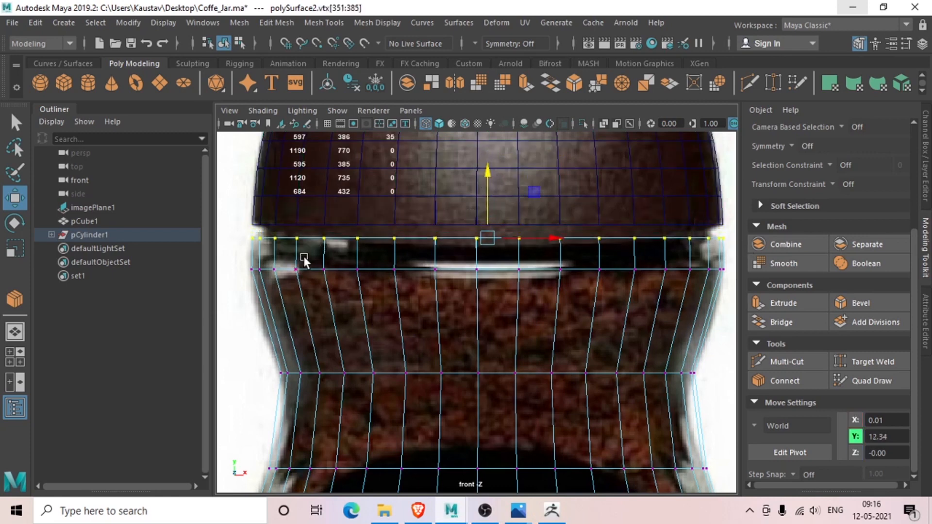
{"action": "left_click_drag", "start_coordinate": [226, 262], "coordinate": [744, 293]}
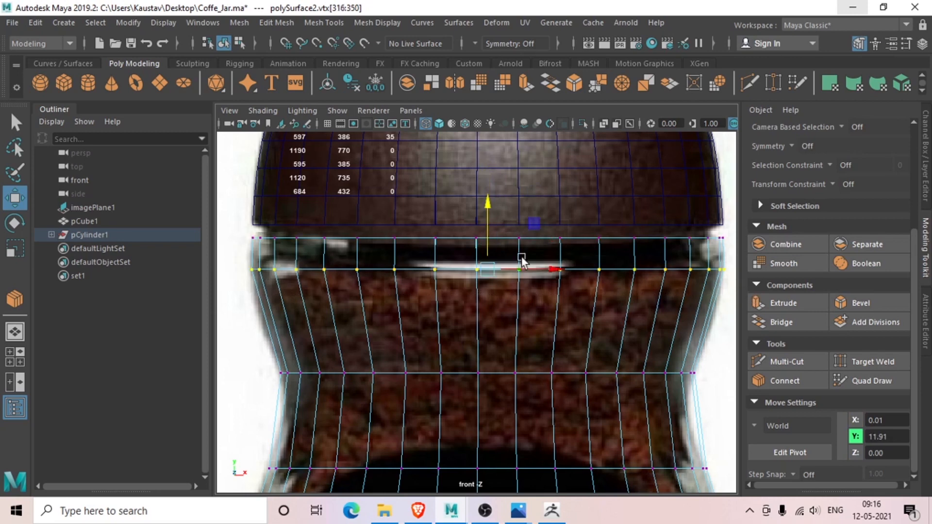
{"action": "left_click_drag", "start_coordinate": [491, 210], "coordinate": [490, 197]}
- Scale the jar body's top vertex row slightly inward to taper the rim beneath the lid
{"action": "left_click_drag", "start_coordinate": [253, 221], "coordinate": [738, 248]}
{"action": "middle_click_drag", "start_coordinate": [597, 281], "coordinate": [589, 333], "text": "alt"}
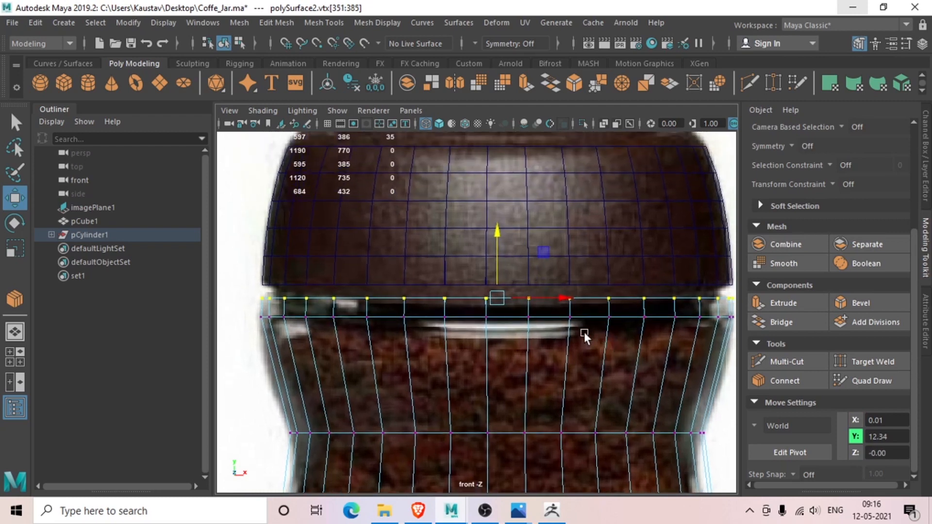
{"action": "key", "text": "r"}
{"action": "mouse_move", "coordinate": [501, 300]}
{"action": "left_mouse_down"}
{"action": "mouse_move", "coordinate": [485, 295]}
{"action": "mouse_move", "coordinate": [493, 304]}
{"action": "left_mouse_up"}
- Extrude the jar body's top edge loop, scaling the new loop slightly inward and raising it a little
{"action": "right_click_drag", "start_coordinate": [472, 297], "coordinate": [465, 99]}
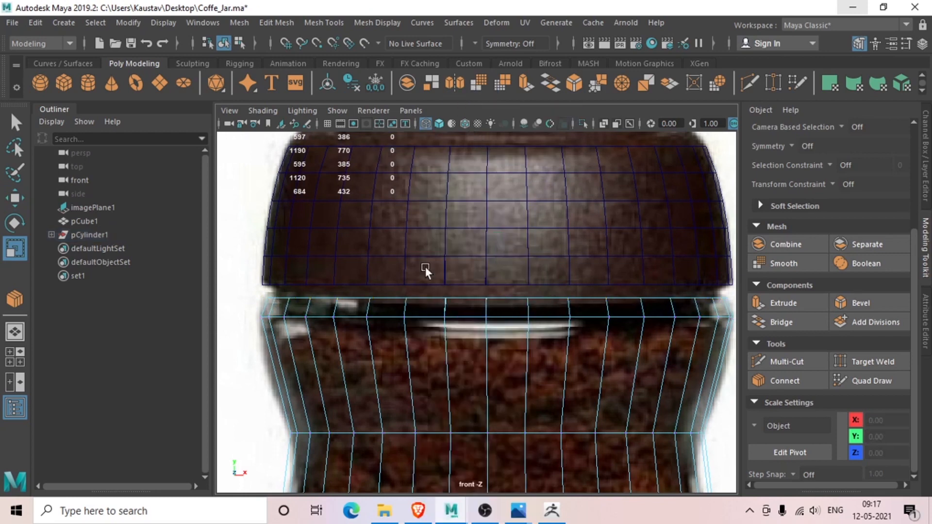
{"action": "double_click", "coordinate": [410, 296]}
{"action": "key", "text": "ctrl+e"}
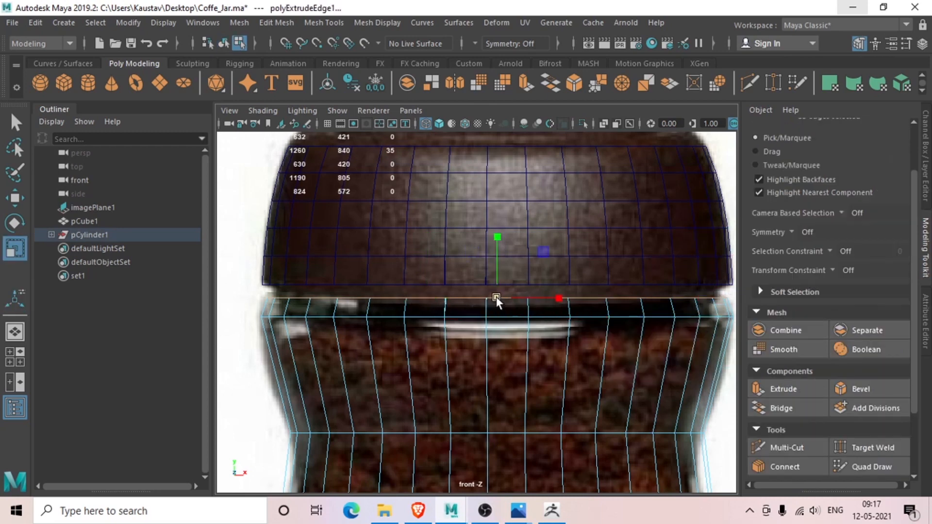
{"action": "left_click_drag", "start_coordinate": [497, 297], "coordinate": [496, 298]}
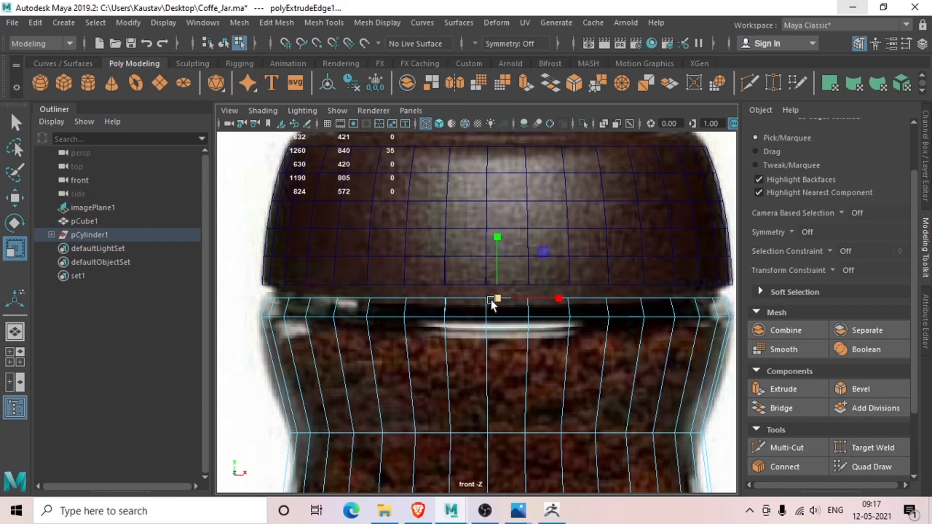
{"action": "key", "text": "w"}
{"action": "left_click_drag", "start_coordinate": [499, 242], "coordinate": [500, 238]}
- Raise the extruded inner rim loop slightly further toward the lid's lower edge
{"action": "scroll", "coordinate": [514, 310], "scroll_direction": "up", "scroll_amount": 2}
{"action": "scroll", "coordinate": [514, 311], "scroll_direction": "up", "scroll_amount": 2}
{"action": "middle_click_drag", "start_coordinate": [528, 322], "coordinate": [621, 391], "text": "alt"}
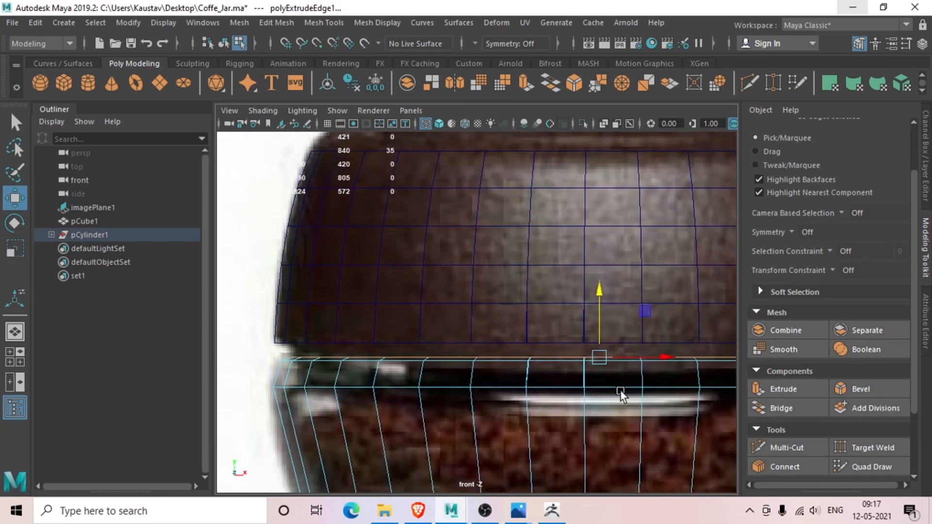
{"action": "scroll", "coordinate": [548, 384], "scroll_direction": "up", "scroll_amount": 1}
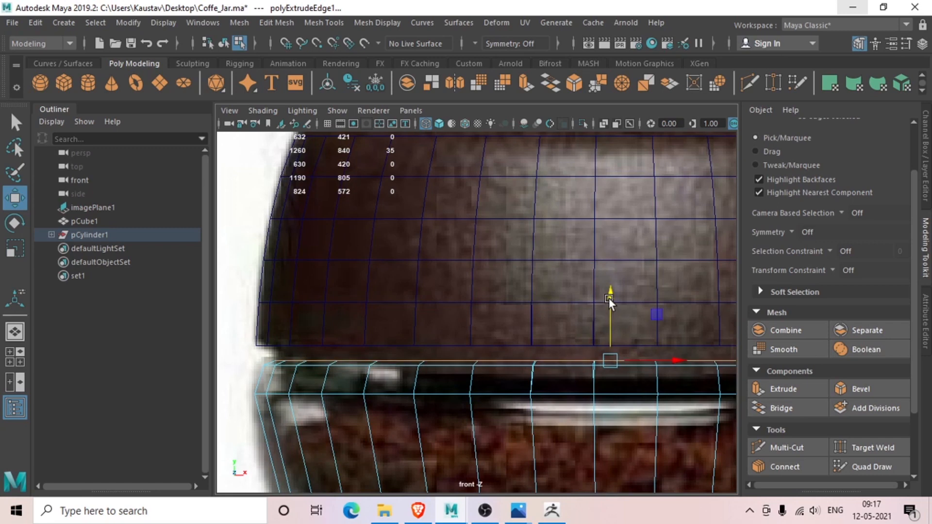
{"action": "key", "text": "r"}
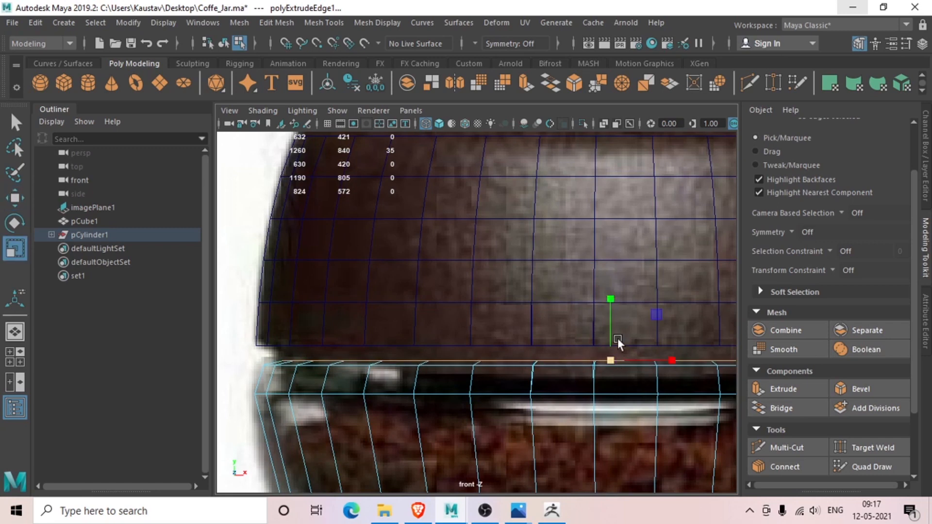
{"action": "key", "text": "w"}
{"action": "left_click_drag", "start_coordinate": [611, 298], "coordinate": [611, 293]}
- Extrude the inner rim loop straight up inside the lid to form the jar's neck
{"action": "middle_click_drag", "start_coordinate": [611, 293], "coordinate": [544, 354], "text": "alt"}
{"action": "key", "text": "space"}
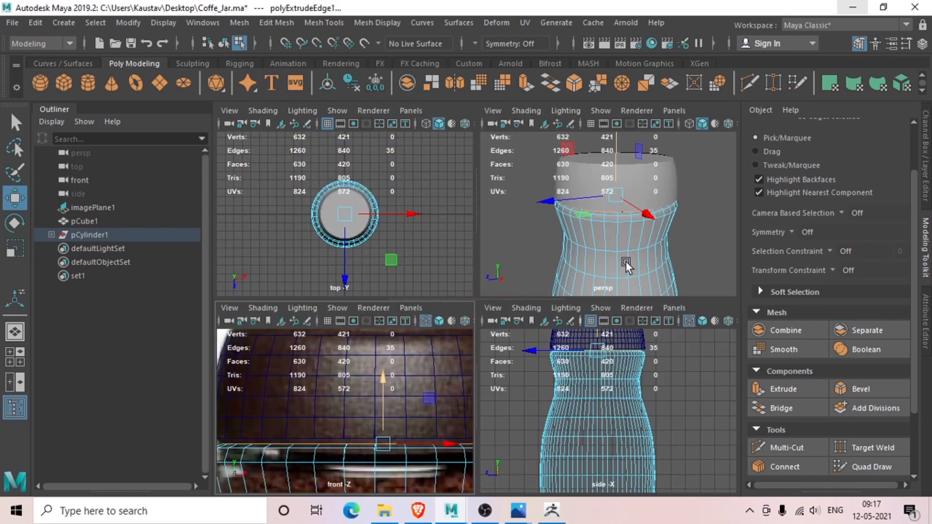
{"action": "key", "text": "space"}
{"action": "left_click_drag", "start_coordinate": [534, 318], "coordinate": [546, 307], "text": "alt"}
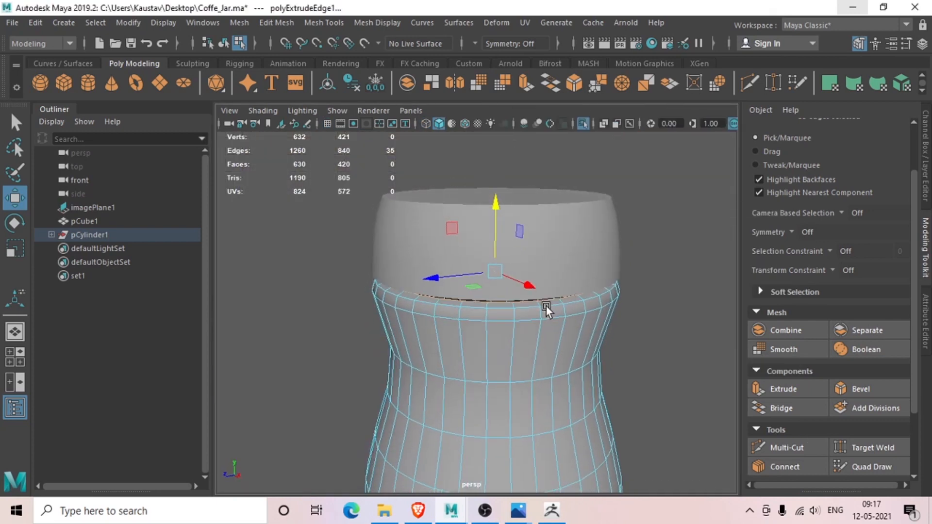
{"action": "key", "text": "ctrl+e"}
{"action": "left_click_drag", "start_coordinate": [498, 211], "coordinate": [497, 156]}
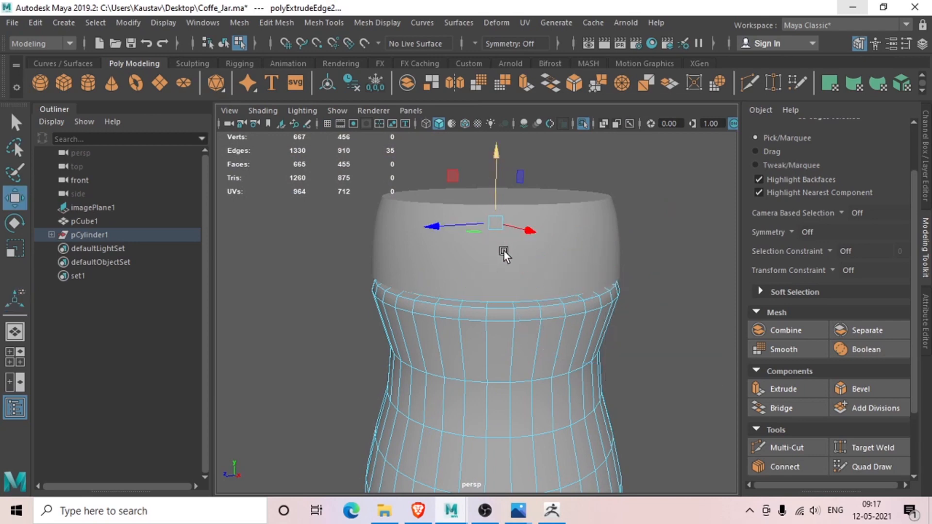
- Examine the extruded neck against the reference image in the front view and around the jar in the perspective view
{"action": "key", "text": "space"}
{"action": "key", "text": "space"}
{"action": "scroll", "coordinate": [452, 337], "scroll_direction": "down", "scroll_amount": 5}
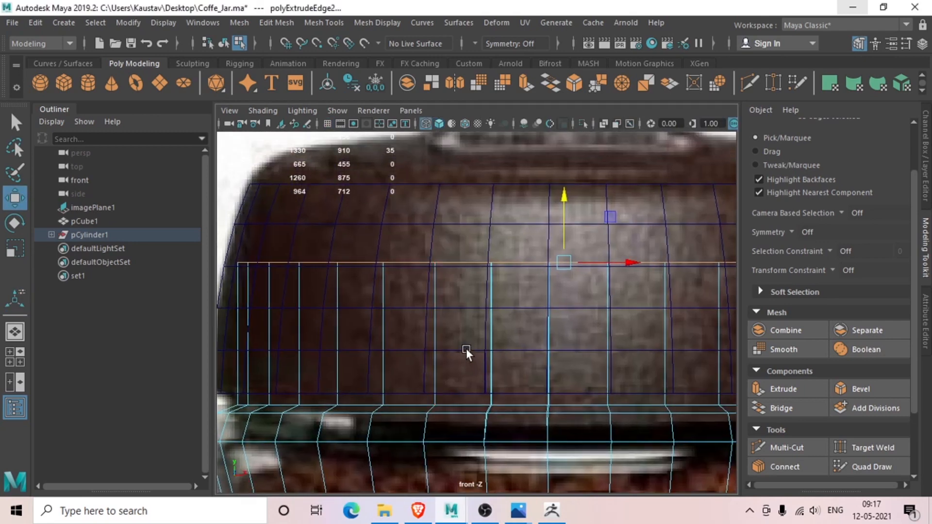
{"action": "middle_click_drag", "start_coordinate": [457, 345], "coordinate": [433, 343], "text": "alt"}
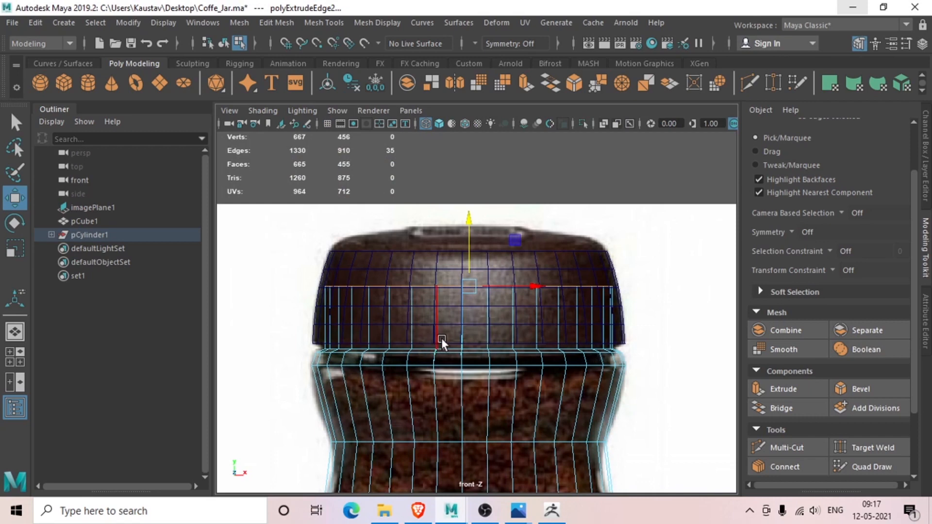
{"action": "key", "text": "space"}
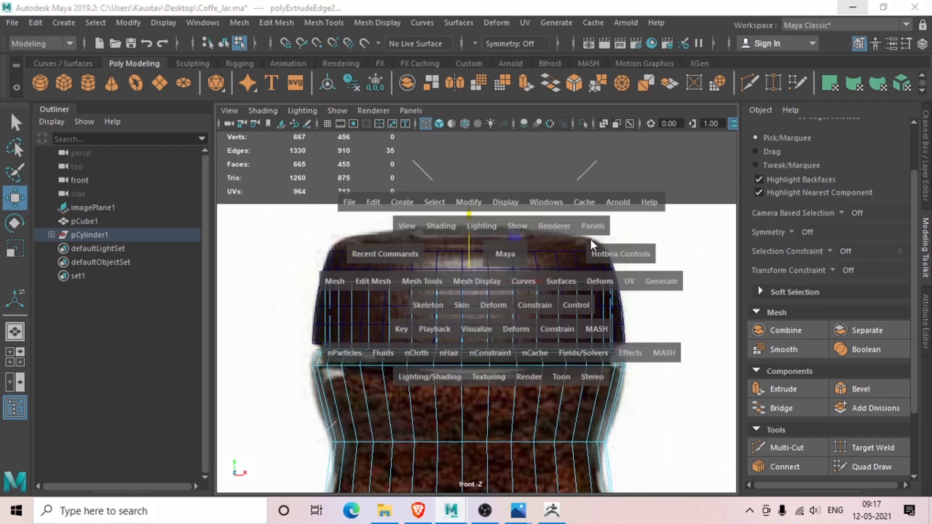
{"action": "key", "text": "space"}
{"action": "scroll", "coordinate": [583, 260], "scroll_direction": "down", "scroll_amount": 3}
{"action": "left_click_drag", "start_coordinate": [561, 282], "coordinate": [517, 290], "text": "alt"}
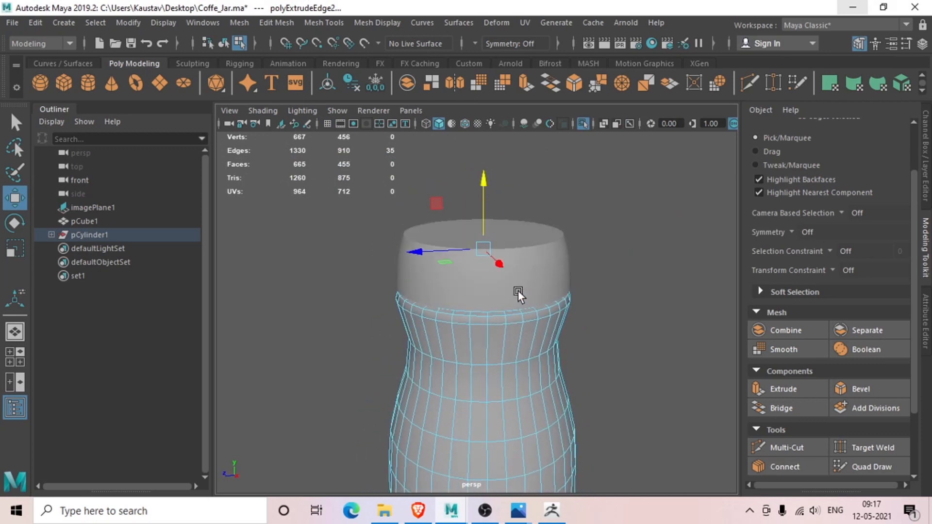
{"action": "left_click_drag", "start_coordinate": [470, 327], "coordinate": [498, 331], "text": "alt"}
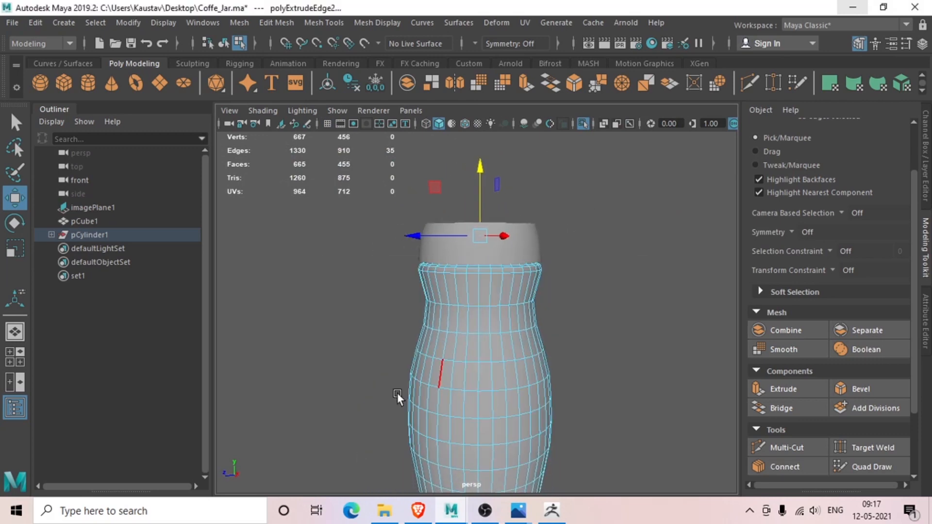
- Connect the vertical edges of the shoulder section just below the rim with 4 segments
{"action": "key", "text": "space"}
{"action": "key", "text": "space"}
{"action": "middle_click_drag", "start_coordinate": [460, 357], "coordinate": [467, 302], "text": "alt"}
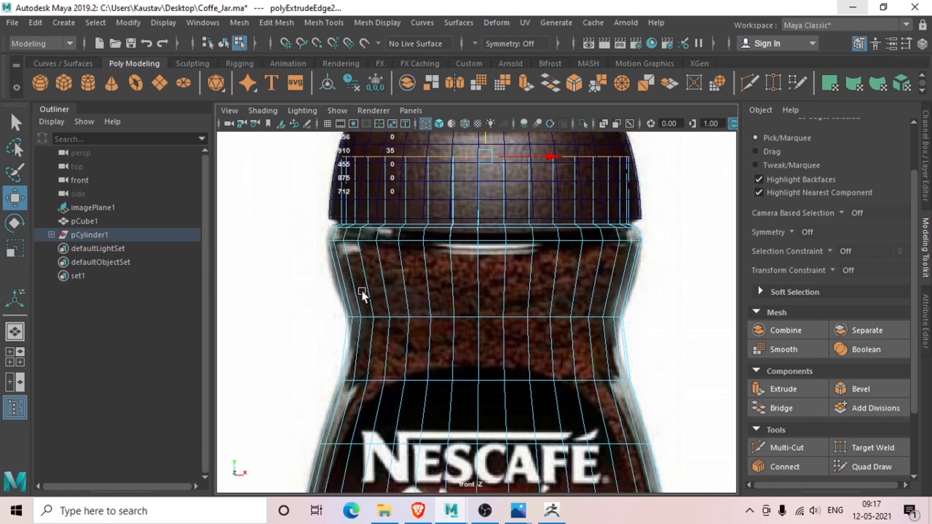
{"action": "left_click_drag", "start_coordinate": [306, 275], "coordinate": [660, 278]}
{"action": "scroll", "coordinate": [616, 327], "scroll_direction": "up", "scroll_amount": 3}
{"action": "middle_click_drag", "start_coordinate": [617, 327], "coordinate": [612, 368], "text": "alt"}
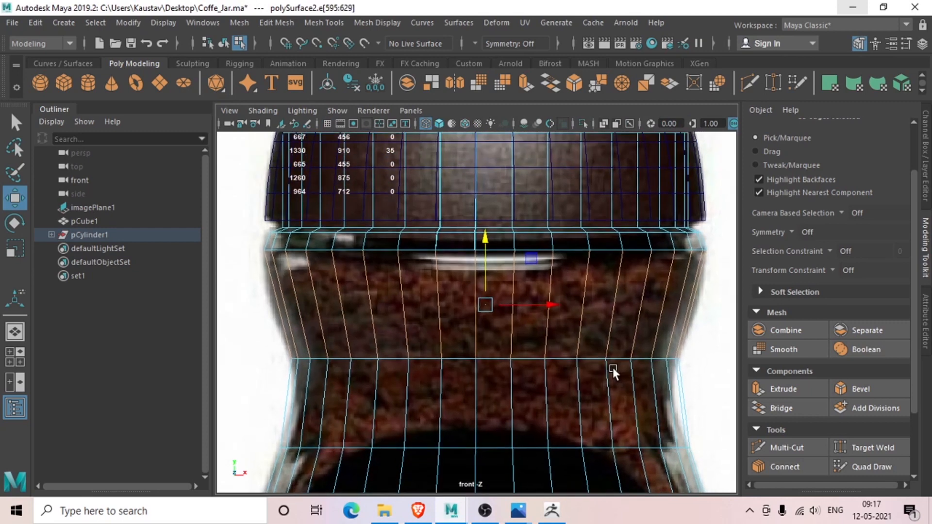
{"action": "left_click", "coordinate": [788, 466]}
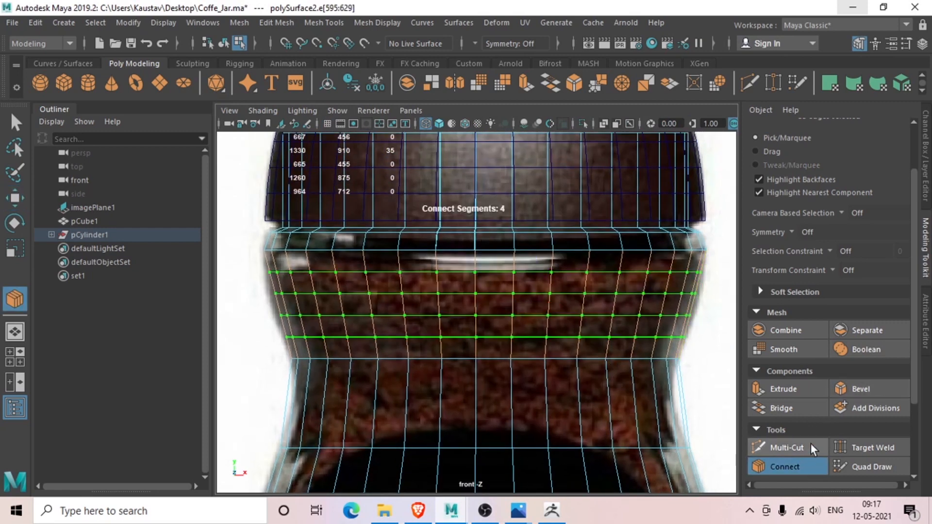
{"action": "key", "text": "w"}
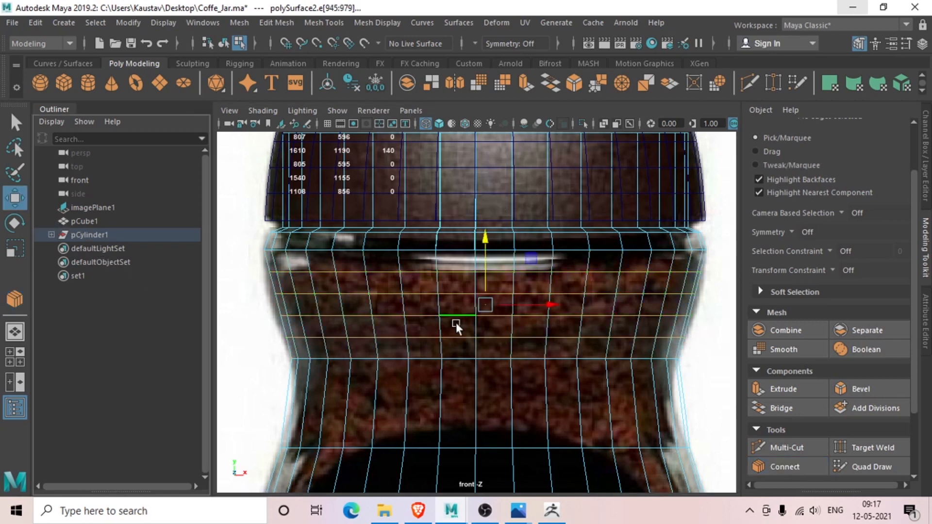
- Scale the new shoulder edge loops slightly outward, adjusting the middle ones individually to follow the reference outline
{"action": "key", "text": "r"}
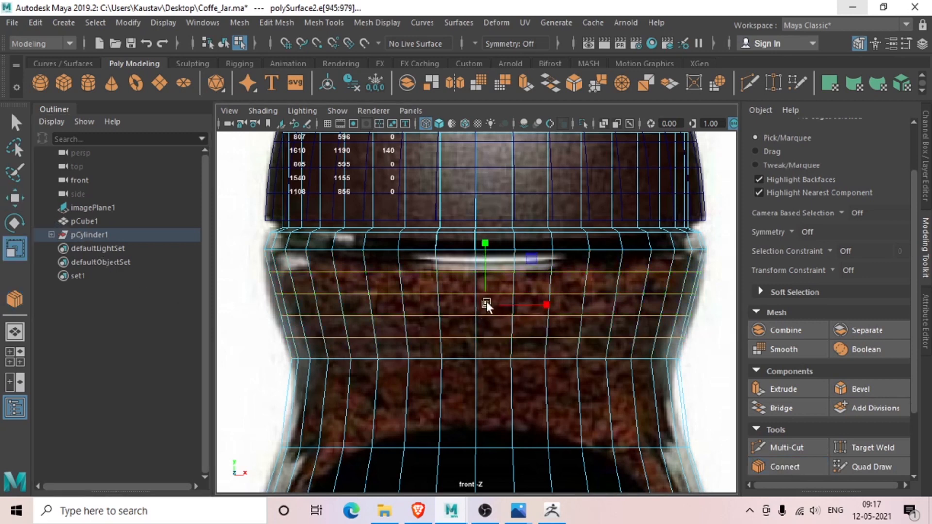
{"action": "left_click_drag", "start_coordinate": [487, 302], "coordinate": [492, 307]}
{"action": "double_click", "coordinate": [520, 315]}
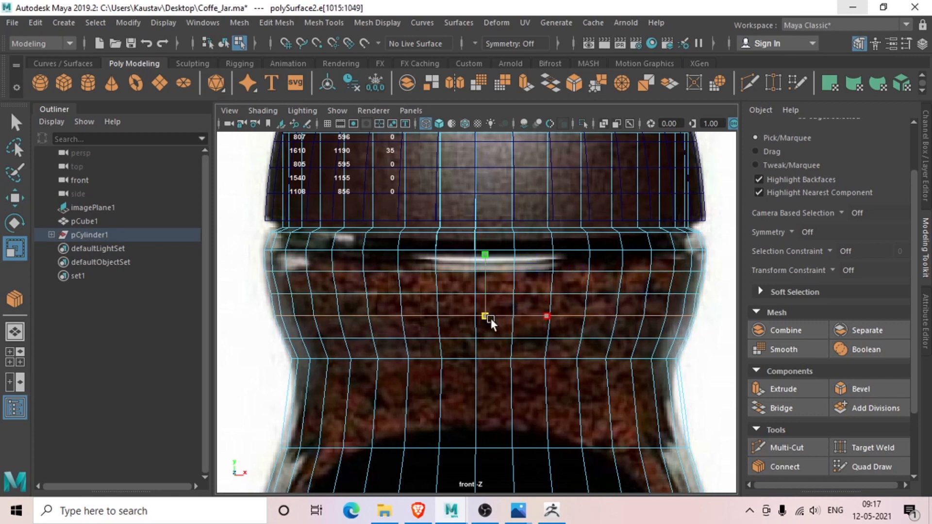
{"action": "double_click", "coordinate": [528, 293]}
{"action": "left_click", "coordinate": [489, 295]}
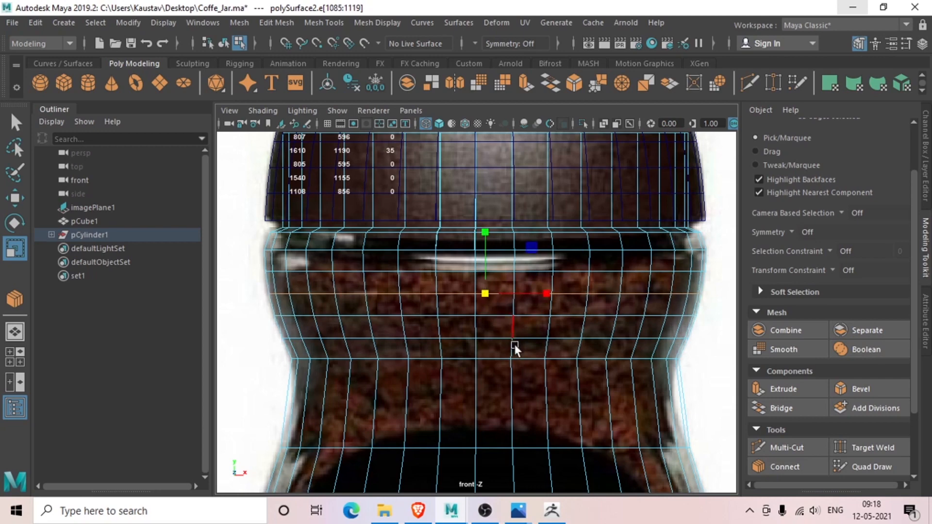
- Connect the vertical edges of the narrow waist section above the label with 3 segments
{"action": "middle_click_drag", "start_coordinate": [517, 354], "coordinate": [532, 297], "text": "alt"}
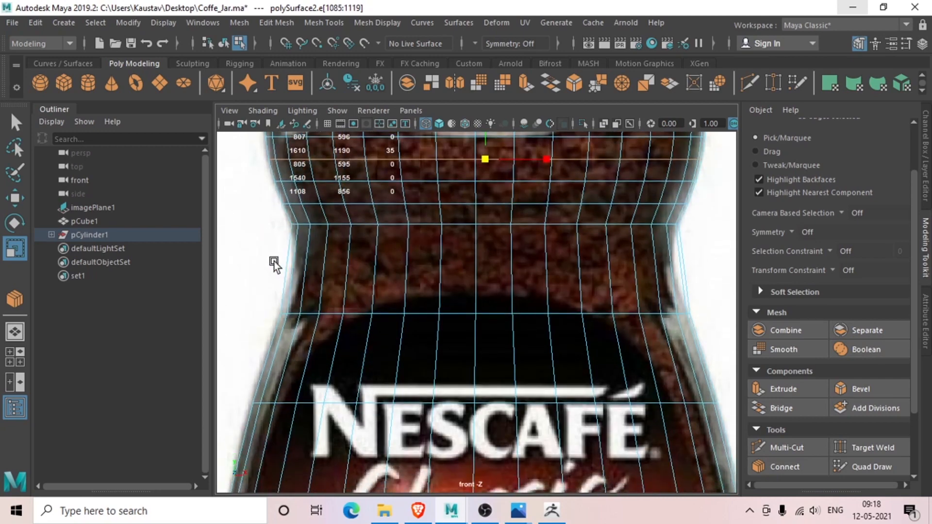
{"action": "left_click_drag", "start_coordinate": [291, 255], "coordinate": [701, 273]}
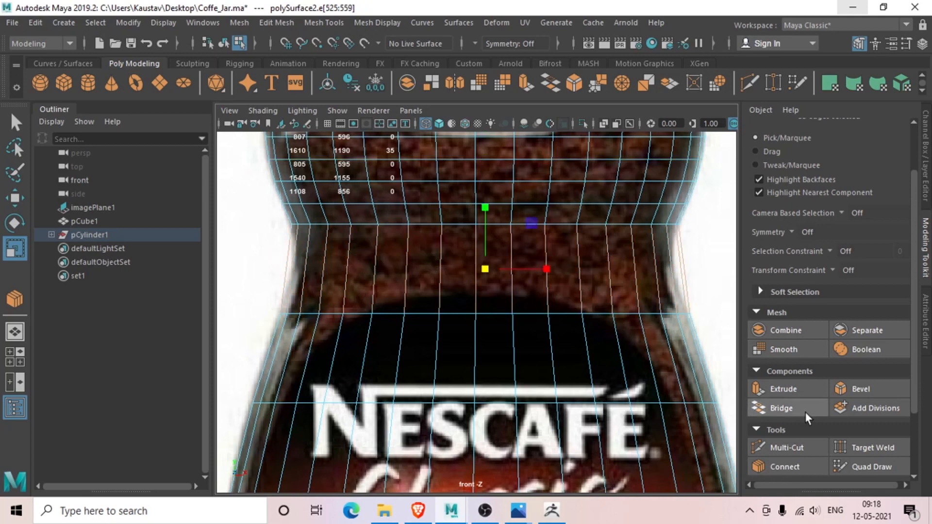
{"action": "left_click", "coordinate": [784, 466]}
{"action": "scroll", "coordinate": [785, 418], "scroll_direction": "down", "scroll_amount": 3}
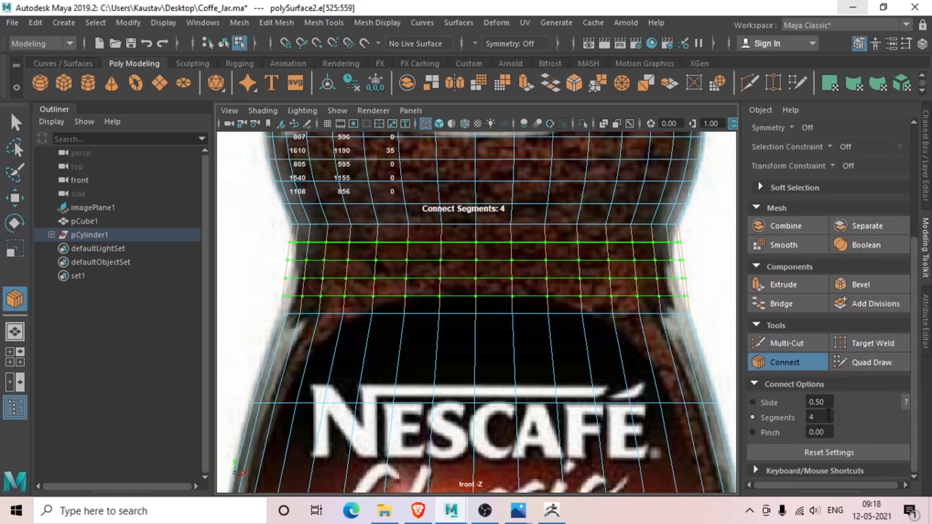
{"action": "left_click_drag", "start_coordinate": [828, 415], "coordinate": [802, 413]}
{"action": "key", "text": "BackSpace"}
{"action": "type", "text": "2"}
{"action": "key", "text": "Return"}
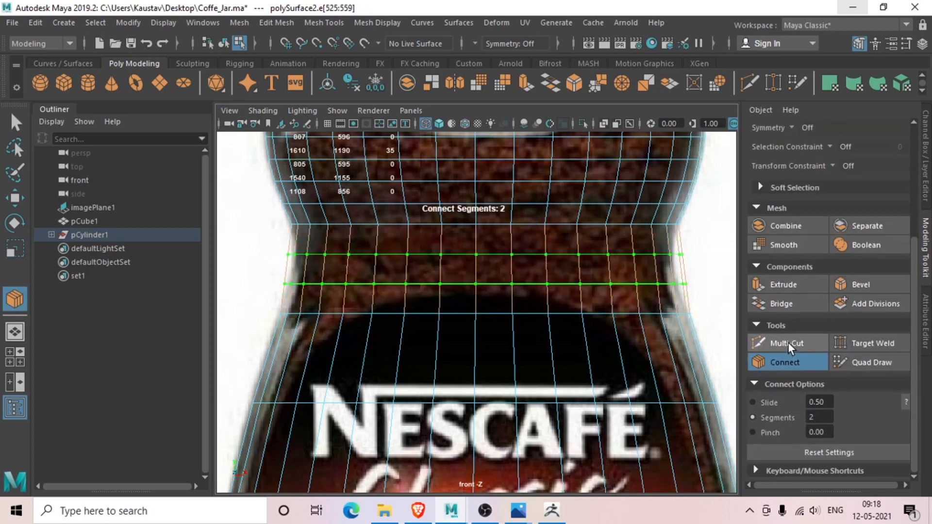
{"action": "left_click_drag", "start_coordinate": [822, 414], "coordinate": [783, 384]}
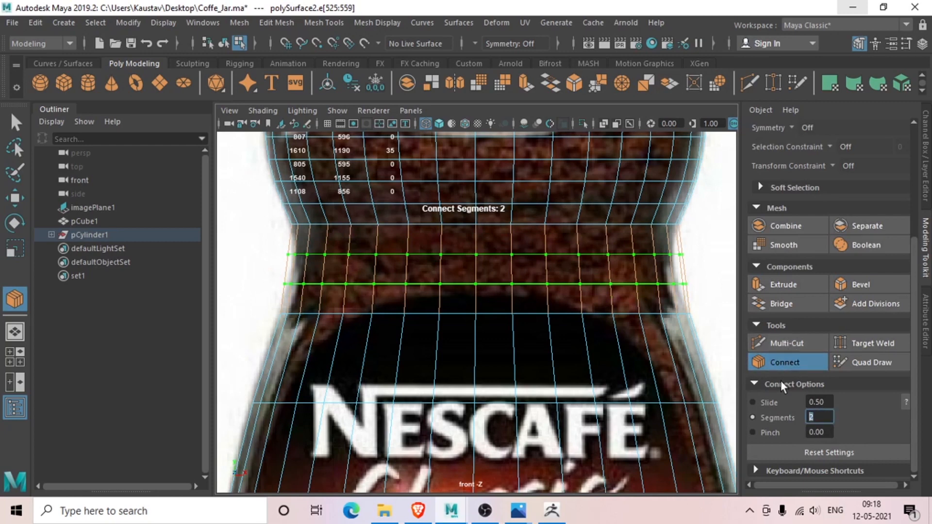
{"action": "type", "text": "3"}
{"action": "key", "text": "Return"}
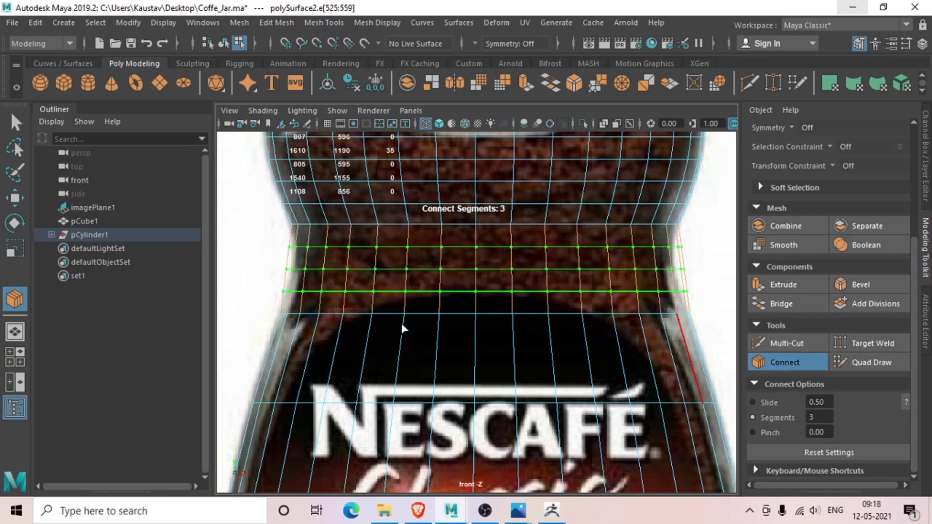
{"action": "left_click", "coordinate": [14, 197]}
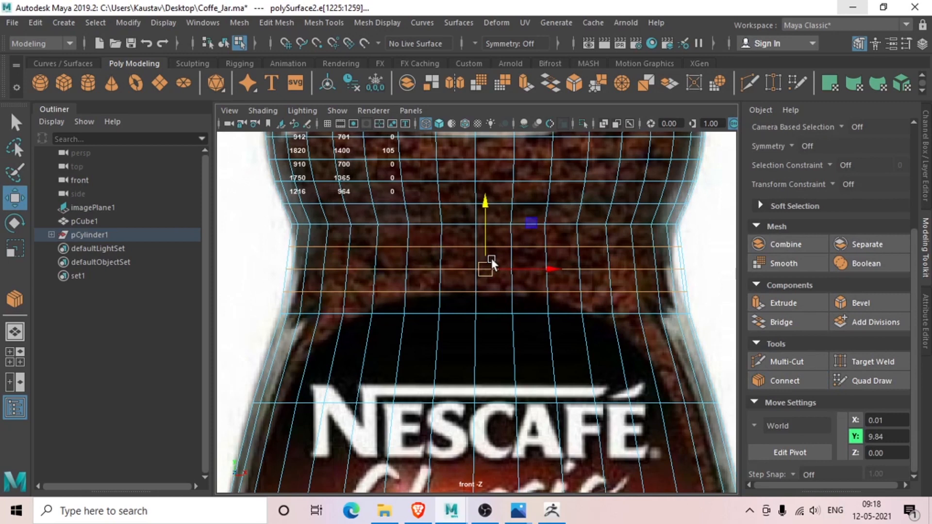
- Scale each of the three new waist edge loops inward to match the jar's curve in the reference image
{"action": "double_click", "coordinate": [461, 248]}
{"action": "key", "text": "r"}
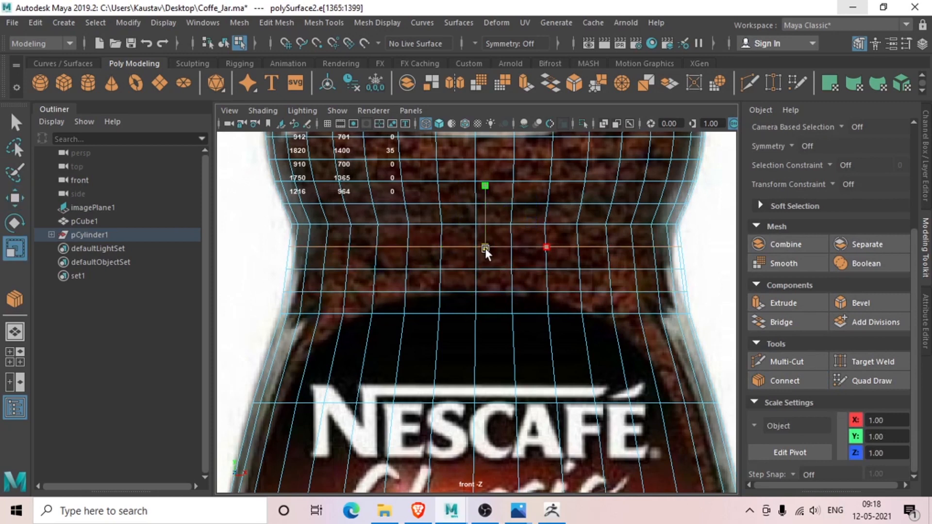
{"action": "left_click_drag", "start_coordinate": [485, 249], "coordinate": [473, 263]}
{"action": "double_click", "coordinate": [486, 268]}
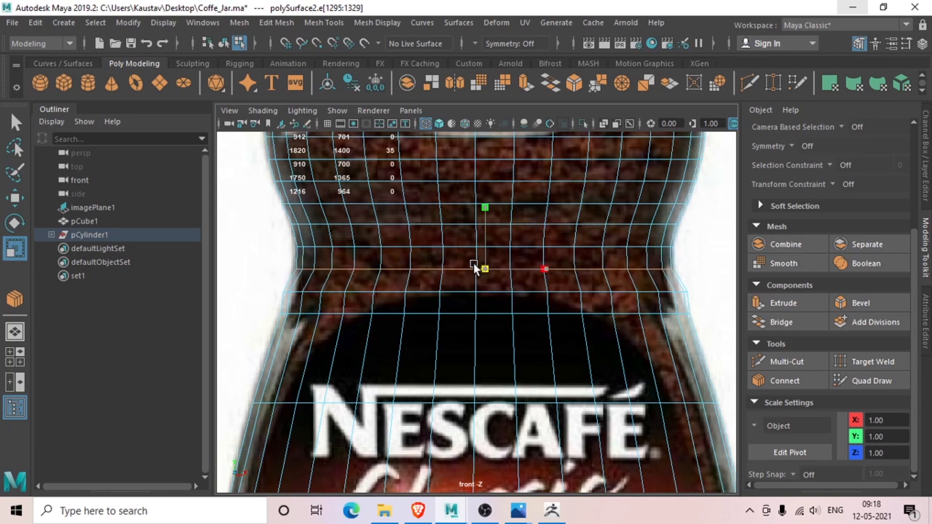
{"action": "double_click", "coordinate": [488, 288]}
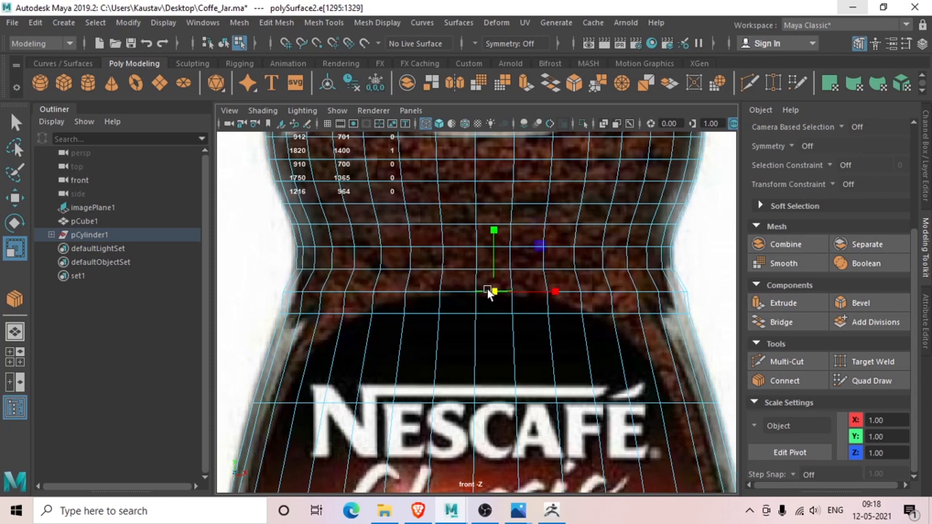
{"action": "left_click_drag", "start_coordinate": [488, 288], "coordinate": [478, 286]}
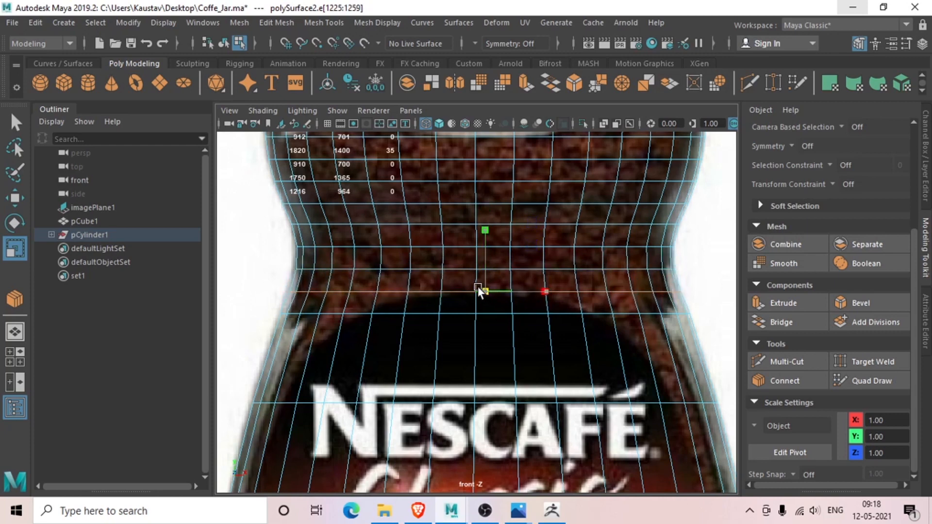
- Bevel the edge loop around the jar's base with a fraction of 0.5 and 6 segments to round the bottom corner
{"action": "scroll", "coordinate": [489, 186], "scroll_direction": "down", "scroll_amount": 3}
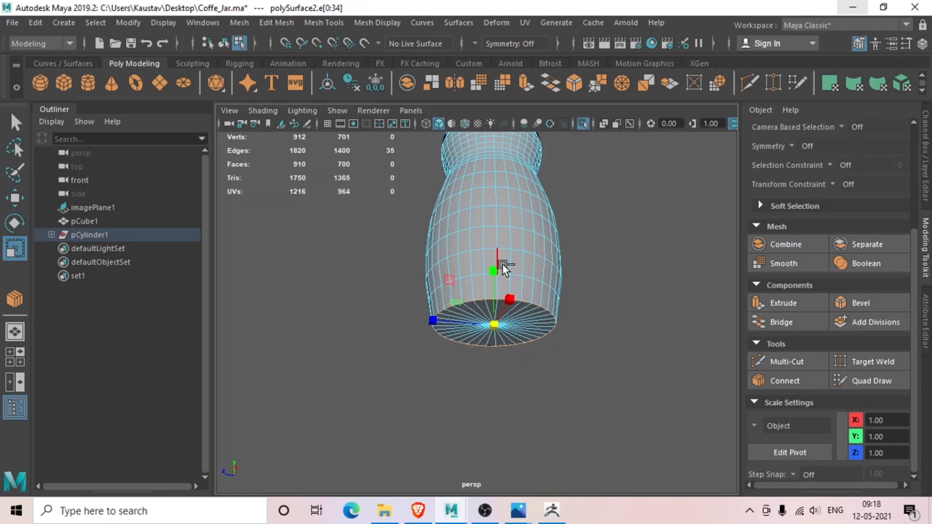
{"action": "key", "text": "ctrl+b"}
{"action": "key", "text": "space"}
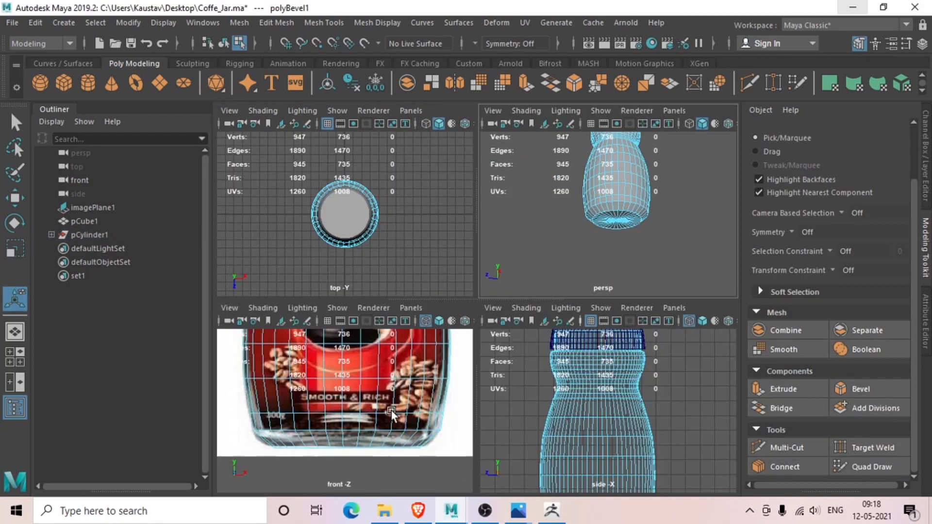
{"action": "key", "text": "space"}
{"action": "middle_click_drag", "start_coordinate": [418, 291], "coordinate": [456, 385], "text": "alt"}
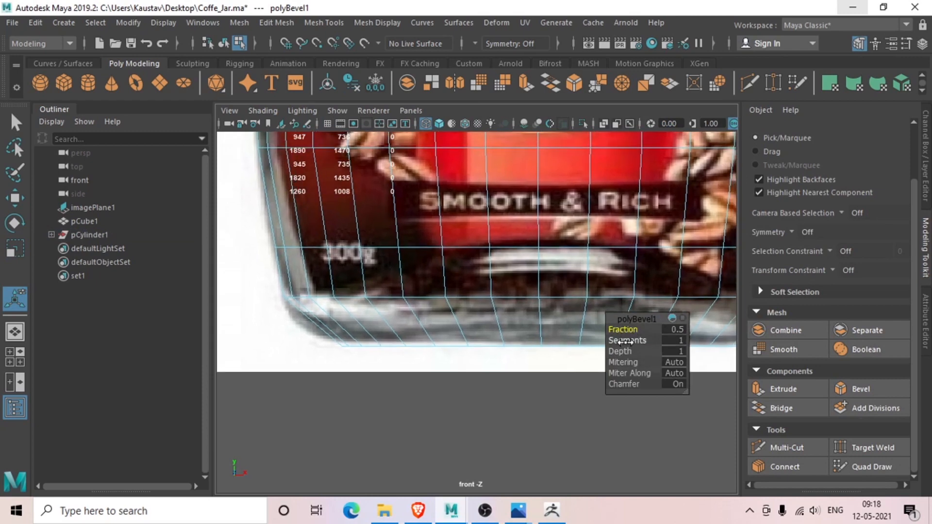
{"action": "left_click_drag", "start_coordinate": [626, 341], "coordinate": [659, 341]}
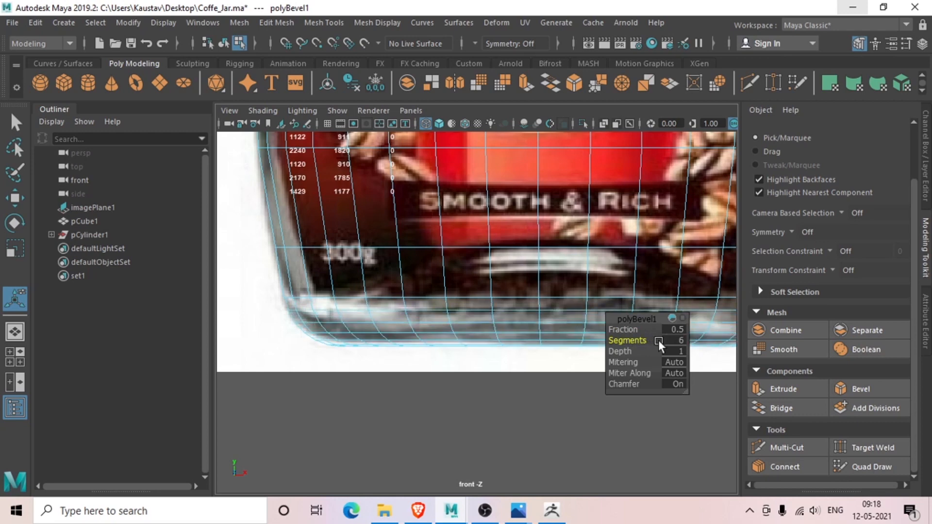
{"action": "key", "text": "space"}
{"action": "key", "text": "space"}
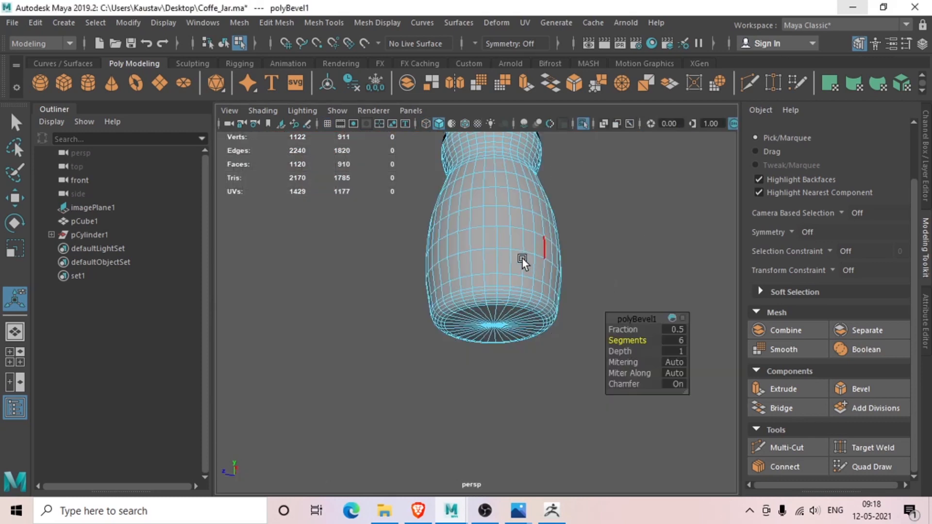
{"action": "scroll", "coordinate": [523, 259], "scroll_direction": "up", "scroll_amount": 5}
{"action": "scroll", "coordinate": [498, 296], "scroll_direction": "up", "scroll_amount": 4}
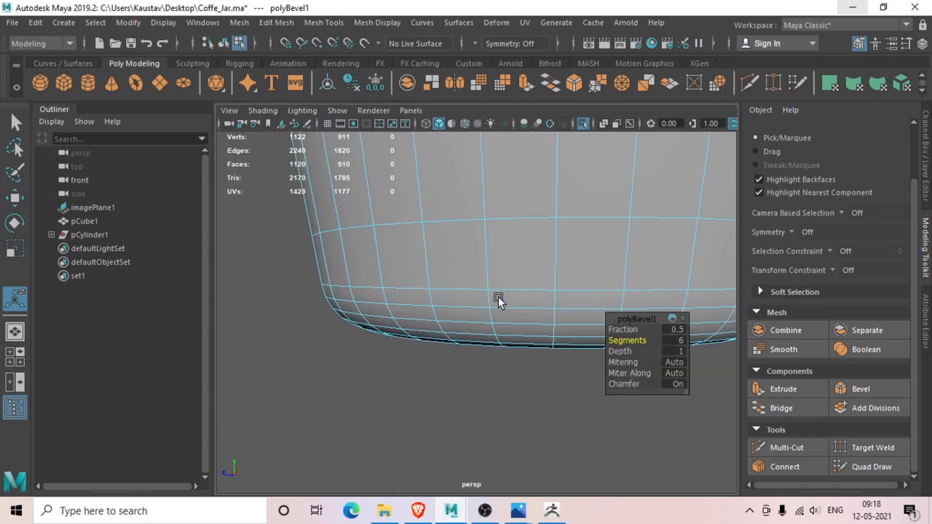
- Try to lower the inner and outer vertices of the edge loop above the base to follow the label's curved lower border
{"action": "right_click_drag", "start_coordinate": [492, 293], "coordinate": [558, 116]}
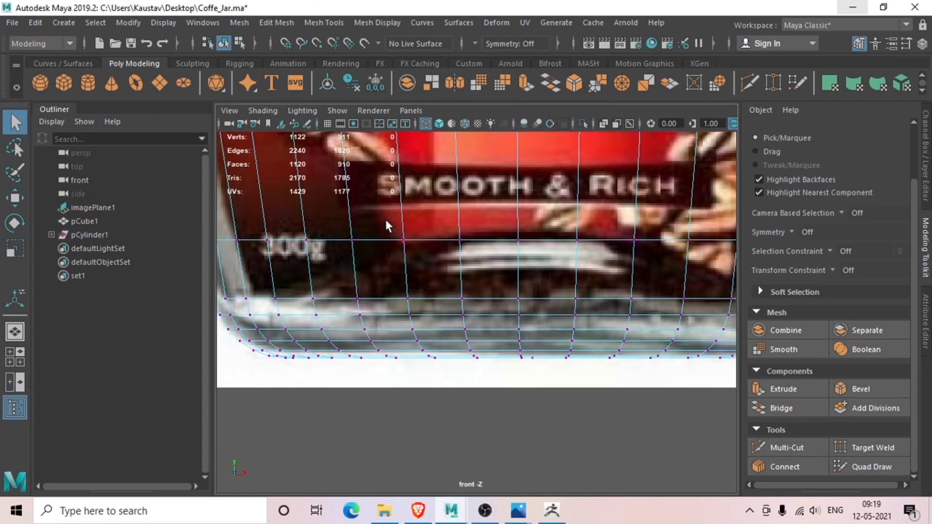
{"action": "left_click_drag", "start_coordinate": [386, 220], "coordinate": [421, 257]}
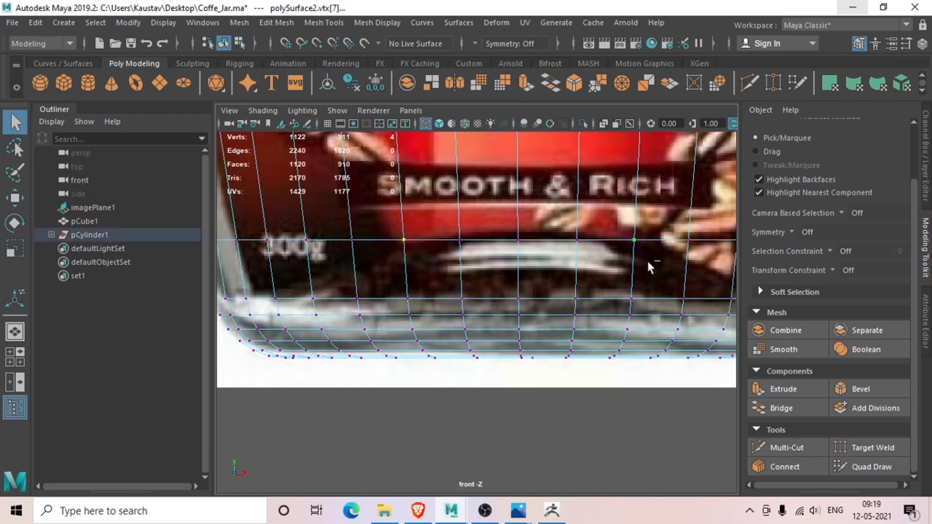
{"action": "key", "text": "w"}
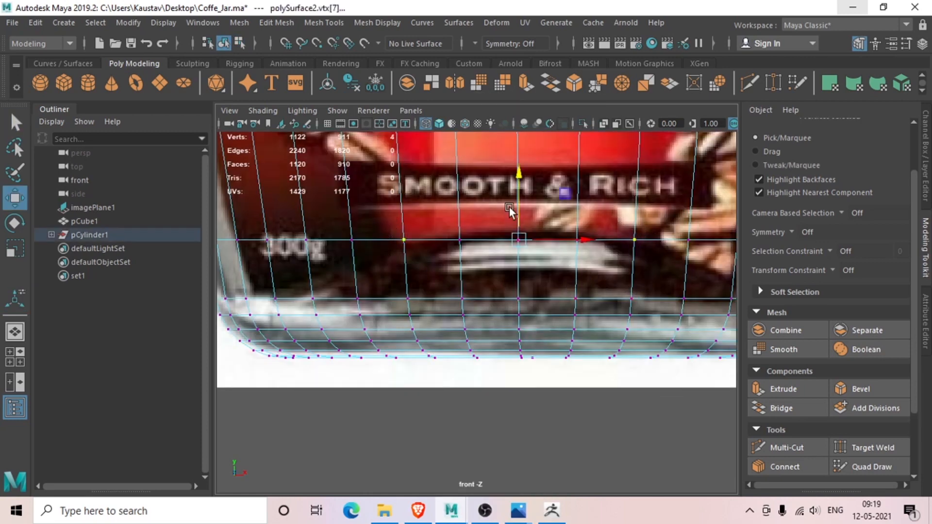
{"action": "left_click_drag", "start_coordinate": [522, 174], "coordinate": [523, 197]}
{"action": "left_click_drag", "start_coordinate": [476, 260], "coordinate": [476, 260]}
{"action": "left_click", "coordinate": [573, 228], "text": "shift"}
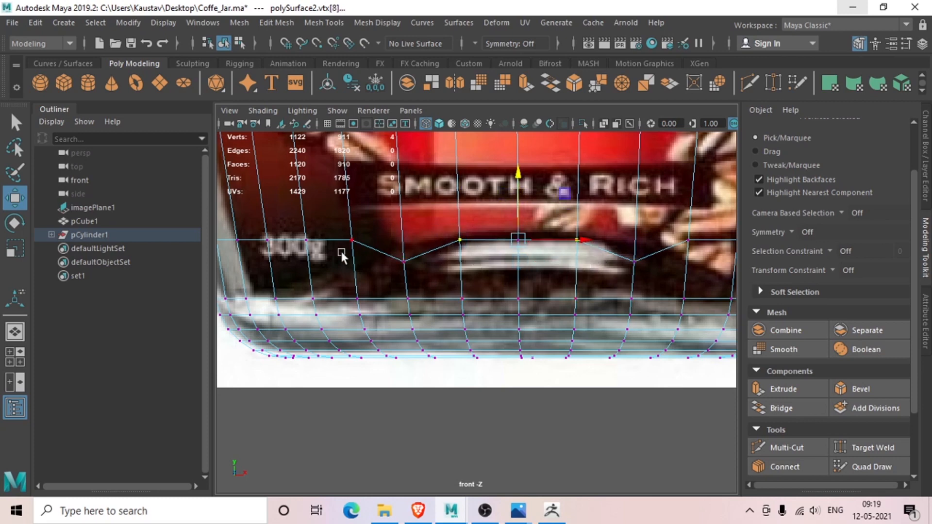
{"action": "scroll", "coordinate": [366, 242], "scroll_direction": "down", "scroll_amount": 3}
{"action": "left_click_drag", "start_coordinate": [342, 256], "coordinate": [433, 302]}
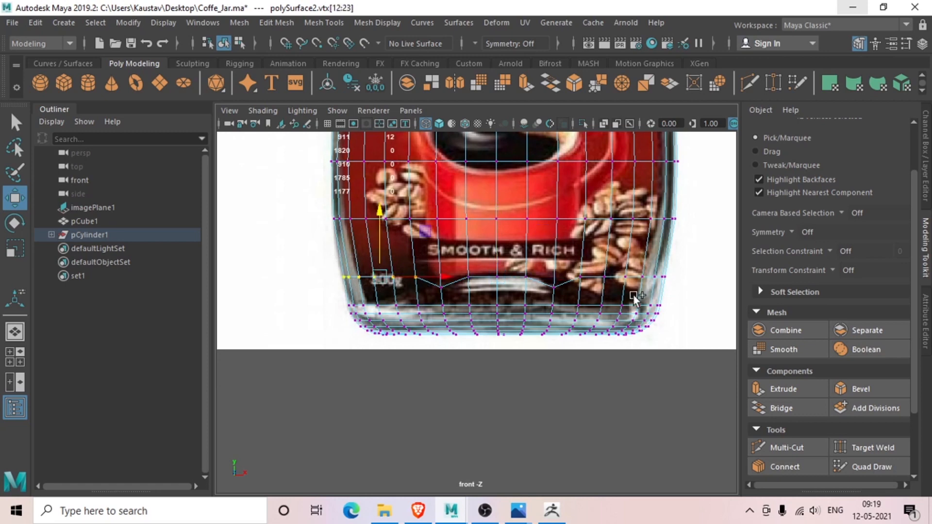
{"action": "left_click_drag", "start_coordinate": [588, 266], "coordinate": [651, 305], "text": "shift"}
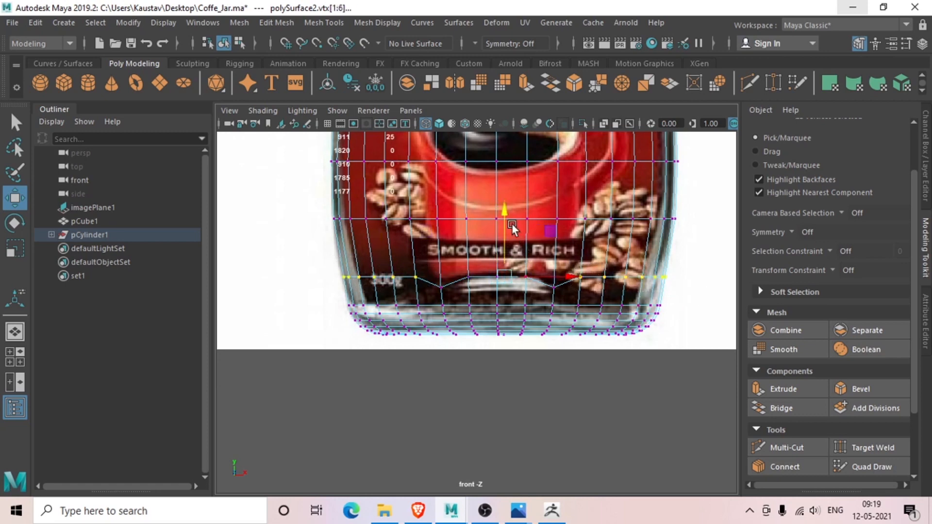
{"action": "left_click_drag", "start_coordinate": [506, 214], "coordinate": [508, 230]}
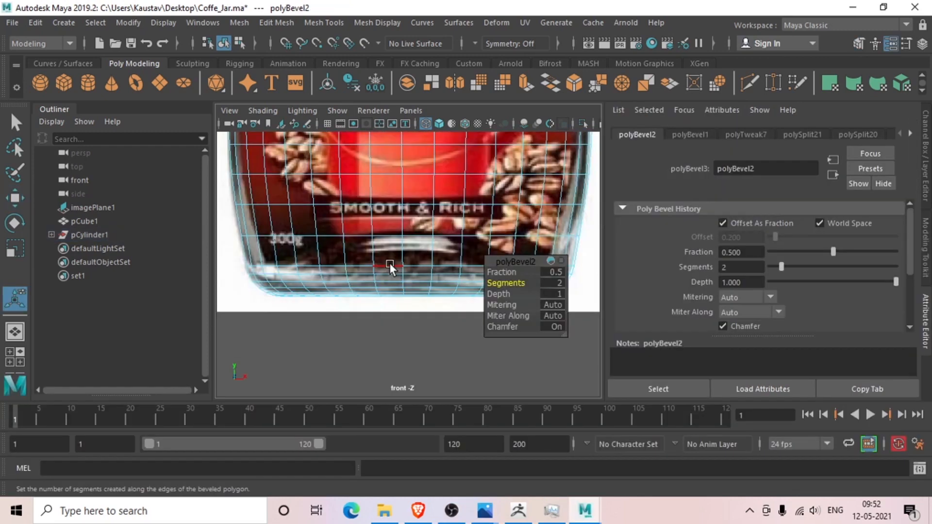
- Lower the pair of vertices flanking the centre of the edge loop above the base to match the label's curved lower border
{"action": "scroll", "coordinate": [367, 246], "scroll_direction": "up", "scroll_amount": 2}
{"action": "middle_click_drag", "start_coordinate": [365, 245], "coordinate": [394, 232], "text": "alt"}
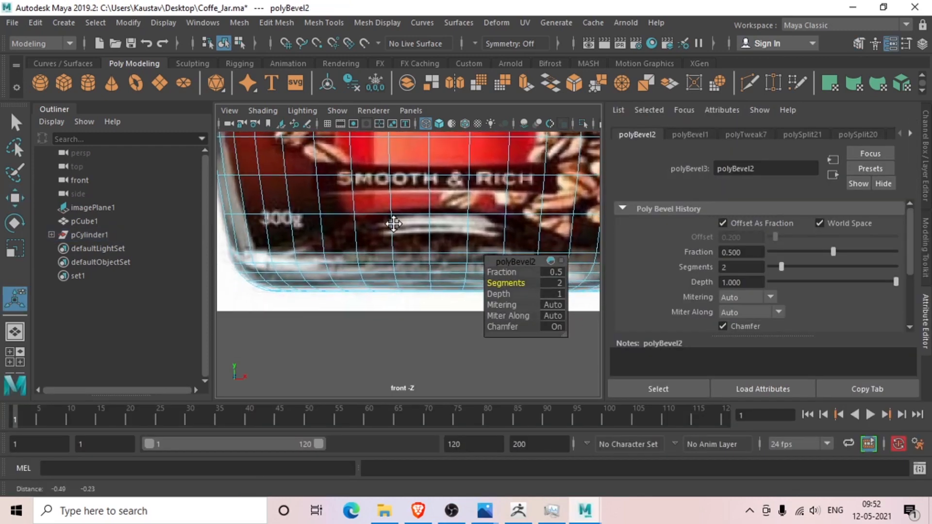
{"action": "right_click_drag", "start_coordinate": [369, 134], "coordinate": [314, 138]}
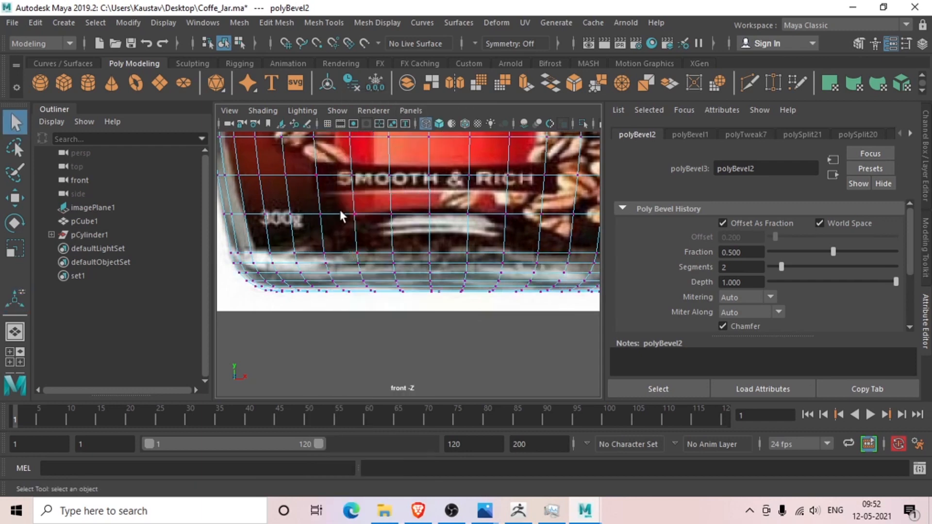
{"action": "key", "text": "q"}
{"action": "left_click", "coordinate": [354, 214]}
{"action": "left_click", "coordinate": [540, 214], "text": "shift"}
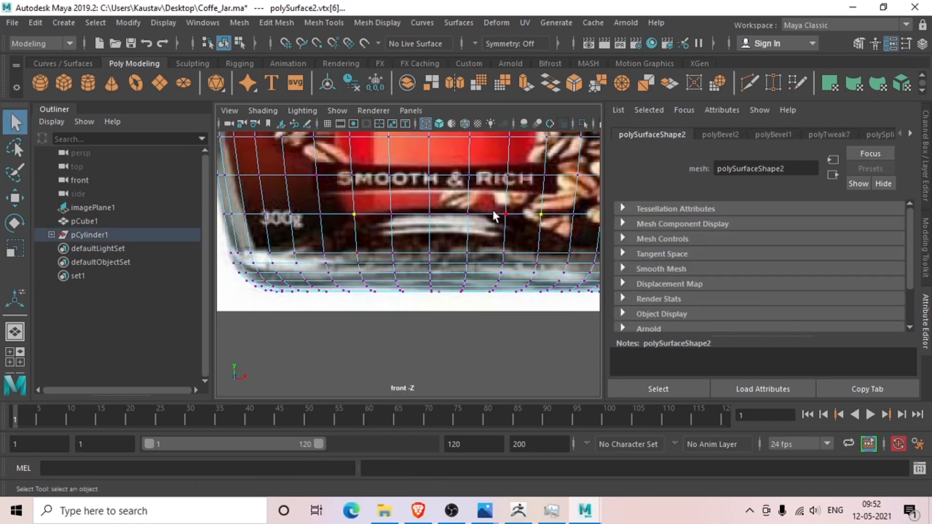
{"action": "key", "text": "w"}
{"action": "left_click_drag", "start_coordinate": [450, 153], "coordinate": [452, 167]}
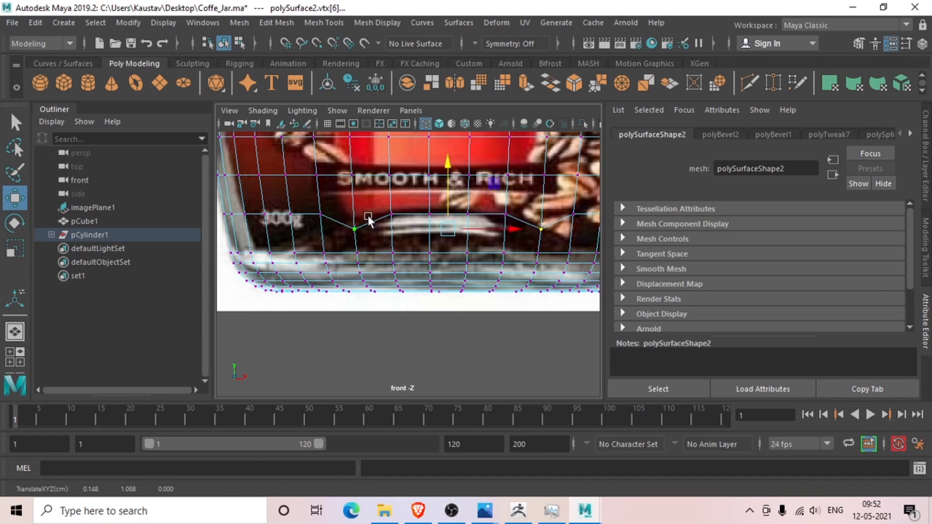
- Lower the outer vertices on both sides of the same edge loop to line up with the label's lower corners
{"action": "scroll", "coordinate": [320, 213], "scroll_direction": "down", "scroll_amount": 4}
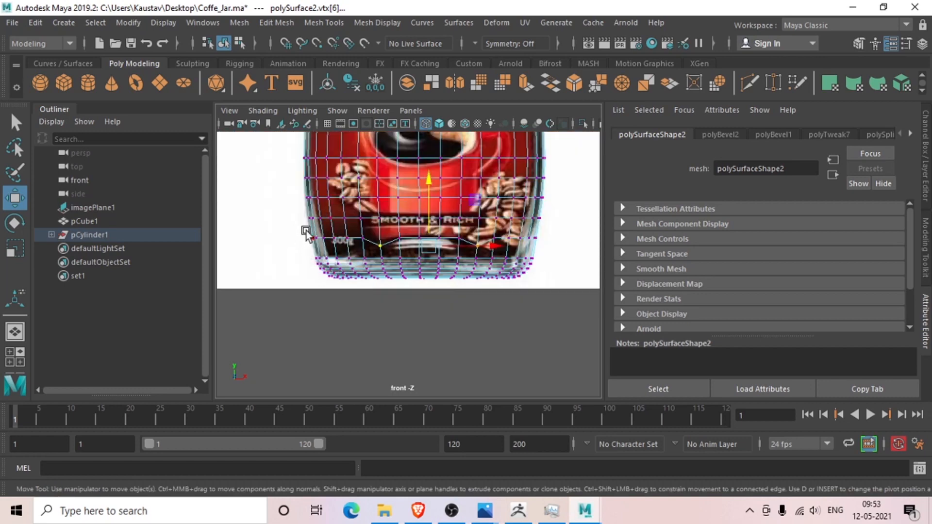
{"action": "left_click_drag", "start_coordinate": [305, 230], "coordinate": [370, 240]}
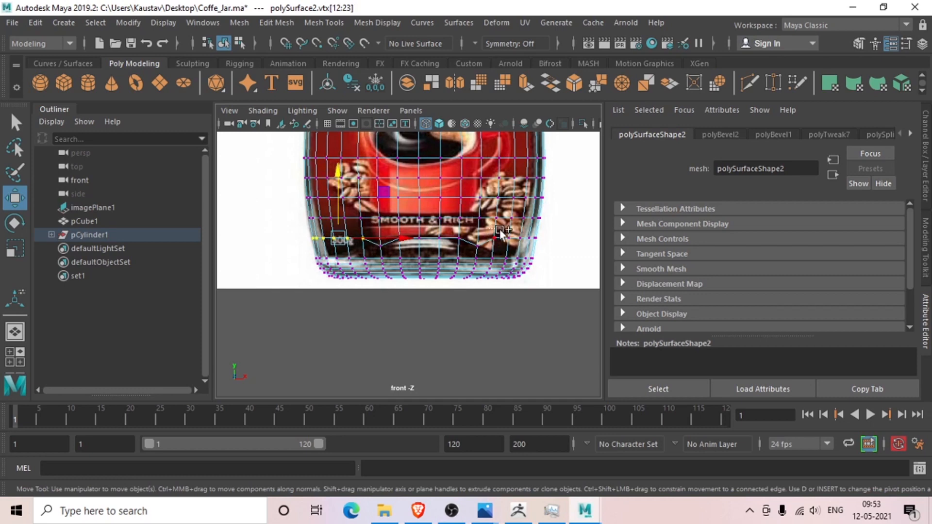
{"action": "left_click_drag", "start_coordinate": [500, 229], "coordinate": [556, 245]}
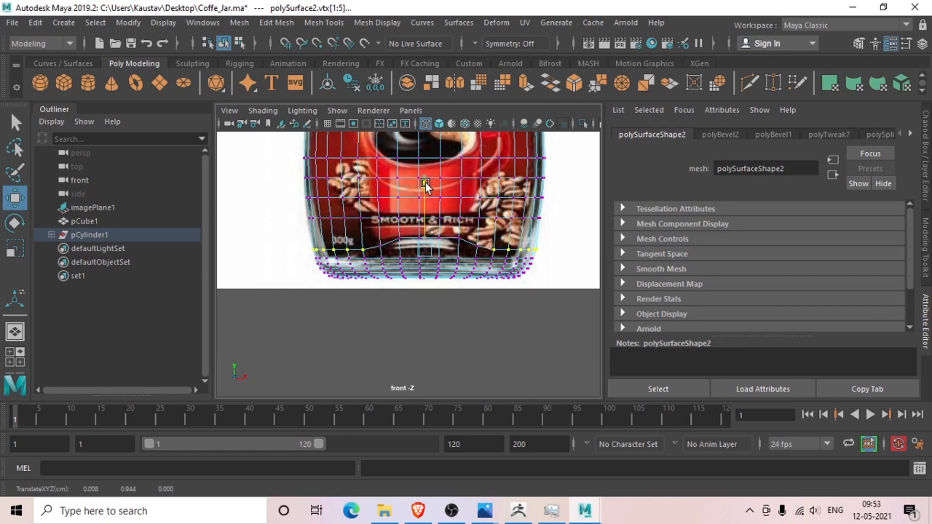
{"action": "scroll", "coordinate": [399, 232], "scroll_direction": "up", "scroll_amount": 3}
{"action": "scroll", "coordinate": [399, 231], "scroll_direction": "up", "scroll_amount": 3}
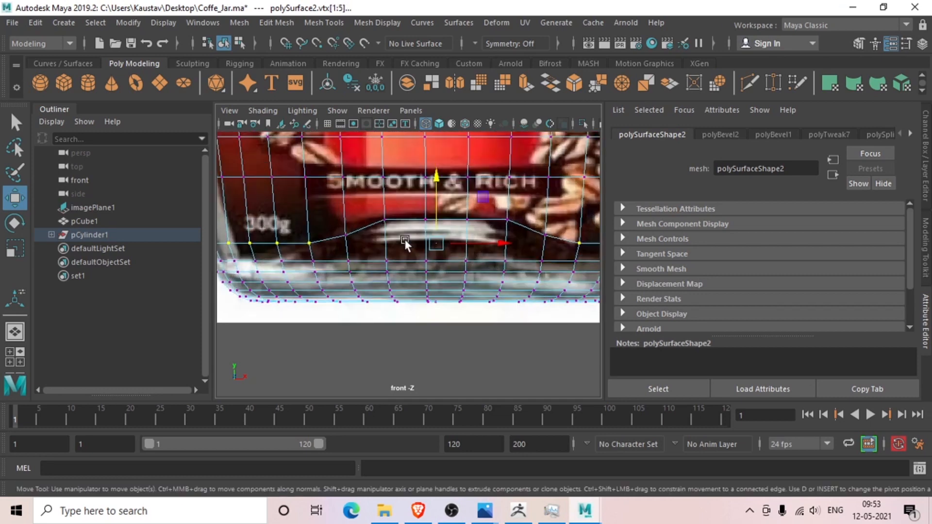
- Lower the two vertices at the ends of the loop's raised central section slightly to smooth the arch, and check it in perspective
{"action": "left_click", "coordinate": [377, 206]}
{"action": "left_click", "coordinate": [533, 206], "text": "shift"}
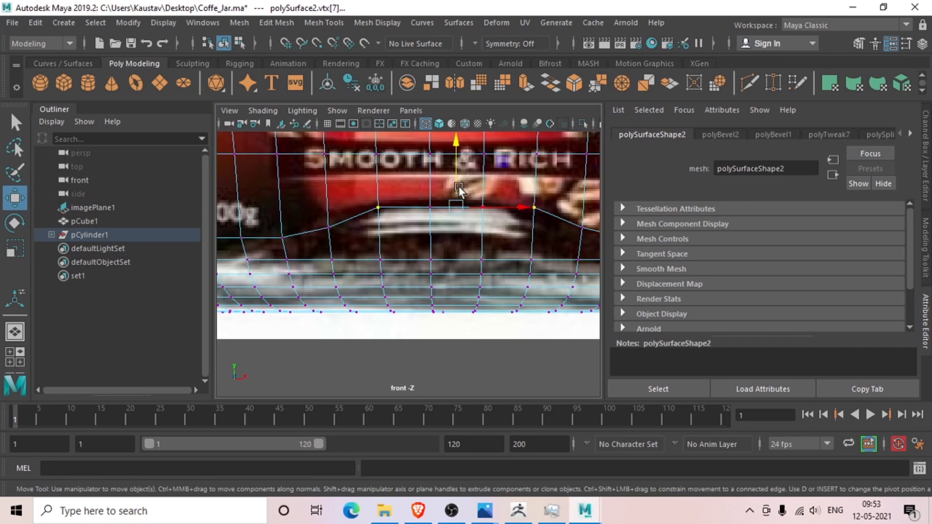
{"action": "left_click_drag", "start_coordinate": [455, 146], "coordinate": [455, 151]}
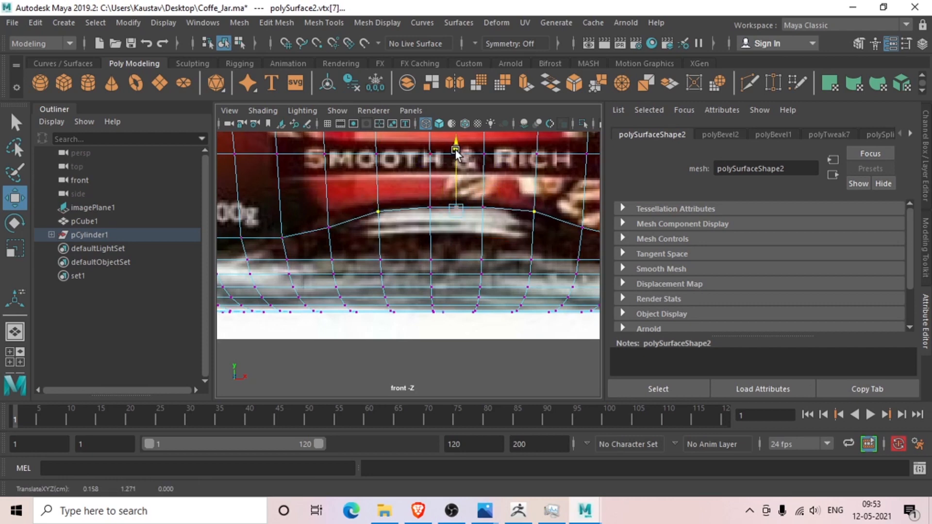
{"action": "scroll", "coordinate": [468, 207], "scroll_direction": "down", "scroll_amount": 4}
{"action": "scroll", "coordinate": [410, 259], "scroll_direction": "up", "scroll_amount": 3}
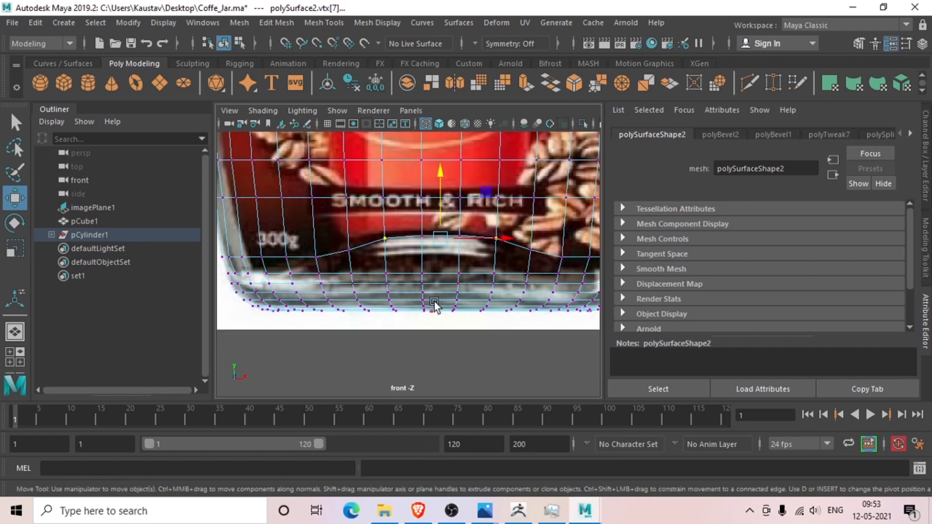
{"action": "middle_click_drag", "start_coordinate": [432, 266], "coordinate": [433, 279], "text": "alt"}
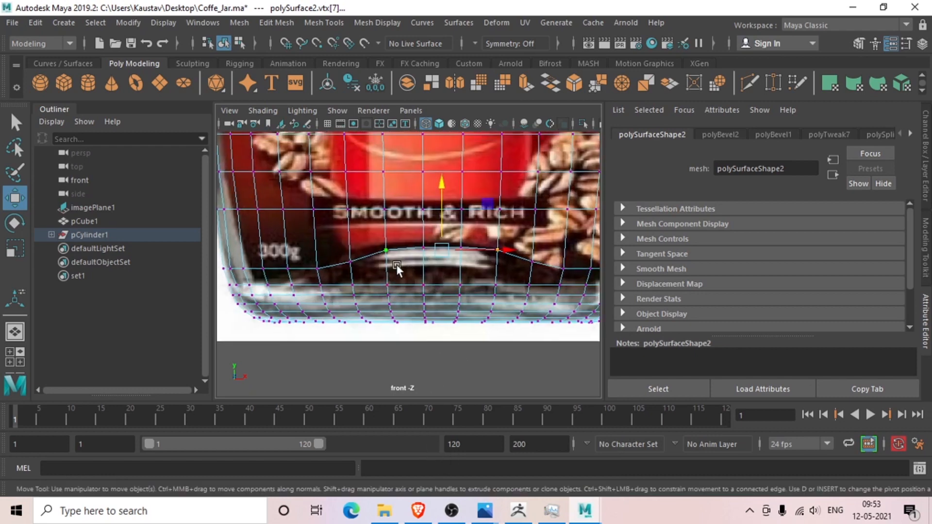
{"action": "key", "text": "space"}
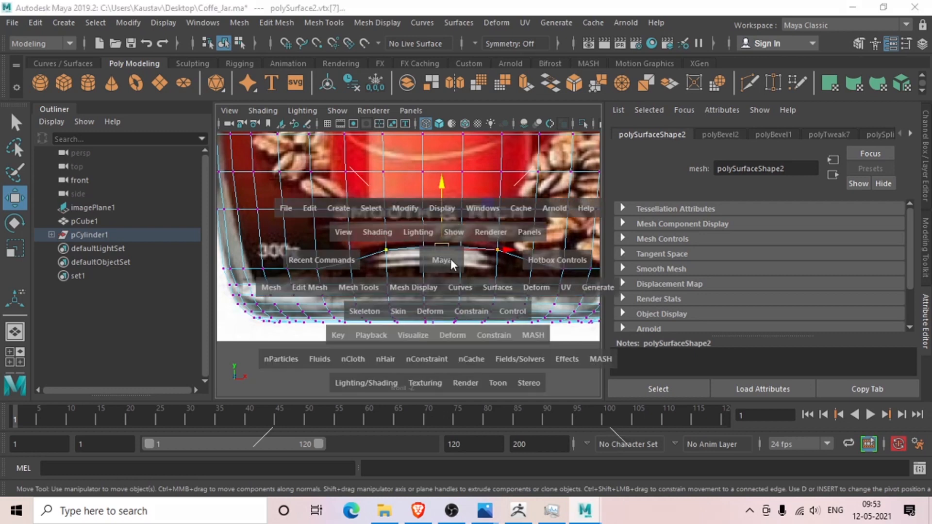
{"action": "key", "text": "space"}
{"action": "left_click_drag", "start_coordinate": [468, 233], "coordinate": [372, 239], "text": "alt"}
{"action": "key", "text": "space"}
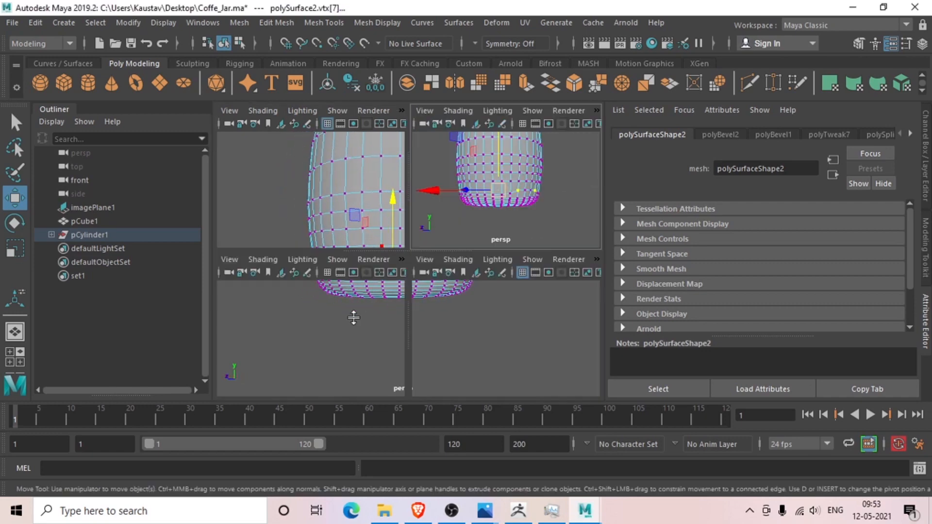
{"action": "key", "text": "space"}
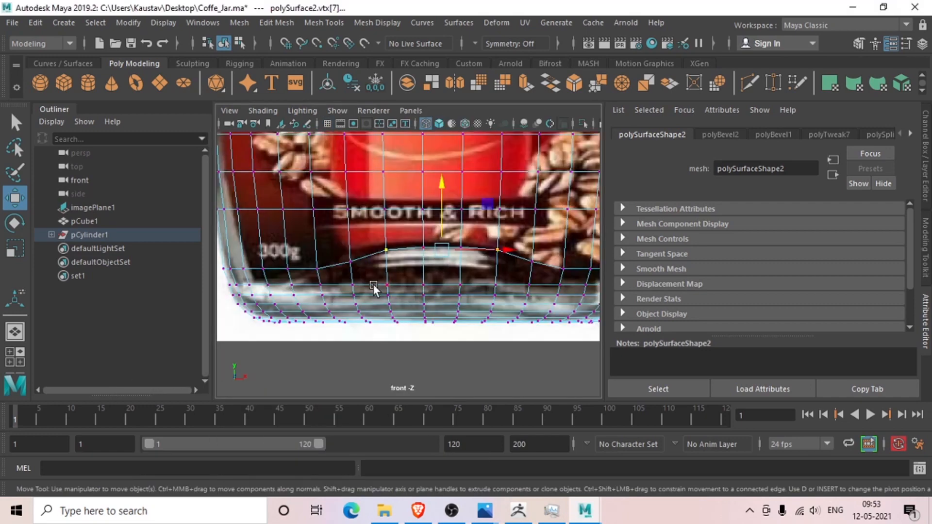
- Extrude the front band of faces between the arched loop and the rounded base with a thickness of 0.1
{"action": "scroll", "coordinate": [373, 284], "scroll_direction": "up", "scroll_amount": 2}
{"action": "right_click_drag", "start_coordinate": [389, 195], "coordinate": [370, 234]}
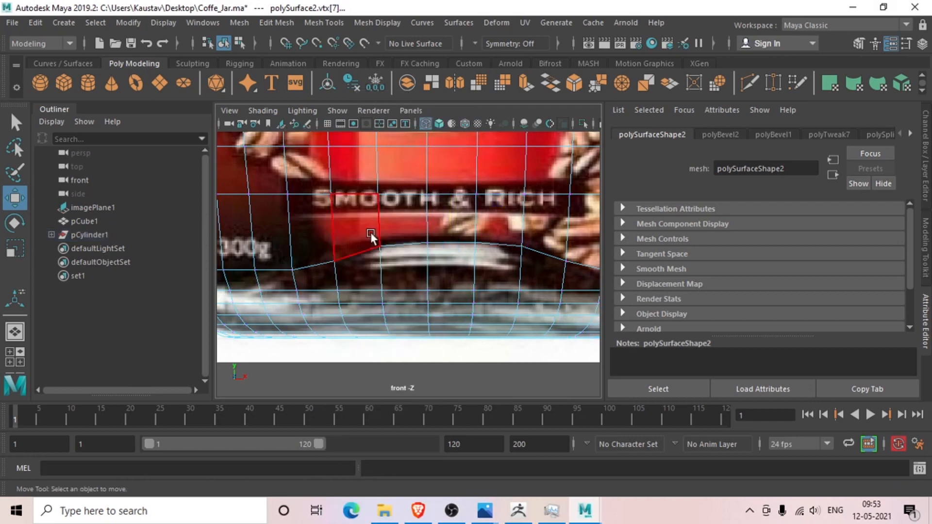
{"action": "left_click_drag", "start_coordinate": [278, 281], "coordinate": [359, 279]}
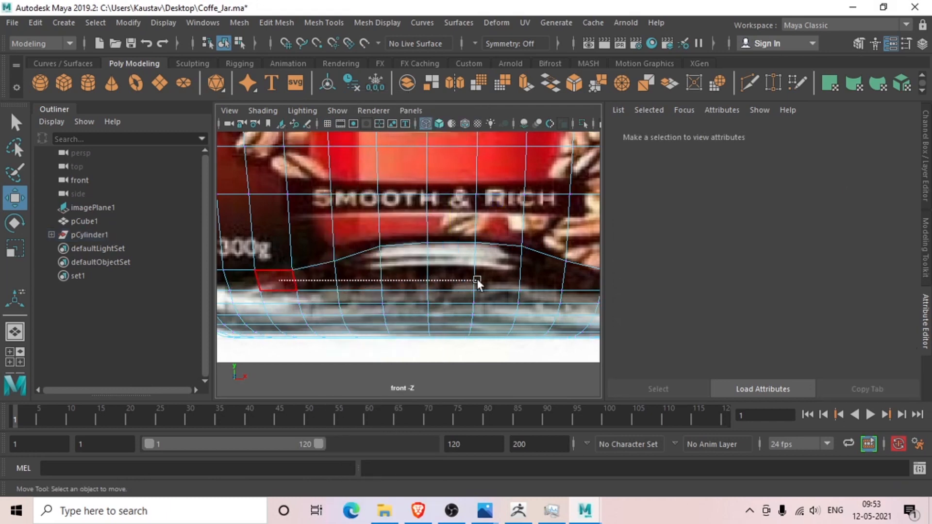
{"action": "left_click_drag", "start_coordinate": [477, 280], "coordinate": [587, 278]}
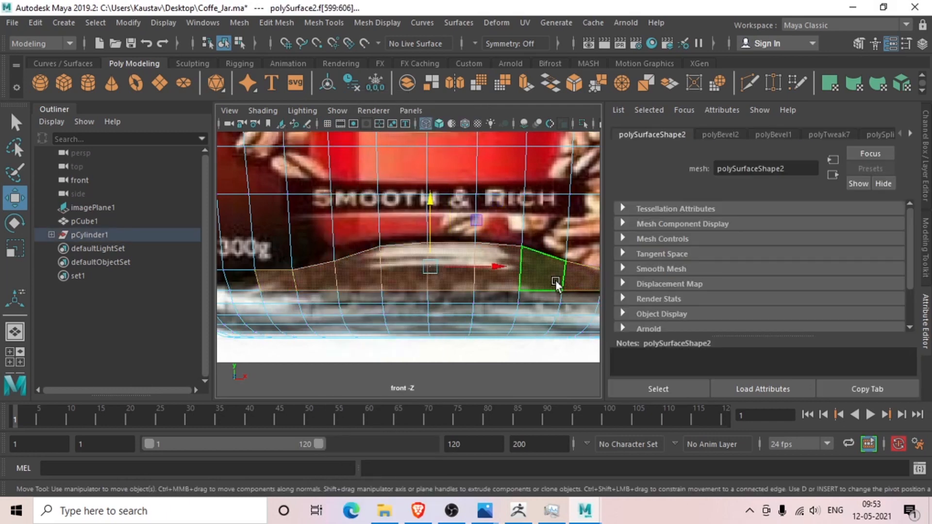
{"action": "middle_click_drag", "start_coordinate": [497, 290], "coordinate": [411, 266], "text": "alt"}
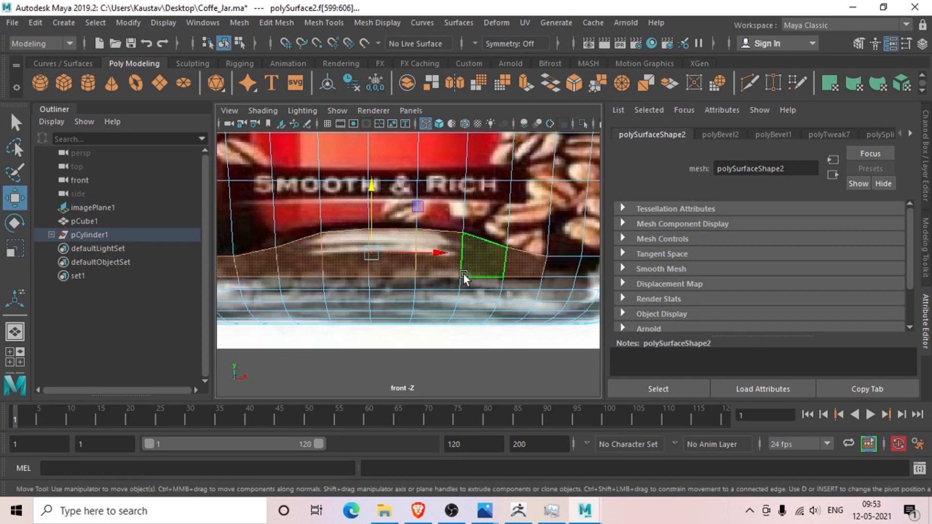
{"action": "key", "text": "ctrl+e"}
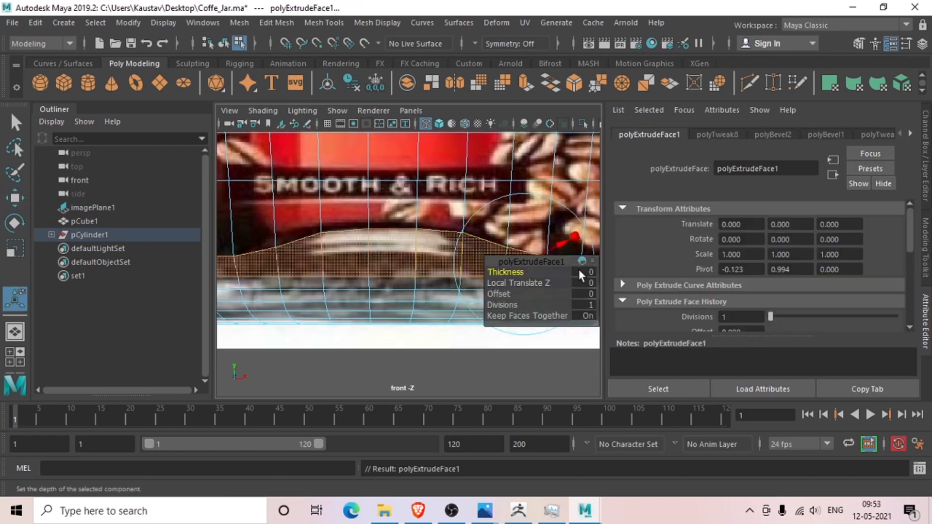
{"action": "left_click", "coordinate": [581, 272]}
{"action": "type", "text": "0.1"}
{"action": "key", "text": "Return"}
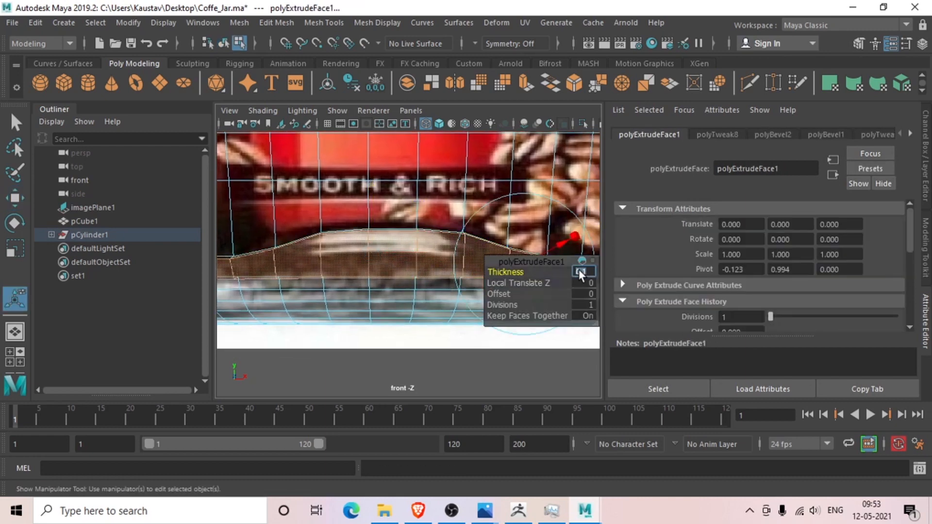
{"action": "left_click", "coordinate": [378, 319]}
{"action": "key", "text": "space"}
{"action": "key", "text": "space"}
{"action": "left_click_drag", "start_coordinate": [469, 235], "coordinate": [462, 270], "text": "alt"}
{"action": "scroll", "coordinate": [461, 270], "scroll_direction": "up", "scroll_amount": 8}
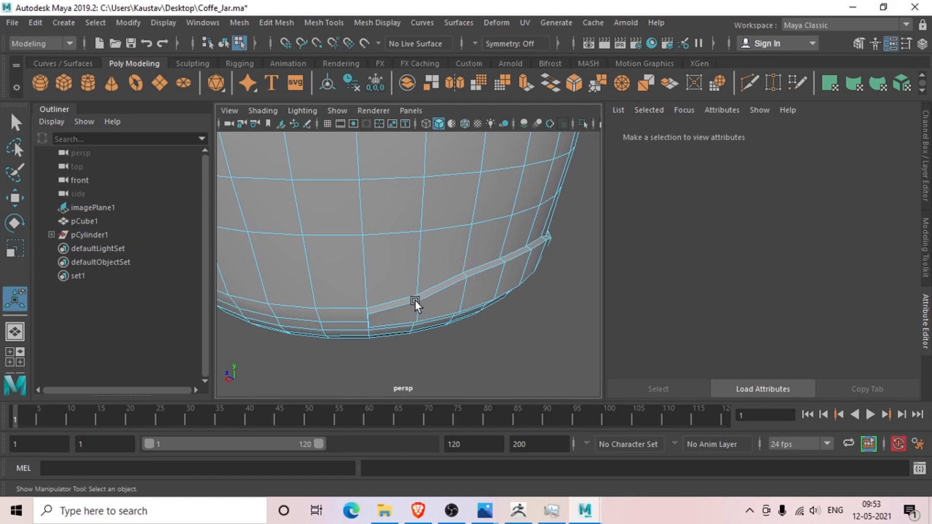
- Use Target Weld to merge both corner vertices at one end of the extruded band onto the adjoining body vertices
{"action": "left_click_drag", "start_coordinate": [415, 300], "coordinate": [465, 295], "text": "alt"}
{"action": "right_click_drag", "start_coordinate": [462, 135], "coordinate": [398, 154]}
{"action": "left_click", "coordinate": [926, 242]}
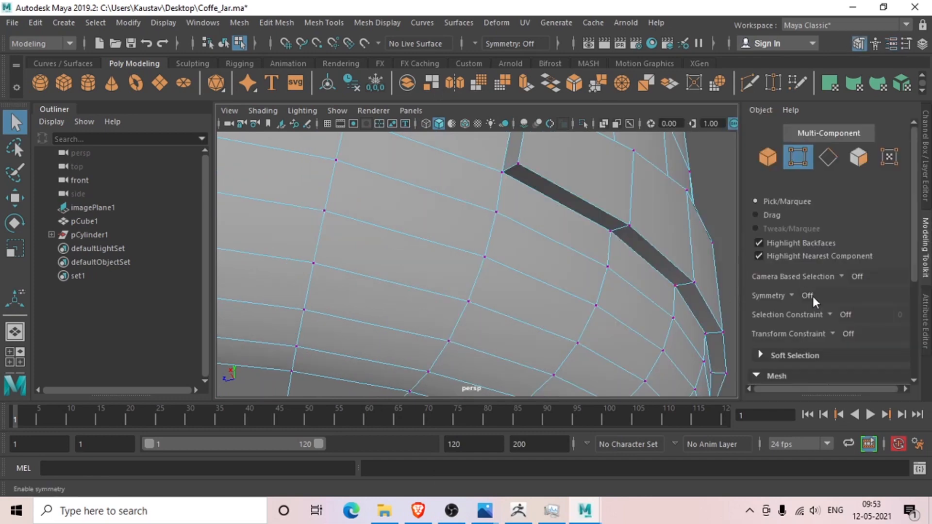
{"action": "scroll", "coordinate": [804, 303], "scroll_direction": "down", "scroll_amount": 5}
{"action": "left_click", "coordinate": [858, 353]}
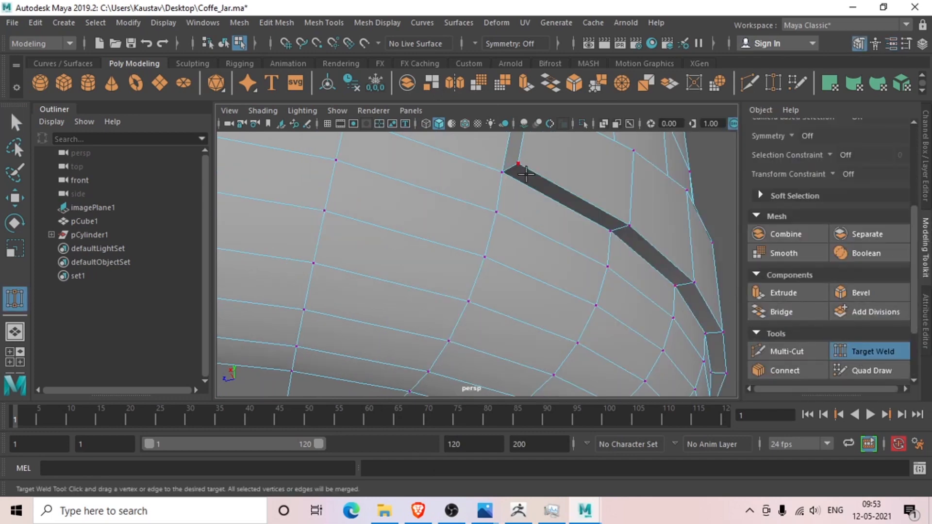
{"action": "left_click_drag", "start_coordinate": [501, 171], "coordinate": [502, 172]}
{"action": "middle_click_drag", "start_coordinate": [520, 188], "coordinate": [518, 215], "text": "alt"}
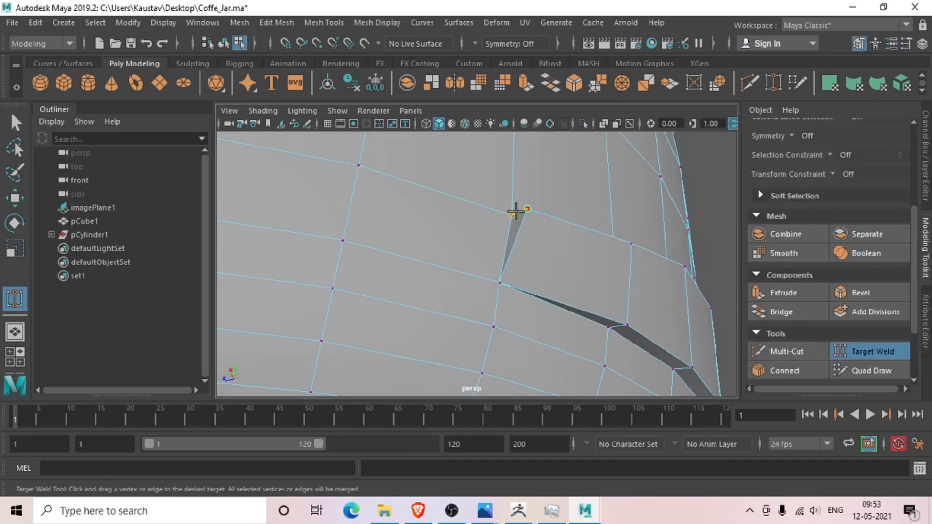
{"action": "left_click_drag", "start_coordinate": [516, 212], "coordinate": [512, 215]}
- Weld the next vertices along the extruded band's lower edge onto the matching base vertices to close the ledge
{"action": "middle_click_drag", "start_coordinate": [575, 248], "coordinate": [568, 225], "text": "alt"}
{"action": "left_click_drag", "start_coordinate": [597, 236], "coordinate": [579, 252]}
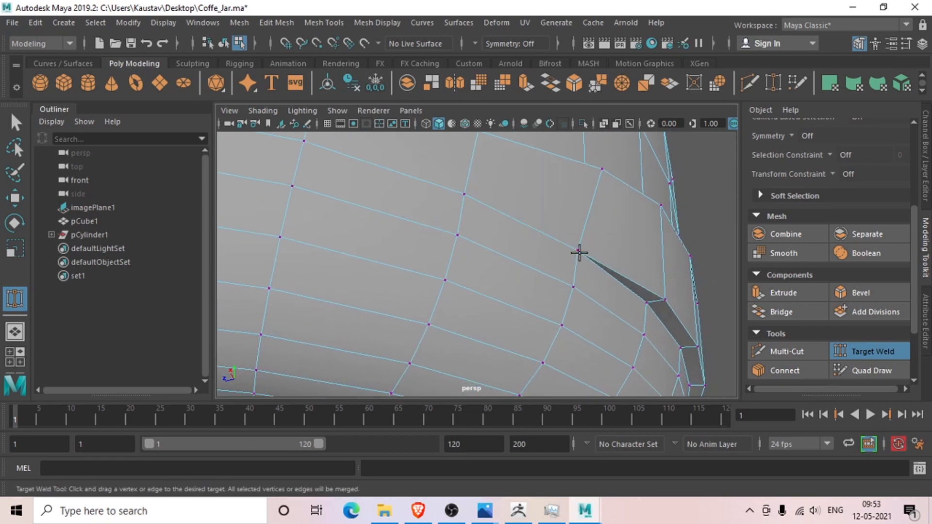
{"action": "middle_click_drag", "start_coordinate": [578, 252], "coordinate": [527, 218], "text": "alt"}
{"action": "left_click_drag", "start_coordinate": [575, 169], "coordinate": [578, 169]}
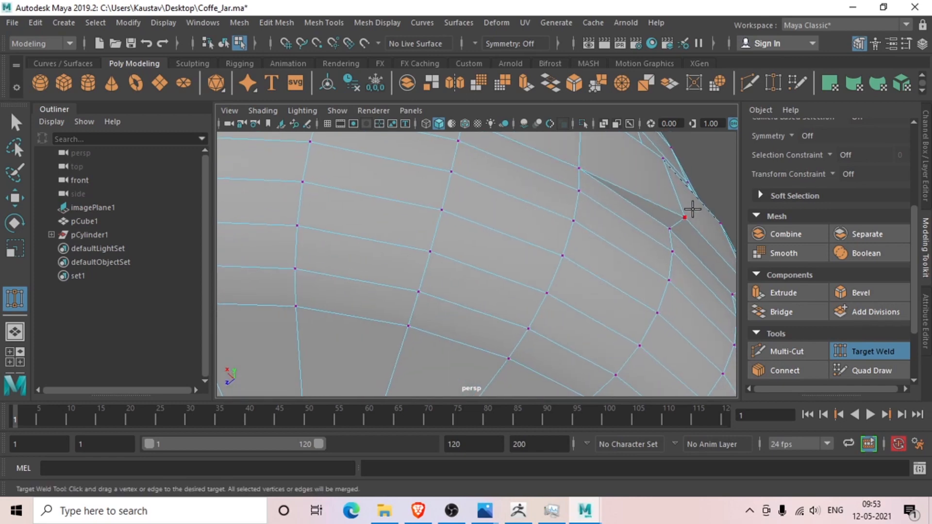
{"action": "left_click_drag", "start_coordinate": [684, 217], "coordinate": [668, 229]}
- Continue welding the lower-edge vertices through the band's middle to its far end, each onto the directly adjacent base vertex
{"action": "left_click_drag", "start_coordinate": [636, 226], "coordinate": [544, 214], "text": "alt"}
{"action": "middle_click_drag", "start_coordinate": [544, 214], "coordinate": [445, 241], "text": "alt"}
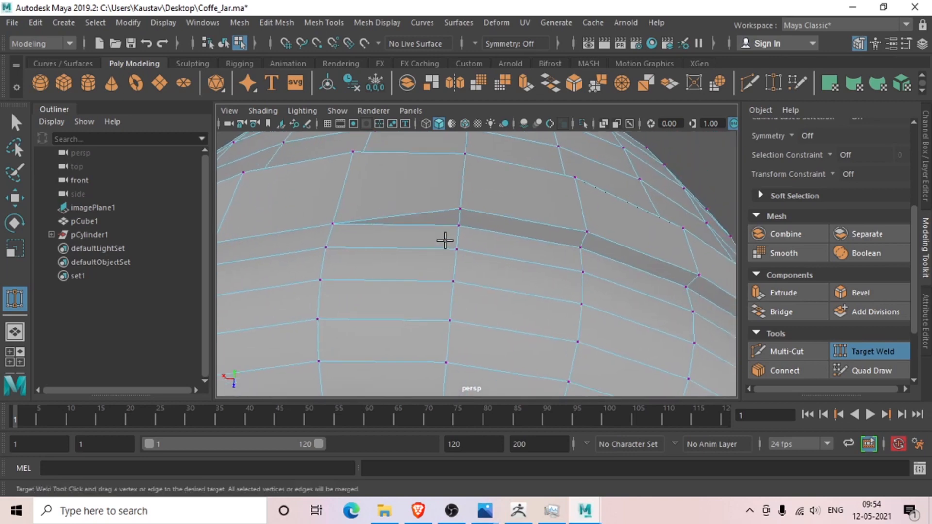
{"action": "left_click_drag", "start_coordinate": [460, 222], "coordinate": [460, 225]}
{"action": "left_click_drag", "start_coordinate": [583, 250], "coordinate": [581, 249]}
{"action": "left_click_drag", "start_coordinate": [578, 247], "coordinate": [483, 230], "text": "alt"}
{"action": "middle_click_drag", "start_coordinate": [483, 230], "coordinate": [464, 303], "text": "alt"}
{"action": "left_click_drag", "start_coordinate": [501, 236], "coordinate": [501, 235]}
{"action": "left_click_drag", "start_coordinate": [530, 233], "coordinate": [456, 275], "text": "alt"}
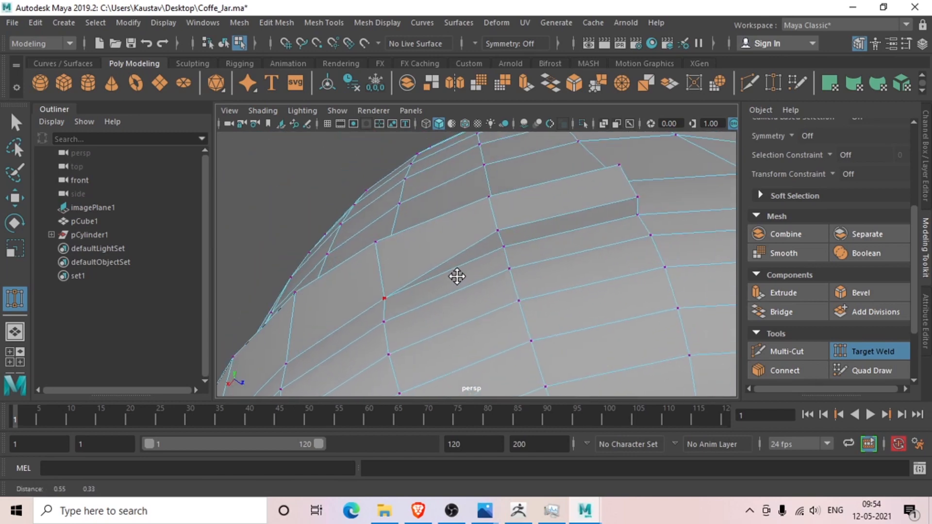
{"action": "left_click_drag", "start_coordinate": [499, 233], "coordinate": [516, 254]}
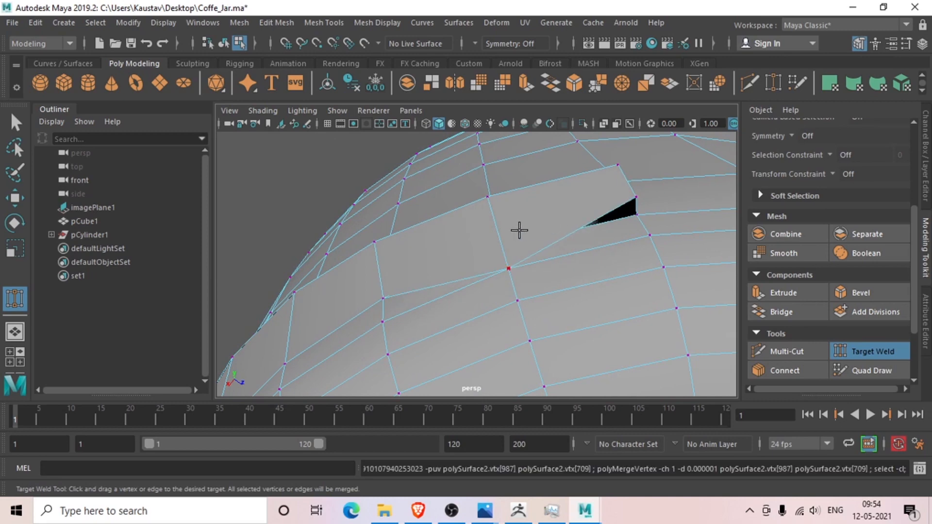
{"action": "key", "text": "ctrl+z"}
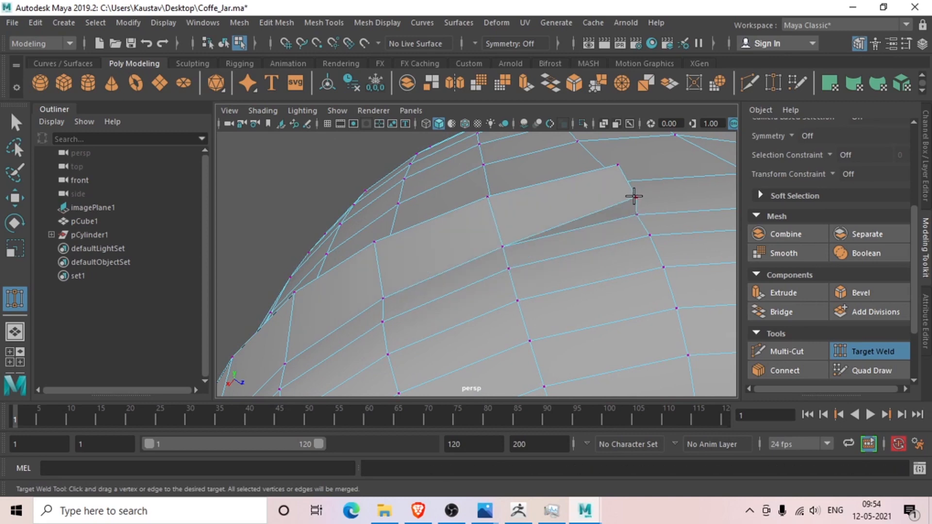
- Weld both corner vertices at one end of the extruded band on the jar's opposite side onto the body
{"action": "left_click_drag", "start_coordinate": [618, 218], "coordinate": [410, 233], "text": "alt"}
{"action": "scroll", "coordinate": [413, 235], "scroll_direction": "down", "scroll_amount": 5}
{"action": "left_click_drag", "start_coordinate": [418, 243], "coordinate": [539, 273], "text": "alt"}
{"action": "middle_click_drag", "start_coordinate": [539, 273], "coordinate": [541, 253], "text": "alt"}
{"action": "scroll", "coordinate": [597, 267], "scroll_direction": "down", "scroll_amount": 6}
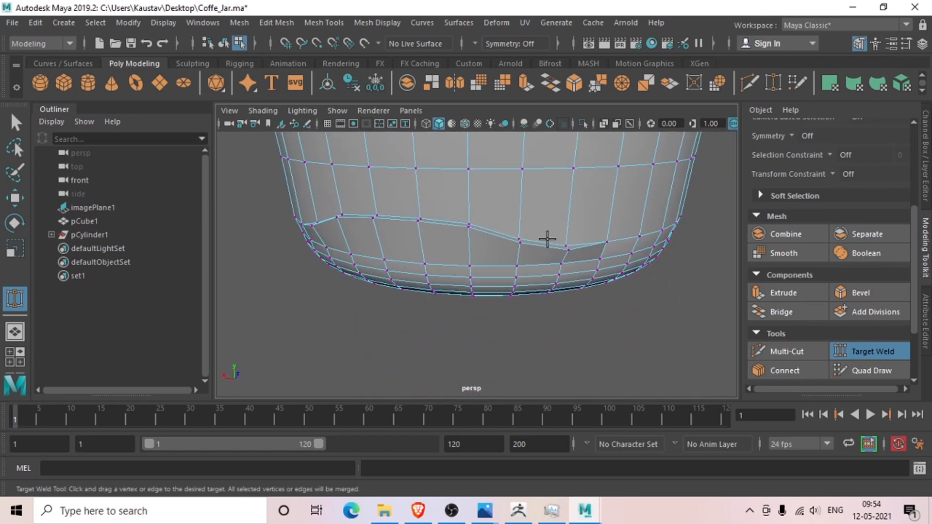
{"action": "left_click_drag", "start_coordinate": [584, 221], "coordinate": [395, 207], "text": "alt"}
{"action": "middle_click_drag", "start_coordinate": [559, 187], "coordinate": [447, 207], "text": "alt"}
{"action": "left_click_drag", "start_coordinate": [447, 207], "coordinate": [496, 169], "text": "alt"}
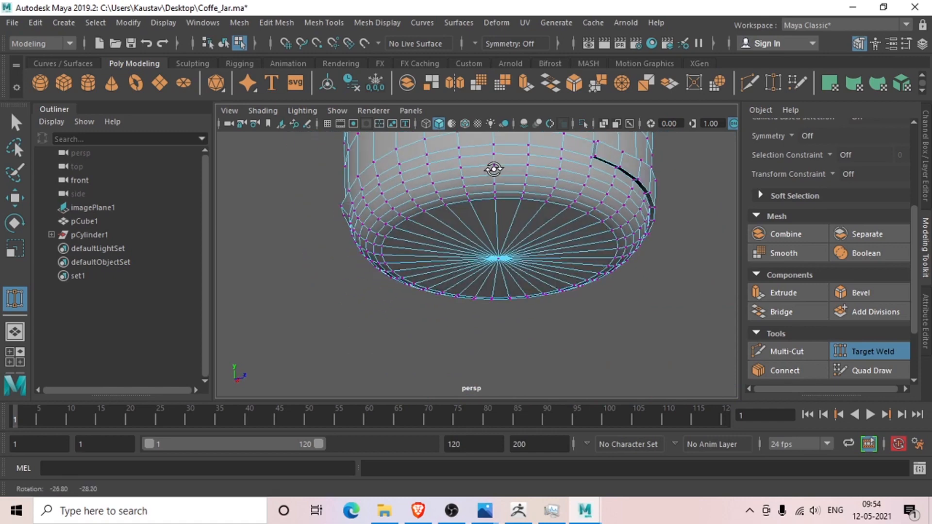
{"action": "middle_click_drag", "start_coordinate": [495, 168], "coordinate": [452, 259], "text": "alt"}
{"action": "scroll", "coordinate": [574, 310], "scroll_direction": "up", "scroll_amount": 8}
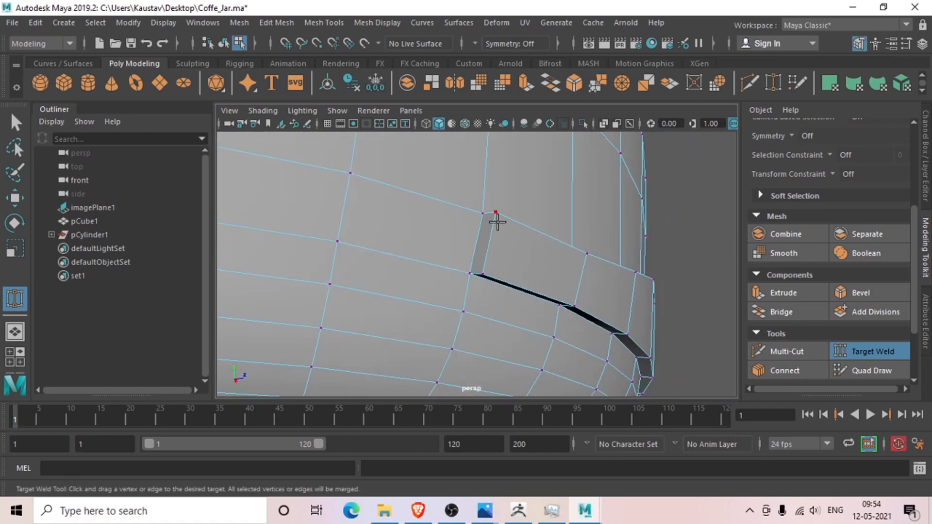
{"action": "left_click_drag", "start_coordinate": [471, 212], "coordinate": [478, 213]}
{"action": "left_click_drag", "start_coordinate": [468, 275], "coordinate": [469, 275]}
- Weld the first lower-edge vertices beyond the corner of the opposite band onto their adjacent base vertices
{"action": "left_click_drag", "start_coordinate": [488, 284], "coordinate": [477, 227], "text": "alt"}
{"action": "middle_click_drag", "start_coordinate": [476, 226], "coordinate": [515, 276], "text": "alt"}
{"action": "left_click_drag", "start_coordinate": [458, 198], "coordinate": [456, 199]}
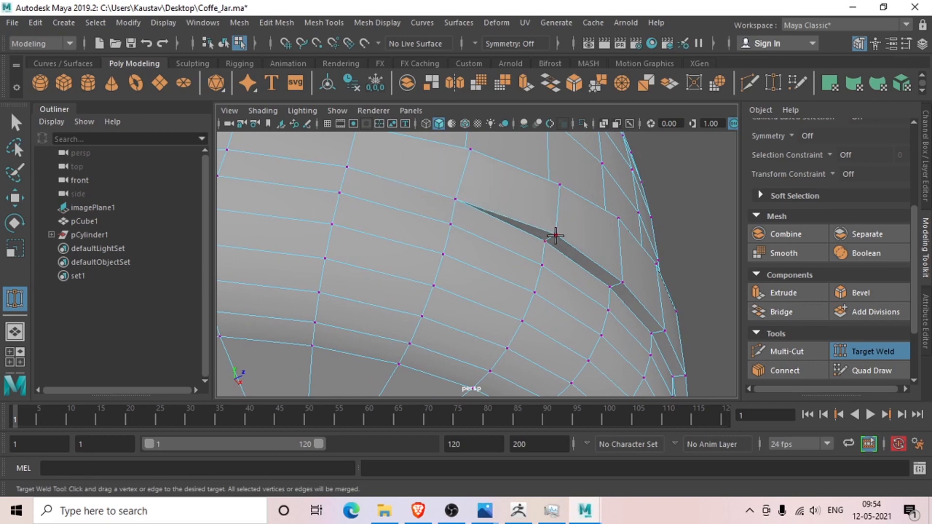
{"action": "left_click_drag", "start_coordinate": [550, 238], "coordinate": [543, 264]}
{"action": "key", "text": "ctrl+z"}
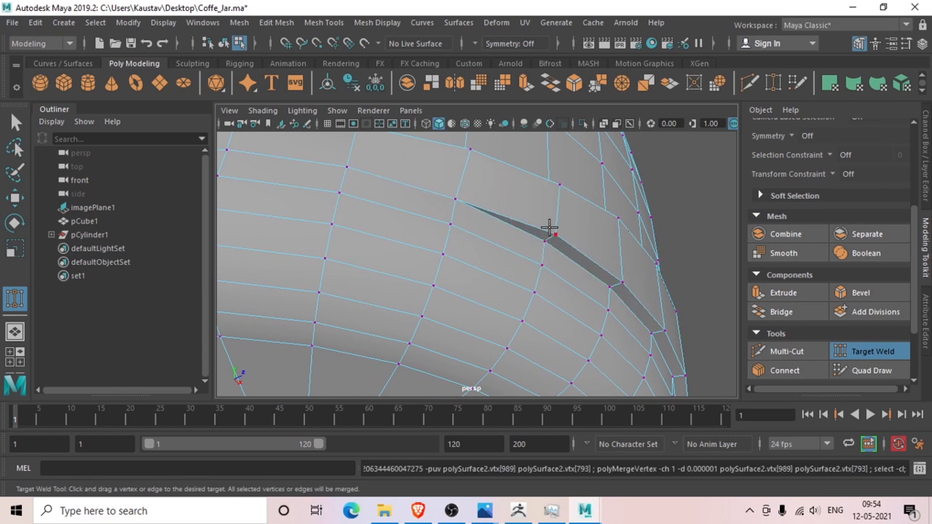
{"action": "left_click_drag", "start_coordinate": [550, 230], "coordinate": [543, 239]}
- Weld the opposite band's lower-edge vertices across its middle and toward its other end onto the base
{"action": "left_click_drag", "start_coordinate": [557, 254], "coordinate": [469, 198], "text": "alt"}
{"action": "left_click_drag", "start_coordinate": [507, 225], "coordinate": [436, 216], "text": "alt"}
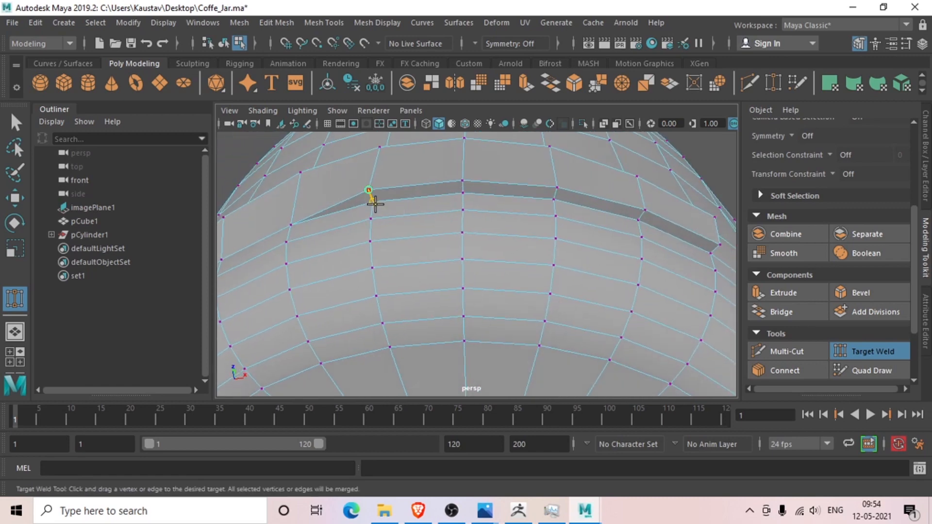
{"action": "left_click_drag", "start_coordinate": [375, 203], "coordinate": [374, 202]}
{"action": "left_click_drag", "start_coordinate": [461, 180], "coordinate": [463, 192]}
{"action": "left_click_drag", "start_coordinate": [506, 217], "coordinate": [382, 205], "text": "alt"}
{"action": "left_click_drag", "start_coordinate": [475, 212], "coordinate": [427, 222], "text": "alt"}
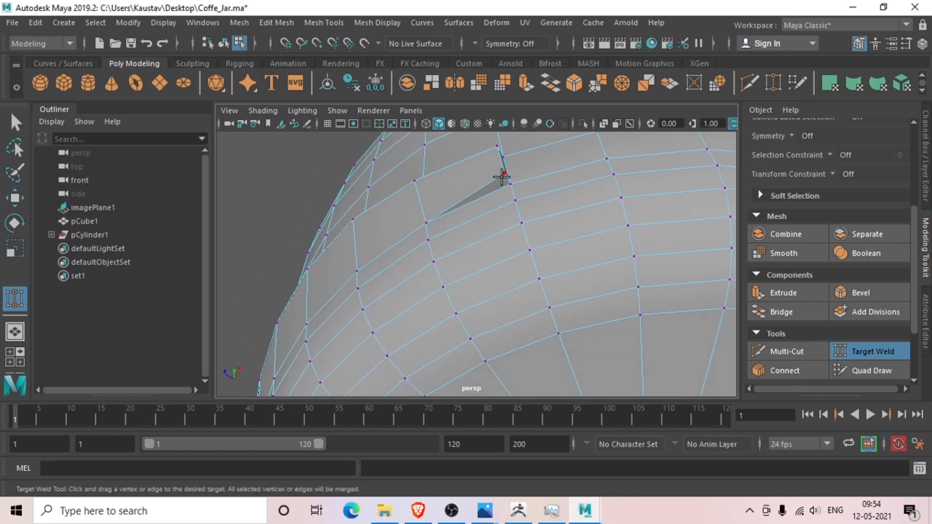
{"action": "left_click_drag", "start_coordinate": [517, 187], "coordinate": [516, 188]}
- Examine the welded band edges and the base from below and from the sides, and leave Target Weld
{"action": "left_click_drag", "start_coordinate": [516, 188], "coordinate": [382, 299], "text": "alt"}
{"action": "scroll", "coordinate": [398, 287], "scroll_direction": "down", "scroll_amount": 6}
{"action": "middle_click_drag", "start_coordinate": [415, 272], "coordinate": [507, 204], "text": "alt"}
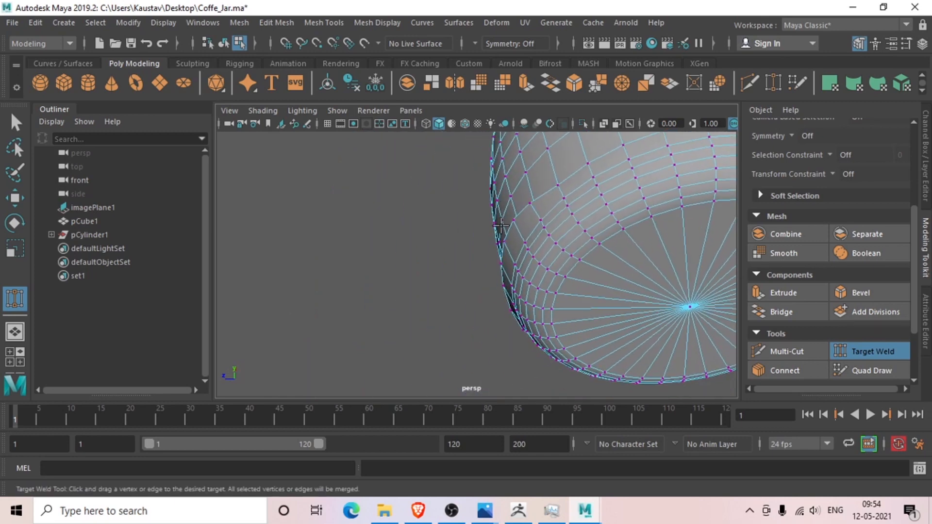
{"action": "left_click_drag", "start_coordinate": [501, 227], "coordinate": [591, 290], "text": "alt"}
{"action": "middle_click_drag", "start_coordinate": [591, 289], "coordinate": [566, 214], "text": "alt"}
{"action": "left_click_drag", "start_coordinate": [567, 214], "coordinate": [668, 233], "text": "alt"}
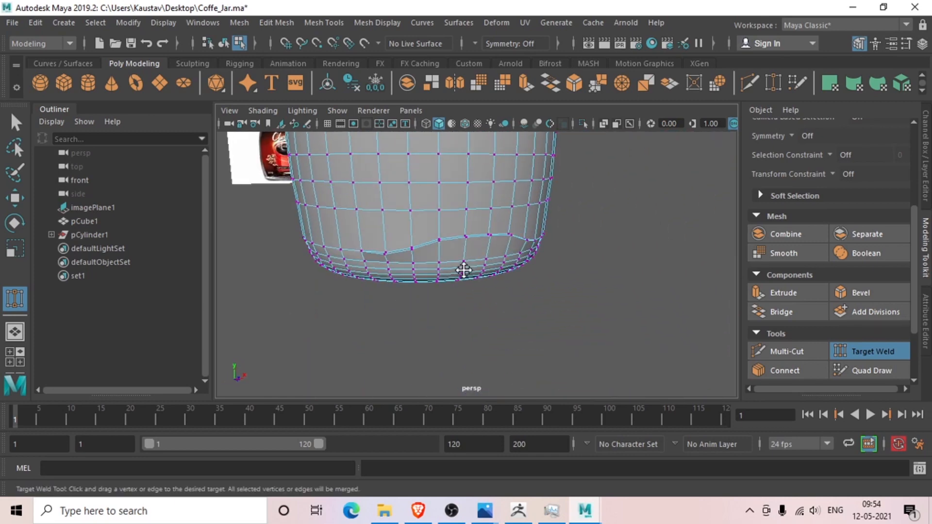
{"action": "middle_click_drag", "start_coordinate": [426, 273], "coordinate": [466, 266], "text": "alt"}
{"action": "right_click_drag", "start_coordinate": [466, 266], "coordinate": [591, 288], "text": "alt"}
{"action": "key", "text": "q"}
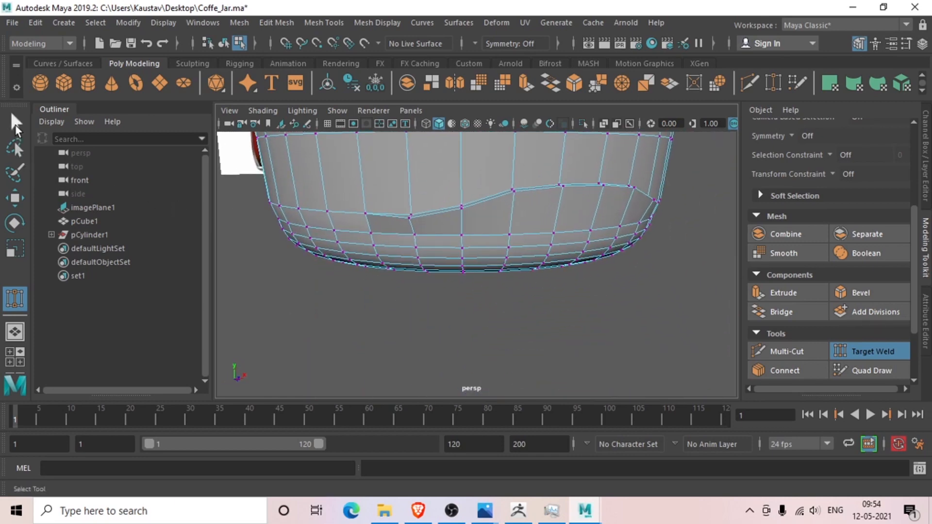
{"action": "left_click_drag", "start_coordinate": [459, 225], "coordinate": [477, 248], "text": "alt"}
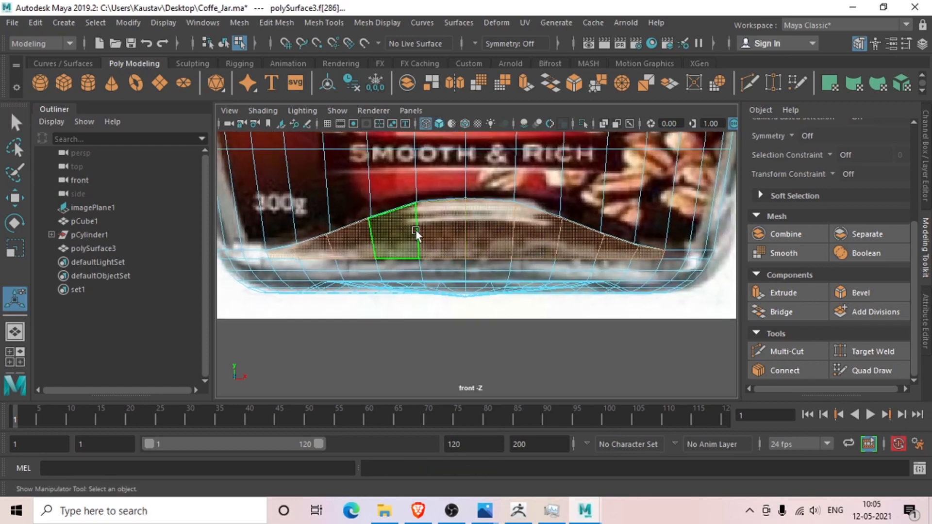
- Insert an edge loop through the middle of the selected arched band faces with Connect at slide 0.5
{"action": "right_click_drag", "start_coordinate": [417, 134], "coordinate": [423, 170]}
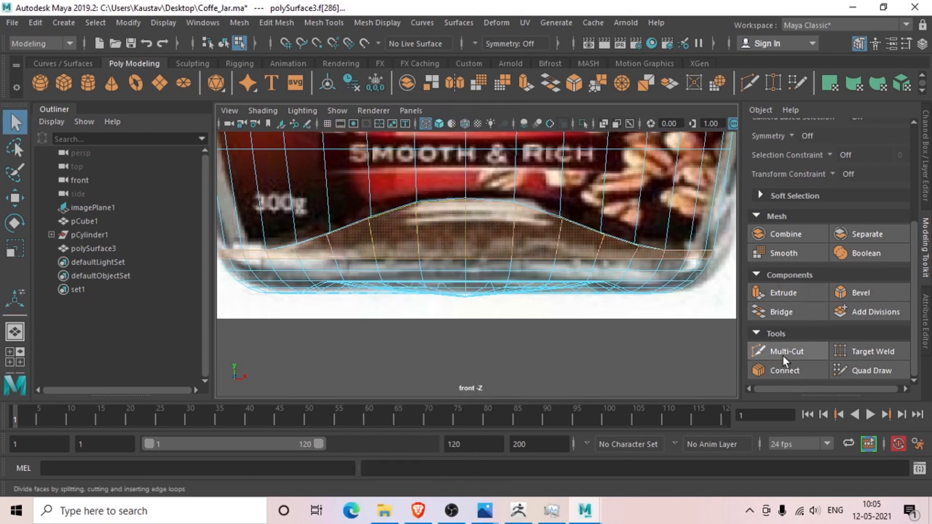
{"action": "left_click", "coordinate": [782, 370]}
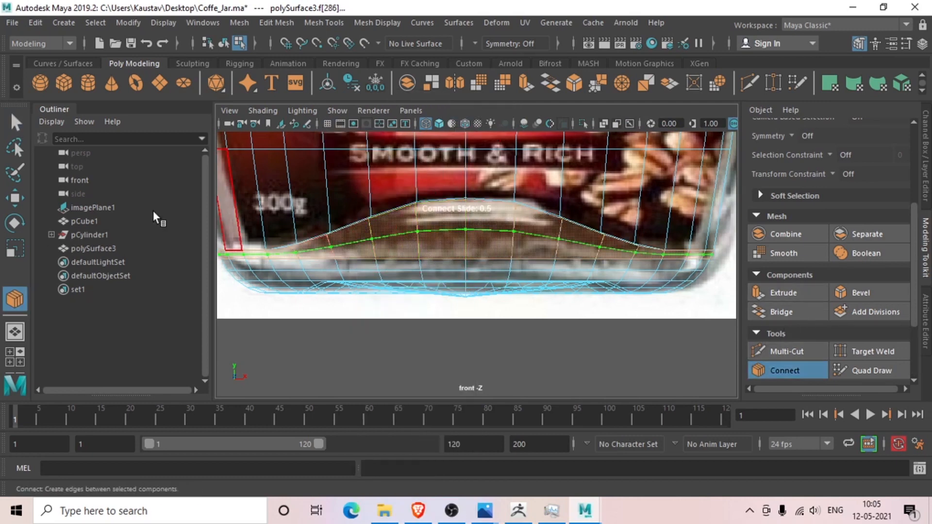
{"action": "key", "text": "w"}
{"action": "scroll", "coordinate": [436, 232], "scroll_direction": "up", "scroll_amount": 3}
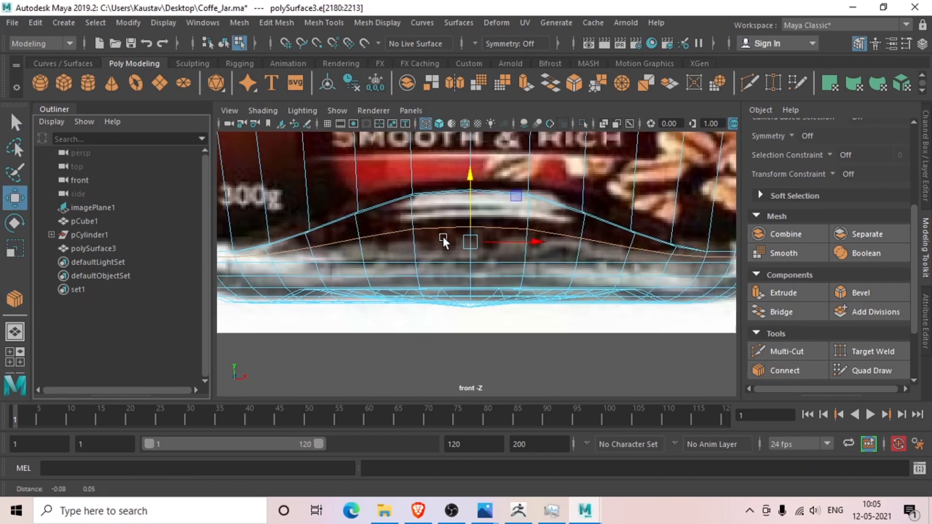
- Raise the central vertices of the new edge loop to follow the band's raised arch in the front view
{"action": "right_click_drag", "start_coordinate": [450, 134], "coordinate": [403, 148]}
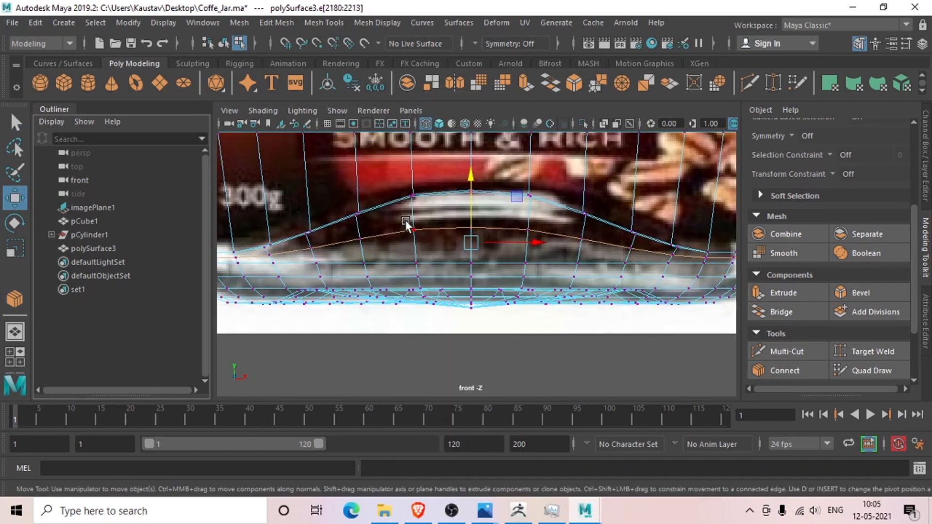
{"action": "left_click_drag", "start_coordinate": [549, 240], "coordinate": [551, 243]}
{"action": "left_click_drag", "start_coordinate": [469, 170], "coordinate": [470, 155]}
- Raise the pair of loop vertices flanking the central section so the new loop runs parallel to the arch
{"action": "left_click", "coordinate": [358, 236]}
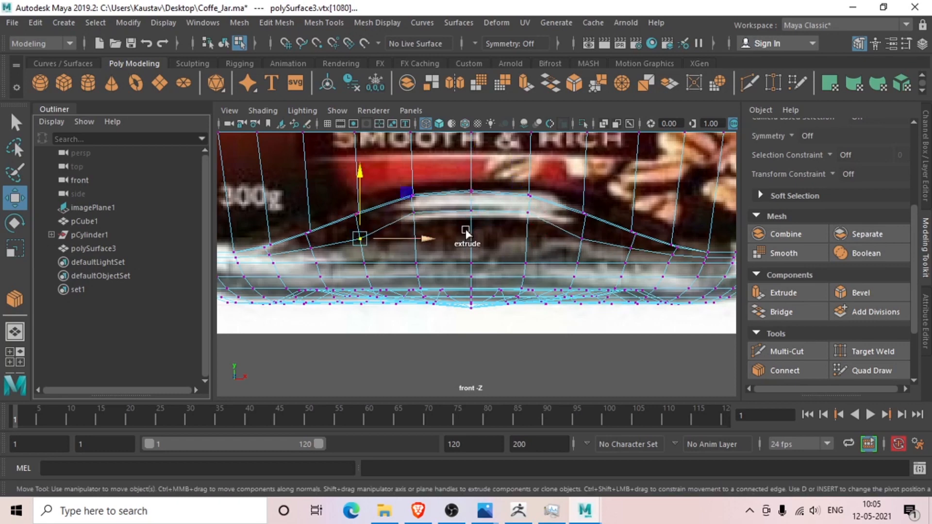
{"action": "left_click", "coordinate": [583, 239], "text": "shift"}
{"action": "left_click_drag", "start_coordinate": [474, 176], "coordinate": [475, 164]}
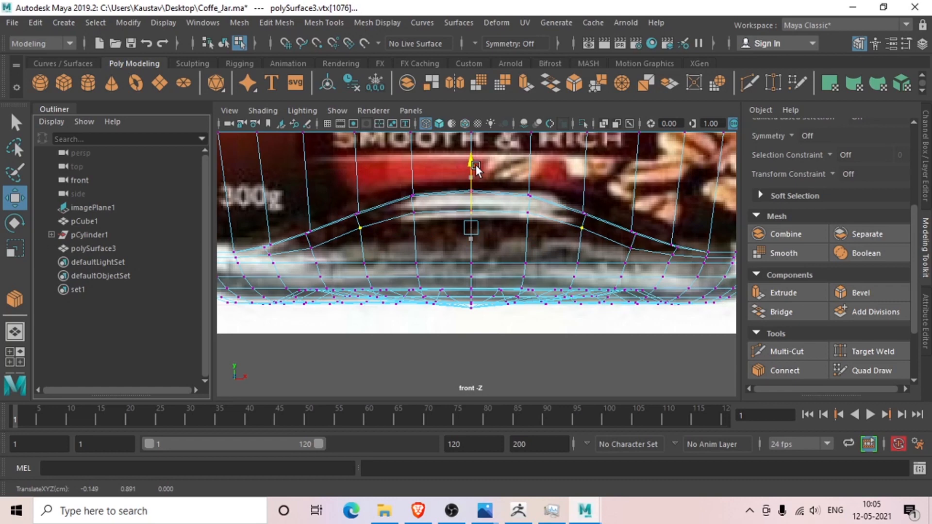
- Select the new loop's vertices along the arched section on one side of the jar in perspective
{"action": "key", "text": "space"}
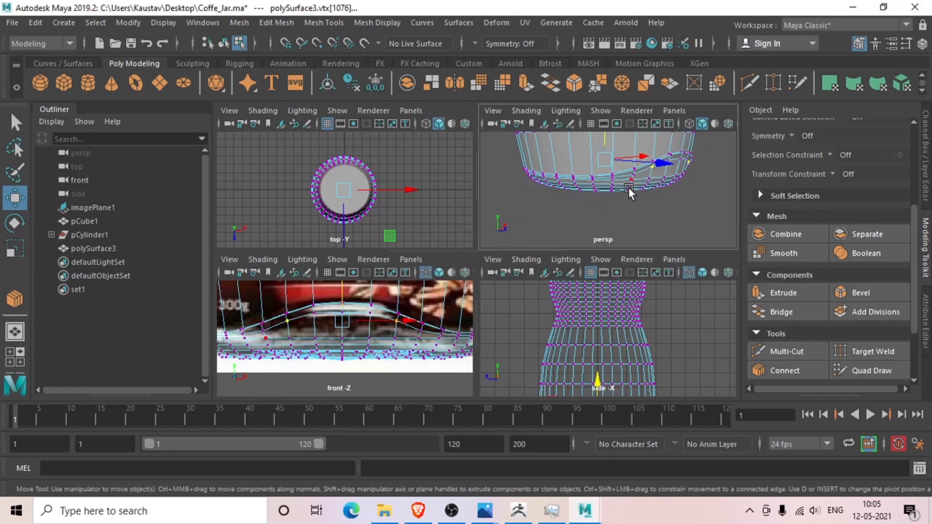
{"action": "key", "text": "space"}
{"action": "right_click_drag", "start_coordinate": [566, 134], "coordinate": [525, 141]}
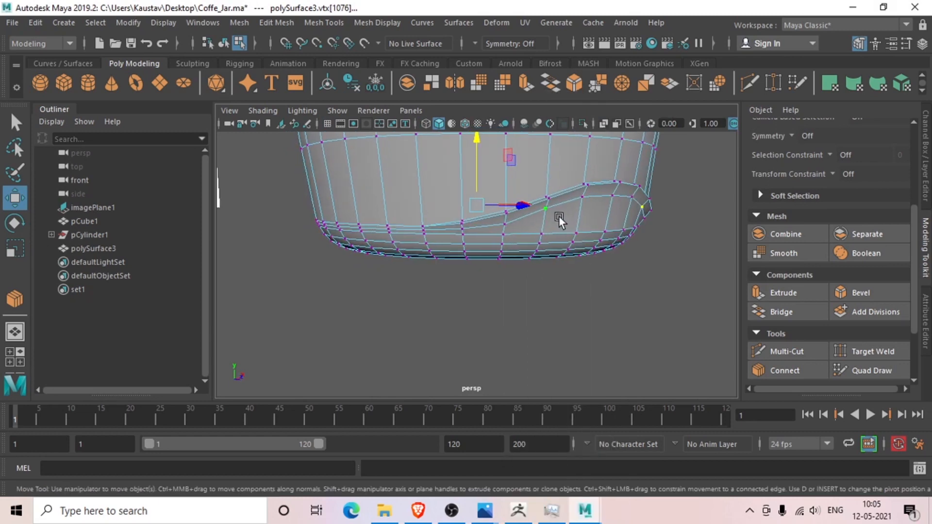
{"action": "left_click", "coordinate": [547, 209]}
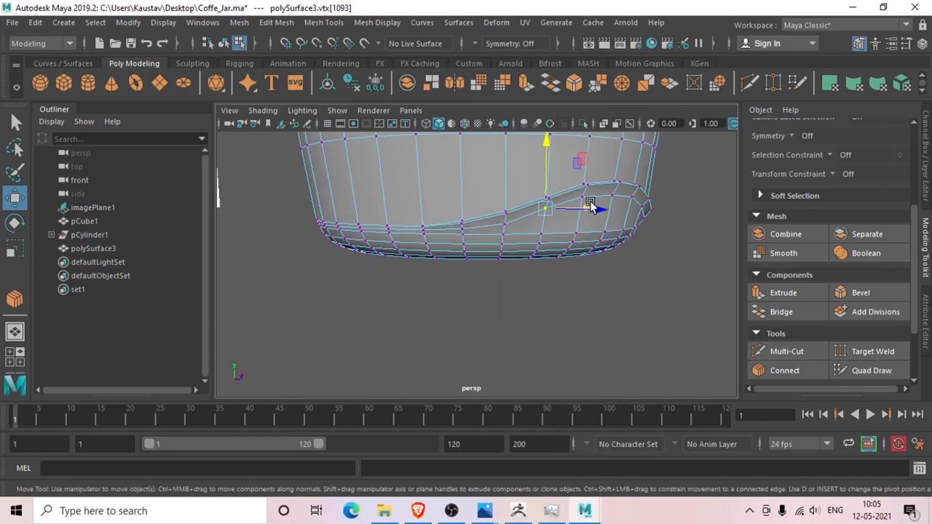
{"action": "scroll", "coordinate": [613, 228], "scroll_direction": "up", "scroll_amount": 4}
{"action": "middle_click_drag", "start_coordinate": [618, 235], "coordinate": [574, 242], "text": "alt"}
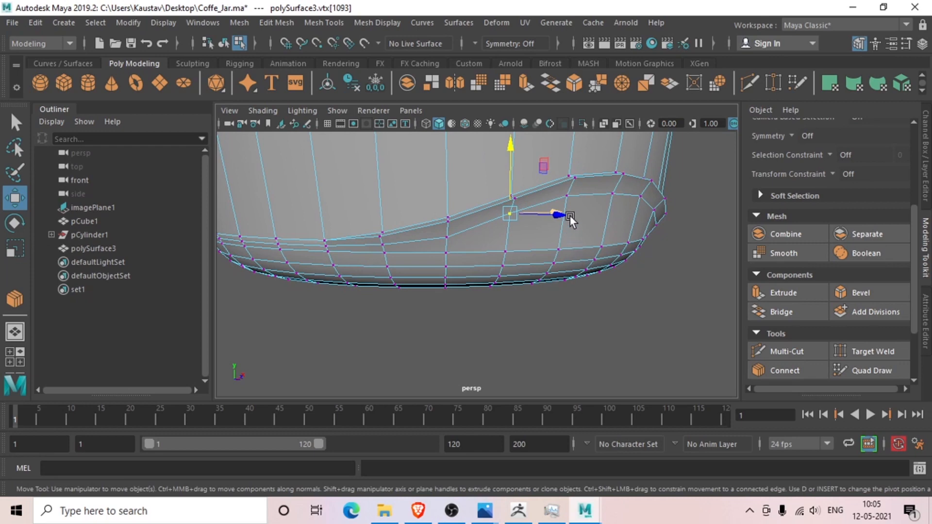
{"action": "left_click", "coordinate": [602, 195]}
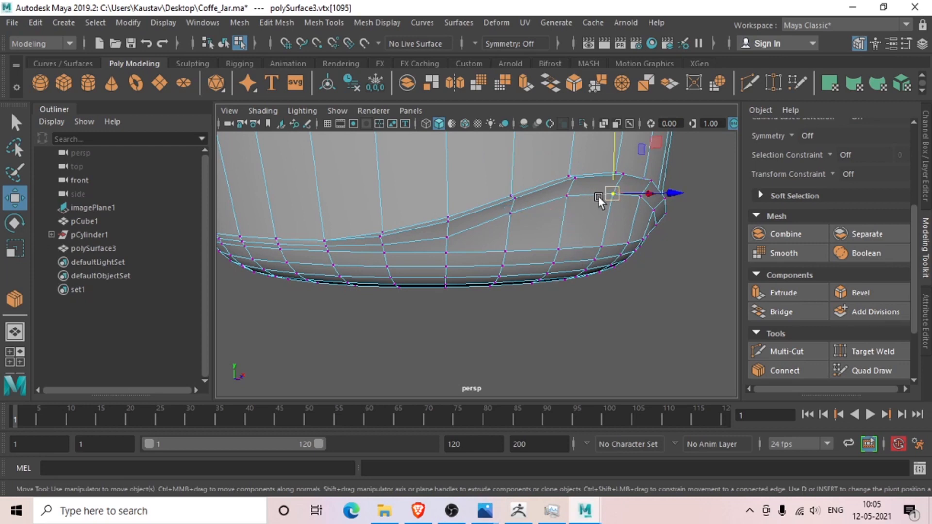
{"action": "left_click", "coordinate": [573, 199], "text": "shift"}
{"action": "left_click", "coordinate": [513, 215], "text": "shift"}
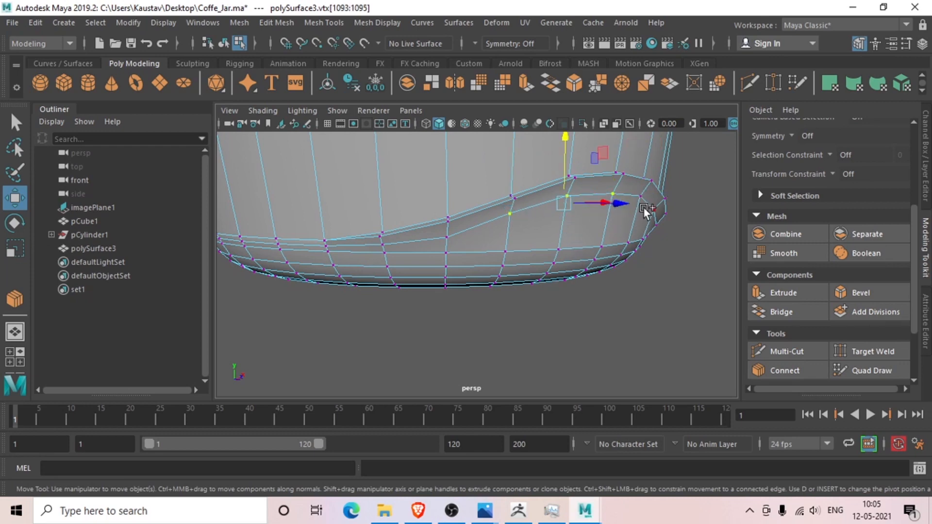
{"action": "left_click", "coordinate": [643, 207], "text": "shift"}
- Add the remaining arch vertices and those on the opposite side to the selection, and scale them slightly along Z
{"action": "left_click_drag", "start_coordinate": [626, 233], "coordinate": [503, 242], "text": "alt"}
{"action": "left_click", "coordinate": [616, 213], "text": "shift"}
{"action": "left_click", "coordinate": [565, 247], "text": "shift"}
{"action": "left_click", "coordinate": [470, 223], "text": "shift"}
{"action": "left_click", "coordinate": [533, 232], "text": "shift"}
{"action": "left_click", "coordinate": [563, 220], "text": "shift"}
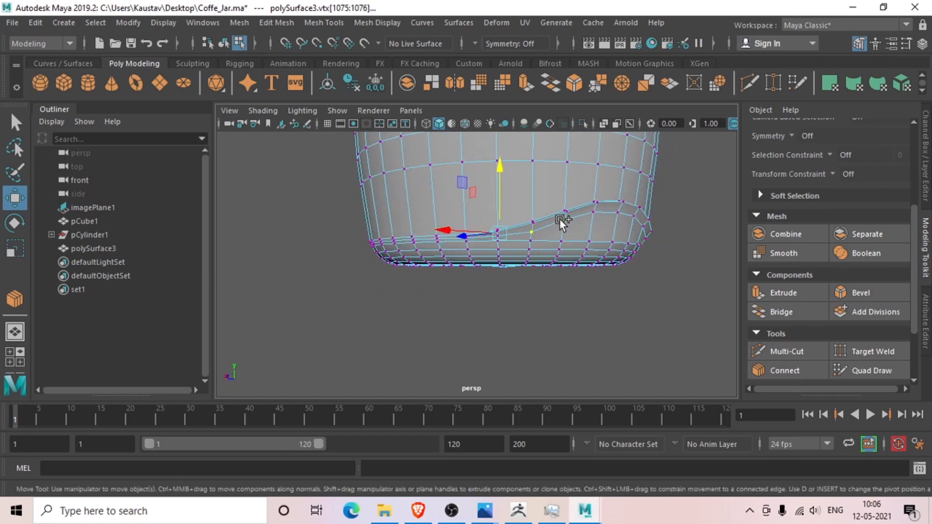
{"action": "left_click", "coordinate": [591, 213], "text": "shift"}
{"action": "left_click", "coordinate": [627, 217], "text": "shift"}
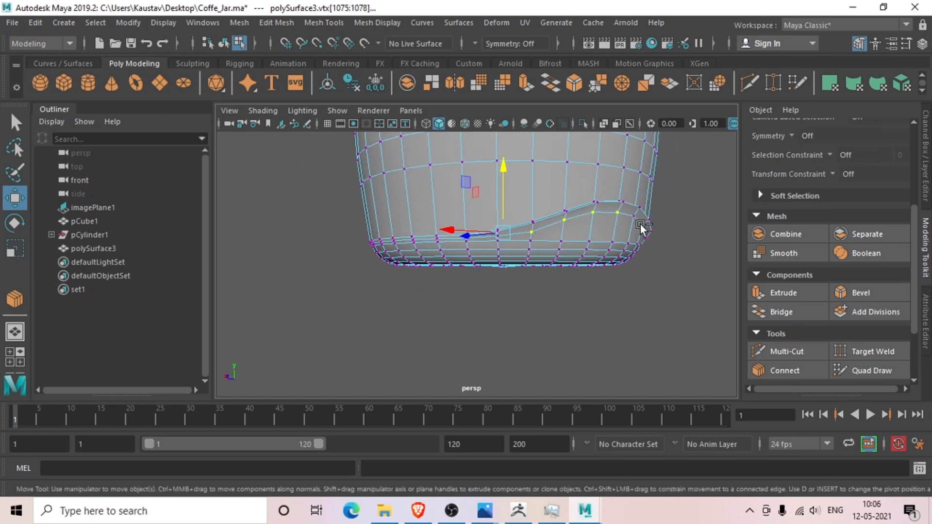
{"action": "left_click_drag", "start_coordinate": [640, 225], "coordinate": [404, 244], "text": "alt"}
{"action": "left_click", "coordinate": [513, 229], "text": "shift"}
{"action": "key", "text": "r"}
{"action": "left_click_drag", "start_coordinate": [484, 234], "coordinate": [488, 232]}
- Select the faces directly beneath the raised arched band in perspective, starting from one end of the arch
{"action": "left_click_drag", "start_coordinate": [435, 236], "coordinate": [532, 267], "text": "alt"}
{"action": "right_click_drag", "start_coordinate": [530, 139], "coordinate": [534, 184]}
{"action": "left_click", "coordinate": [523, 273]}
{"action": "left_click", "coordinate": [551, 268], "text": "shift"}
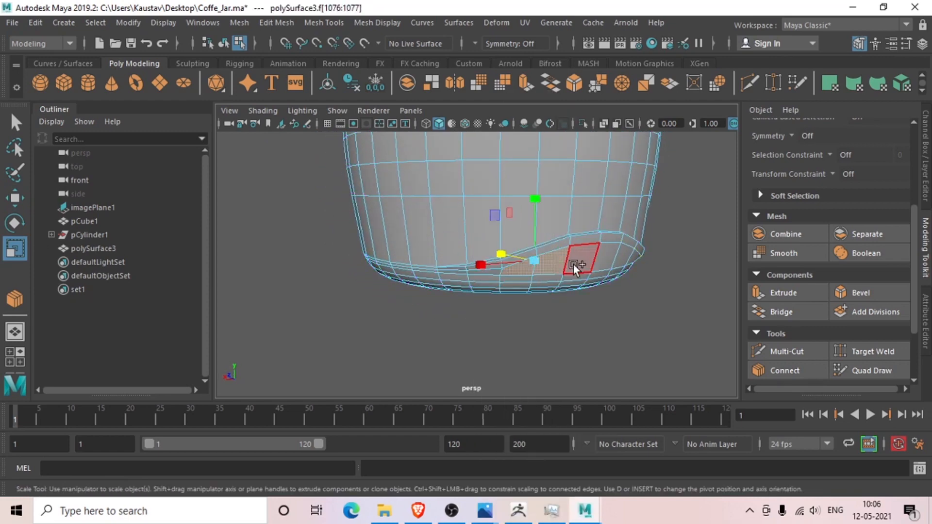
{"action": "left_click", "coordinate": [581, 264], "text": "shift"}
{"action": "left_click", "coordinate": [614, 261], "text": "shift"}
{"action": "left_click", "coordinate": [622, 261], "text": "shift"}
- Add the remaining face at the far end of the arch in the front view, and extrude the selected faces with thickness 0.1
{"action": "left_click_drag", "start_coordinate": [579, 262], "coordinate": [537, 258], "text": "alt"}
{"action": "key", "text": "space"}
{"action": "key", "text": "space"}
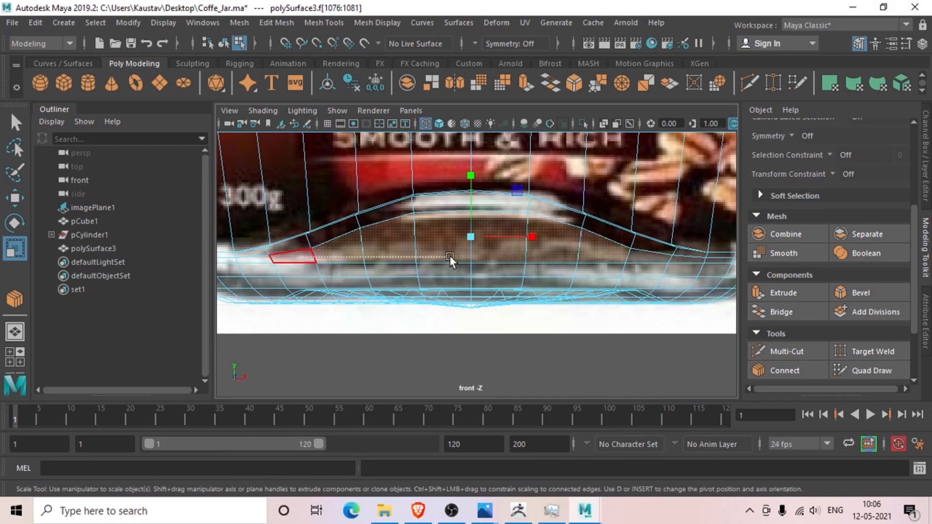
{"action": "left_click", "coordinate": [633, 258], "text": "shift"}
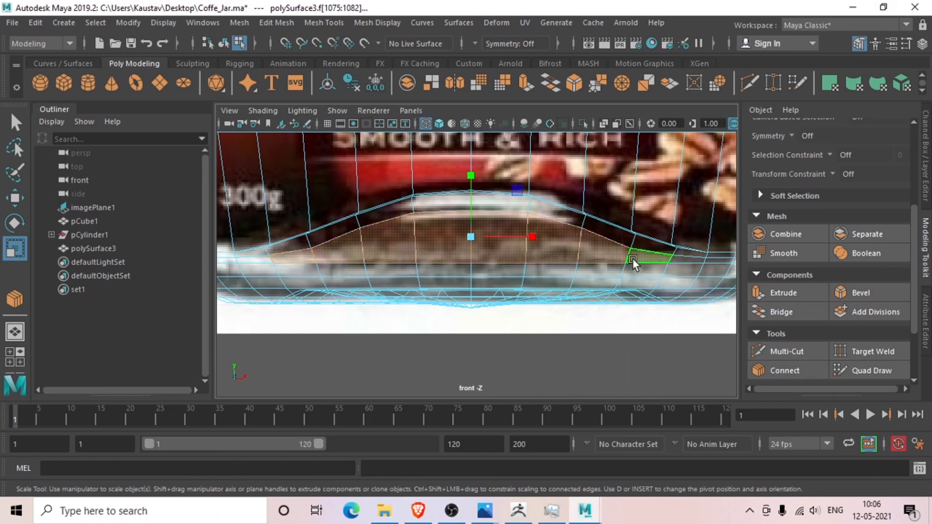
{"action": "key", "text": "space"}
{"action": "key", "text": "space"}
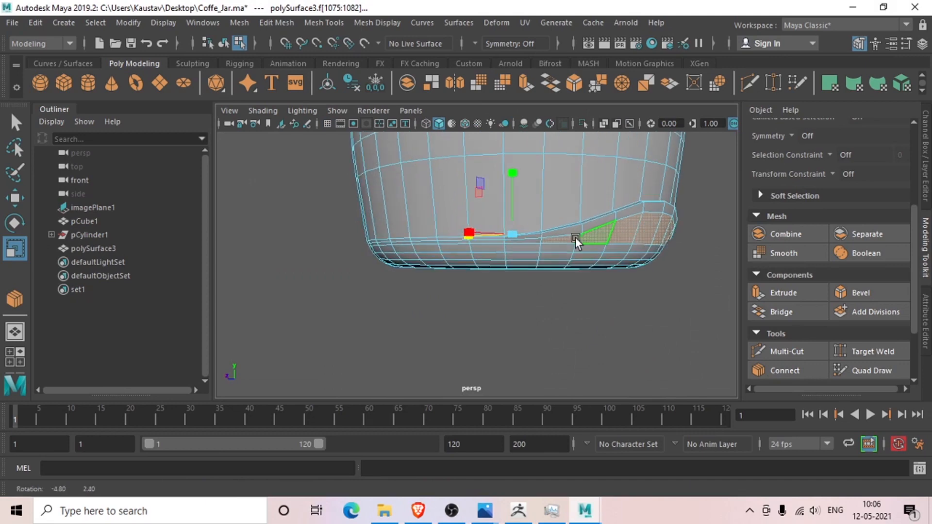
{"action": "key", "text": "ctrl+e"}
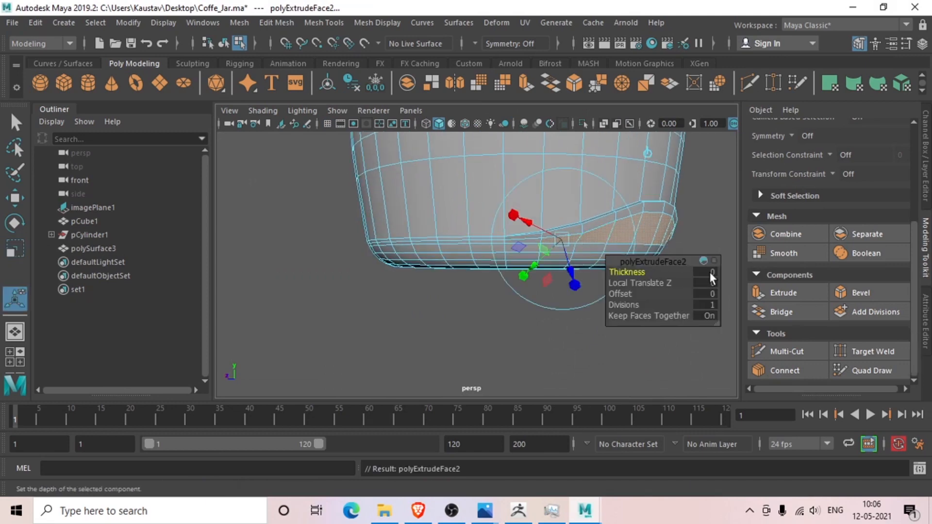
{"action": "type", "text": ".1"}
{"action": "key", "text": "Return"}
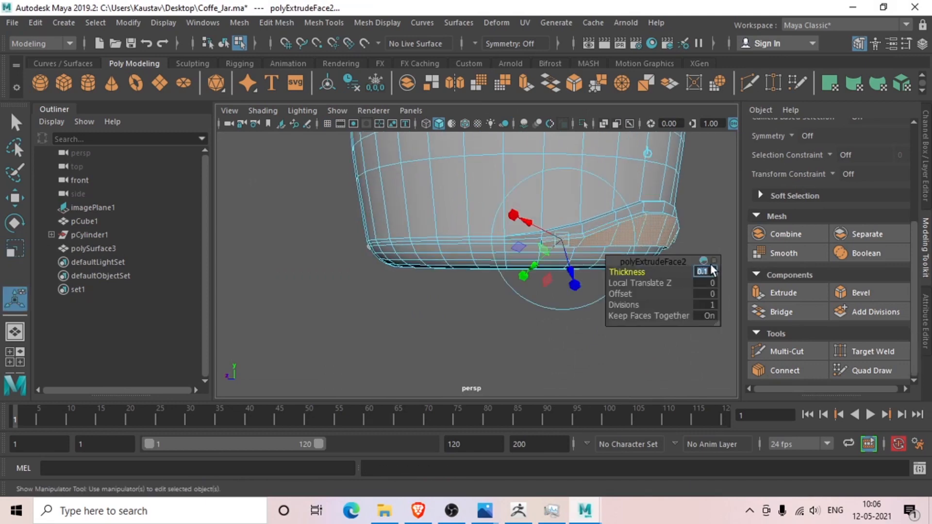
- Target-weld the first open vertices at one end of the extruded arch faces to the adjoining base vertices
{"action": "left_click_drag", "start_coordinate": [539, 266], "coordinate": [525, 270], "text": "alt"}
{"action": "scroll", "coordinate": [525, 270], "scroll_direction": "up", "scroll_amount": 4}
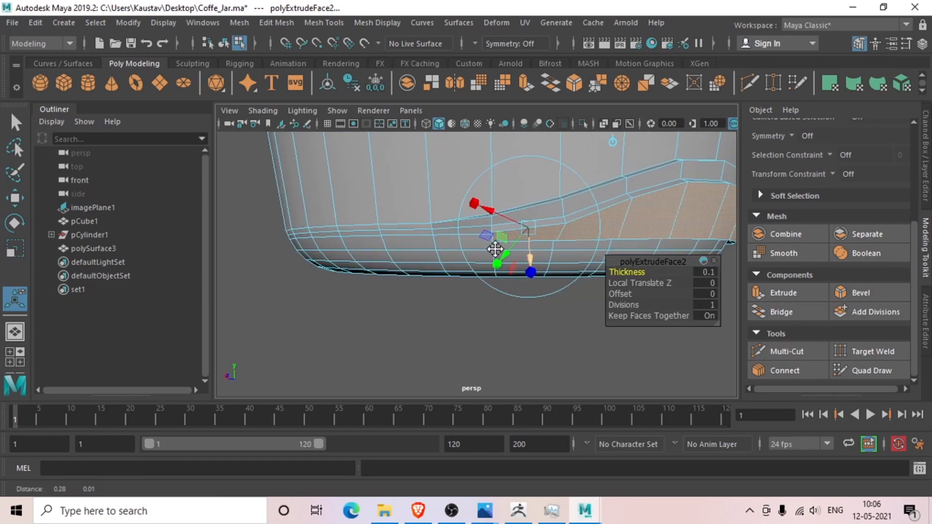
{"action": "middle_click_drag", "start_coordinate": [500, 248], "coordinate": [471, 258], "text": "alt"}
{"action": "right_click_drag", "start_coordinate": [550, 134], "coordinate": [496, 148]}
{"action": "left_click_drag", "start_coordinate": [496, 148], "coordinate": [503, 268], "text": "alt"}
{"action": "middle_click_drag", "start_coordinate": [503, 268], "coordinate": [529, 349], "text": "alt"}
{"action": "scroll", "coordinate": [527, 316], "scroll_direction": "up", "scroll_amount": 4}
{"action": "mouse_move", "coordinate": [559, 209]}
{"action": "right_mouse_down"}
{"action": "mouse_move", "coordinate": [548, 220]}
{"action": "mouse_move", "coordinate": [630, 143]}
{"action": "right_mouse_up"}
{"action": "left_click", "coordinate": [862, 354]}
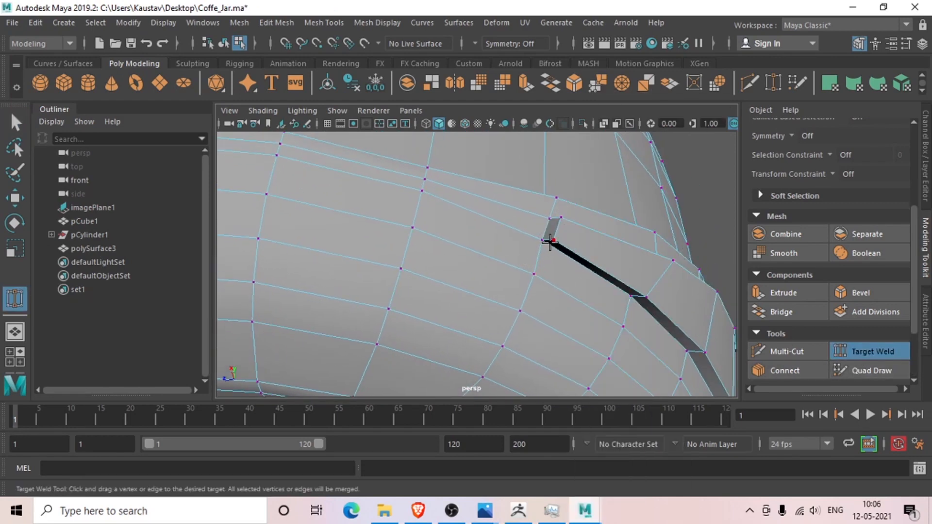
{"action": "mouse_move", "coordinate": [552, 240]}
{"action": "left_mouse_down"}
{"action": "mouse_move", "coordinate": [542, 240]}
{"action": "mouse_move", "coordinate": [552, 242]}
{"action": "left_mouse_up"}
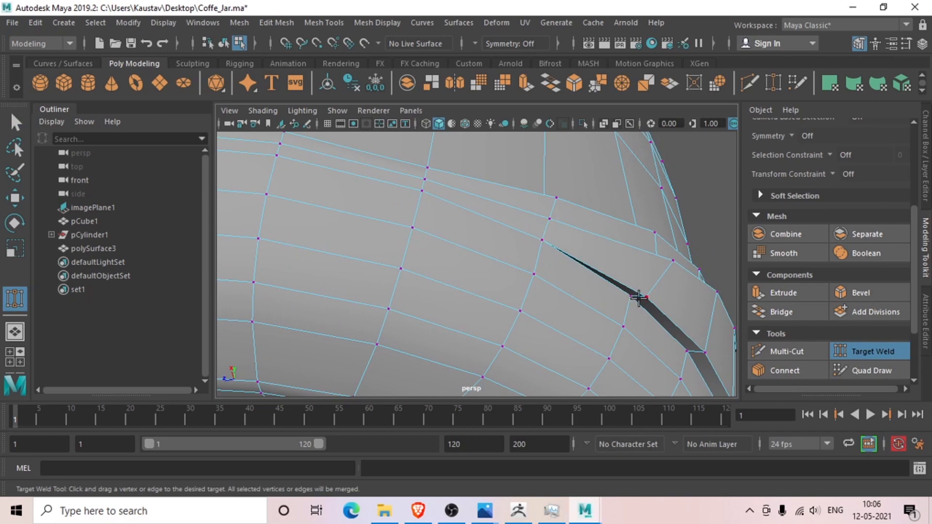
{"action": "left_click_drag", "start_coordinate": [632, 296], "coordinate": [632, 296]}
- Target-weld the next three open vertices along the arch's lower gap to their matching base vertices
{"action": "left_click_drag", "start_coordinate": [632, 296], "coordinate": [600, 243], "text": "alt"}
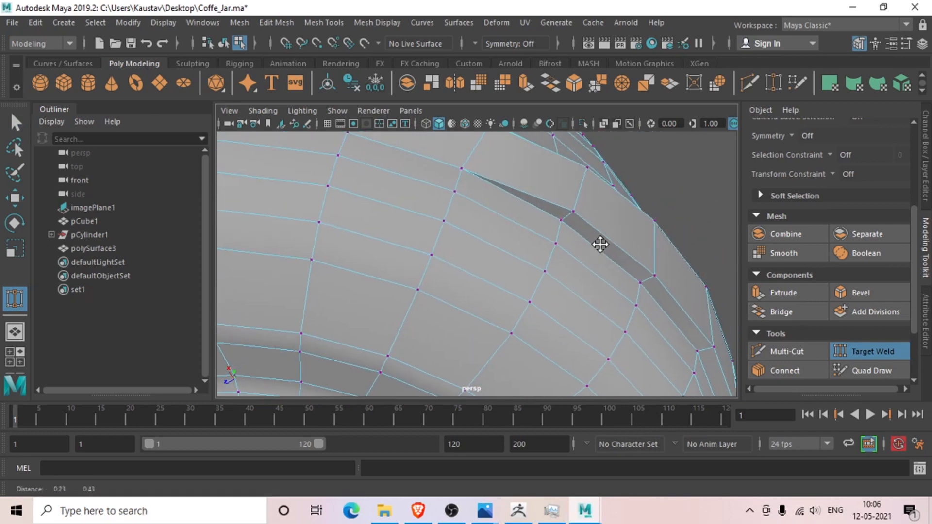
{"action": "left_click_drag", "start_coordinate": [576, 210], "coordinate": [562, 220]}
{"action": "left_click_drag", "start_coordinate": [660, 272], "coordinate": [641, 283]}
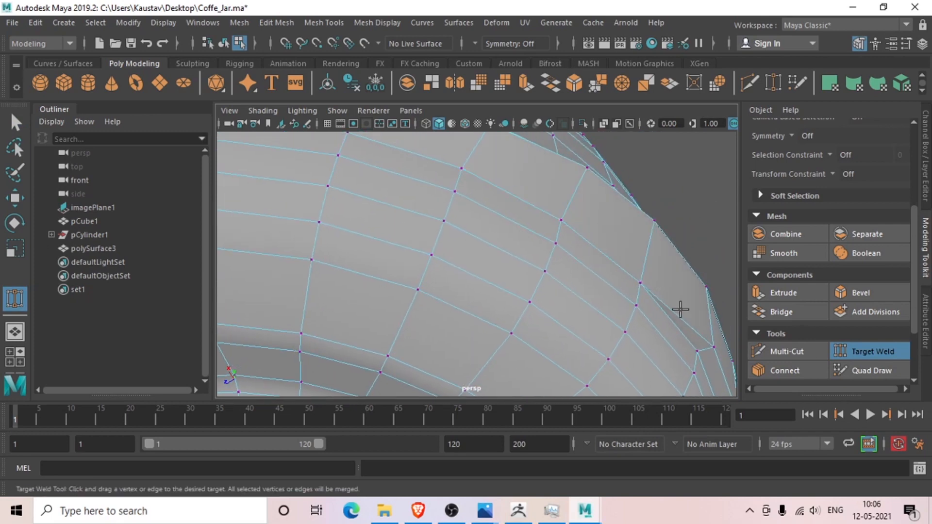
{"action": "left_click_drag", "start_coordinate": [700, 343], "coordinate": [698, 346]}
- Target-weld the open vertices along the other half of the arch to the base, closing the remaining lower gap
{"action": "left_click_drag", "start_coordinate": [629, 325], "coordinate": [500, 294], "text": "alt"}
{"action": "scroll", "coordinate": [500, 294], "scroll_direction": "down", "scroll_amount": 5}
{"action": "middle_click_drag", "start_coordinate": [500, 293], "coordinate": [451, 344], "text": "alt"}
{"action": "mouse_move", "coordinate": [452, 343]}
{"action": "left_mouse_down", "text": "alt"}
{"action": "mouse_move", "coordinate": [400, 348]}
{"action": "mouse_move", "coordinate": [451, 346]}
{"action": "left_mouse_up", "text": "alt"}
{"action": "scroll", "coordinate": [453, 346], "scroll_direction": "up", "scroll_amount": 5}
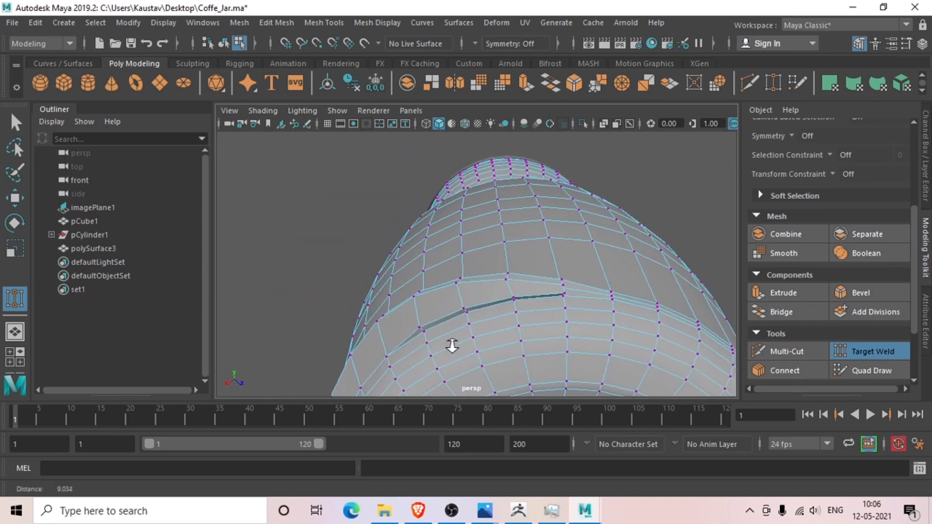
{"action": "middle_click_drag", "start_coordinate": [443, 323], "coordinate": [436, 264], "text": "alt"}
{"action": "left_click_drag", "start_coordinate": [361, 290], "coordinate": [370, 297]}
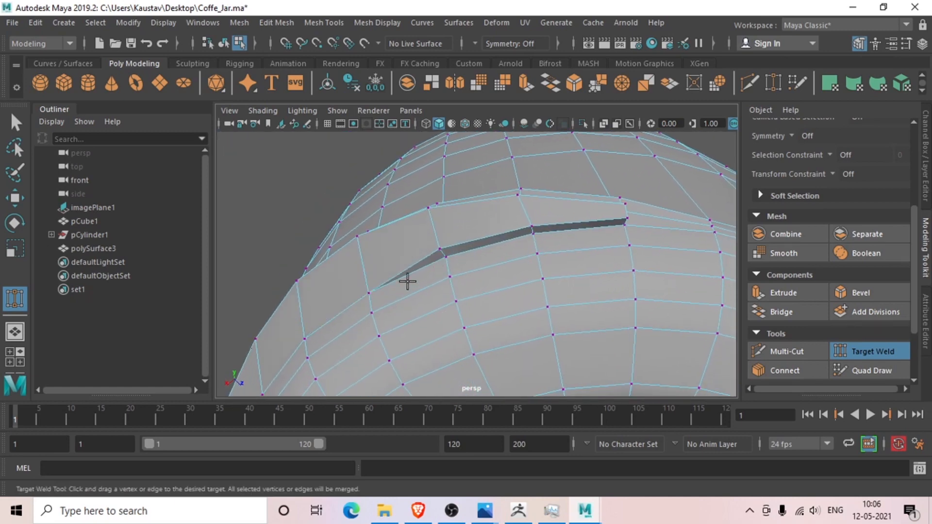
{"action": "left_click_drag", "start_coordinate": [434, 249], "coordinate": [446, 256]}
{"action": "left_click_drag", "start_coordinate": [531, 229], "coordinate": [534, 234]}
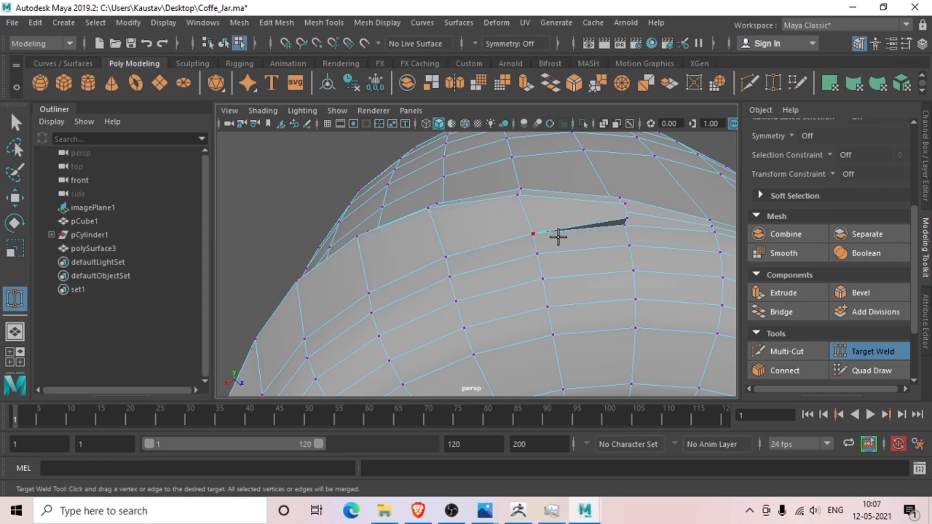
{"action": "left_click_drag", "start_coordinate": [624, 229], "coordinate": [624, 228]}
- Target-weld the last open vertex at the far end of this arch to its neighbouring base vertex
{"action": "left_click_drag", "start_coordinate": [592, 246], "coordinate": [473, 275], "text": "alt"}
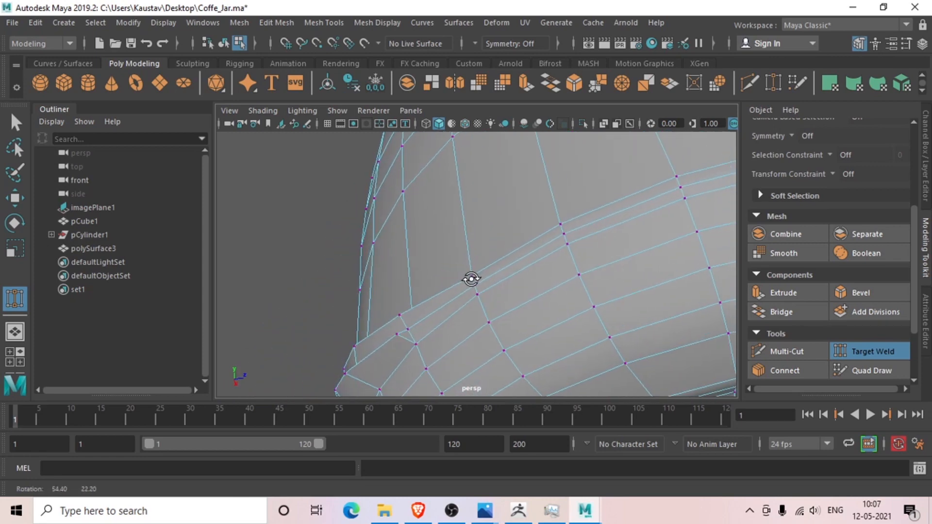
{"action": "middle_click_drag", "start_coordinate": [471, 278], "coordinate": [439, 323], "text": "alt"}
{"action": "left_click_drag", "start_coordinate": [400, 342], "coordinate": [694, 335]}
- Target-weld the first open vertices at one end of the arch on the jar's opposite side to the base
{"action": "scroll", "coordinate": [417, 336], "scroll_direction": "down", "scroll_amount": 6}
{"action": "middle_click_drag", "start_coordinate": [411, 321], "coordinate": [487, 277], "text": "alt"}
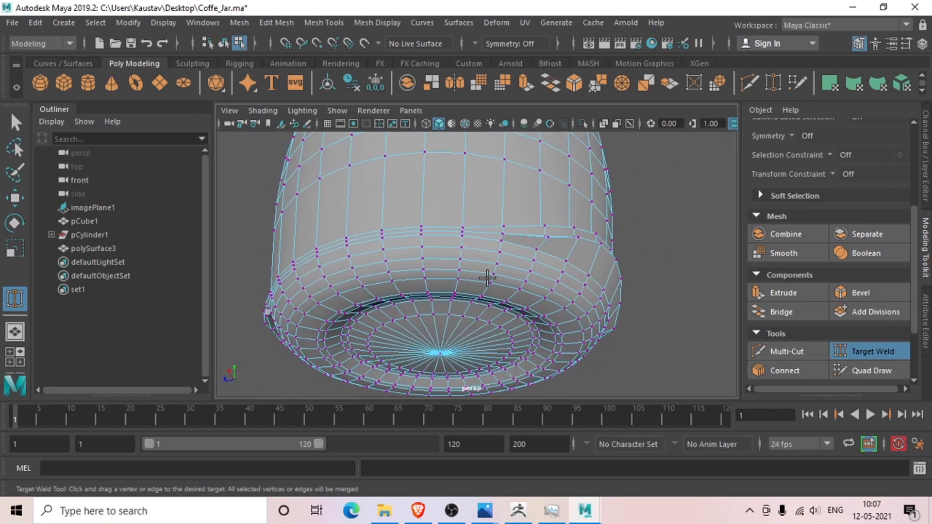
{"action": "right_click_drag", "start_coordinate": [488, 279], "coordinate": [578, 324], "text": "alt"}
{"action": "left_click_drag", "start_coordinate": [574, 321], "coordinate": [509, 287], "text": "alt"}
{"action": "scroll", "coordinate": [545, 311], "scroll_direction": "down", "scroll_amount": 6}
{"action": "middle_click_drag", "start_coordinate": [509, 288], "coordinate": [594, 319], "text": "alt"}
{"action": "right_click_drag", "start_coordinate": [594, 319], "coordinate": [645, 322], "text": "alt"}
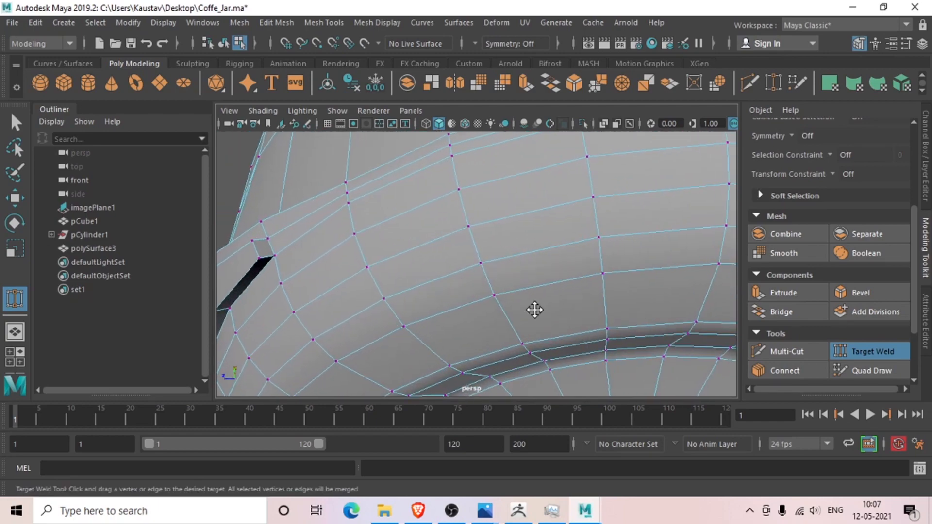
{"action": "middle_click_drag", "start_coordinate": [535, 310], "coordinate": [585, 310], "text": "alt"}
{"action": "left_click_drag", "start_coordinate": [358, 240], "coordinate": [377, 254]}
{"action": "left_click_drag", "start_coordinate": [333, 304], "coordinate": [333, 305]}
{"action": "left_click_drag", "start_coordinate": [341, 307], "coordinate": [395, 275], "text": "alt"}
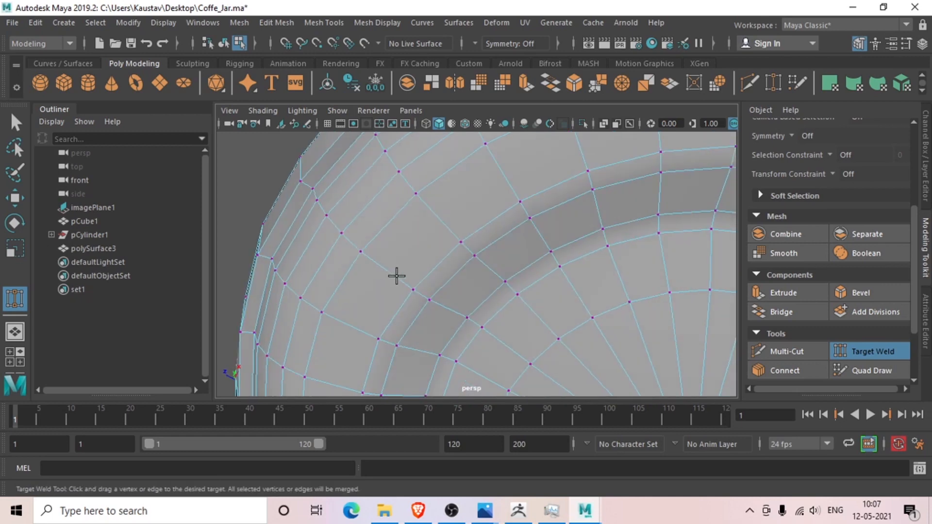
{"action": "middle_click_drag", "start_coordinate": [396, 275], "coordinate": [442, 301], "text": "alt"}
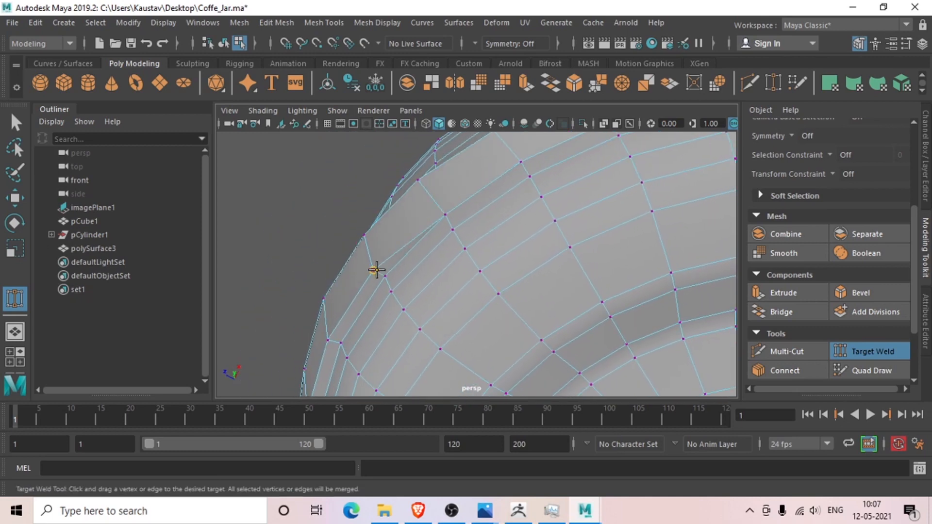
- Try to target-weld another open vertex at the end of the opposite arch, and undo the weld
{"action": "left_click_drag", "start_coordinate": [358, 340], "coordinate": [433, 308], "text": "alt"}
{"action": "middle_click_drag", "start_coordinate": [433, 308], "coordinate": [521, 272], "text": "alt"}
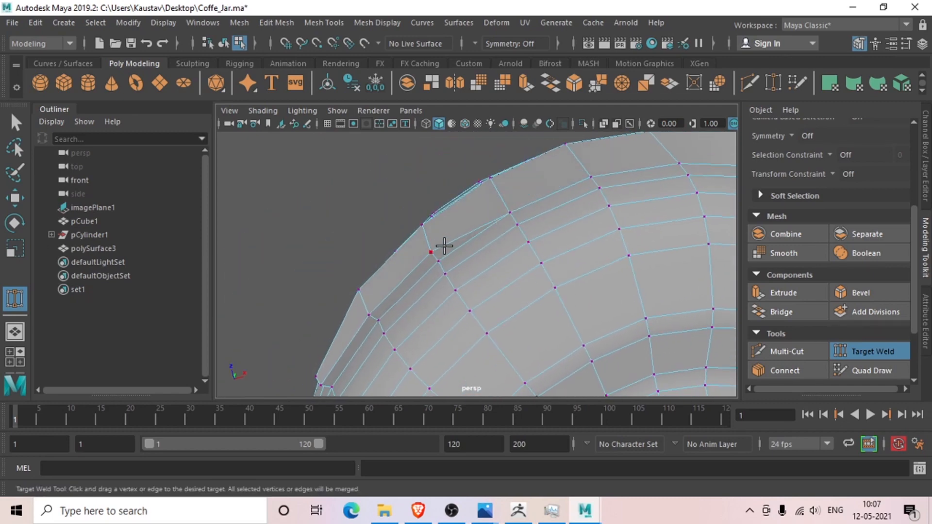
{"action": "left_click_drag", "start_coordinate": [377, 314], "coordinate": [516, 336], "text": "alt"}
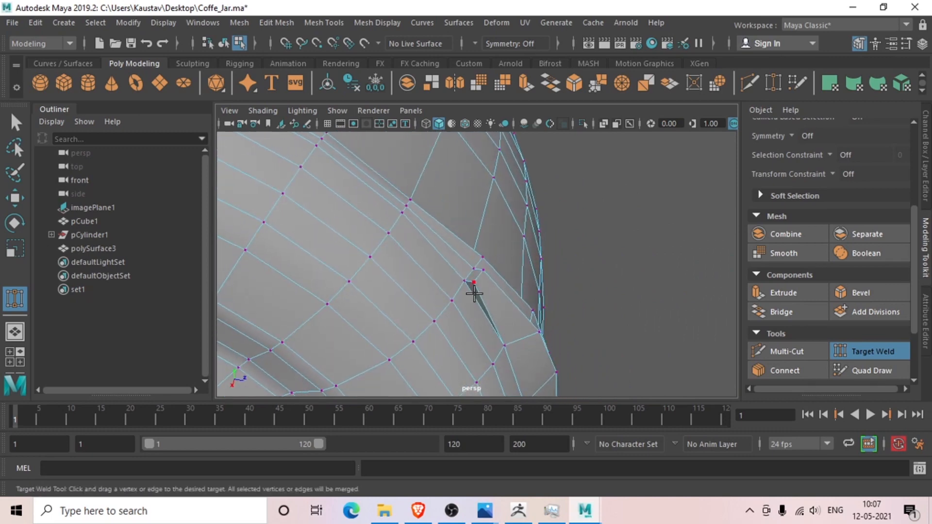
{"action": "mouse_move", "coordinate": [453, 286]}
{"action": "left_mouse_down"}
{"action": "mouse_move", "coordinate": [430, 320]}
{"action": "mouse_move", "coordinate": [425, 310]}
{"action": "mouse_move", "coordinate": [441, 252]}
{"action": "mouse_move", "coordinate": [449, 306]}
{"action": "mouse_move", "coordinate": [440, 287]}
{"action": "mouse_move", "coordinate": [441, 295]}
{"action": "left_mouse_up"}
{"action": "key", "text": "ctrl+z"}
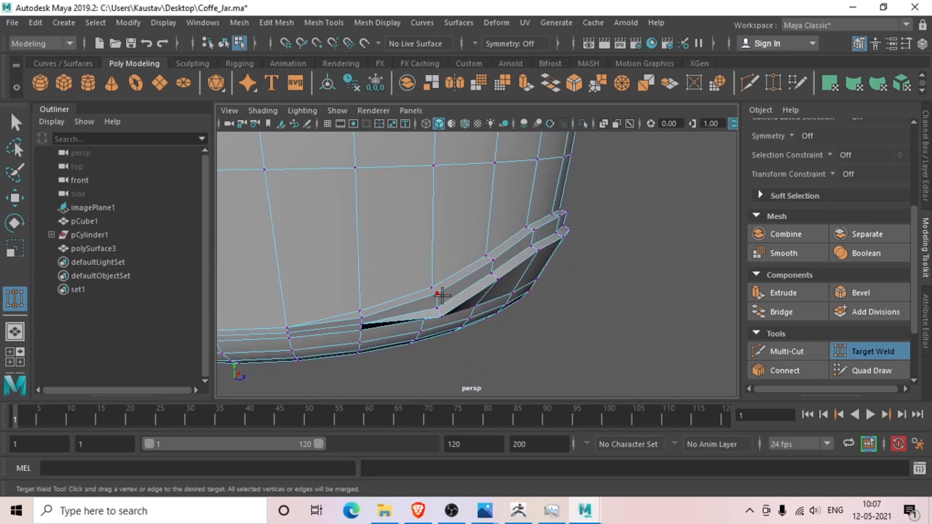
- Return to object mode, switch to the Move tool and select the jar body
{"action": "right_click_drag", "start_coordinate": [491, 206], "coordinate": [516, 94]}
{"action": "left_click", "coordinate": [623, 213]}
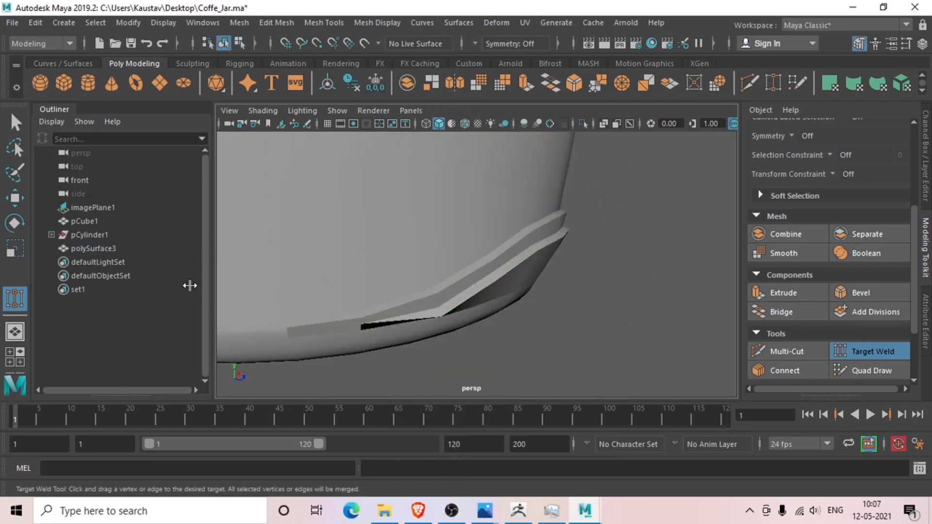
{"action": "left_click_drag", "start_coordinate": [285, 264], "coordinate": [471, 313], "text": "alt"}
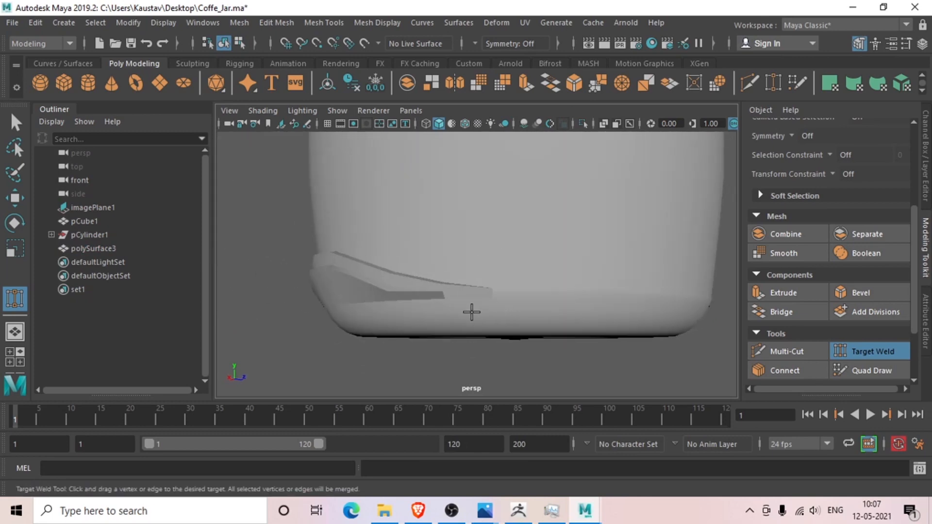
{"action": "left_click", "coordinate": [15, 198]}
{"action": "left_click", "coordinate": [518, 296]}
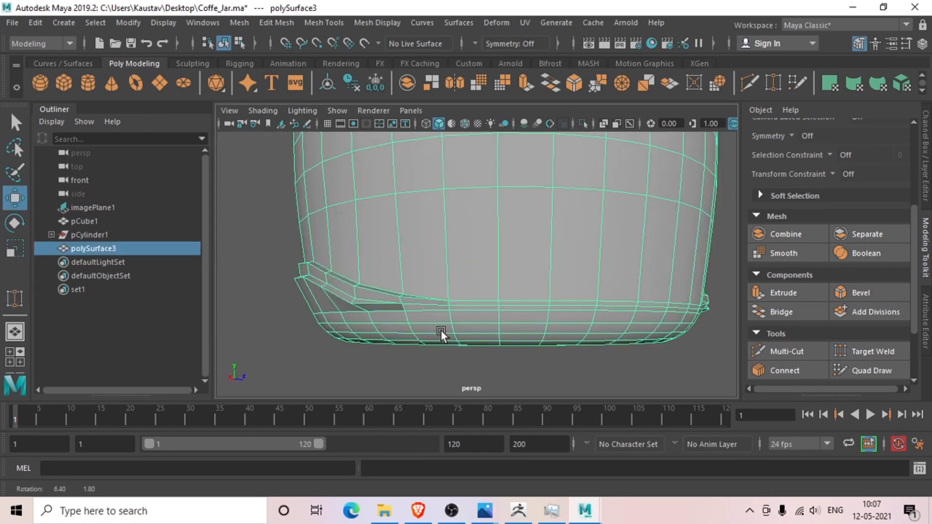
- Isolate the selected jar body in the perspective view and frame it
{"action": "scroll", "coordinate": [441, 330], "scroll_direction": "down", "scroll_amount": 5}
{"action": "left_click_drag", "start_coordinate": [447, 320], "coordinate": [378, 339], "text": "alt"}
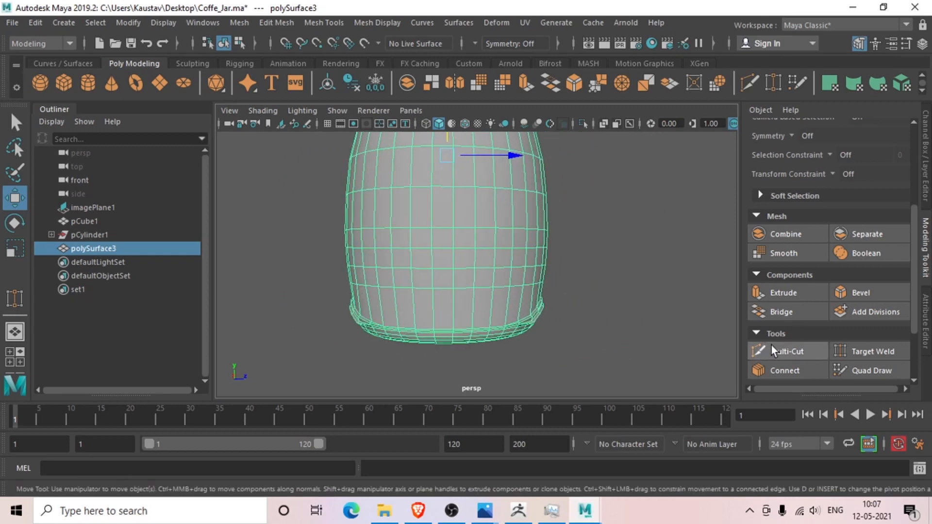
{"action": "middle_click_drag", "start_coordinate": [523, 257], "coordinate": [528, 381], "text": "alt"}
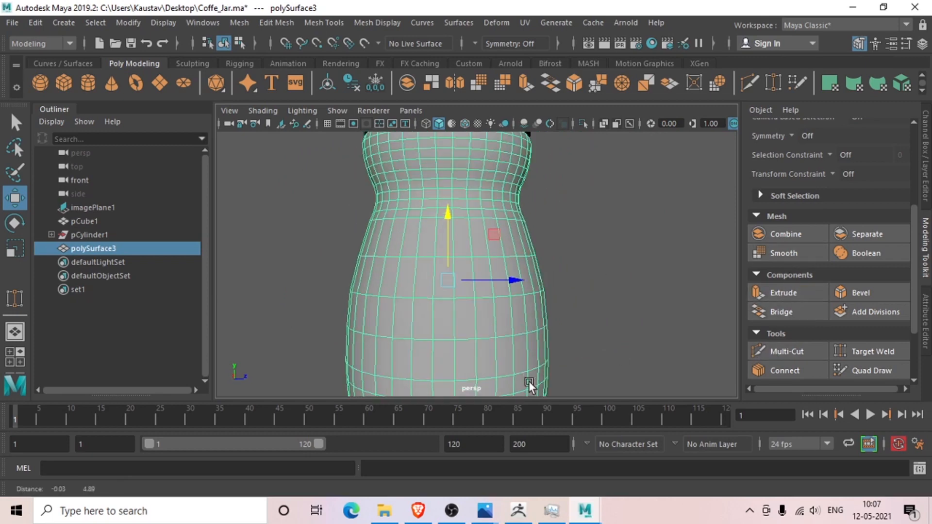
{"action": "middle_click_drag", "start_coordinate": [516, 239], "coordinate": [515, 342], "text": "alt"}
{"action": "left_click_drag", "start_coordinate": [483, 286], "coordinate": [473, 324], "text": "alt"}
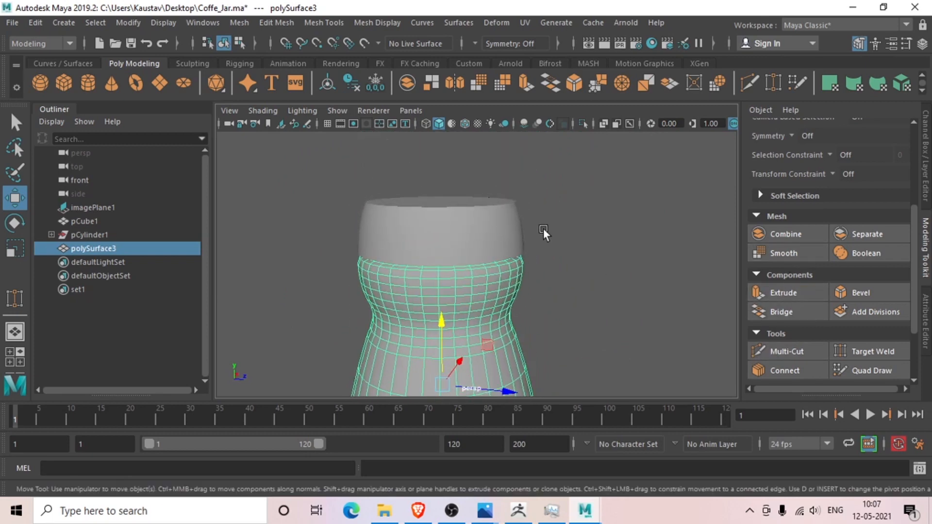
{"action": "left_click", "coordinate": [583, 123]}
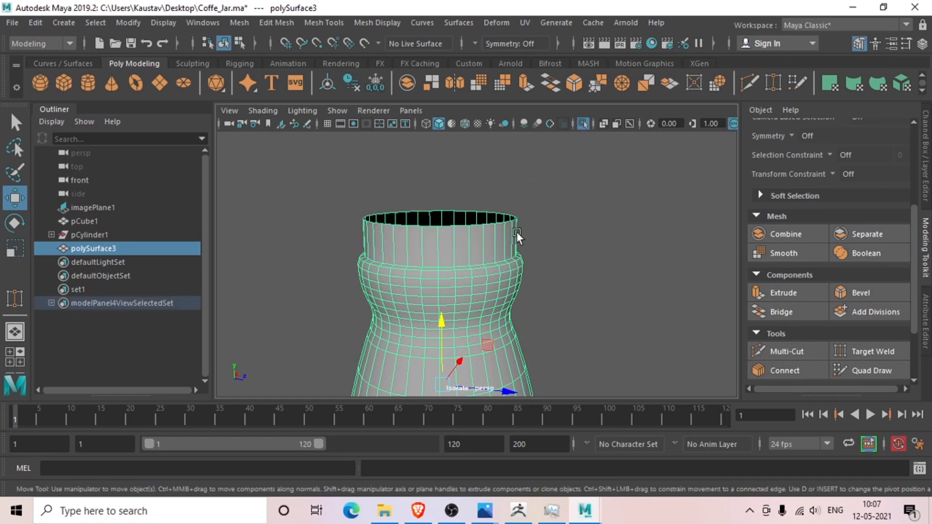
{"action": "key", "text": "f"}
{"action": "left_click_drag", "start_coordinate": [555, 224], "coordinate": [589, 185], "text": "alt"}
{"action": "middle_click_drag", "start_coordinate": [562, 271], "coordinate": [590, 192], "text": "alt"}
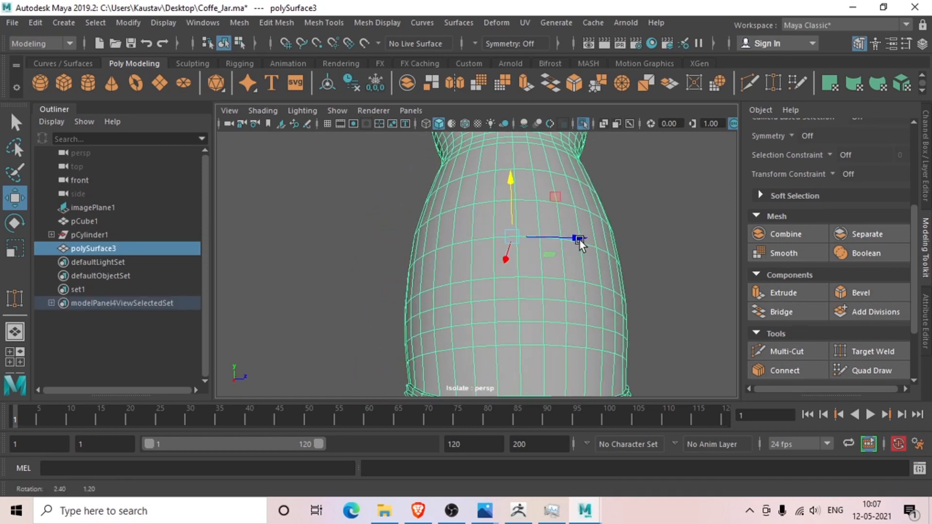
- Smooth the jar body with one division to check the arched band and base, and undo the smoothing
{"action": "left_click", "coordinate": [777, 251]}
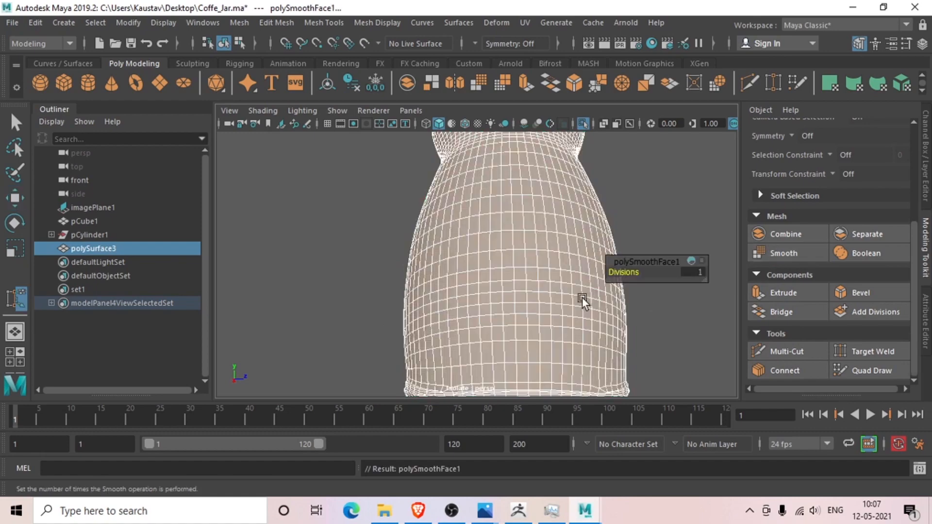
{"action": "middle_click_drag", "start_coordinate": [581, 298], "coordinate": [542, 204], "text": "alt"}
{"action": "scroll", "coordinate": [542, 204], "scroll_direction": "up", "scroll_amount": 8}
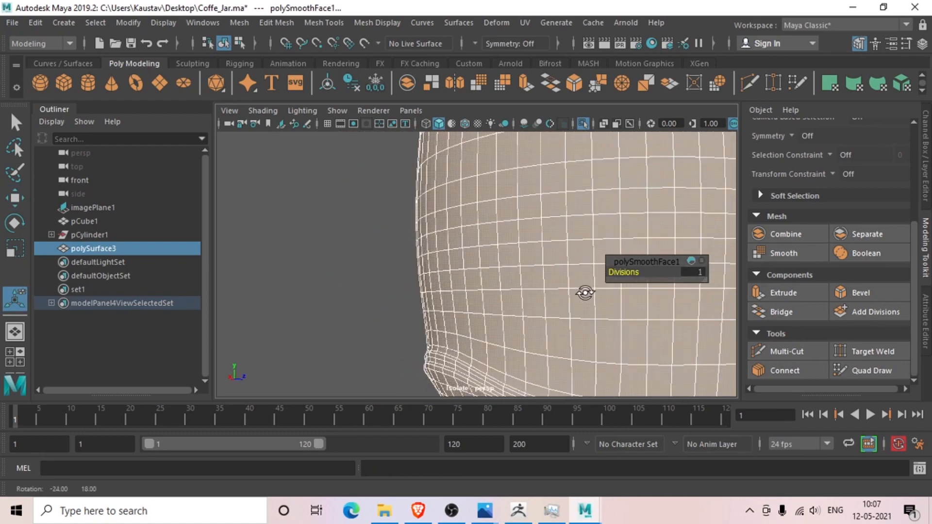
{"action": "middle_click_drag", "start_coordinate": [545, 237], "coordinate": [545, 233], "text": "alt"}
{"action": "right_click_drag", "start_coordinate": [523, 180], "coordinate": [558, 112]}
{"action": "key", "text": "q"}
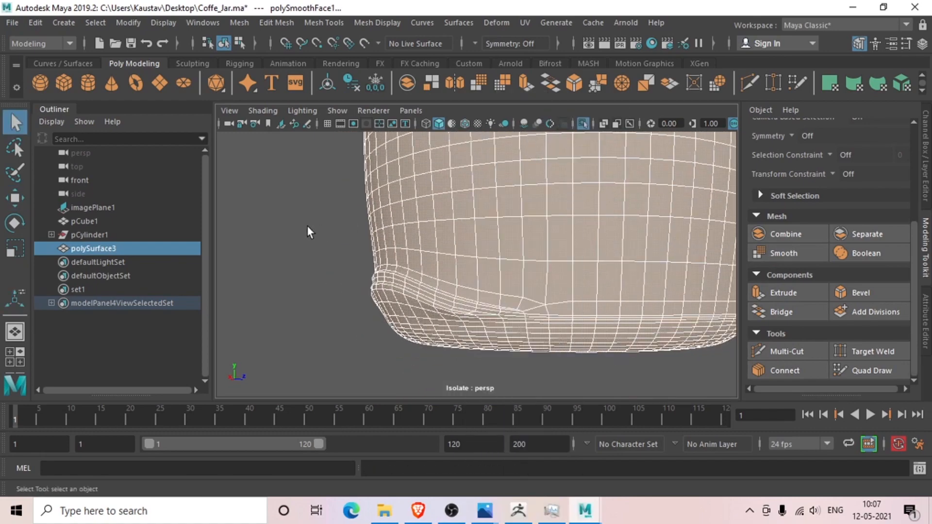
{"action": "left_click", "coordinate": [307, 226]}
{"action": "scroll", "coordinate": [412, 267], "scroll_direction": "down", "scroll_amount": 4}
{"action": "left_click_drag", "start_coordinate": [412, 268], "coordinate": [426, 297], "text": "alt"}
{"action": "left_click", "coordinate": [439, 301]}
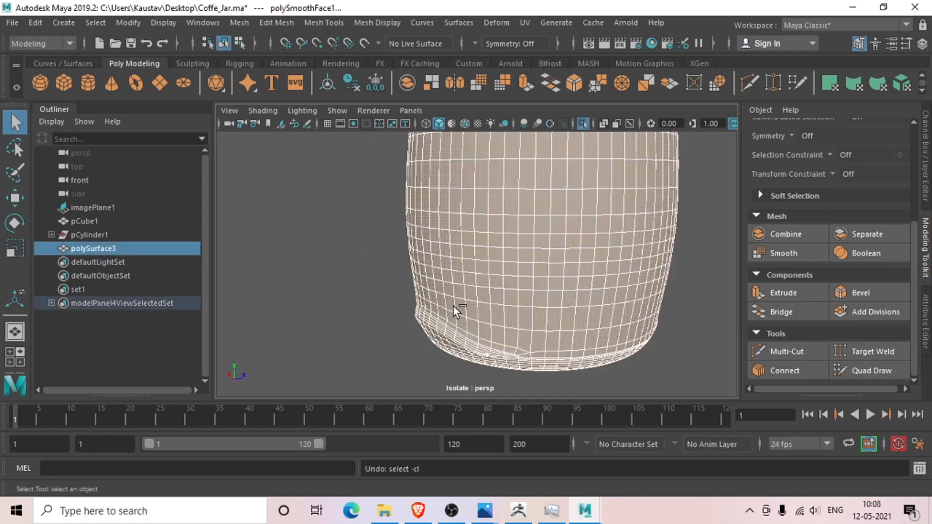
{"action": "key", "text": "ctrl+z"}
- Enter vertex mode on the jar body and target-weld the open vertex at one end of the arched band
{"action": "middle_click_drag", "start_coordinate": [474, 336], "coordinate": [459, 249], "text": "alt"}
{"action": "right_click_drag", "start_coordinate": [460, 248], "coordinate": [557, 317], "text": "alt"}
{"action": "right_click_drag", "start_coordinate": [491, 228], "coordinate": [427, 134]}
{"action": "left_click_drag", "start_coordinate": [434, 254], "coordinate": [509, 262], "text": "alt"}
{"action": "left_click", "coordinate": [522, 244], "text": "shift"}
{"action": "right_click_drag", "start_coordinate": [509, 263], "coordinate": [564, 281], "text": "alt"}
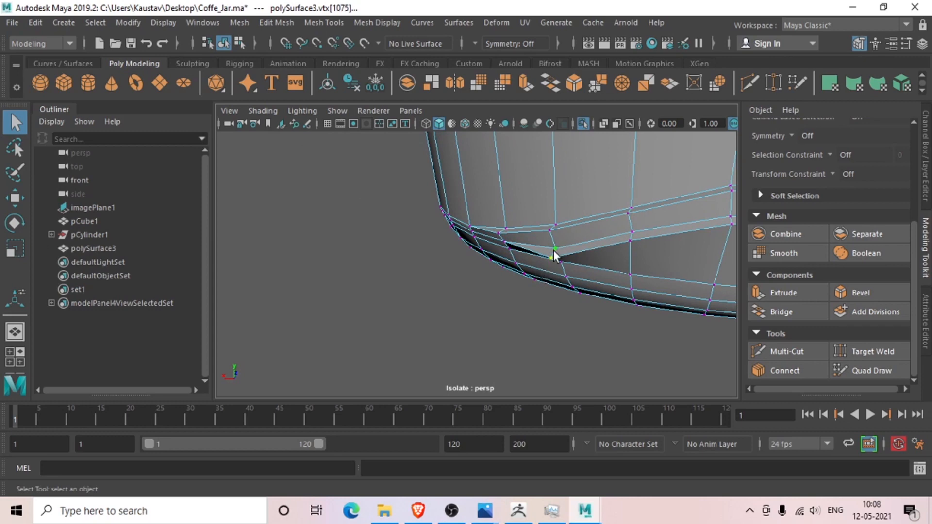
{"action": "left_click", "coordinate": [519, 292]}
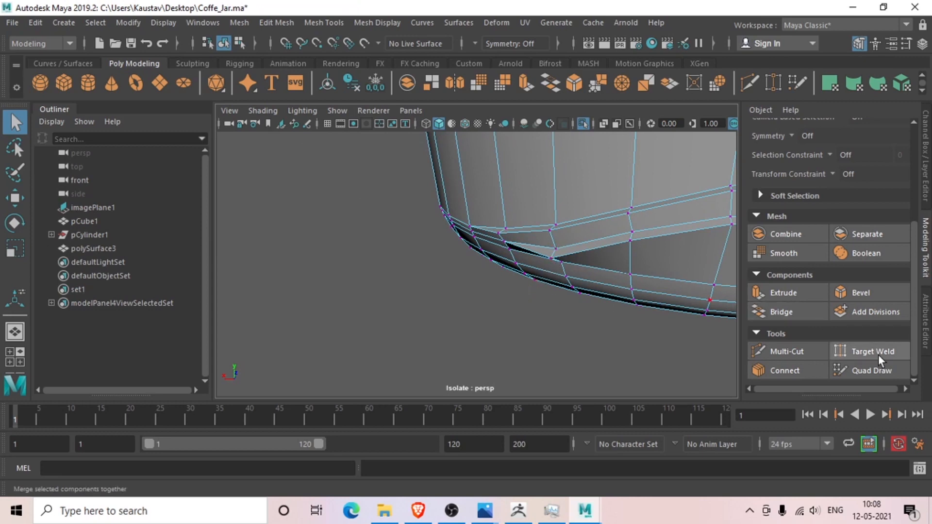
{"action": "left_click", "coordinate": [875, 356]}
{"action": "left_click_drag", "start_coordinate": [523, 276], "coordinate": [428, 319], "text": "alt"}
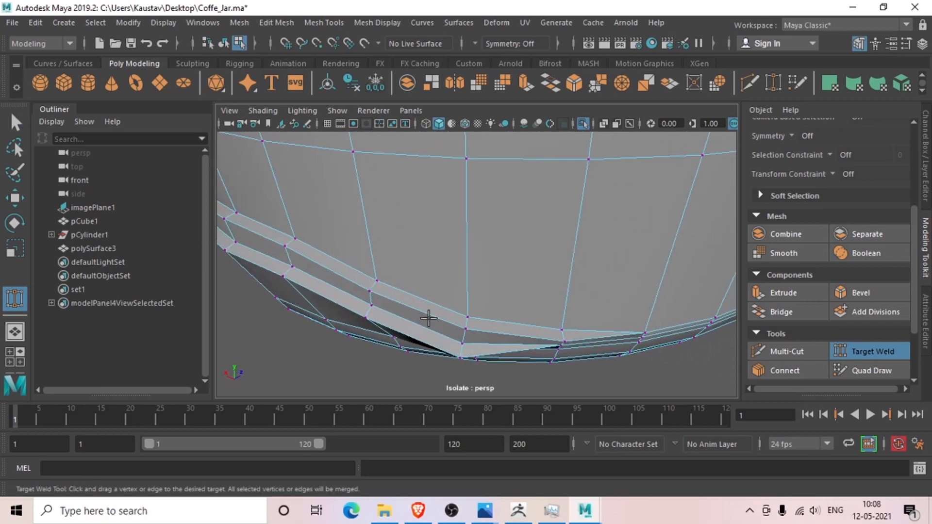
{"action": "left_click_drag", "start_coordinate": [461, 346], "coordinate": [305, 314]}
{"action": "scroll", "coordinate": [466, 336], "scroll_direction": "down", "scroll_amount": 5}
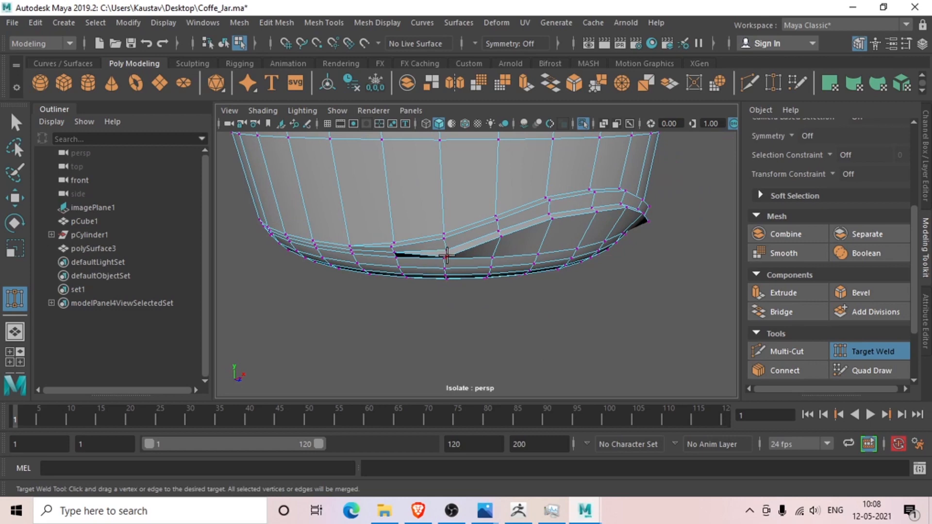
- Target-weld the open vertex at the other end of the arch to close the remaining gap
{"action": "left_click_drag", "start_coordinate": [460, 273], "coordinate": [473, 280], "text": "alt"}
{"action": "right_click_drag", "start_coordinate": [473, 280], "coordinate": [512, 293], "text": "alt"}
{"action": "left_click_drag", "start_coordinate": [495, 264], "coordinate": [381, 263], "text": "alt"}
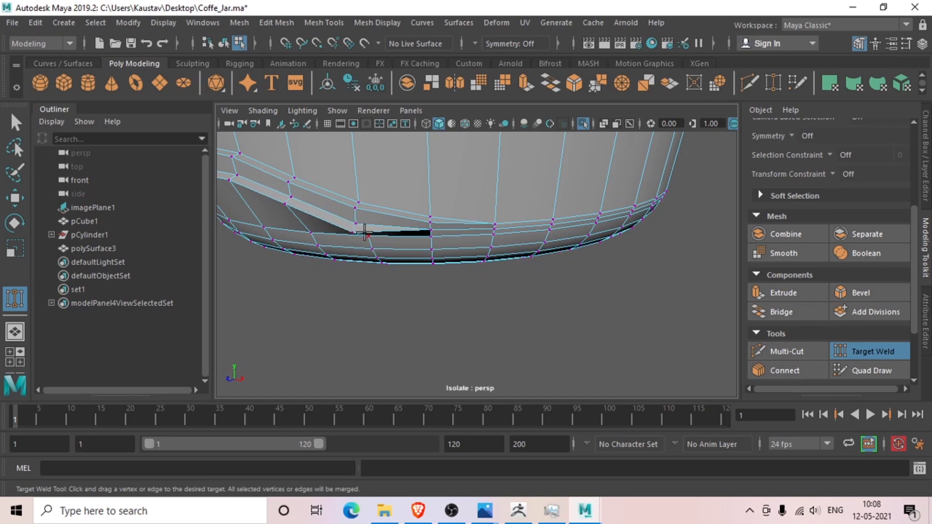
{"action": "left_click_drag", "start_coordinate": [352, 232], "coordinate": [356, 224]}
{"action": "scroll", "coordinate": [429, 295], "scroll_direction": "down", "scroll_amount": 3}
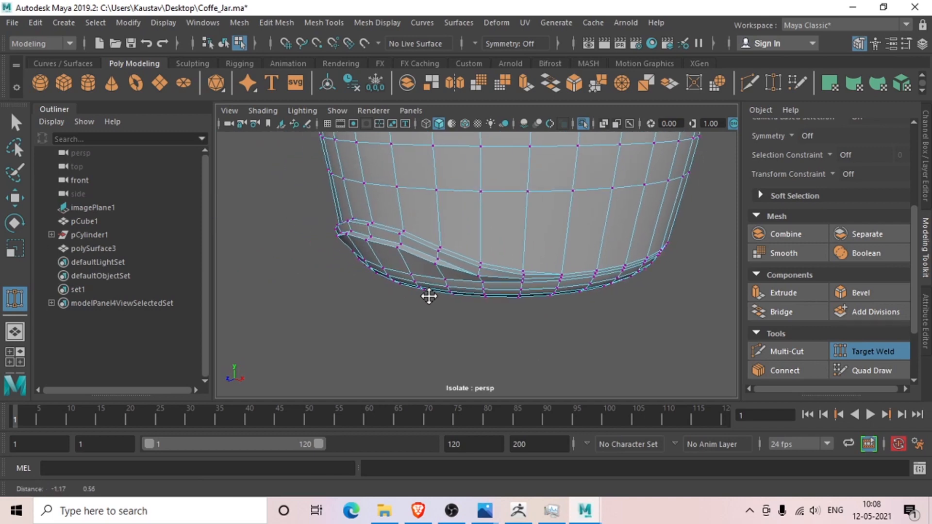
- Return to object mode, switch to the Move tool and select the welded jar body
{"action": "right_click_drag", "start_coordinate": [422, 134], "coordinate": [474, 179]}
{"action": "right_click_drag", "start_coordinate": [467, 113], "coordinate": [467, 114]}
{"action": "left_click", "coordinate": [283, 204]}
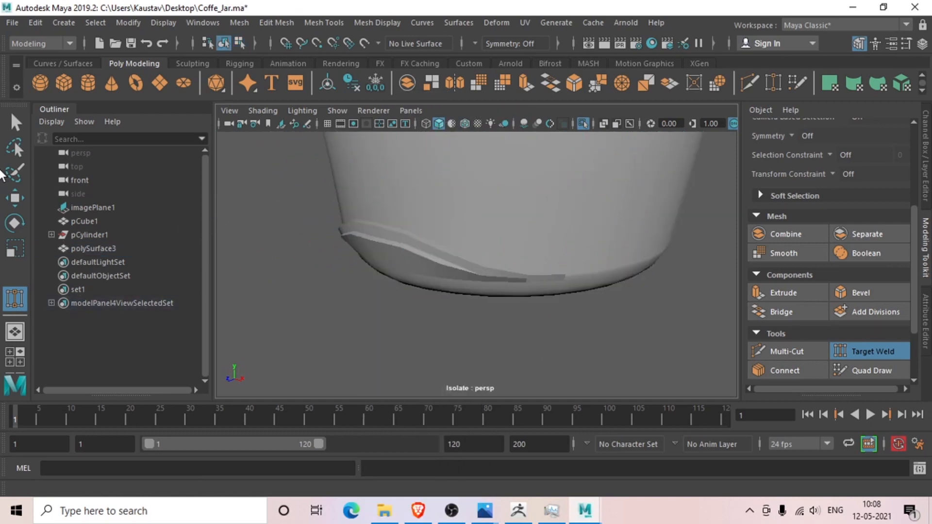
{"action": "left_click", "coordinate": [15, 198]}
{"action": "left_click", "coordinate": [424, 199]}
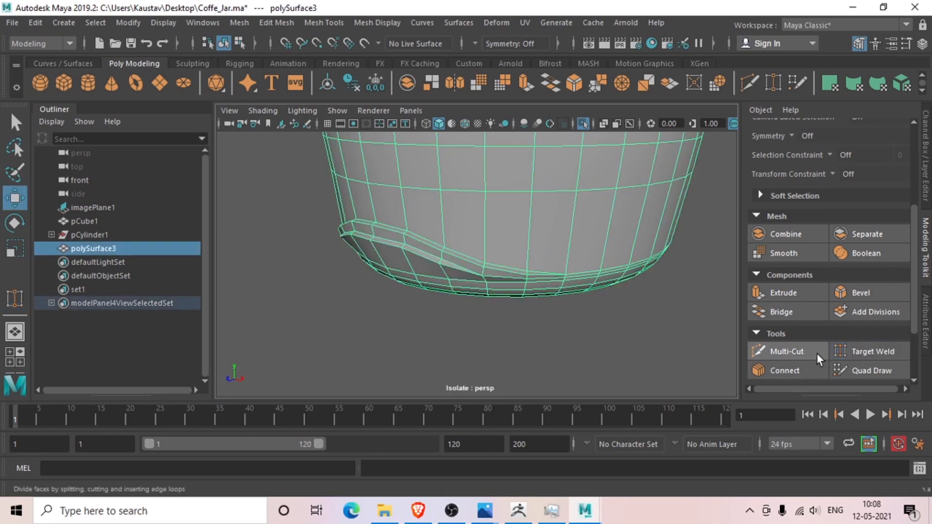
- Smooth the jar body with one division and check its base, body and neck
{"action": "left_click", "coordinate": [788, 253]}
{"action": "left_click", "coordinate": [572, 329]}
{"action": "scroll", "coordinate": [562, 311], "scroll_direction": "down", "scroll_amount": 2}
{"action": "middle_click_drag", "start_coordinate": [561, 311], "coordinate": [552, 352], "text": "alt"}
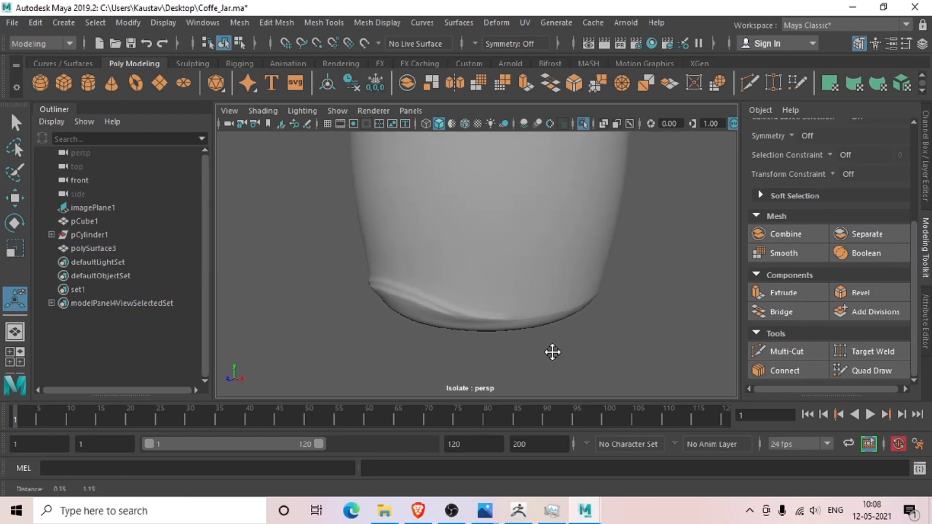
{"action": "left_click_drag", "start_coordinate": [552, 352], "coordinate": [540, 325], "text": "alt"}
{"action": "left_click", "coordinate": [535, 263]}
{"action": "scroll", "coordinate": [545, 301], "scroll_direction": "down", "scroll_amount": 4}
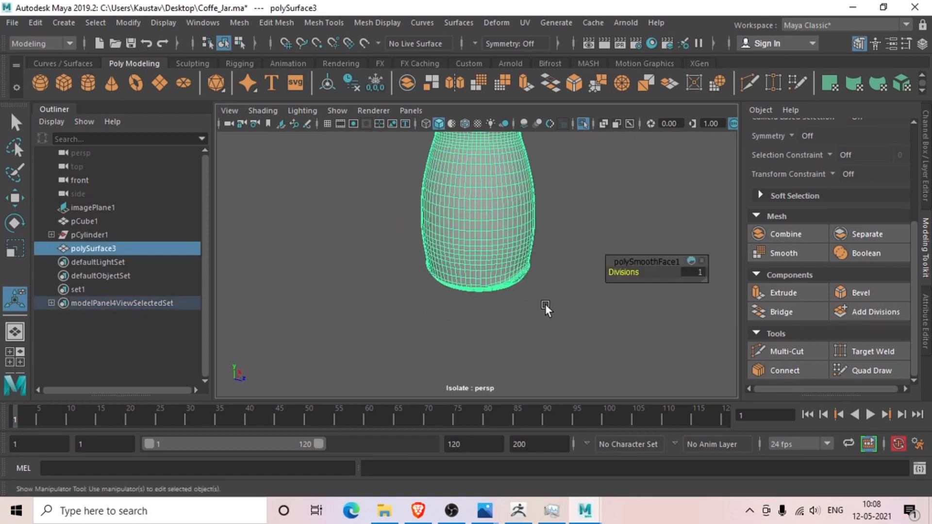
{"action": "middle_click_drag", "start_coordinate": [546, 304], "coordinate": [526, 379], "text": "alt"}
{"action": "left_click_drag", "start_coordinate": [492, 279], "coordinate": [474, 265], "text": "alt"}
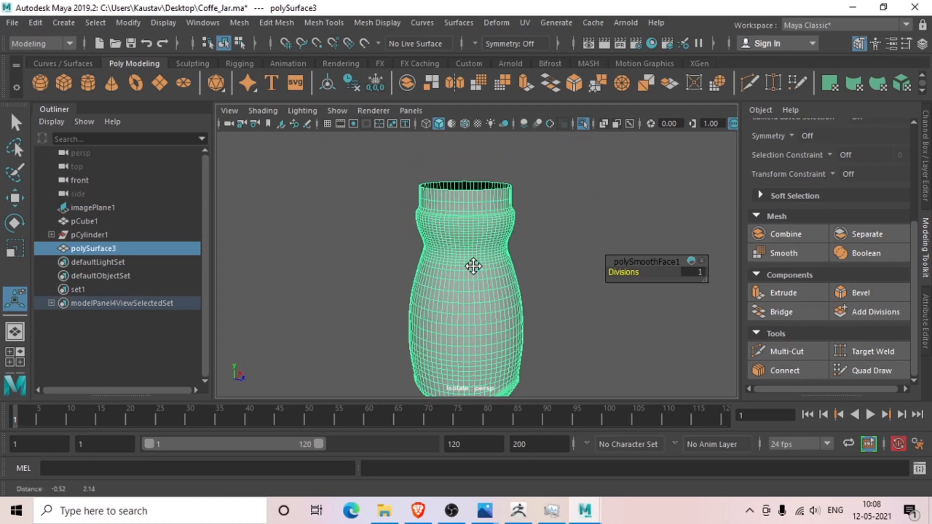
{"action": "scroll", "coordinate": [468, 252], "scroll_direction": "up", "scroll_amount": 3}
- Return the smoothed jar to object mode, select it and freeze its transformations
{"action": "right_click_drag", "start_coordinate": [476, 134], "coordinate": [504, 185]}
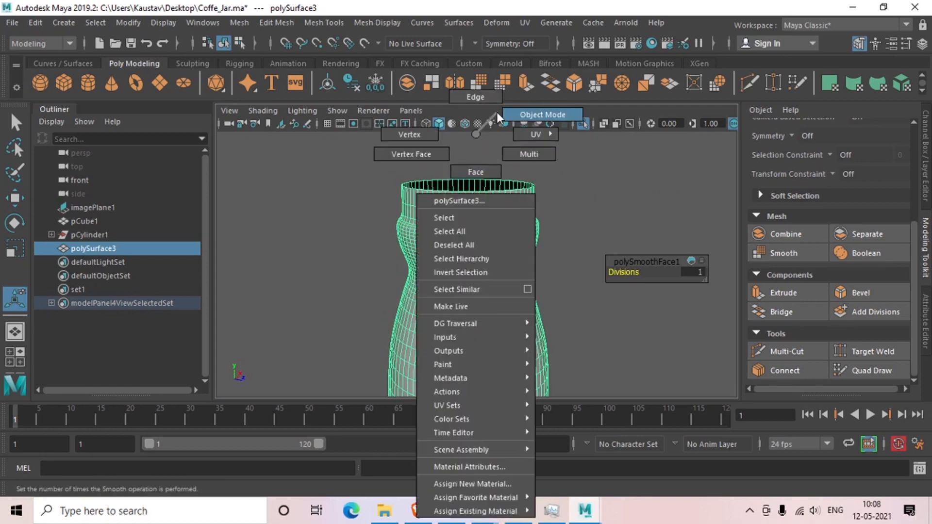
{"action": "right_click_drag", "start_coordinate": [496, 112], "coordinate": [496, 113]}
{"action": "scroll", "coordinate": [488, 211], "scroll_direction": "up", "scroll_amount": 3}
{"action": "scroll", "coordinate": [477, 220], "scroll_direction": "down", "scroll_amount": 3}
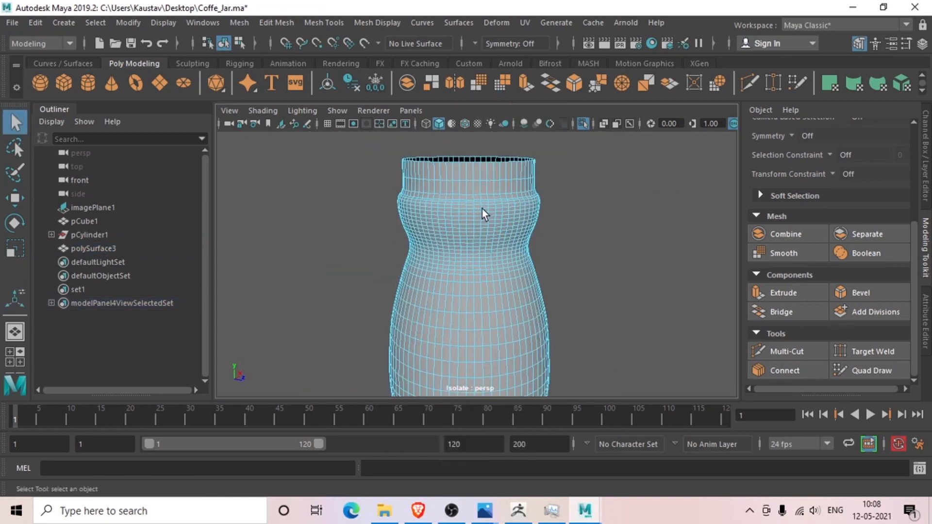
{"action": "left_click_drag", "start_coordinate": [482, 209], "coordinate": [478, 264], "text": "alt"}
{"action": "right_click_drag", "start_coordinate": [479, 136], "coordinate": [544, 117]}
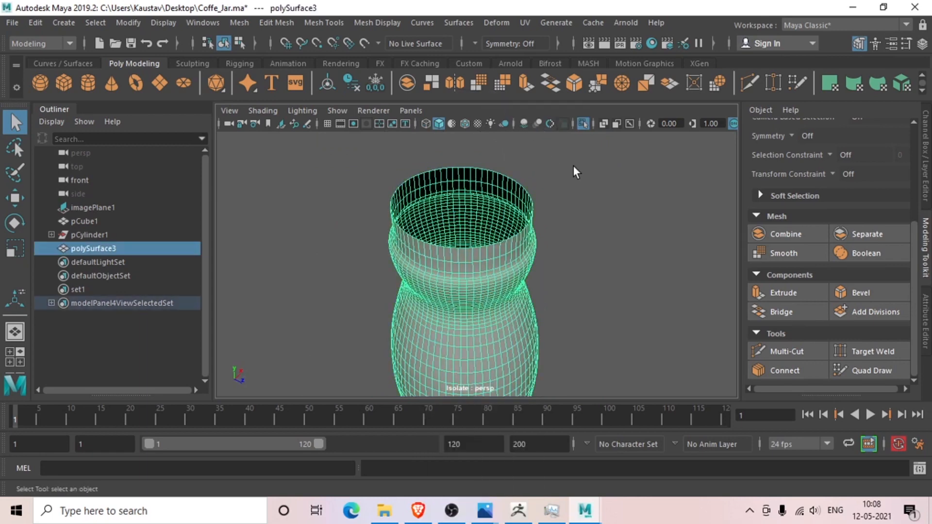
{"action": "left_click", "coordinate": [366, 78]}
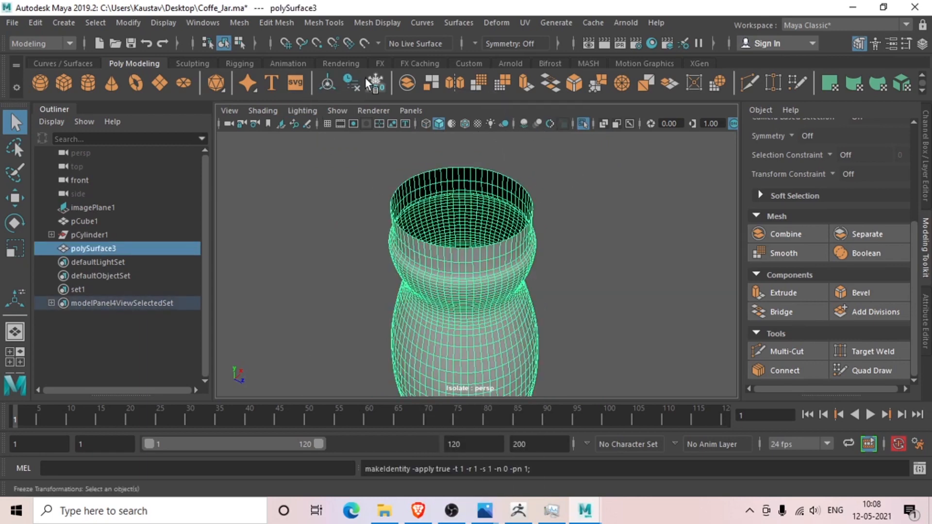
- Extrude all faces of the jar body with a thickness of 0.1 and inspect the neck and base
{"action": "key", "text": "ctrl+e"}
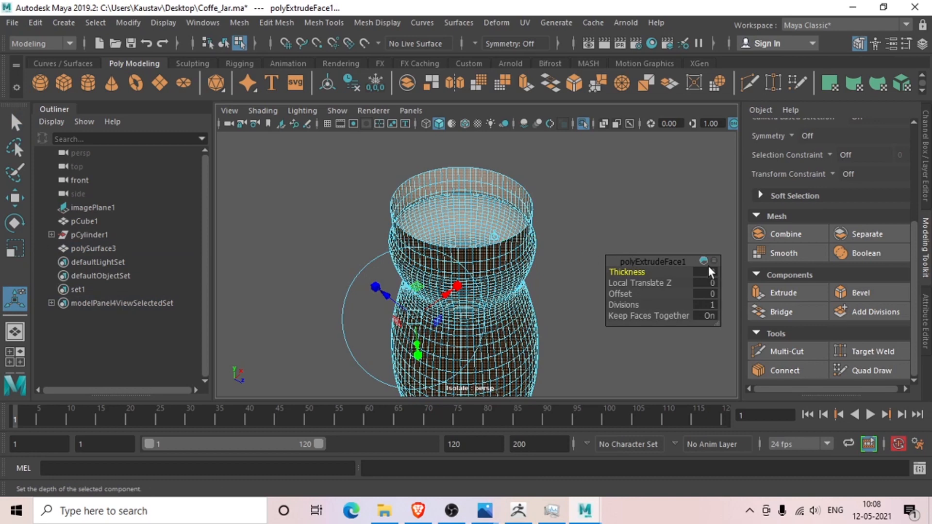
{"action": "type", "text": "0.1"}
{"action": "key", "text": "Return"}
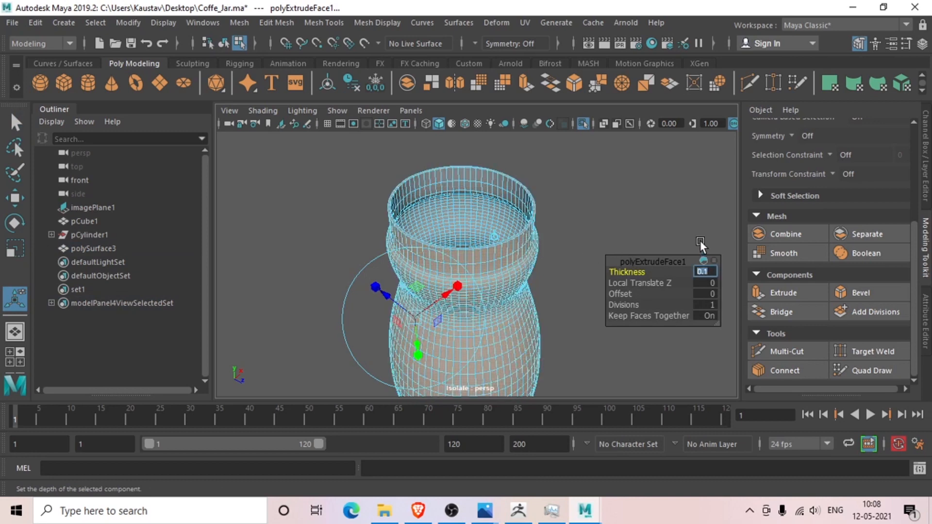
{"action": "scroll", "coordinate": [456, 254], "scroll_direction": "down", "scroll_amount": 3}
{"action": "left_click_drag", "start_coordinate": [462, 257], "coordinate": [440, 283], "text": "alt"}
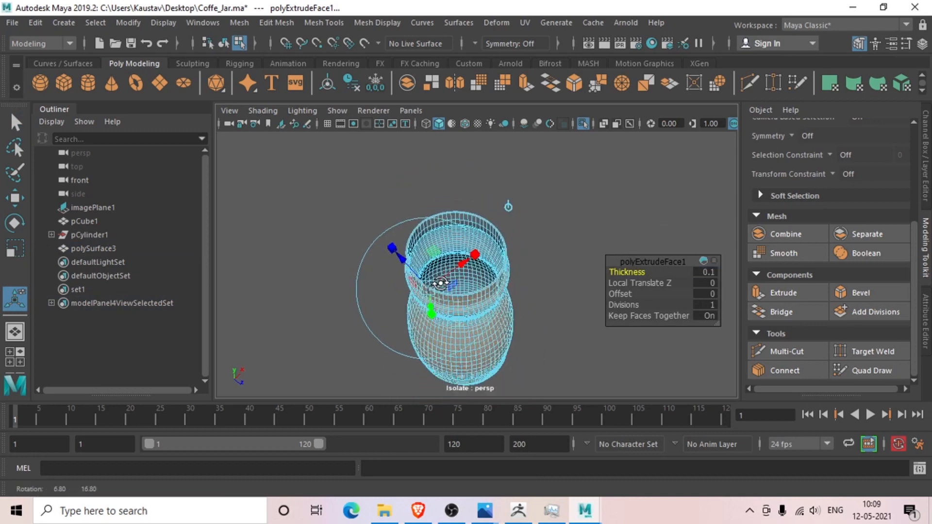
{"action": "scroll", "coordinate": [440, 281], "scroll_direction": "up", "scroll_amount": 5}
{"action": "middle_click_drag", "start_coordinate": [453, 261], "coordinate": [459, 241], "text": "alt"}
{"action": "left_click_drag", "start_coordinate": [458, 241], "coordinate": [479, 171], "text": "alt"}
{"action": "scroll", "coordinate": [497, 212], "scroll_direction": "up", "scroll_amount": 6}
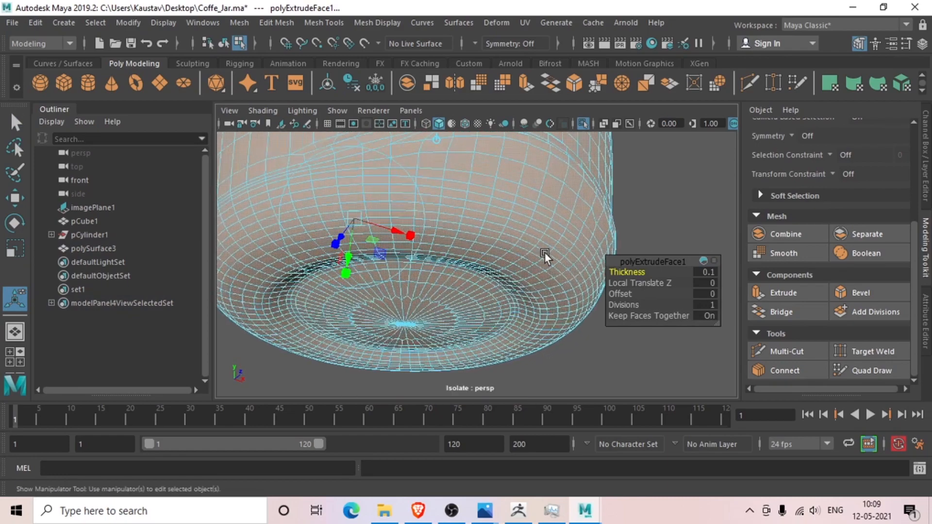
- Try an extrusion thickness of 0.2, inspect the wall and base, and undo the thickness change
{"action": "left_click_drag", "start_coordinate": [537, 279], "coordinate": [574, 313], "text": "alt"}
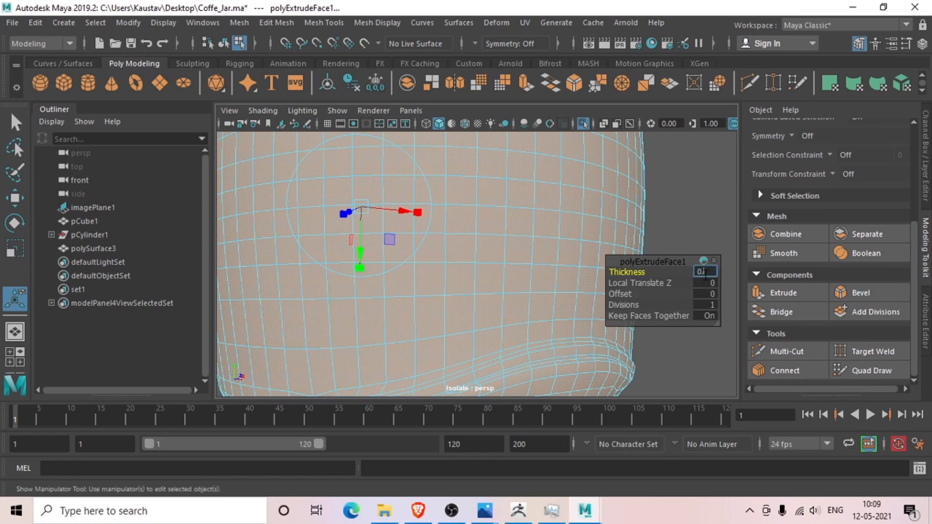
{"action": "type", "text": "1"}
{"action": "key", "text": "Return"}
{"action": "scroll", "coordinate": [483, 290], "scroll_direction": "down", "scroll_amount": 5}
{"action": "middle_click_drag", "start_coordinate": [483, 290], "coordinate": [487, 311], "text": "alt"}
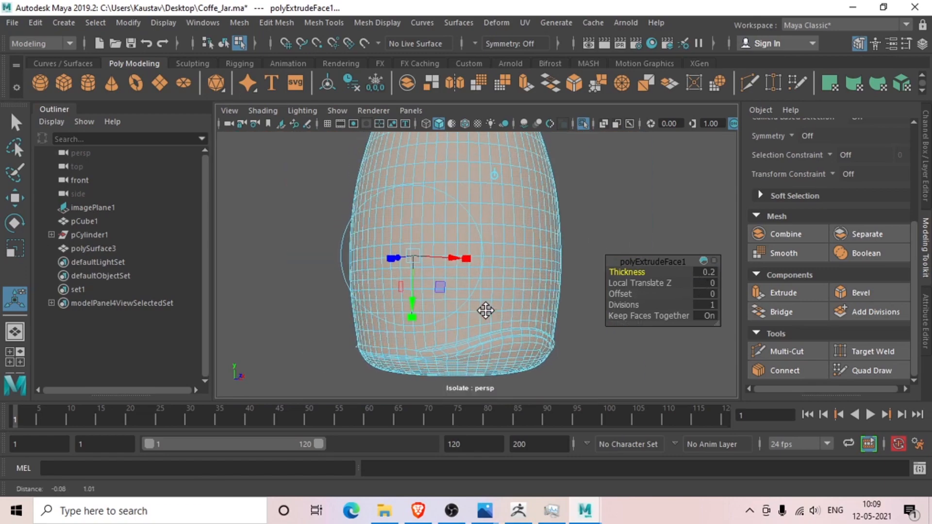
{"action": "left_click_drag", "start_coordinate": [488, 311], "coordinate": [495, 348], "text": "alt"}
{"action": "middle_click_drag", "start_coordinate": [499, 297], "coordinate": [518, 322], "text": "alt"}
{"action": "right_click_drag", "start_coordinate": [505, 303], "coordinate": [539, 318], "text": "alt"}
{"action": "scroll", "coordinate": [532, 281], "scroll_direction": "down", "scroll_amount": 3}
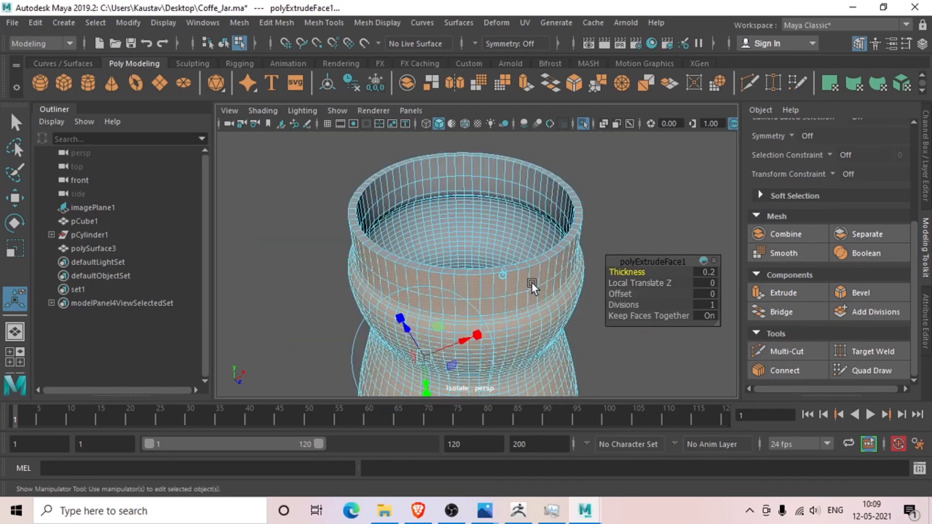
{"action": "left_click_drag", "start_coordinate": [532, 281], "coordinate": [511, 247], "text": "alt"}
{"action": "middle_click_drag", "start_coordinate": [510, 247], "coordinate": [510, 226], "text": "alt"}
{"action": "right_click_drag", "start_coordinate": [496, 247], "coordinate": [656, 317], "text": "alt"}
{"action": "left_click_drag", "start_coordinate": [549, 311], "coordinate": [522, 316], "text": "alt"}
{"action": "key", "text": "ctrl+z"}
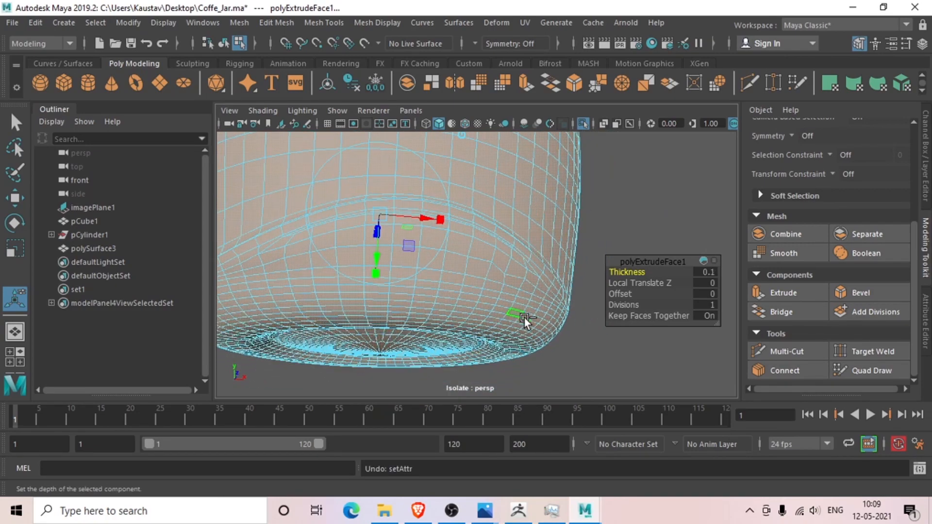
- Return to object mode, deselect the jar and examine the thickened wall from the arched base up to the open rim
{"action": "middle_click_drag", "start_coordinate": [507, 303], "coordinate": [540, 314], "text": "alt"}
{"action": "left_click_drag", "start_coordinate": [540, 314], "coordinate": [516, 338], "text": "alt"}
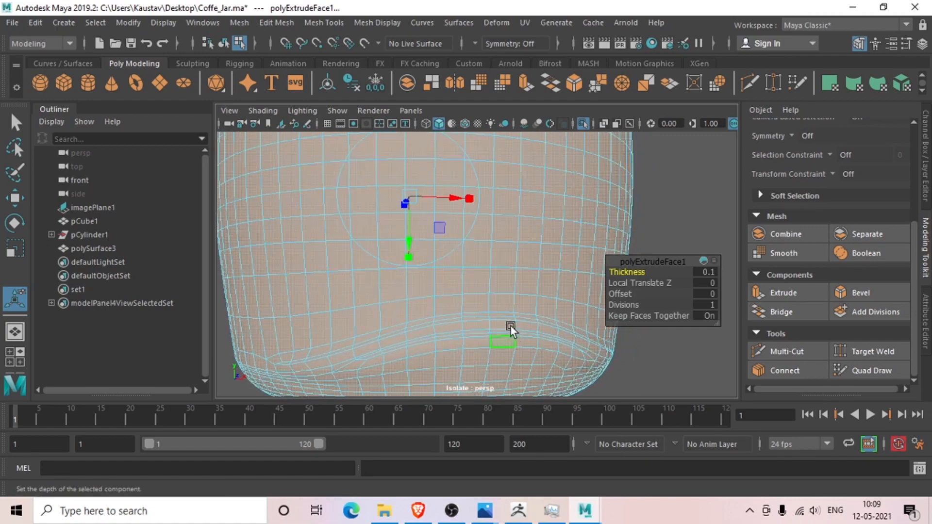
{"action": "right_click_drag", "start_coordinate": [511, 137], "coordinate": [585, 127]}
{"action": "left_click", "coordinate": [651, 169]}
{"action": "scroll", "coordinate": [593, 238], "scroll_direction": "down", "scroll_amount": 3}
{"action": "middle_click_drag", "start_coordinate": [590, 243], "coordinate": [578, 302], "text": "alt"}
{"action": "scroll", "coordinate": [558, 258], "scroll_direction": "down", "scroll_amount": 5}
{"action": "middle_click_drag", "start_coordinate": [524, 228], "coordinate": [524, 294], "text": "alt"}
{"action": "left_click_drag", "start_coordinate": [524, 294], "coordinate": [489, 348], "text": "alt"}
{"action": "scroll", "coordinate": [490, 340], "scroll_direction": "up", "scroll_amount": 5}
{"action": "middle_click_drag", "start_coordinate": [487, 316], "coordinate": [490, 333], "text": "alt"}
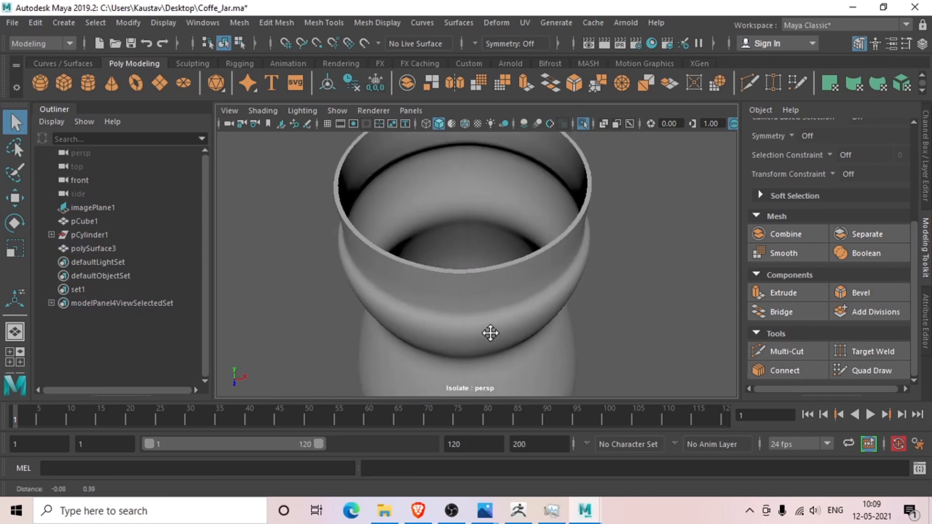
{"action": "scroll", "coordinate": [491, 333], "scroll_direction": "up", "scroll_amount": 3}
- Bevel the edge loops of the jar's open rim with a fraction of 0.6 and 2 segments
{"action": "left_click", "coordinate": [554, 331]}
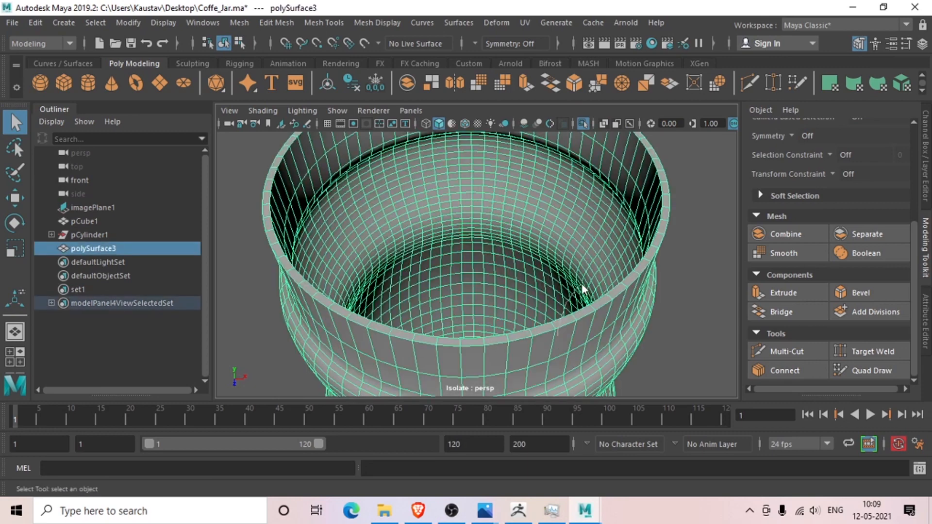
{"action": "right_click_drag", "start_coordinate": [557, 135], "coordinate": [558, 171]}
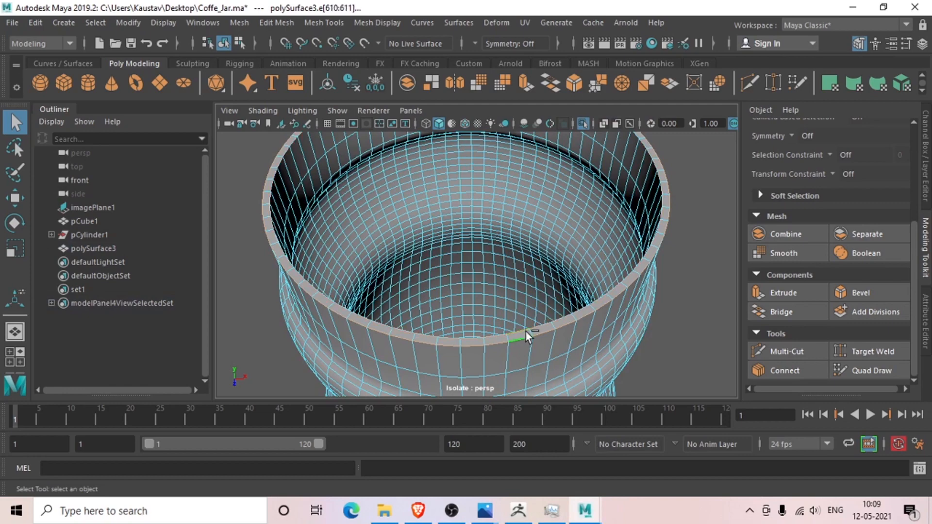
{"action": "key", "text": "ctrl+b"}
{"action": "right_click_drag", "start_coordinate": [525, 331], "coordinate": [573, 340], "text": "alt"}
{"action": "middle_click_drag", "start_coordinate": [572, 339], "coordinate": [591, 287], "text": "alt"}
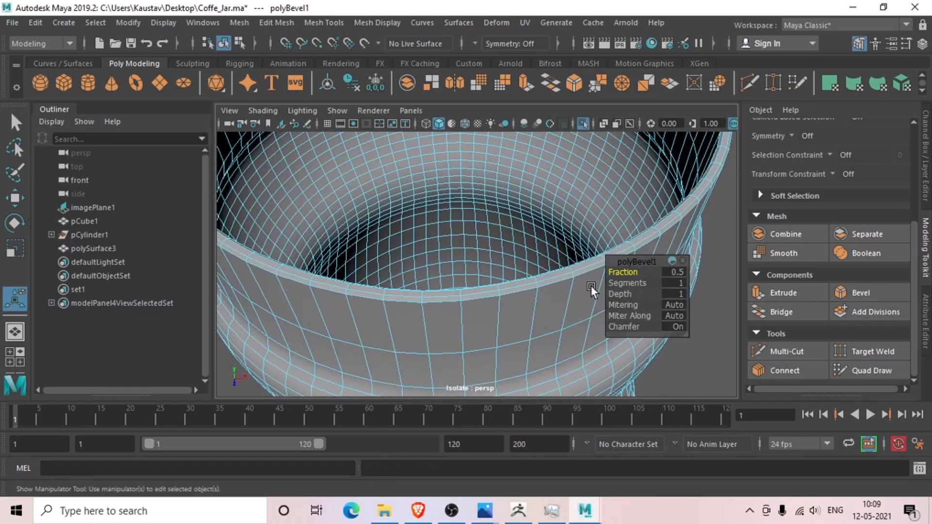
{"action": "left_click_drag", "start_coordinate": [625, 273], "coordinate": [634, 283]}
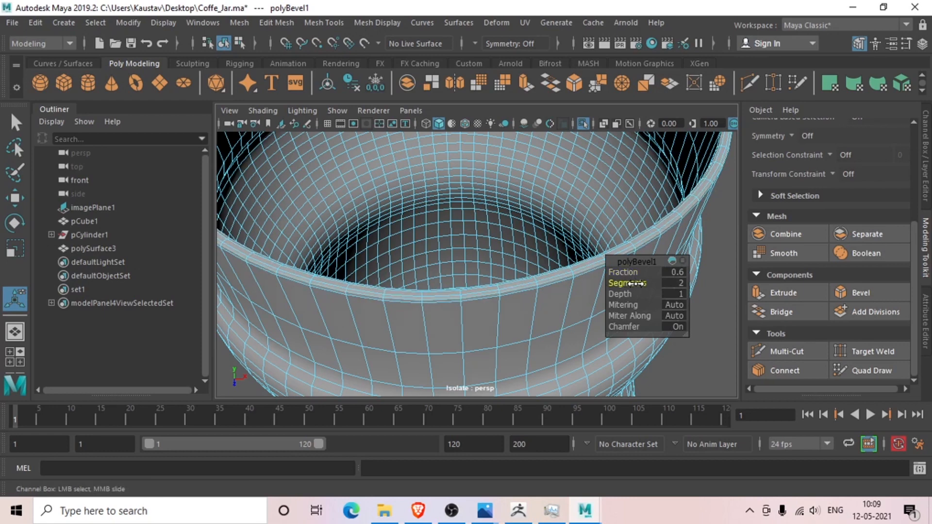
- Return to object mode and select the jar body with the beveled rim
{"action": "scroll", "coordinate": [496, 297], "scroll_direction": "down", "scroll_amount": 3}
{"action": "right_click_drag", "start_coordinate": [496, 132], "coordinate": [558, 115]}
{"action": "scroll", "coordinate": [535, 296], "scroll_direction": "down", "scroll_amount": 5}
{"action": "scroll", "coordinate": [535, 296], "scroll_direction": "down", "scroll_amount": 3}
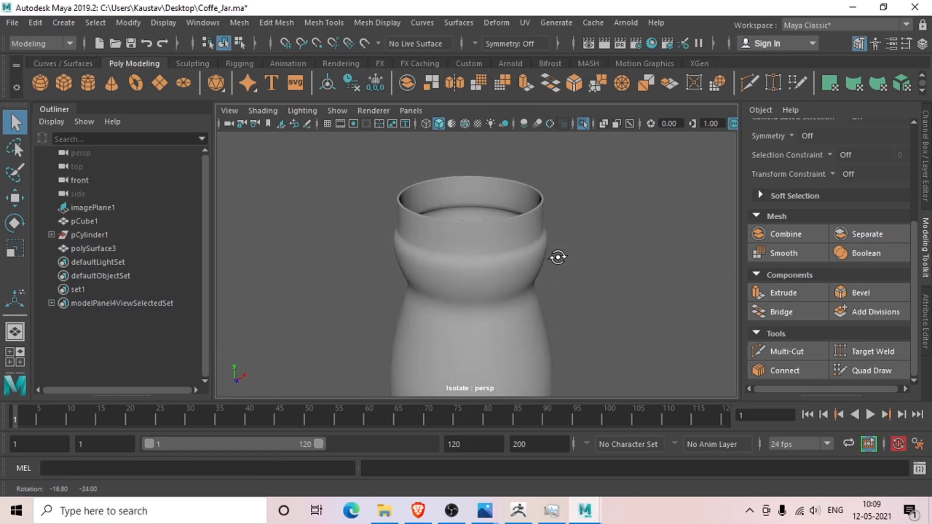
{"action": "left_click_drag", "start_coordinate": [558, 256], "coordinate": [520, 238], "text": "alt"}
{"action": "left_click", "coordinate": [497, 262]}
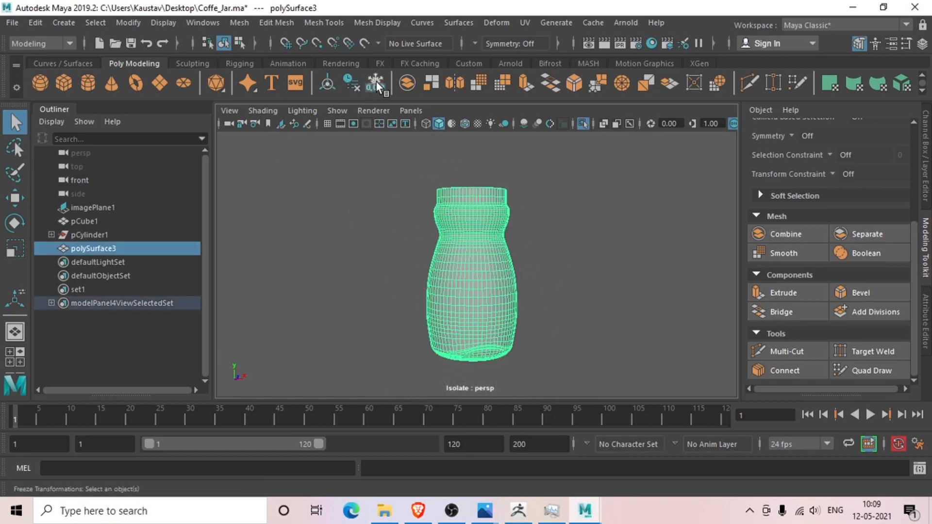
- Examine the finished jar body around its arched base, sides and neck
{"action": "left_click", "coordinate": [558, 331]}
{"action": "scroll", "coordinate": [517, 323], "scroll_direction": "up", "scroll_amount": 5}
{"action": "middle_click_drag", "start_coordinate": [517, 323], "coordinate": [520, 238], "text": "alt"}
{"action": "left_click_drag", "start_coordinate": [535, 285], "coordinate": [478, 265], "text": "alt"}
{"action": "left_click", "coordinate": [491, 267]}
{"action": "middle_click_drag", "start_coordinate": [516, 281], "coordinate": [524, 299], "text": "alt"}
{"action": "left_click_drag", "start_coordinate": [524, 299], "coordinate": [350, 306], "text": "alt"}
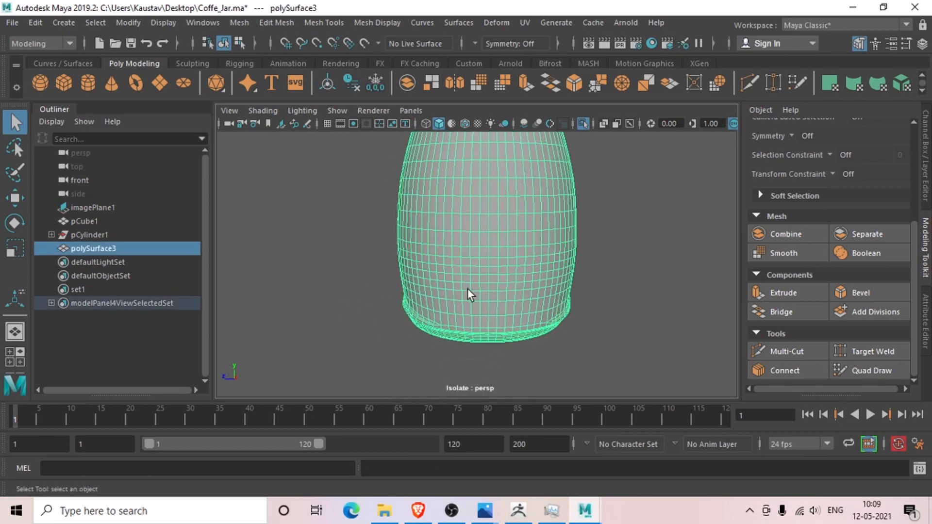
{"action": "scroll", "coordinate": [484, 283], "scroll_direction": "up", "scroll_amount": 3}
{"action": "middle_click_drag", "start_coordinate": [467, 289], "coordinate": [486, 362], "text": "alt"}
{"action": "scroll", "coordinate": [501, 246], "scroll_direction": "down", "scroll_amount": 3}
{"action": "middle_click_drag", "start_coordinate": [506, 254], "coordinate": [504, 295], "text": "alt"}
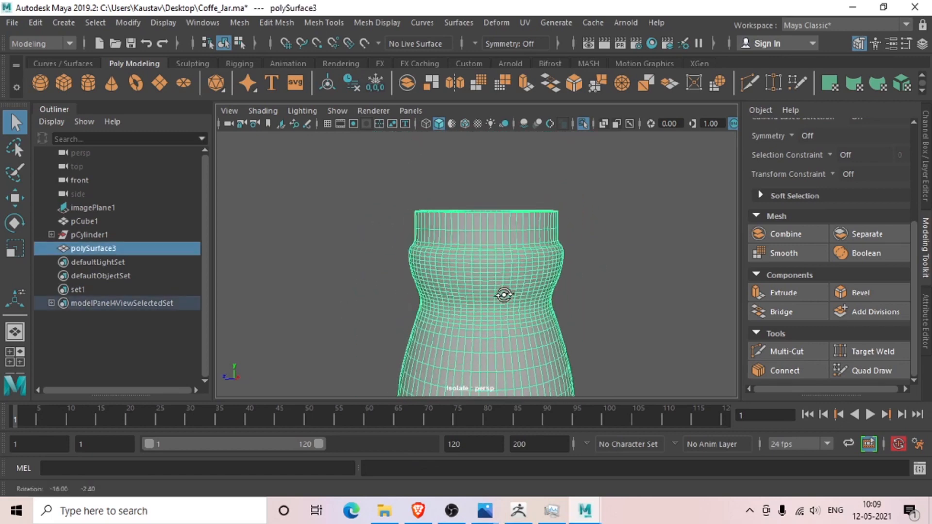
{"action": "left_click_drag", "start_coordinate": [503, 294], "coordinate": [509, 297], "text": "alt"}
- Save the scene and switch to OBS Studio
{"action": "key", "text": "ctrl+s"}
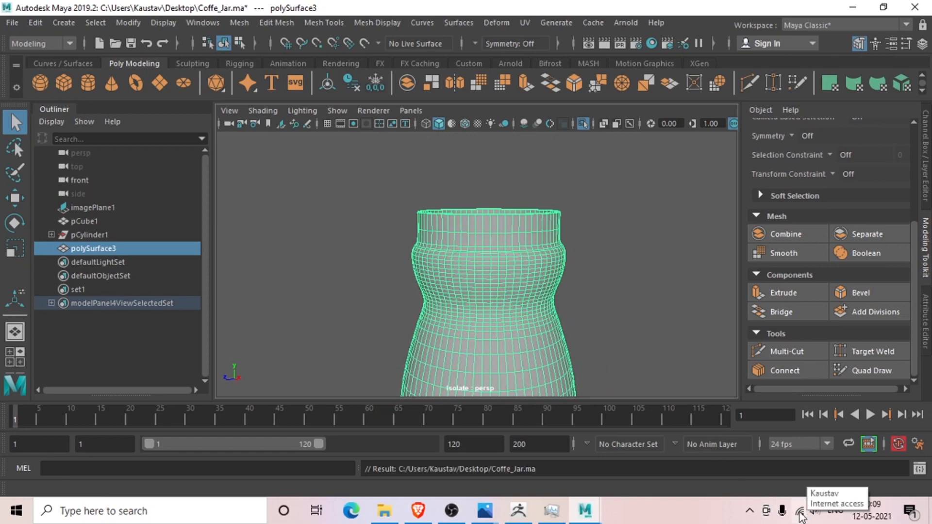
{"action": "left_click", "coordinate": [452, 510]}
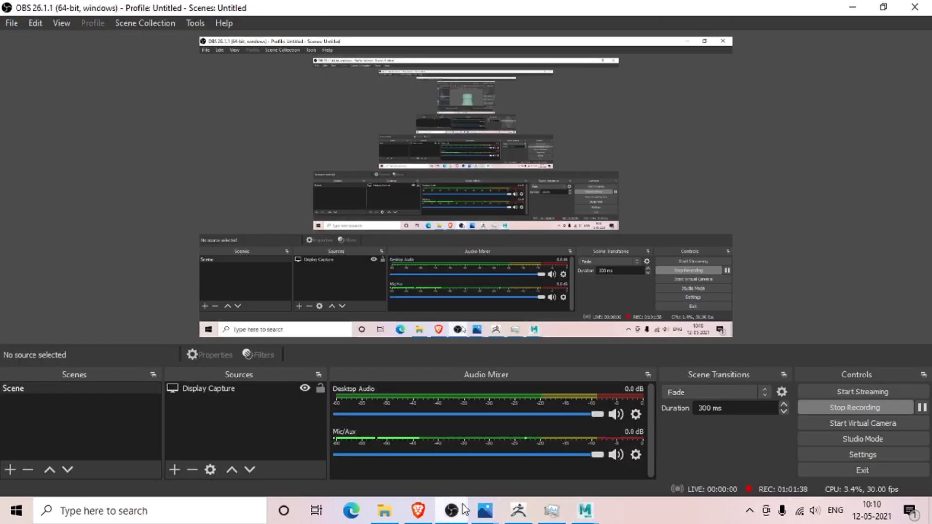
{"action": "left_click", "coordinate": [856, 408]}
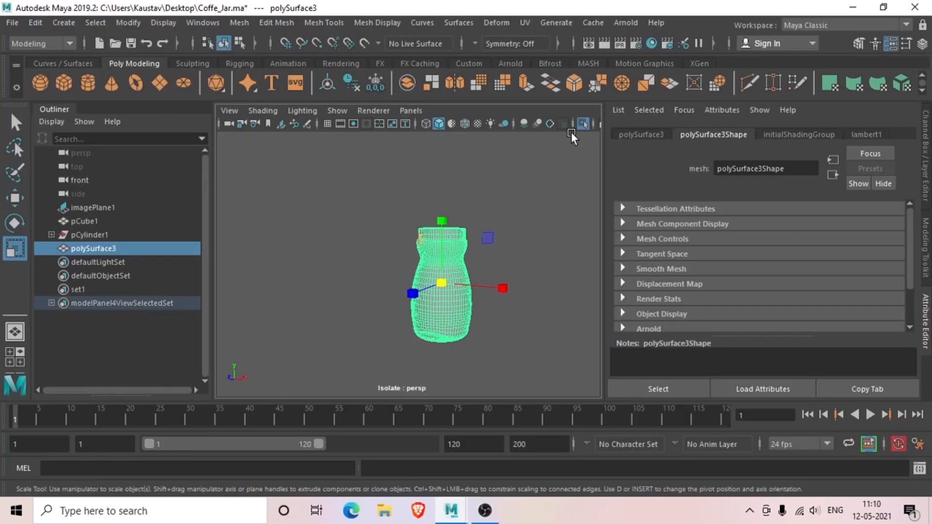
- Turn off the isolated display of the jar body and select the lid in the front view over the reference image
{"action": "left_click", "coordinate": [583, 123]}
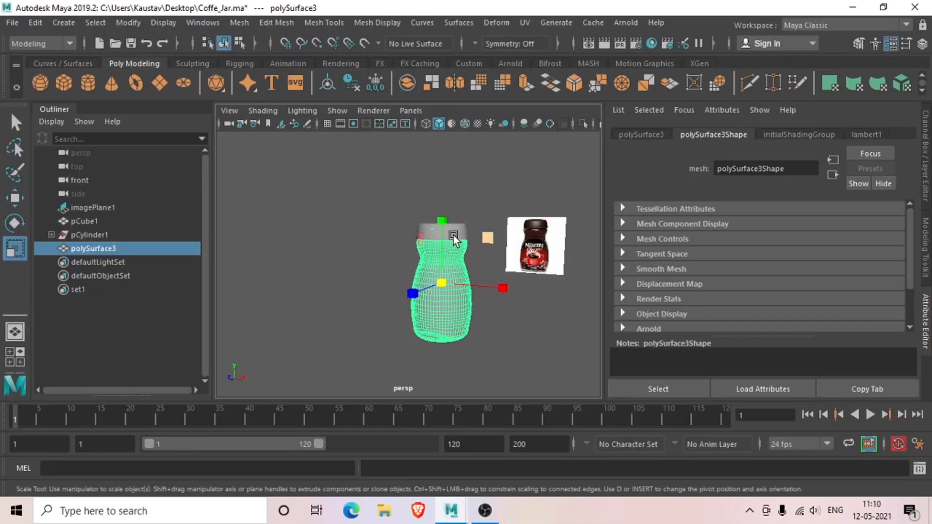
{"action": "scroll", "coordinate": [453, 234], "scroll_direction": "up", "scroll_amount": 5}
{"action": "left_click_drag", "start_coordinate": [452, 232], "coordinate": [416, 174], "text": "alt"}
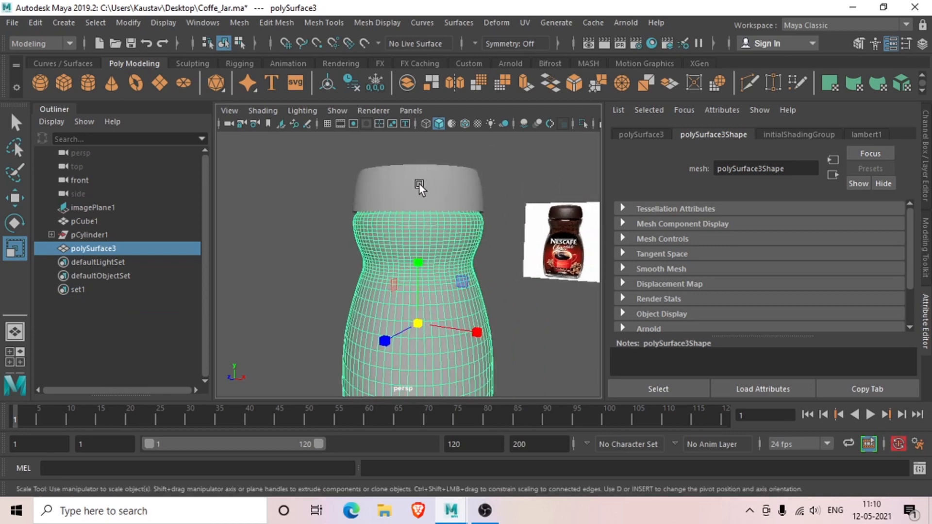
{"action": "left_click", "coordinate": [425, 183]}
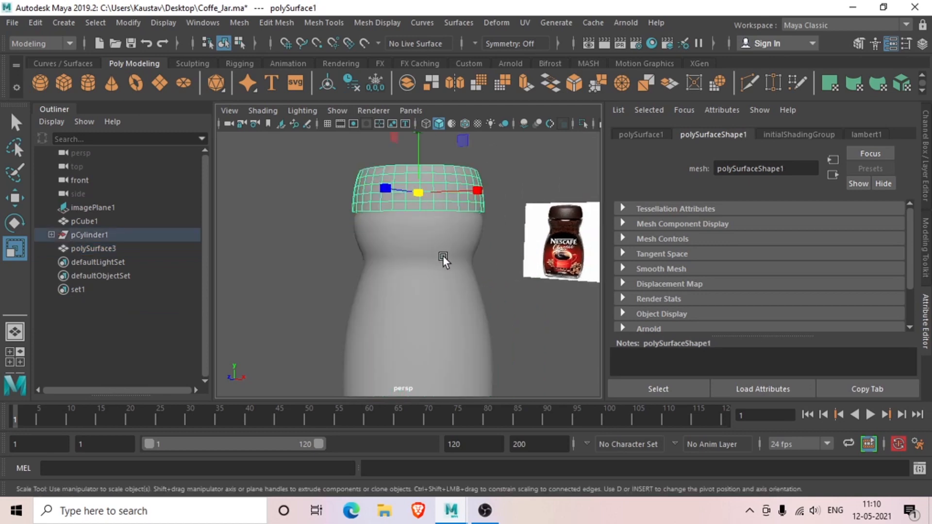
{"action": "key", "text": "space"}
{"action": "key", "text": "space"}
{"action": "scroll", "coordinate": [381, 284], "scroll_direction": "up", "scroll_amount": 6}
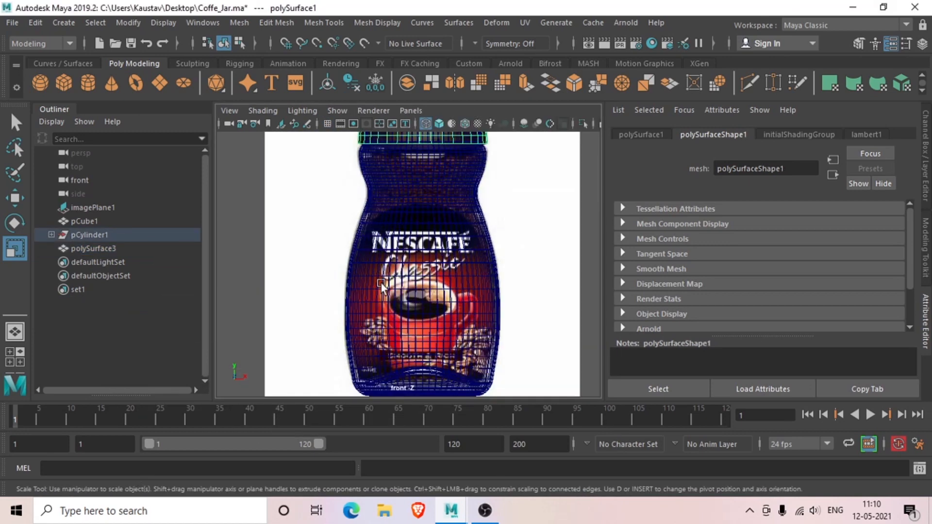
{"action": "scroll", "coordinate": [415, 284], "scroll_direction": "up", "scroll_amount": 5}
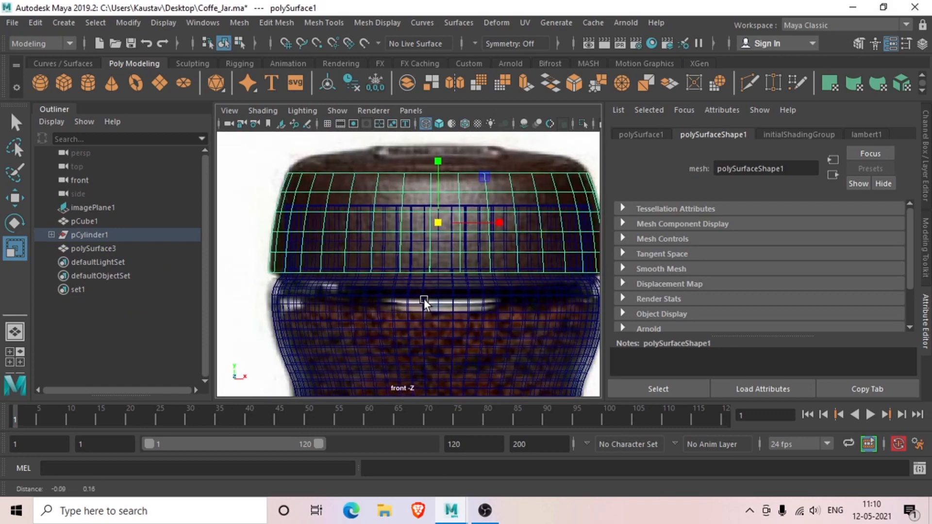
{"action": "middle_click_drag", "start_coordinate": [415, 275], "coordinate": [423, 319], "text": "alt"}
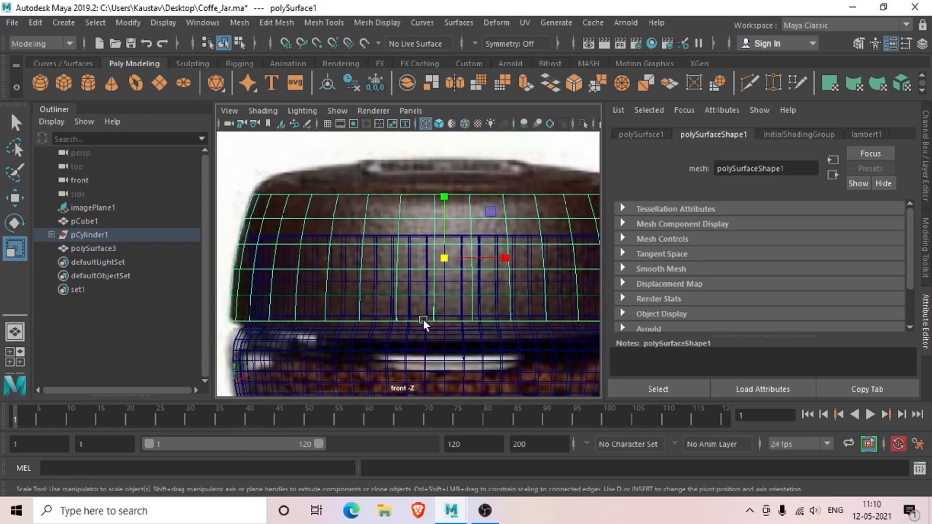
{"action": "middle_click_drag", "start_coordinate": [326, 241], "coordinate": [308, 268], "text": "alt"}
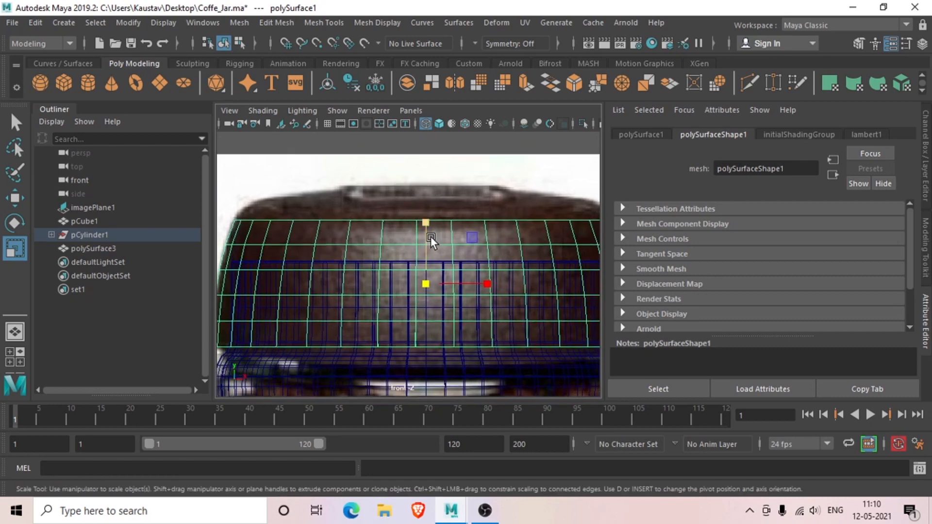
- Using soft selection, raise the lid's top row of vertices and scale it slightly inward to match the reference image
{"action": "right_click_drag", "start_coordinate": [445, 220], "coordinate": [400, 197]}
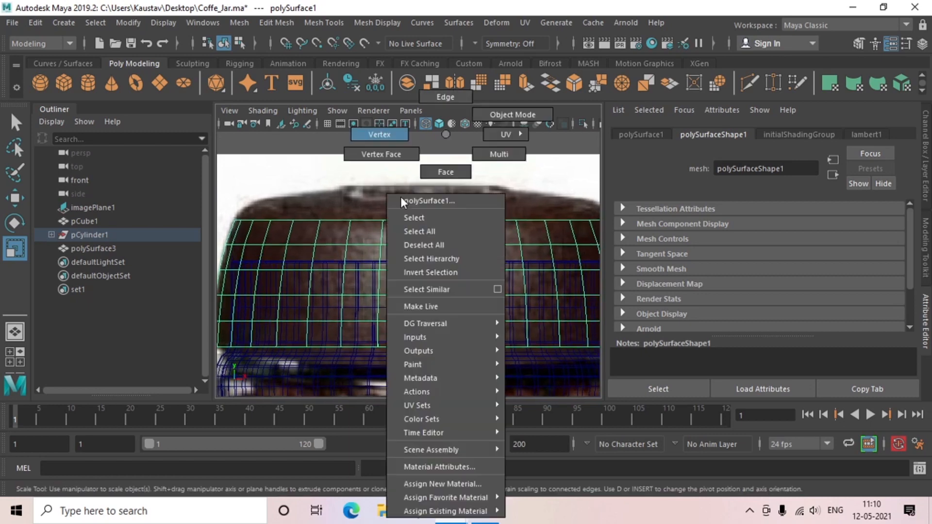
{"action": "right_click_drag", "start_coordinate": [404, 124], "coordinate": [403, 124]}
{"action": "scroll", "coordinate": [325, 200], "scroll_direction": "down", "scroll_amount": 3}
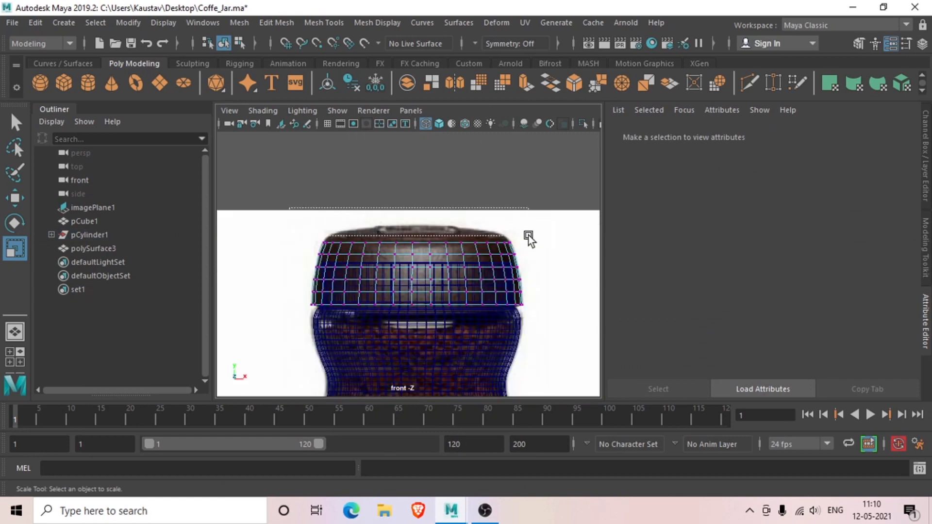
{"action": "left_click_drag", "start_coordinate": [533, 244], "coordinate": [309, 236]}
{"action": "scroll", "coordinate": [447, 270], "scroll_direction": "up", "scroll_amount": 4}
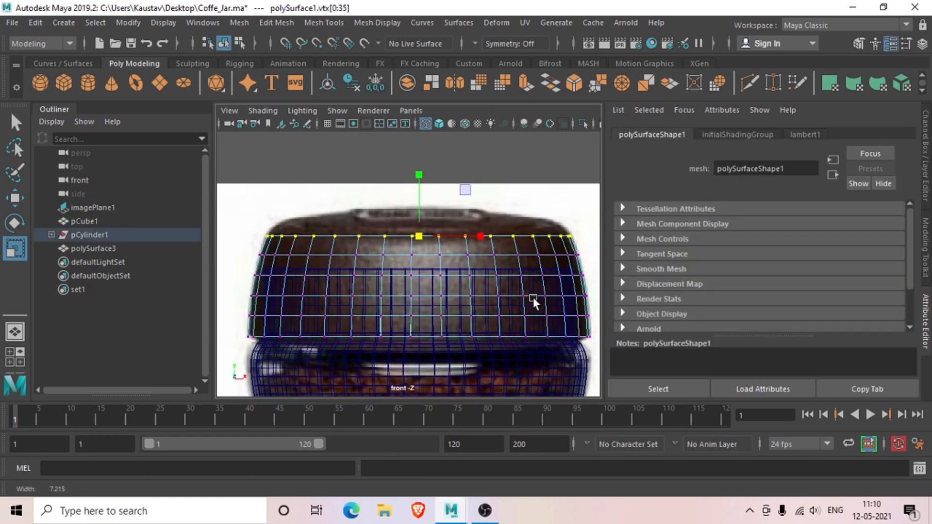
{"action": "key", "text": "b"}
{"action": "left_click_drag", "start_coordinate": [505, 271], "coordinate": [513, 270]}
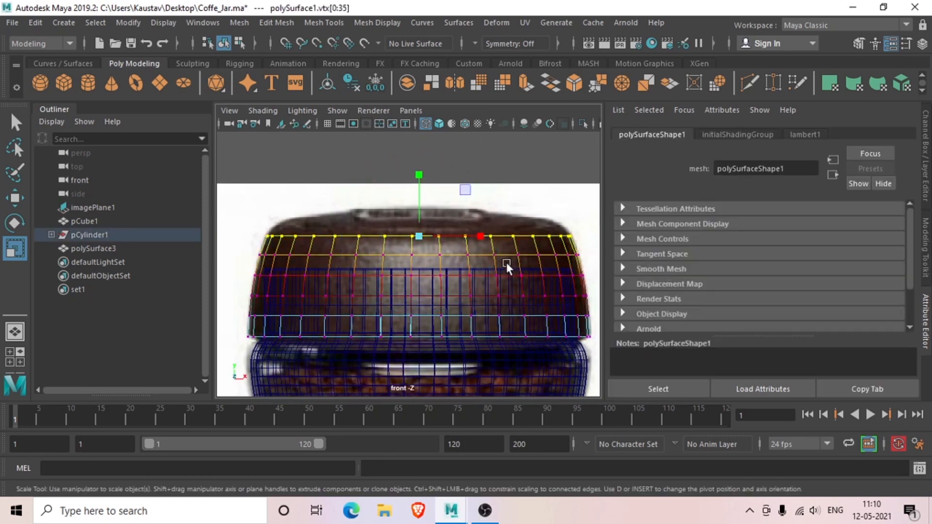
{"action": "key", "text": "w"}
{"action": "left_click_drag", "start_coordinate": [418, 174], "coordinate": [418, 165]}
{"action": "key", "text": "r"}
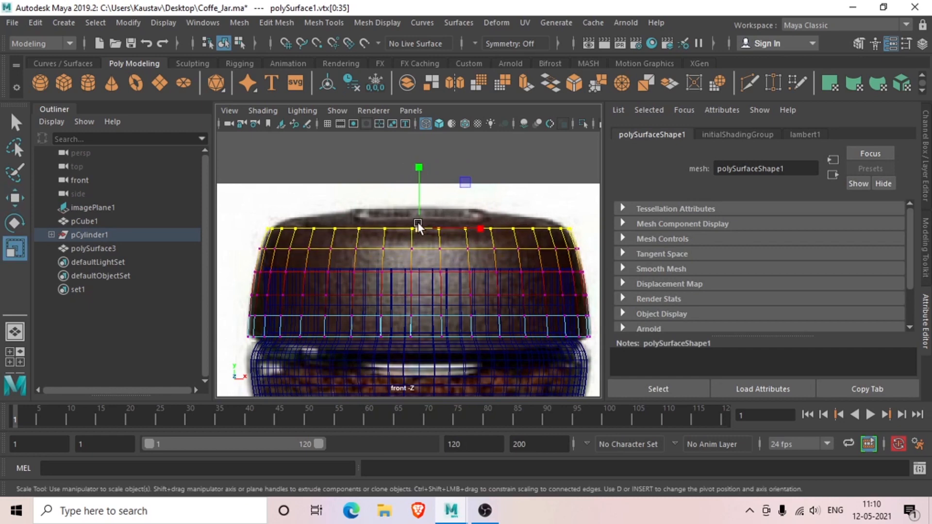
{"action": "left_click_drag", "start_coordinate": [418, 222], "coordinate": [413, 225]}
{"action": "middle_click_drag", "start_coordinate": [421, 248], "coordinate": [419, 275], "text": "alt"}
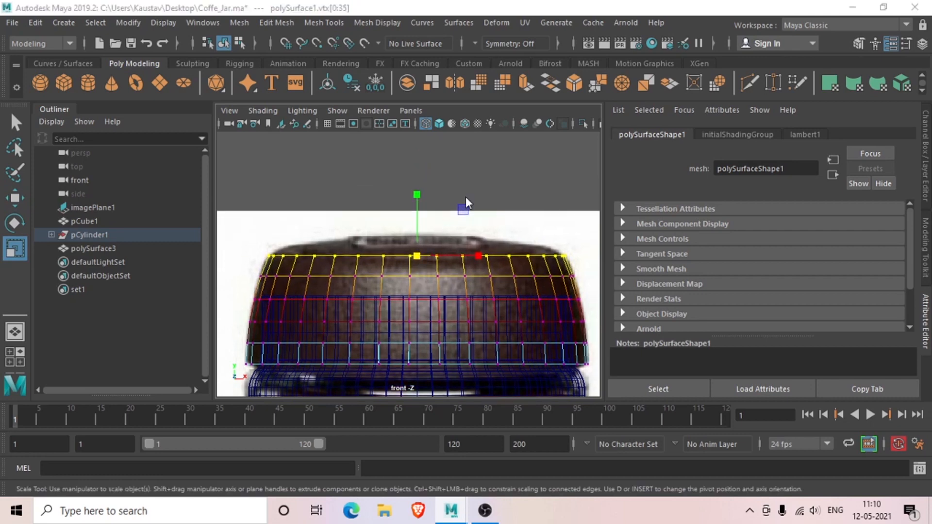
- Select only the centre vertex of the lid's top and raise it to the top of the reference lid
{"action": "key", "text": "space"}
{"action": "key", "text": "space"}
{"action": "left_click_drag", "start_coordinate": [466, 224], "coordinate": [458, 281], "text": "alt"}
{"action": "scroll", "coordinate": [458, 280], "scroll_direction": "up", "scroll_amount": 8}
{"action": "middle_click_drag", "start_coordinate": [440, 248], "coordinate": [461, 275], "text": "alt"}
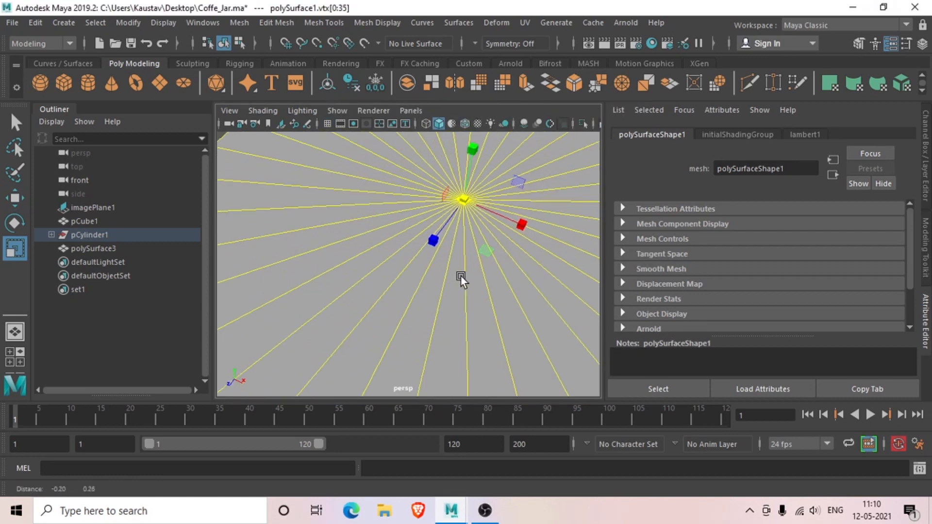
{"action": "scroll", "coordinate": [457, 250], "scroll_direction": "down", "scroll_amount": 6}
{"action": "right_click_drag", "start_coordinate": [460, 246], "coordinate": [385, 134]}
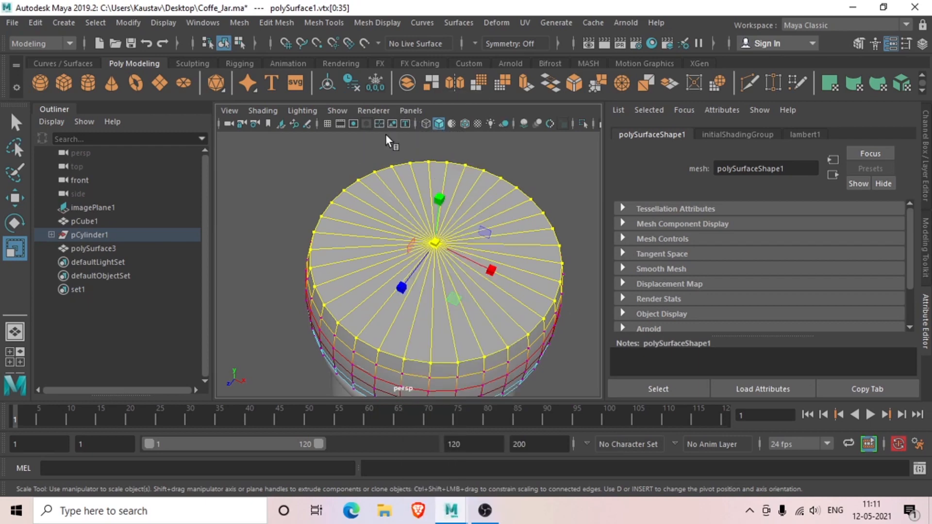
{"action": "left_click", "coordinate": [386, 134]}
{"action": "key", "text": "space"}
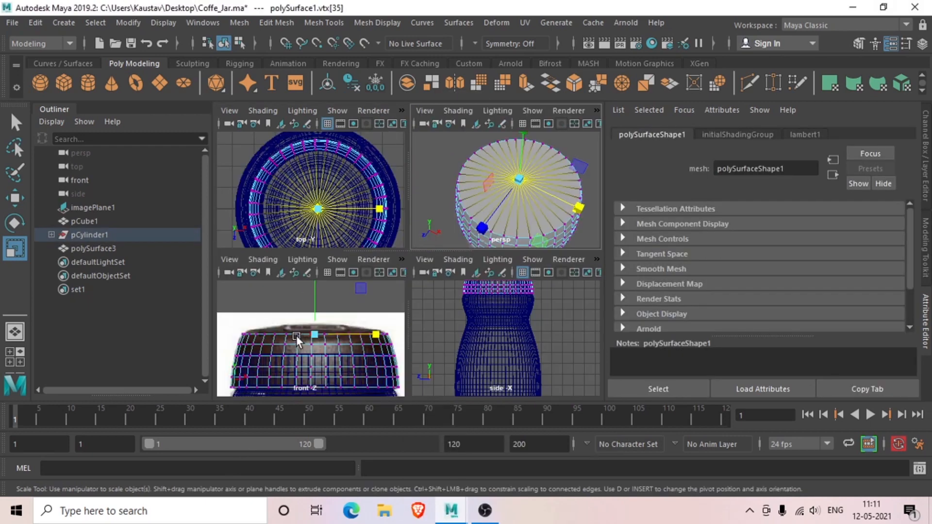
{"action": "key", "text": "space"}
{"action": "scroll", "coordinate": [386, 286], "scroll_direction": "up", "scroll_amount": 5}
{"action": "key", "text": "w"}
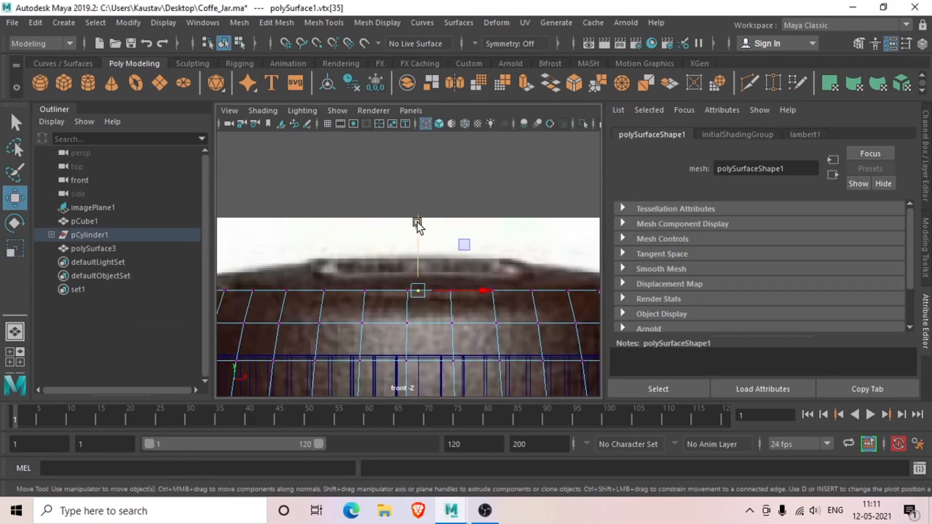
{"action": "left_click_drag", "start_coordinate": [418, 223], "coordinate": [419, 192]}
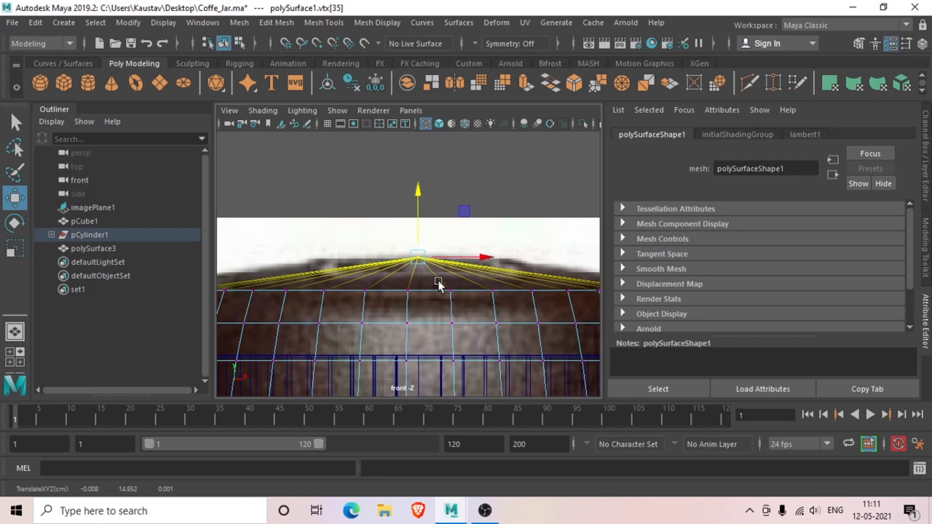
{"action": "mouse_move", "coordinate": [439, 281]}
{"action": "middle_mouse_down", "text": "alt"}
{"action": "mouse_move", "coordinate": [485, 281]}
{"action": "mouse_move", "coordinate": [439, 290]}
{"action": "middle_mouse_up", "text": "alt"}
- Bevel the edge loop around the lid's top rim with a fraction of 0.5 and 3 segments
{"action": "right_click", "coordinate": [440, 235]}
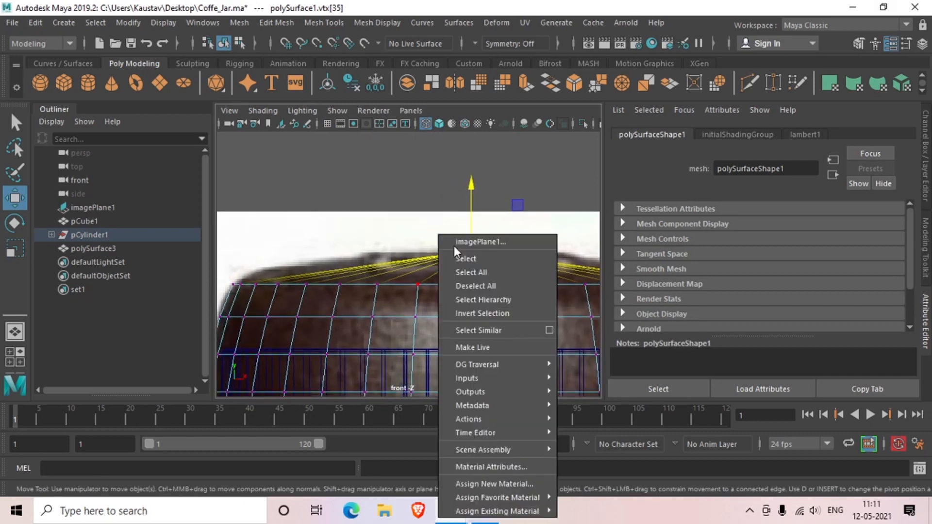
{"action": "right_click_drag", "start_coordinate": [460, 251], "coordinate": [450, 102]}
{"action": "double_click", "coordinate": [435, 286]}
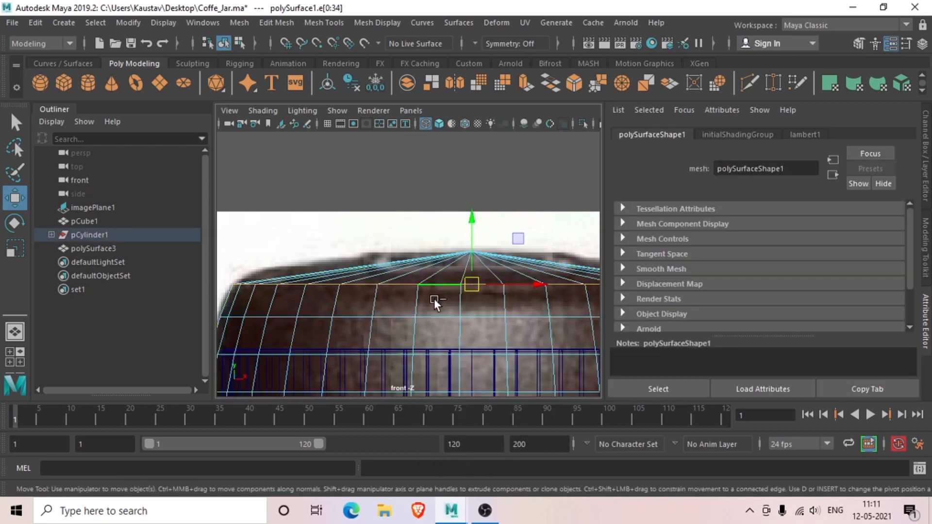
{"action": "key", "text": "ctrl+b"}
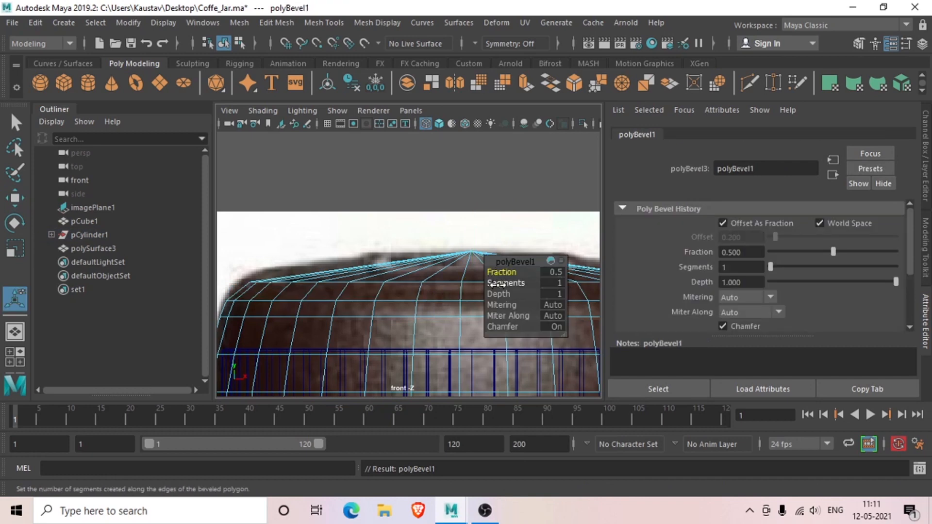
{"action": "left_click_drag", "start_coordinate": [498, 285], "coordinate": [508, 287]}
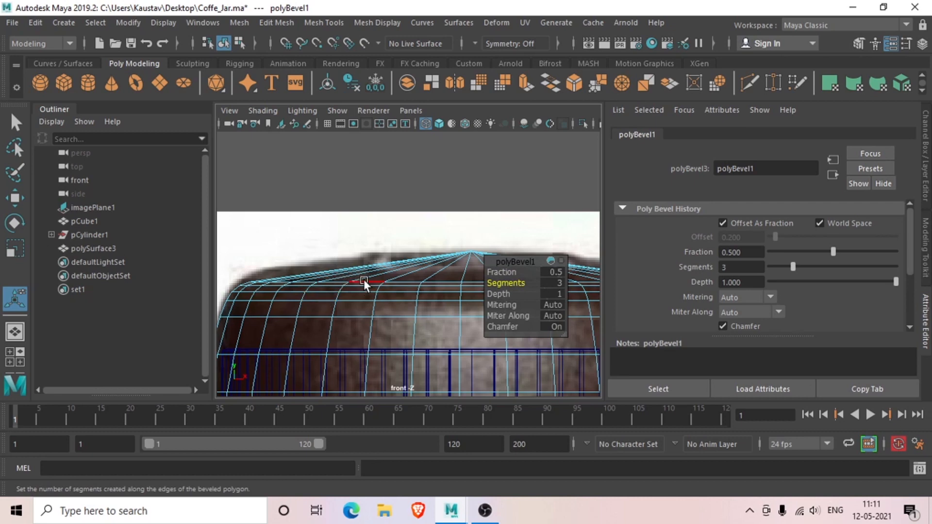
- Bevel the innermost edge loop on the lid's top with a fraction of 0.3 and 1 segment
{"action": "key", "text": "space"}
{"action": "key", "text": "space"}
{"action": "left_click_drag", "start_coordinate": [408, 256], "coordinate": [409, 261], "text": "alt"}
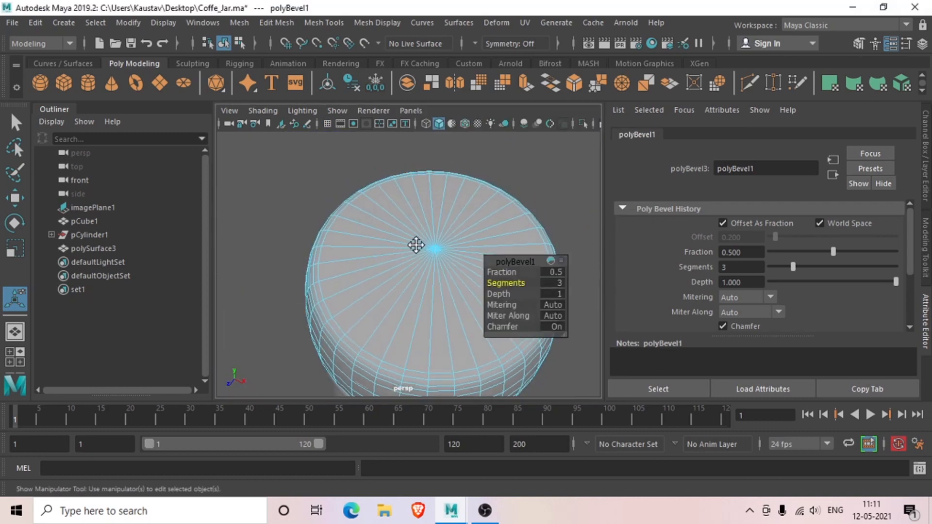
{"action": "middle_click_drag", "start_coordinate": [416, 246], "coordinate": [425, 218], "text": "alt"}
{"action": "scroll", "coordinate": [413, 262], "scroll_direction": "up", "scroll_amount": 5}
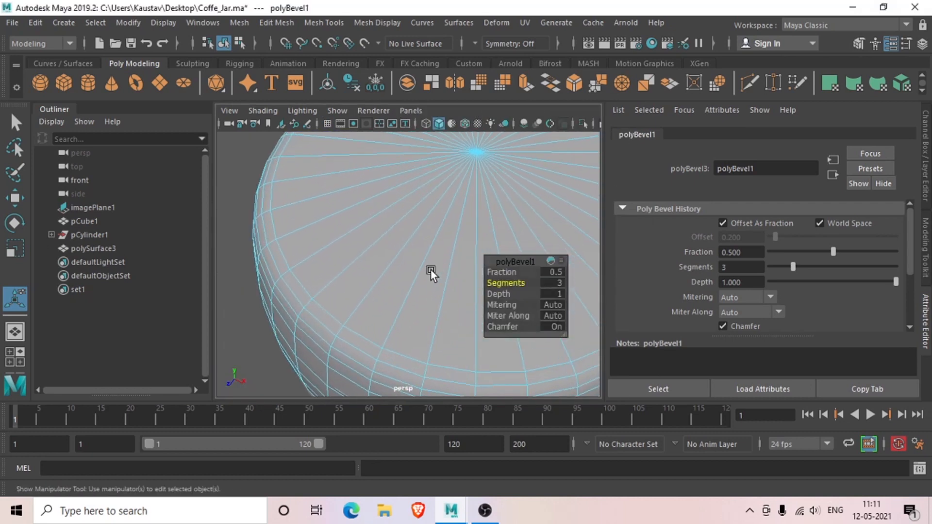
{"action": "left_click", "coordinate": [350, 328]}
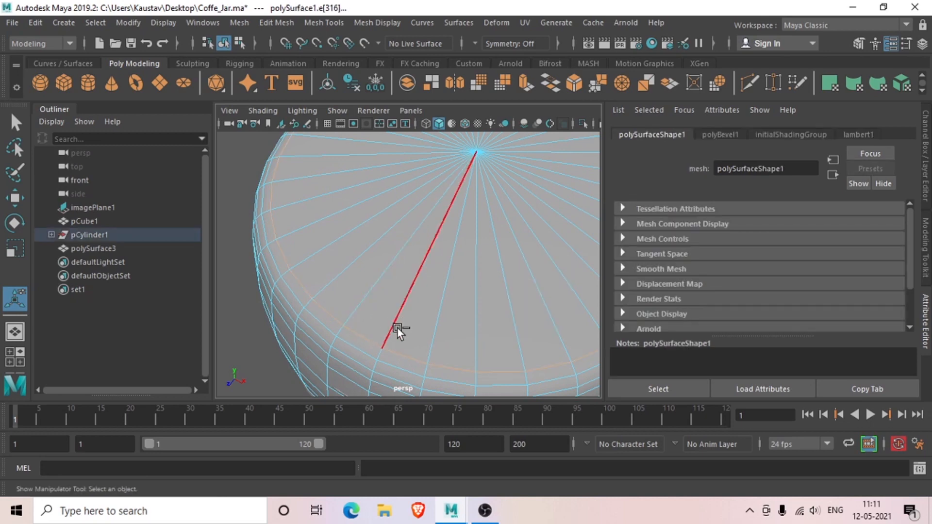
{"action": "key", "text": "ctrl+b"}
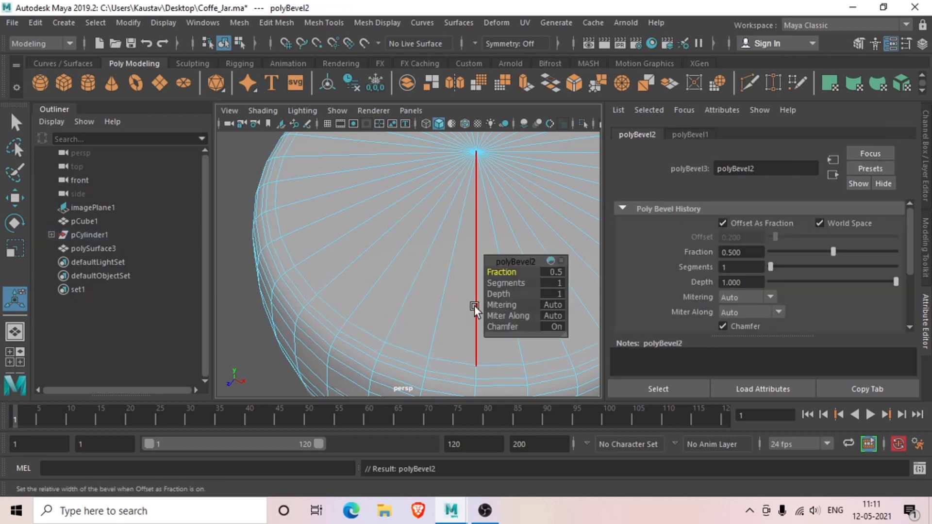
{"action": "left_click_drag", "start_coordinate": [507, 276], "coordinate": [502, 272]}
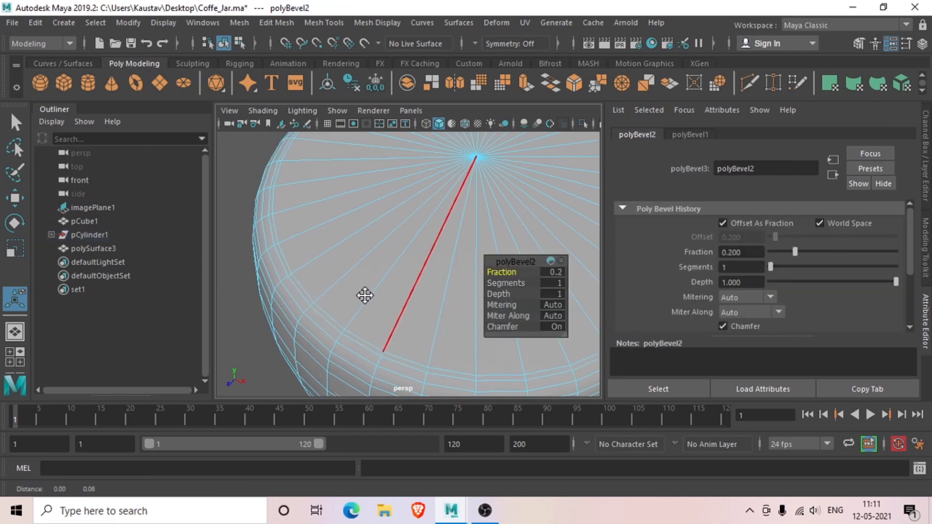
{"action": "middle_click_drag", "start_coordinate": [365, 298], "coordinate": [384, 280], "text": "alt"}
{"action": "right_click_drag", "start_coordinate": [385, 280], "coordinate": [428, 290], "text": "alt"}
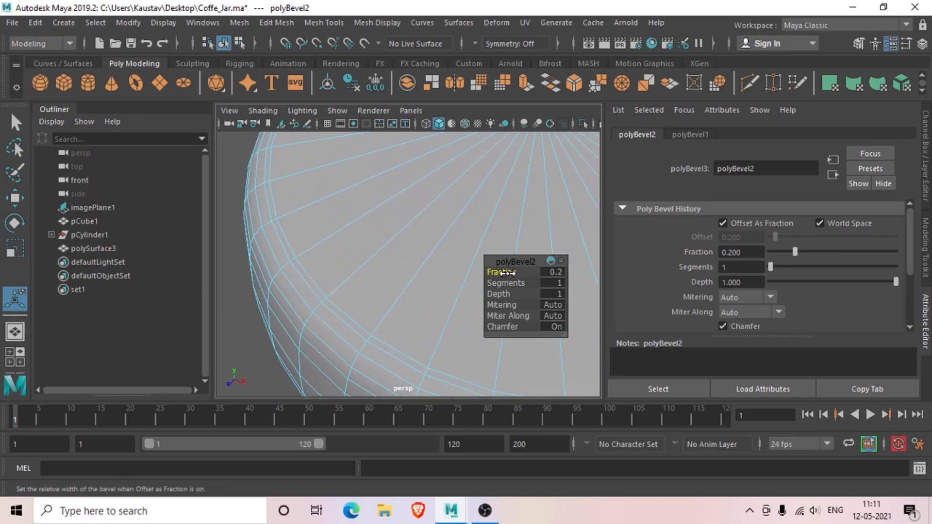
{"action": "left_click_drag", "start_coordinate": [507, 273], "coordinate": [509, 274]}
{"action": "right_click_drag", "start_coordinate": [380, 305], "coordinate": [357, 286], "text": "alt"}
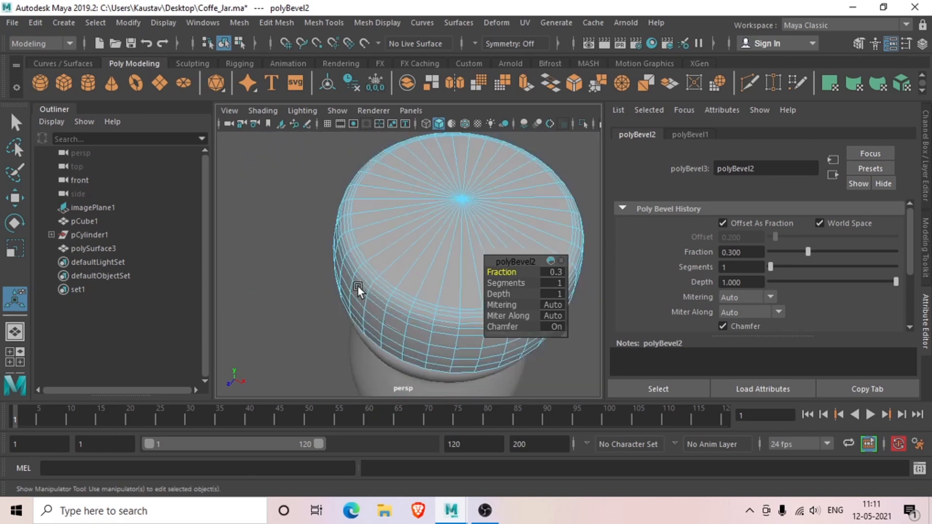
- Extrude the narrow ring of beveled faces around the lid's top and move it slightly upward
{"action": "left_click_drag", "start_coordinate": [357, 286], "coordinate": [361, 275], "text": "alt"}
{"action": "middle_click_drag", "start_coordinate": [362, 275], "coordinate": [366, 266], "text": "alt"}
{"action": "right_click_drag", "start_coordinate": [367, 266], "coordinate": [368, 308], "text": "alt"}
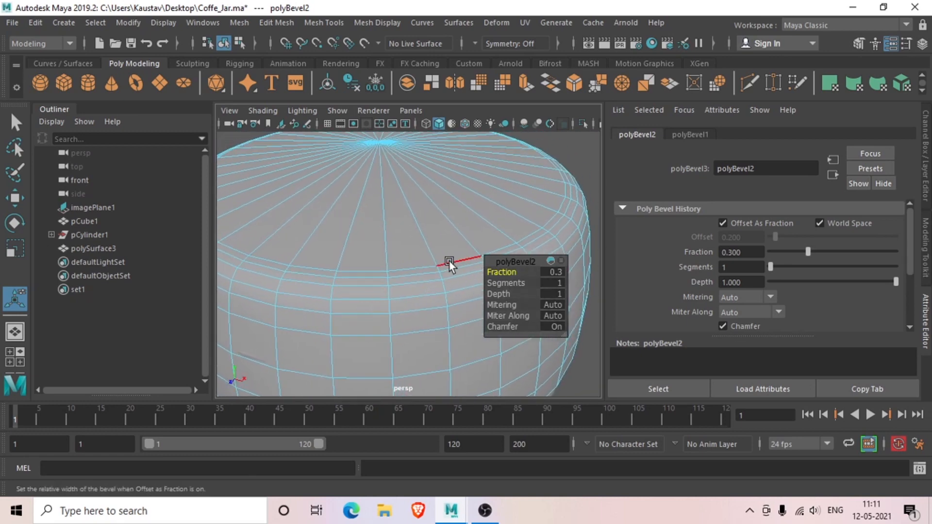
{"action": "right_click_drag", "start_coordinate": [448, 134], "coordinate": [436, 94]}
{"action": "right_click_drag", "start_coordinate": [443, 159], "coordinate": [492, 154]}
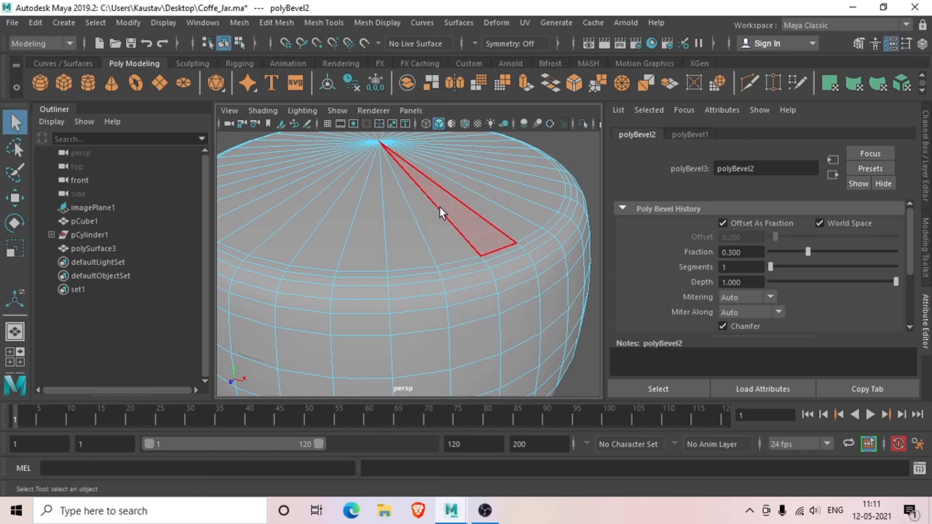
{"action": "left_click", "coordinate": [446, 263]}
{"action": "double_click", "coordinate": [422, 270], "text": "shift"}
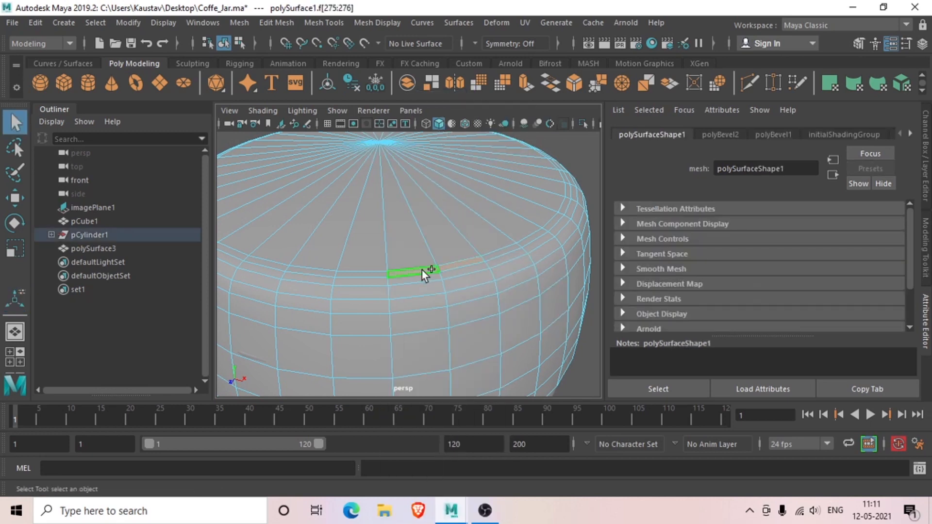
{"action": "left_click_drag", "start_coordinate": [420, 278], "coordinate": [418, 290], "text": "alt"}
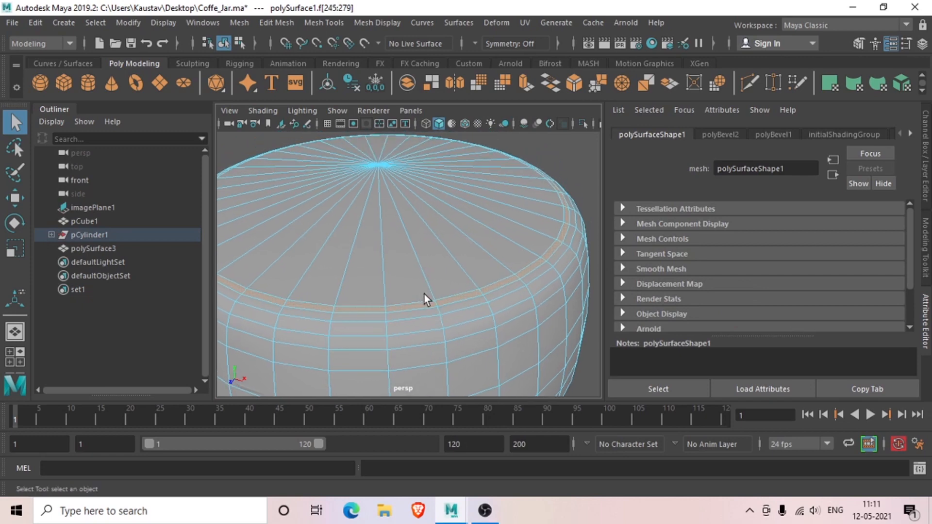
{"action": "key", "text": "ctrl+e"}
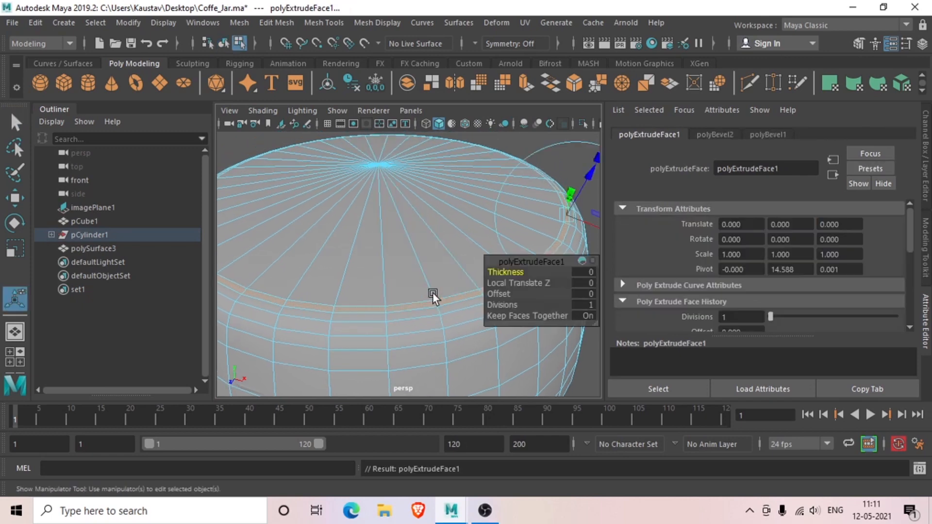
{"action": "key", "text": "w"}
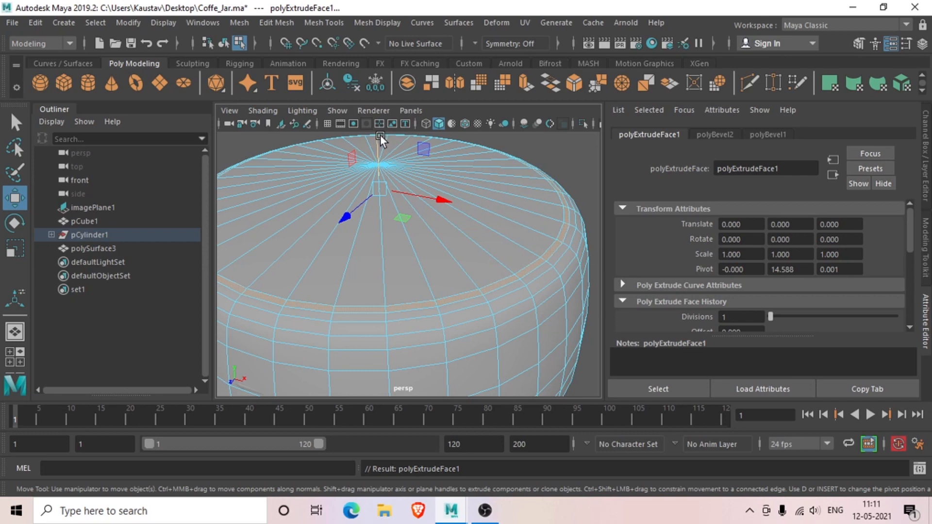
{"action": "left_click_drag", "start_coordinate": [380, 135], "coordinate": [379, 138]}
{"action": "right_click_drag", "start_coordinate": [412, 220], "coordinate": [419, 250], "text": "alt"}
{"action": "left_click_drag", "start_coordinate": [407, 272], "coordinate": [413, 270], "text": "alt"}
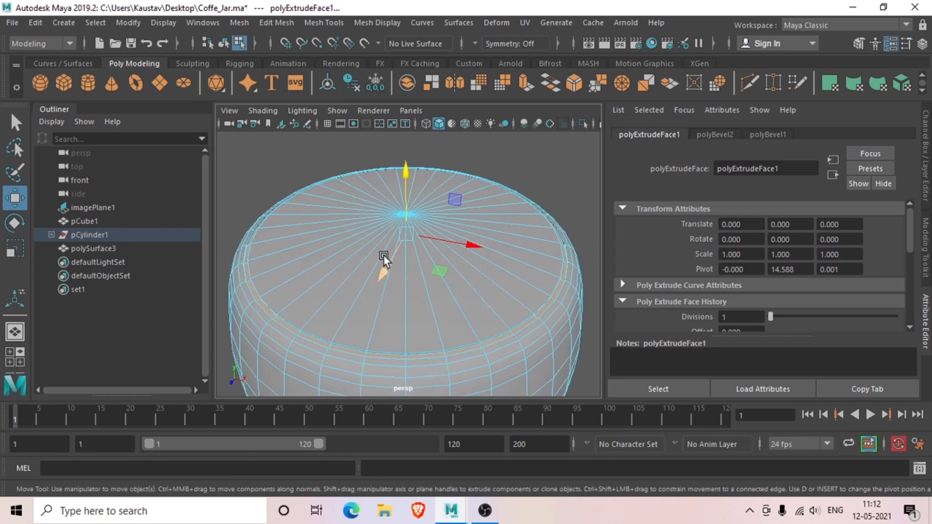
{"action": "left_click", "coordinate": [342, 276]}
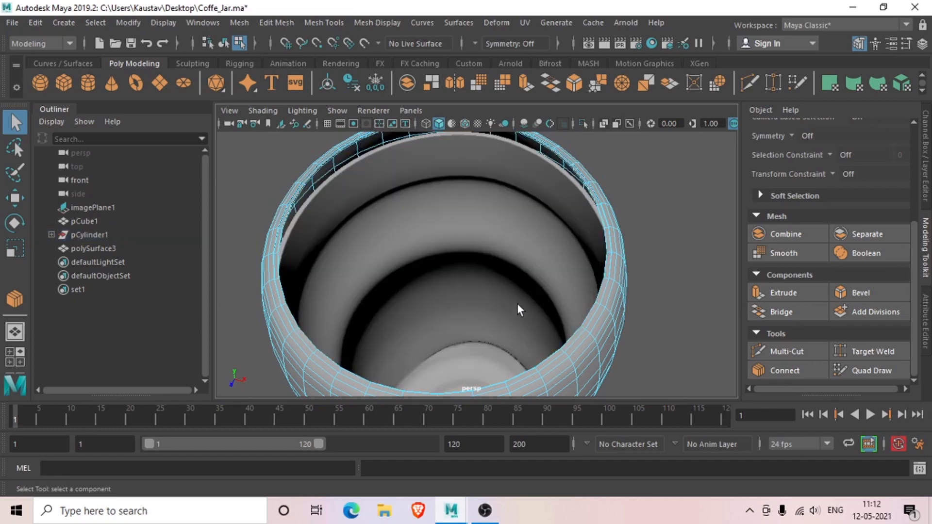
{"action": "mouse_move", "coordinate": [517, 305]}
{"action": "right_mouse_down", "text": "alt"}
{"action": "mouse_move", "coordinate": [517, 316]}
{"action": "mouse_move", "coordinate": [622, 202]}
{"action": "right_mouse_up", "text": "alt"}
{"action": "right_click_drag", "start_coordinate": [653, 153], "coordinate": [627, 116]}
{"action": "middle_click_drag", "start_coordinate": [622, 176], "coordinate": [622, 194], "text": "alt"}
{"action": "left_click", "coordinate": [613, 188]}
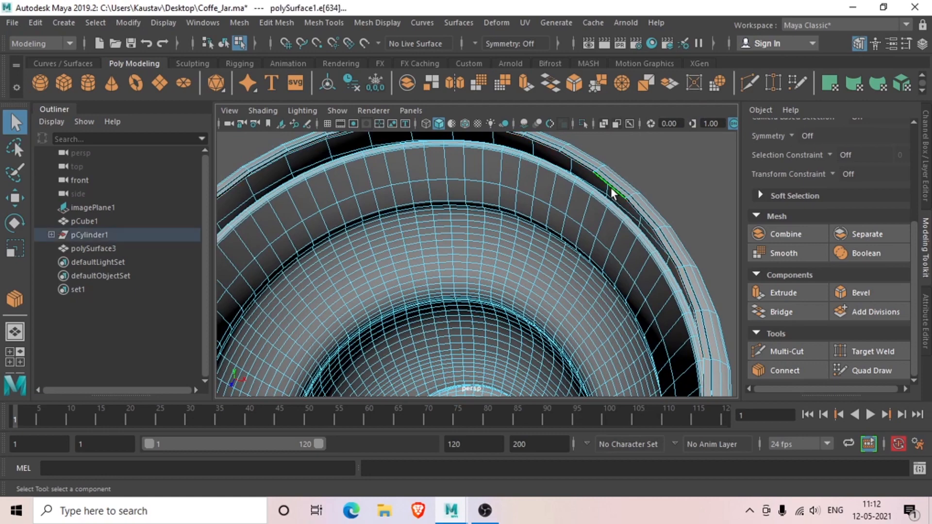
{"action": "left_click_drag", "start_coordinate": [610, 190], "coordinate": [582, 218], "text": "alt"}
{"action": "right_click_drag", "start_coordinate": [581, 218], "coordinate": [646, 115]}
{"action": "left_click", "coordinate": [674, 161]}
- Select the inner border edge loop of the lid's open top, extrude it and scale it inward
{"action": "left_click", "coordinate": [673, 263]}
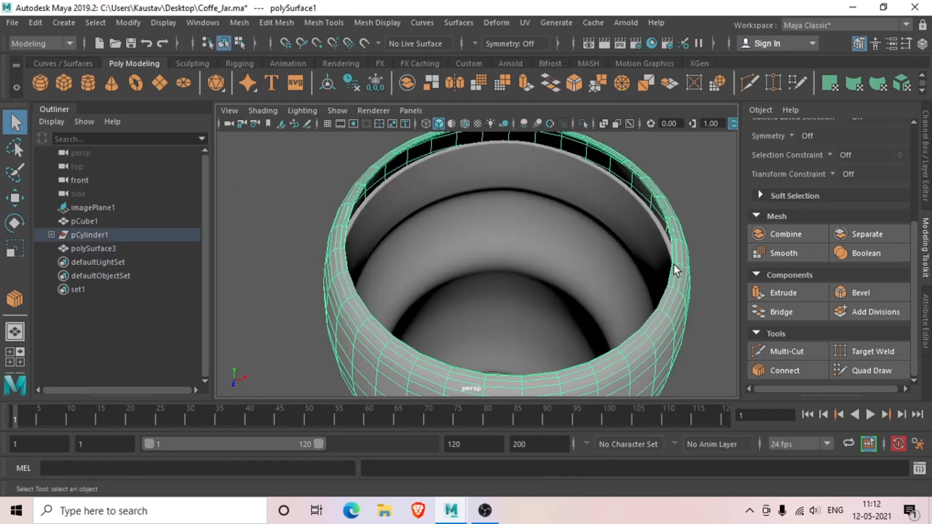
{"action": "right_click_drag", "start_coordinate": [674, 267], "coordinate": [689, 305], "text": "alt"}
{"action": "right_click_drag", "start_coordinate": [701, 257], "coordinate": [677, 108]}
{"action": "right_click_drag", "start_coordinate": [651, 142], "coordinate": [621, 277], "text": "alt"}
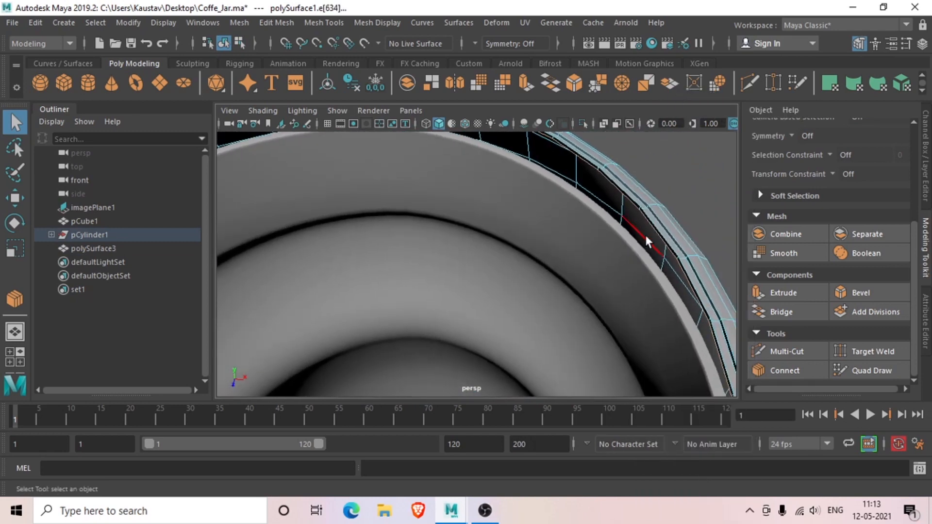
{"action": "left_click", "coordinate": [656, 227]}
{"action": "scroll", "coordinate": [621, 240], "scroll_direction": "down", "scroll_amount": 6}
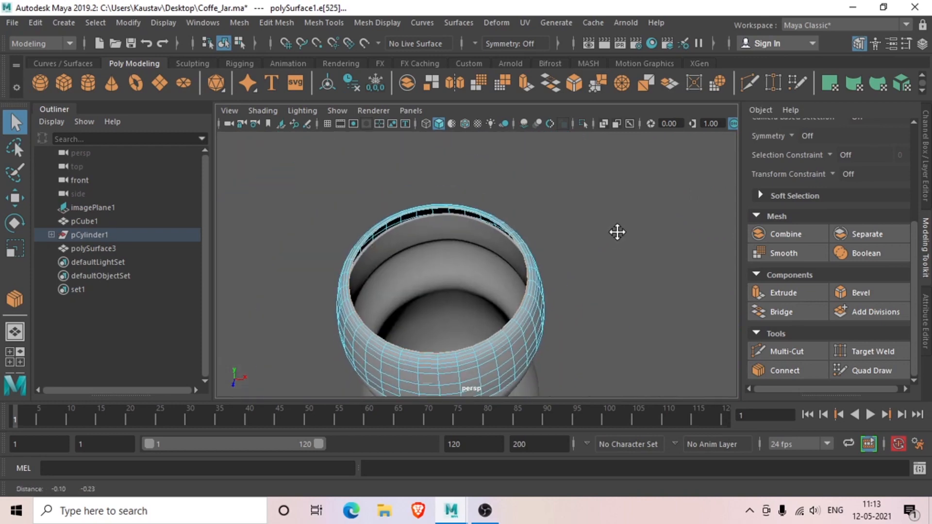
{"action": "key", "text": "ctrl+e"}
{"action": "key", "text": "r"}
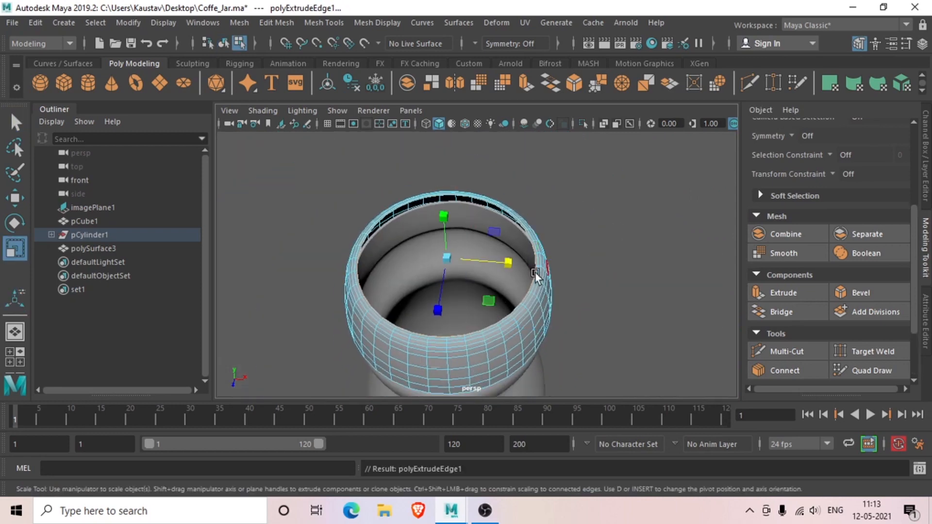
{"action": "left_click_drag", "start_coordinate": [443, 249], "coordinate": [433, 281]}
- Raise the extruded inner edge loop in the front view to follow the slope of the reference lid's top
{"action": "key", "text": "w"}
{"action": "left_click", "coordinate": [432, 273]}
{"action": "key", "text": "ctrl+z"}
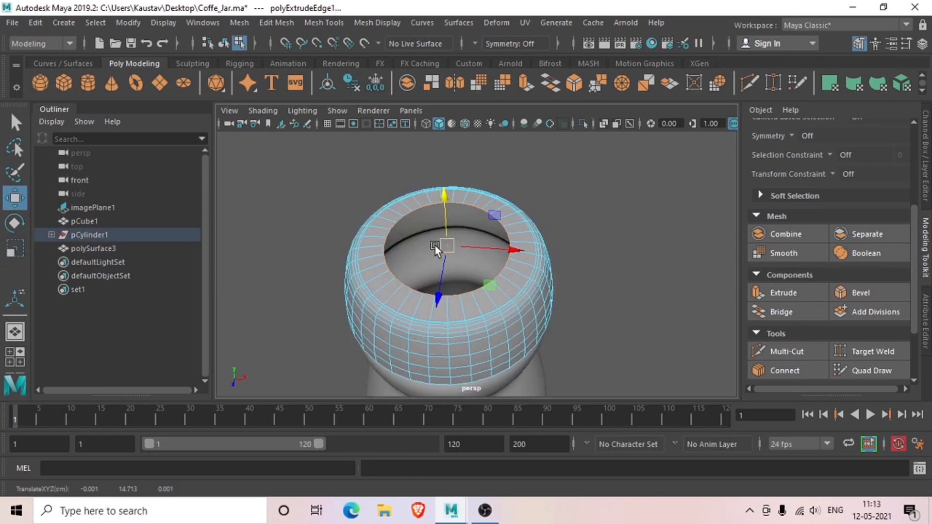
{"action": "left_click_drag", "start_coordinate": [435, 246], "coordinate": [451, 261], "text": "alt"}
{"action": "key", "text": "space"}
{"action": "key", "text": "space"}
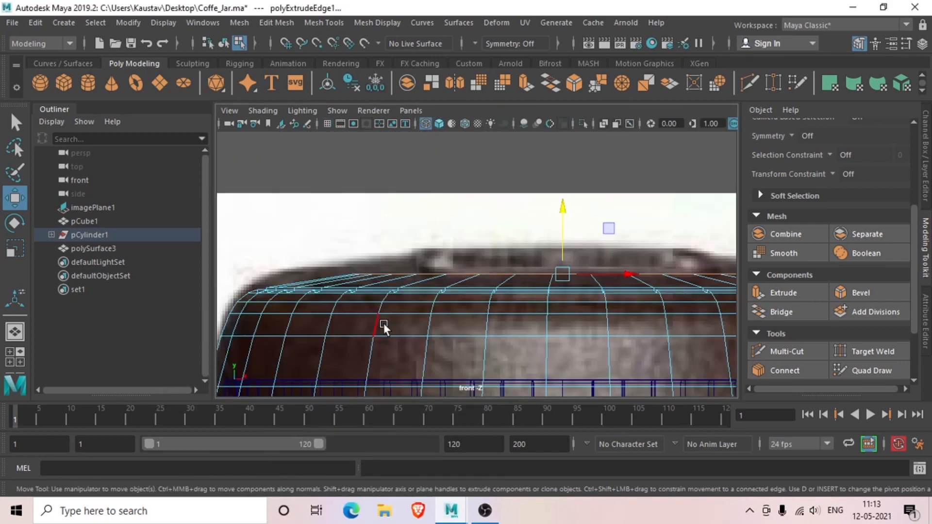
{"action": "left_click_drag", "start_coordinate": [562, 208], "coordinate": [567, 206]}
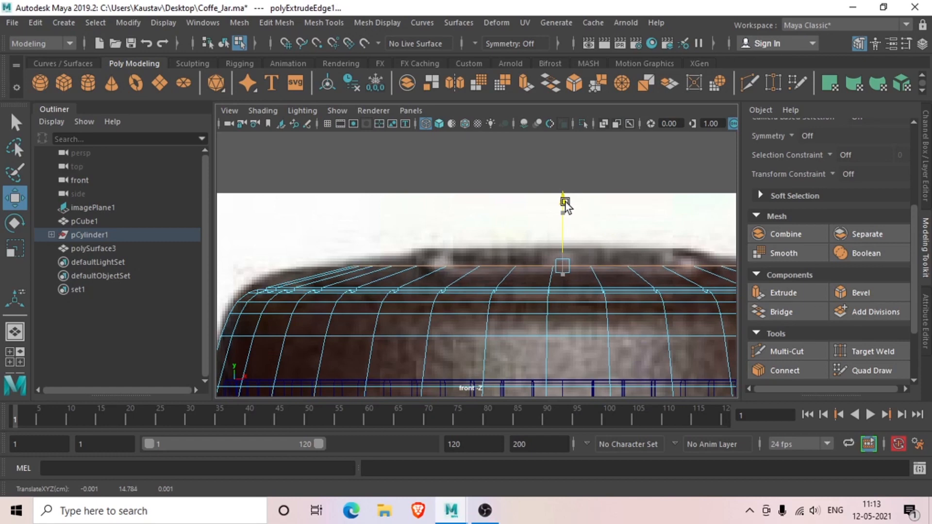
{"action": "left_click_drag", "start_coordinate": [566, 207], "coordinate": [565, 202]}
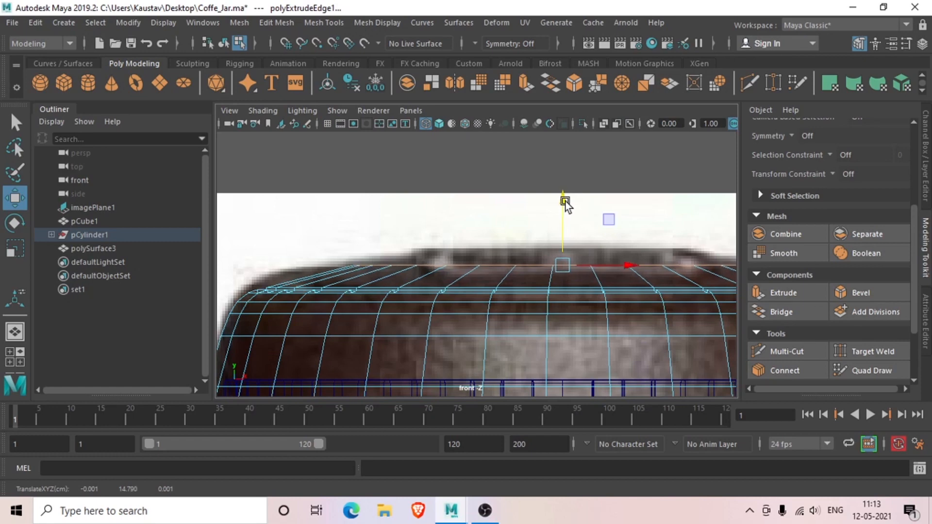
- Extrude the lid's inner edge loop again for scaling
{"action": "key", "text": "ctrl+e"}
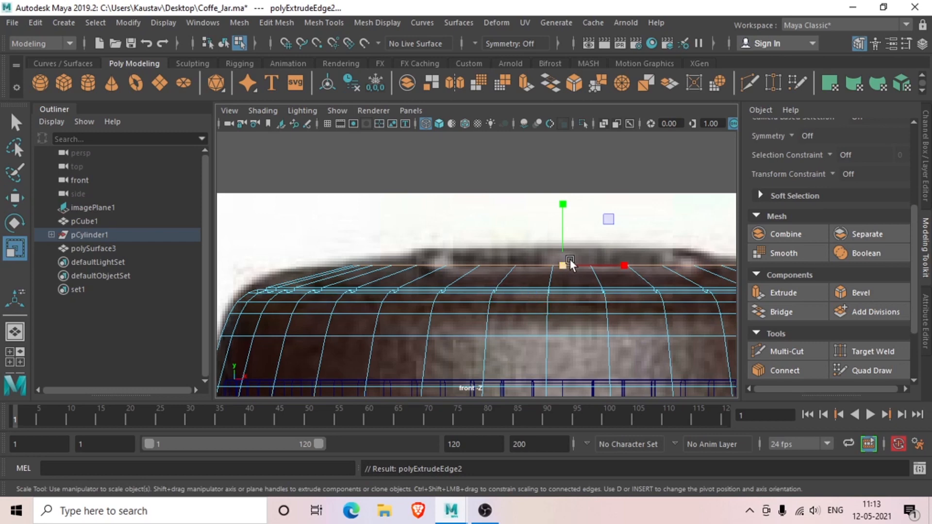
- Scale the extruded top edge loop inward and raise it slightly to follow the lid top in the reference image
{"action": "left_click_drag", "start_coordinate": [563, 266], "coordinate": [489, 241]}
{"action": "key", "text": "w"}
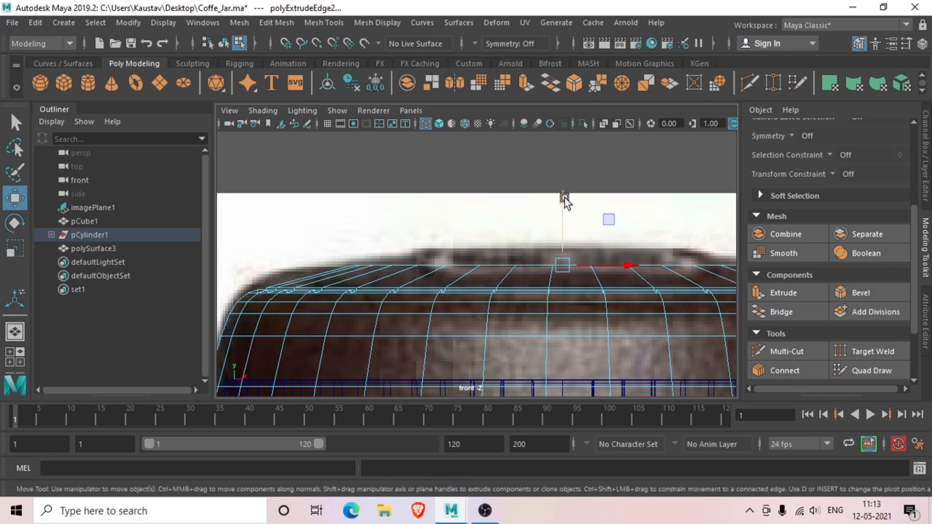
{"action": "left_click_drag", "start_coordinate": [564, 198], "coordinate": [561, 193]}
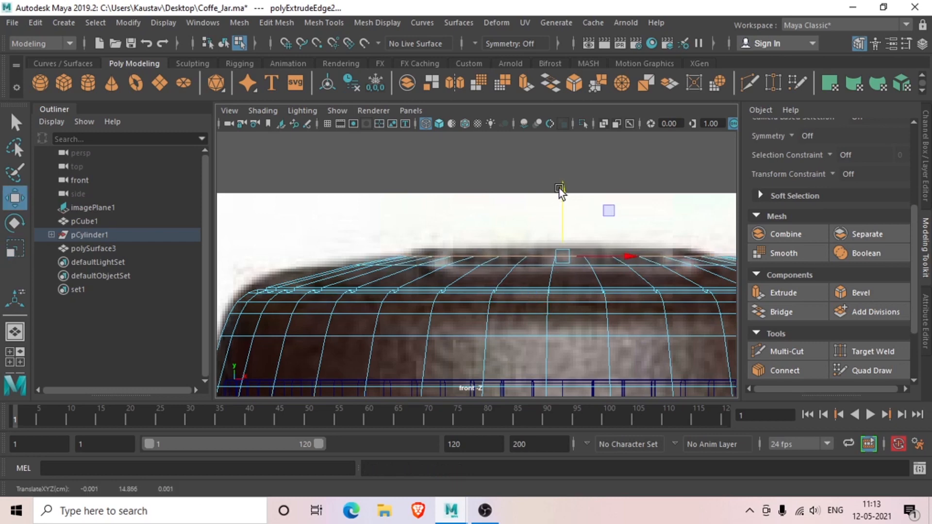
{"action": "key", "text": "space"}
{"action": "key", "text": "space"}
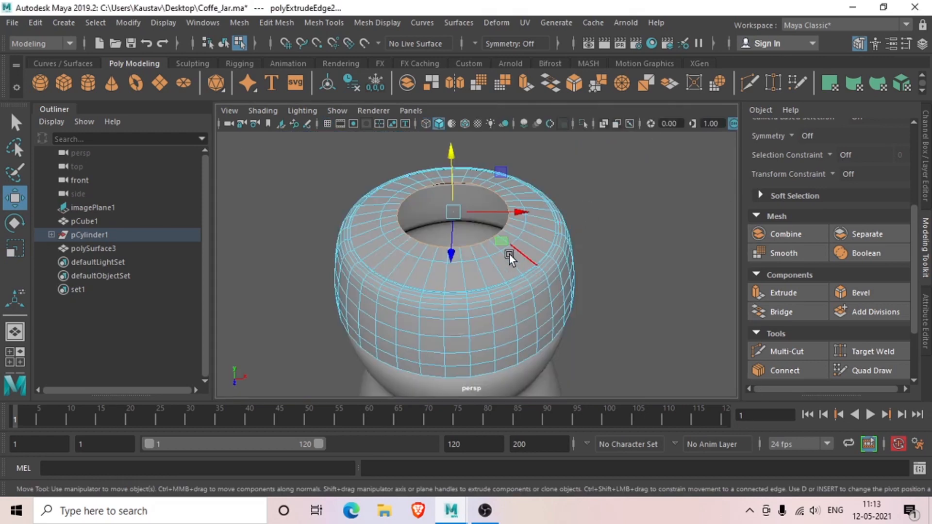
{"action": "mouse_move", "coordinate": [509, 254]}
{"action": "left_mouse_down", "text": "alt"}
{"action": "mouse_move", "coordinate": [494, 277]}
{"action": "mouse_move", "coordinate": [507, 267]}
{"action": "left_mouse_up", "text": "alt"}
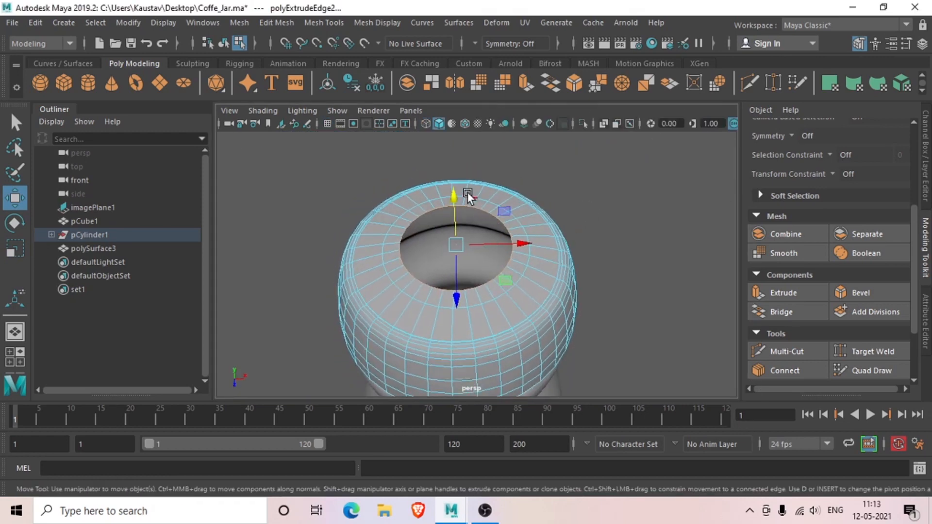
- Extrude the opening's edge loop again, scale it inward, and merge it to the centre to close the lid's top
{"action": "key", "text": "ctrl+e"}
{"action": "key", "text": "r"}
{"action": "left_click_drag", "start_coordinate": [455, 246], "coordinate": [421, 233]}
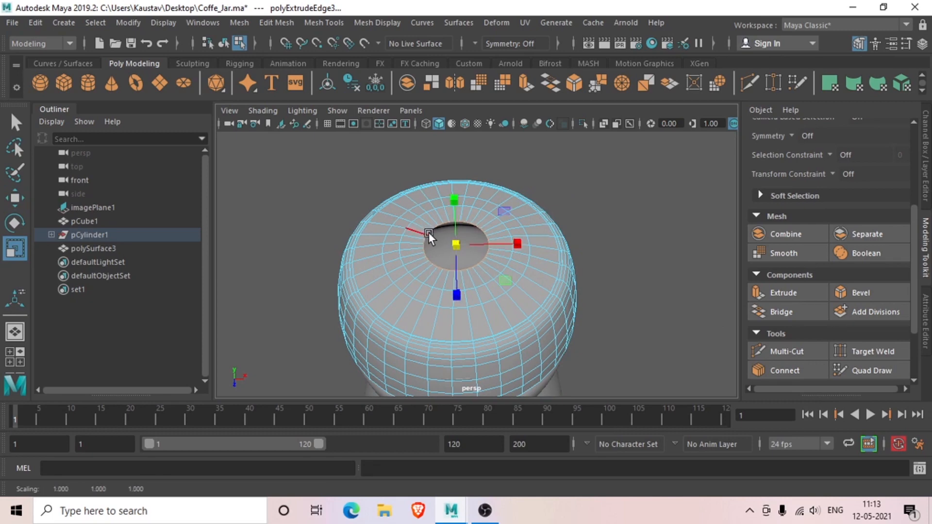
{"action": "left_click", "coordinate": [622, 84]}
- Select the inner vertex loops along the narrow groove at the rim of the lid's top
{"action": "left_click_drag", "start_coordinate": [369, 312], "coordinate": [406, 286], "text": "alt"}
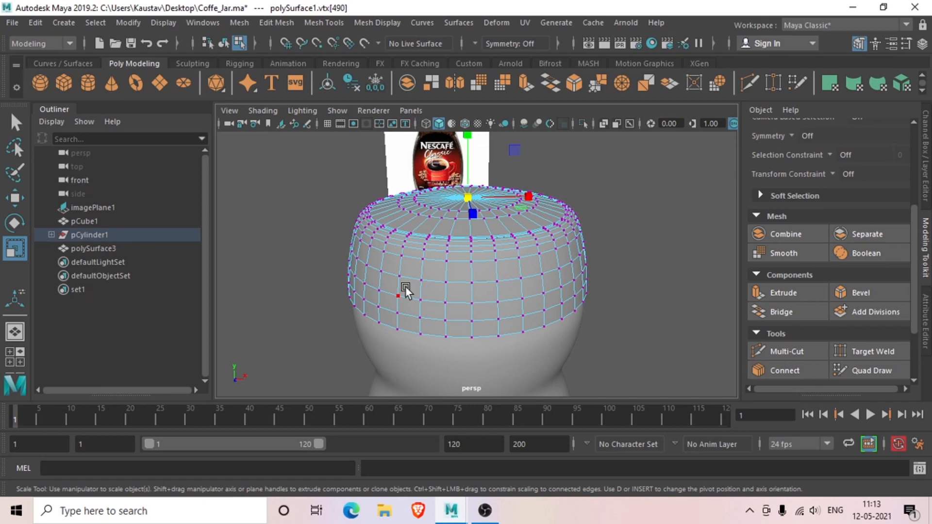
{"action": "scroll", "coordinate": [428, 294], "scroll_direction": "up", "scroll_amount": 4}
{"action": "middle_click_drag", "start_coordinate": [429, 278], "coordinate": [409, 309], "text": "alt"}
{"action": "scroll", "coordinate": [431, 358], "scroll_direction": "up", "scroll_amount": 3}
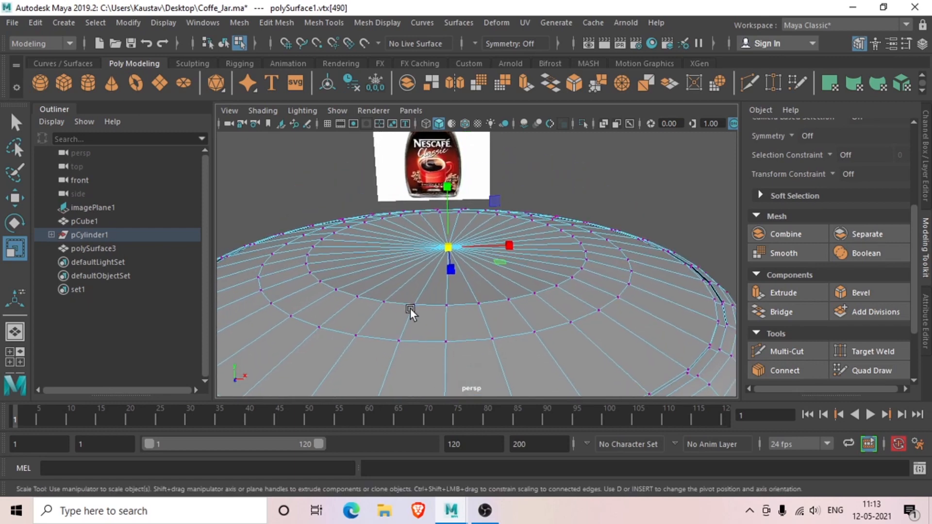
{"action": "scroll", "coordinate": [409, 313], "scroll_direction": "up", "scroll_amount": 2}
{"action": "left_click_drag", "start_coordinate": [421, 316], "coordinate": [593, 337], "text": "alt"}
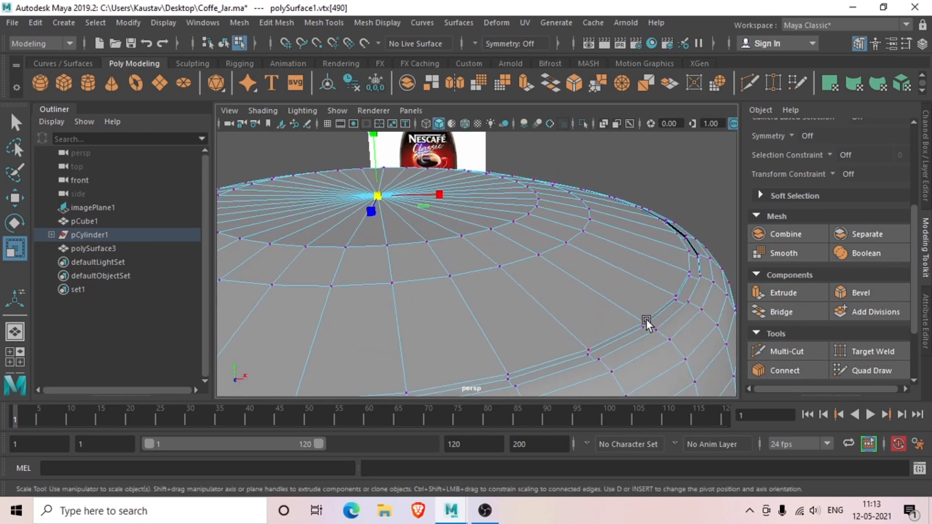
{"action": "left_click", "coordinate": [645, 321]}
{"action": "double_click", "coordinate": [588, 350], "text": "shift"}
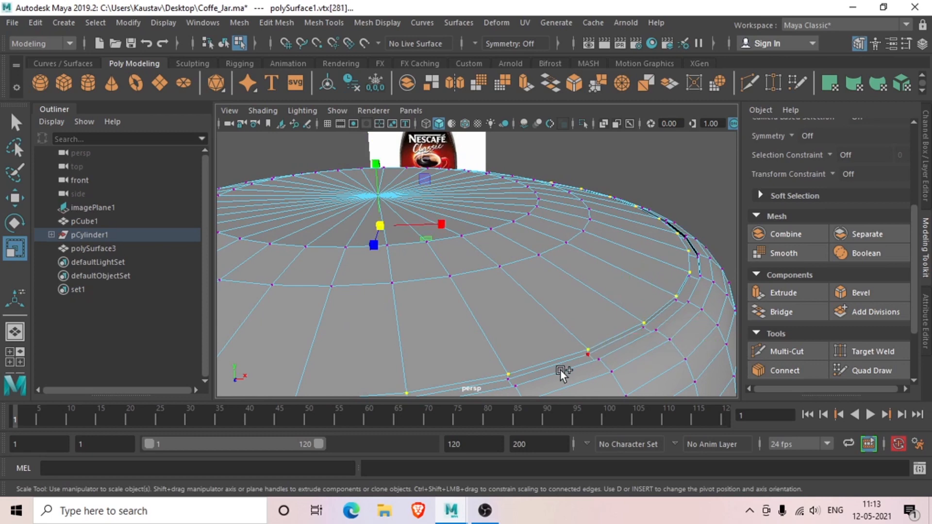
{"action": "left_click", "coordinate": [588, 354], "text": "shift"}
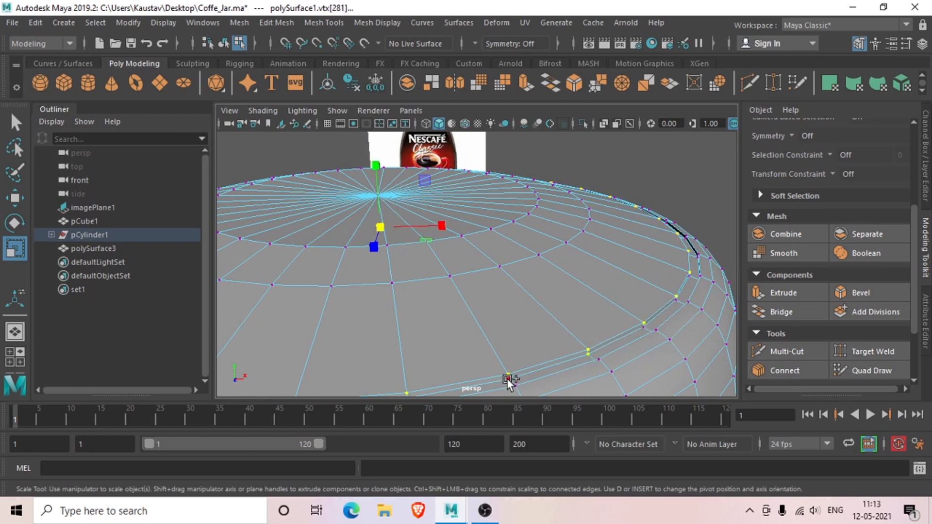
{"action": "double_click", "coordinate": [654, 330], "text": "shift"}
- Add the remaining vertex loop of the rim groove to the selection and scale the selected loops uniformly
{"action": "mouse_move", "coordinate": [670, 292]}
{"action": "left_mouse_down", "text": "alt"}
{"action": "mouse_move", "coordinate": [624, 281]}
{"action": "mouse_move", "coordinate": [668, 316]}
{"action": "mouse_move", "coordinate": [698, 324]}
{"action": "mouse_move", "coordinate": [581, 288]}
{"action": "mouse_move", "coordinate": [685, 286]}
{"action": "mouse_move", "coordinate": [674, 280]}
{"action": "left_mouse_up", "text": "alt"}
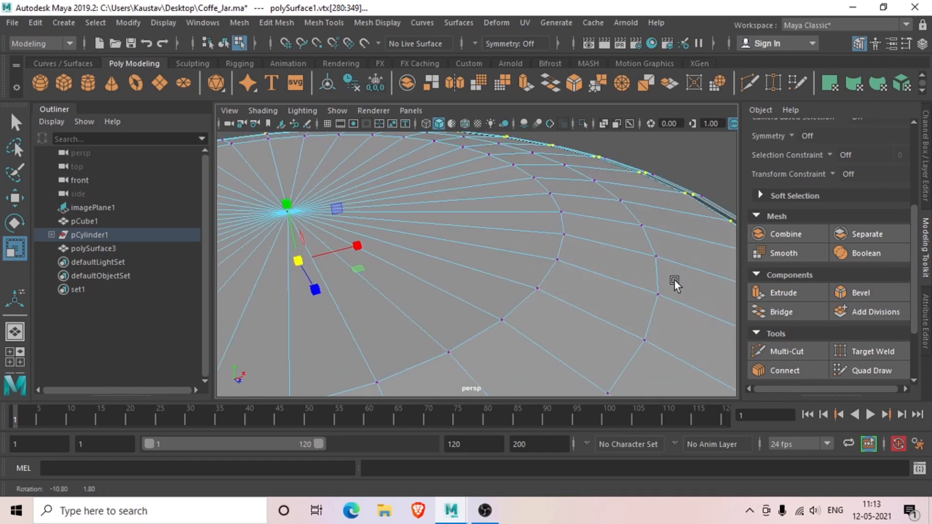
{"action": "middle_click_drag", "start_coordinate": [678, 279], "coordinate": [561, 273], "text": "alt"}
{"action": "right_click_drag", "start_coordinate": [532, 295], "coordinate": [569, 306], "text": "alt"}
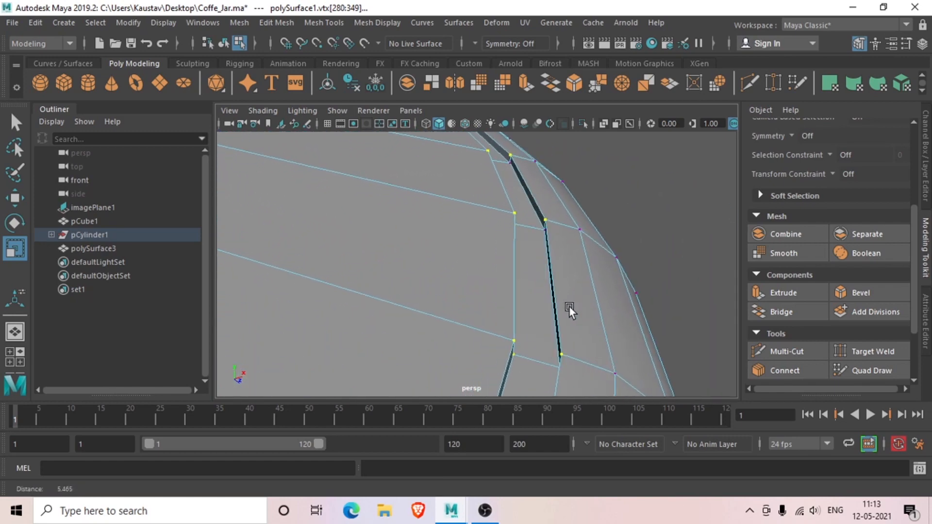
{"action": "double_click", "coordinate": [511, 173], "text": "shift"}
{"action": "scroll", "coordinate": [528, 245], "scroll_direction": "down", "scroll_amount": 6}
{"action": "middle_click_drag", "start_coordinate": [532, 261], "coordinate": [548, 260], "text": "alt"}
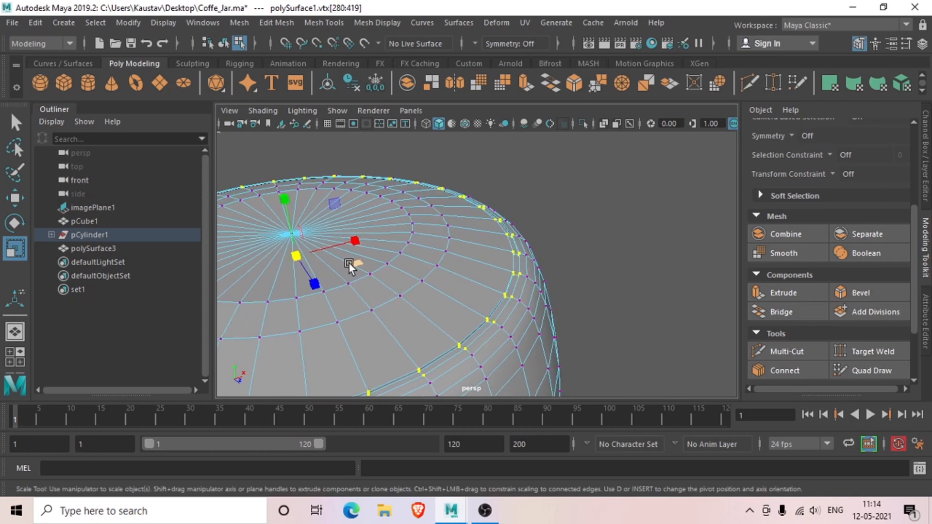
{"action": "left_click_drag", "start_coordinate": [301, 255], "coordinate": [441, 274]}
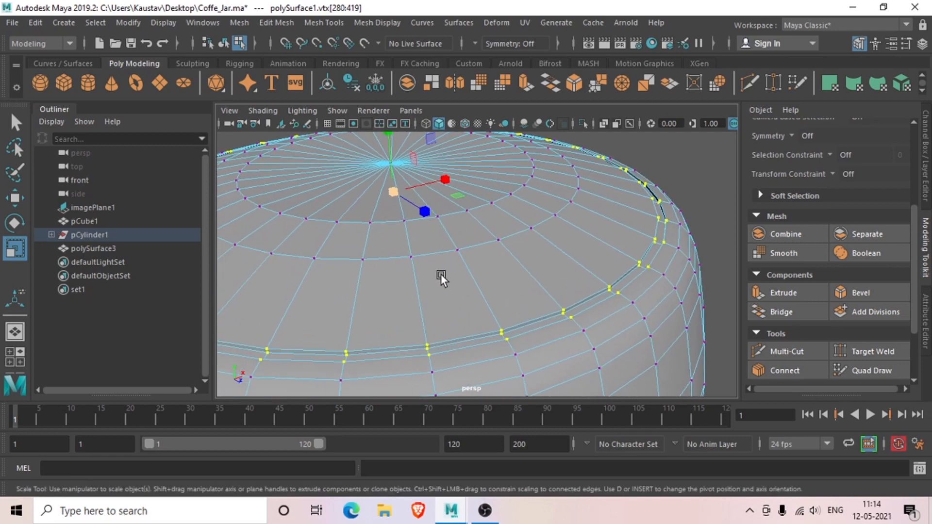
- Select the inner edge loop on the lid's top and scale it inward to about 0.655
{"action": "right_click", "coordinate": [475, 133]}
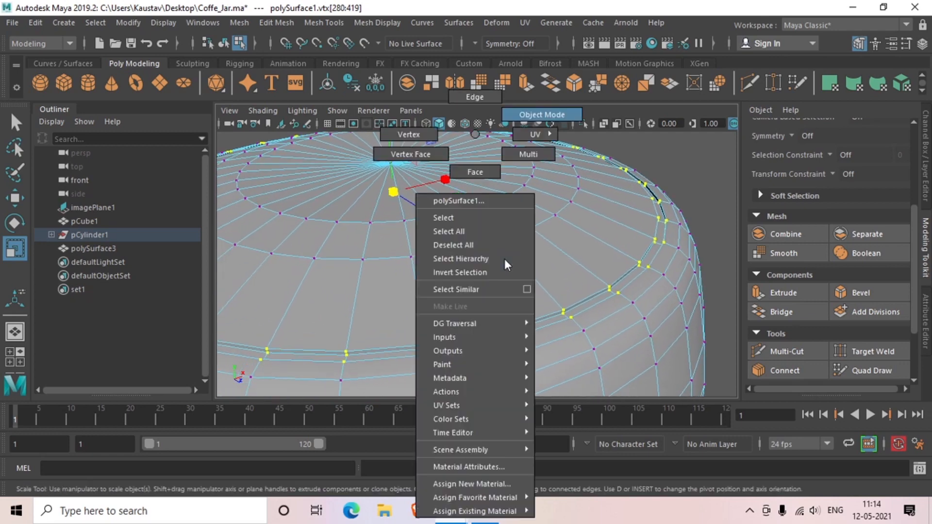
{"action": "left_click", "coordinate": [475, 127]}
{"action": "double_click", "coordinate": [428, 215]}
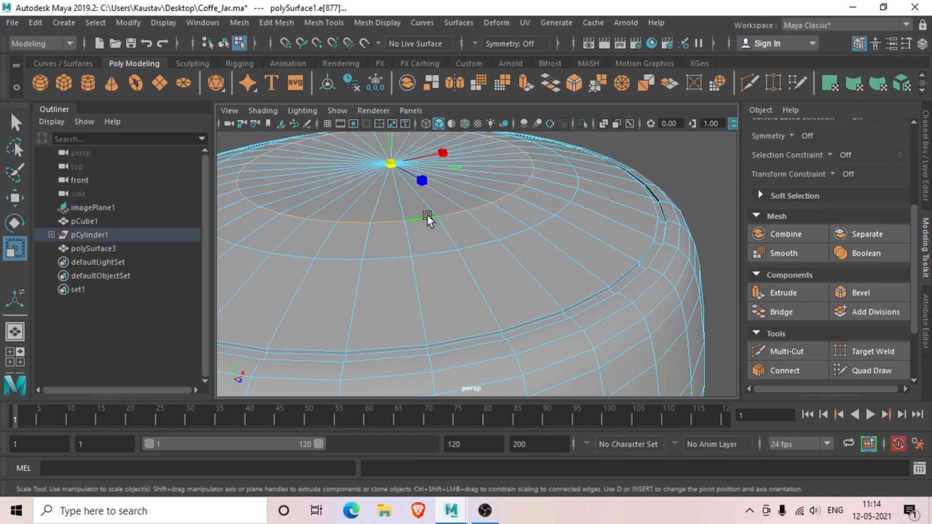
{"action": "left_click_drag", "start_coordinate": [440, 249], "coordinate": [400, 263], "text": "alt"}
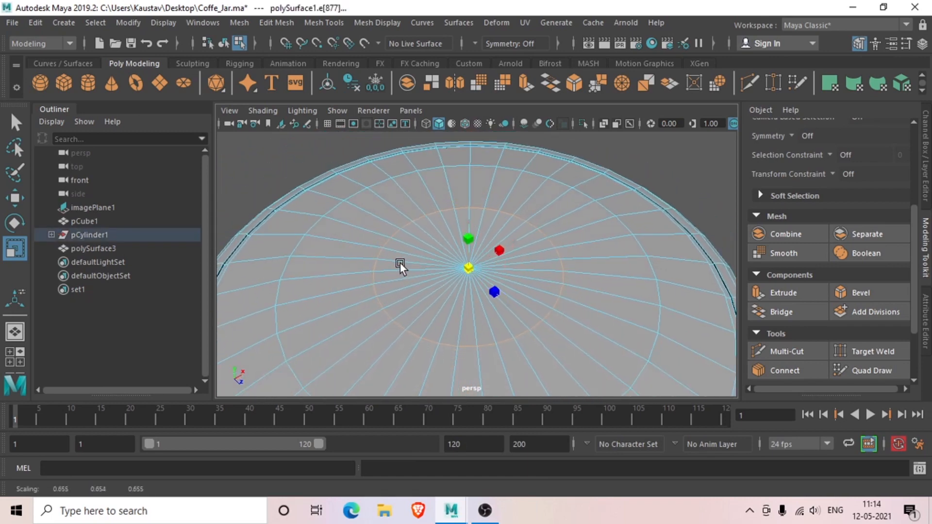
- Bevel the outer of the two edge loops on the lid's flat top with a fraction of 0.5, returning to object mode
{"action": "left_click", "coordinate": [286, 273]}
{"action": "double_click", "coordinate": [286, 267]}
{"action": "key", "text": "ctrl+b"}
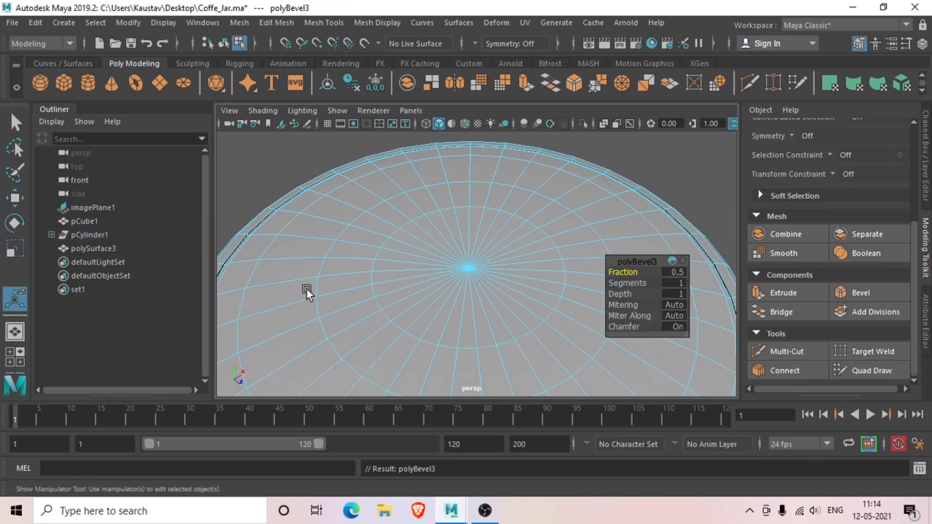
{"action": "right_click_drag", "start_coordinate": [374, 276], "coordinate": [429, 136]}
{"action": "left_click", "coordinate": [641, 174]}
- Smooth the whole lid mesh with 1 division and return to object mode
{"action": "scroll", "coordinate": [583, 191], "scroll_direction": "down", "scroll_amount": 6}
{"action": "left_click_drag", "start_coordinate": [510, 212], "coordinate": [445, 255], "text": "alt"}
{"action": "left_click", "coordinate": [445, 255]}
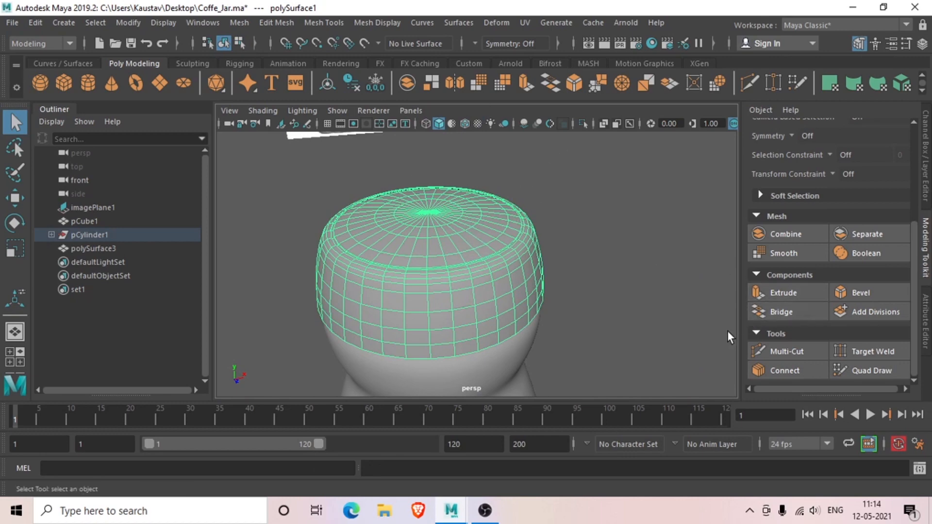
{"action": "left_click", "coordinate": [784, 253]}
{"action": "scroll", "coordinate": [544, 266], "scroll_direction": "up", "scroll_amount": 3}
{"action": "scroll", "coordinate": [550, 272], "scroll_direction": "up", "scroll_amount": 2}
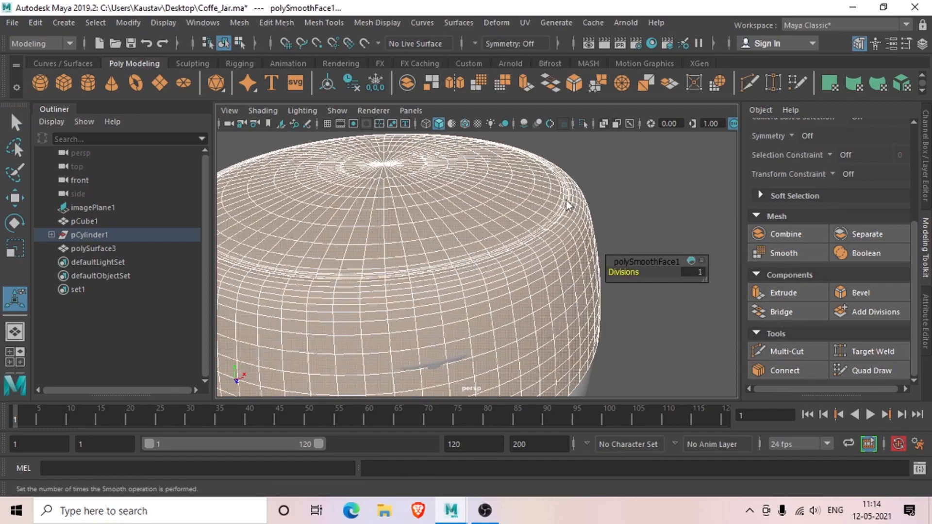
{"action": "right_click_drag", "start_coordinate": [532, 134], "coordinate": [574, 117]}
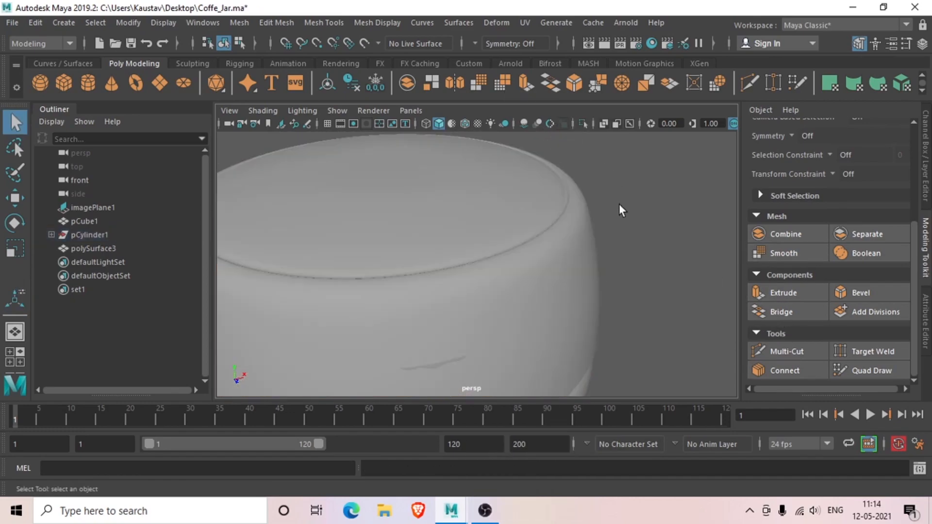
- Extrude the whole lid with a thickness of 0.1 to give it a solid wall
{"action": "left_click_drag", "start_coordinate": [625, 237], "coordinate": [544, 250], "text": "alt"}
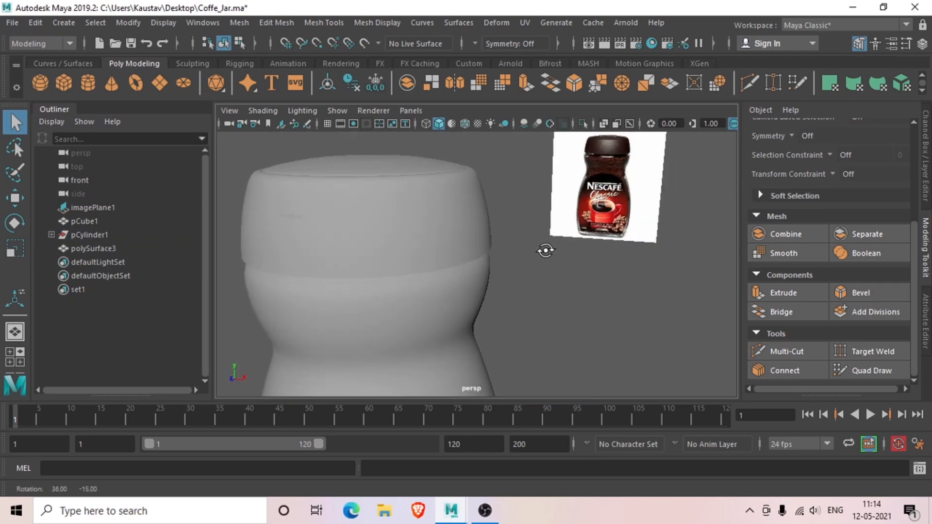
{"action": "middle_click_drag", "start_coordinate": [543, 249], "coordinate": [520, 251], "text": "alt"}
{"action": "left_click", "coordinate": [520, 248]}
{"action": "left_click_drag", "start_coordinate": [523, 259], "coordinate": [534, 258], "text": "alt"}
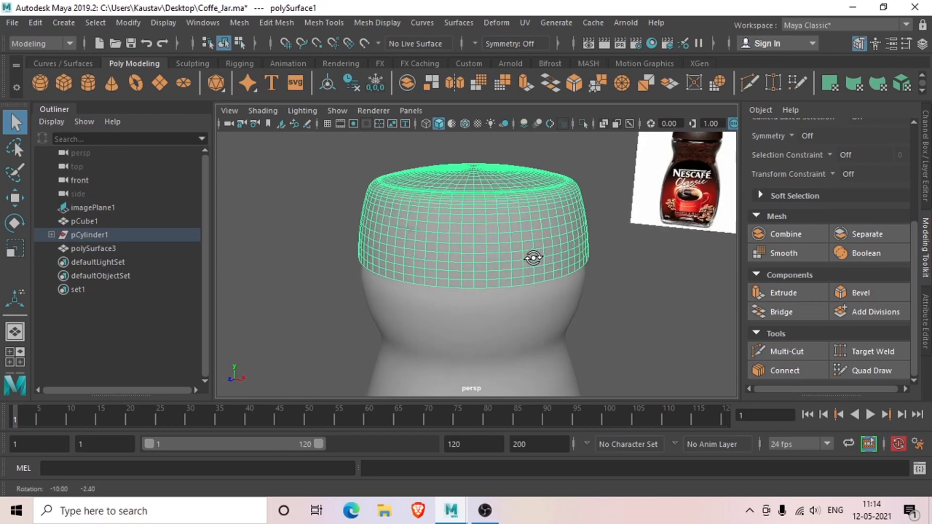
{"action": "key", "text": "ctrl+e"}
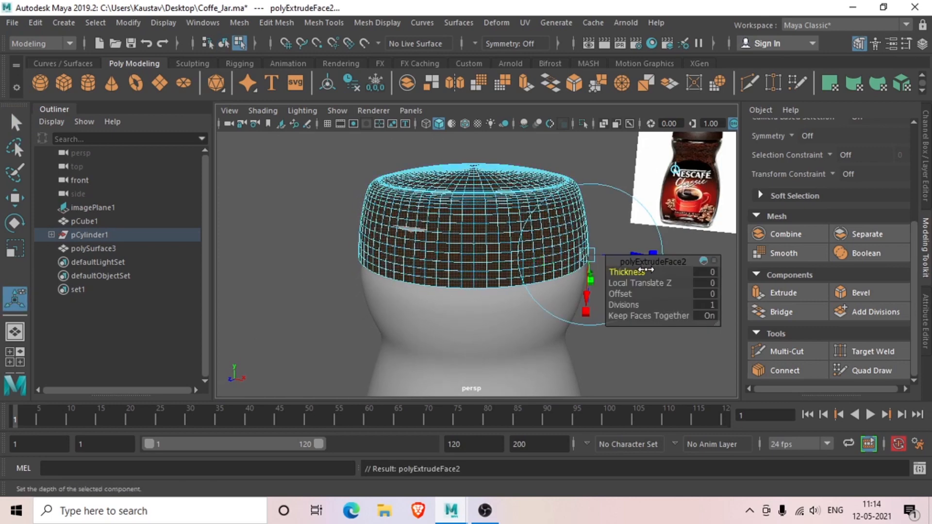
{"action": "left_click_drag", "start_coordinate": [626, 272], "coordinate": [634, 272]}
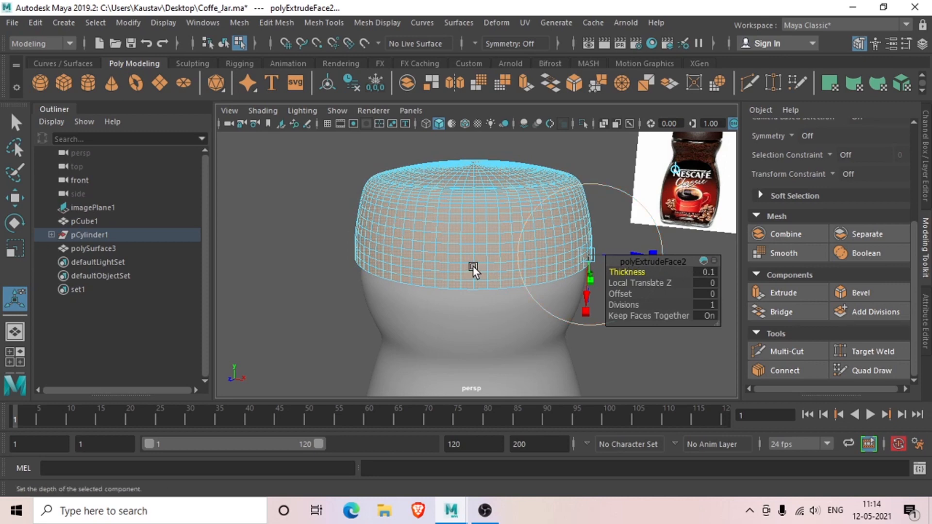
{"action": "left_click_drag", "start_coordinate": [474, 268], "coordinate": [481, 282], "text": "alt"}
{"action": "right_click_drag", "start_coordinate": [472, 268], "coordinate": [523, 123]}
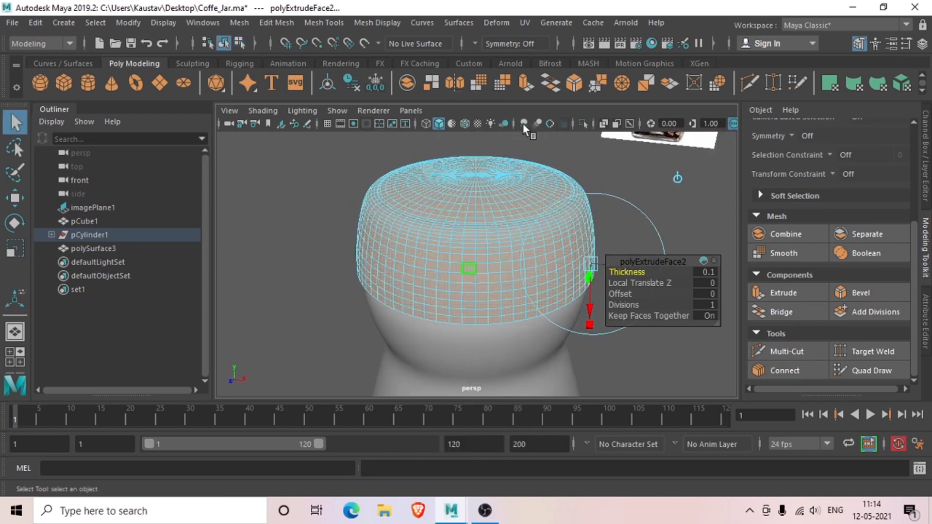
{"action": "left_click", "coordinate": [316, 246]}
- Bevel the edge loops along the lid's bottom rim with a fraction of 0.5
{"action": "left_click_drag", "start_coordinate": [426, 290], "coordinate": [455, 187], "text": "alt"}
{"action": "scroll", "coordinate": [456, 208], "scroll_direction": "up", "scroll_amount": 4}
{"action": "middle_click_drag", "start_coordinate": [455, 208], "coordinate": [469, 281], "text": "alt"}
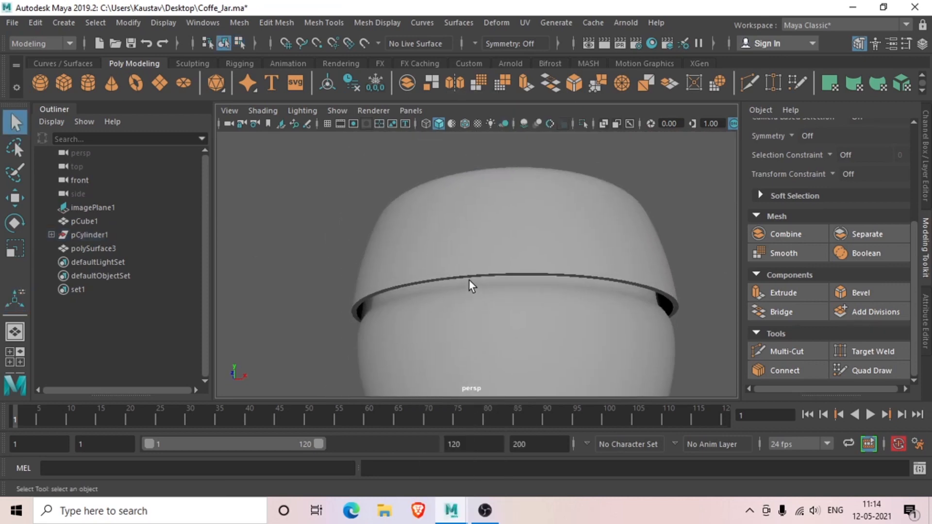
{"action": "left_click_drag", "start_coordinate": [470, 281], "coordinate": [447, 256], "text": "alt"}
{"action": "scroll", "coordinate": [466, 281], "scroll_direction": "up", "scroll_amount": 2}
{"action": "middle_click_drag", "start_coordinate": [447, 256], "coordinate": [474, 258], "text": "alt"}
{"action": "right_click_drag", "start_coordinate": [472, 132], "coordinate": [462, 94]}
{"action": "double_click", "coordinate": [478, 262]}
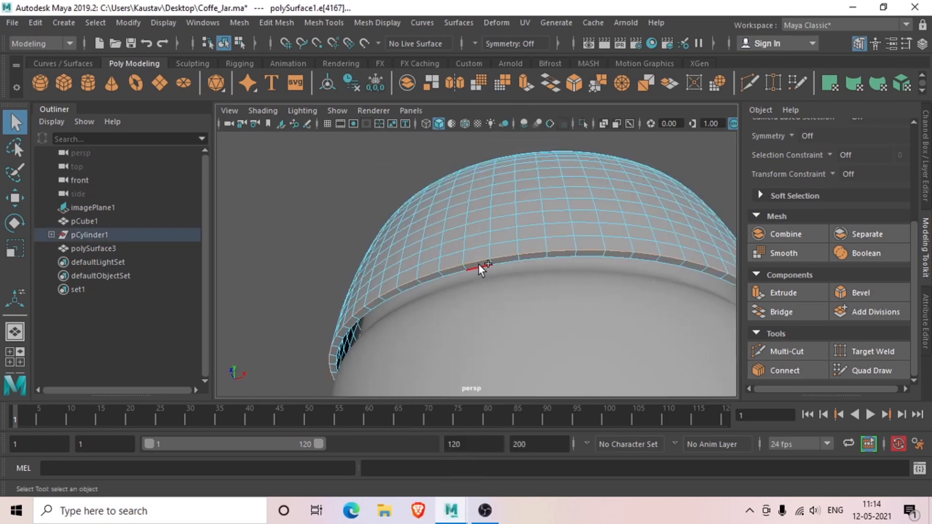
{"action": "double_click", "coordinate": [479, 264], "text": "shift"}
{"action": "key", "text": "ctrl+b"}
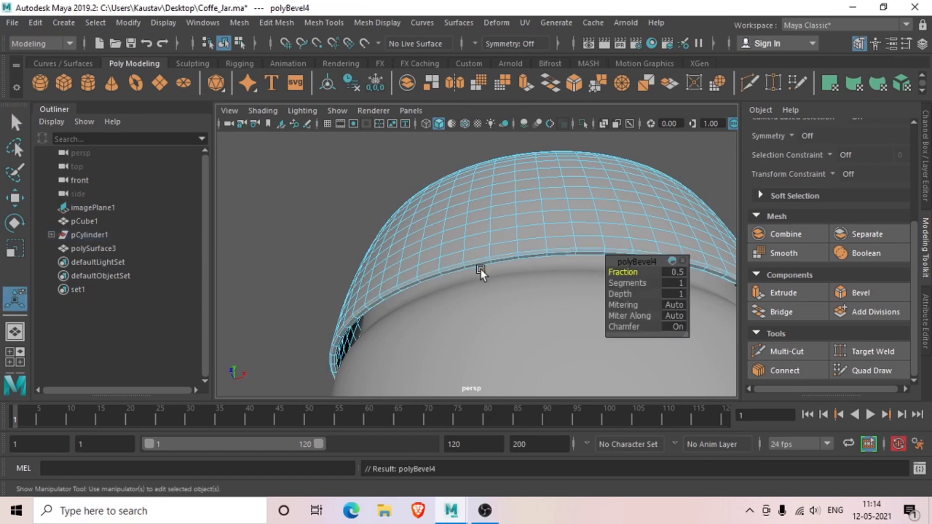
- Set the rim bevel to 2 segments and return to object mode
{"action": "right_click_drag", "start_coordinate": [516, 293], "coordinate": [513, 313], "text": "alt"}
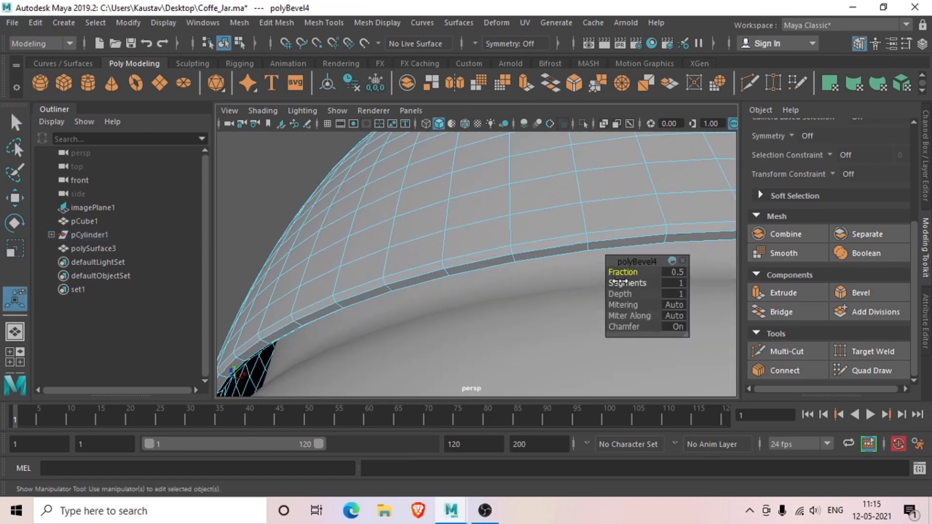
{"action": "left_click_drag", "start_coordinate": [627, 284], "coordinate": [633, 283]}
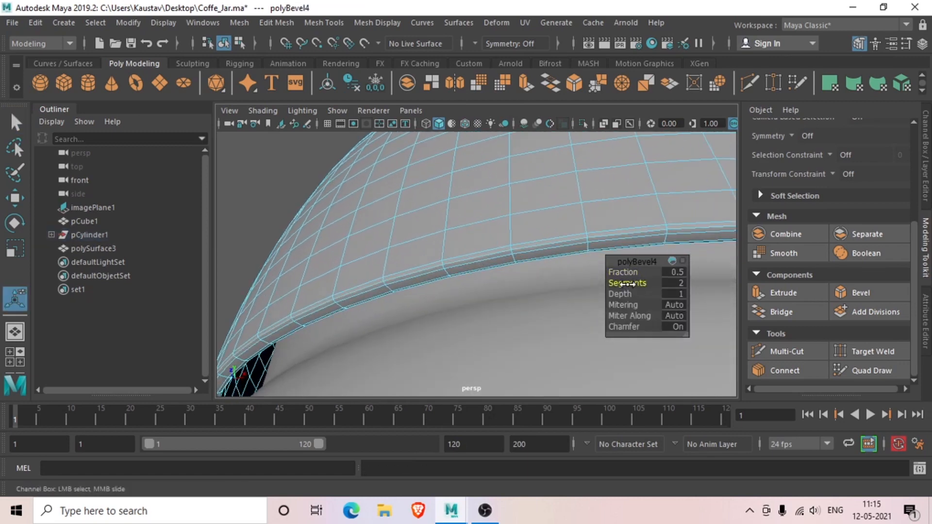
{"action": "right_click_drag", "start_coordinate": [483, 133], "coordinate": [546, 117]}
{"action": "left_click", "coordinate": [265, 209]}
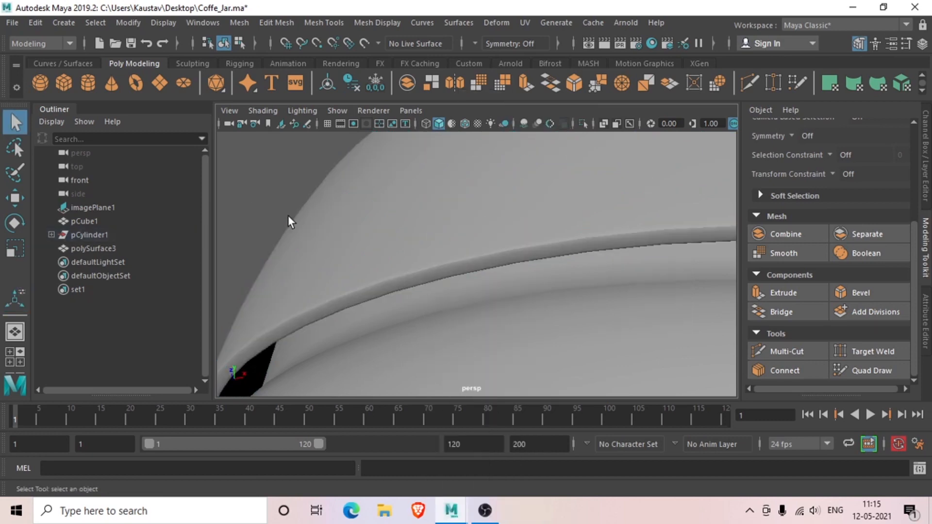
- Scale the whole lid uniformly to fit the jar's neck and check the fit from the side
{"action": "scroll", "coordinate": [336, 252], "scroll_direction": "down", "scroll_amount": 5}
{"action": "left_click", "coordinate": [434, 299]}
{"action": "key", "text": "r"}
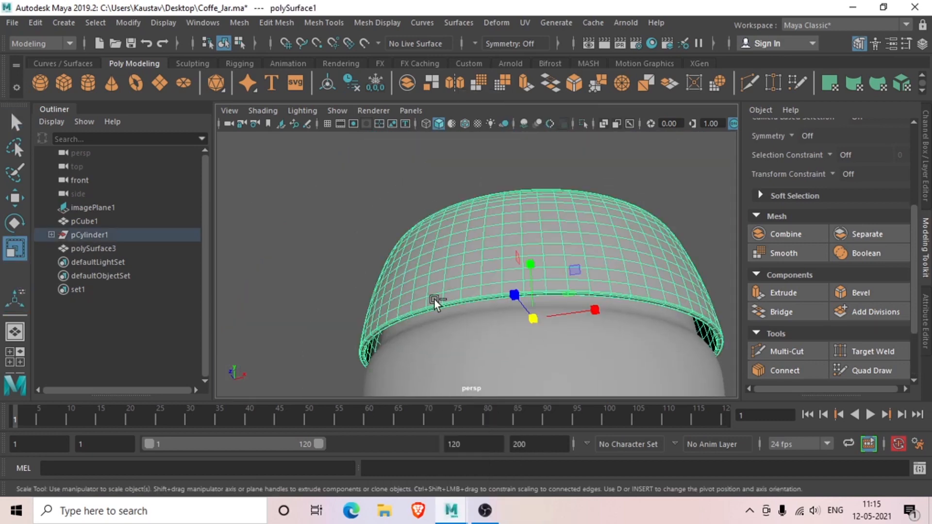
{"action": "left_click_drag", "start_coordinate": [528, 319], "coordinate": [378, 348]}
{"action": "scroll", "coordinate": [413, 335], "scroll_direction": "down", "scroll_amount": 5}
{"action": "right_click_drag", "start_coordinate": [444, 134], "coordinate": [509, 118]}
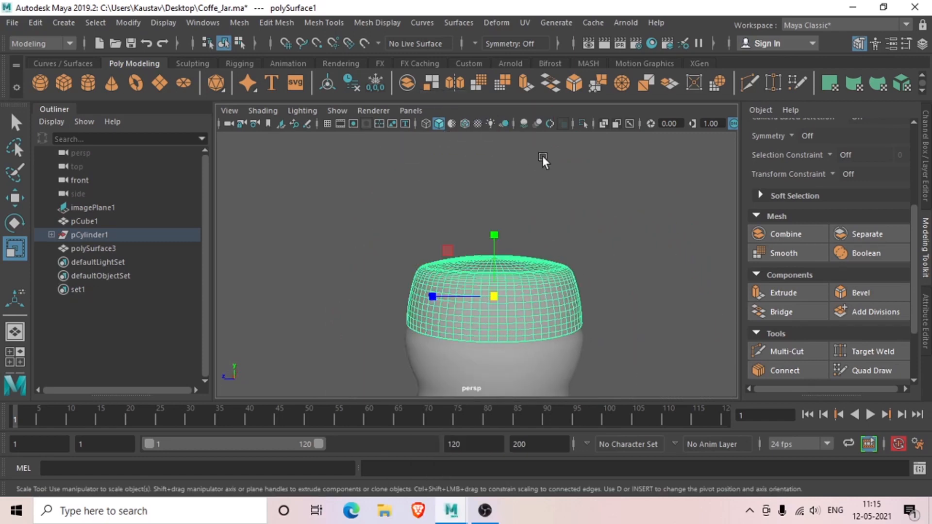
{"action": "left_click", "coordinate": [542, 157]}
{"action": "scroll", "coordinate": [504, 275], "scroll_direction": "down", "scroll_amount": 5}
{"action": "left_click_drag", "start_coordinate": [504, 276], "coordinate": [506, 289], "text": "alt"}
{"action": "scroll", "coordinate": [499, 285], "scroll_direction": "up", "scroll_amount": 5}
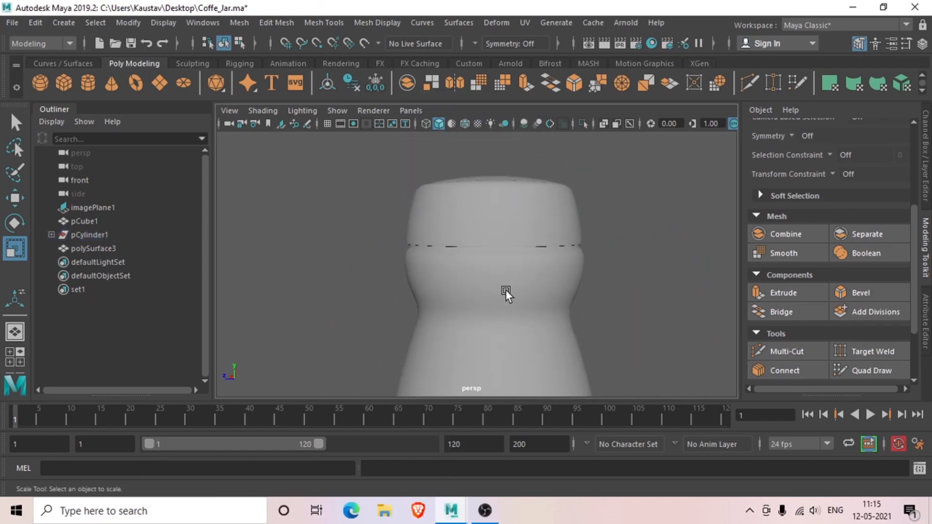
- Inspect how the lid sits on the jar's neck from above and from the side
{"action": "left_click", "coordinate": [501, 248]}
{"action": "left_click", "coordinate": [444, 217]}
{"action": "left_click_drag", "start_coordinate": [458, 253], "coordinate": [464, 325], "text": "alt"}
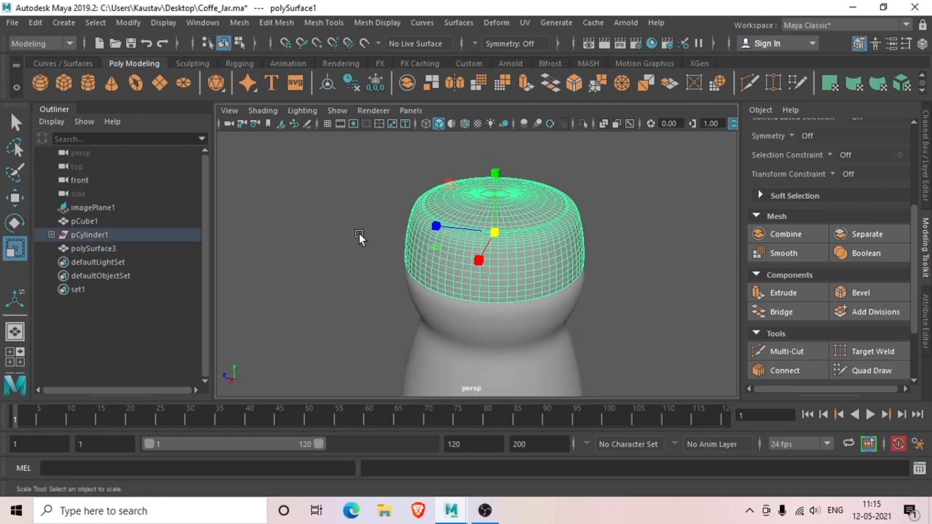
{"action": "left_click", "coordinate": [359, 233]}
{"action": "left_click_drag", "start_coordinate": [391, 255], "coordinate": [462, 232], "text": "alt"}
{"action": "scroll", "coordinate": [456, 241], "scroll_direction": "down", "scroll_amount": 6}
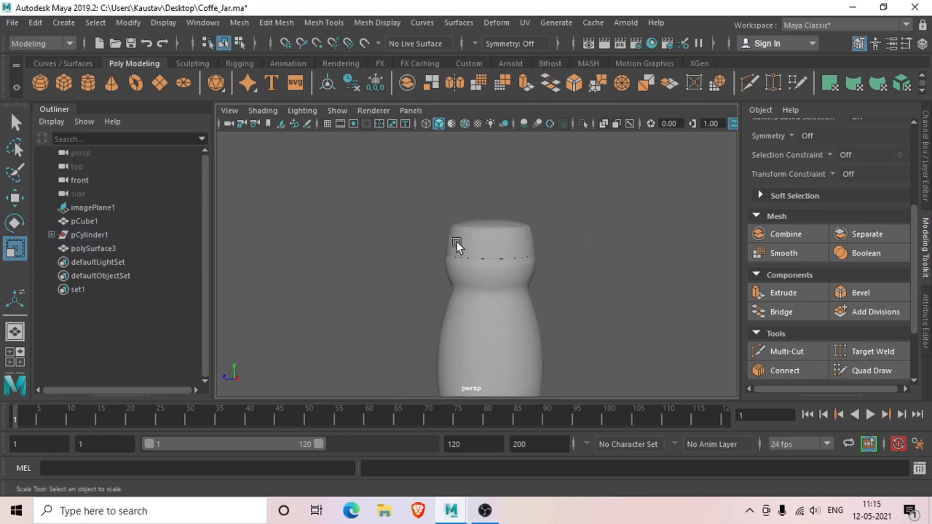
{"action": "middle_click_drag", "start_coordinate": [447, 256], "coordinate": [439, 222], "text": "alt"}
- Select the lid and jar body together, freeze their transformations and clear the selection
{"action": "left_click_drag", "start_coordinate": [382, 171], "coordinate": [614, 415]}
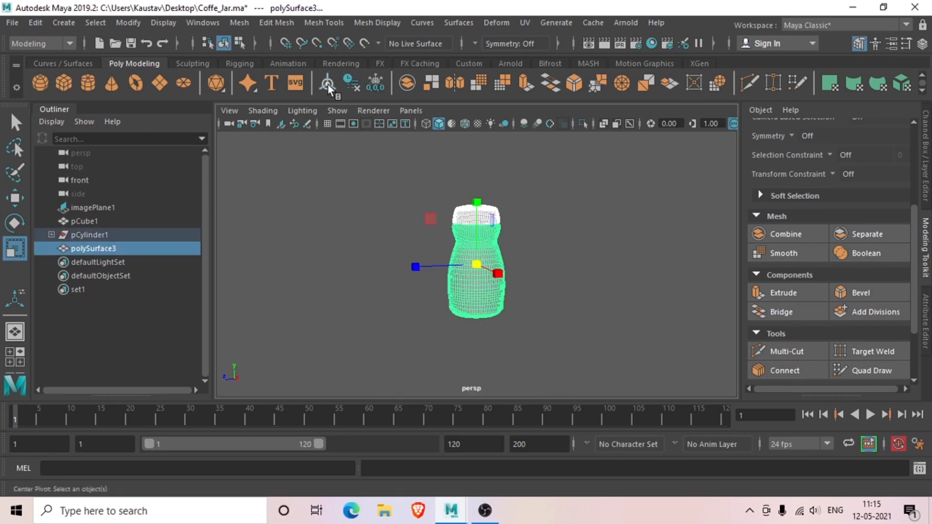
{"action": "left_click", "coordinate": [375, 88]}
{"action": "left_click", "coordinate": [351, 187]}
- Isolate the jar body so its bare neck shows without the lid
{"action": "scroll", "coordinate": [469, 286], "scroll_direction": "up", "scroll_amount": 6}
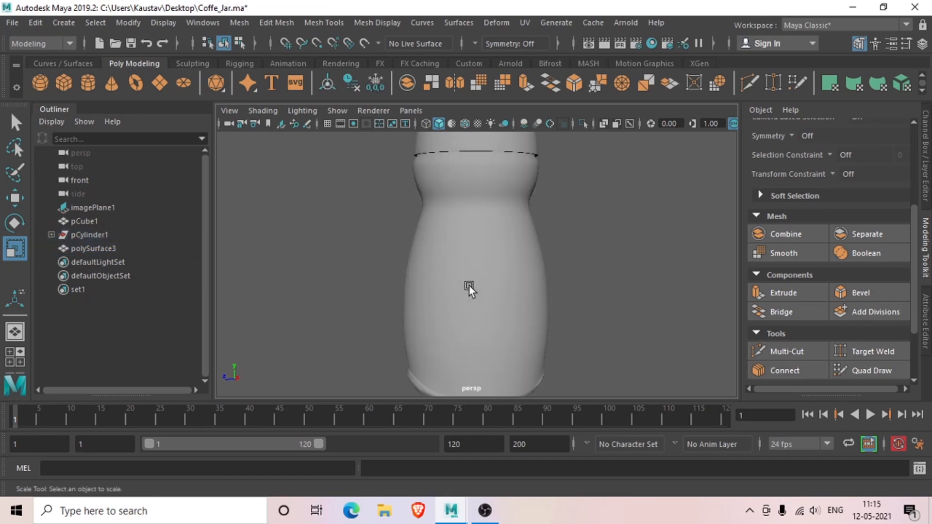
{"action": "middle_click_drag", "start_coordinate": [469, 286], "coordinate": [480, 353], "text": "alt"}
{"action": "left_click", "coordinate": [492, 307]}
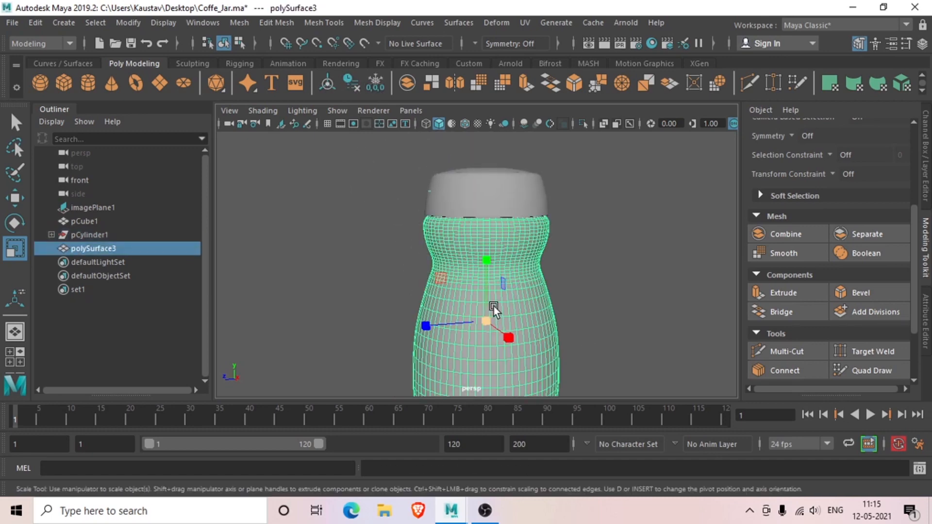
{"action": "left_click", "coordinate": [525, 190]}
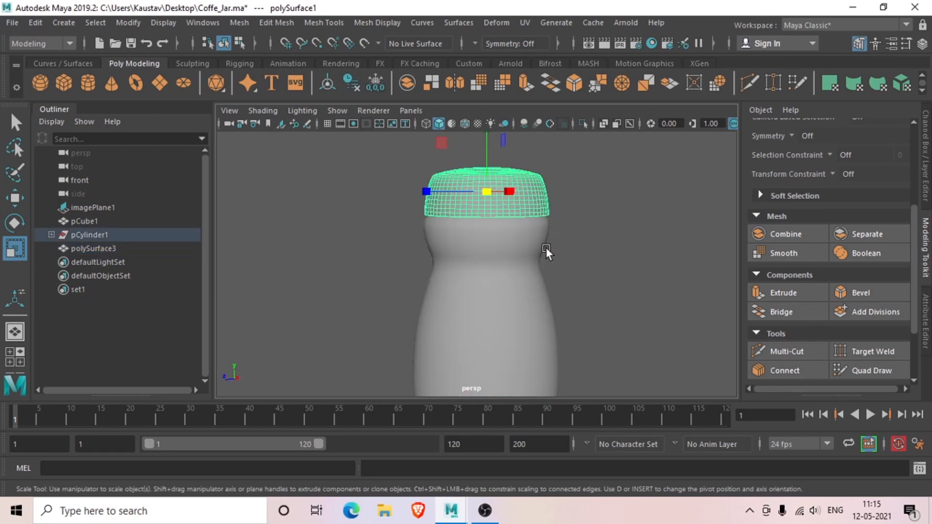
{"action": "left_click", "coordinate": [525, 252]}
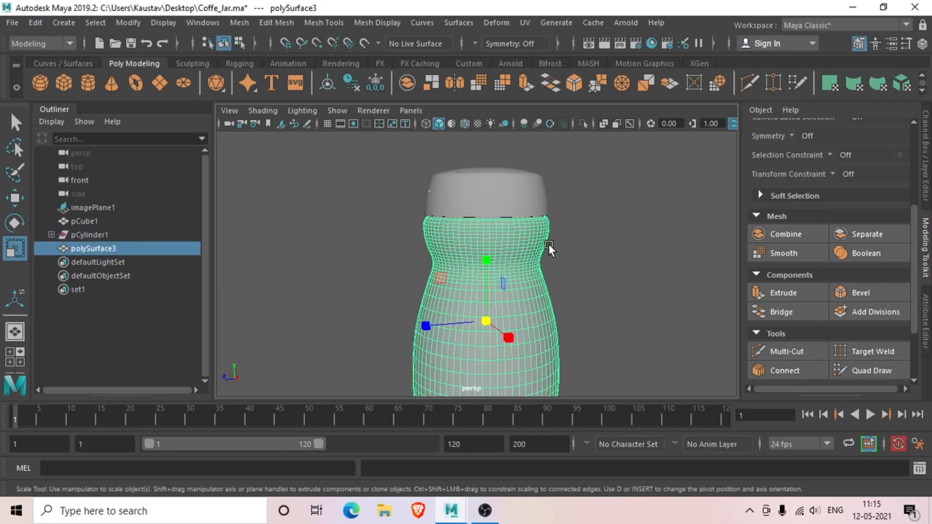
{"action": "left_click", "coordinate": [583, 123]}
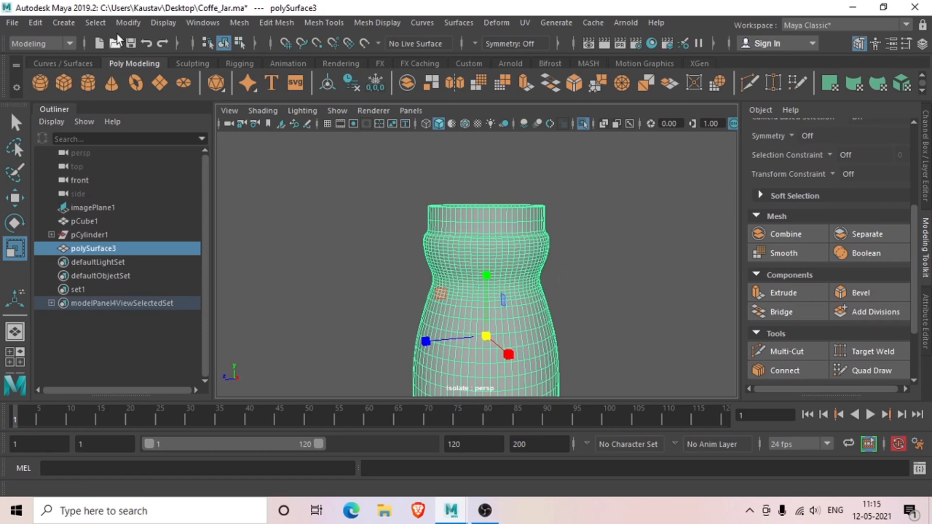
{"action": "scroll", "coordinate": [462, 246], "scroll_direction": "up", "scroll_amount": 5}
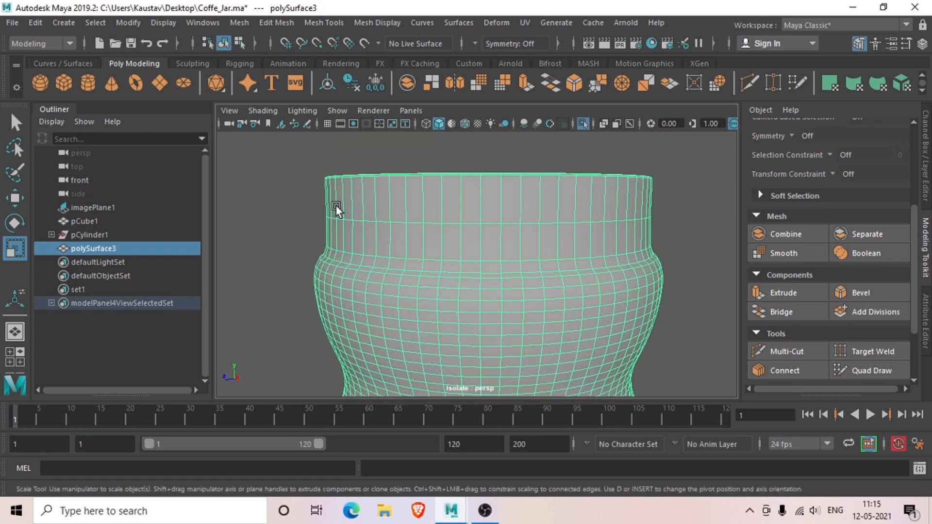
- Create a polygon helix and raise it about 12.16 cm to the level of the jar's neck
{"action": "left_click", "coordinate": [64, 22]}
{"action": "mouse_move", "coordinate": [91, 72]}
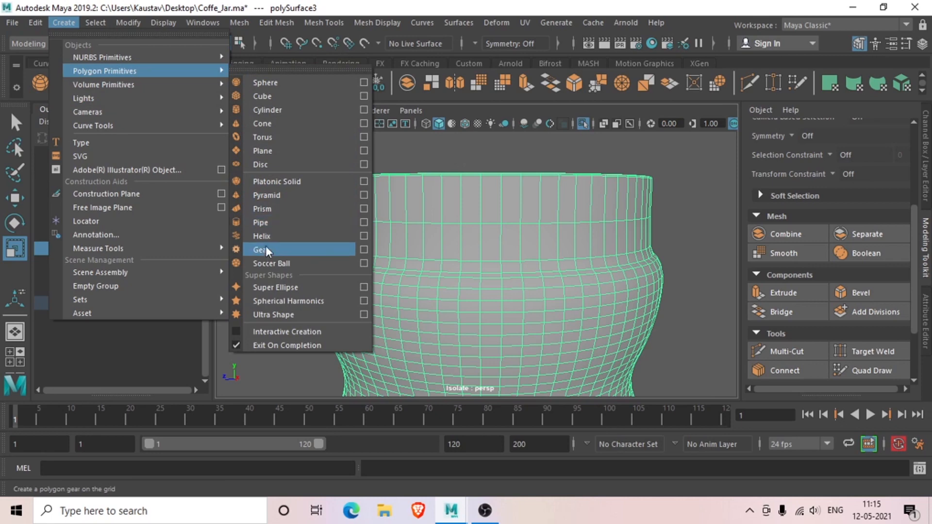
{"action": "left_click", "coordinate": [293, 237]}
{"action": "scroll", "coordinate": [486, 253], "scroll_direction": "down", "scroll_amount": 5}
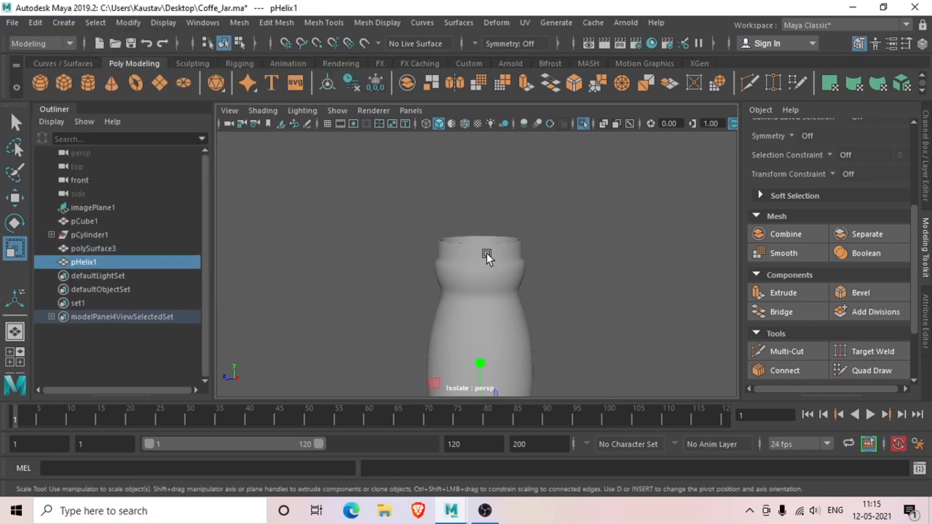
{"action": "key", "text": "w"}
{"action": "left_click_drag", "start_coordinate": [479, 316], "coordinate": [477, 153]}
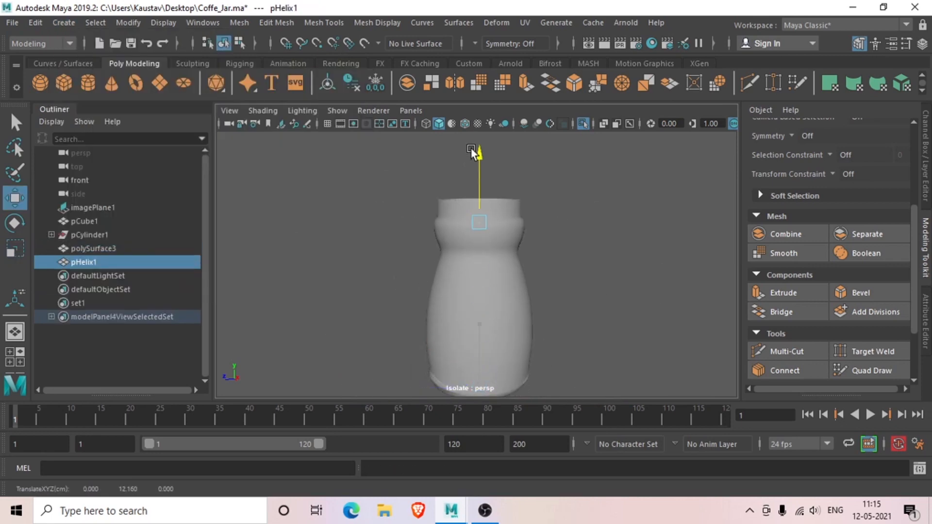
- Raise the helix further so that its upper part stands above the jar's rim
{"action": "left_click_drag", "start_coordinate": [476, 218], "coordinate": [471, 294], "text": "alt"}
{"action": "scroll", "coordinate": [473, 282], "scroll_direction": "up", "scroll_amount": 5}
{"action": "scroll", "coordinate": [473, 282], "scroll_direction": "up", "scroll_amount": 4}
{"action": "middle_click_drag", "start_coordinate": [473, 281], "coordinate": [466, 319], "text": "alt"}
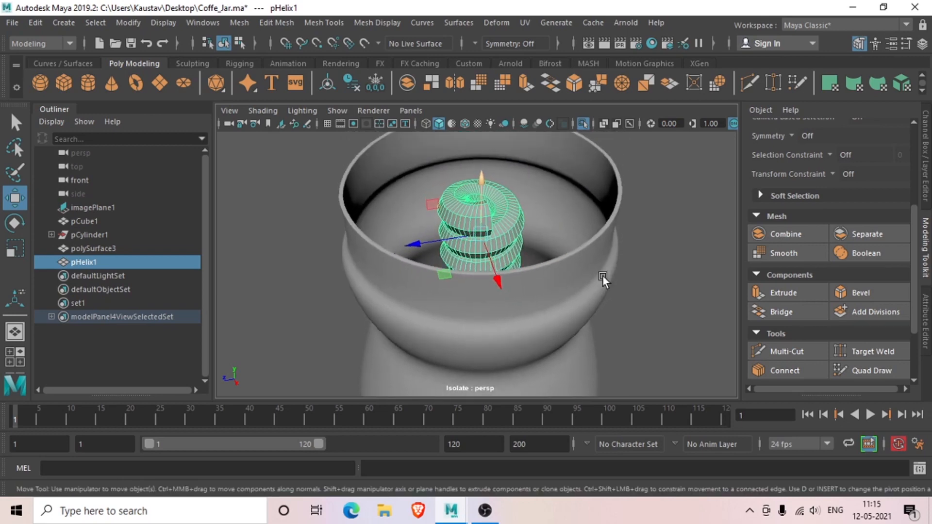
{"action": "left_click_drag", "start_coordinate": [482, 181], "coordinate": [480, 87]}
{"action": "scroll", "coordinate": [471, 267], "scroll_direction": "down", "scroll_amount": 5}
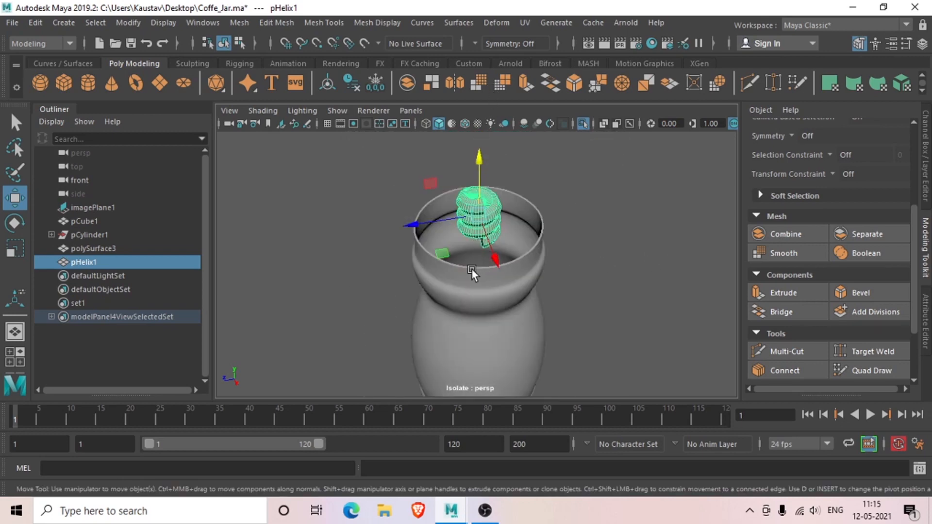
{"action": "middle_click_drag", "start_coordinate": [471, 269], "coordinate": [460, 310], "text": "alt"}
{"action": "left_click_drag", "start_coordinate": [460, 310], "coordinate": [462, 252], "text": "alt"}
{"action": "scroll", "coordinate": [460, 256], "scroll_direction": "up", "scroll_amount": 4}
{"action": "middle_click_drag", "start_coordinate": [459, 255], "coordinate": [462, 280], "text": "alt"}
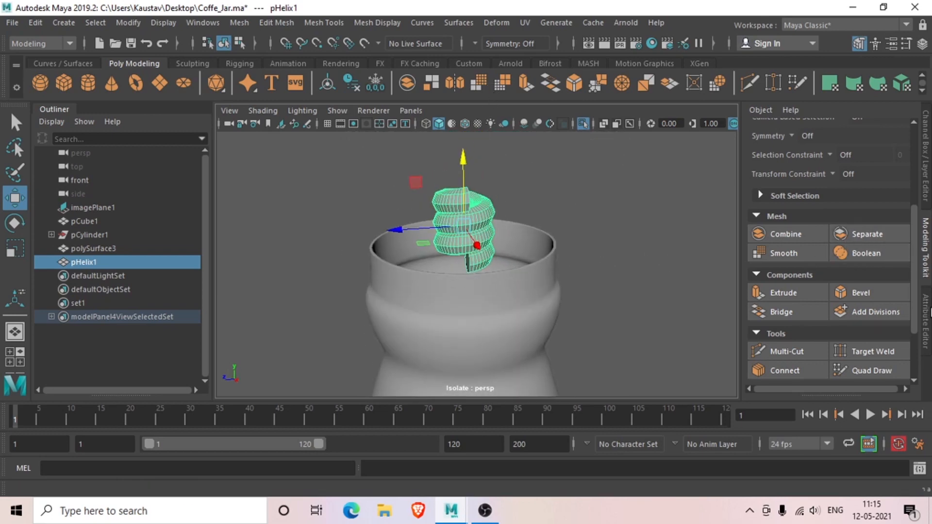
- Open the helix's construction attributes and set its number of coils to 1.5
{"action": "left_click", "coordinate": [929, 332]}
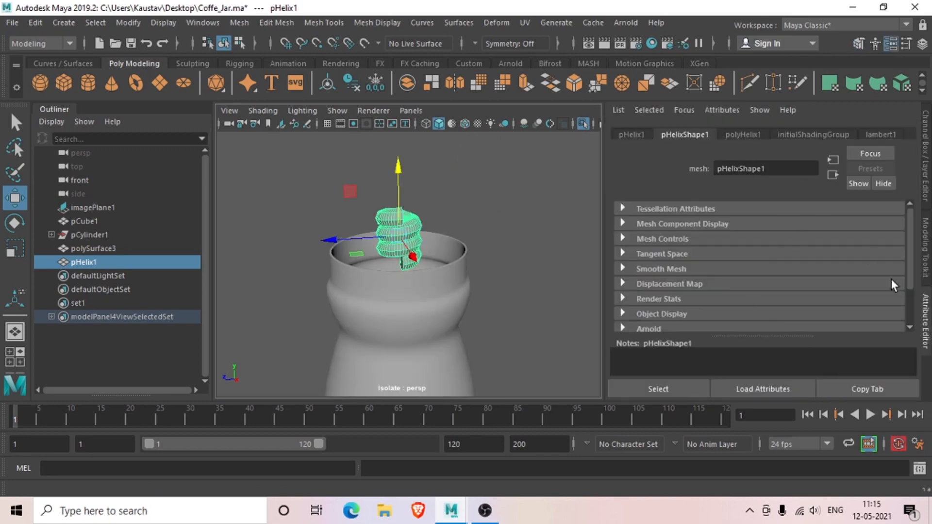
{"action": "left_click", "coordinate": [740, 130]}
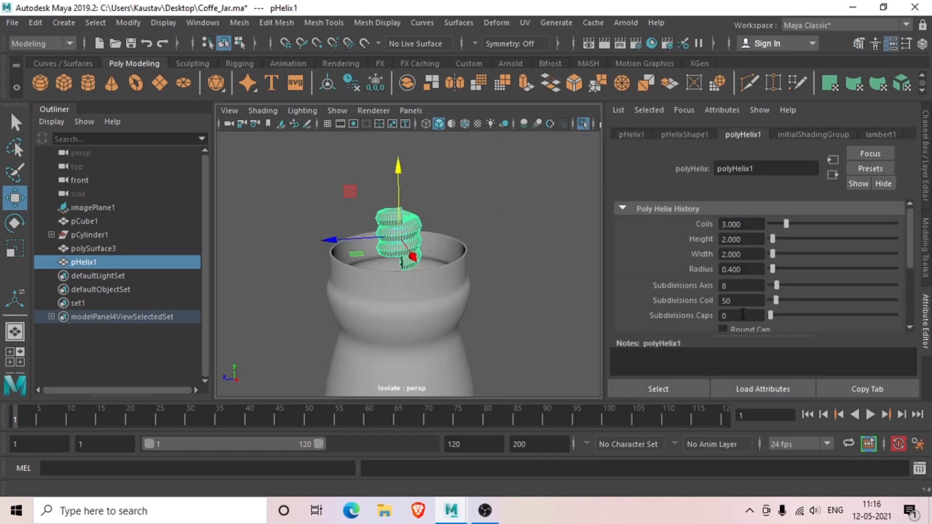
{"action": "left_click_drag", "start_coordinate": [785, 220], "coordinate": [777, 221]}
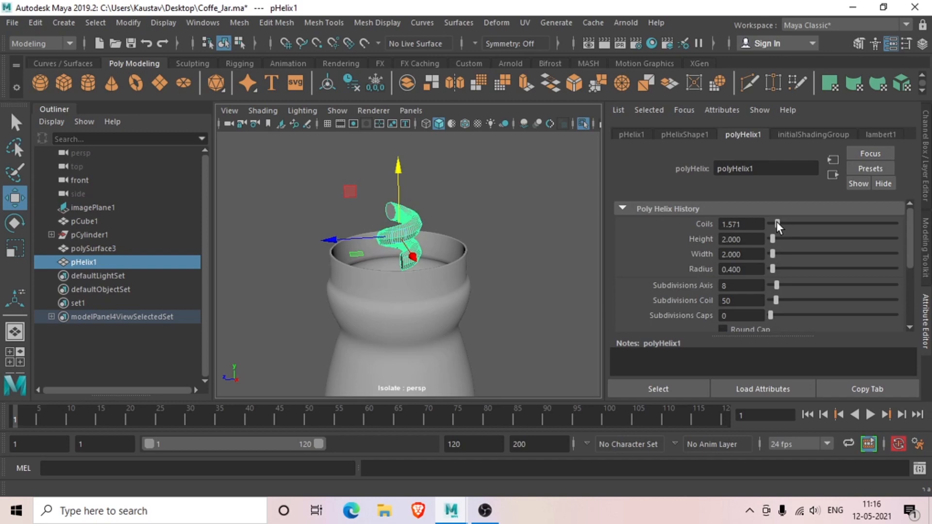
{"action": "left_click", "coordinate": [742, 224]}
{"action": "type", "text": "1.5"}
{"action": "key", "text": "Return"}
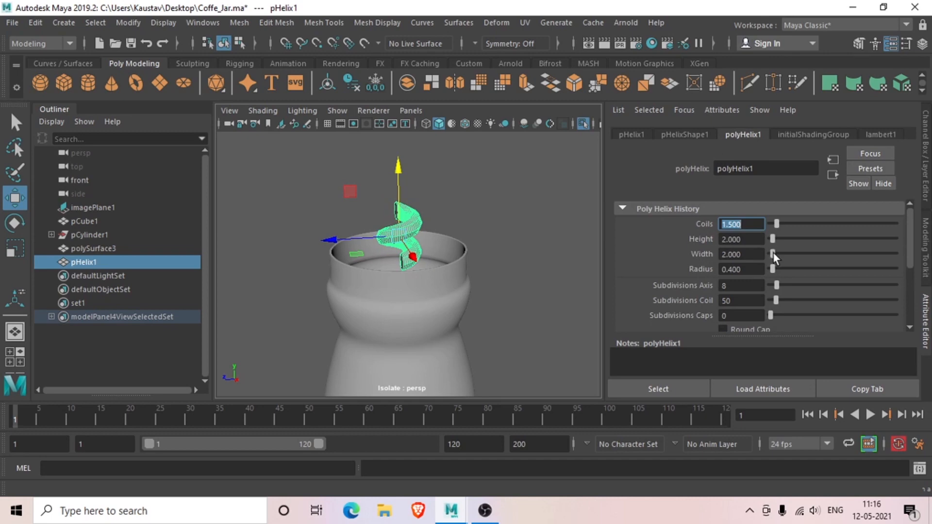
- Widen the helix to a width of 6.5 so it surrounds the jar's neck
{"action": "left_click_drag", "start_coordinate": [773, 252], "coordinate": [777, 251]}
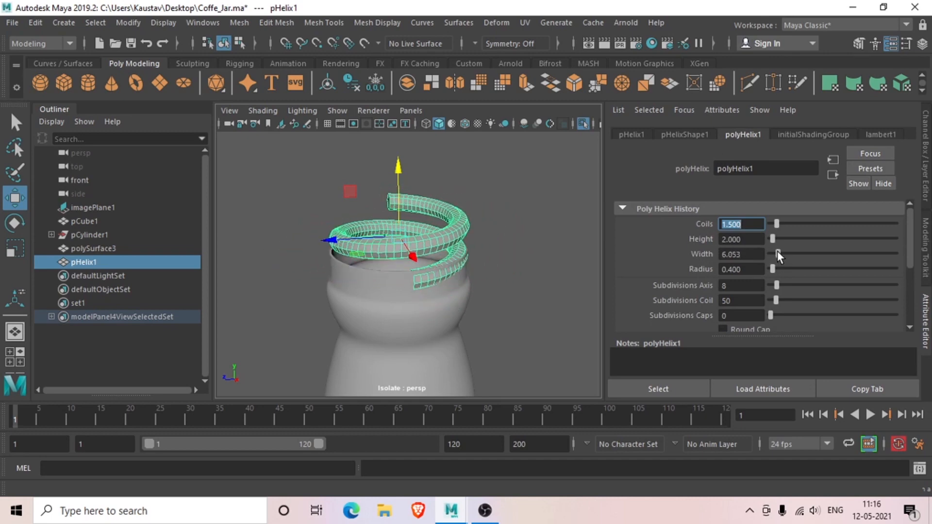
{"action": "left_click", "coordinate": [741, 254]}
{"action": "type", "text": "5"}
{"action": "key", "text": "Return"}
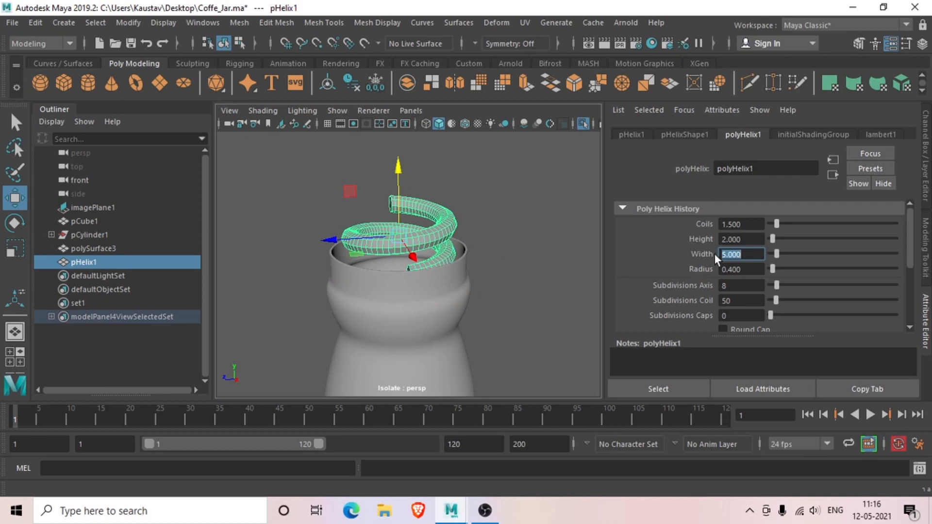
{"action": "type", "text": "6.5"}
{"action": "key", "text": "Return"}
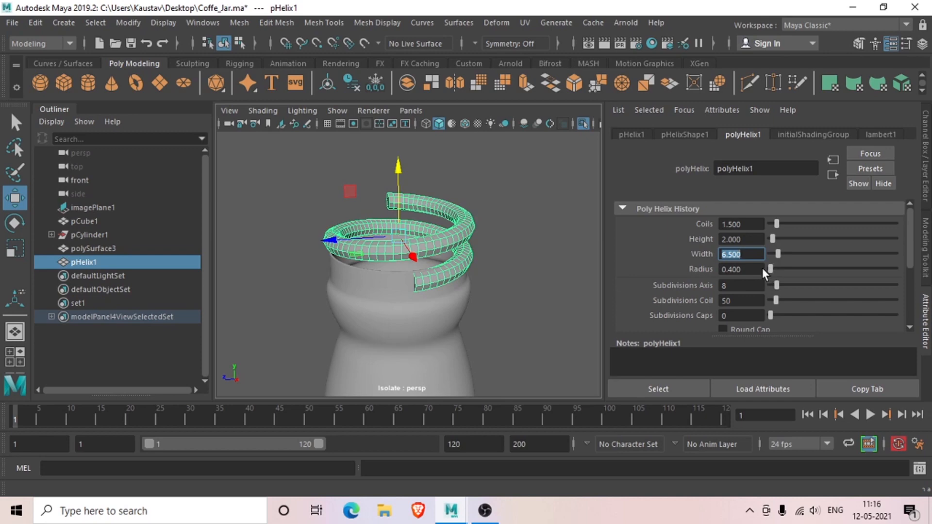
- Set the helix's tube radius to 0.1
{"action": "left_click_drag", "start_coordinate": [771, 269], "coordinate": [771, 270]}
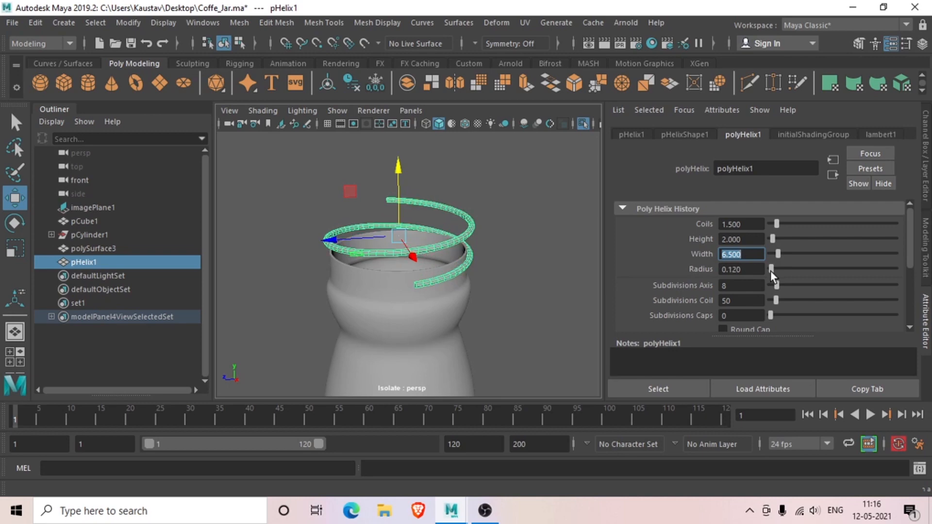
{"action": "left_click", "coordinate": [751, 272]}
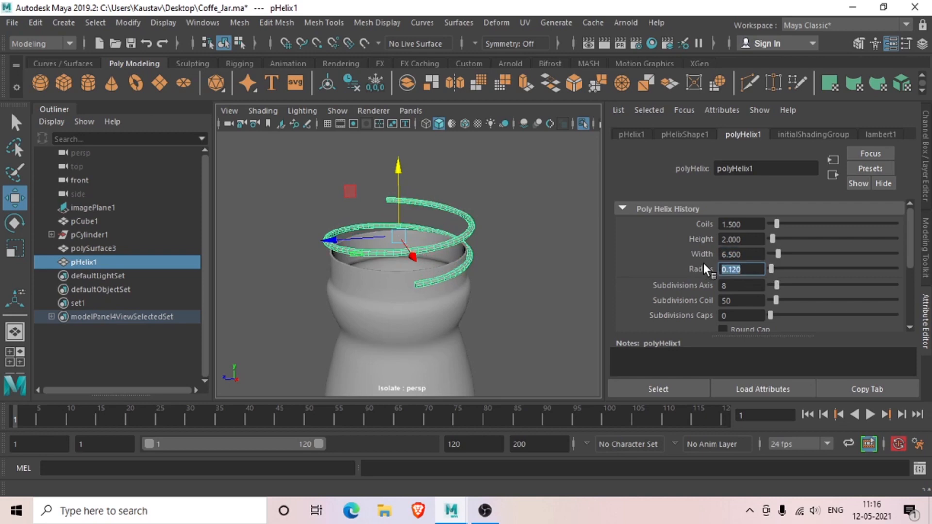
{"action": "type", "text": "0.1"}
{"action": "key", "text": "Return"}
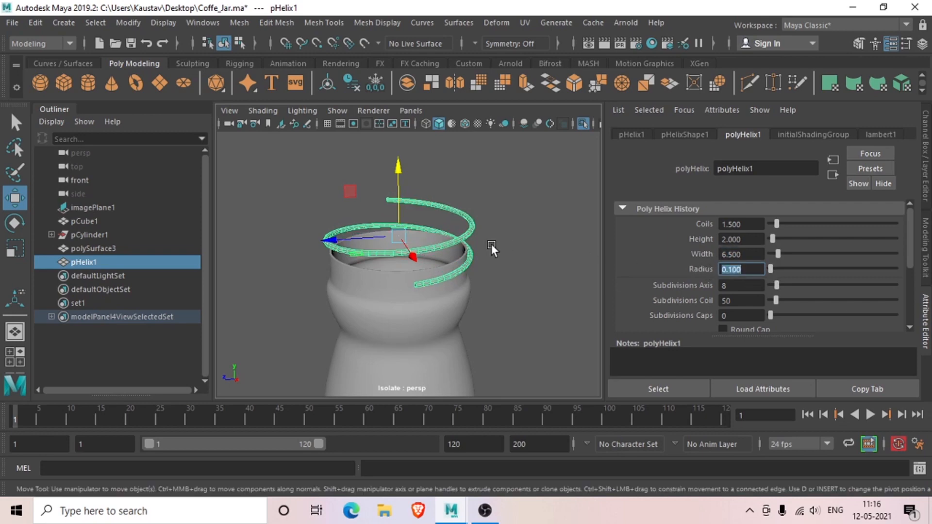
- Thin the helix further by setting its radius to 0.05
{"action": "scroll", "coordinate": [491, 244], "scroll_direction": "up", "scroll_amount": 5}
{"action": "middle_click_drag", "start_coordinate": [517, 267], "coordinate": [525, 286], "text": "alt"}
{"action": "scroll", "coordinate": [523, 277], "scroll_direction": "down", "scroll_amount": 3}
{"action": "double_click", "coordinate": [747, 269]}
{"action": "type", "text": "0"}
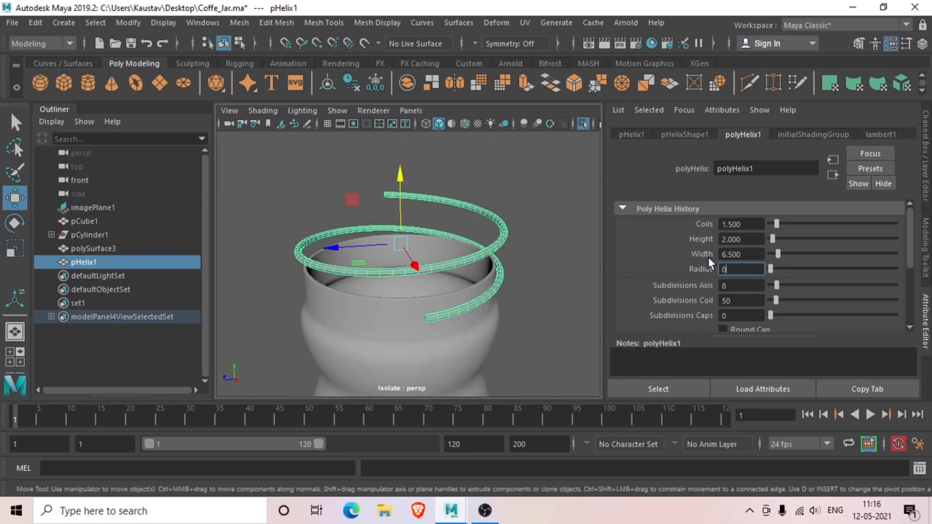
{"action": "type", "text": ".05"}
{"action": "key", "text": "Return"}
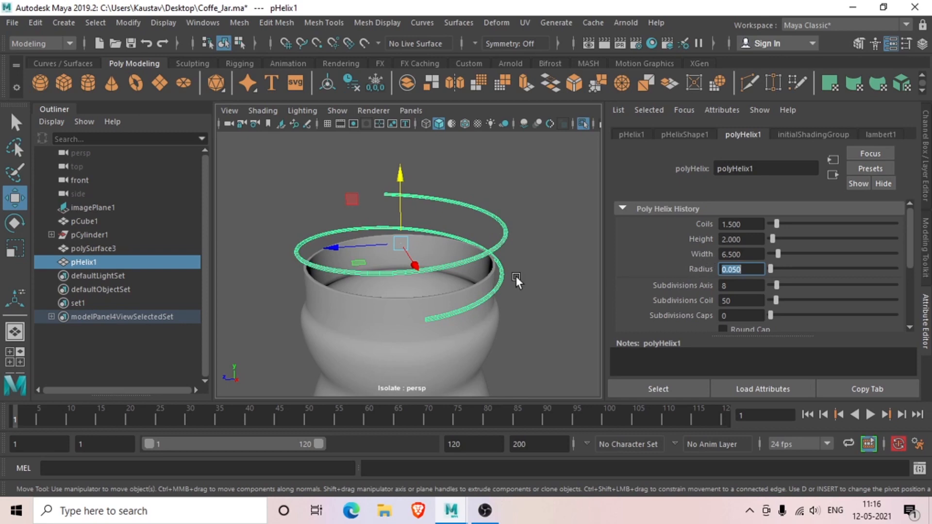
{"action": "scroll", "coordinate": [506, 276], "scroll_direction": "up", "scroll_amount": 2}
{"action": "scroll", "coordinate": [506, 276], "scroll_direction": "up", "scroll_amount": 1}
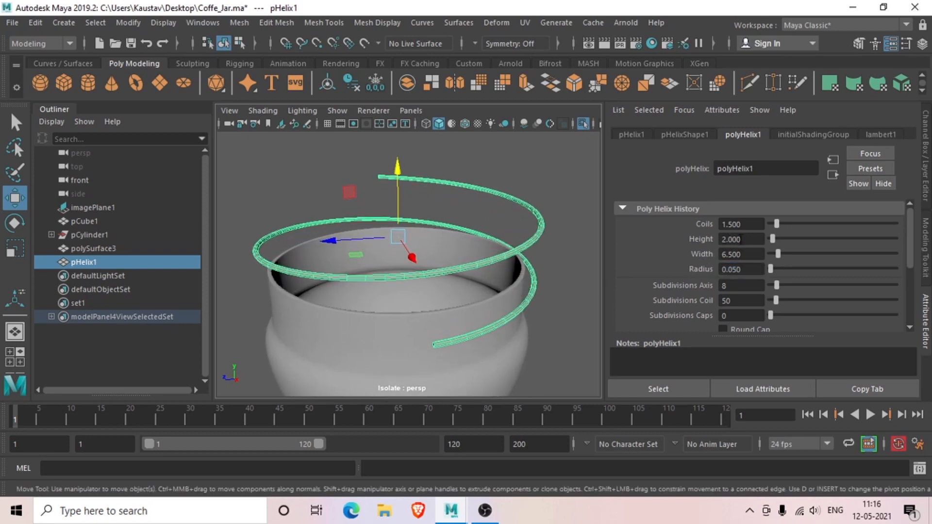
- Set the helix's number of coils to 0.9
{"action": "left_click", "coordinate": [772, 223]}
{"action": "left_click_drag", "start_coordinate": [772, 222], "coordinate": [773, 223]}
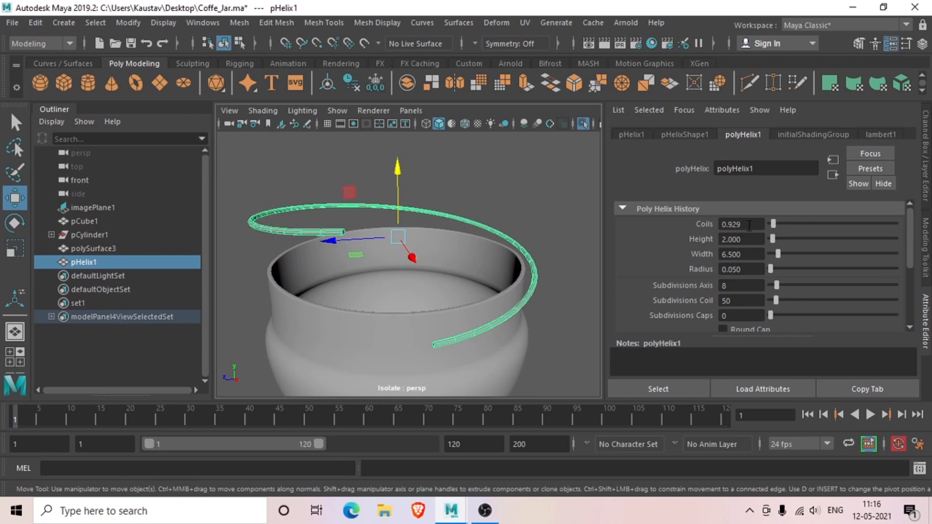
{"action": "left_click", "coordinate": [749, 226]}
{"action": "type", "text": "0.9"}
{"action": "mouse_move", "coordinate": [504, 270]}
{"action": "left_mouse_down", "text": "alt"}
{"action": "mouse_move", "coordinate": [523, 252]}
{"action": "mouse_move", "coordinate": [522, 277]}
{"action": "mouse_move", "coordinate": [496, 278]}
{"action": "left_mouse_up", "text": "alt"}
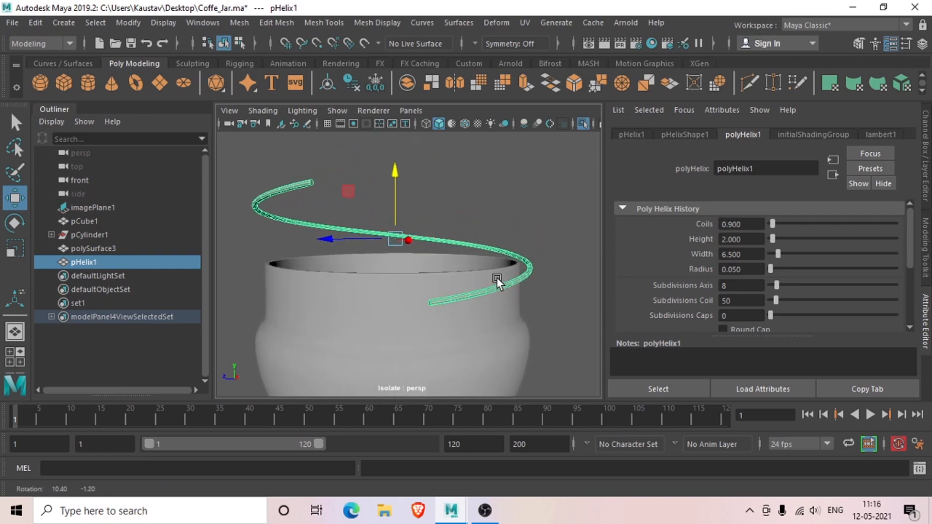
- Reduce the helix's height to about 1.109 and lower it around the jar's neck
{"action": "left_click_drag", "start_coordinate": [772, 237], "coordinate": [772, 239]}
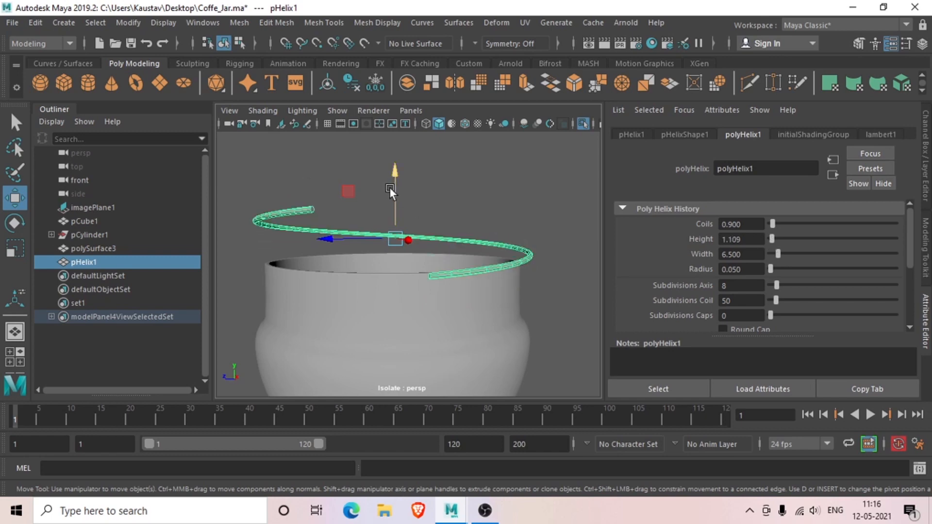
{"action": "left_click_drag", "start_coordinate": [389, 188], "coordinate": [415, 235]}
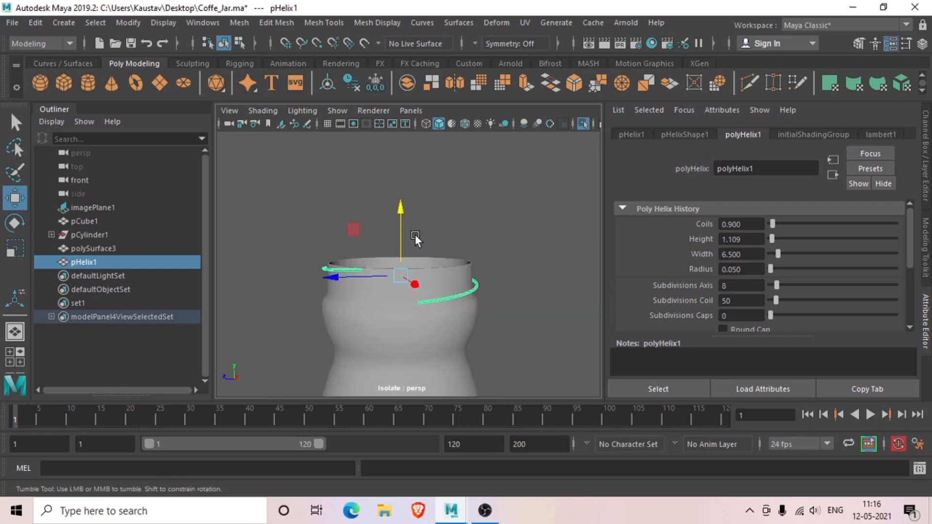
- Set the helix's number of coils to 1.2 so the thread wraps past one full turn
{"action": "left_click_drag", "start_coordinate": [774, 223], "coordinate": [774, 223]}
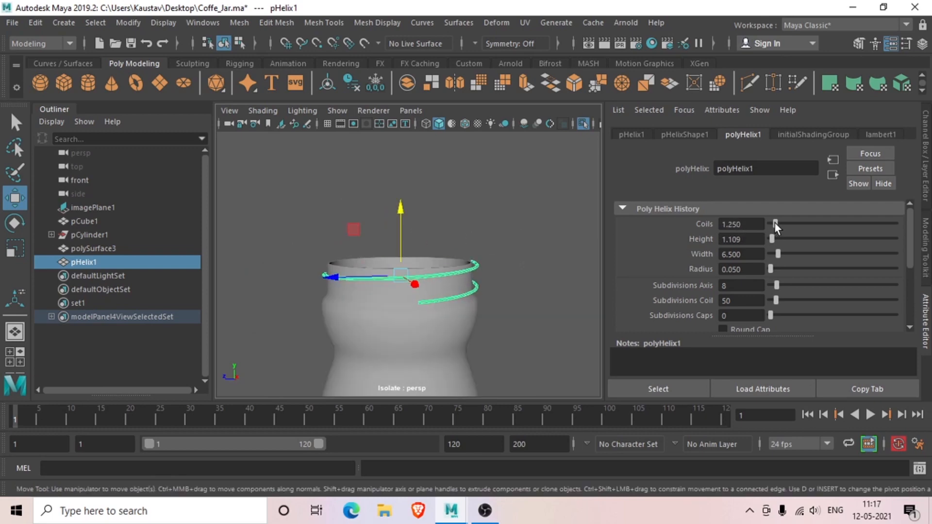
{"action": "left_click_drag", "start_coordinate": [495, 288], "coordinate": [453, 289], "text": "alt"}
{"action": "left_click", "coordinate": [738, 225]}
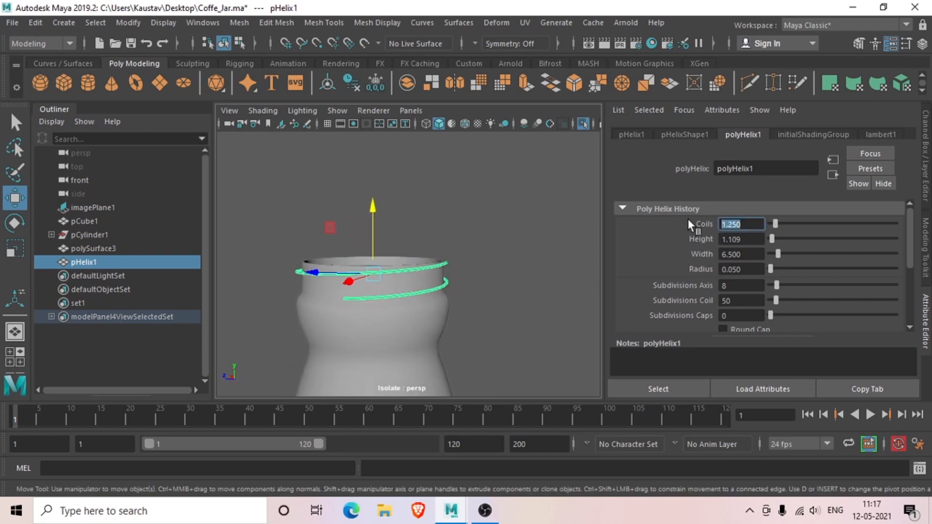
{"action": "type", "text": "1.2"}
{"action": "key", "text": "Return"}
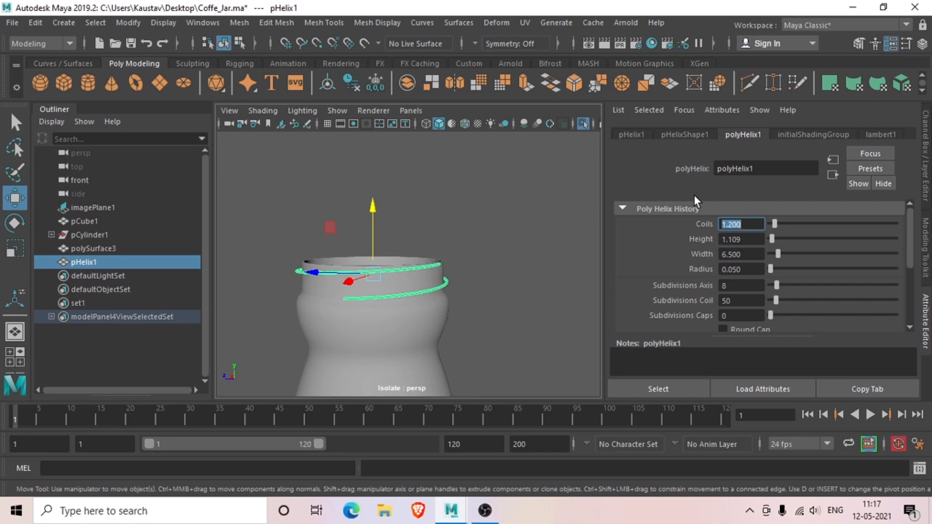
- Scale the helix uniformly so its coils hug the outside of the jar's neck
{"action": "left_click_drag", "start_coordinate": [413, 244], "coordinate": [399, 267], "text": "alt"}
{"action": "right_click_drag", "start_coordinate": [399, 267], "coordinate": [494, 301], "text": "alt"}
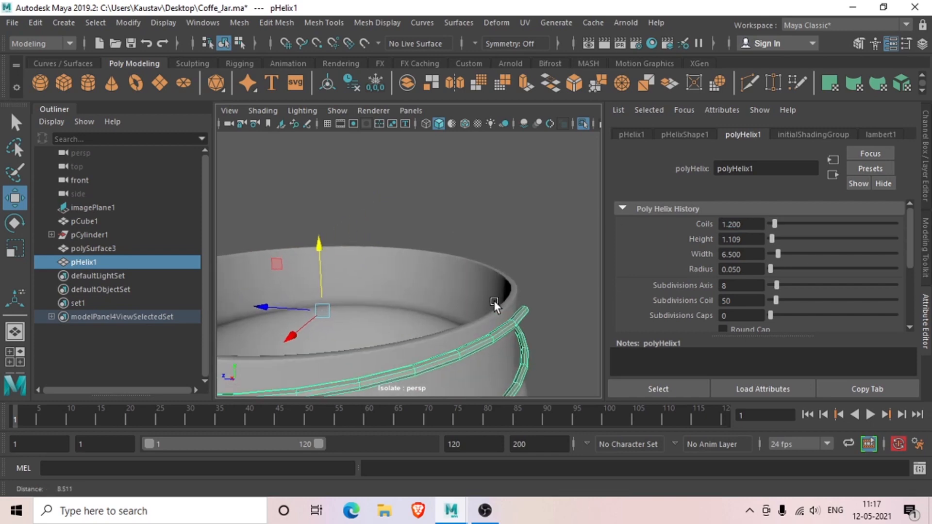
{"action": "mouse_move", "coordinate": [494, 302]}
{"action": "middle_mouse_down", "text": "alt"}
{"action": "mouse_move", "coordinate": [514, 278]}
{"action": "mouse_move", "coordinate": [508, 294]}
{"action": "middle_mouse_up", "text": "alt"}
{"action": "left_click_drag", "start_coordinate": [509, 295], "coordinate": [500, 322], "text": "alt"}
{"action": "middle_click_drag", "start_coordinate": [500, 322], "coordinate": [505, 244], "text": "alt"}
{"action": "key", "text": "r"}
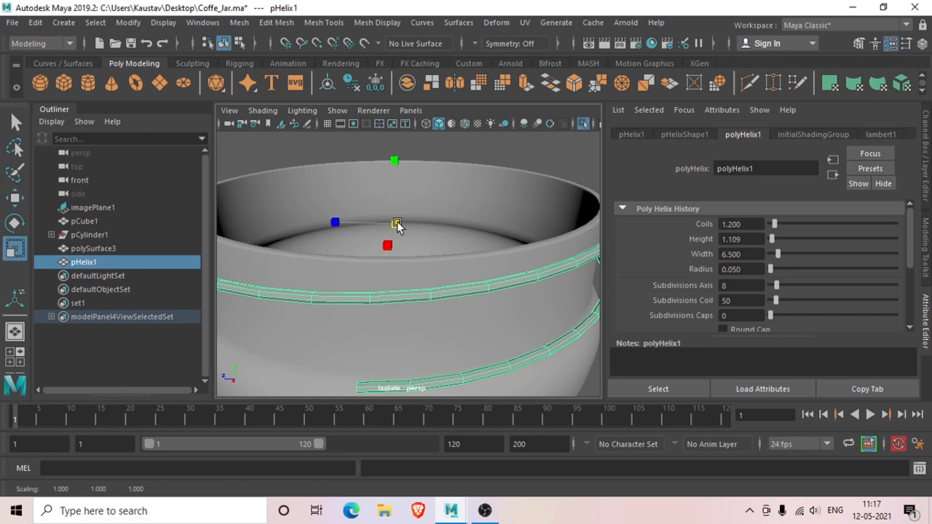
{"action": "left_click_drag", "start_coordinate": [397, 222], "coordinate": [374, 254]}
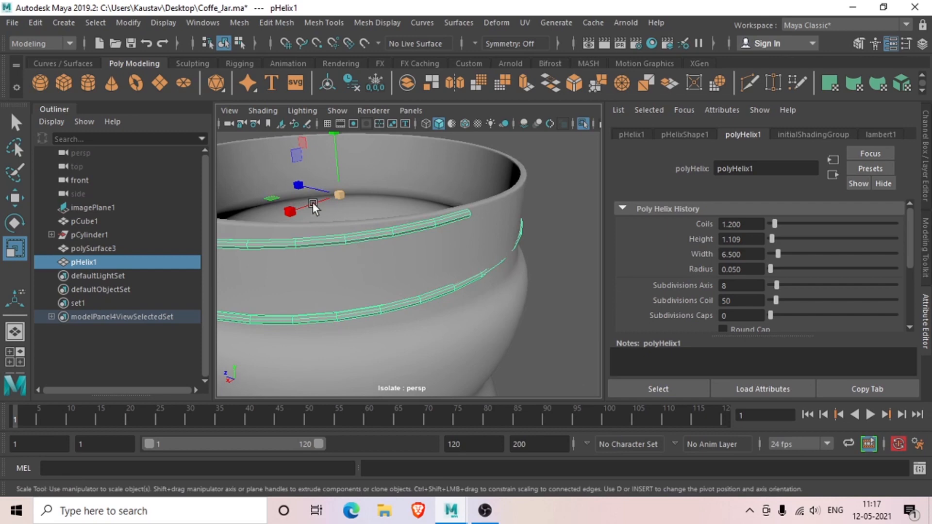
{"action": "left_click_drag", "start_coordinate": [340, 195], "coordinate": [406, 322]}
- In the top view, delete the helix's construction history and freeze its transformations
{"action": "key", "text": "space"}
{"action": "key", "text": "space"}
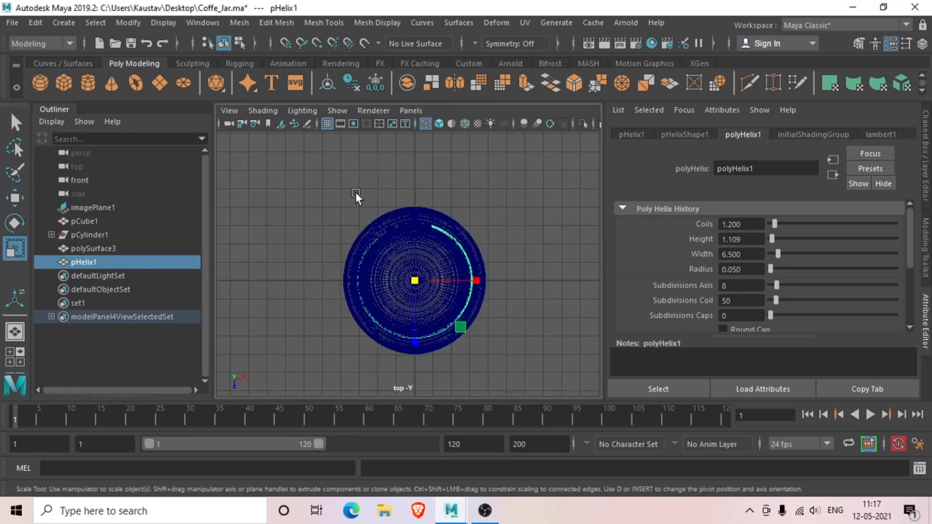
{"action": "scroll", "coordinate": [425, 274], "scroll_direction": "up", "scroll_amount": 5}
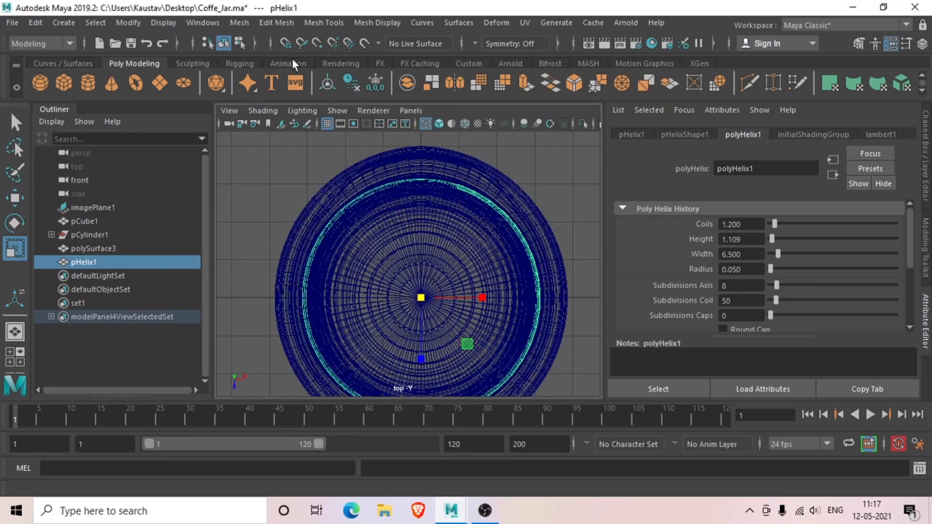
{"action": "left_click", "coordinate": [351, 84]}
{"action": "left_click", "coordinate": [375, 84]}
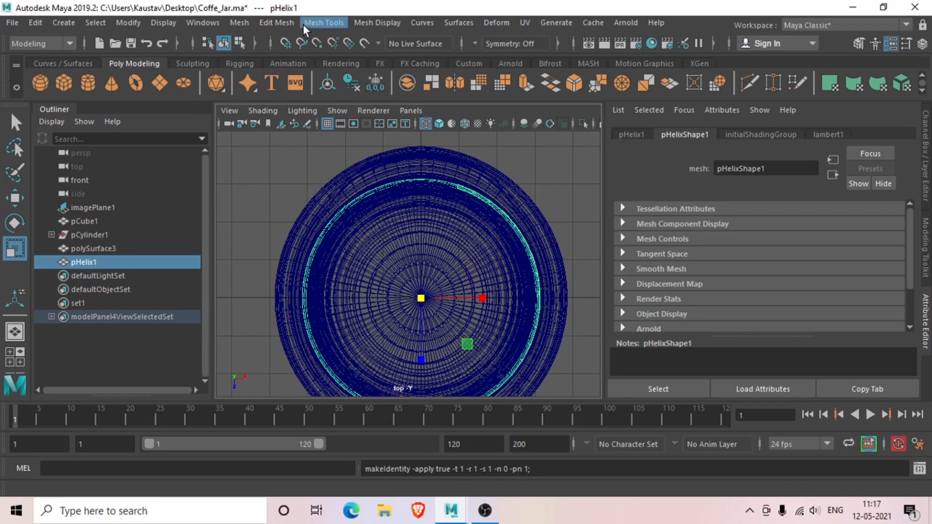
- Turn on grid snapping and snap the helix to the grid centre at the jar's axis
{"action": "left_click", "coordinate": [286, 44]}
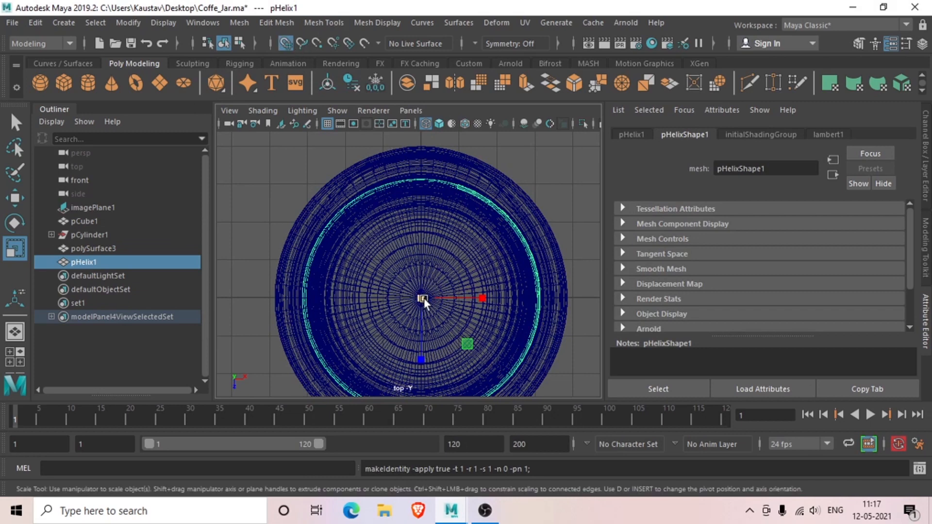
{"action": "key", "text": "w"}
{"action": "left_click_drag", "start_coordinate": [422, 297], "coordinate": [429, 285]}
{"action": "key", "text": "space"}
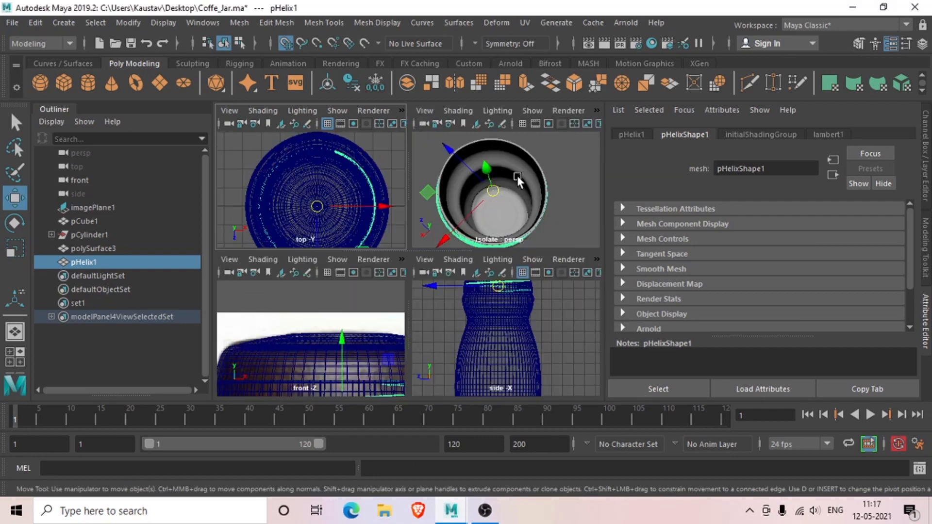
- Display the top view shaded and isolate the jar body and the helix in it
{"action": "key", "text": "space"}
{"action": "key", "text": "space"}
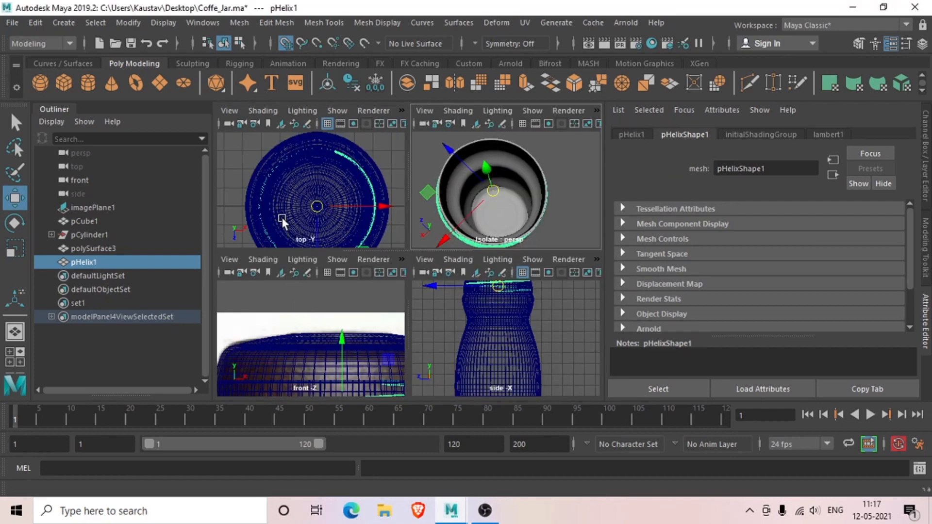
{"action": "key", "text": "space"}
{"action": "key", "text": "5"}
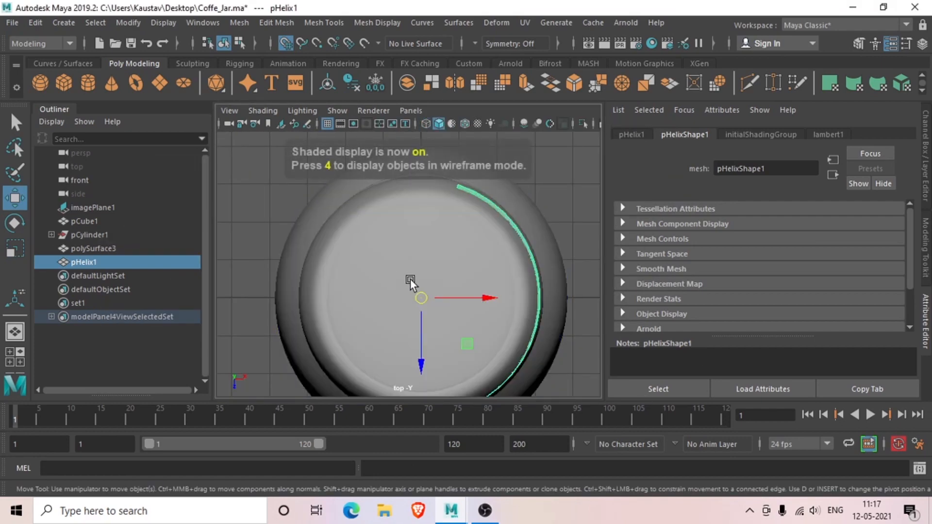
{"action": "mouse_move", "coordinate": [410, 279]}
{"action": "middle_mouse_down", "text": "alt"}
{"action": "mouse_move", "coordinate": [411, 243]}
{"action": "mouse_move", "coordinate": [420, 281]}
{"action": "middle_mouse_up", "text": "alt"}
{"action": "scroll", "coordinate": [418, 267], "scroll_direction": "down", "scroll_amount": 3}
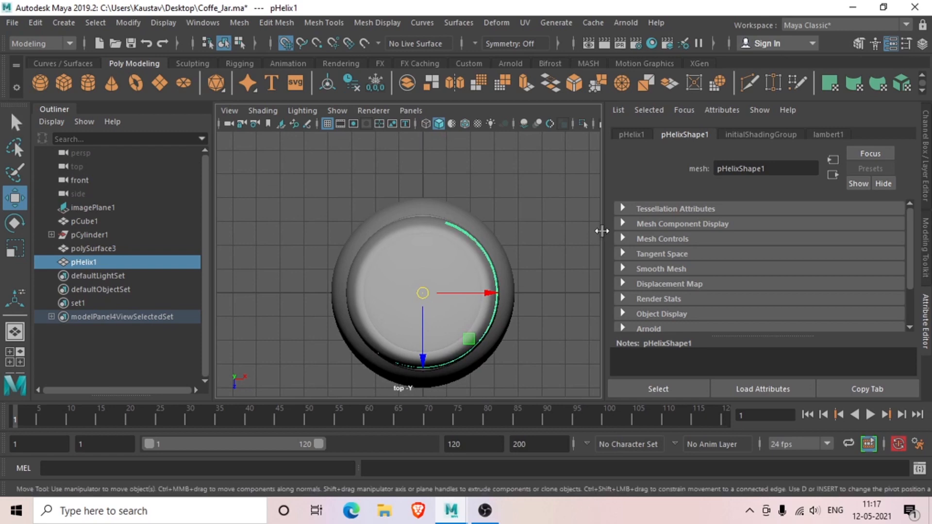
{"action": "left_click", "coordinate": [479, 223], "text": "shift"}
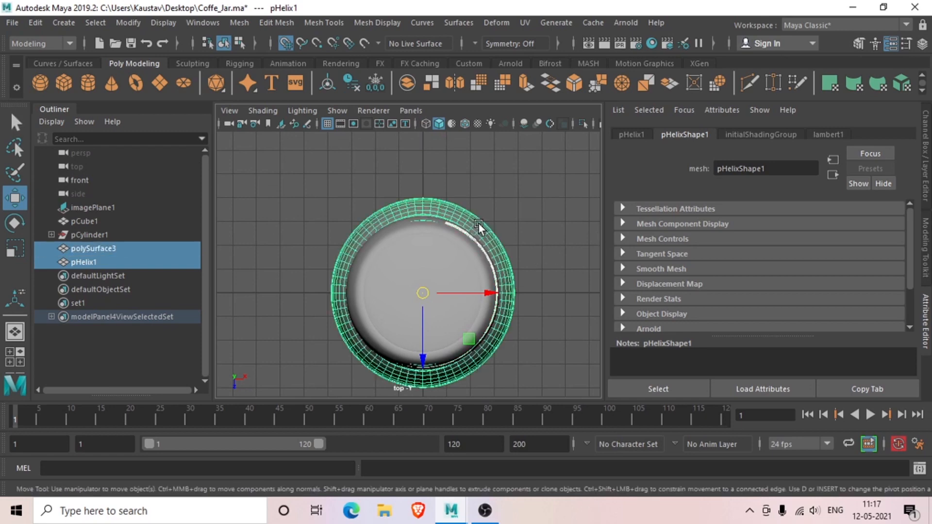
{"action": "left_click", "coordinate": [583, 124]}
{"action": "scroll", "coordinate": [544, 190], "scroll_direction": "up", "scroll_amount": 3}
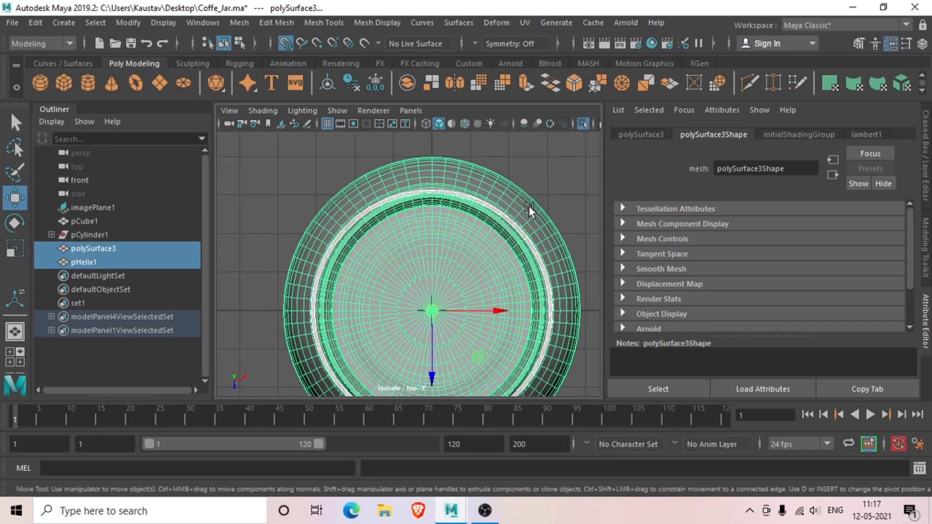
- Select only the helix and scale it along X to about 0.956 to fit the neck more closely
{"action": "left_click", "coordinate": [543, 182]}
{"action": "left_click", "coordinate": [539, 261]}
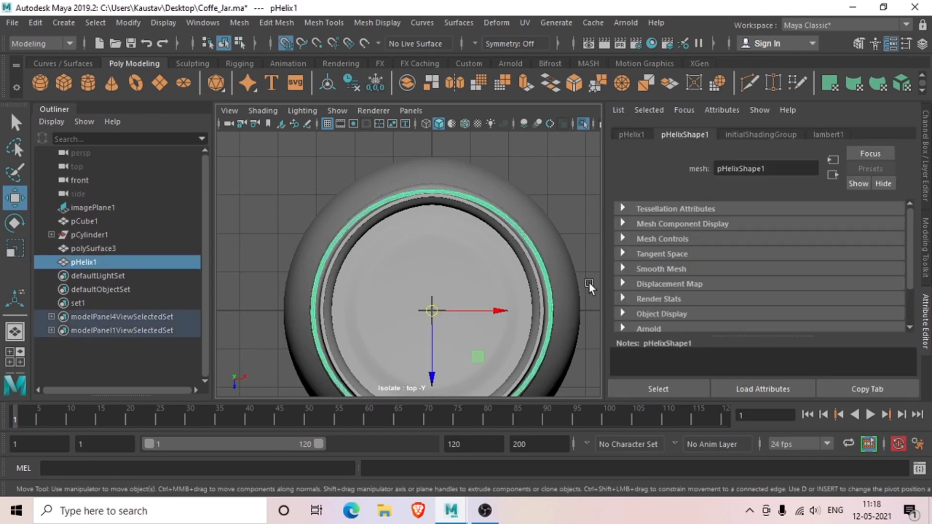
{"action": "middle_click_drag", "start_coordinate": [470, 263], "coordinate": [471, 230], "text": "alt"}
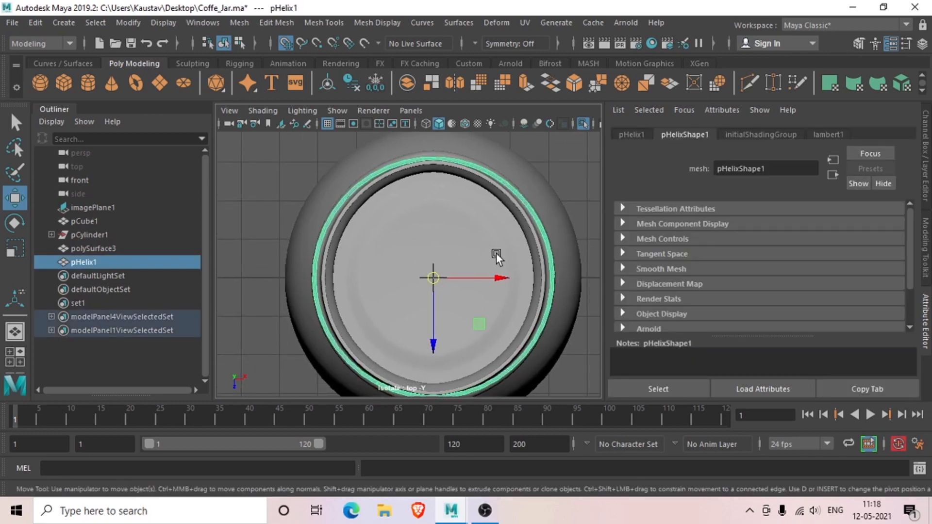
{"action": "key", "text": "r"}
{"action": "left_click_drag", "start_coordinate": [501, 277], "coordinate": [496, 275]}
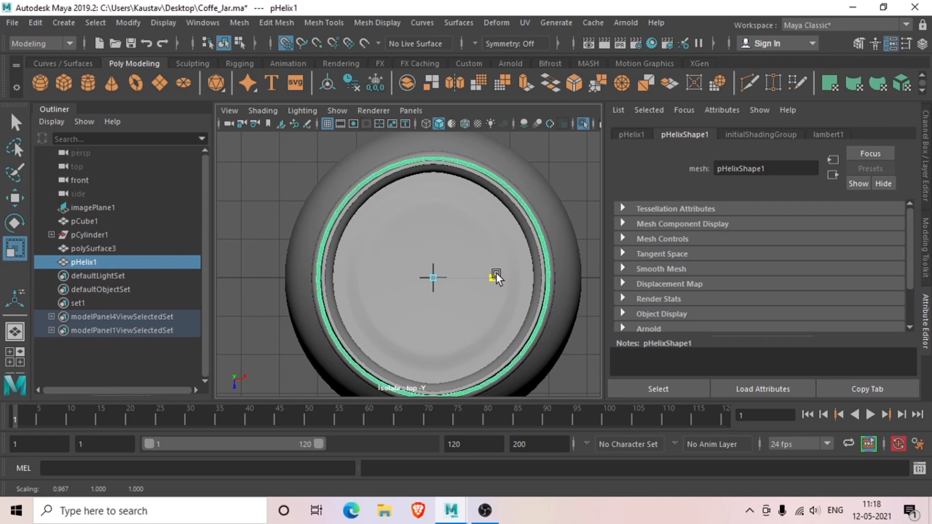
{"action": "left_click_drag", "start_coordinate": [496, 273], "coordinate": [496, 272]}
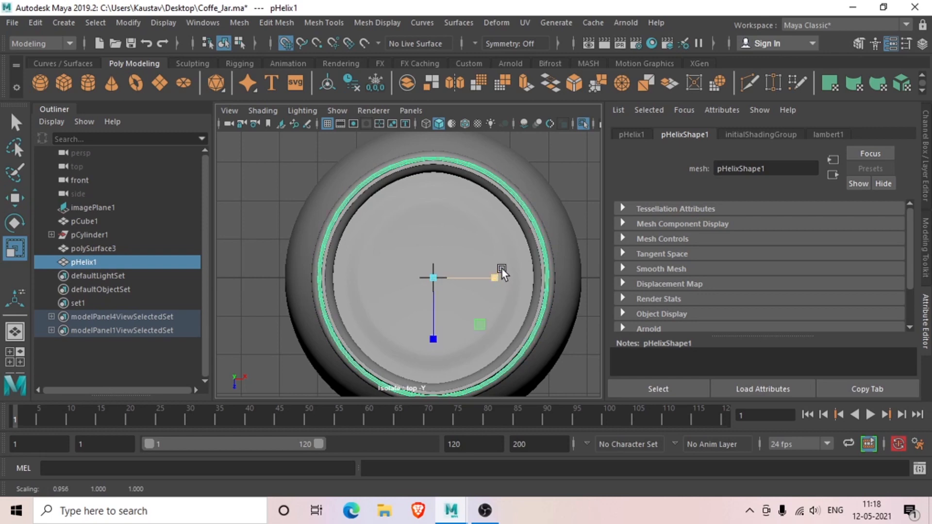
- Examine in perspective how the helix sits against the jar's neck all the way around
{"action": "middle_click_drag", "start_coordinate": [502, 269], "coordinate": [496, 200], "text": "alt"}
{"action": "key", "text": "space"}
{"action": "key", "text": "space"}
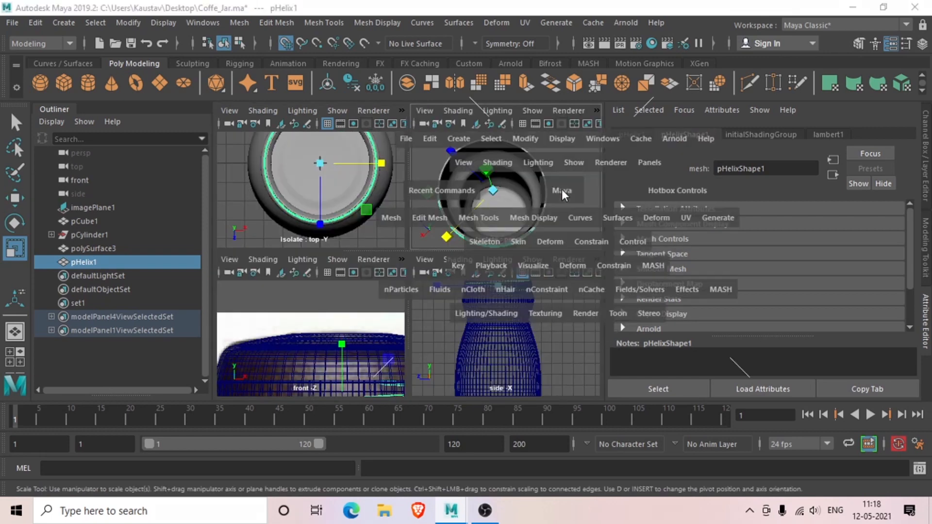
{"action": "left_click_drag", "start_coordinate": [481, 246], "coordinate": [686, 254], "text": "alt"}
{"action": "left_click_drag", "start_coordinate": [587, 327], "coordinate": [546, 277], "text": "alt"}
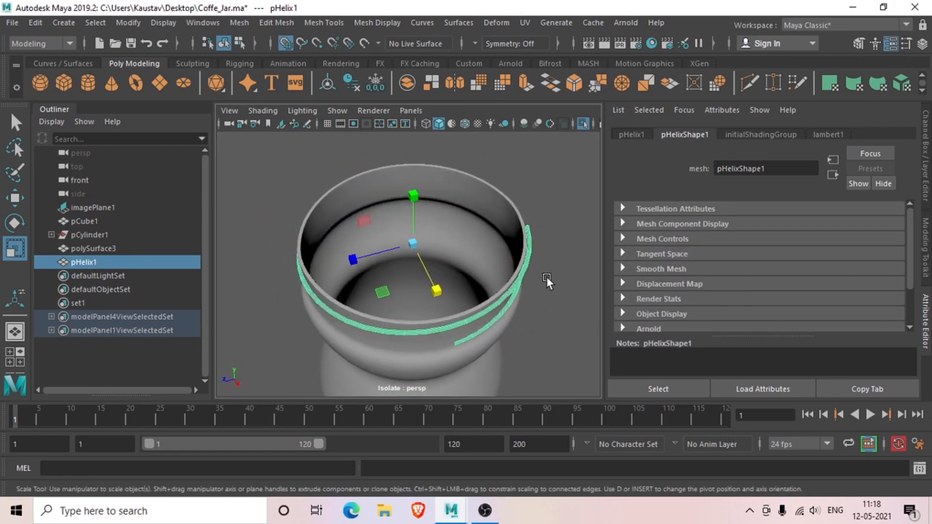
{"action": "scroll", "coordinate": [437, 273], "scroll_direction": "up", "scroll_amount": 5}
{"action": "middle_click_drag", "start_coordinate": [437, 273], "coordinate": [493, 245], "text": "alt"}
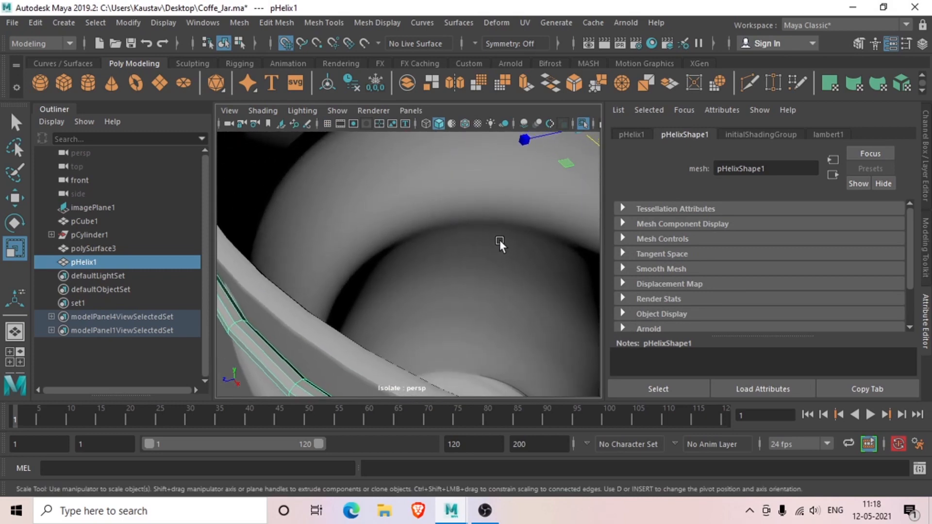
{"action": "right_click_drag", "start_coordinate": [500, 240], "coordinate": [523, 258], "text": "alt"}
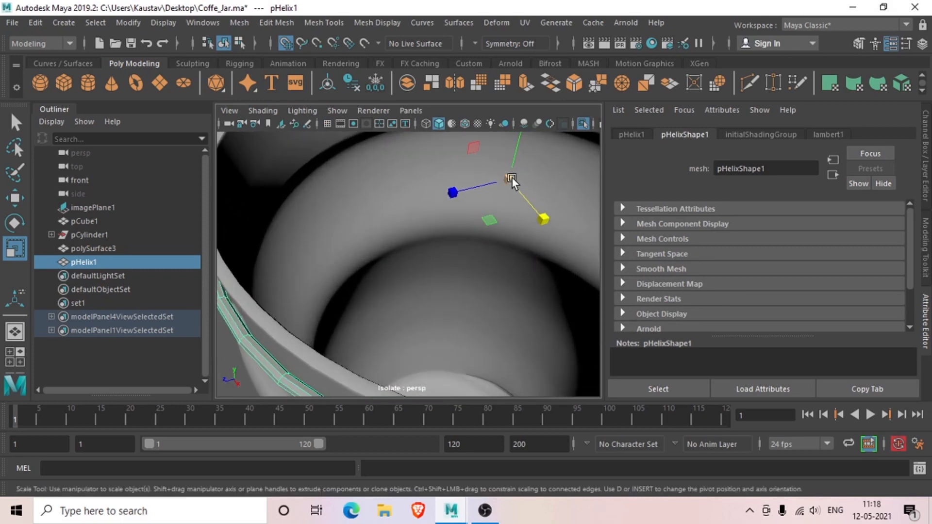
{"action": "right_click_drag", "start_coordinate": [508, 176], "coordinate": [508, 200], "text": "alt"}
{"action": "left_click_drag", "start_coordinate": [508, 200], "coordinate": [403, 296], "text": "alt"}
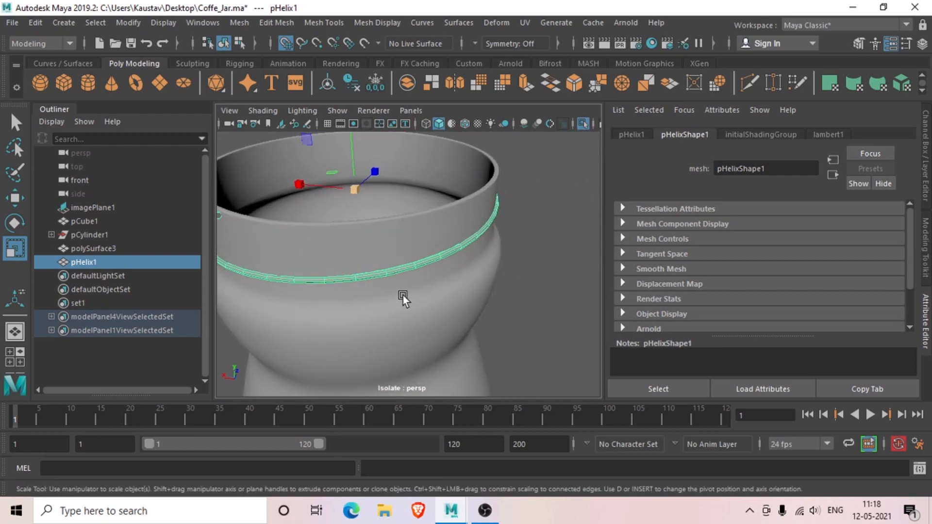
{"action": "scroll", "coordinate": [408, 293], "scroll_direction": "down", "scroll_amount": 4}
{"action": "middle_click_drag", "start_coordinate": [414, 282], "coordinate": [469, 295], "text": "alt"}
{"action": "left_click_drag", "start_coordinate": [421, 308], "coordinate": [466, 290], "text": "alt"}
{"action": "right_click_drag", "start_coordinate": [466, 291], "coordinate": [534, 308], "text": "alt"}
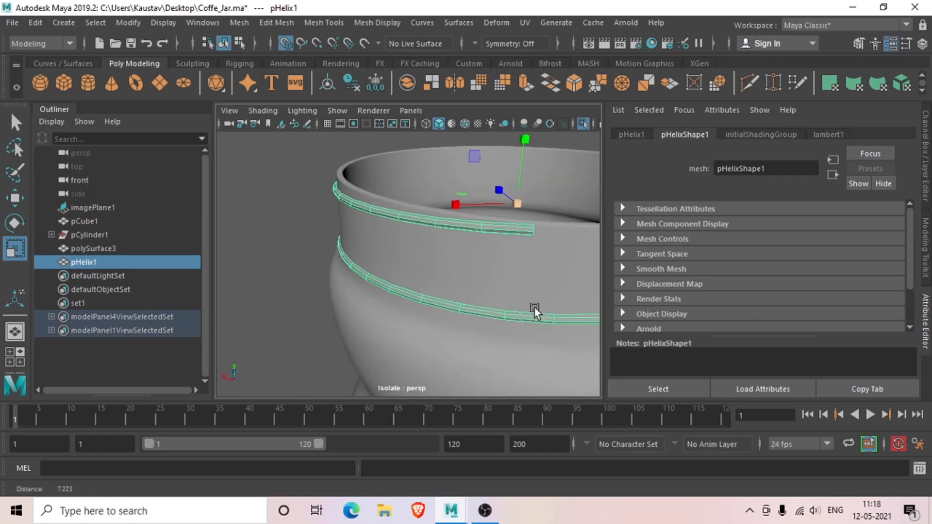
- Select the end-ring vertices at the helix's upper end and push them into the neck with grid snapping off, then return to object mode
{"action": "left_click_drag", "start_coordinate": [510, 279], "coordinate": [443, 285], "text": "alt"}
{"action": "right_click_drag", "start_coordinate": [459, 256], "coordinate": [402, 147]}
{"action": "left_click_drag", "start_coordinate": [444, 227], "coordinate": [552, 276]}
{"action": "key", "text": "e"}
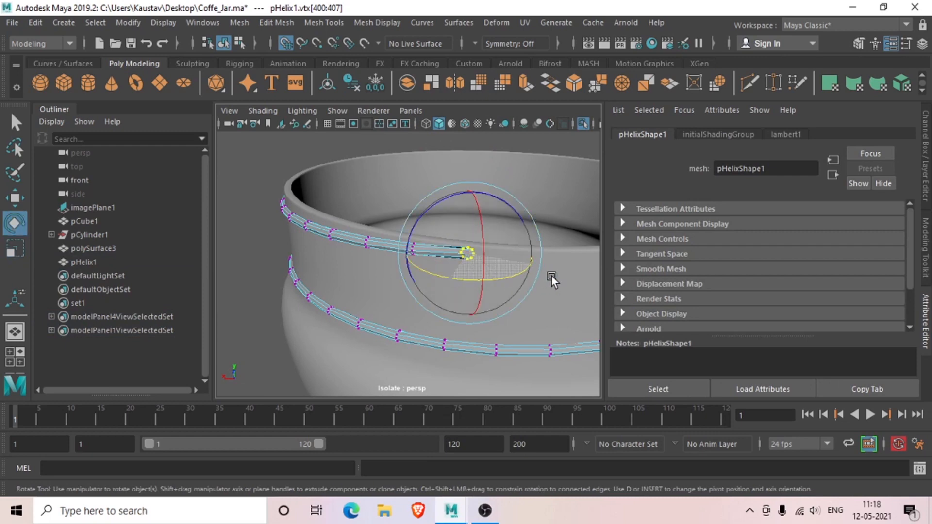
{"action": "key", "text": "w"}
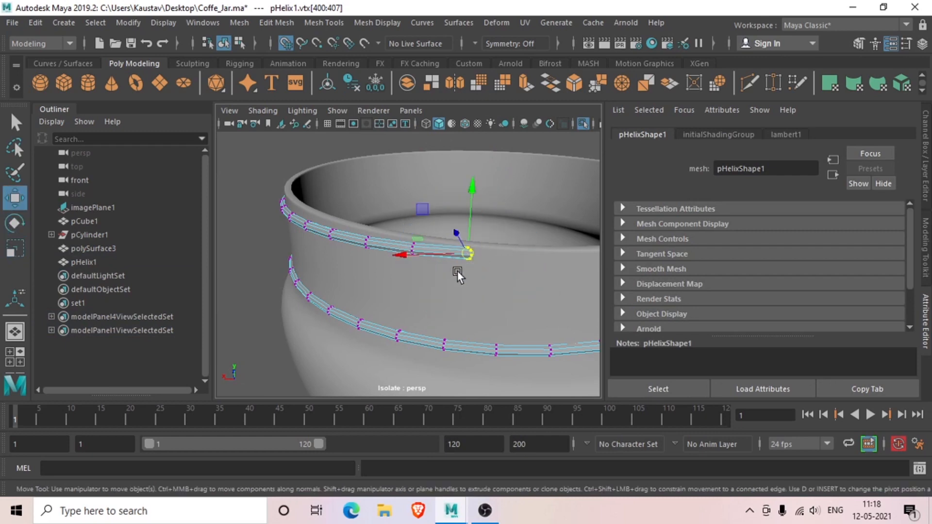
{"action": "left_click", "coordinate": [468, 253]}
{"action": "left_click_drag", "start_coordinate": [466, 256], "coordinate": [378, 297], "text": "alt"}
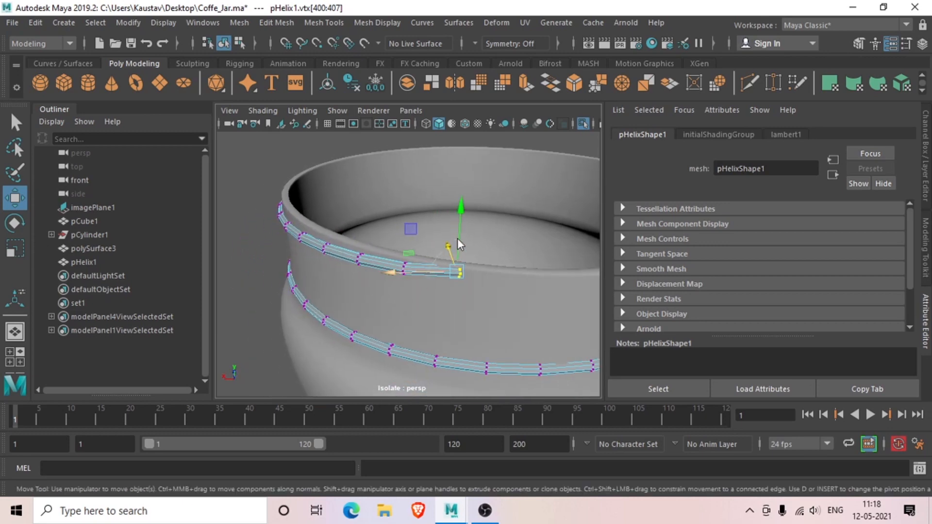
{"action": "right_click_drag", "start_coordinate": [428, 135], "coordinate": [457, 121]}
{"action": "left_click", "coordinate": [260, 188]}
{"action": "left_click_drag", "start_coordinate": [358, 250], "coordinate": [411, 278], "text": "alt"}
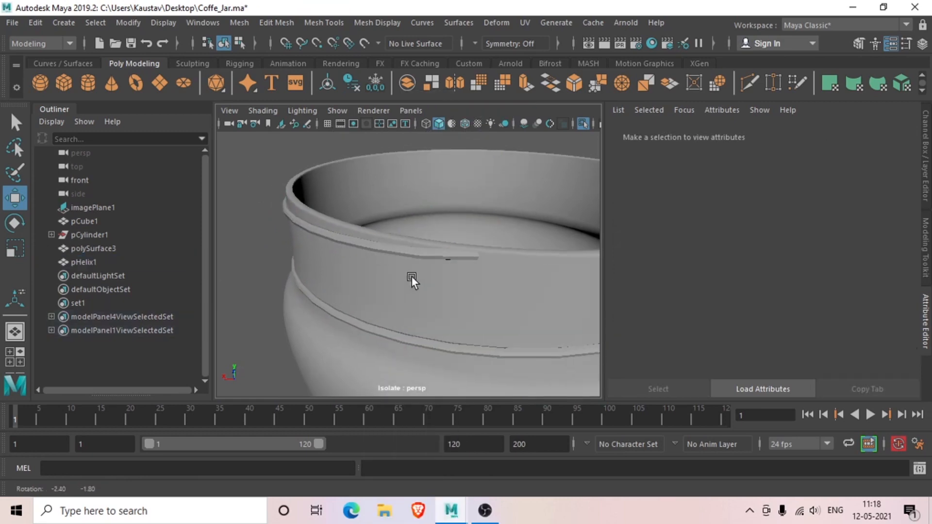
- Reselect the vertices of the helix's upper end ring and nudge them slightly along the X axis
{"action": "right_click_drag", "start_coordinate": [412, 278], "coordinate": [461, 318], "text": "alt"}
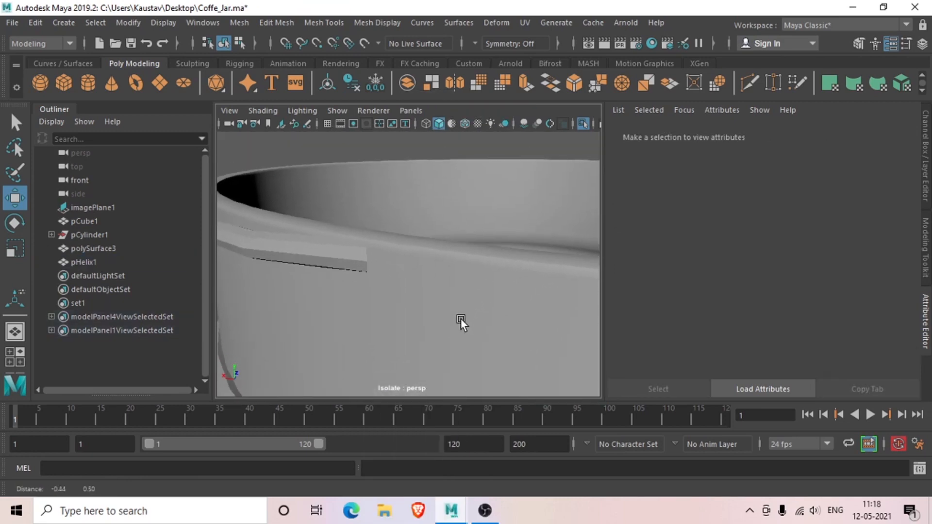
{"action": "left_click_drag", "start_coordinate": [460, 319], "coordinate": [407, 284], "text": "alt"}
{"action": "right_click_drag", "start_coordinate": [407, 284], "coordinate": [417, 291], "text": "alt"}
{"action": "middle_click_drag", "start_coordinate": [417, 290], "coordinate": [430, 305], "text": "alt"}
{"action": "right_click_drag", "start_coordinate": [275, 205], "coordinate": [226, 139]}
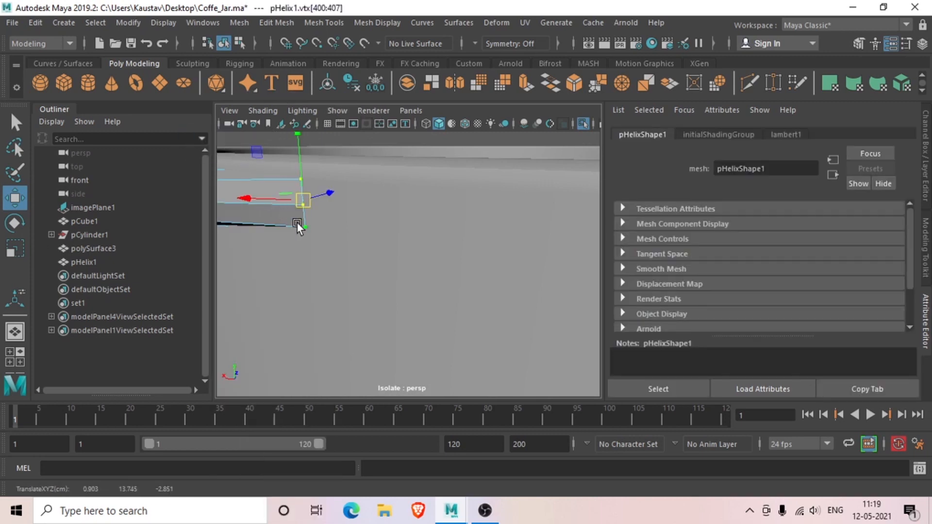
{"action": "left_click", "coordinate": [306, 214]}
{"action": "left_click", "coordinate": [304, 206]}
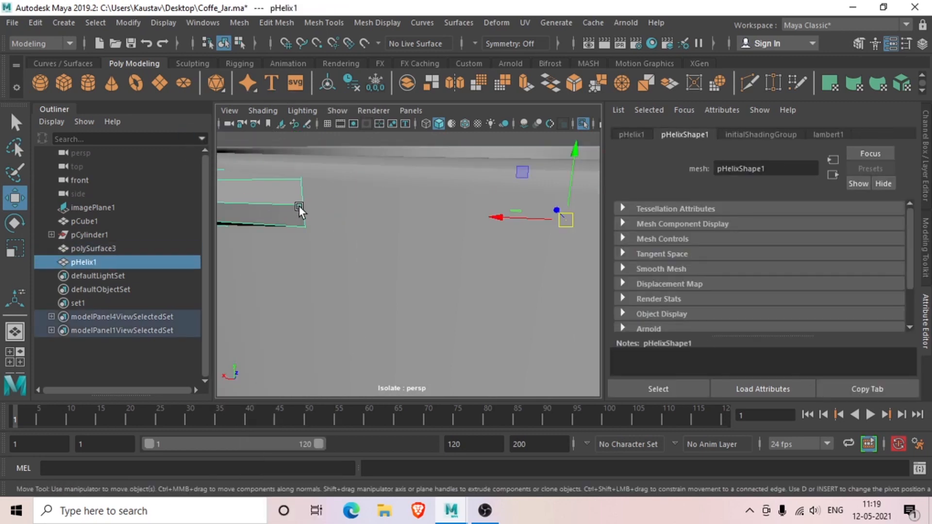
{"action": "right_click_drag", "start_coordinate": [245, 171], "coordinate": [226, 137]}
{"action": "left_click", "coordinate": [298, 203]}
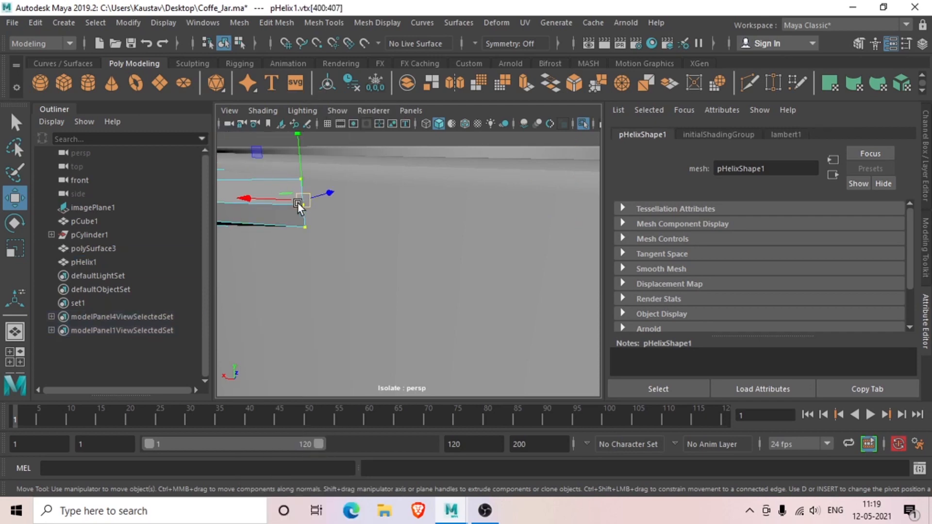
{"action": "left_click_drag", "start_coordinate": [290, 205], "coordinate": [287, 206]}
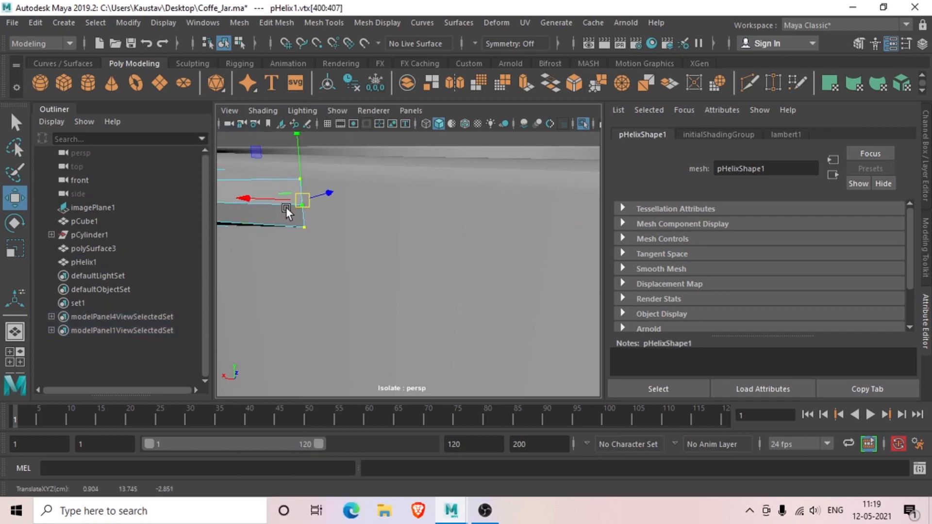
{"action": "left_click", "coordinate": [286, 211]}
- Reshape the helix's upper end by moving its middle and lower outer vertices individually along X, then return to object mode
{"action": "left_click_drag", "start_coordinate": [275, 202], "coordinate": [273, 178]}
{"action": "left_click", "coordinate": [294, 180]}
{"action": "left_click", "coordinate": [300, 226]}
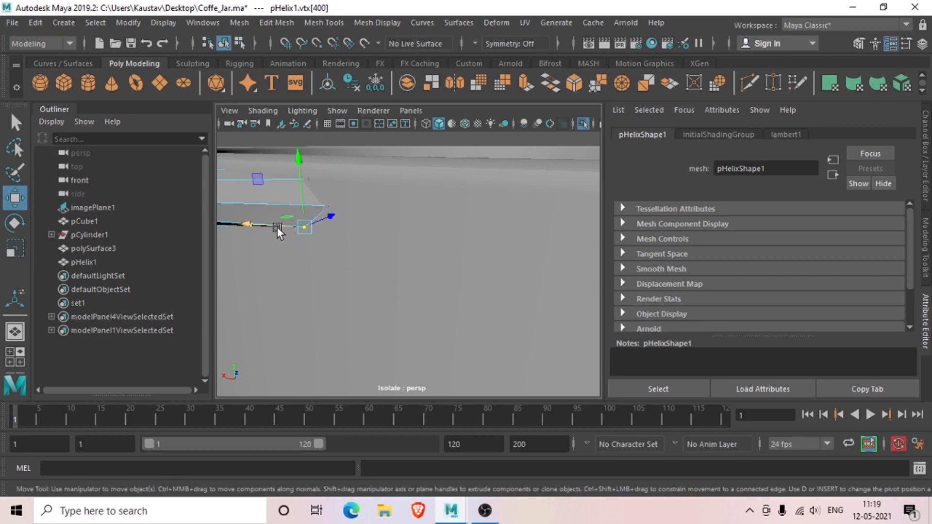
{"action": "left_click_drag", "start_coordinate": [266, 224], "coordinate": [275, 223]}
{"action": "scroll", "coordinate": [311, 237], "scroll_direction": "down", "scroll_amount": 5}
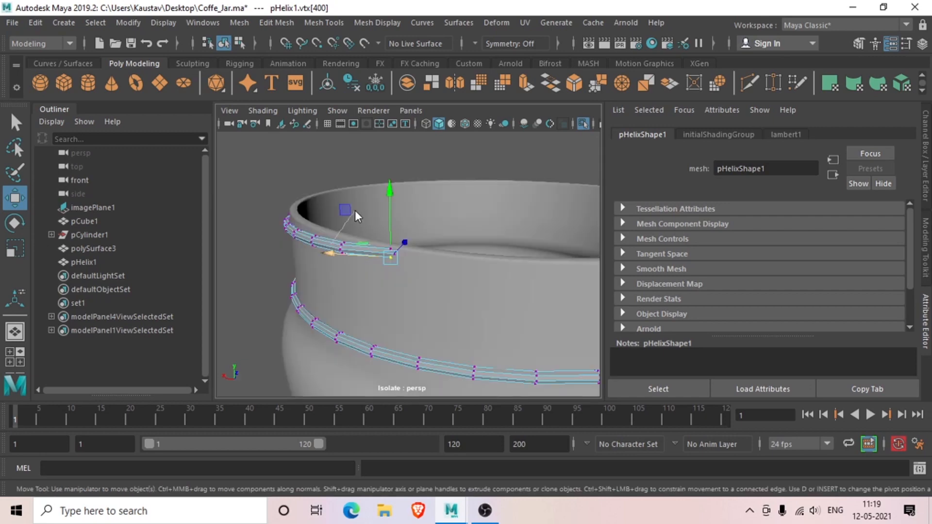
{"action": "right_click_drag", "start_coordinate": [327, 133], "coordinate": [386, 113]}
{"action": "left_click", "coordinate": [271, 179]}
- Select the end-ring vertices at the helix's lower end and rotate them about the Y axis toward the neck
{"action": "left_click_drag", "start_coordinate": [272, 181], "coordinate": [406, 273], "text": "alt"}
{"action": "right_click_drag", "start_coordinate": [406, 272], "coordinate": [540, 324], "text": "alt"}
{"action": "middle_click_drag", "start_coordinate": [471, 290], "coordinate": [436, 277], "text": "alt"}
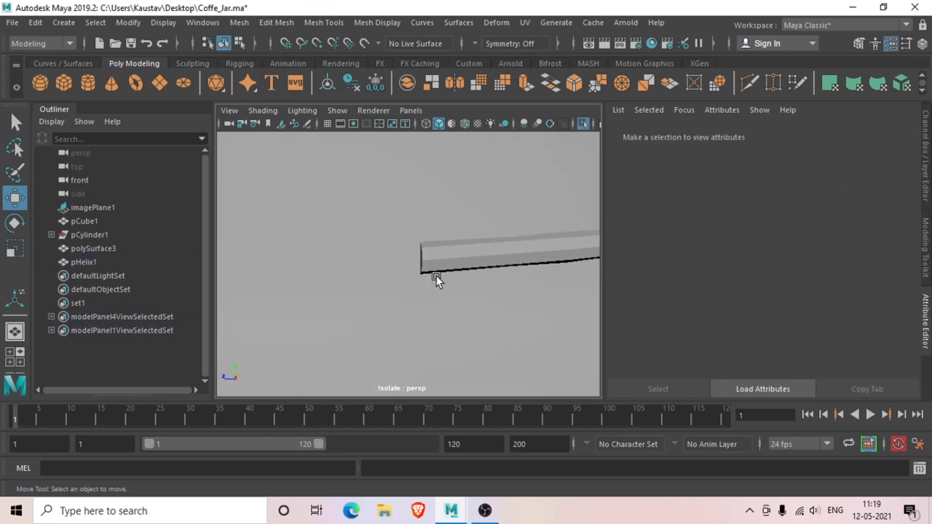
{"action": "left_click", "coordinate": [441, 261]}
{"action": "right_click_drag", "start_coordinate": [442, 261], "coordinate": [360, 129]}
{"action": "left_click_drag", "start_coordinate": [370, 202], "coordinate": [424, 297]}
{"action": "key", "text": "e"}
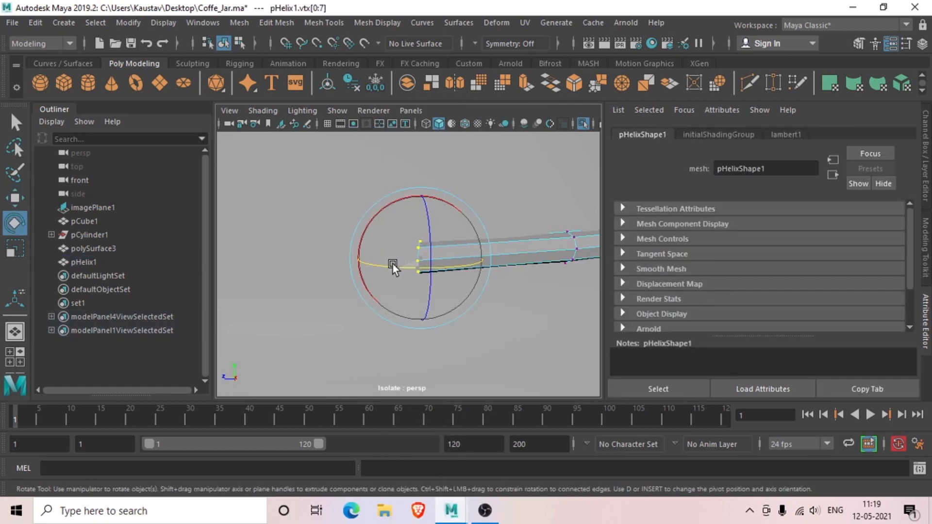
{"action": "left_click_drag", "start_coordinate": [393, 265], "coordinate": [330, 257]}
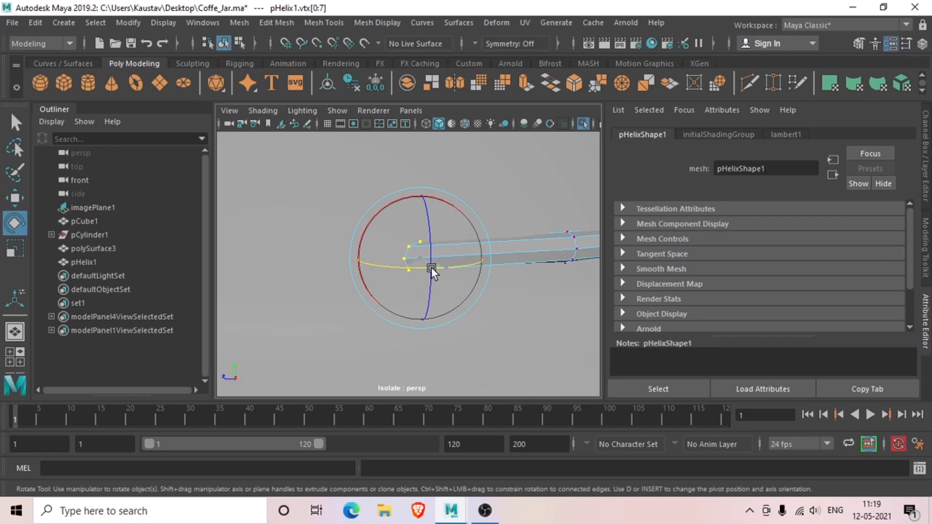
- Nudge the helix's lower end ring slightly along the X axis into the neck, return to object mode and deselect it
{"action": "key", "text": "w"}
{"action": "left_click_drag", "start_coordinate": [408, 270], "coordinate": [435, 298], "text": "alt"}
{"action": "left_click_drag", "start_coordinate": [580, 352], "coordinate": [576, 353]}
{"action": "key", "text": "f"}
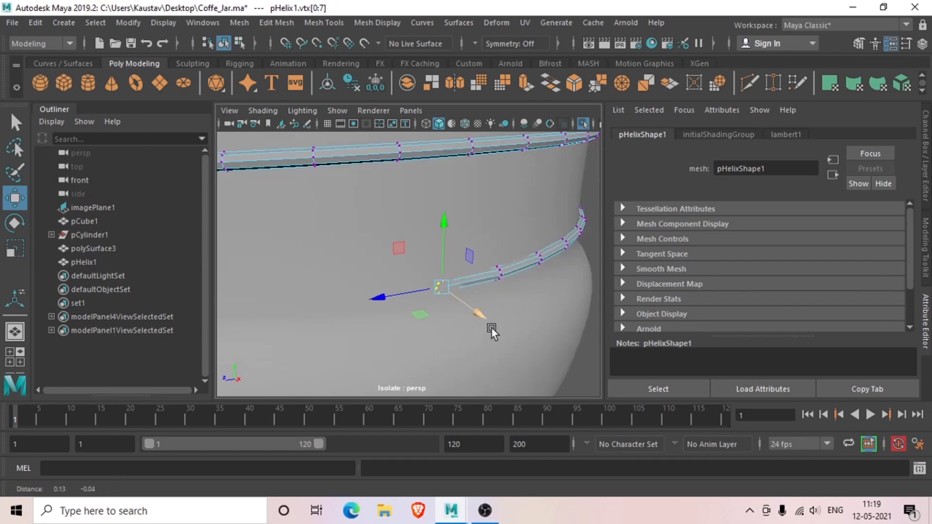
{"action": "right_click_drag", "start_coordinate": [463, 267], "coordinate": [512, 118]}
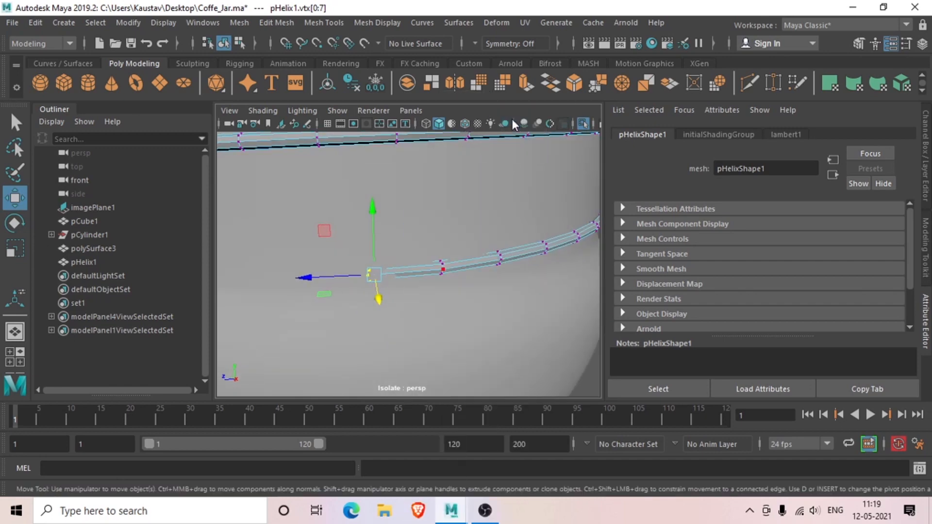
{"action": "key", "text": "f"}
{"action": "left_click", "coordinate": [496, 265]}
{"action": "scroll", "coordinate": [493, 276], "scroll_direction": "down", "scroll_amount": 5}
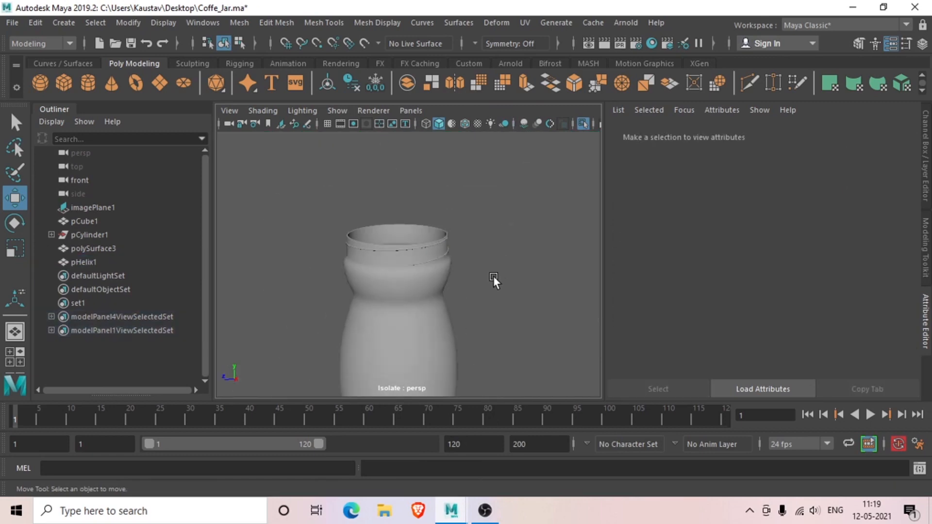
- End the isolation in the perspective view and examine the lidded jar there and from above
{"action": "left_click", "coordinate": [582, 123]}
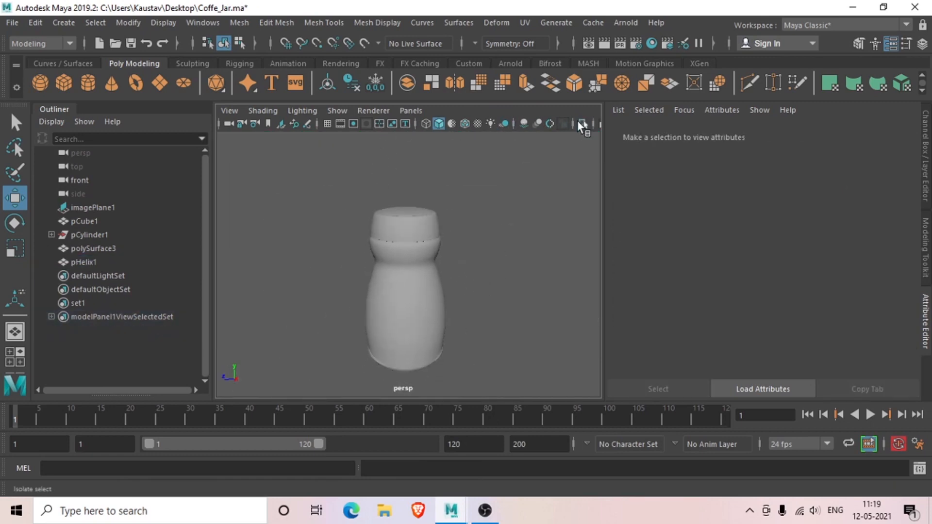
{"action": "scroll", "coordinate": [417, 291], "scroll_direction": "up", "scroll_amount": 6}
{"action": "key", "text": "space"}
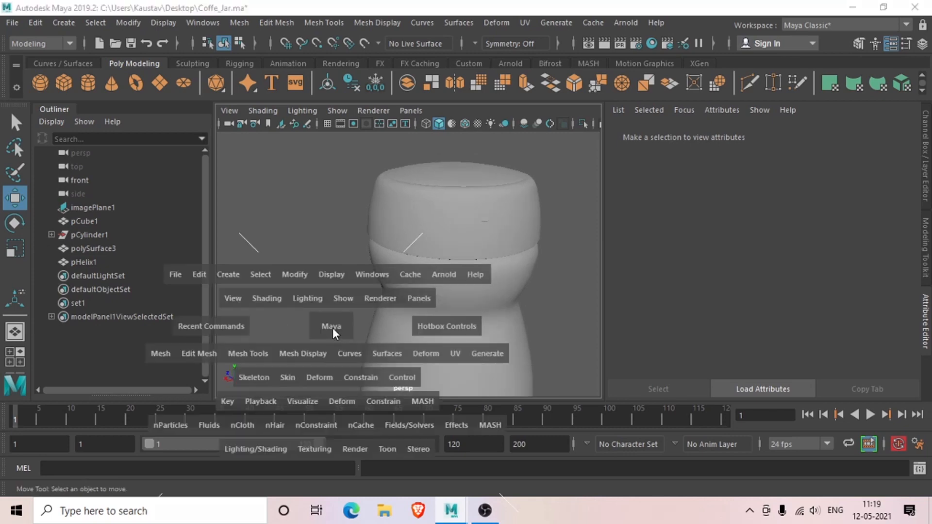
{"action": "key", "text": "space"}
{"action": "scroll", "coordinate": [344, 238], "scroll_direction": "down", "scroll_amount": 5}
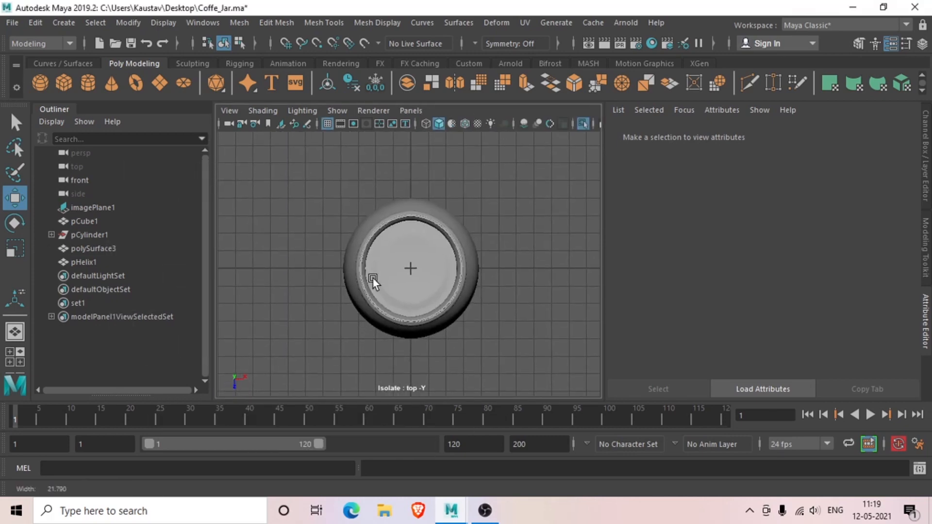
{"action": "scroll", "coordinate": [373, 278], "scroll_direction": "up", "scroll_amount": 6}
{"action": "scroll", "coordinate": [435, 305], "scroll_direction": "down", "scroll_amount": 3}
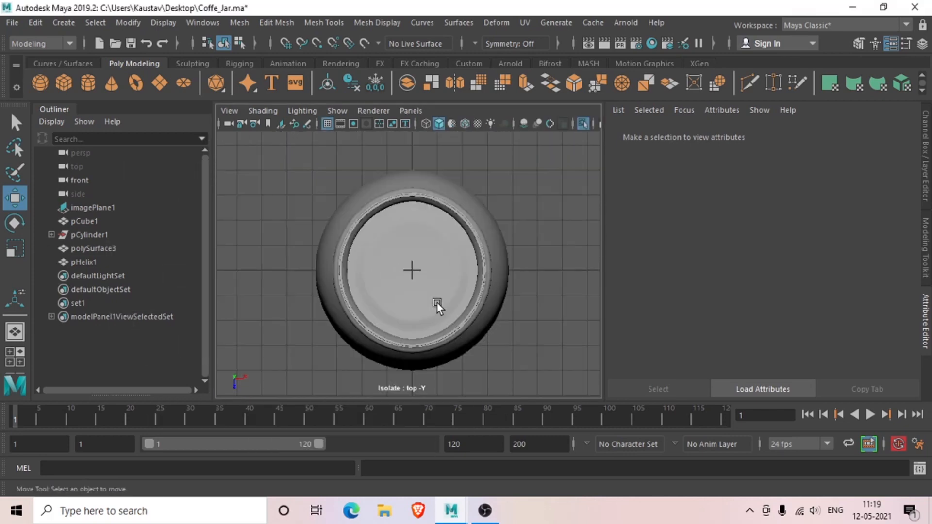
- In the front view, put the lid in vertex mode and select the vertex rows around its upper shoulder
{"action": "key", "text": "space"}
{"action": "key", "text": "space"}
{"action": "scroll", "coordinate": [398, 312], "scroll_direction": "down", "scroll_amount": 7}
{"action": "middle_click_drag", "start_coordinate": [406, 308], "coordinate": [429, 327], "text": "alt"}
{"action": "scroll", "coordinate": [414, 300], "scroll_direction": "up", "scroll_amount": 3}
{"action": "scroll", "coordinate": [418, 319], "scroll_direction": "up", "scroll_amount": 2}
{"action": "scroll", "coordinate": [349, 315], "scroll_direction": "up", "scroll_amount": 2}
{"action": "middle_click_drag", "start_coordinate": [342, 300], "coordinate": [413, 340], "text": "alt"}
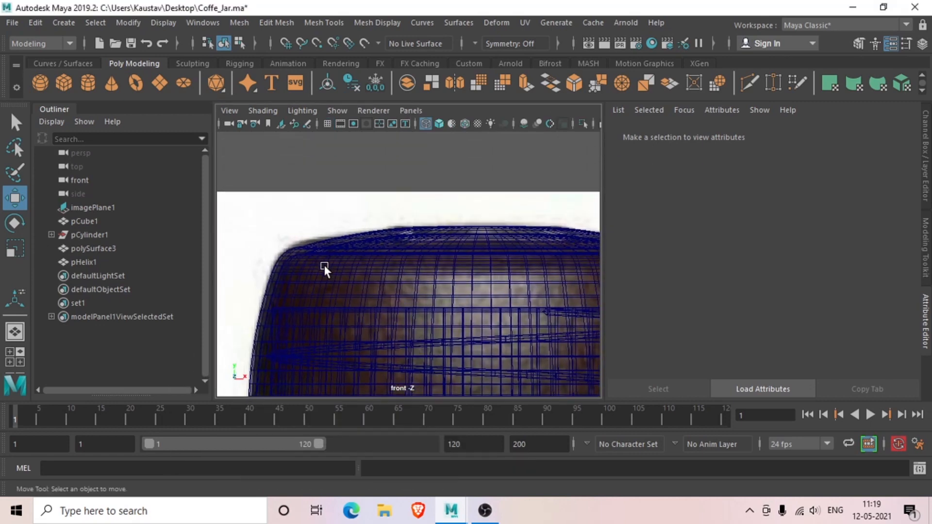
{"action": "left_click", "coordinate": [315, 253]}
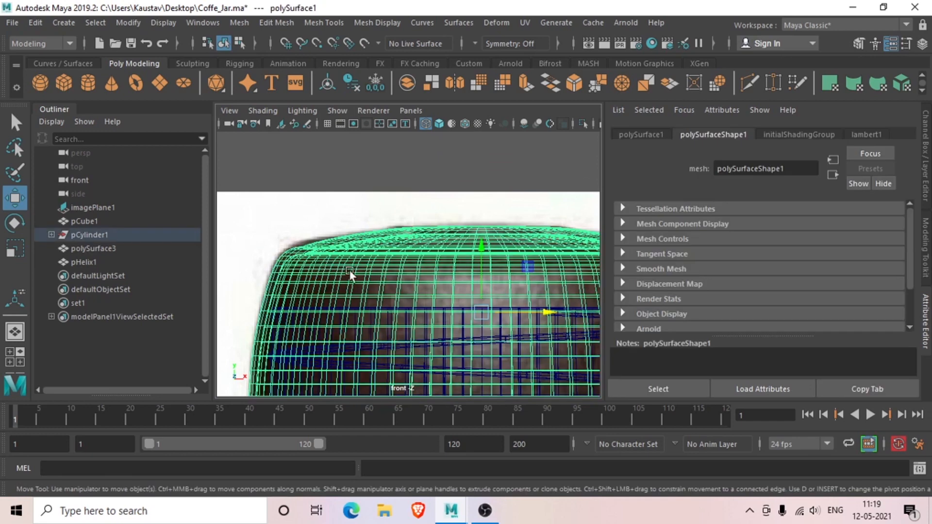
{"action": "right_click_drag", "start_coordinate": [378, 261], "coordinate": [296, 135]}
{"action": "scroll", "coordinate": [367, 287], "scroll_direction": "down", "scroll_amount": 3}
{"action": "left_click_drag", "start_coordinate": [295, 235], "coordinate": [513, 260]}
{"action": "scroll", "coordinate": [436, 281], "scroll_direction": "up", "scroll_amount": 2}
{"action": "middle_click_drag", "start_coordinate": [436, 281], "coordinate": [436, 285], "text": "alt"}
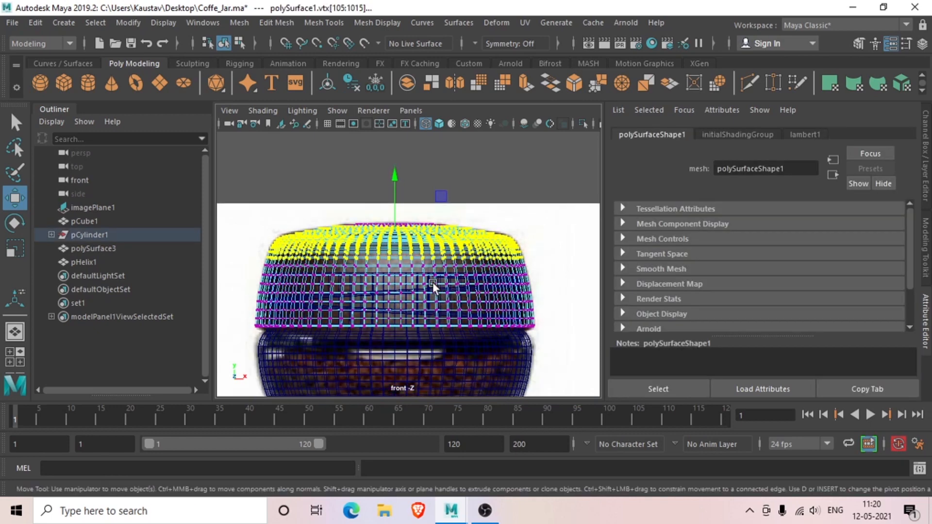
- Reselect a narrower band of the lid's shoulder vertices, raise it slightly along Y with an adjusted soft-selection radius, and return to object mode
{"action": "left_click_drag", "start_coordinate": [296, 241], "coordinate": [536, 252]}
{"action": "key", "text": "b"}
{"action": "left_click_drag", "start_coordinate": [400, 265], "coordinate": [383, 255]}
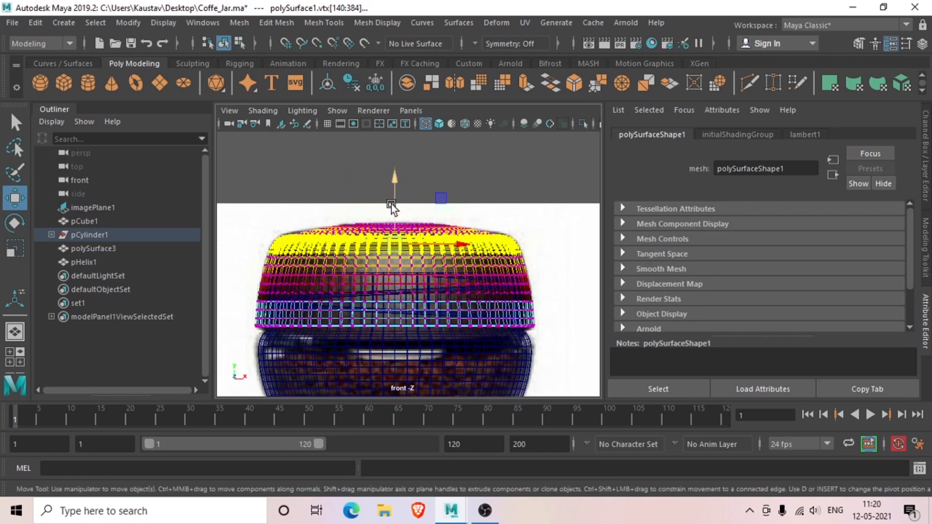
{"action": "left_click_drag", "start_coordinate": [394, 182], "coordinate": [394, 182]}
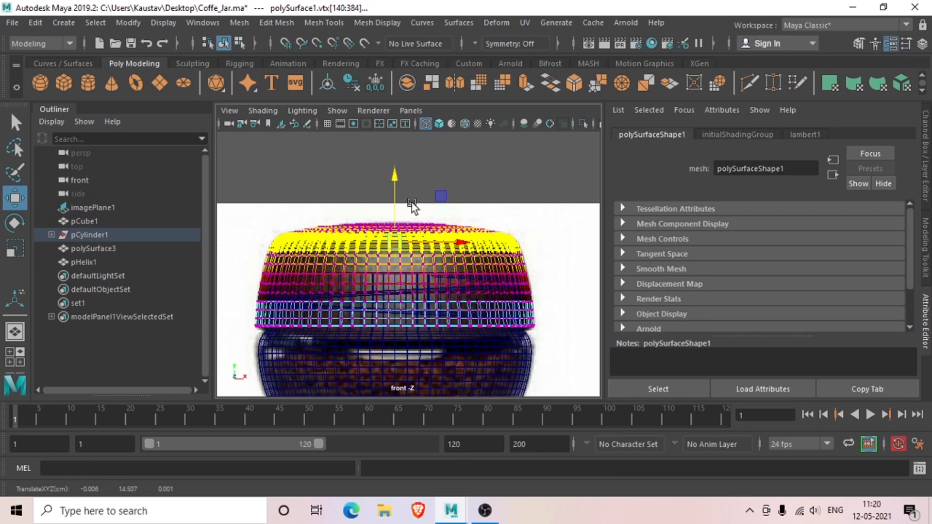
{"action": "key", "text": "space"}
{"action": "key", "text": "space"}
{"action": "right_click_drag", "start_coordinate": [492, 227], "coordinate": [515, 127]}
{"action": "left_click", "coordinate": [359, 184]}
- Inspect the lid where the helix meets its wall, isolating the helix briefly before showing all objects again
{"action": "left_click_drag", "start_coordinate": [390, 200], "coordinate": [450, 229], "text": "alt"}
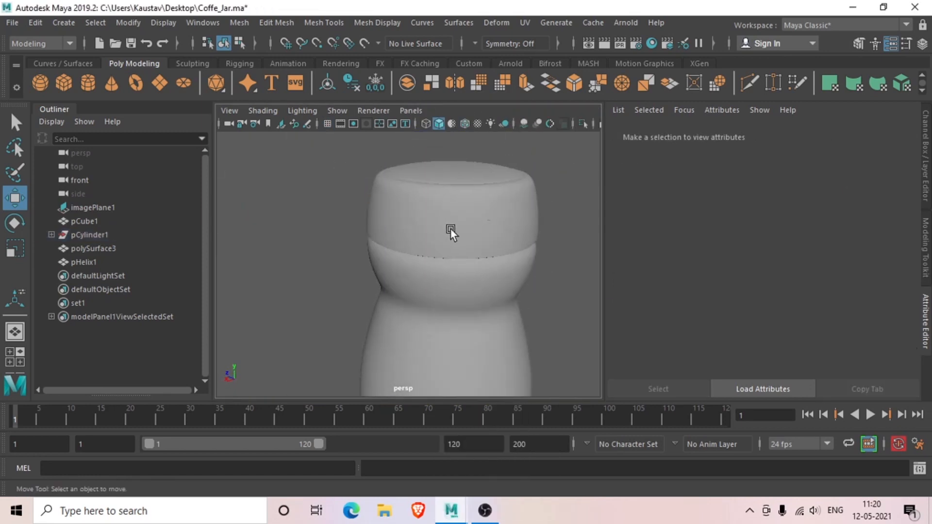
{"action": "right_click_drag", "start_coordinate": [450, 228], "coordinate": [429, 346], "text": "alt"}
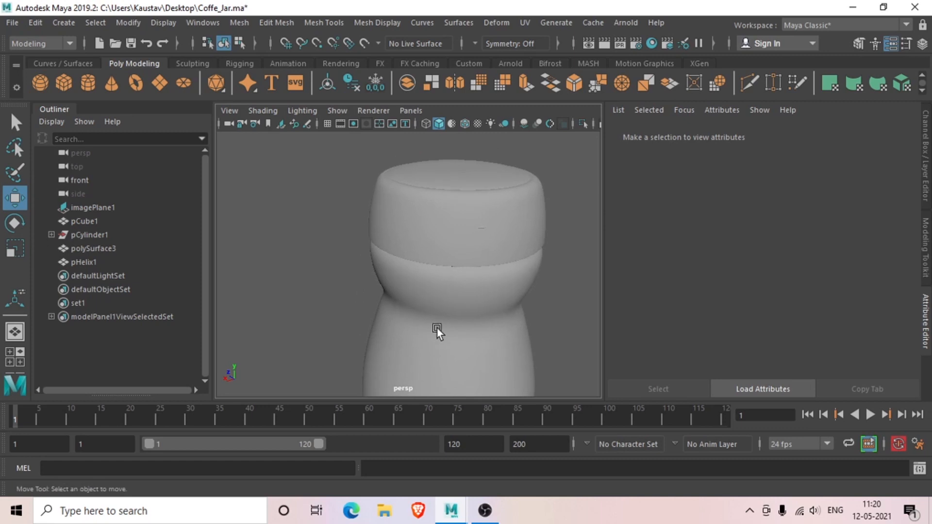
{"action": "scroll", "coordinate": [459, 283], "scroll_direction": "up", "scroll_amount": 5}
{"action": "left_click", "coordinate": [464, 253]}
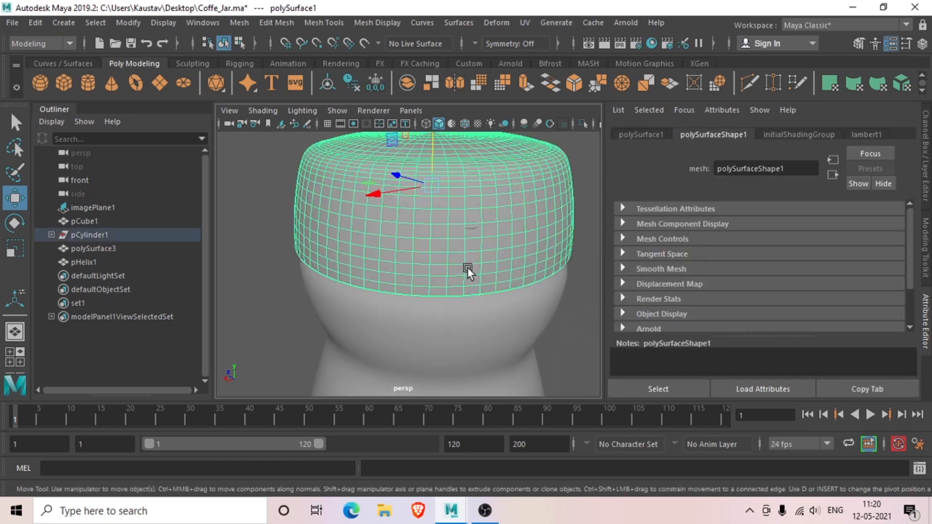
{"action": "left_click_drag", "start_coordinate": [473, 268], "coordinate": [505, 266], "text": "alt"}
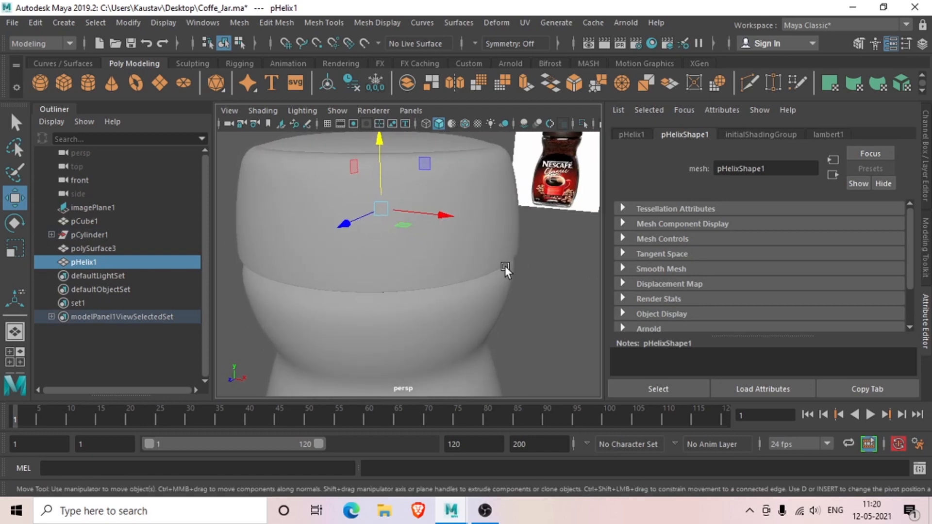
{"action": "left_click", "coordinate": [582, 124]}
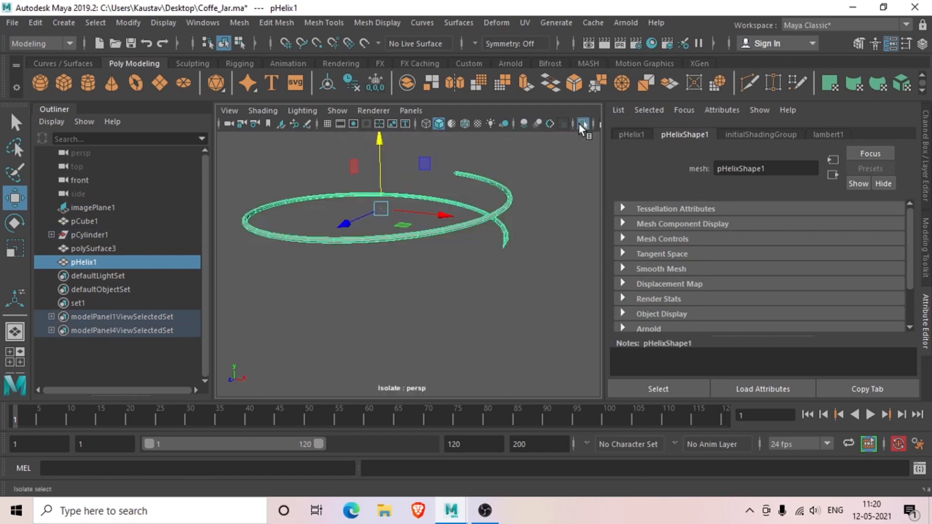
{"action": "left_click", "coordinate": [583, 124]}
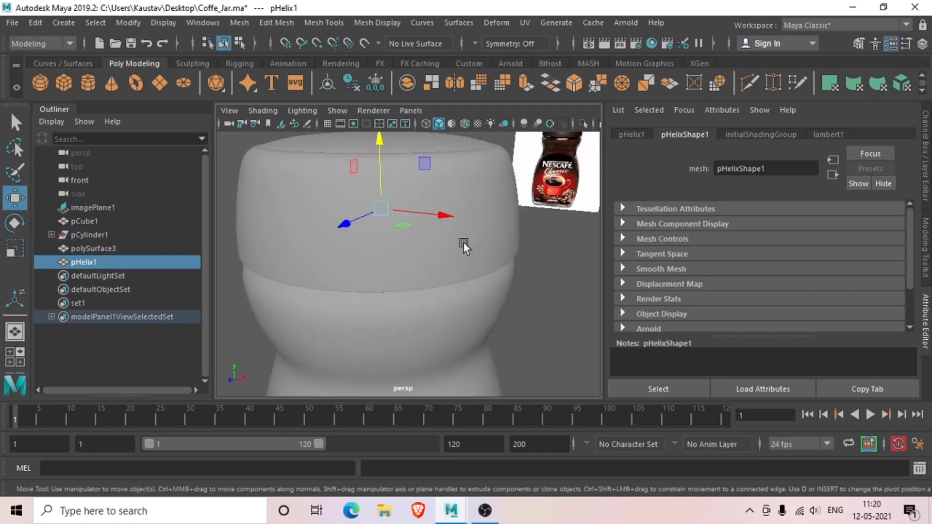
- Check the helix against the jar's neck in the top view, then go back to the four-view layout
{"action": "key", "text": "space"}
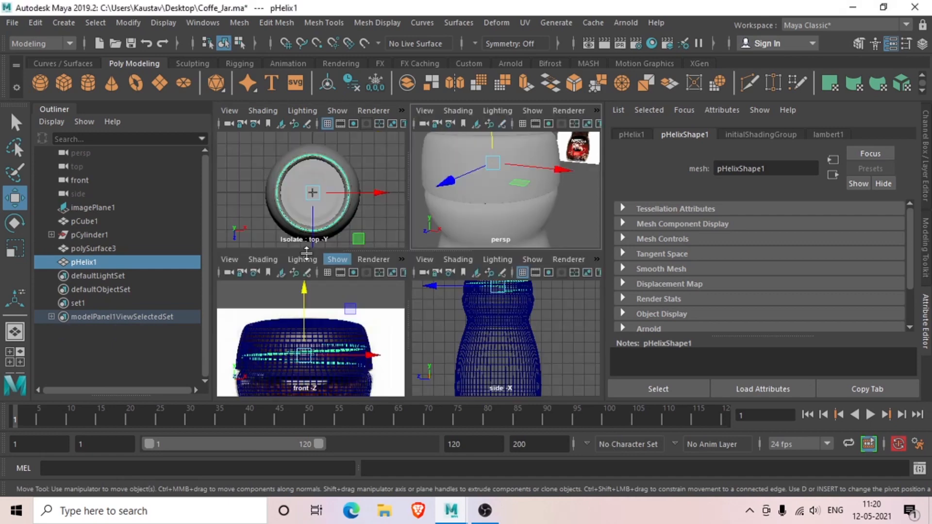
{"action": "key", "text": "space"}
{"action": "scroll", "coordinate": [435, 330], "scroll_direction": "up", "scroll_amount": 2}
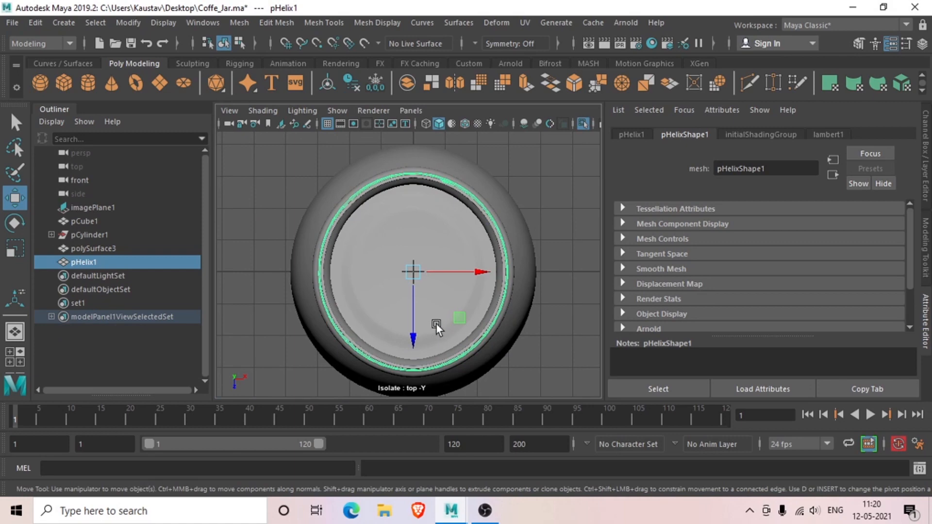
{"action": "key", "text": "space"}
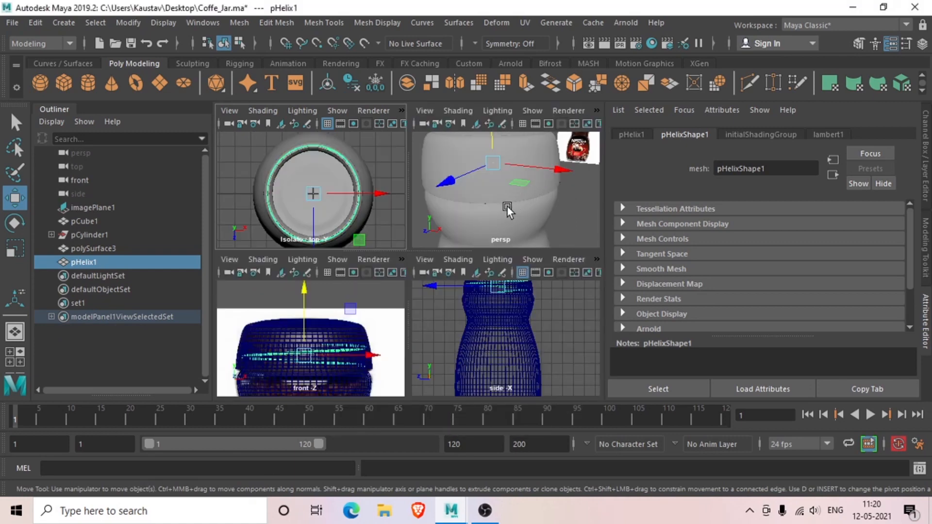
- Return the lid to object mode, select it and scale it uniformly to about 0.985
{"action": "left_click_drag", "start_coordinate": [507, 206], "coordinate": [440, 191], "text": "alt"}
{"action": "right_click_drag", "start_coordinate": [556, 148], "coordinate": [589, 143]}
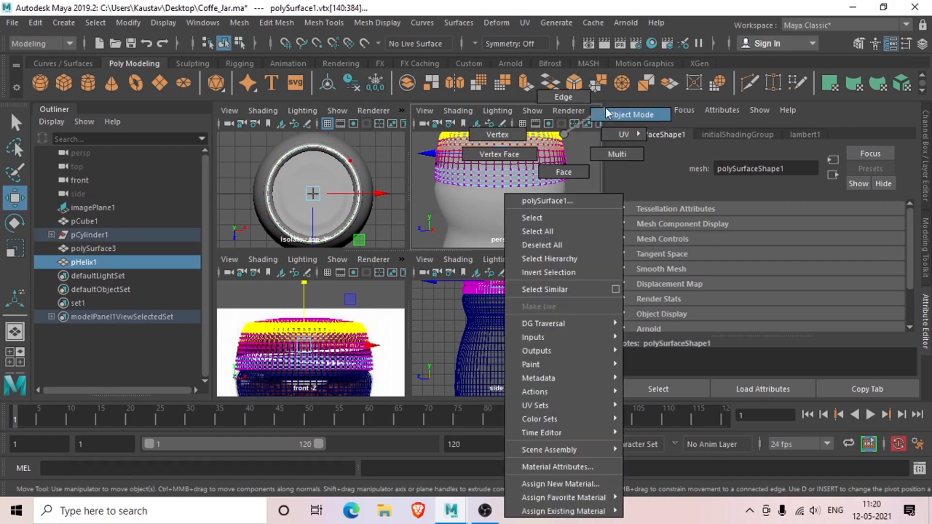
{"action": "right_click_drag", "start_coordinate": [605, 110], "coordinate": [607, 113]}
{"action": "left_click", "coordinate": [569, 182]}
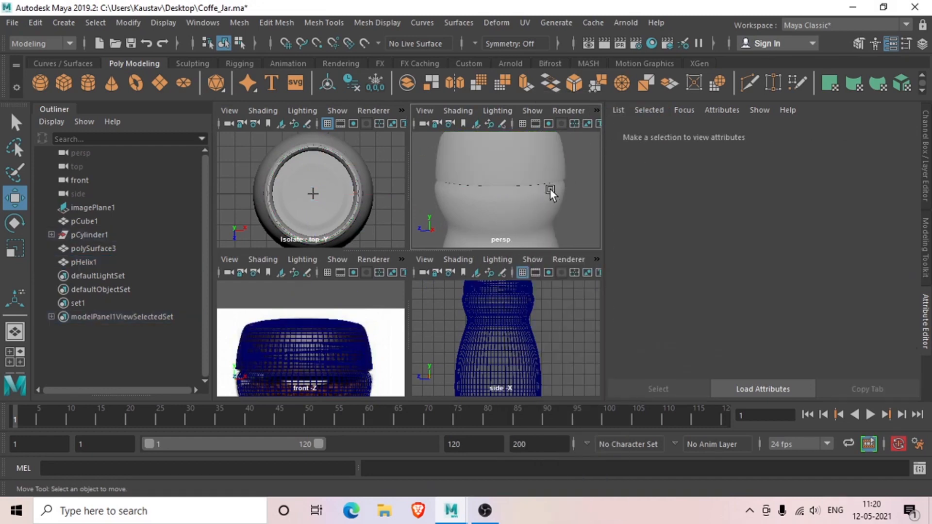
{"action": "left_click_drag", "start_coordinate": [570, 178], "coordinate": [525, 206], "text": "alt"}
{"action": "left_click", "coordinate": [512, 194]}
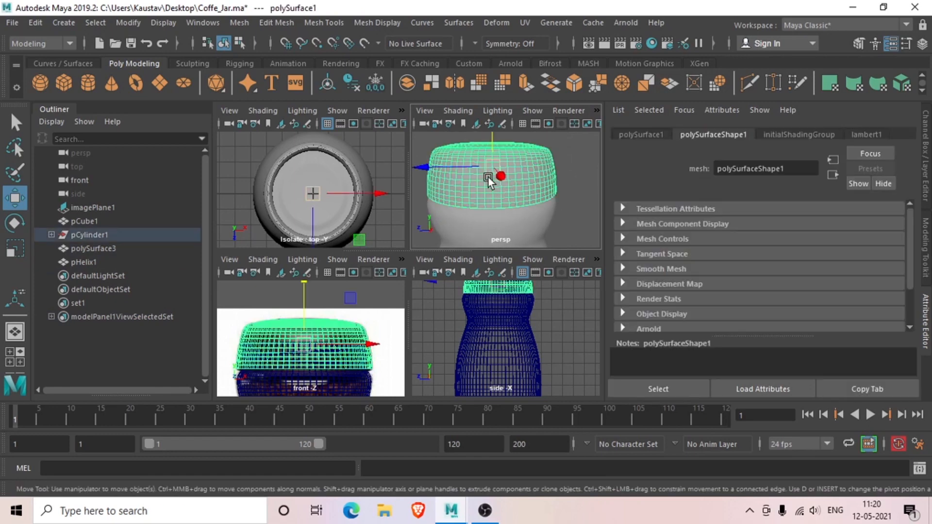
{"action": "key", "text": "r"}
{"action": "left_click_drag", "start_coordinate": [487, 168], "coordinate": [488, 165]}
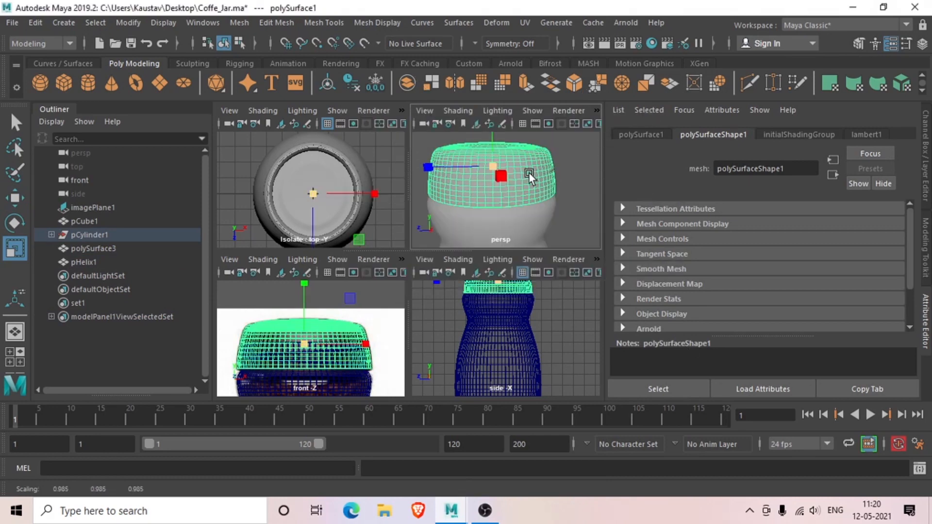
- Examine from below and all around how the lid's lower rim sits on the jar's shoulder
{"action": "key", "text": "space"}
{"action": "left_click_drag", "start_coordinate": [449, 244], "coordinate": [452, 215], "text": "alt"}
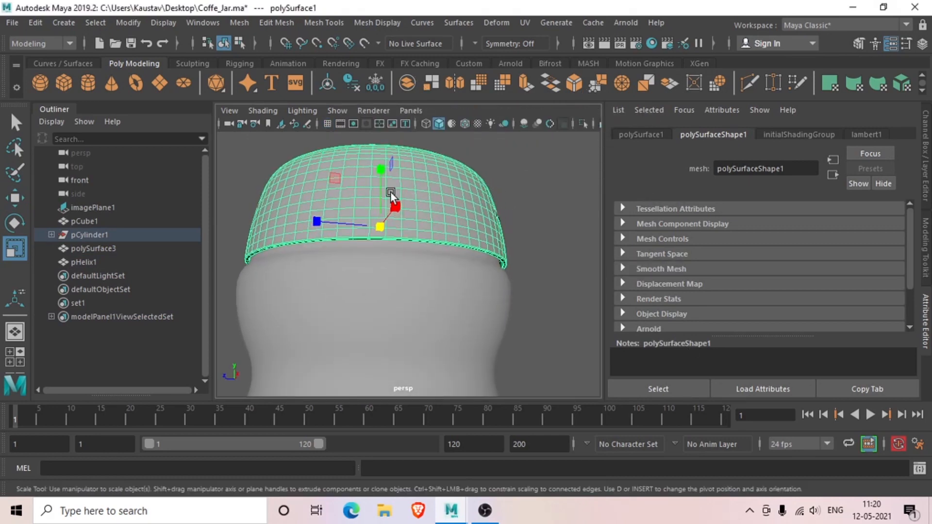
{"action": "left_click_drag", "start_coordinate": [376, 225], "coordinate": [454, 209], "text": "alt"}
{"action": "scroll", "coordinate": [512, 226], "scroll_direction": "up", "scroll_amount": 3}
{"action": "middle_click_drag", "start_coordinate": [512, 226], "coordinate": [514, 255], "text": "alt"}
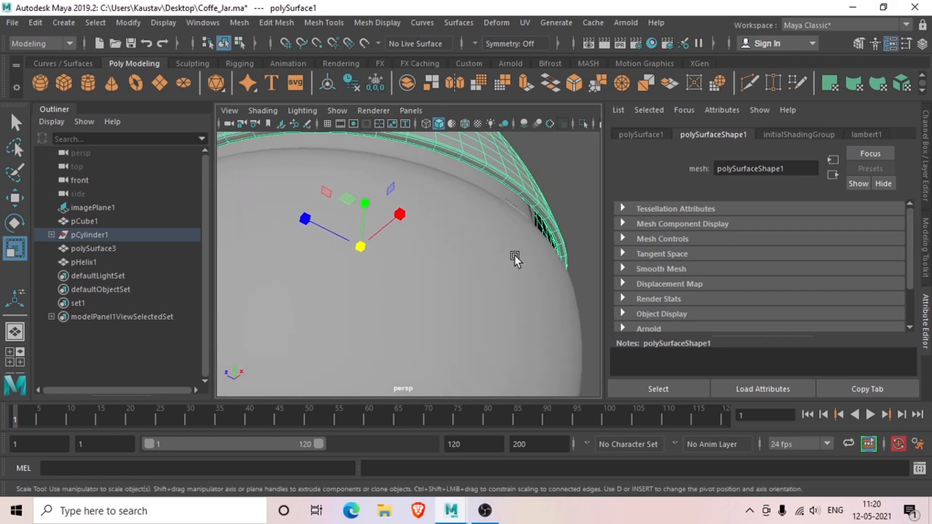
{"action": "mouse_move", "coordinate": [515, 255]}
{"action": "left_mouse_down", "text": "alt"}
{"action": "mouse_move", "coordinate": [522, 231]}
{"action": "mouse_move", "coordinate": [533, 243]}
{"action": "mouse_move", "coordinate": [505, 268]}
{"action": "left_mouse_up", "text": "alt"}
{"action": "left_click_drag", "start_coordinate": [503, 232], "coordinate": [533, 213], "text": "alt"}
{"action": "mouse_move", "coordinate": [352, 260]}
{"action": "left_mouse_down", "text": "alt"}
{"action": "mouse_move", "coordinate": [460, 225]}
{"action": "mouse_move", "coordinate": [343, 245]}
{"action": "left_mouse_up", "text": "alt"}
{"action": "scroll", "coordinate": [399, 240], "scroll_direction": "down", "scroll_amount": 5}
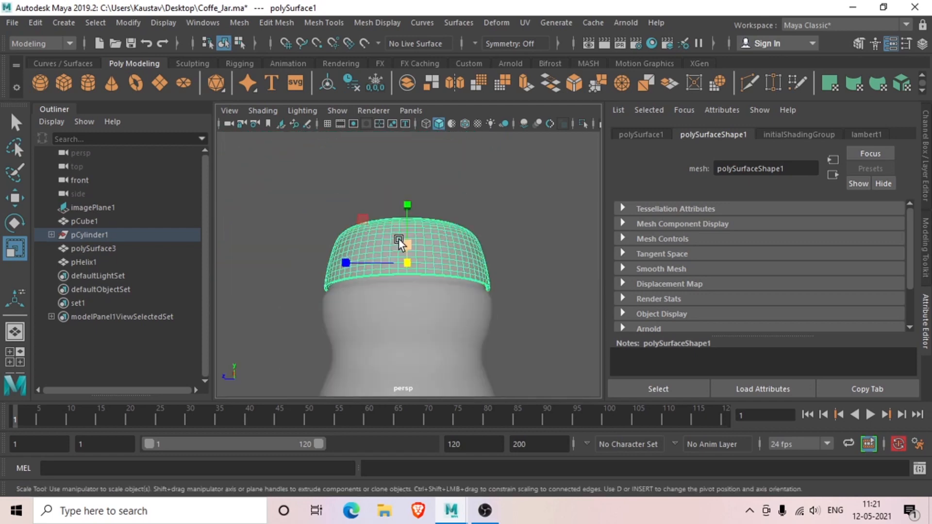
{"action": "left_click_drag", "start_coordinate": [399, 240], "coordinate": [299, 279], "text": "alt"}
{"action": "left_click_drag", "start_coordinate": [431, 251], "coordinate": [533, 226]}
{"action": "left_click_drag", "start_coordinate": [460, 266], "coordinate": [474, 255], "text": "alt"}
- In object mode, select the jar, lid and helix together, freeze their transformations and deselect them
{"action": "right_click_drag", "start_coordinate": [456, 247], "coordinate": [490, 122]}
{"action": "left_click", "coordinate": [502, 182]}
{"action": "scroll", "coordinate": [428, 274], "scroll_direction": "down", "scroll_amount": 7}
{"action": "left_click_drag", "start_coordinate": [314, 164], "coordinate": [478, 308]}
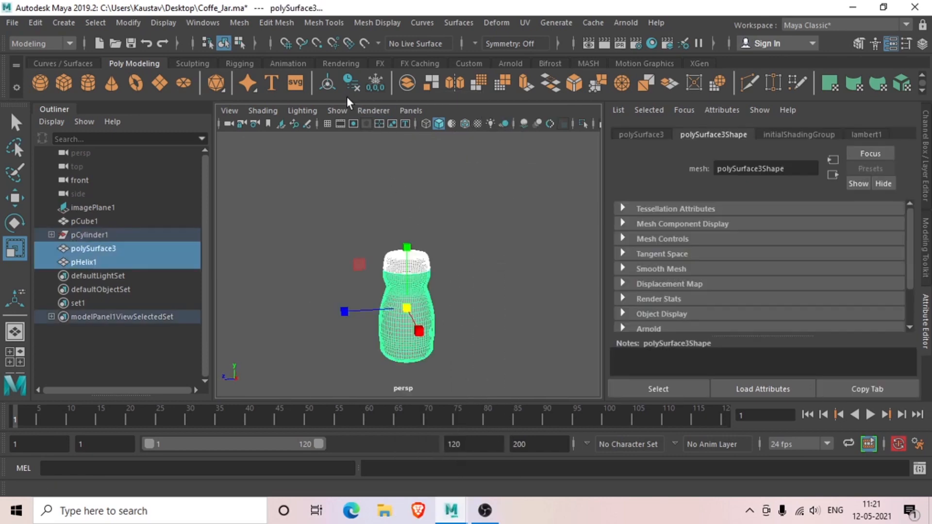
{"action": "left_click", "coordinate": [374, 82]}
{"action": "left_click", "coordinate": [476, 243]}
- Select the lid and move it along the Z axis off the jar to expose the threaded neck
{"action": "scroll", "coordinate": [450, 284], "scroll_direction": "up", "scroll_amount": 6}
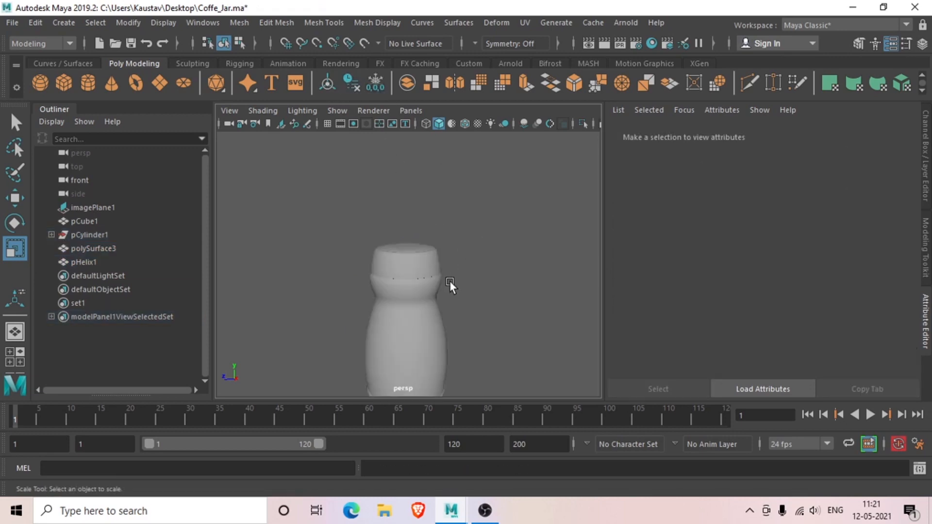
{"action": "left_click", "coordinate": [450, 310]}
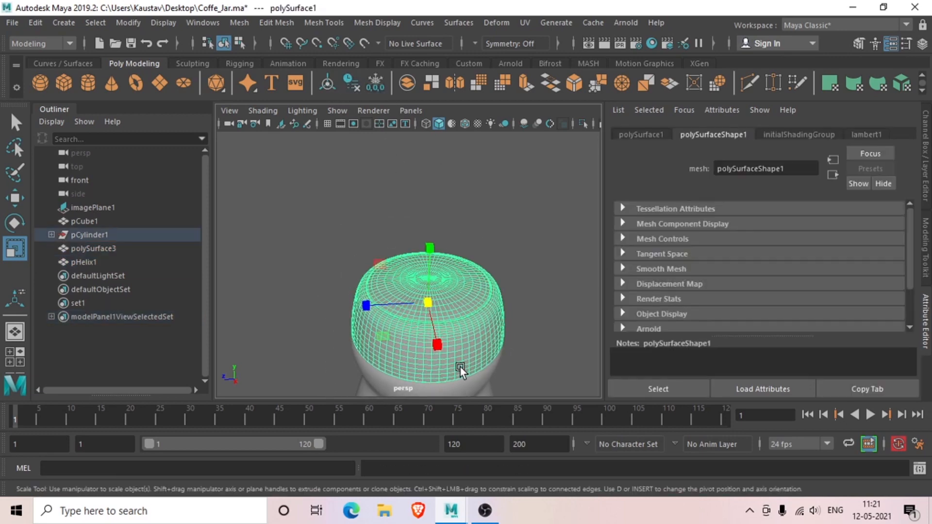
{"action": "key", "text": "w"}
{"action": "left_click_drag", "start_coordinate": [365, 306], "coordinate": [191, 328]}
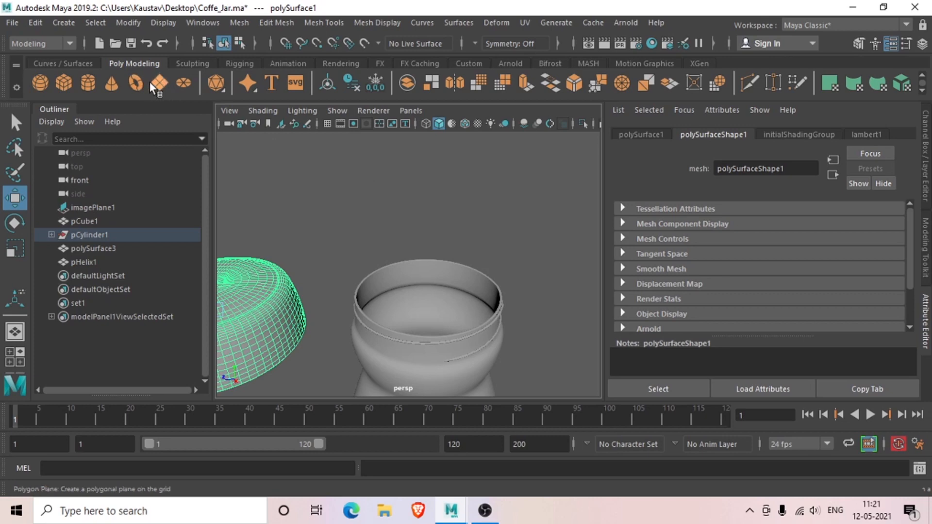
- Create a polygon disc and raise it along the Y axis to just above the jar's open mouth
{"action": "left_click", "coordinate": [183, 82]}
{"action": "scroll", "coordinate": [413, 238], "scroll_direction": "down", "scroll_amount": 12}
{"action": "left_click_drag", "start_coordinate": [403, 218], "coordinate": [400, 186]}
{"action": "scroll", "coordinate": [416, 240], "scroll_direction": "up", "scroll_amount": 8}
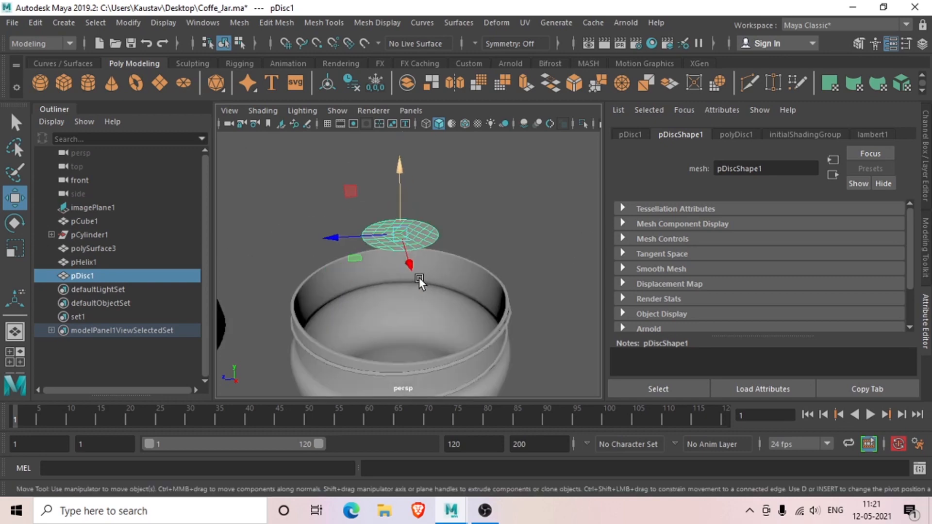
{"action": "left_click_drag", "start_coordinate": [418, 277], "coordinate": [392, 224], "text": "alt"}
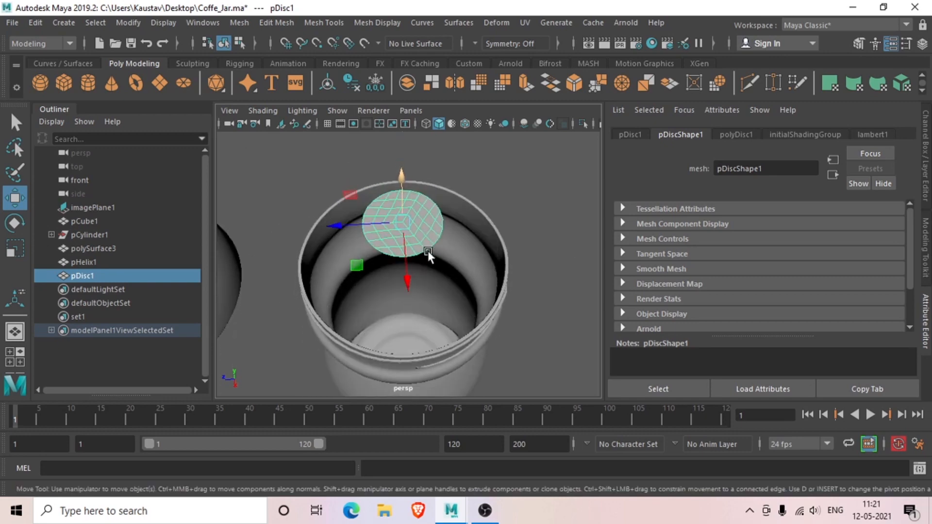
- Scale the disc uniformly to about 3.10 and adjust its height so it covers the jar's rim
{"action": "key", "text": "r"}
{"action": "mouse_move", "coordinate": [406, 229]}
{"action": "left_mouse_down"}
{"action": "mouse_move", "coordinate": [495, 286]}
{"action": "mouse_move", "coordinate": [421, 213]}
{"action": "mouse_move", "coordinate": [409, 171]}
{"action": "mouse_move", "coordinate": [406, 234]}
{"action": "mouse_move", "coordinate": [408, 227]}
{"action": "left_mouse_up"}
{"action": "key", "text": "w"}
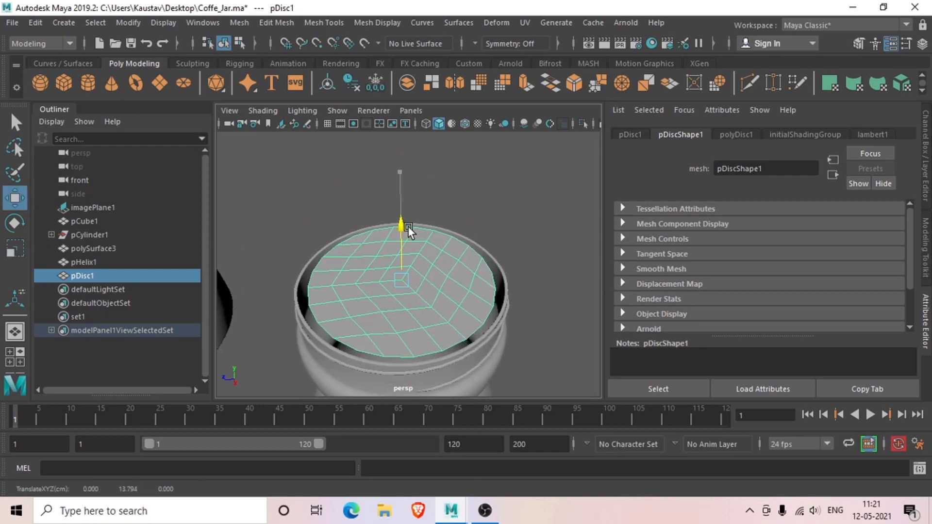
{"action": "key", "text": "r"}
{"action": "left_click_drag", "start_coordinate": [403, 281], "coordinate": [426, 259]}
{"action": "right_click_drag", "start_coordinate": [427, 259], "coordinate": [466, 266], "text": "alt"}
{"action": "middle_click_drag", "start_coordinate": [466, 266], "coordinate": [487, 253], "text": "alt"}
- Smooth the disc with one division and raise it slightly so it rests on top of the jar's rim
{"action": "left_click", "coordinate": [926, 247]}
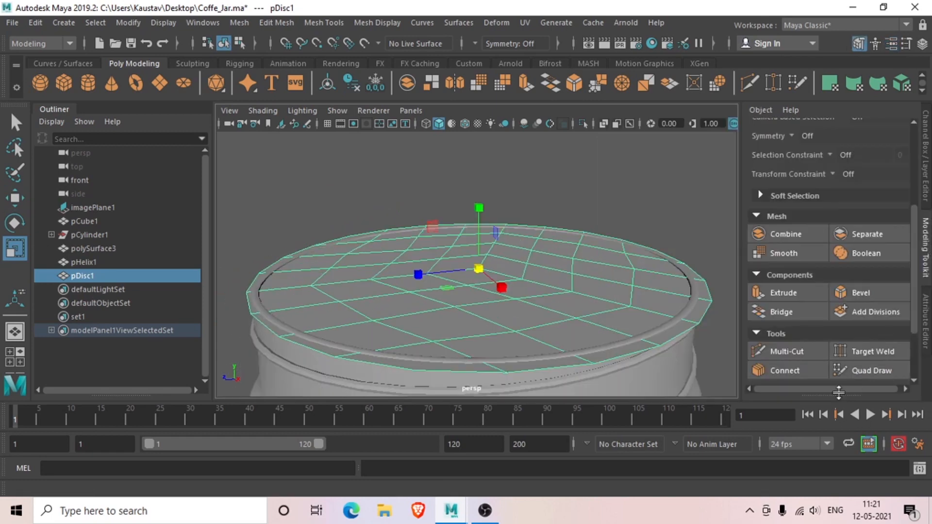
{"action": "scroll", "coordinate": [815, 351], "scroll_direction": "down", "scroll_amount": 3}
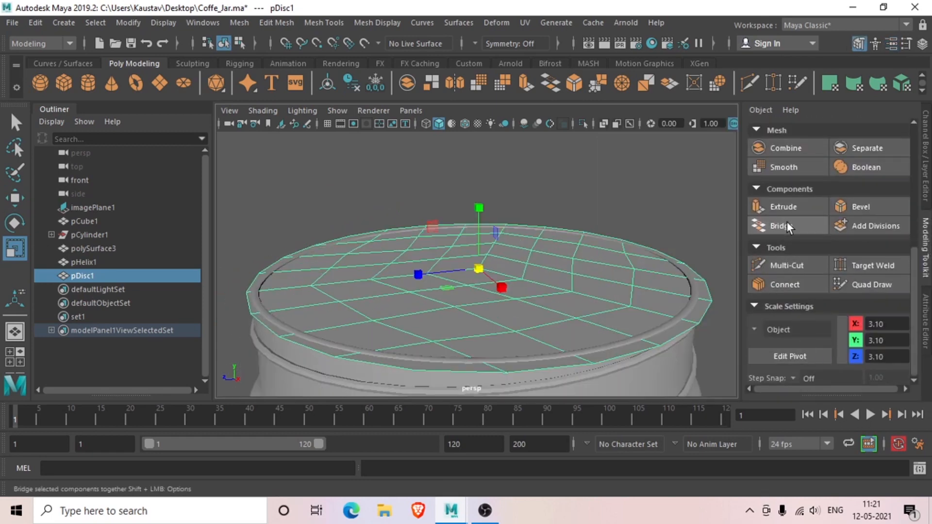
{"action": "left_click", "coordinate": [789, 165]}
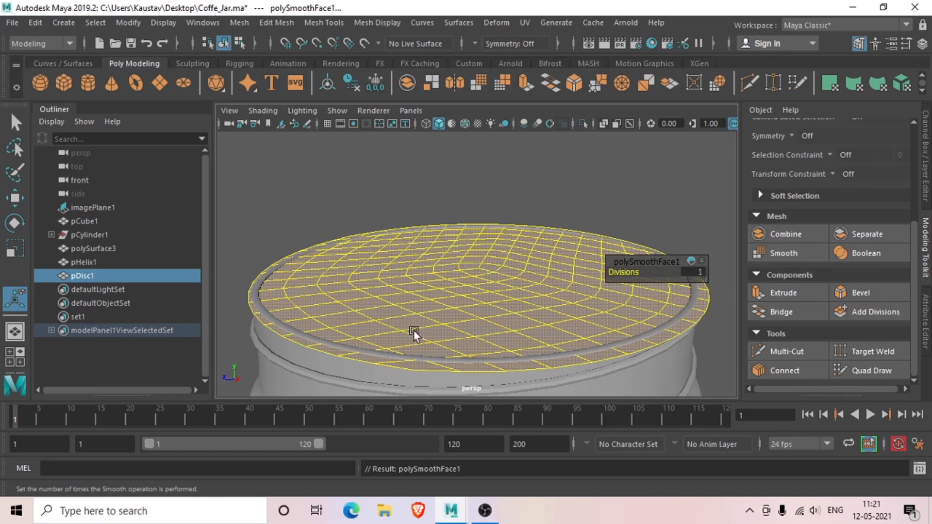
{"action": "key", "text": "w"}
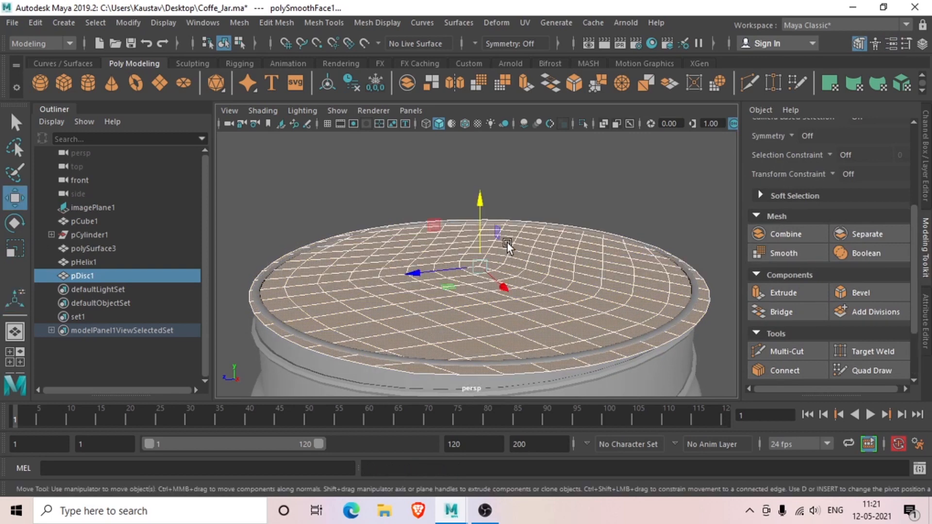
{"action": "left_click_drag", "start_coordinate": [483, 200], "coordinate": [482, 198]}
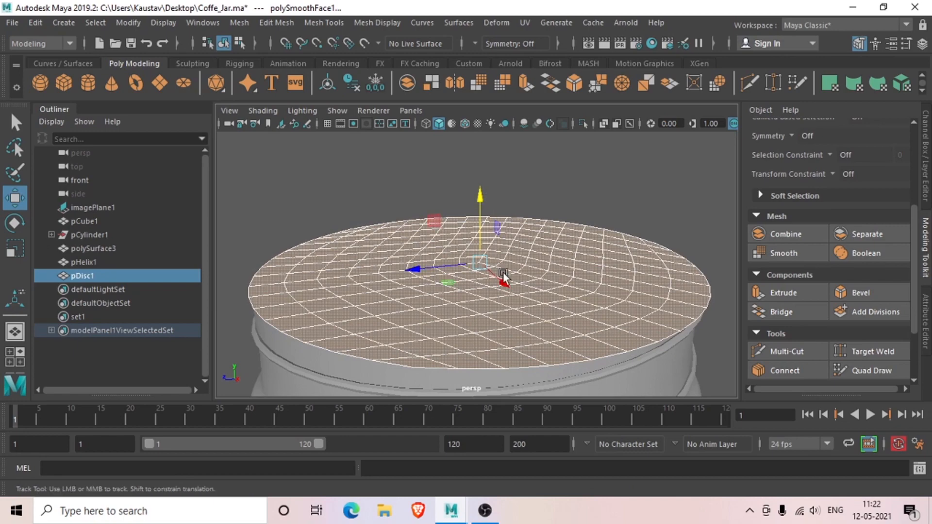
{"action": "middle_click_drag", "start_coordinate": [503, 272], "coordinate": [506, 252], "text": "alt"}
{"action": "left_click_drag", "start_coordinate": [506, 257], "coordinate": [488, 244], "text": "alt"}
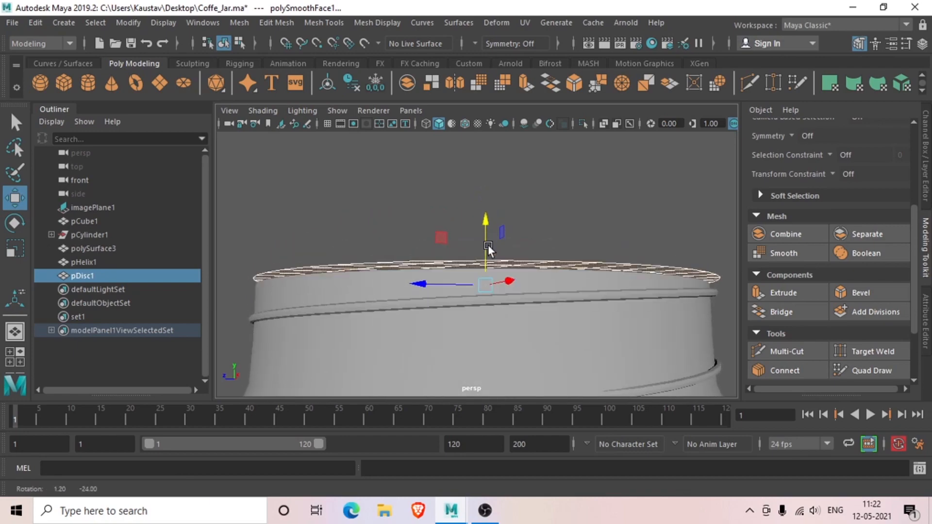
- Isolate the jar and bevel the horizontal edge loop around the neck below the rim
{"action": "left_click", "coordinate": [393, 299]}
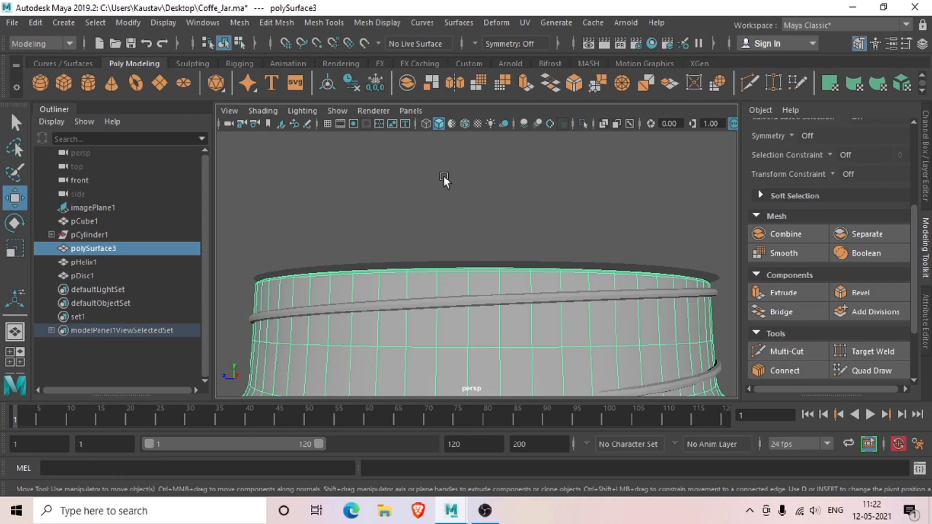
{"action": "left_click", "coordinate": [582, 123]}
{"action": "left_click_drag", "start_coordinate": [509, 343], "coordinate": [495, 351], "text": "alt"}
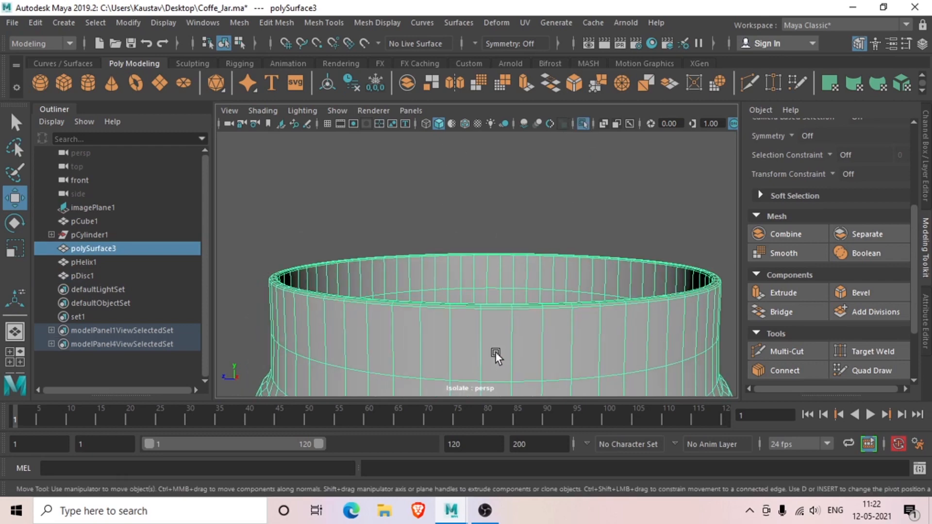
{"action": "right_click_drag", "start_coordinate": [504, 340], "coordinate": [485, 97]}
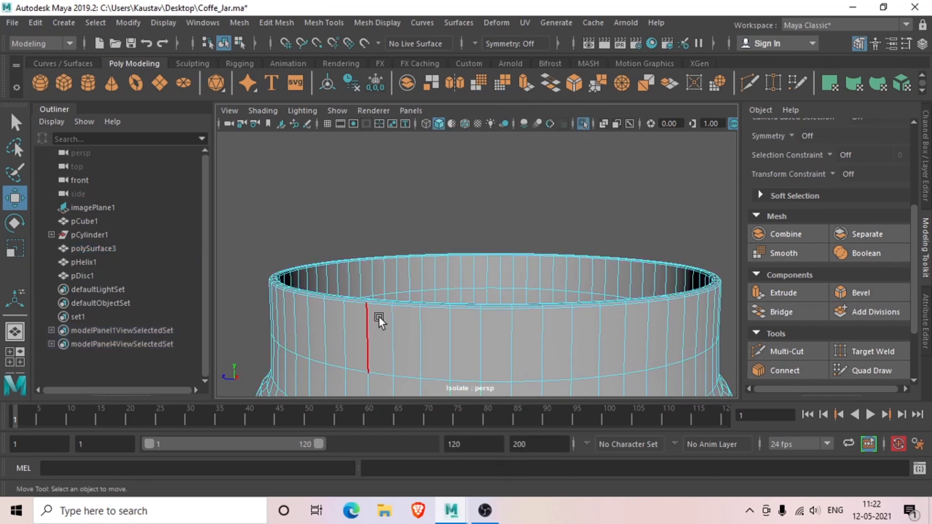
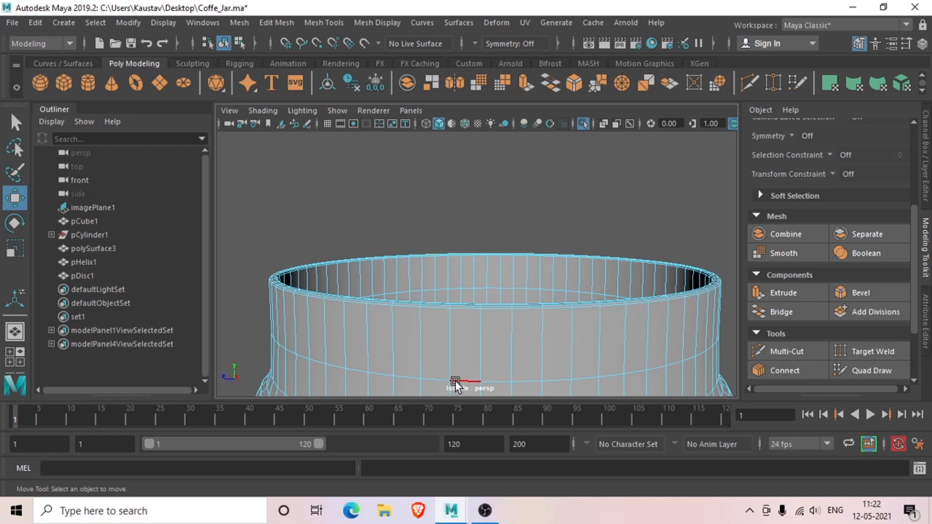
{"action": "double_click", "coordinate": [455, 381]}
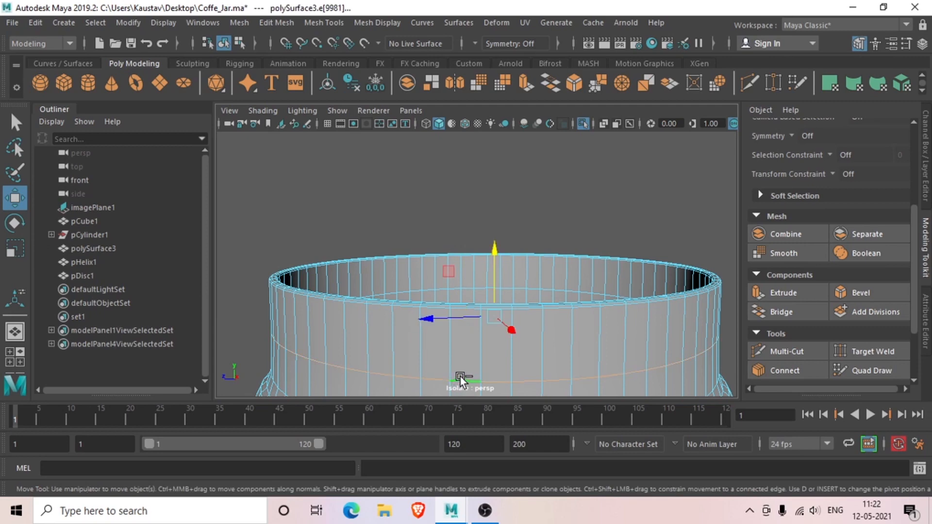
{"action": "key", "text": "ctrl+b"}
- Move the upper beveled edge loop up to just below the rim, and nudge the loop above it to about 13.75 on Y
{"action": "double_click", "coordinate": [491, 350]}
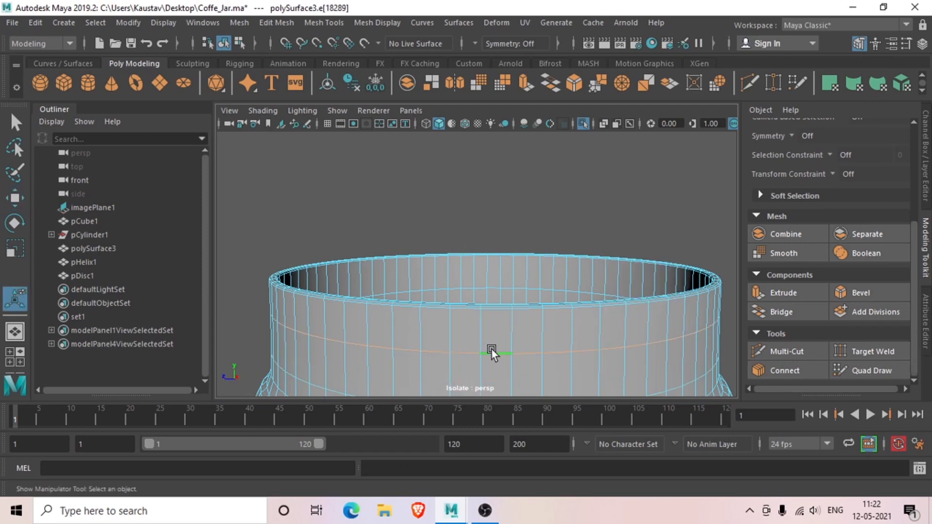
{"action": "key", "text": "w"}
{"action": "left_click_drag", "start_coordinate": [497, 249], "coordinate": [497, 222]}
{"action": "scroll", "coordinate": [453, 299], "scroll_direction": "up", "scroll_amount": 5}
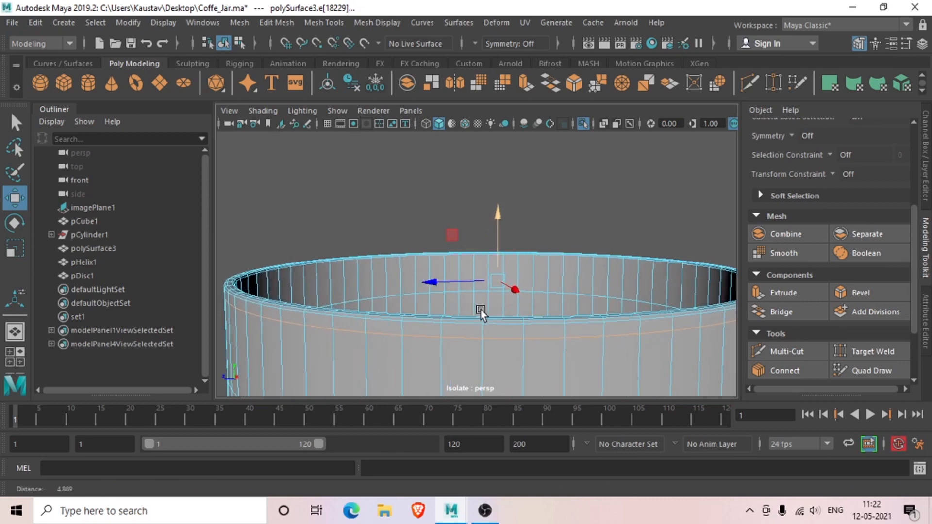
{"action": "left_click_drag", "start_coordinate": [495, 258], "coordinate": [495, 250]}
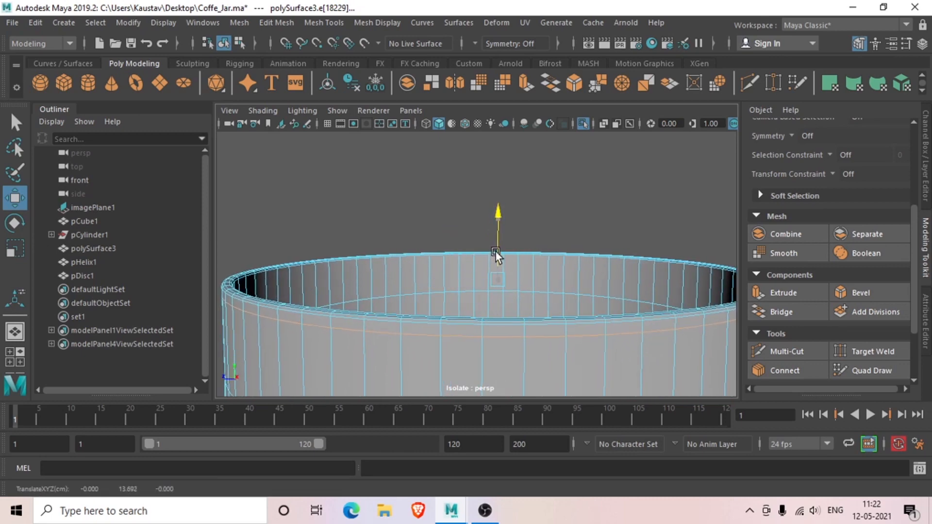
{"action": "double_click", "coordinate": [469, 326]}
{"action": "left_click_drag", "start_coordinate": [499, 213], "coordinate": [498, 216]}
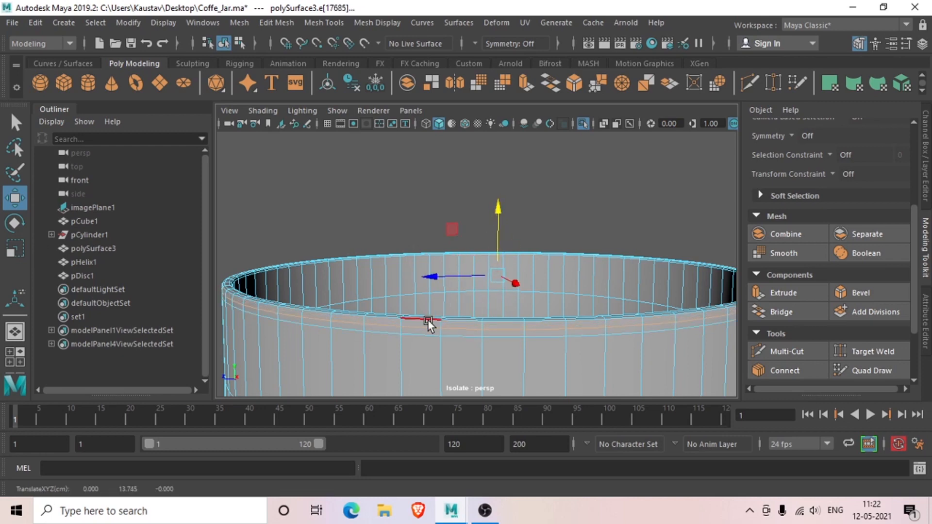
- Bevel the lower loop of the band below the rim and raise the band's upper loop to about 13.77 on Y
{"action": "double_click", "coordinate": [407, 336]}
{"action": "key", "text": "ctrl+b"}
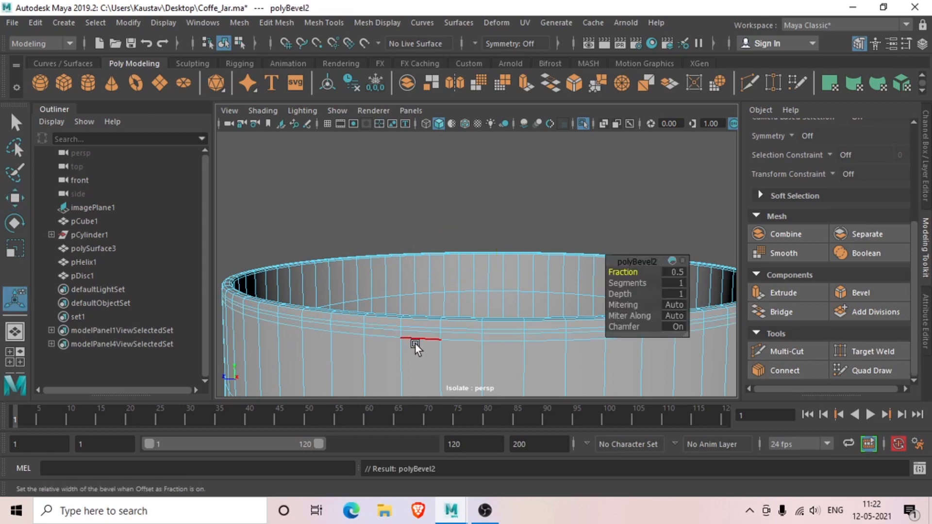
{"action": "double_click", "coordinate": [424, 328]}
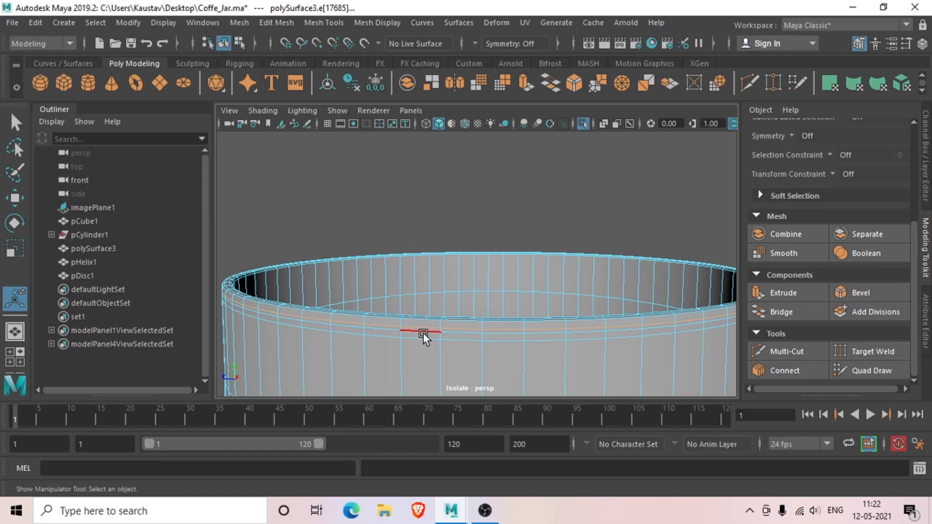
{"action": "right_click_drag", "start_coordinate": [423, 334], "coordinate": [432, 336], "text": "alt"}
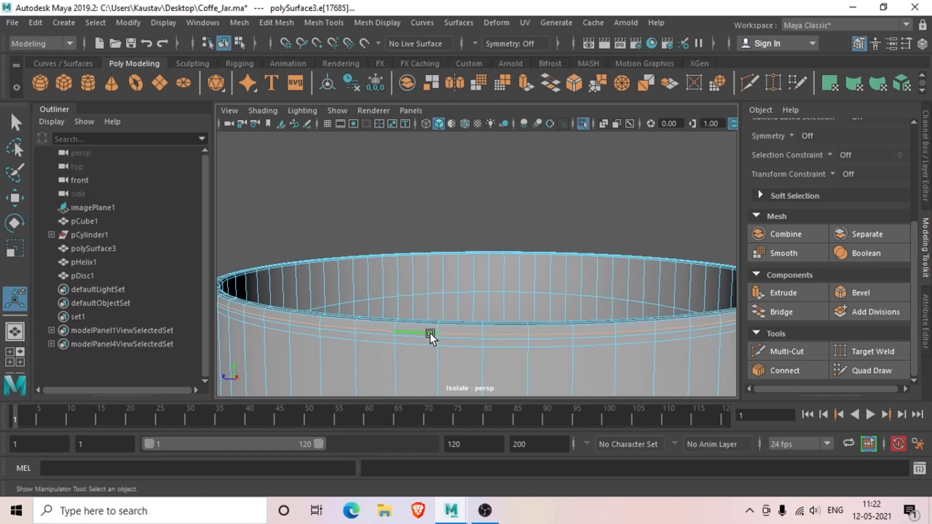
{"action": "key", "text": "w"}
{"action": "left_click_drag", "start_coordinate": [495, 207], "coordinate": [499, 204]}
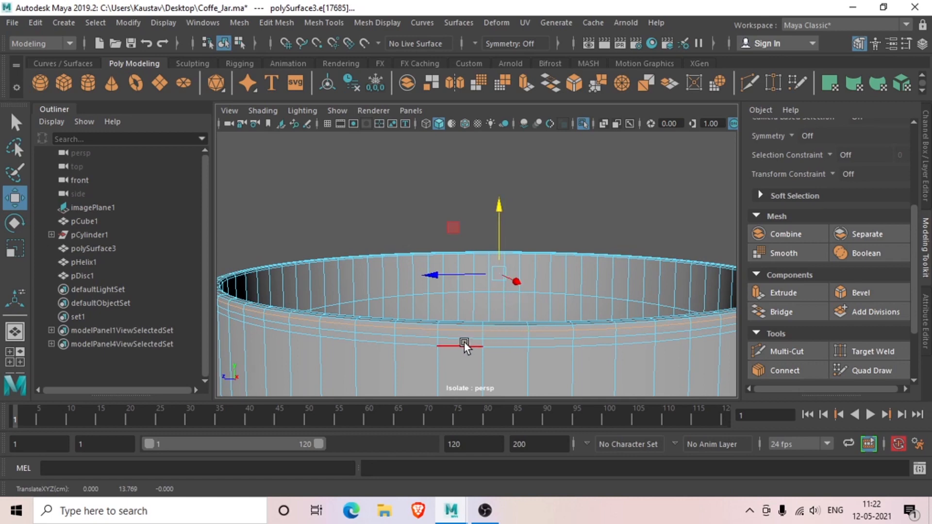
- Delete the middle edge loop of the narrow band just below the jar's rim
{"action": "right_click_drag", "start_coordinate": [464, 340], "coordinate": [453, 96]}
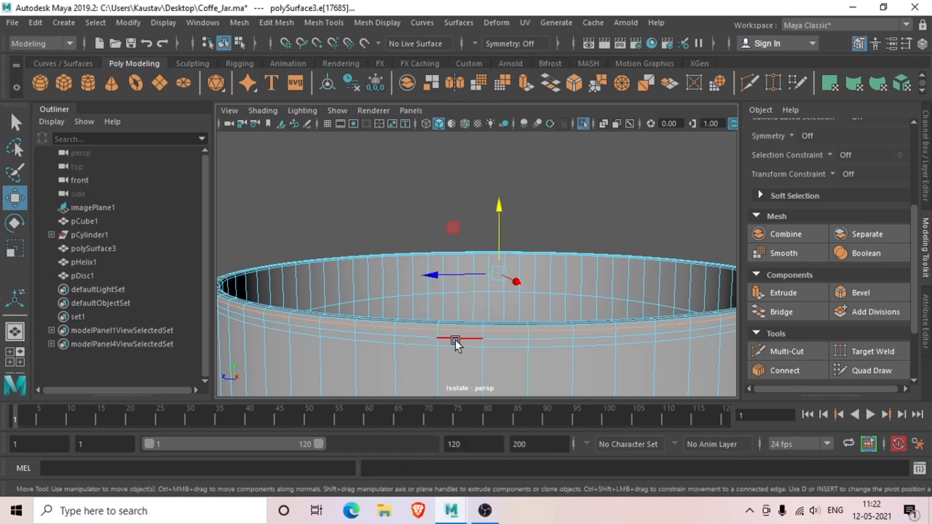
{"action": "double_click", "coordinate": [456, 340]}
{"action": "key", "text": "ctrl+Delete"}
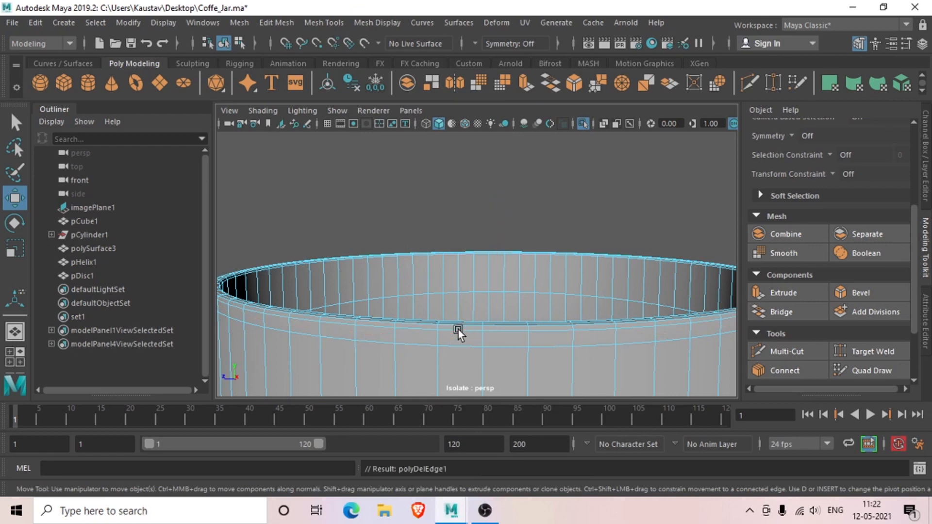
- Select the full ring of faces just below the jar's rim and extrude it with a thickness of 0.1
{"action": "right_click_drag", "start_coordinate": [465, 318], "coordinate": [468, 170]}
{"action": "left_click", "coordinate": [447, 334]}
{"action": "double_click", "coordinate": [456, 339]}
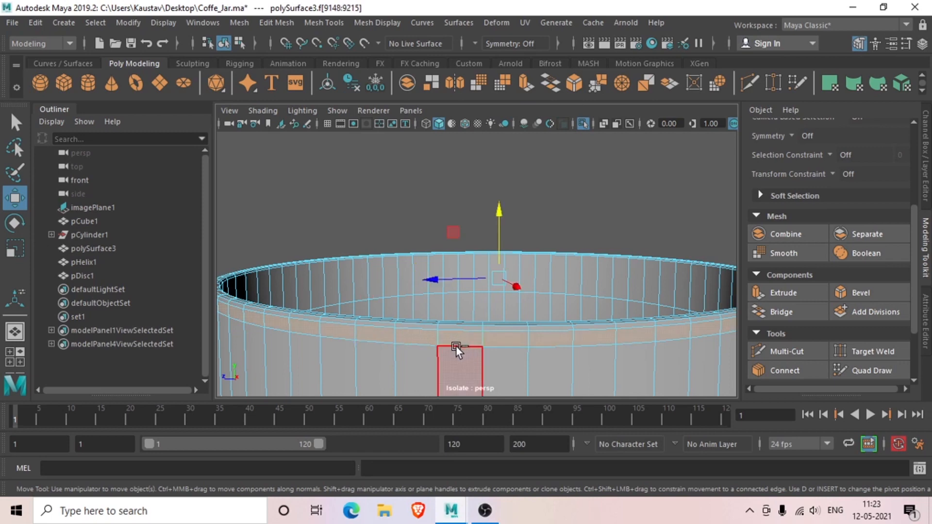
{"action": "key", "text": "ctrl+e"}
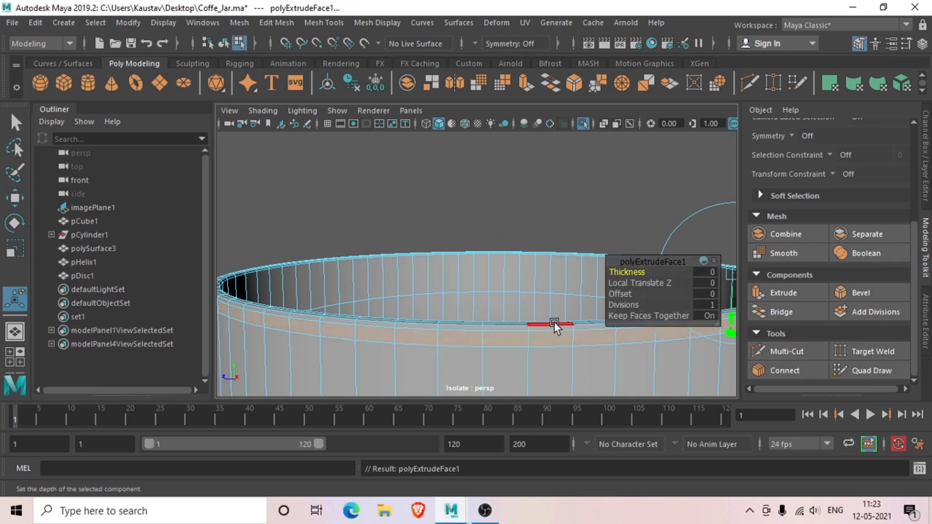
{"action": "left_click", "coordinate": [706, 272]}
{"action": "type", "text": "0.1"}
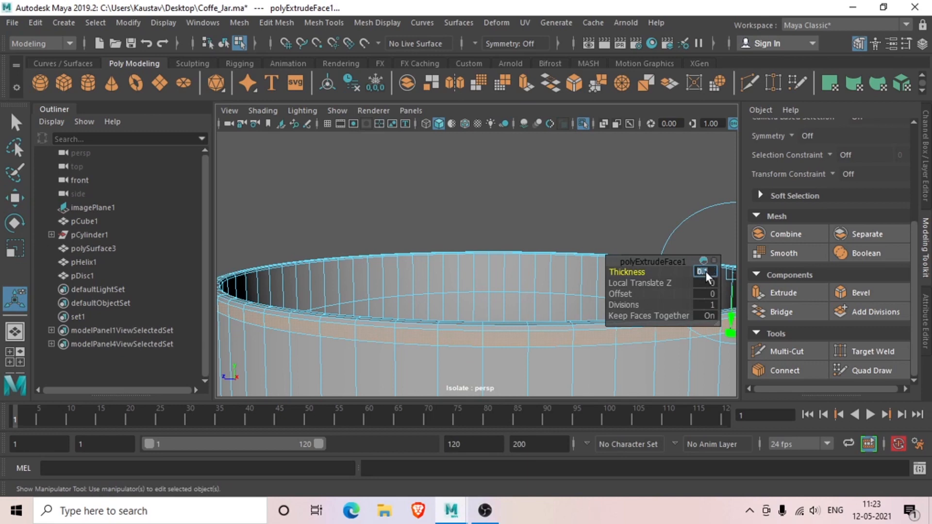
{"action": "key", "text": "Return"}
- Set the thickness of the rim band's extrusion to 0.01
{"action": "scroll", "coordinate": [407, 322], "scroll_direction": "down", "scroll_amount": 2}
{"action": "left_click_drag", "start_coordinate": [406, 322], "coordinate": [394, 362], "text": "alt"}
{"action": "left_click", "coordinate": [706, 270]}
{"action": "type", "text": "0"}
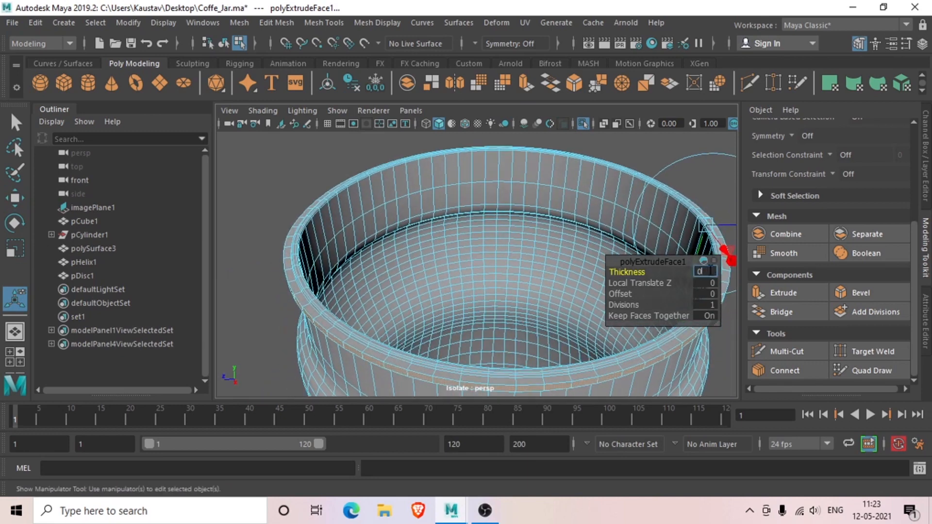
{"action": "type", "text": ".01"}
{"action": "key", "text": "Return"}
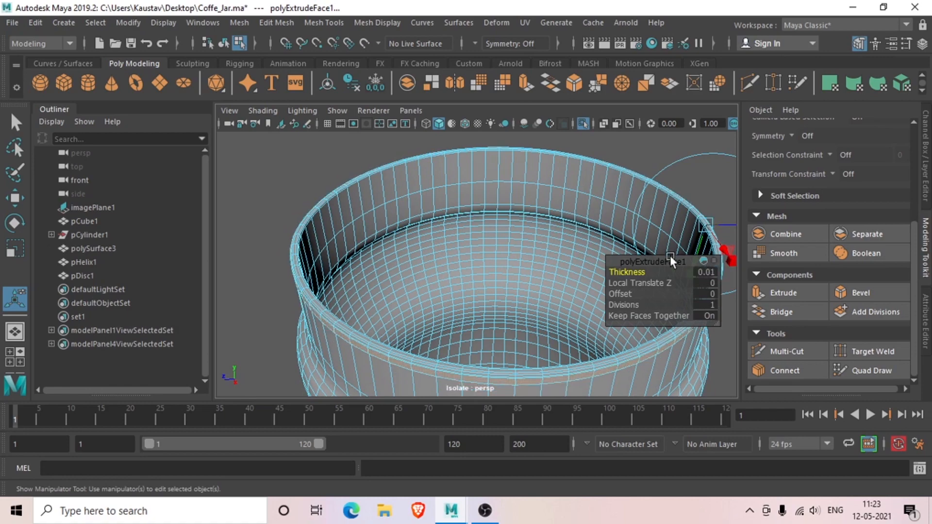
- Try an extrusion offset of 0.4 on the face ring below the rim and undo it
{"action": "scroll", "coordinate": [603, 287], "scroll_direction": "up", "scroll_amount": 3}
{"action": "middle_click_drag", "start_coordinate": [590, 247], "coordinate": [585, 191], "text": "alt"}
{"action": "middle_click_drag", "start_coordinate": [536, 240], "coordinate": [540, 241], "text": "alt"}
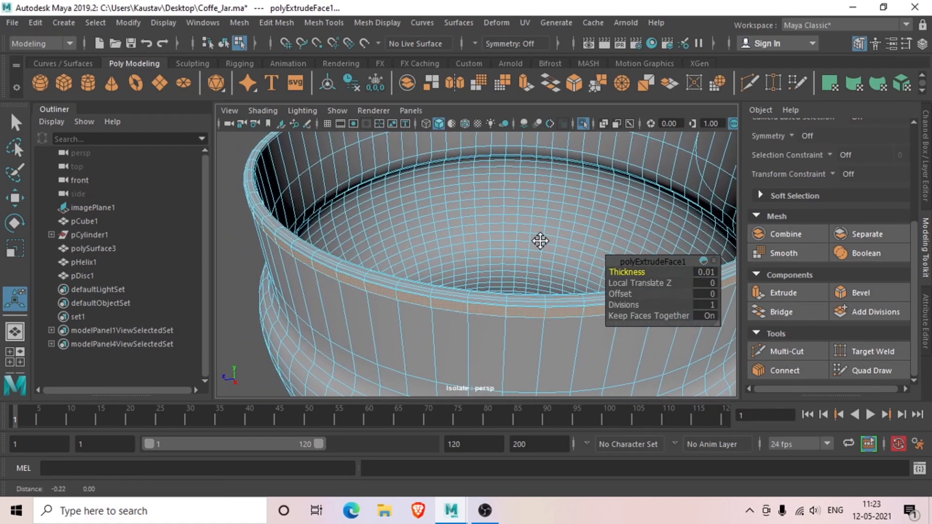
{"action": "scroll", "coordinate": [543, 251], "scroll_direction": "up", "scroll_amount": 2}
{"action": "left_click_drag", "start_coordinate": [619, 294], "coordinate": [618, 292]}
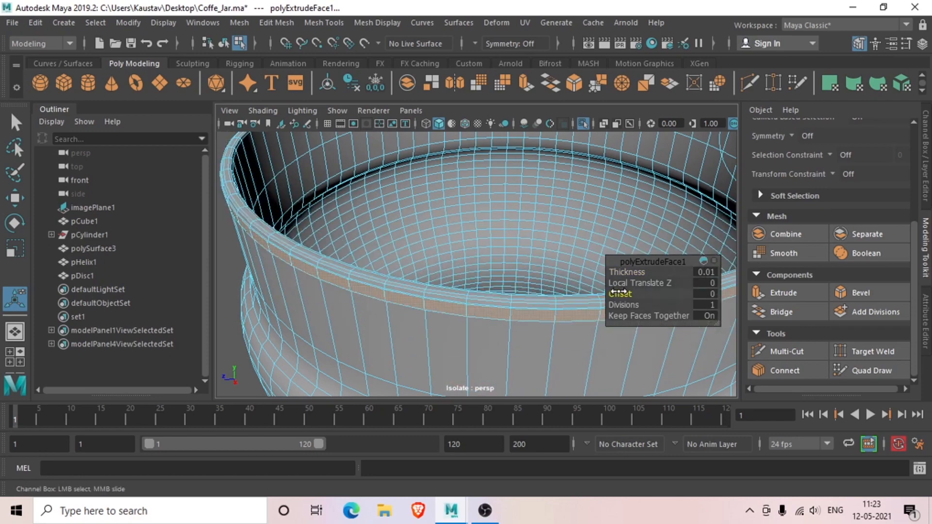
{"action": "scroll", "coordinate": [553, 310], "scroll_direction": "up", "scroll_amount": 5}
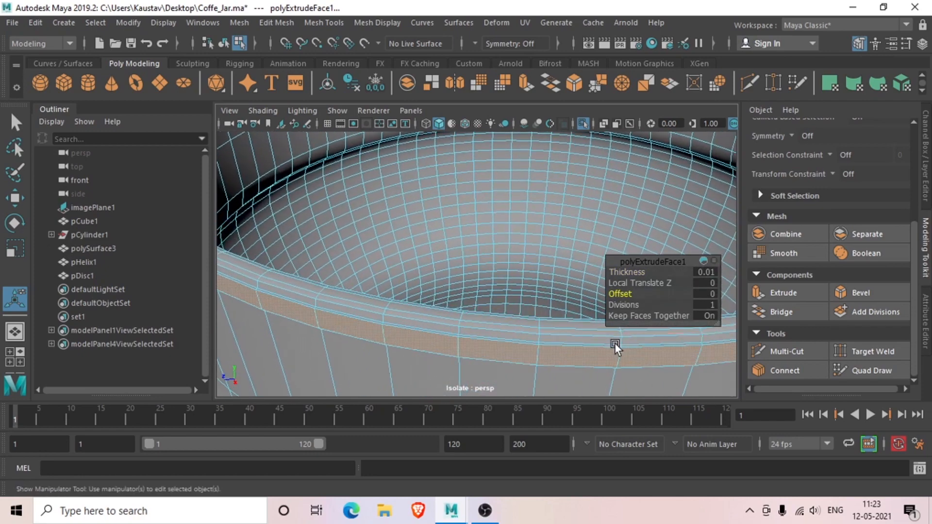
{"action": "left_click_drag", "start_coordinate": [626, 293], "coordinate": [627, 294]}
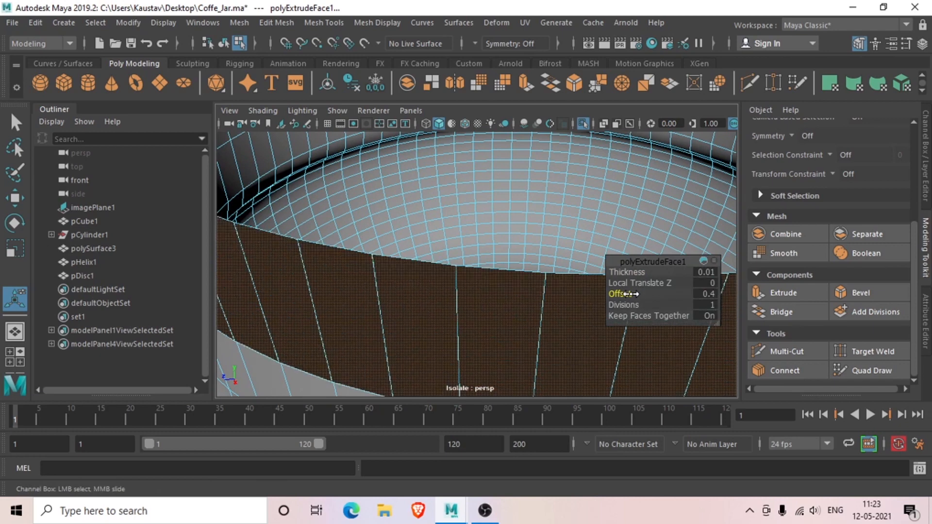
{"action": "key", "text": "ctrl+z"}
- Set the offset of the rim band's extrusion to 1.1
{"action": "left_click", "coordinate": [703, 294]}
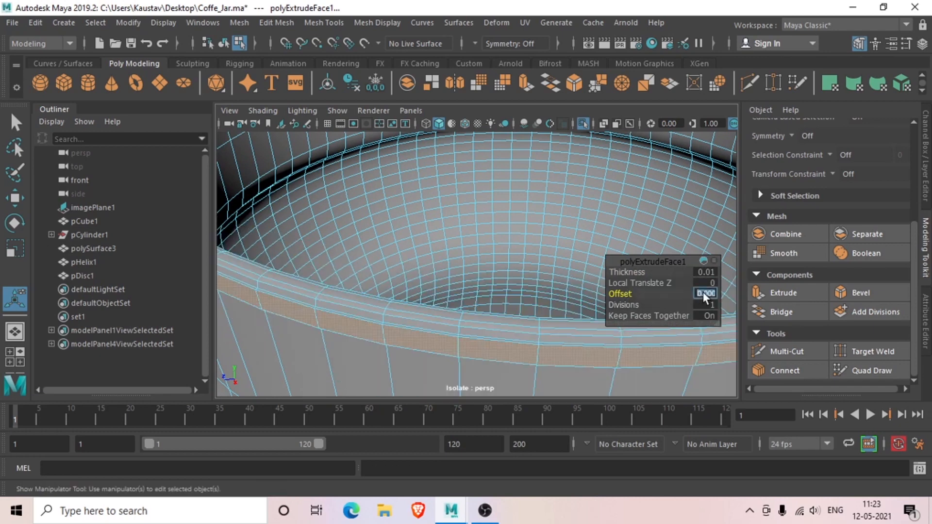
{"action": "type", "text": "1.1"}
{"action": "key", "text": "Return"}
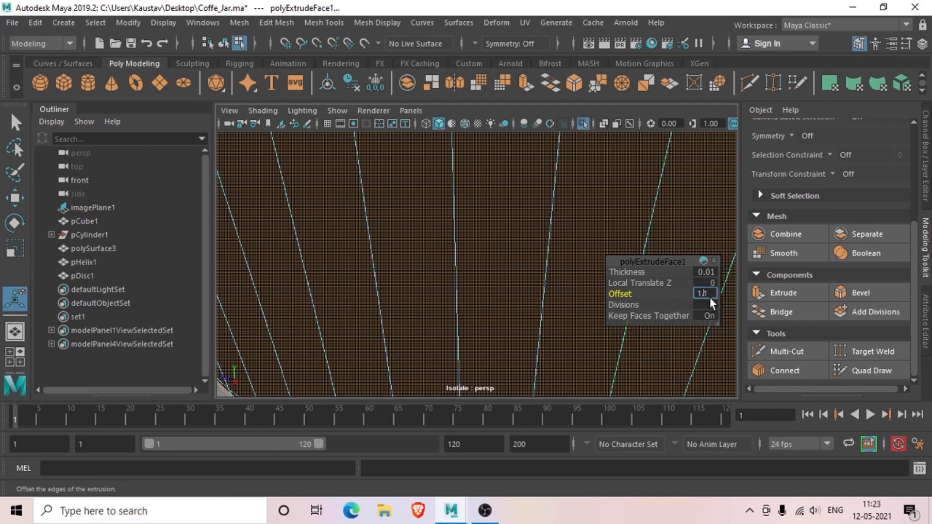
- Undo the offset change on the rim band's extrusion
{"action": "left_click_drag", "start_coordinate": [709, 293], "coordinate": [681, 284]}
{"action": "key", "text": "Return"}
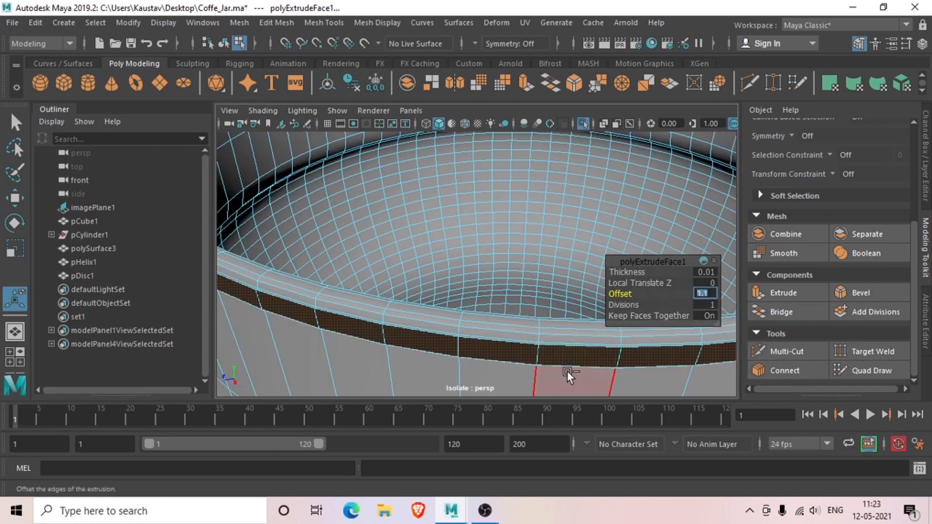
{"action": "key", "text": "ctrl+z"}
{"action": "key", "text": "ctrl+z"}
{"action": "key", "text": "ctrl+z"}
{"action": "key", "text": "ctrl+z"}
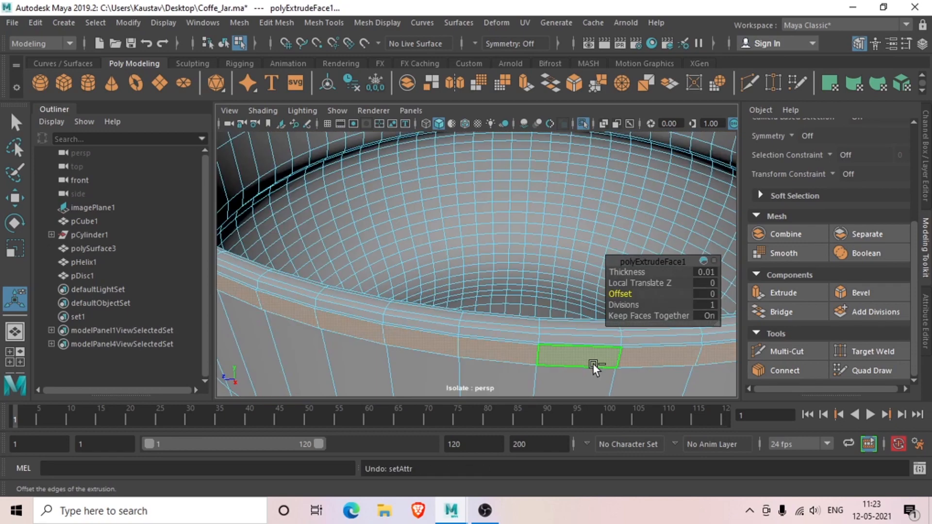
- Select the two edge loops bounding the band below the jar's rim and scale them vertically to about 0.45
{"action": "right_click_drag", "start_coordinate": [582, 350], "coordinate": [573, 95]}
{"action": "left_click", "coordinate": [555, 346]}
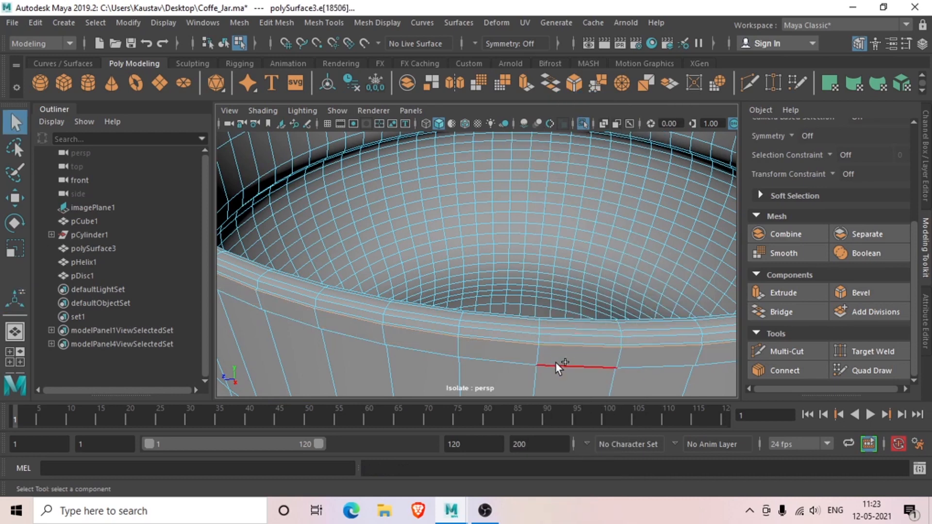
{"action": "key", "text": "e"}
{"action": "key", "text": "r"}
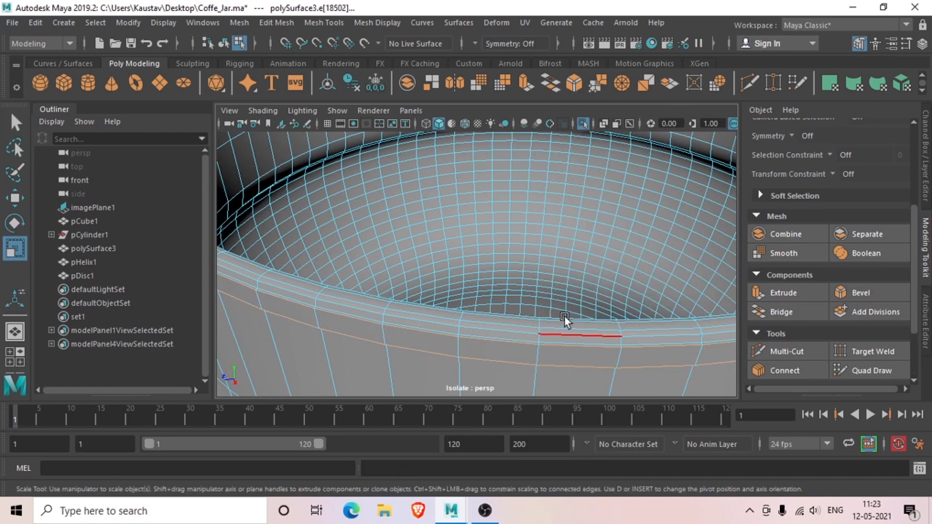
{"action": "scroll", "coordinate": [566, 295], "scroll_direction": "down", "scroll_amount": 3}
{"action": "left_click_drag", "start_coordinate": [566, 295], "coordinate": [541, 181], "text": "alt"}
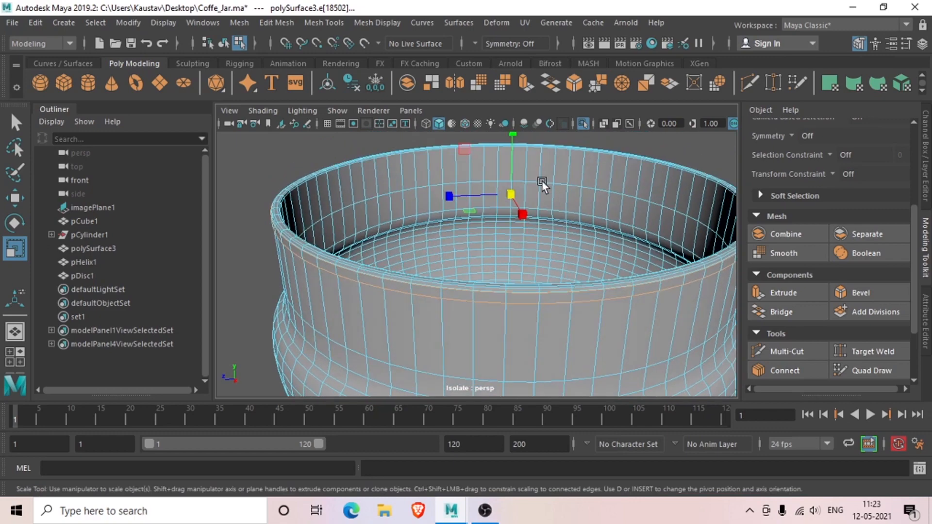
{"action": "left_click_drag", "start_coordinate": [515, 132], "coordinate": [512, 170]}
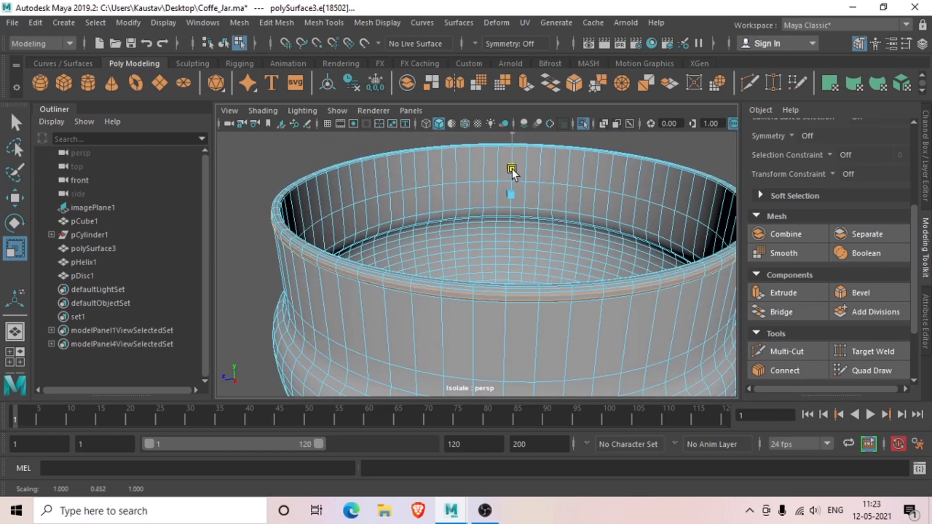
- Select the whole jar body in object mode, soften its edges, and deselect it
{"action": "right_click_drag", "start_coordinate": [512, 172], "coordinate": [570, 327], "text": "alt"}
{"action": "left_click_drag", "start_coordinate": [570, 327], "coordinate": [535, 299], "text": "alt"}
{"action": "right_click_drag", "start_coordinate": [535, 300], "coordinate": [568, 313], "text": "alt"}
{"action": "right_click_drag", "start_coordinate": [552, 134], "coordinate": [607, 116]}
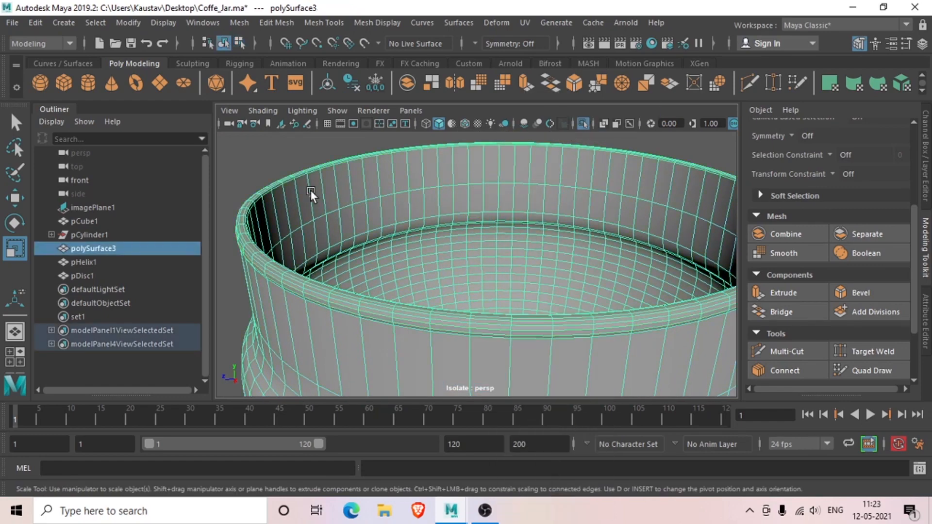
{"action": "left_click", "coordinate": [302, 157]}
{"action": "scroll", "coordinate": [342, 194], "scroll_direction": "down", "scroll_amount": 3}
{"action": "left_click", "coordinate": [413, 273]}
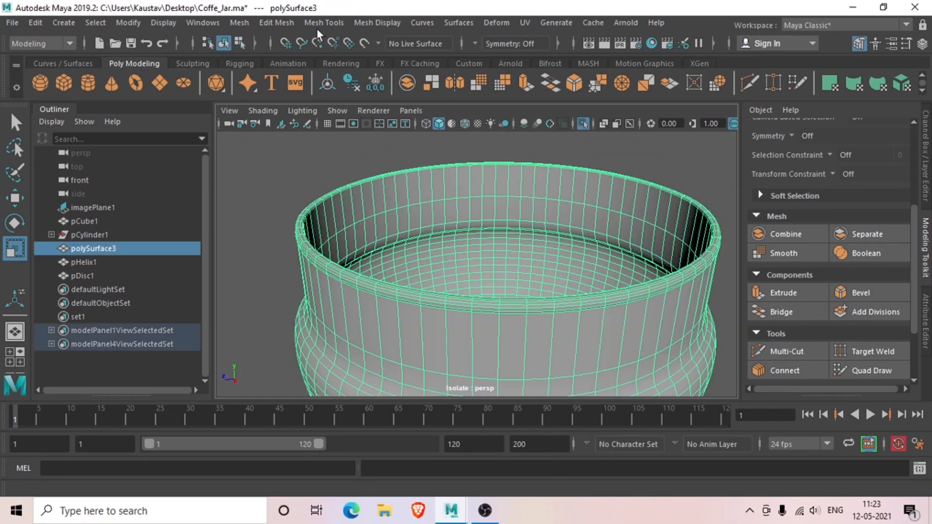
{"action": "left_click", "coordinate": [370, 23]}
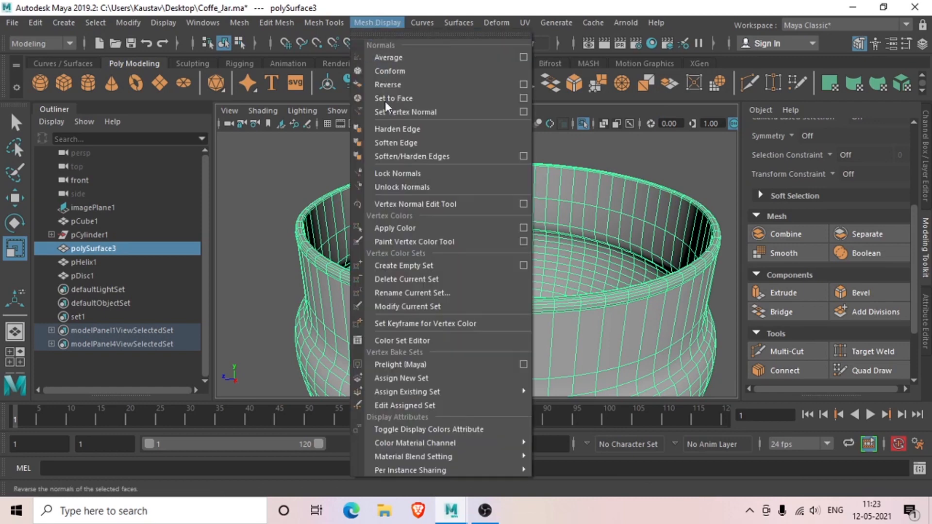
{"action": "left_click", "coordinate": [398, 141]}
{"action": "left_click", "coordinate": [294, 172]}
{"action": "key", "text": "w"}
{"action": "scroll", "coordinate": [363, 223], "scroll_direction": "down", "scroll_amount": 5}
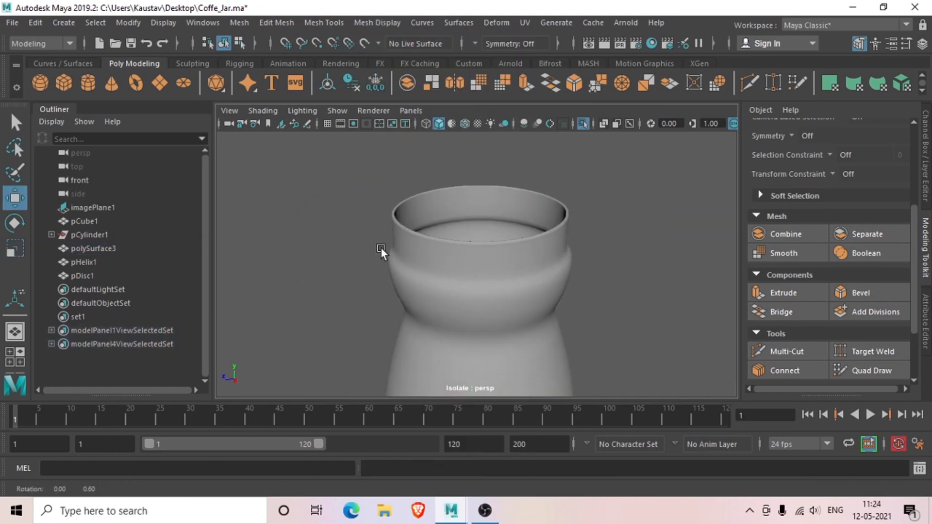
{"action": "mouse_move", "coordinate": [381, 246]}
{"action": "left_mouse_down", "text": "alt"}
{"action": "mouse_move", "coordinate": [375, 260]}
{"action": "mouse_move", "coordinate": [369, 215]}
{"action": "mouse_move", "coordinate": [398, 255]}
{"action": "mouse_move", "coordinate": [397, 243]}
{"action": "left_mouse_up", "text": "alt"}
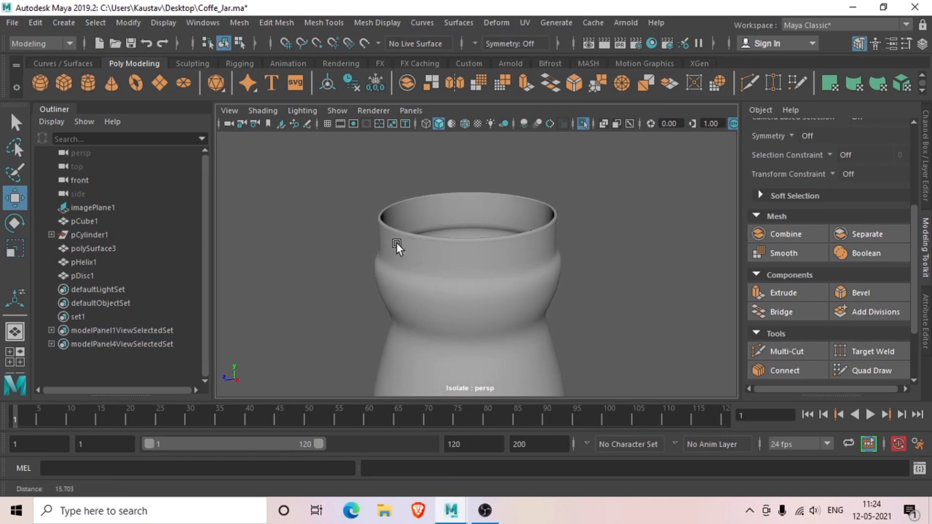
{"action": "right_click_drag", "start_coordinate": [396, 243], "coordinate": [533, 285], "text": "alt"}
- Turn off the isolated display of the jar and select the sealing disc on its mouth
{"action": "left_click", "coordinate": [584, 125]}
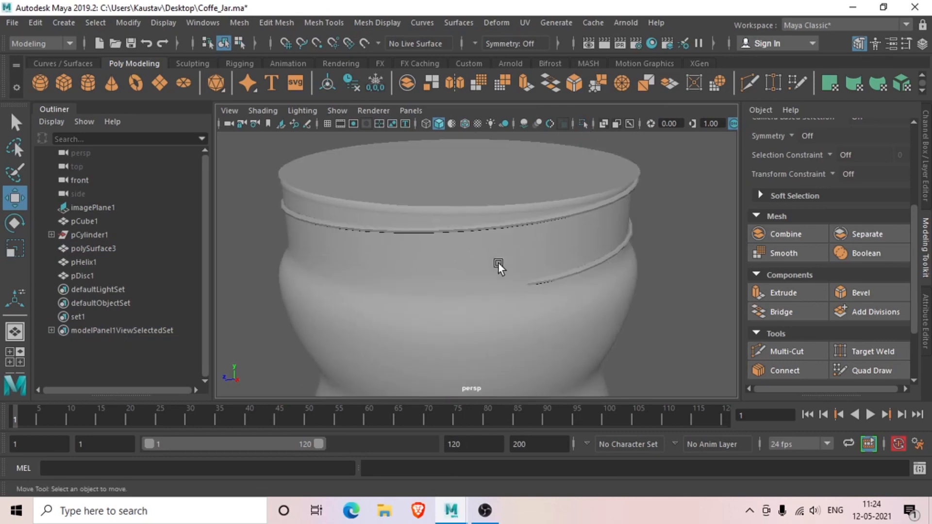
{"action": "left_click_drag", "start_coordinate": [500, 267], "coordinate": [447, 303], "text": "alt"}
{"action": "left_click", "coordinate": [468, 233]}
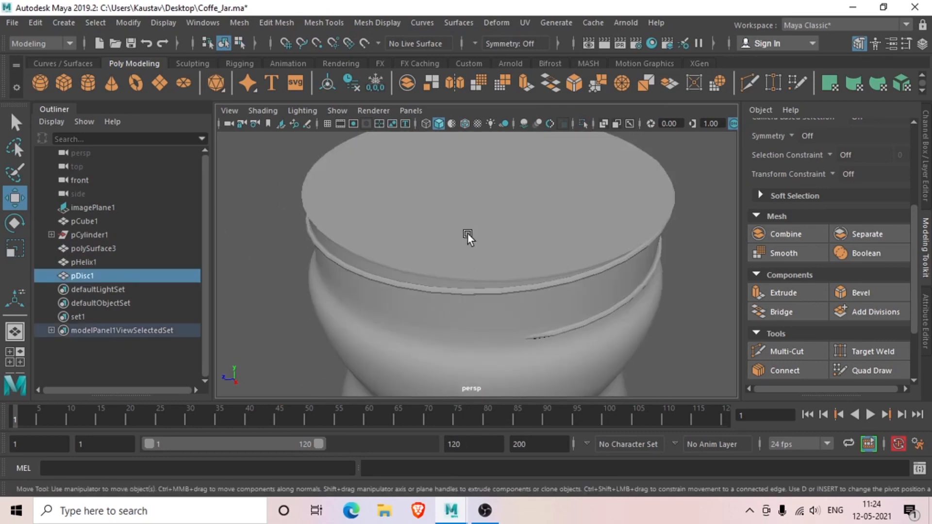
{"action": "left_click_drag", "start_coordinate": [424, 269], "coordinate": [493, 292], "text": "alt"}
{"action": "right_click_drag", "start_coordinate": [494, 291], "coordinate": [541, 294], "text": "alt"}
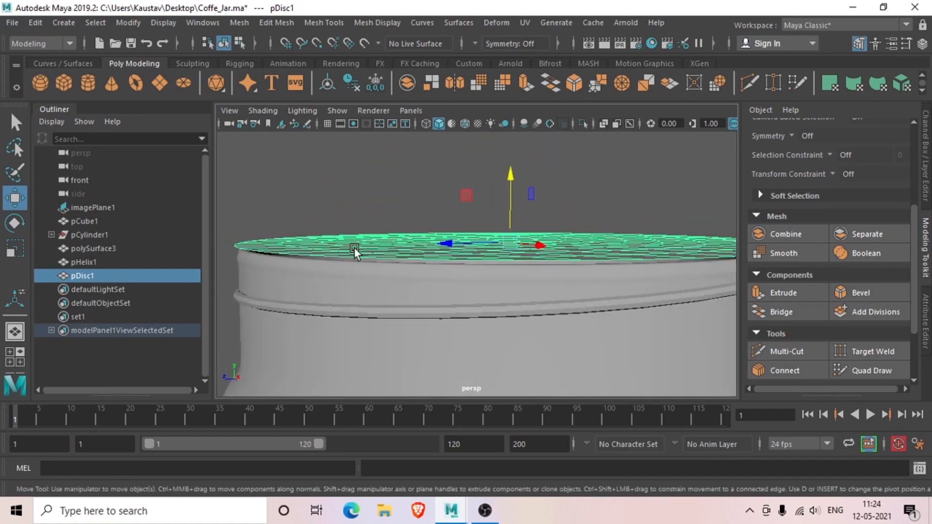
{"action": "left_click_drag", "start_coordinate": [312, 298], "coordinate": [339, 357], "text": "alt"}
{"action": "scroll", "coordinate": [332, 309], "scroll_direction": "down", "scroll_amount": 4}
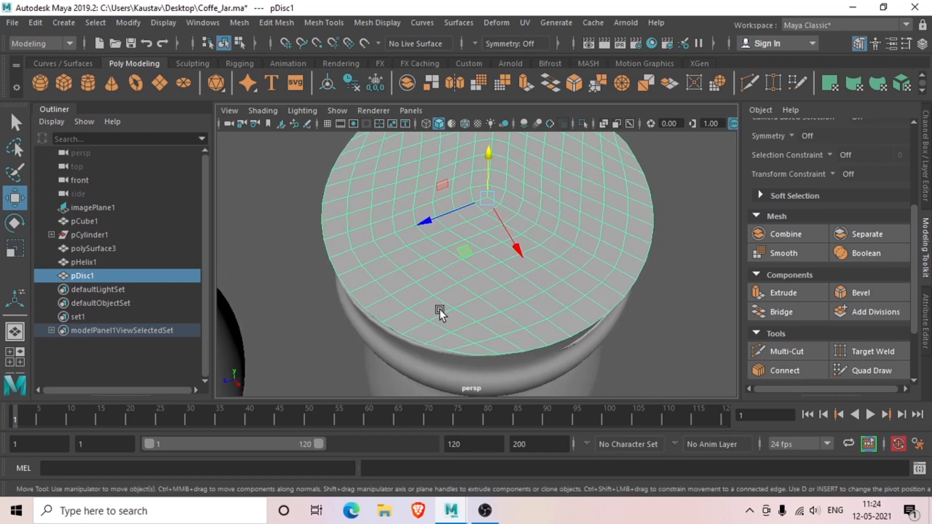
{"action": "left_click_drag", "start_coordinate": [439, 309], "coordinate": [474, 235], "text": "alt"}
{"action": "left_click_drag", "start_coordinate": [487, 162], "coordinate": [439, 328]}
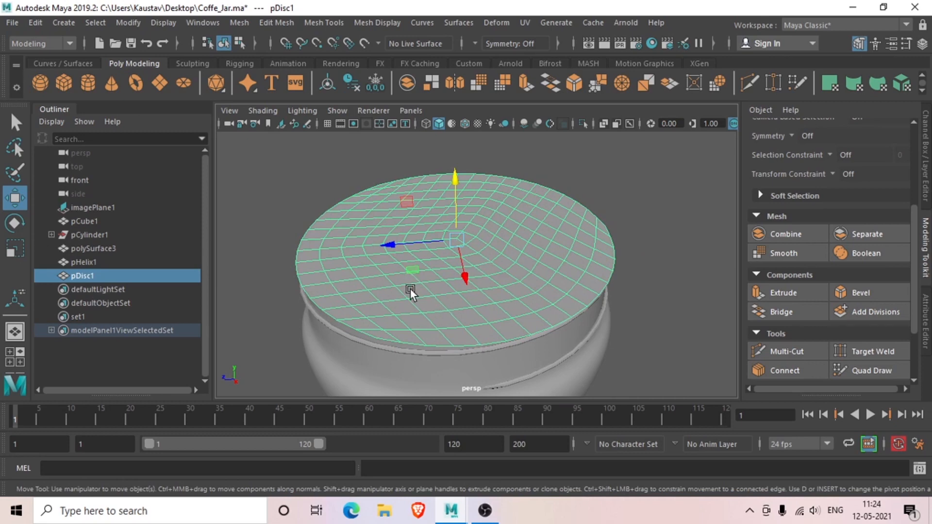
{"action": "left_click_drag", "start_coordinate": [418, 289], "coordinate": [399, 307], "text": "alt"}
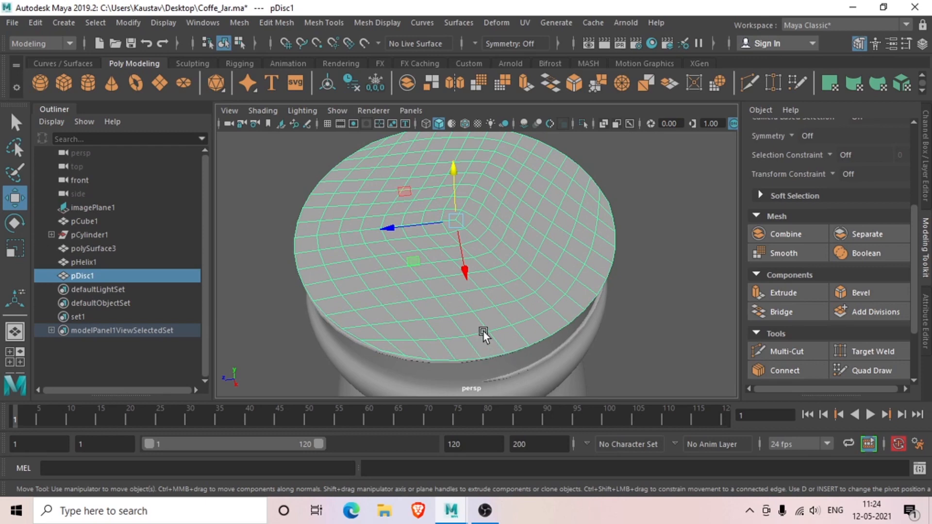
{"action": "mouse_move", "coordinate": [485, 334]}
{"action": "left_mouse_down", "text": "alt"}
{"action": "mouse_move", "coordinate": [482, 354]}
{"action": "mouse_move", "coordinate": [496, 273]}
{"action": "mouse_move", "coordinate": [474, 373]}
{"action": "mouse_move", "coordinate": [485, 345]}
{"action": "mouse_move", "coordinate": [470, 329]}
{"action": "left_mouse_up", "text": "alt"}
- Select the sealing disc's outer border edges and extrude them slightly downward to form a thin side wall
{"action": "right_click_drag", "start_coordinate": [471, 133], "coordinate": [449, 97]}
{"action": "left_click", "coordinate": [436, 333]}
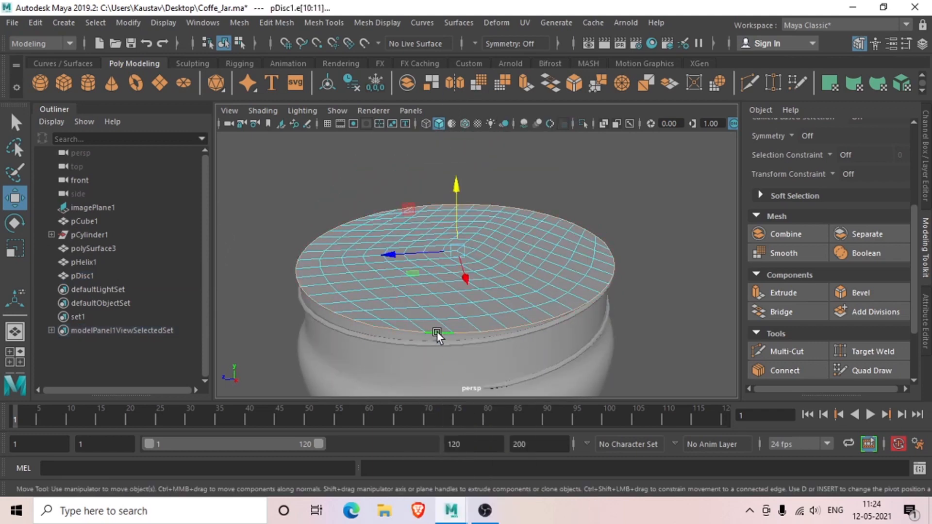
{"action": "left_click_drag", "start_coordinate": [437, 333], "coordinate": [498, 316], "text": "alt"}
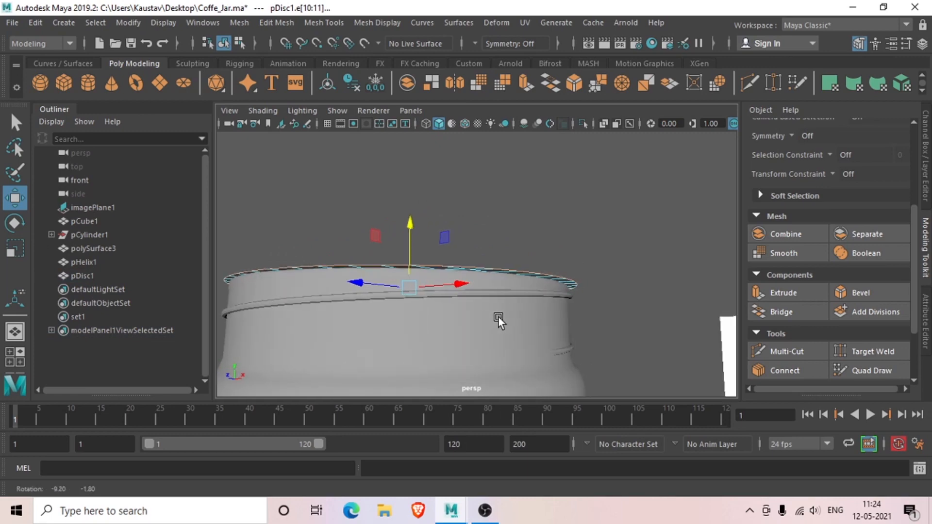
{"action": "key", "text": "w"}
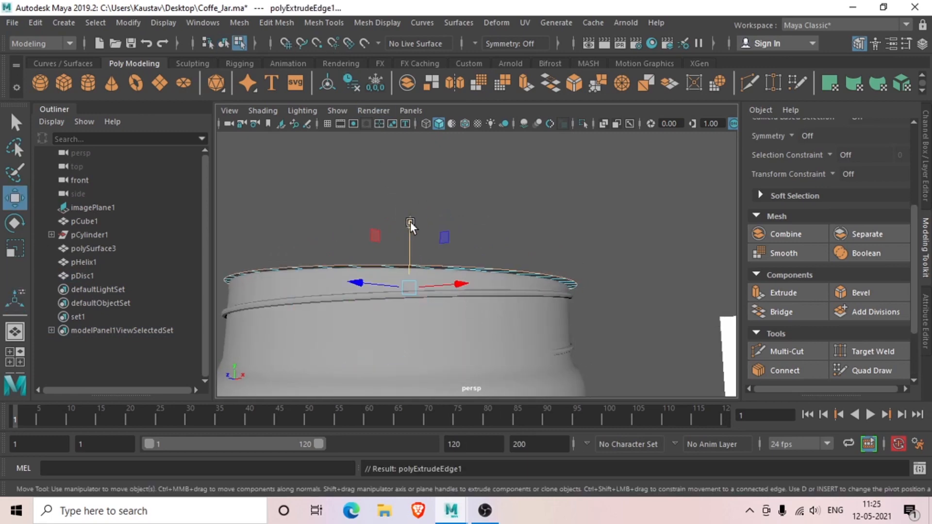
{"action": "left_click_drag", "start_coordinate": [410, 221], "coordinate": [386, 299]}
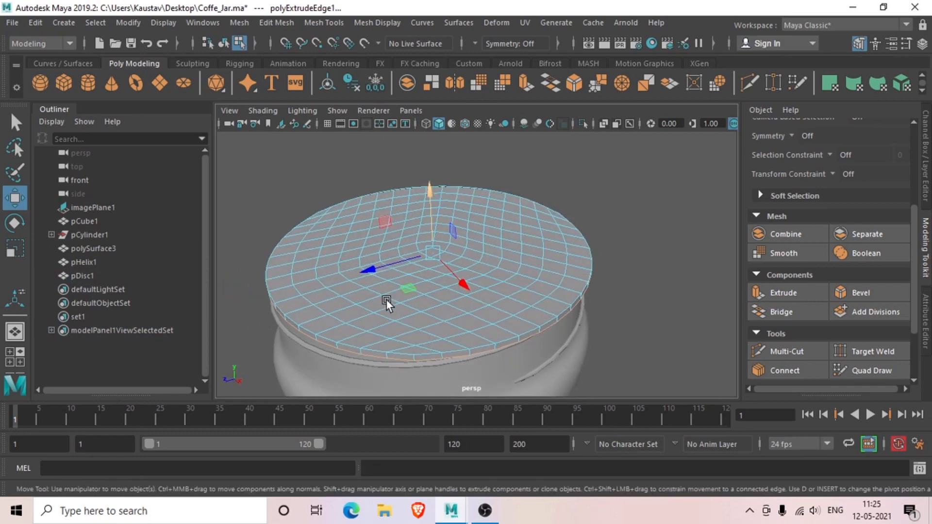
- Bevel the edge loop around the sealing disc's upper outer rim with a fraction of 0.5 and 2 segments
{"action": "left_click", "coordinate": [422, 350]}
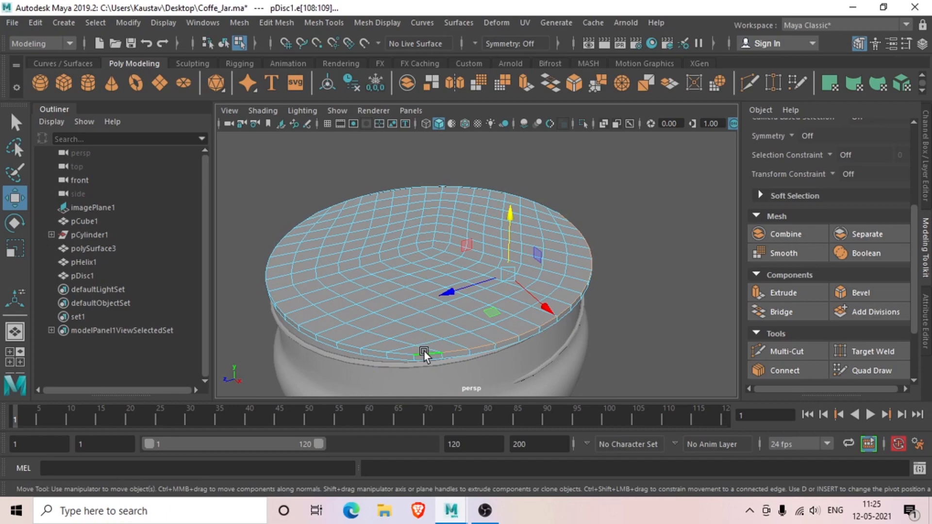
{"action": "double_click", "coordinate": [393, 354]}
{"action": "left_click_drag", "start_coordinate": [358, 323], "coordinate": [539, 309], "text": "alt"}
{"action": "left_click", "coordinate": [427, 325]}
{"action": "left_click", "coordinate": [401, 323]}
{"action": "key", "text": "ctrl+b"}
{"action": "scroll", "coordinate": [426, 328], "scroll_direction": "up", "scroll_amount": 4}
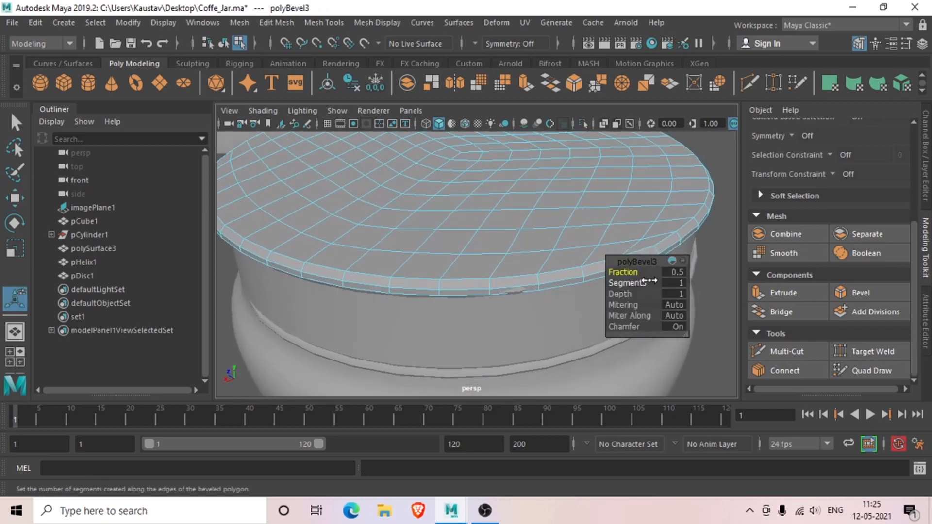
{"action": "left_click_drag", "start_coordinate": [628, 283], "coordinate": [631, 283]}
{"action": "left_click_drag", "start_coordinate": [519, 297], "coordinate": [464, 246], "text": "alt"}
{"action": "middle_click_drag", "start_coordinate": [465, 246], "coordinate": [467, 270], "text": "alt"}
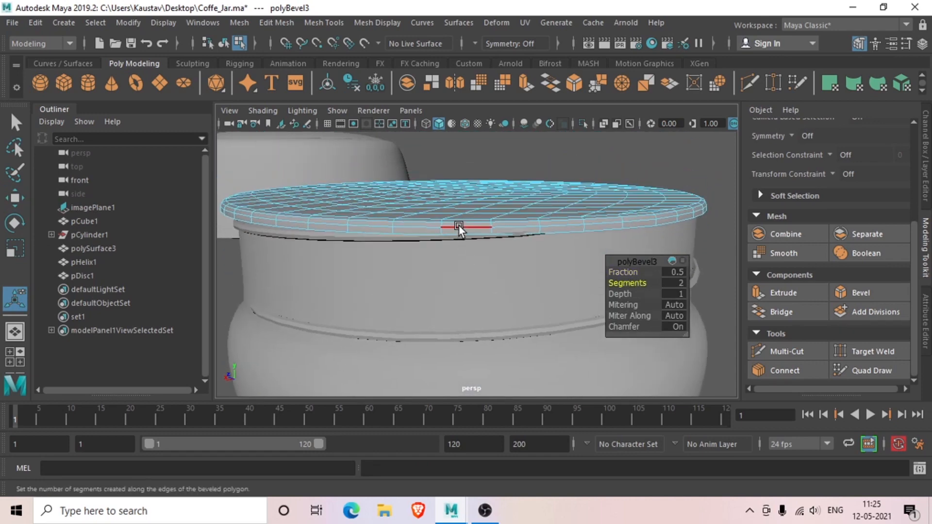
- Return the sealing disc to object mode, nudge it vertically, and scale it uniformly to about 3.077
{"action": "right_click_drag", "start_coordinate": [484, 186], "coordinate": [510, 116]}
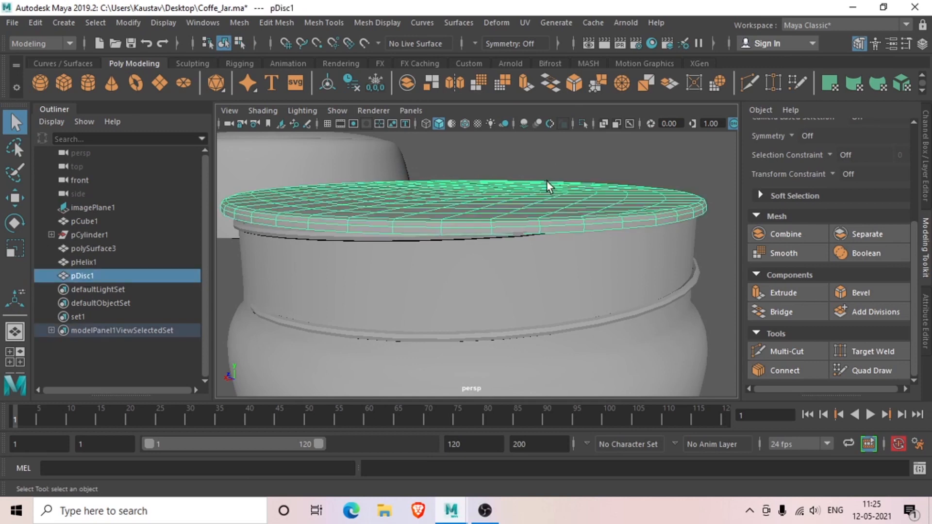
{"action": "key", "text": "w"}
{"action": "left_click_drag", "start_coordinate": [463, 151], "coordinate": [463, 152]}
{"action": "key", "text": "r"}
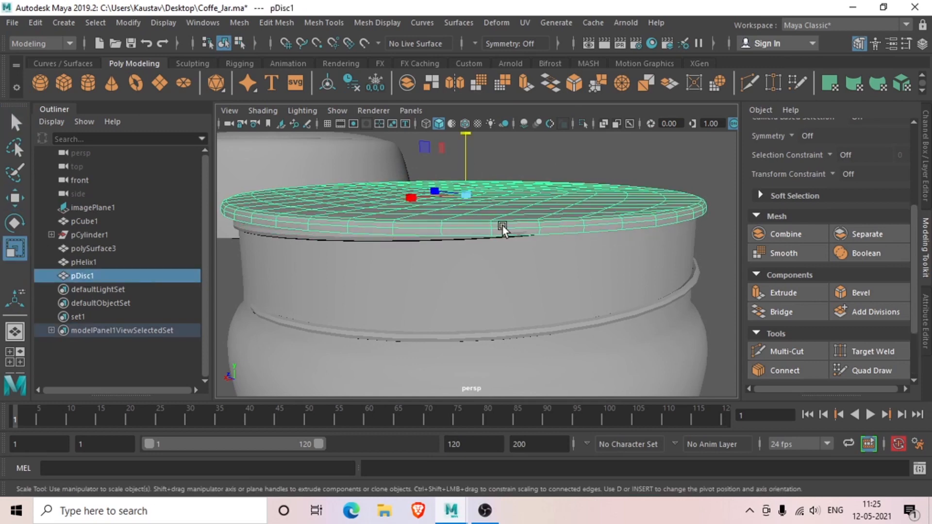
{"action": "left_click_drag", "start_coordinate": [467, 197], "coordinate": [466, 196]}
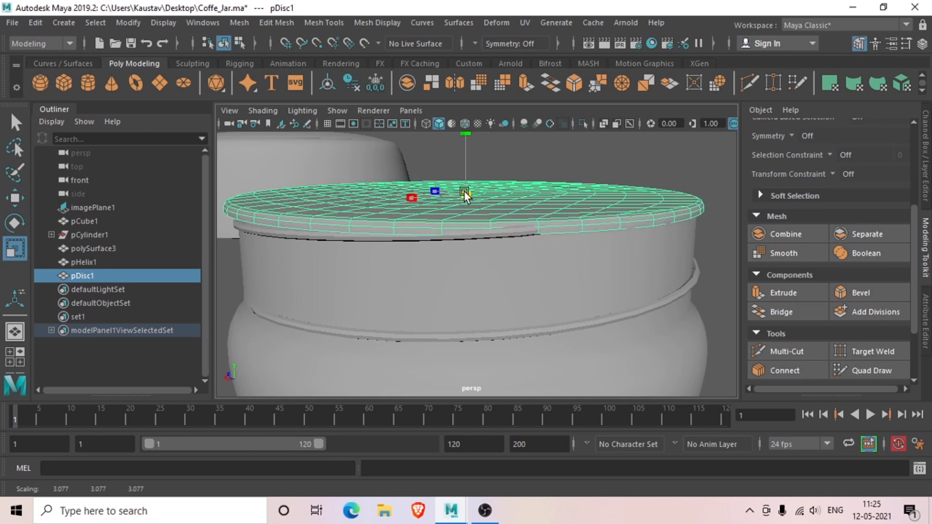
- Examine from below how the sealing disc's edge fits over the jar's rim
{"action": "left_click_drag", "start_coordinate": [478, 239], "coordinate": [525, 238], "text": "alt"}
{"action": "middle_click_drag", "start_coordinate": [525, 238], "coordinate": [581, 304], "text": "alt"}
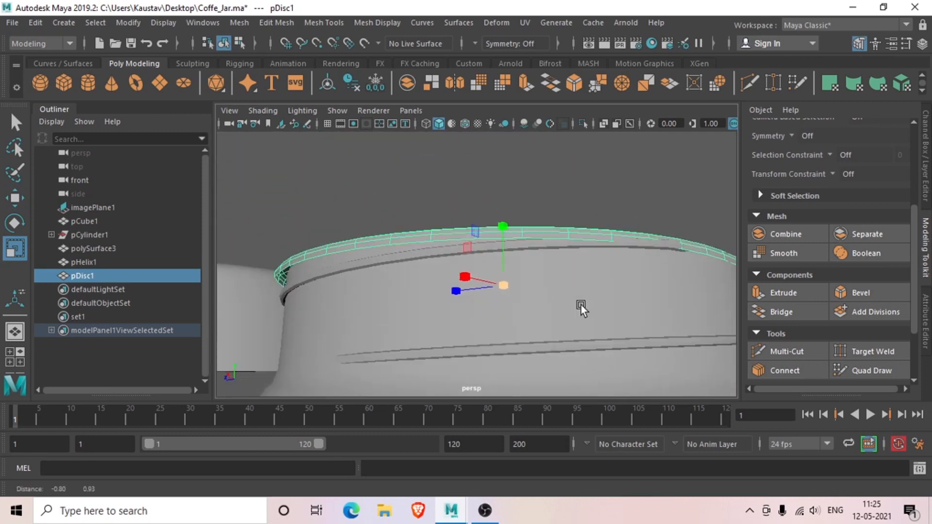
{"action": "left_click_drag", "start_coordinate": [581, 305], "coordinate": [516, 291], "text": "alt"}
{"action": "scroll", "coordinate": [516, 290], "scroll_direction": "up", "scroll_amount": 3}
{"action": "middle_click_drag", "start_coordinate": [515, 290], "coordinate": [562, 332], "text": "alt"}
{"action": "left_click_drag", "start_coordinate": [534, 333], "coordinate": [525, 329], "text": "alt"}
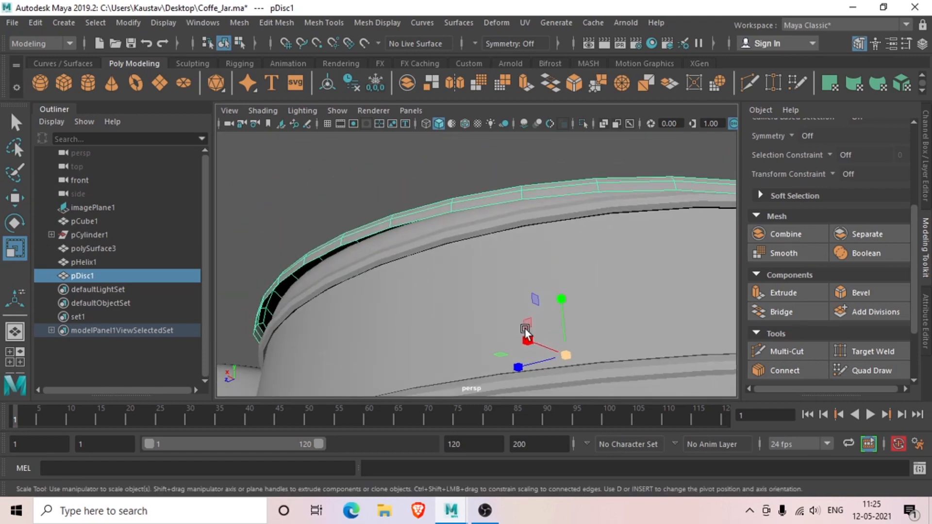
- Select the jar body in the top view and scale it along the Z axis to about 0.978
{"action": "key", "text": "space"}
{"action": "key", "text": "space"}
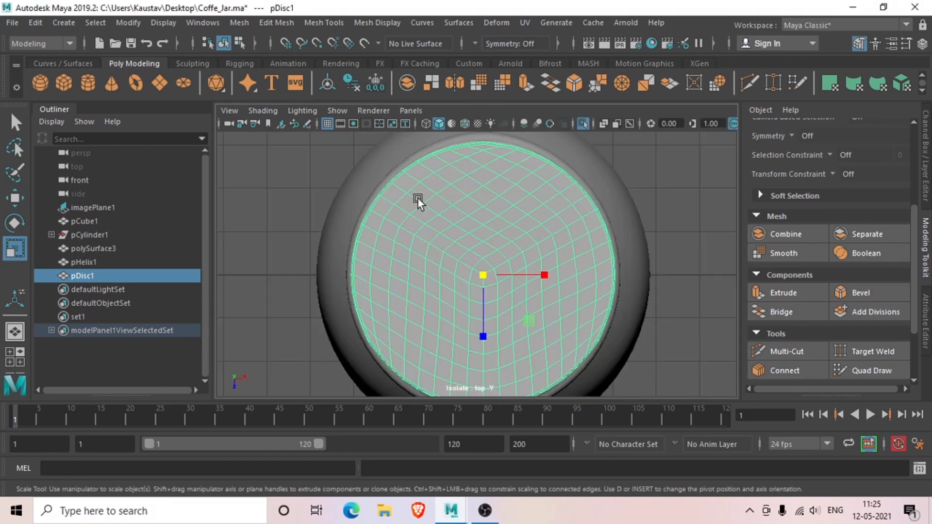
{"action": "key", "text": "4"}
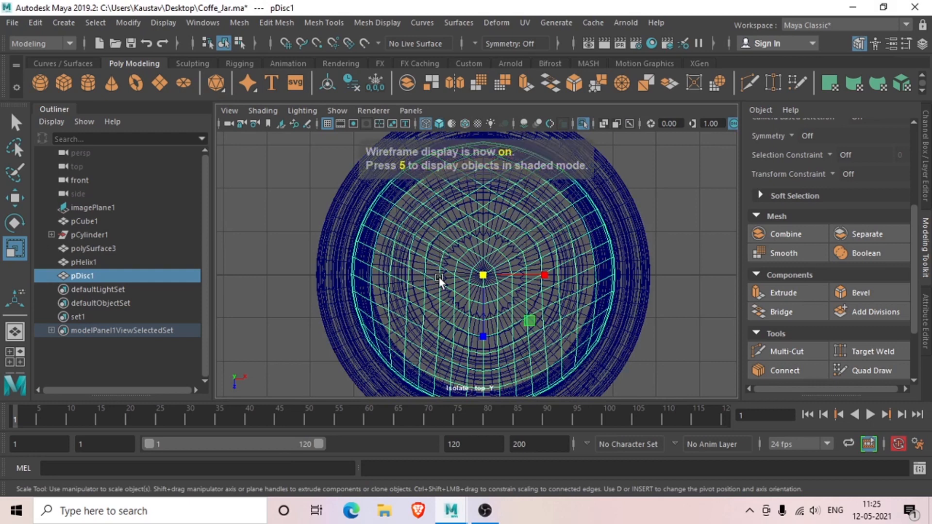
{"action": "scroll", "coordinate": [470, 310], "scroll_direction": "down", "scroll_amount": 3}
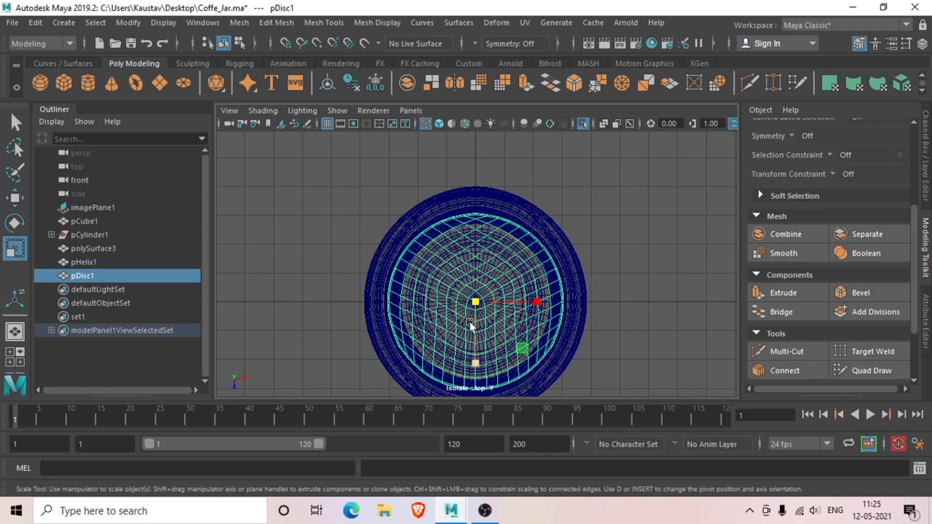
{"action": "key", "text": "5"}
{"action": "mouse_move", "coordinate": [473, 326]}
{"action": "middle_mouse_down", "text": "alt"}
{"action": "mouse_move", "coordinate": [469, 289]}
{"action": "mouse_move", "coordinate": [470, 310]}
{"action": "middle_mouse_up", "text": "alt"}
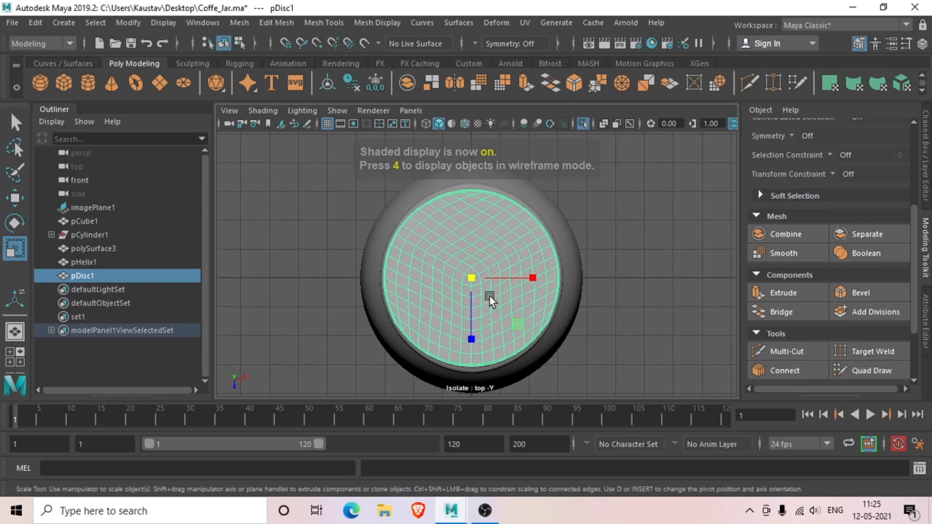
{"action": "left_click", "coordinate": [541, 264]}
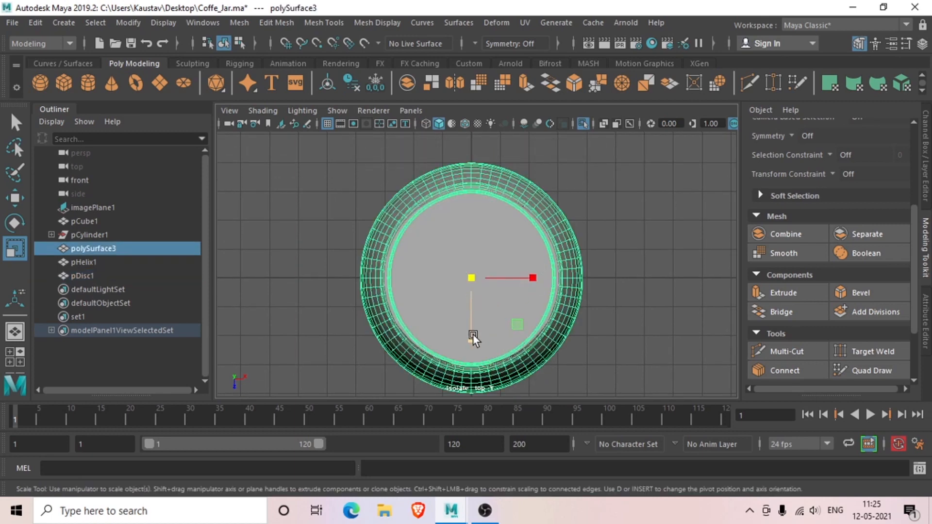
{"action": "left_click_drag", "start_coordinate": [472, 338], "coordinate": [472, 337]}
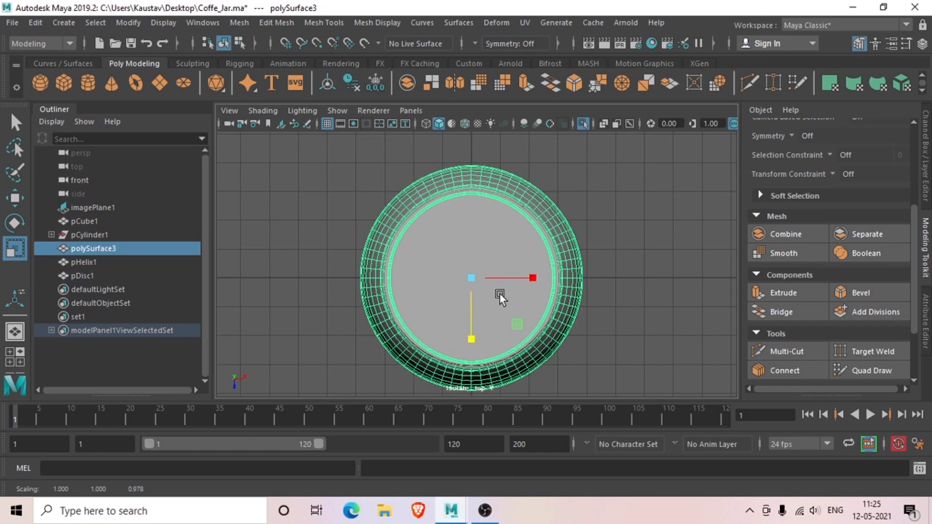
- Examine the jar's rim from above and in perspective, and display the neck thread's attributes
{"action": "scroll", "coordinate": [500, 290], "scroll_direction": "up", "scroll_amount": 2}
{"action": "middle_click_drag", "start_coordinate": [500, 290], "coordinate": [503, 271], "text": "alt"}
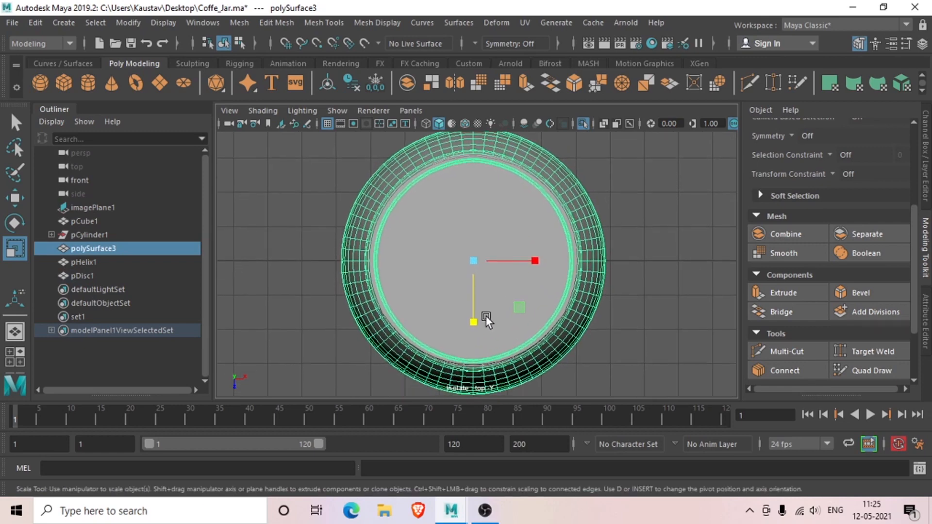
{"action": "key", "text": "space"}
{"action": "key", "text": "space"}
{"action": "left_click_drag", "start_coordinate": [558, 214], "coordinate": [485, 246], "text": "alt"}
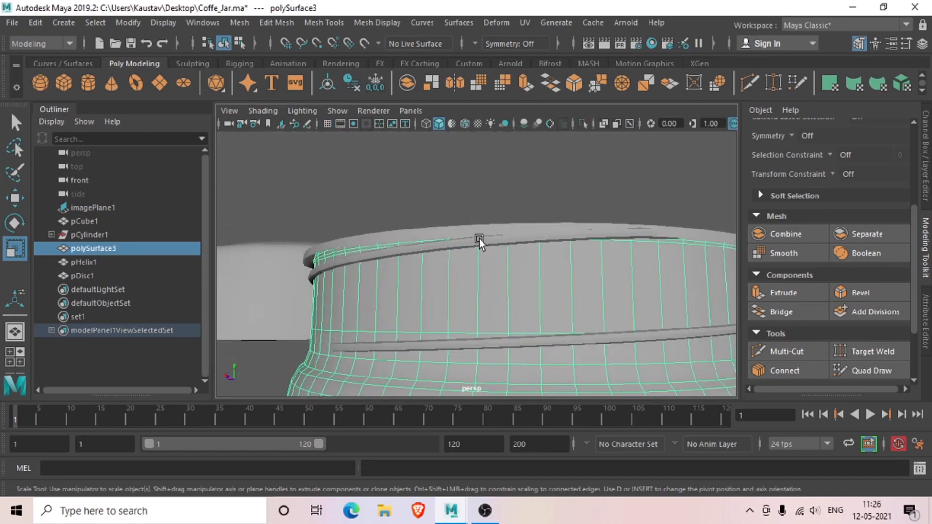
{"action": "left_click", "coordinate": [479, 239]}
{"action": "left_click", "coordinate": [929, 301]}
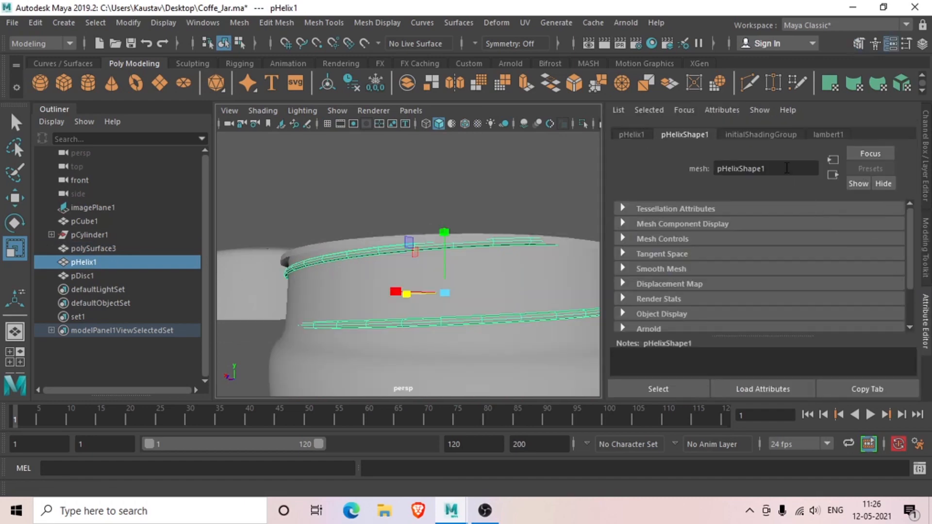
- Select the sealing disc and scale it uniformly to about 3.020
{"action": "left_click_drag", "start_coordinate": [446, 234], "coordinate": [478, 267]}
{"action": "key", "text": "w"}
{"action": "left_click", "coordinate": [512, 269]}
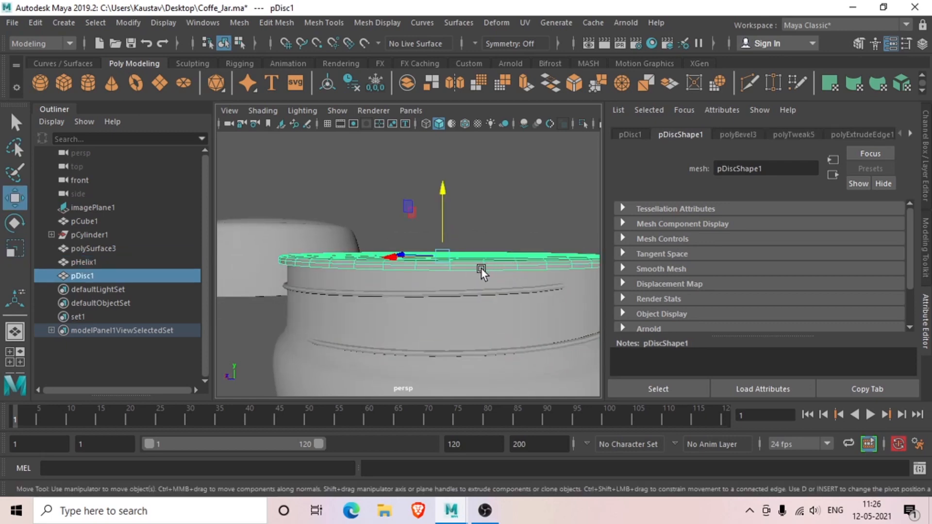
{"action": "key", "text": "r"}
{"action": "left_click_drag", "start_coordinate": [445, 251], "coordinate": [443, 251]}
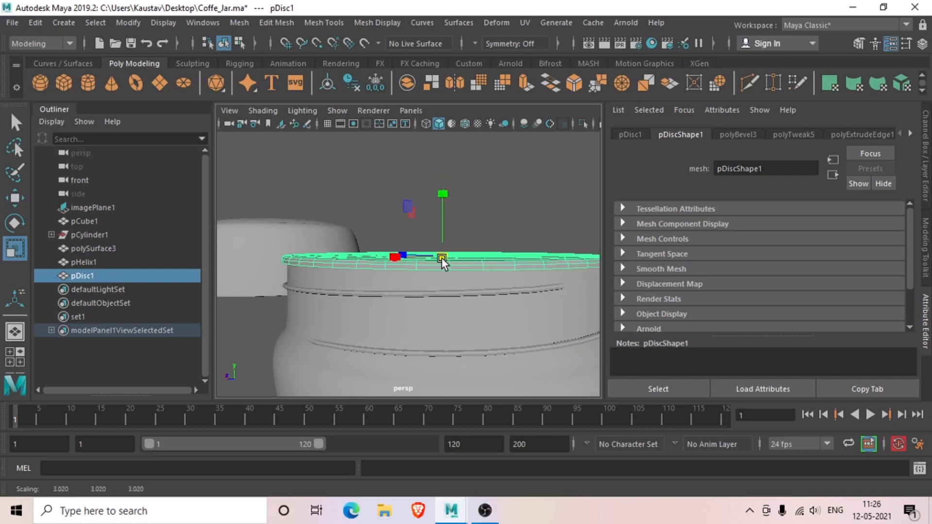
- Fine-tune the sealing disc's uniform scale and shift it horizontally to centre it over the jar's rim
{"action": "left_click_drag", "start_coordinate": [442, 261], "coordinate": [470, 241], "text": "alt"}
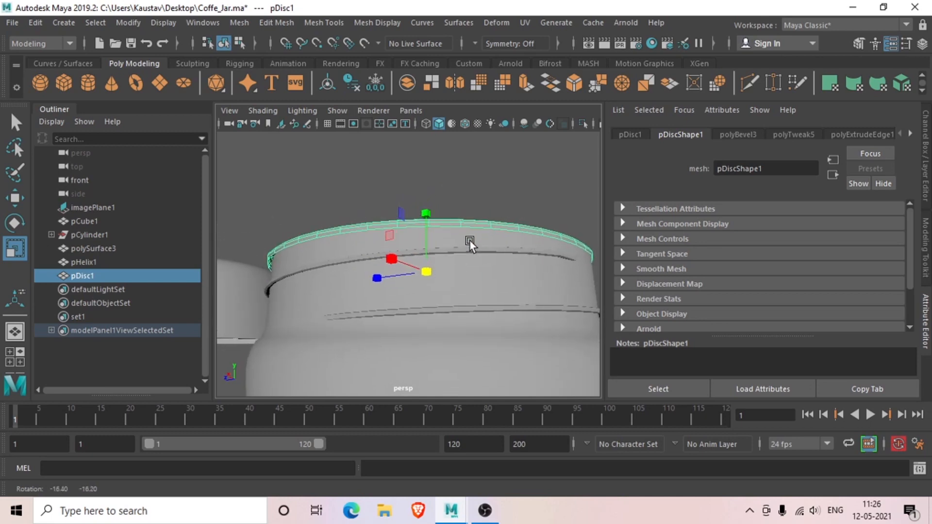
{"action": "key", "text": "w"}
{"action": "left_click_drag", "start_coordinate": [389, 279], "coordinate": [487, 223]}
{"action": "left_click_drag", "start_coordinate": [429, 247], "coordinate": [486, 292], "text": "alt"}
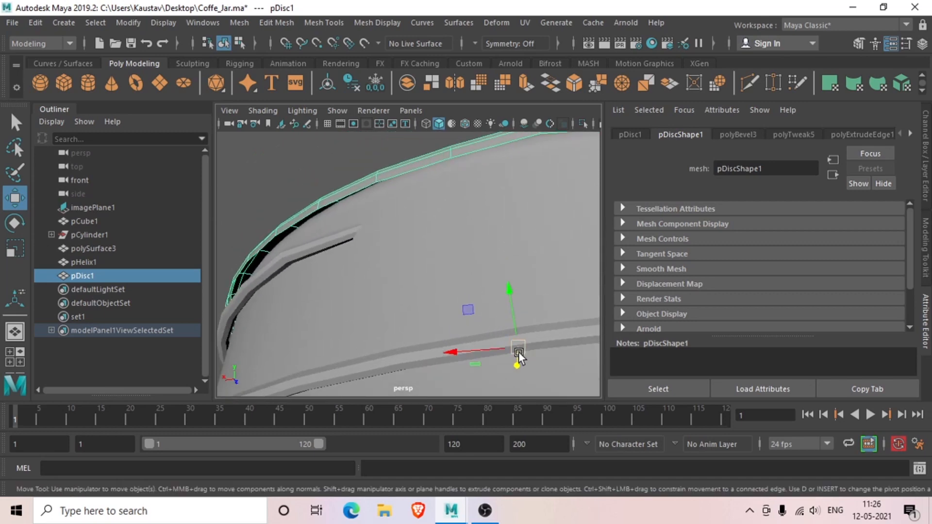
{"action": "key", "text": "r"}
{"action": "left_click_drag", "start_coordinate": [515, 352], "coordinate": [252, 327]}
{"action": "key", "text": "w"}
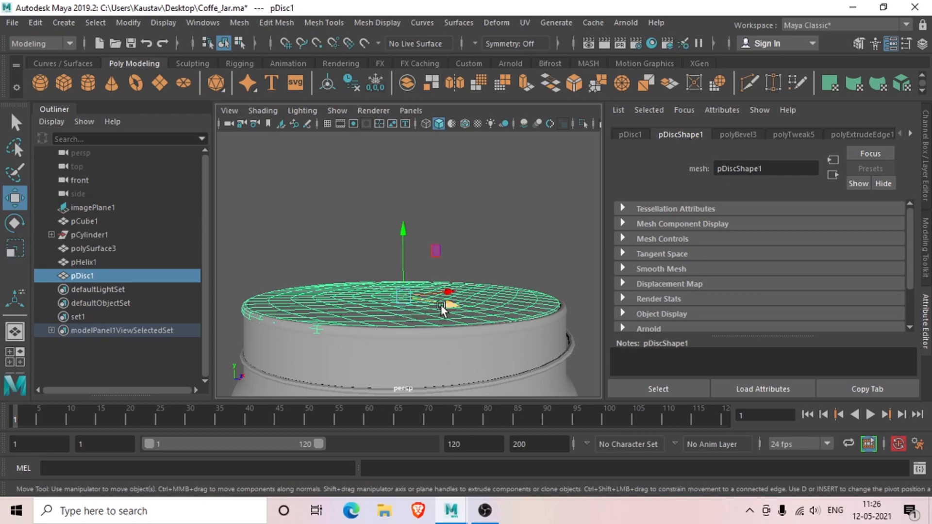
{"action": "left_click_drag", "start_coordinate": [442, 305], "coordinate": [421, 316]}
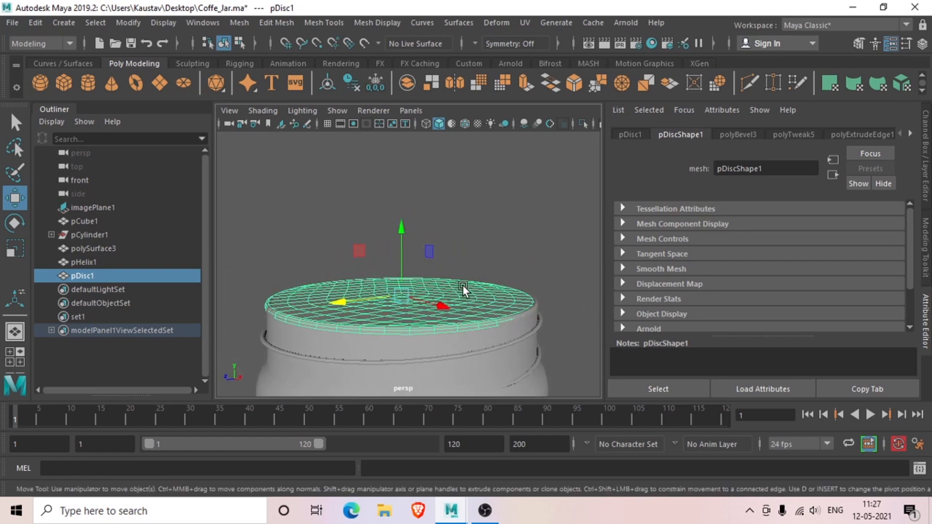
- Sculpt the sealing disc with the Grab tool, pulling one side of its edge inward and up from the rim
{"action": "left_click", "coordinate": [206, 65]}
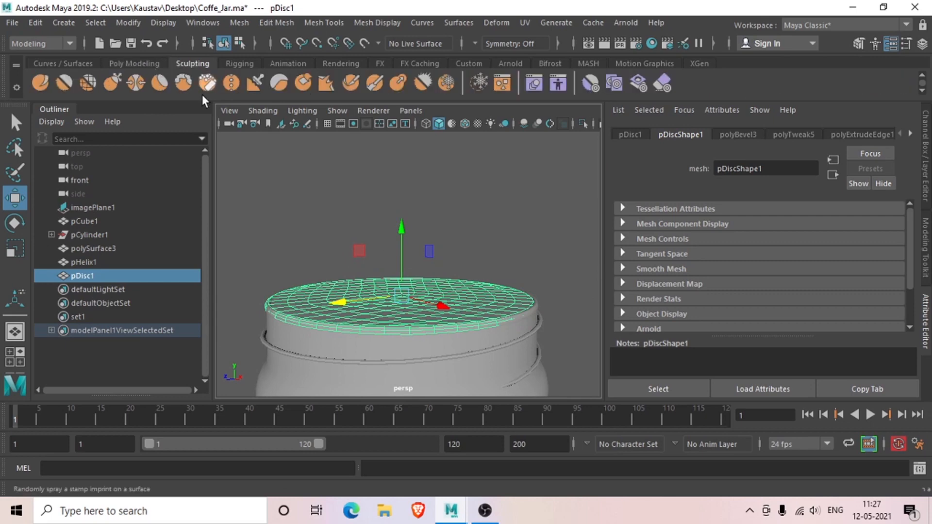
{"action": "left_click", "coordinate": [111, 83]}
{"action": "left_click_drag", "start_coordinate": [499, 322], "coordinate": [491, 321], "text": "alt"}
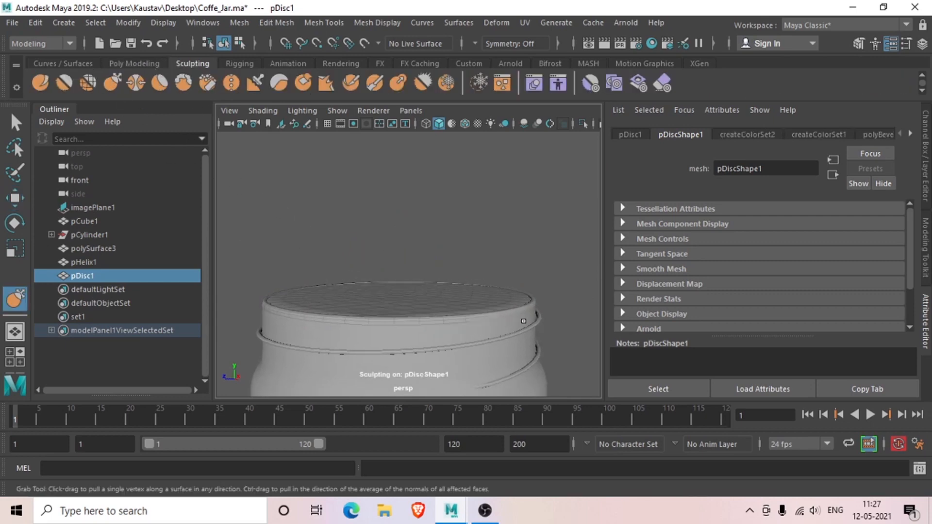
{"action": "middle_click_drag", "start_coordinate": [497, 316], "coordinate": [494, 314]}
{"action": "scroll", "coordinate": [470, 308], "scroll_direction": "down", "scroll_amount": 12}
{"action": "scroll", "coordinate": [427, 275], "scroll_direction": "up", "scroll_amount": 10}
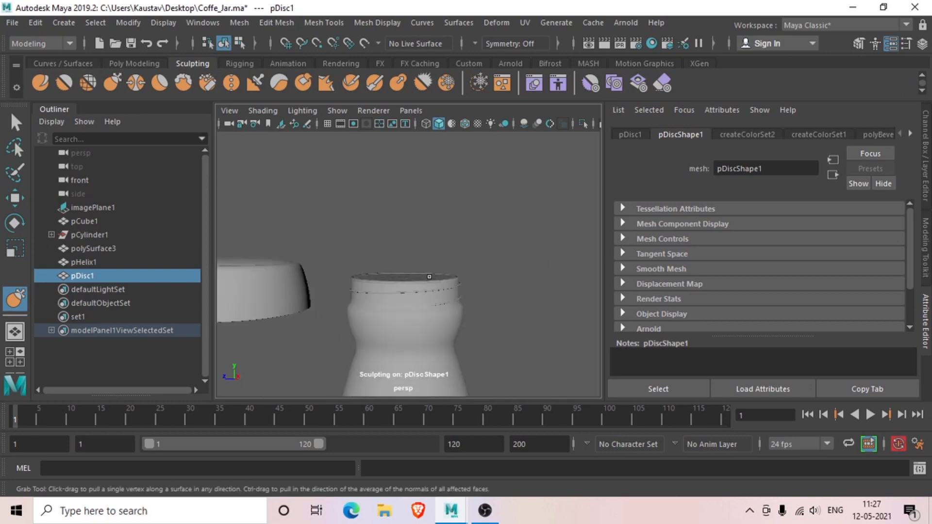
{"action": "left_click_drag", "start_coordinate": [446, 281], "coordinate": [322, 278]}
{"action": "right_click_drag", "start_coordinate": [375, 288], "coordinate": [466, 355], "text": "alt"}
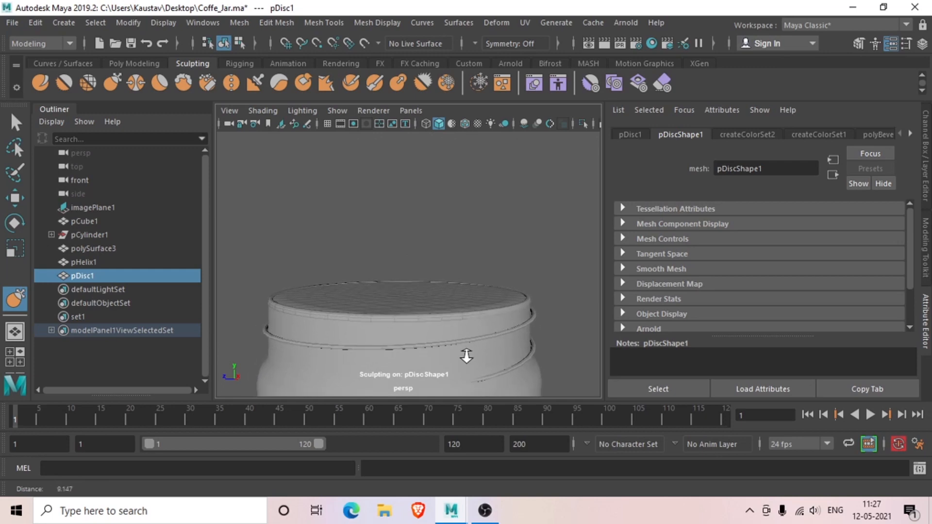
{"action": "mouse_move", "coordinate": [522, 304]}
{"action": "left_mouse_down"}
{"action": "mouse_move", "coordinate": [513, 269]}
{"action": "mouse_move", "coordinate": [498, 334]}
{"action": "mouse_move", "coordinate": [506, 302]}
{"action": "mouse_move", "coordinate": [474, 318]}
{"action": "mouse_move", "coordinate": [499, 336]}
{"action": "left_mouse_up"}
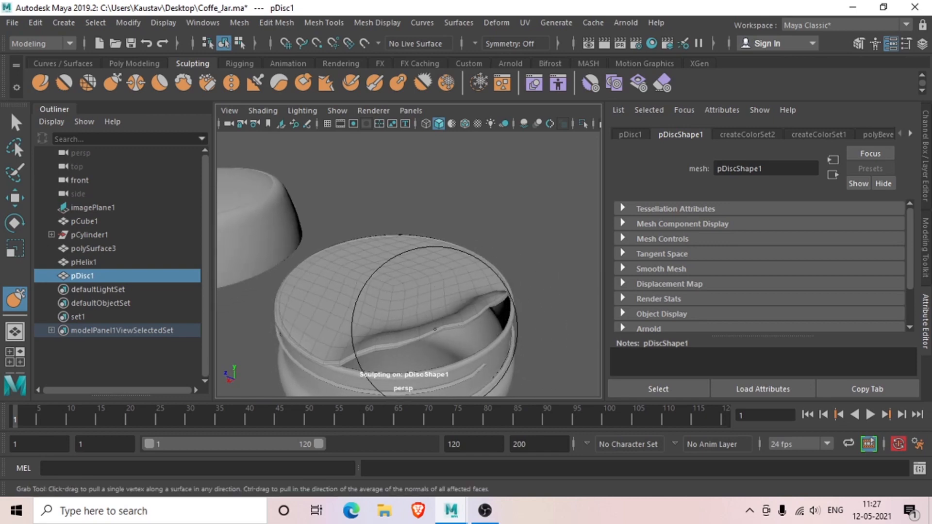
{"action": "mouse_move", "coordinate": [435, 329]}
{"action": "left_mouse_down", "text": "alt"}
{"action": "mouse_move", "coordinate": [461, 339]}
{"action": "mouse_move", "coordinate": [437, 340]}
{"action": "mouse_move", "coordinate": [460, 347]}
{"action": "left_mouse_up", "text": "alt"}
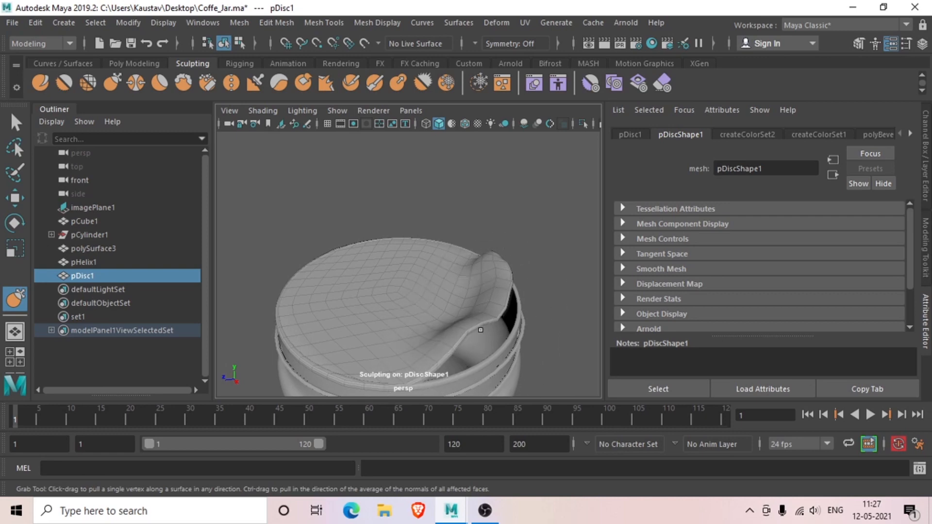
- Shape the sealing disc's raised edge with further Grab strokes into a flap peeled back from the jar's opening
{"action": "mouse_move", "coordinate": [500, 305]}
{"action": "left_mouse_down"}
{"action": "mouse_move", "coordinate": [486, 283]}
{"action": "mouse_move", "coordinate": [392, 341]}
{"action": "mouse_move", "coordinate": [430, 339]}
{"action": "mouse_move", "coordinate": [289, 327]}
{"action": "mouse_move", "coordinate": [301, 306]}
{"action": "left_mouse_up"}
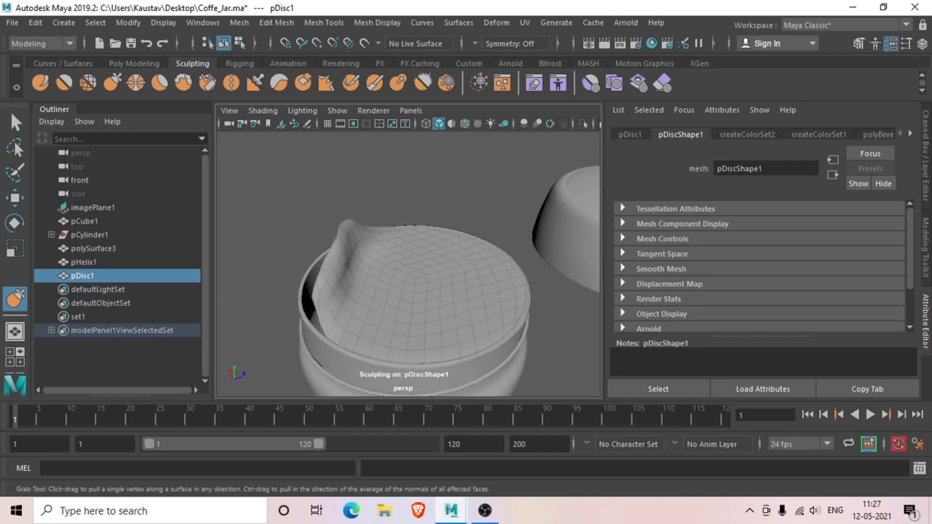
{"action": "mouse_move", "coordinate": [345, 265]}
{"action": "left_mouse_down"}
{"action": "mouse_move", "coordinate": [328, 284]}
{"action": "mouse_move", "coordinate": [324, 277]}
{"action": "left_mouse_up"}
{"action": "left_click_drag", "start_coordinate": [332, 227], "coordinate": [350, 232]}
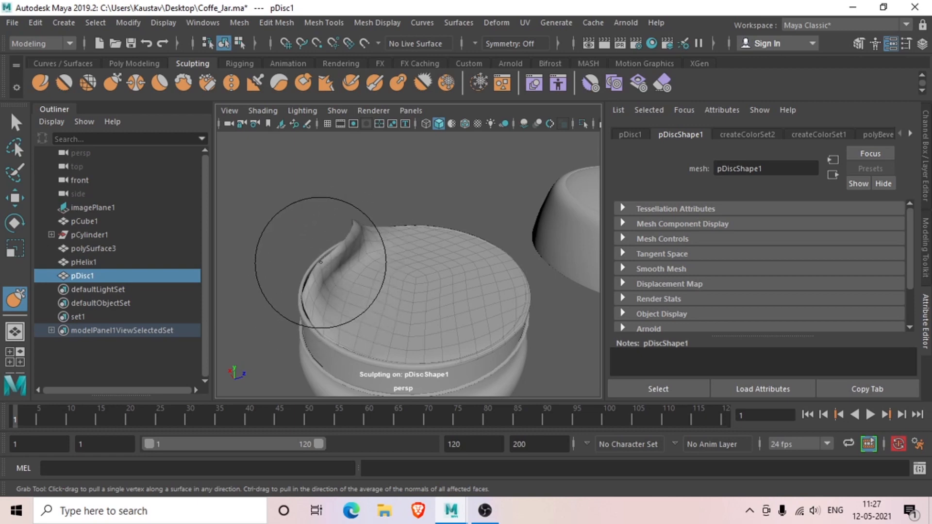
{"action": "mouse_move", "coordinate": [321, 262]}
{"action": "left_mouse_down"}
{"action": "mouse_move", "coordinate": [327, 267]}
{"action": "mouse_move", "coordinate": [268, 301]}
{"action": "mouse_move", "coordinate": [335, 273]}
{"action": "mouse_move", "coordinate": [443, 265]}
{"action": "mouse_move", "coordinate": [496, 297]}
{"action": "mouse_move", "coordinate": [472, 283]}
{"action": "left_mouse_up"}
{"action": "mouse_move", "coordinate": [469, 321]}
{"action": "left_mouse_down"}
{"action": "mouse_move", "coordinate": [484, 316]}
{"action": "mouse_move", "coordinate": [483, 295]}
{"action": "mouse_move", "coordinate": [541, 316]}
{"action": "mouse_move", "coordinate": [494, 354]}
{"action": "mouse_move", "coordinate": [579, 356]}
{"action": "mouse_move", "coordinate": [501, 385]}
{"action": "mouse_move", "coordinate": [597, 343]}
{"action": "mouse_move", "coordinate": [470, 356]}
{"action": "mouse_move", "coordinate": [453, 340]}
{"action": "left_mouse_up"}
{"action": "scroll", "coordinate": [451, 335], "scroll_direction": "up", "scroll_amount": 5}
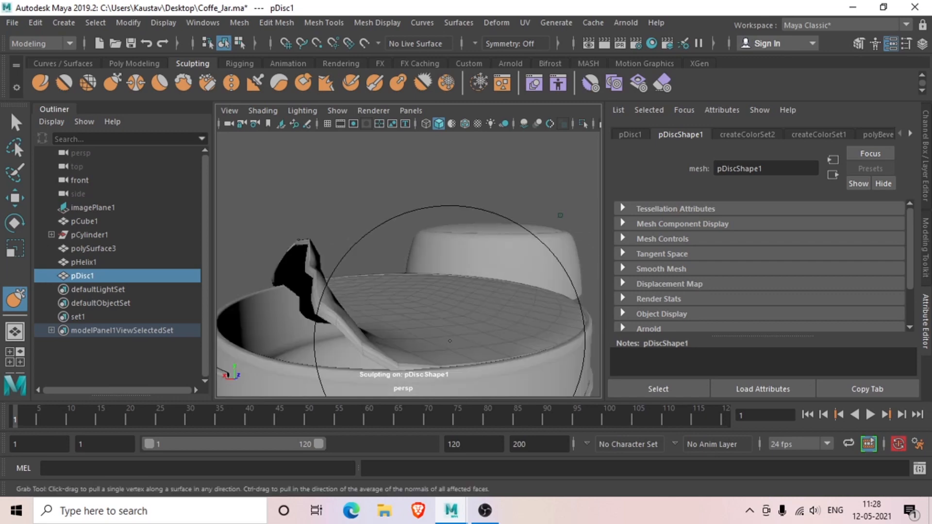
{"action": "middle_click_drag", "start_coordinate": [450, 336], "coordinate": [441, 297], "text": "alt"}
{"action": "mouse_move", "coordinate": [440, 296]}
{"action": "left_mouse_down", "text": "alt"}
{"action": "mouse_move", "coordinate": [510, 342]}
{"action": "mouse_move", "coordinate": [437, 330]}
{"action": "left_mouse_up", "text": "alt"}
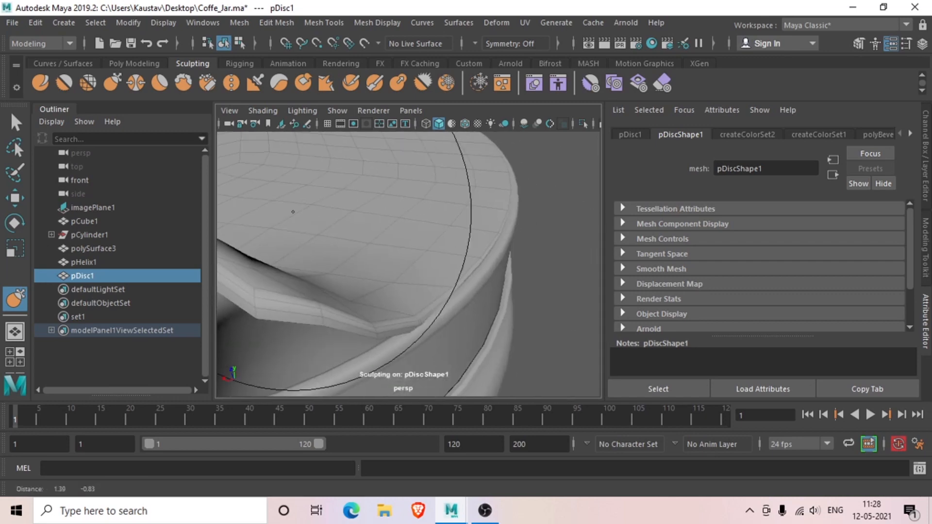
{"action": "left_click_drag", "start_coordinate": [293, 210], "coordinate": [386, 290]}
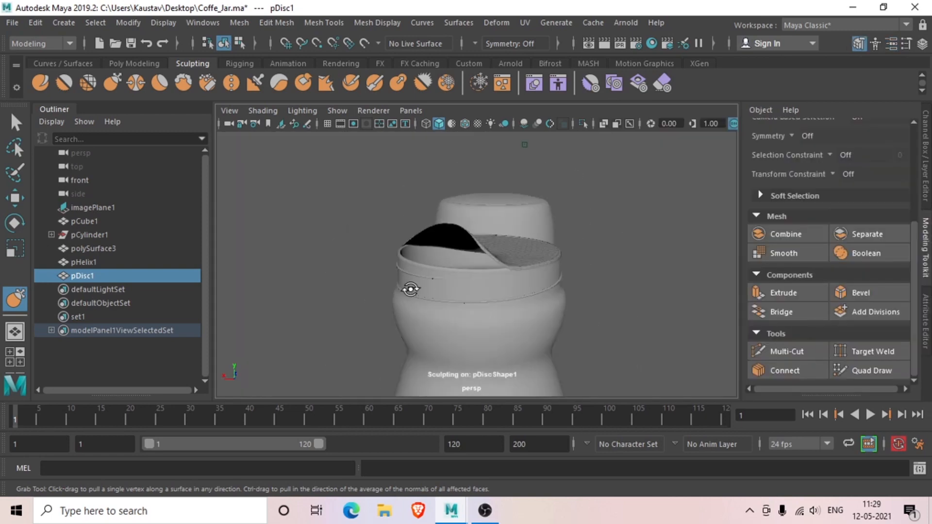
- Select the lid and set its Translate Z to 0 to place it on the jar
{"action": "left_click_drag", "start_coordinate": [406, 289], "coordinate": [462, 295], "text": "alt"}
{"action": "left_click_drag", "start_coordinate": [311, 225], "coordinate": [362, 237], "text": "alt"}
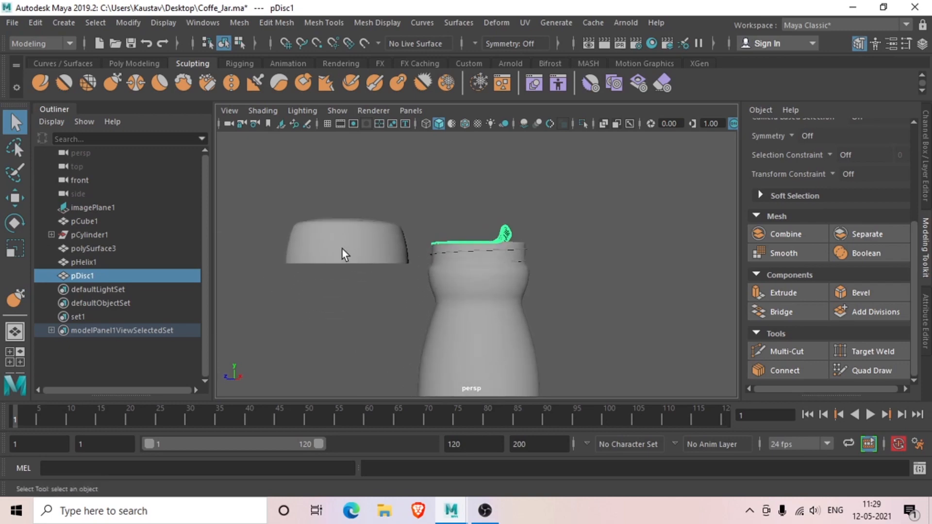
{"action": "left_click", "coordinate": [342, 249]}
{"action": "scroll", "coordinate": [364, 260], "scroll_direction": "down", "scroll_amount": 6}
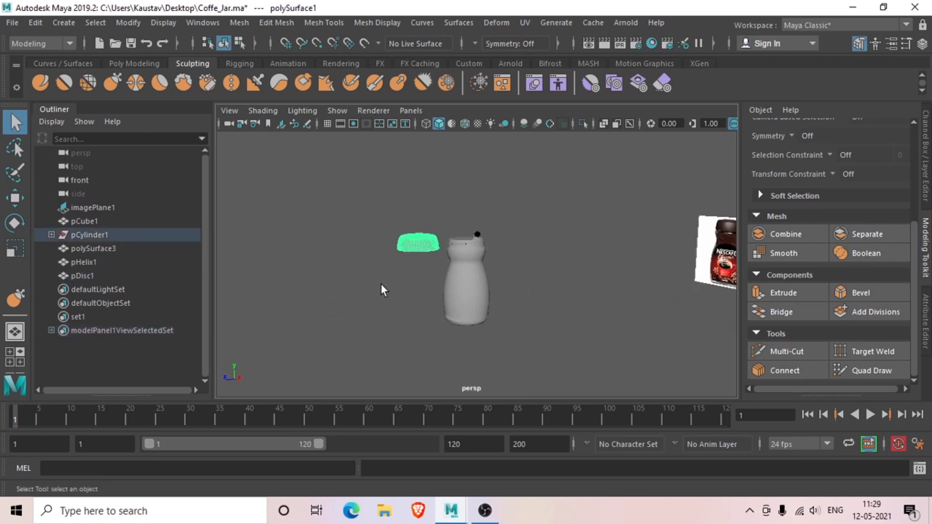
{"action": "left_click_drag", "start_coordinate": [381, 284], "coordinate": [412, 279], "text": "alt"}
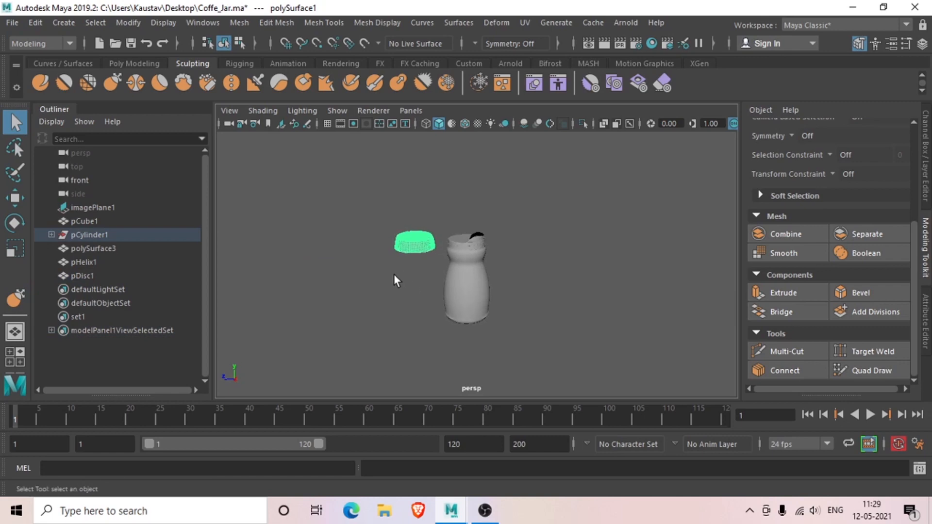
{"action": "key", "text": "w"}
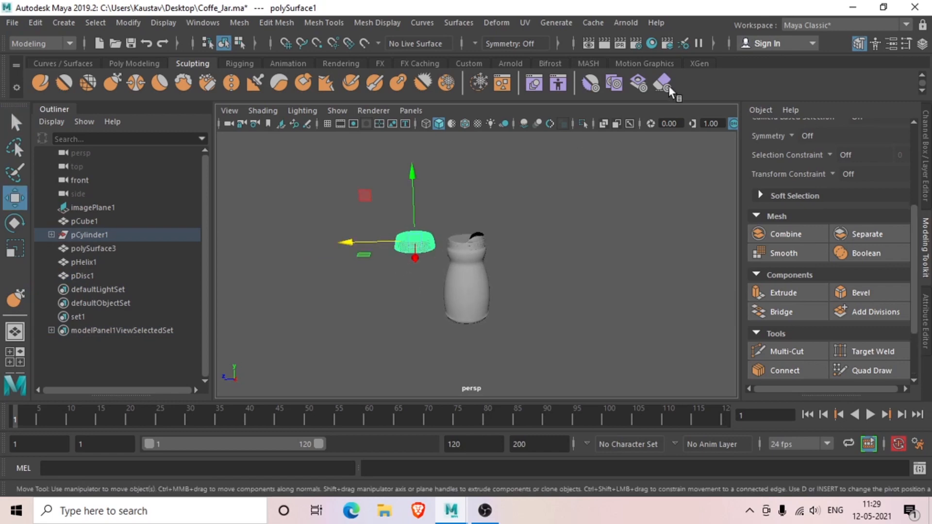
{"action": "left_click", "coordinate": [927, 127]}
{"action": "double_click", "coordinate": [903, 170]}
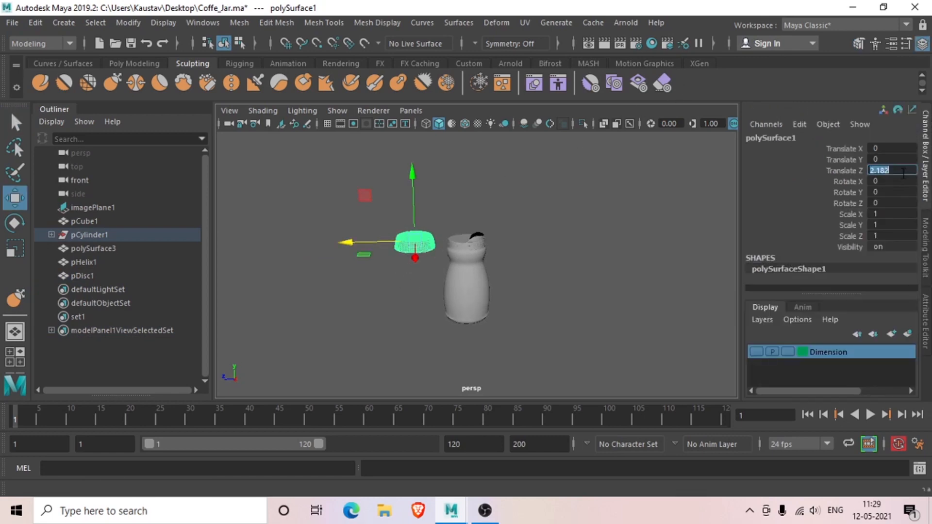
{"action": "type", "text": "0"}
{"action": "key", "text": "Return"}
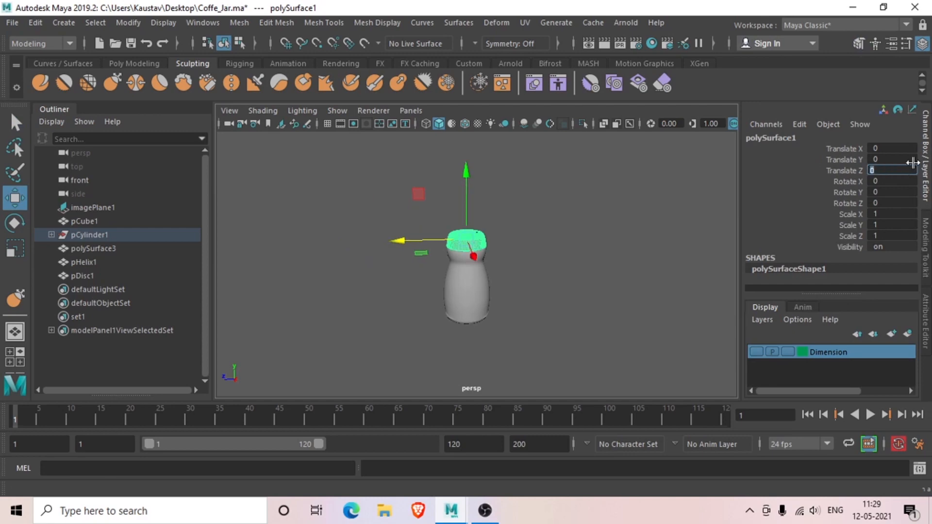
- Select the lid, jar body, thread and sealing disc together and freeze their transformations
{"action": "scroll", "coordinate": [491, 261], "scroll_direction": "up", "scroll_amount": 5}
{"action": "left_click_drag", "start_coordinate": [491, 262], "coordinate": [575, 236], "text": "alt"}
{"action": "left_click", "coordinate": [575, 236]}
{"action": "scroll", "coordinate": [554, 267], "scroll_direction": "down", "scroll_amount": 5}
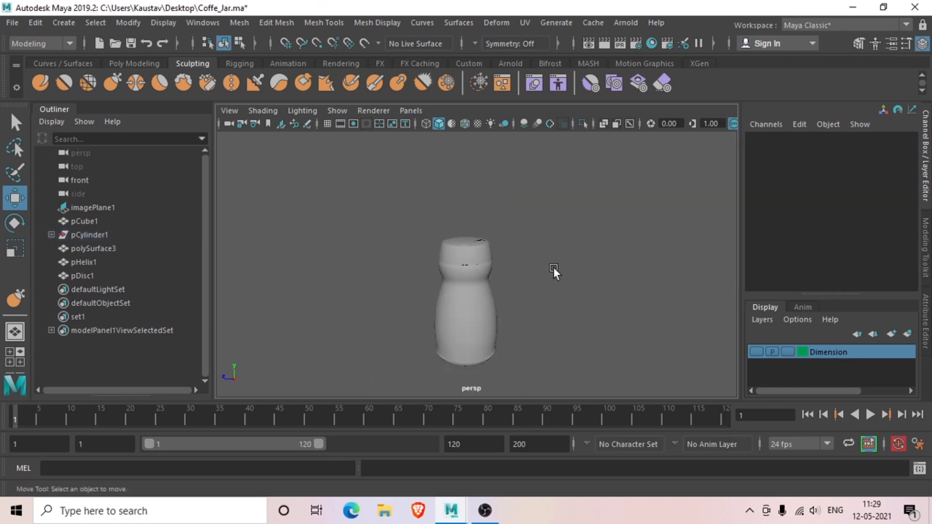
{"action": "left_click_drag", "start_coordinate": [362, 204], "coordinate": [639, 483]}
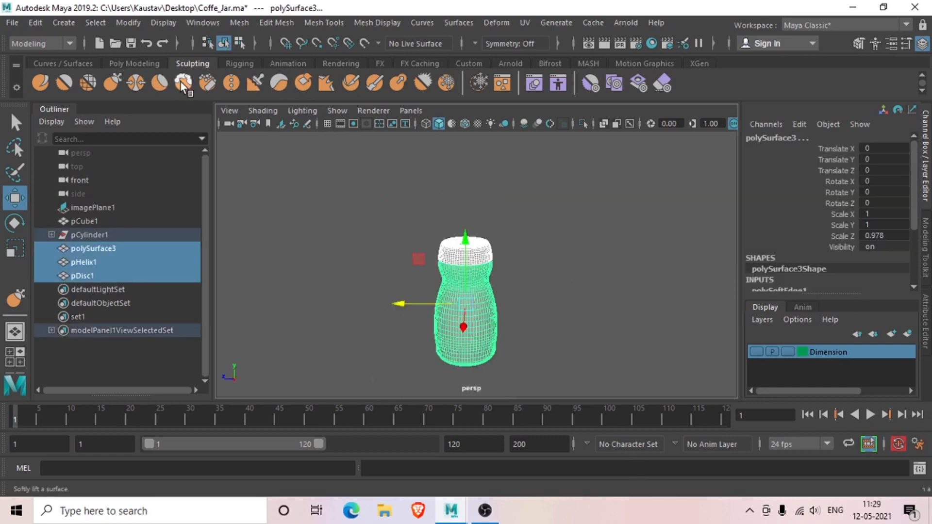
{"action": "left_click", "coordinate": [118, 62]}
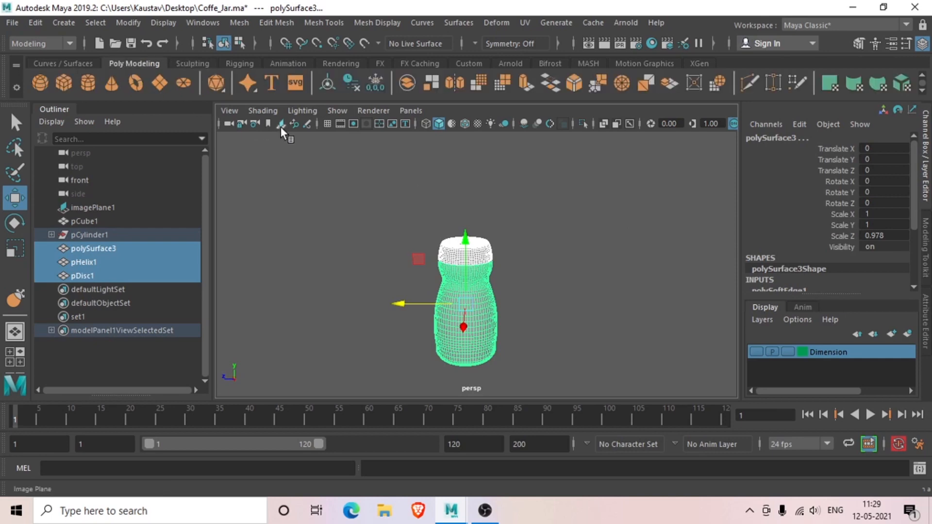
{"action": "left_click", "coordinate": [369, 83]}
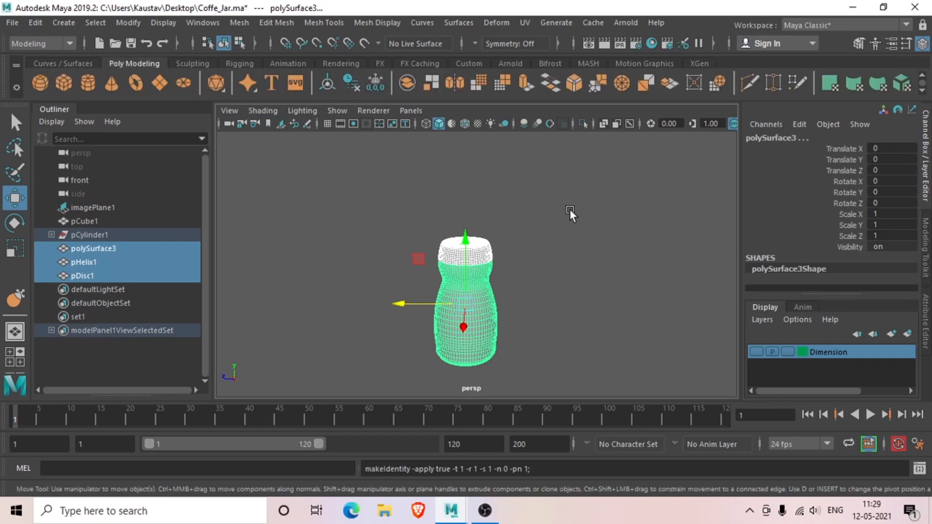
{"action": "left_click", "coordinate": [569, 209]}
- Move the lid off the jar along the Z axis to about 1.826
{"action": "scroll", "coordinate": [503, 276], "scroll_direction": "up", "scroll_amount": 4}
{"action": "left_click", "coordinate": [501, 266]}
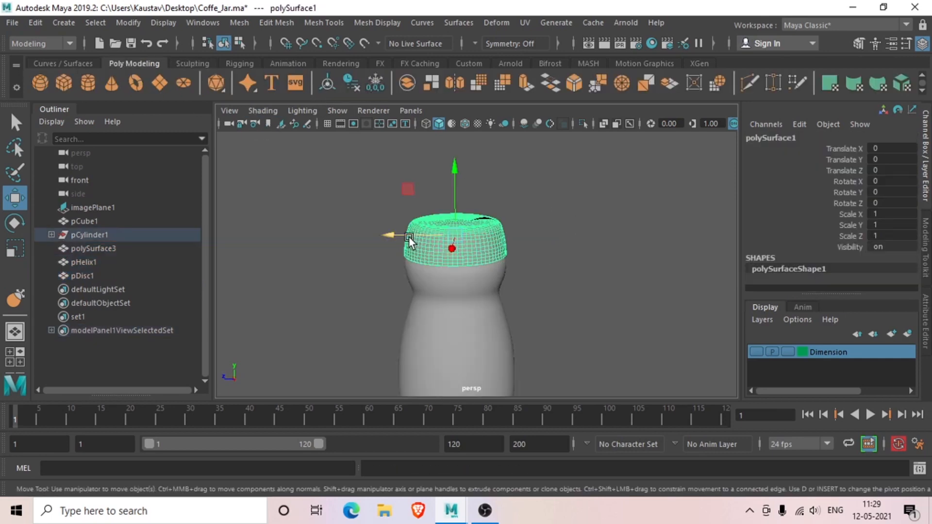
{"action": "left_click_drag", "start_coordinate": [411, 237], "coordinate": [297, 237]}
{"action": "scroll", "coordinate": [464, 267], "scroll_direction": "up", "scroll_amount": 3}
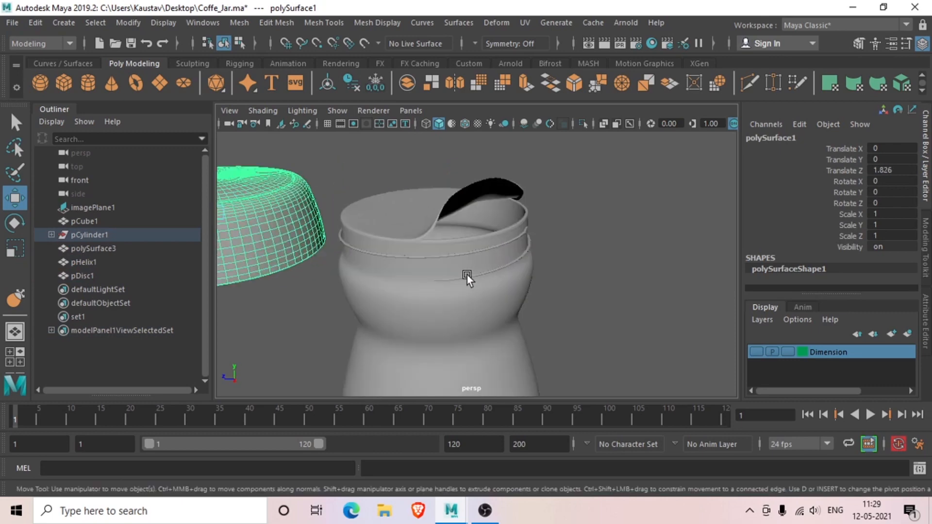
{"action": "scroll", "coordinate": [488, 279], "scroll_direction": "down", "scroll_amount": 3}
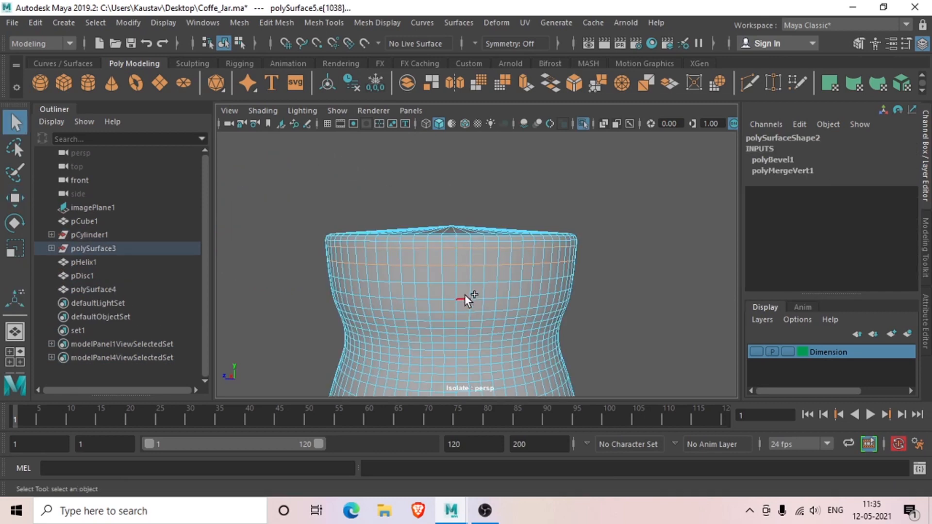
- Select several spaced horizontal edge loops around the shoulder and neck of the isolated inner filling surface
{"action": "double_click", "coordinate": [465, 294], "text": "shift"}
{"action": "double_click", "coordinate": [463, 322], "text": "shift"}
{"action": "middle_click_drag", "start_coordinate": [465, 325], "coordinate": [466, 293], "text": "alt"}
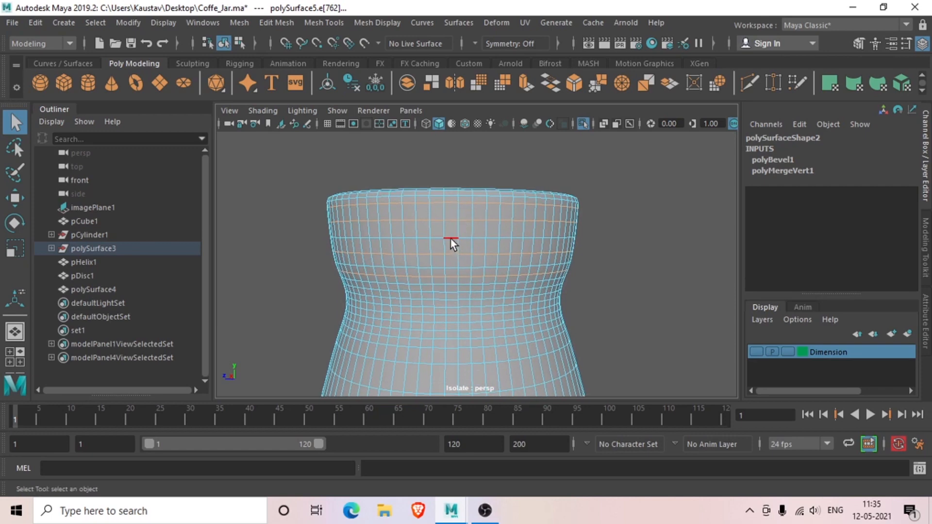
{"action": "double_click", "coordinate": [451, 221]}
{"action": "double_click", "coordinate": [449, 254], "text": "shift"}
{"action": "double_click", "coordinate": [449, 283], "text": "shift"}
{"action": "double_click", "coordinate": [449, 301], "text": "shift"}
{"action": "double_click", "coordinate": [449, 306], "text": "shift"}
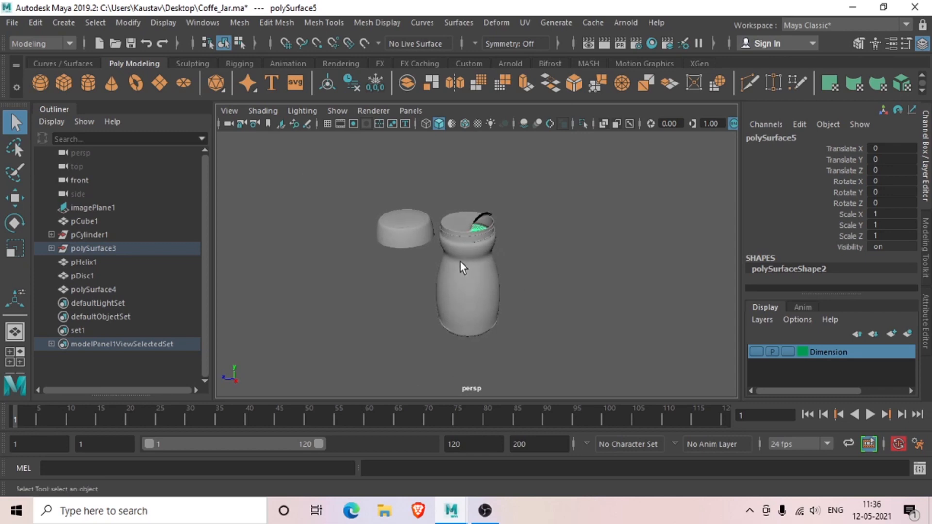
- Save the scene, then delete the jar's reference image plane in the front view
{"action": "scroll", "coordinate": [501, 238], "scroll_direction": "up", "scroll_amount": 3}
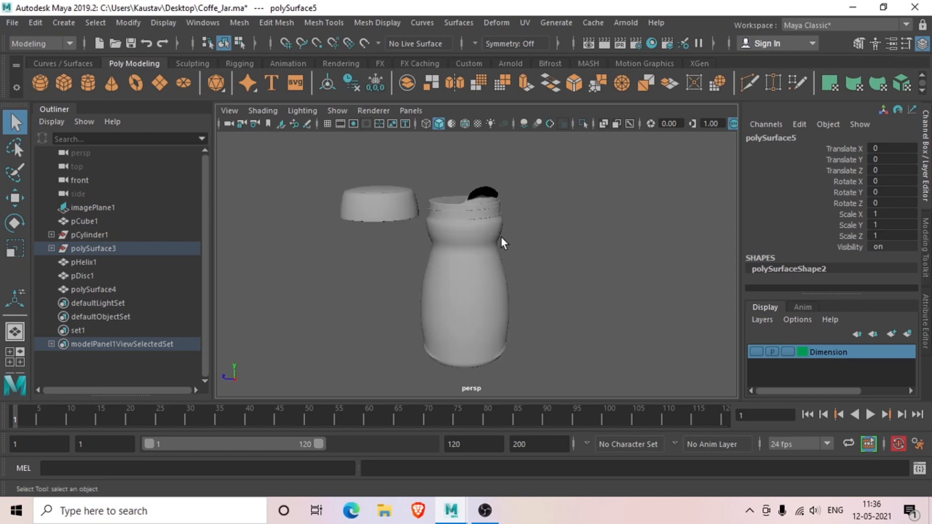
{"action": "key", "text": "ctrl+s"}
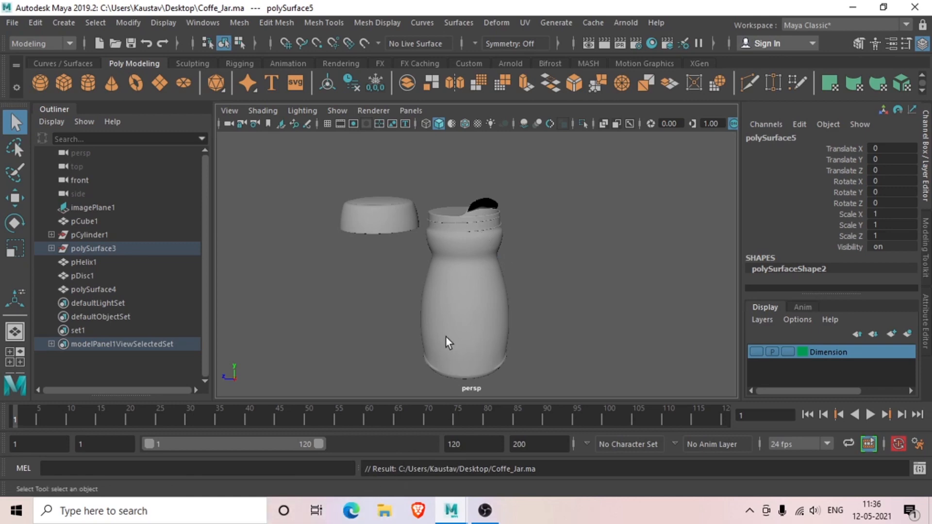
{"action": "key", "text": "space"}
{"action": "key", "text": "space"}
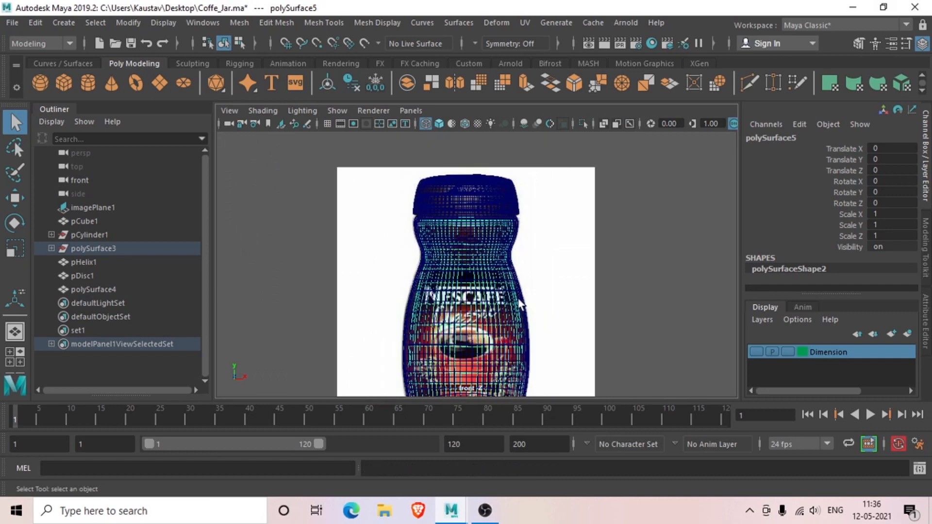
{"action": "left_click", "coordinate": [574, 286]}
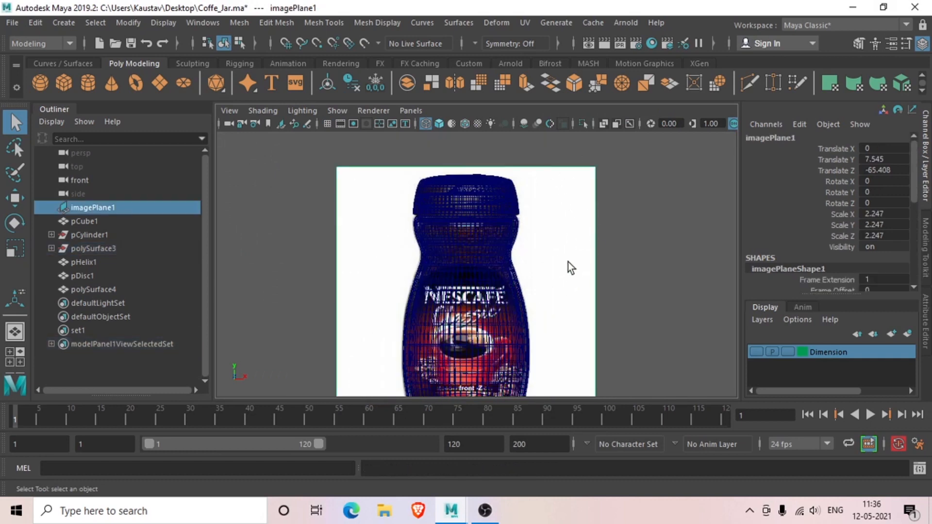
{"action": "key", "text": "Delete"}
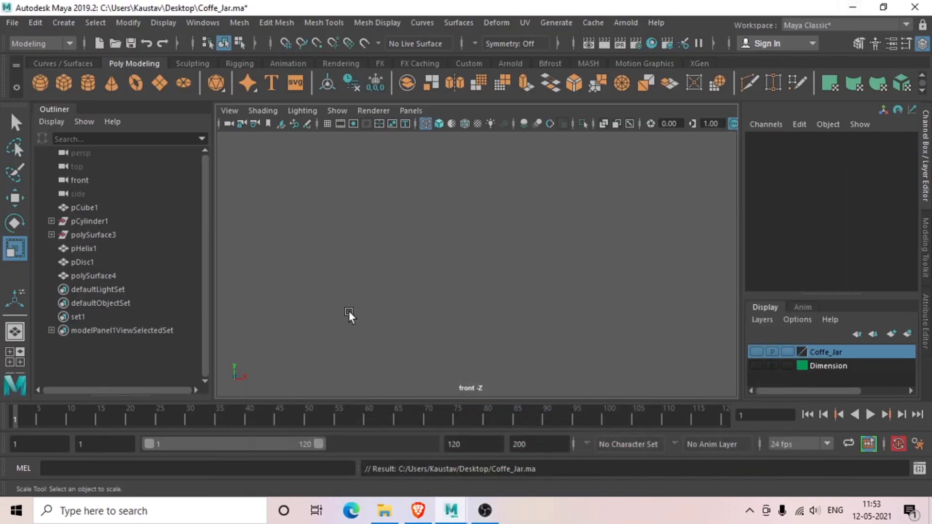
- Start importing an image plane for the front view and browse to the E:\projects folder
{"action": "key", "text": "space"}
{"action": "left_click", "coordinate": [227, 260]}
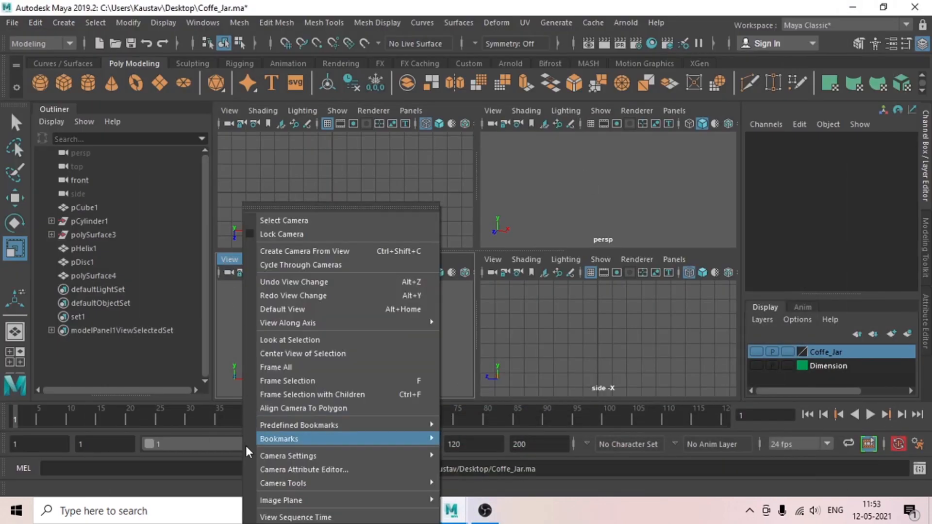
{"action": "mouse_move", "coordinate": [291, 500]}
{"action": "left_click", "coordinate": [464, 492]}
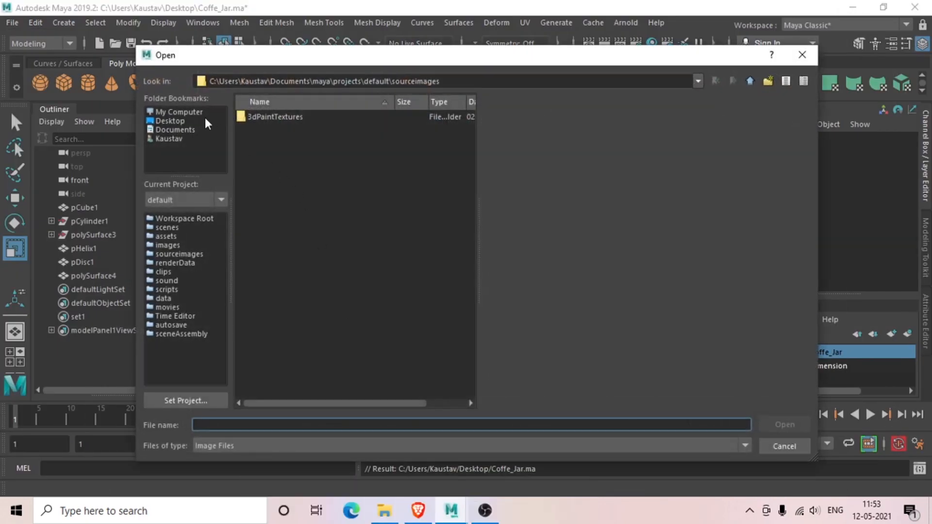
{"action": "left_click", "coordinate": [172, 114]}
{"action": "double_click", "coordinate": [266, 129]}
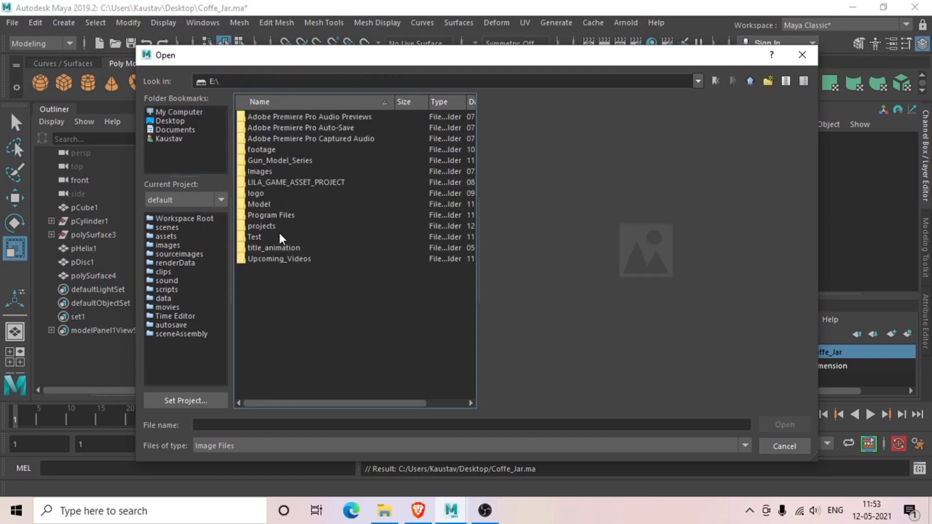
{"action": "double_click", "coordinate": [274, 227]}
- Preview the reference images in the folder and import the red mug picture download.jpg as the image plane
{"action": "left_click", "coordinate": [282, 213]}
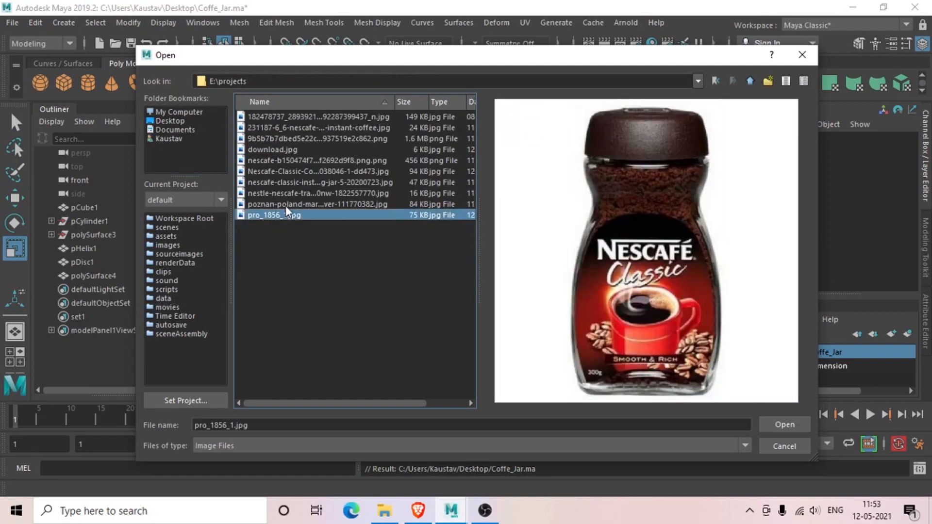
{"action": "left_click", "coordinate": [286, 204]}
{"action": "left_click", "coordinate": [287, 194]}
{"action": "left_click", "coordinate": [289, 184]}
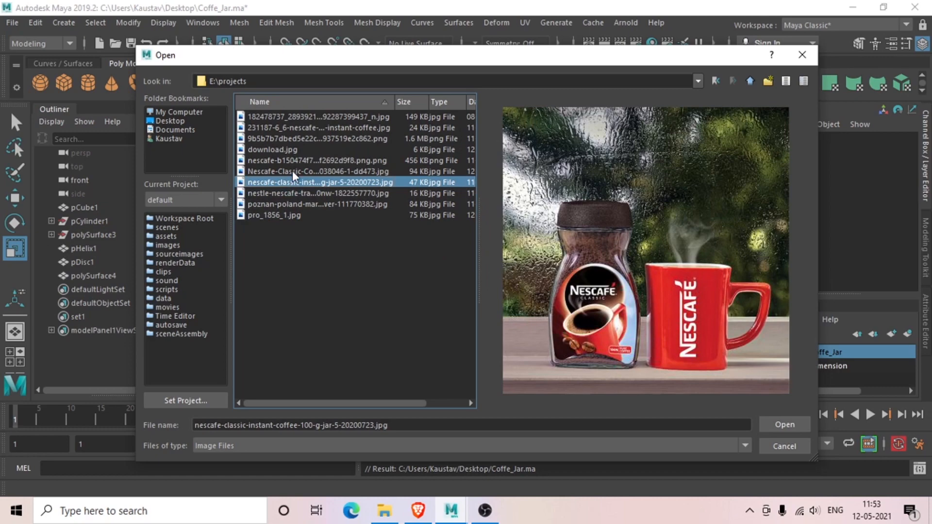
{"action": "left_click", "coordinate": [293, 171]}
{"action": "left_click", "coordinate": [295, 160]}
{"action": "left_click", "coordinate": [296, 150]}
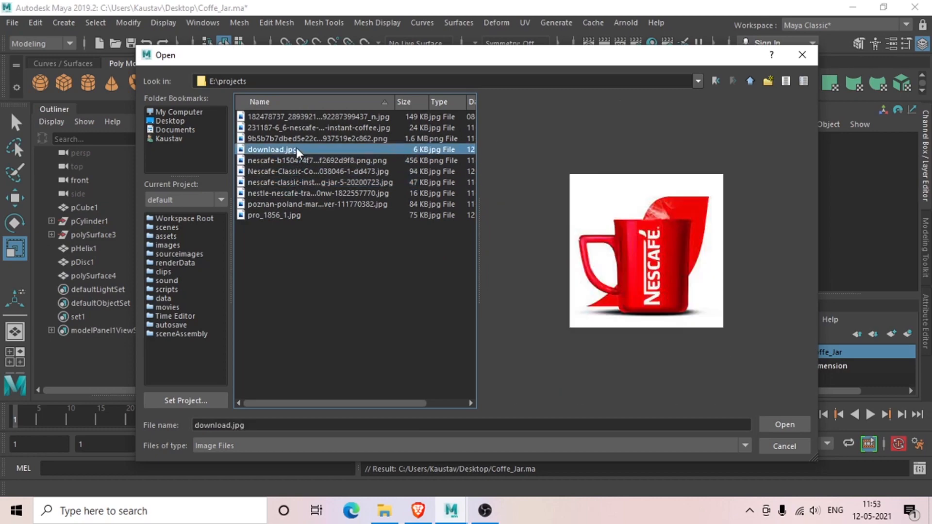
{"action": "left_click", "coordinate": [775, 422]}
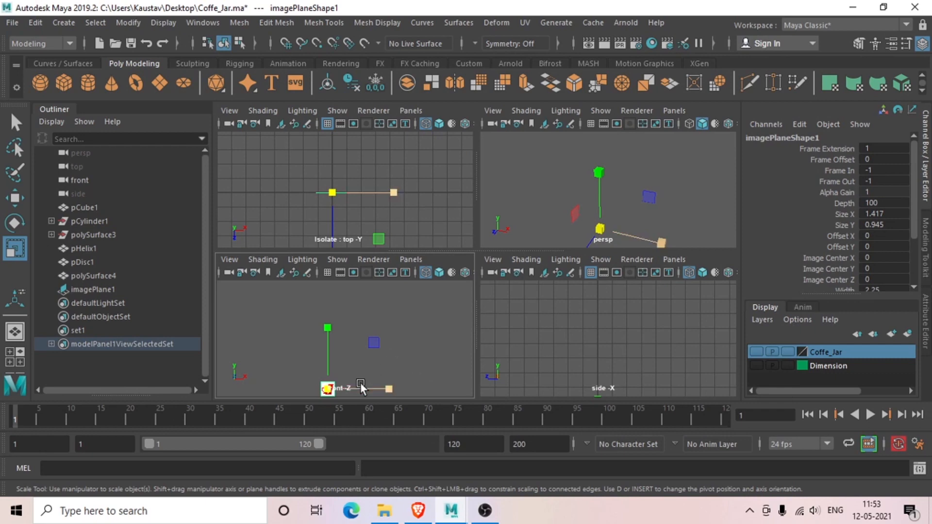
- Scale the mug image plane uniformly to about 9.228 and maximize the front view
{"action": "left_click_drag", "start_coordinate": [325, 388], "coordinate": [407, 412]}
{"action": "middle_click_drag", "start_coordinate": [411, 365], "coordinate": [412, 303], "text": "alt"}
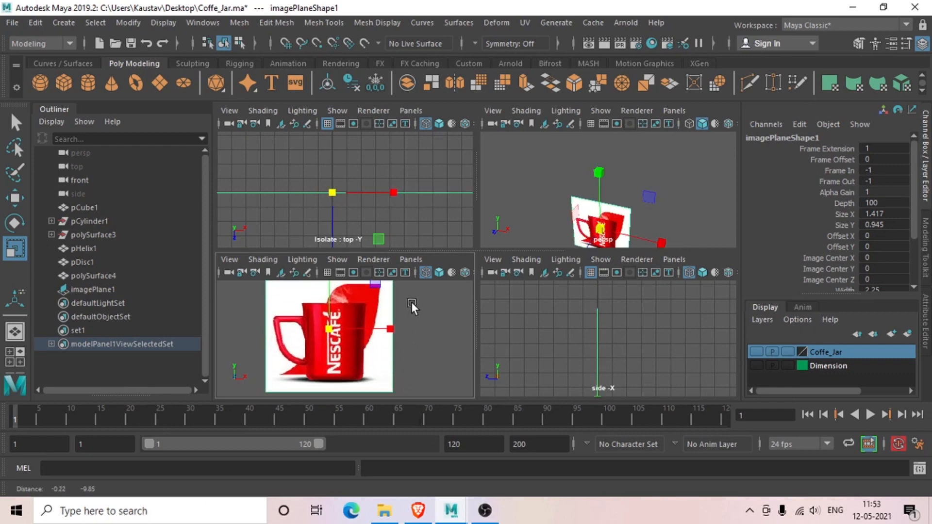
{"action": "left_click", "coordinate": [327, 273]}
{"action": "key", "text": "space"}
{"action": "scroll", "coordinate": [412, 333], "scroll_direction": "down", "scroll_amount": 2}
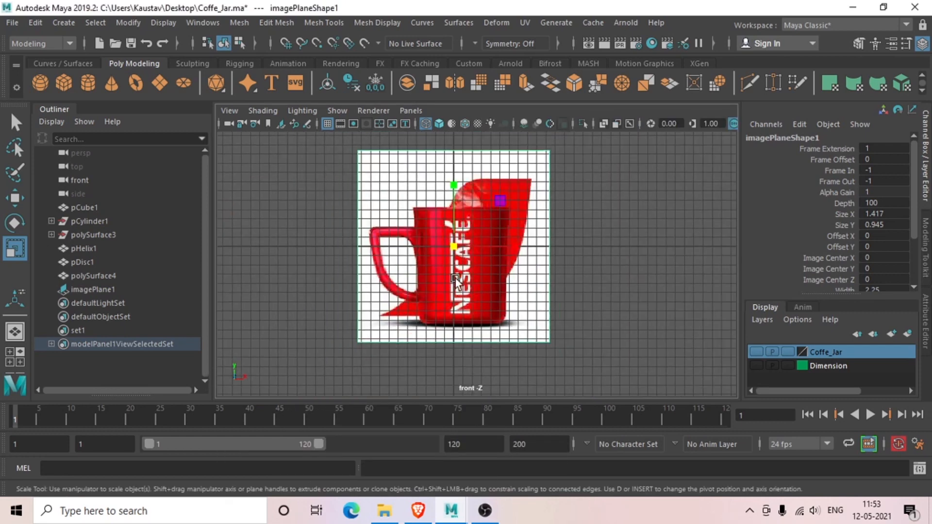
- Move the mug image plane to about -0.996 in X and 8.571 in Y, then hide the front view's grid
{"action": "key", "text": "w"}
{"action": "left_click_drag", "start_coordinate": [456, 191], "coordinate": [450, 103]}
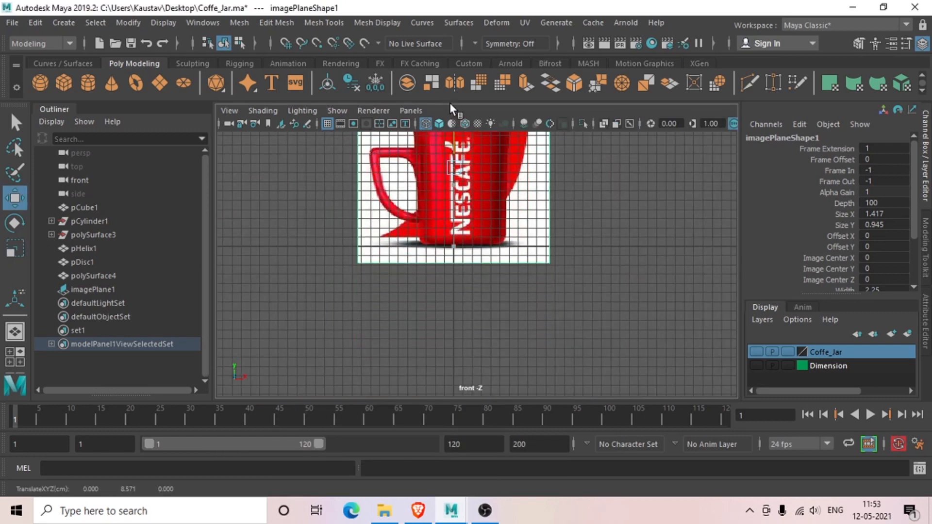
{"action": "key", "text": "f"}
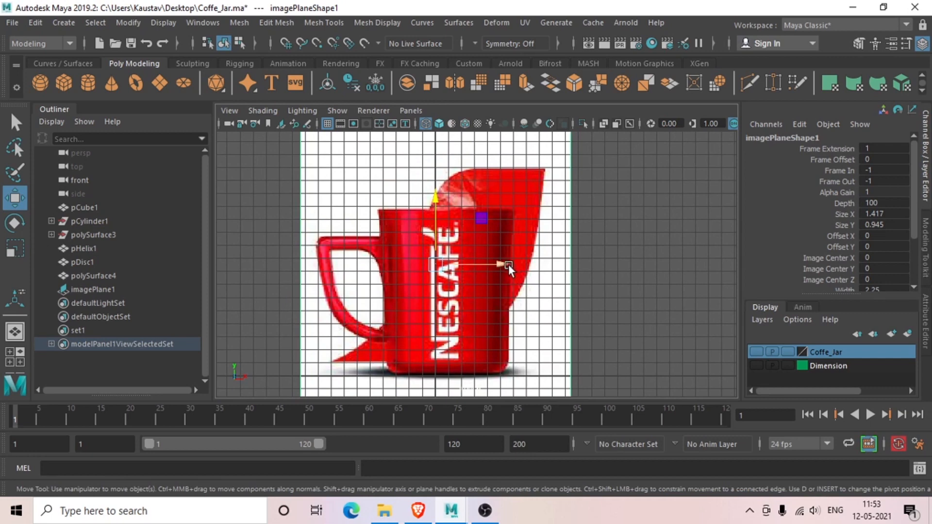
{"action": "left_click_drag", "start_coordinate": [508, 264], "coordinate": [494, 263]}
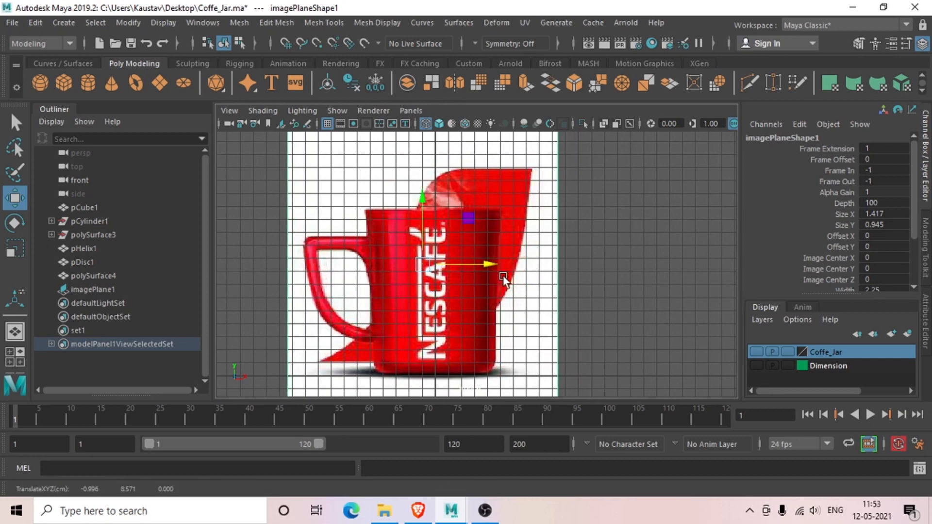
{"action": "left_click", "coordinate": [328, 123]}
{"action": "scroll", "coordinate": [395, 303], "scroll_direction": "up", "scroll_amount": 2}
{"action": "scroll", "coordinate": [443, 305], "scroll_direction": "down", "scroll_amount": 3}
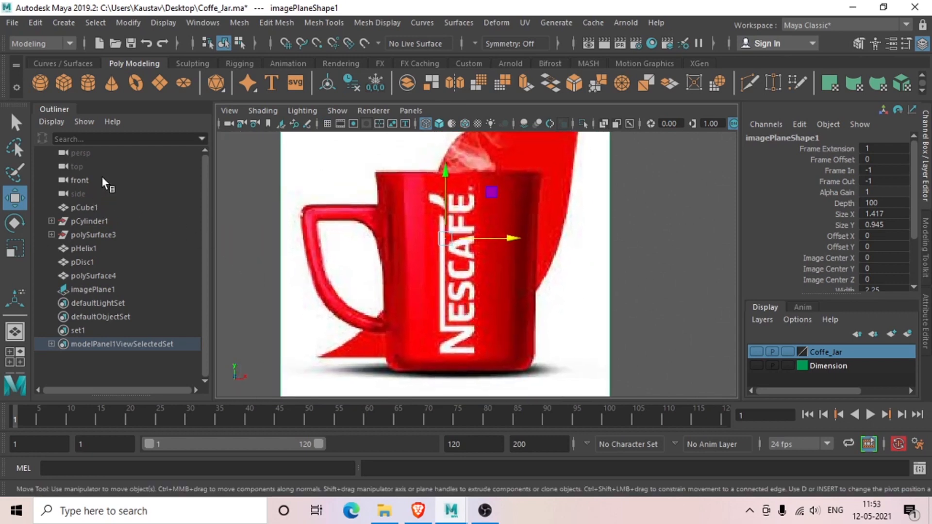
- Create a polygon cube, raise it to about Y 6.588, and scale it to about 7.215 overall and 11.624 in height
{"action": "left_click", "coordinate": [64, 82]}
{"action": "left_click_drag", "start_coordinate": [462, 321], "coordinate": [462, 211]}
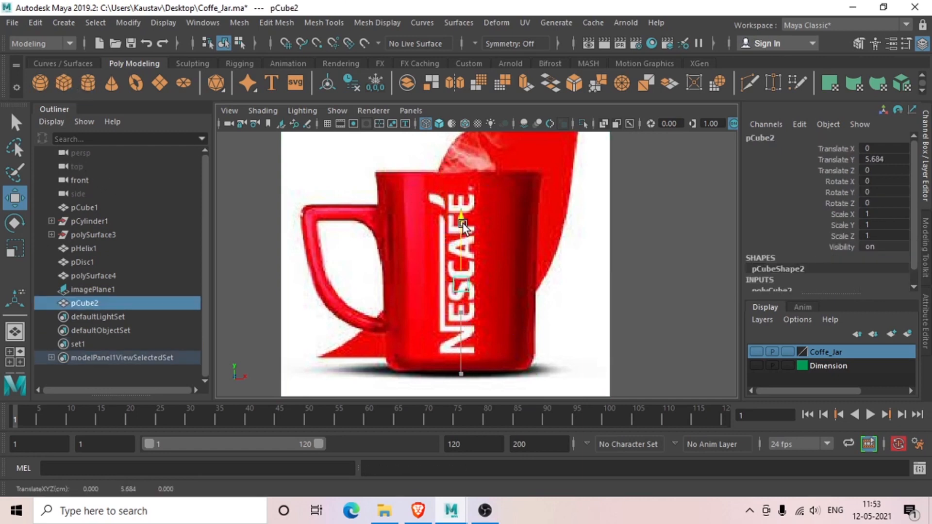
{"action": "key", "text": "r"}
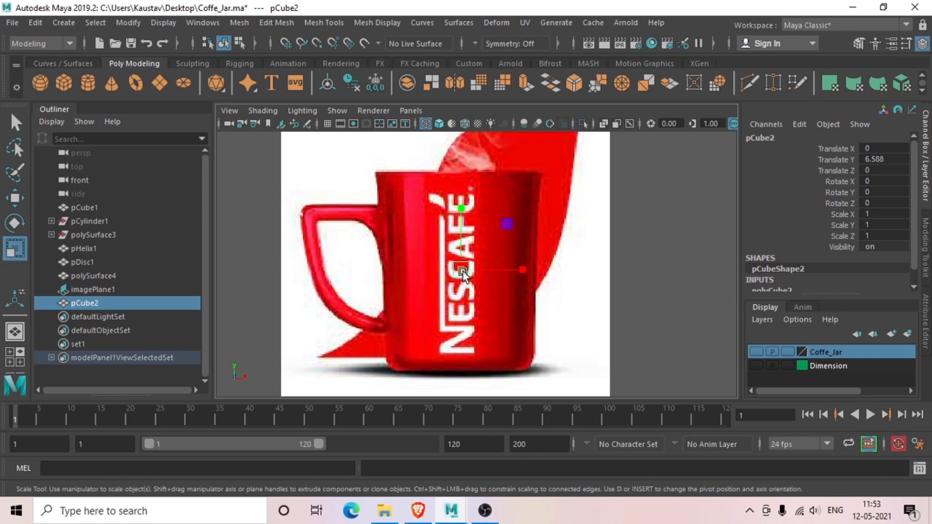
{"action": "left_click_drag", "start_coordinate": [463, 273], "coordinate": [549, 326]}
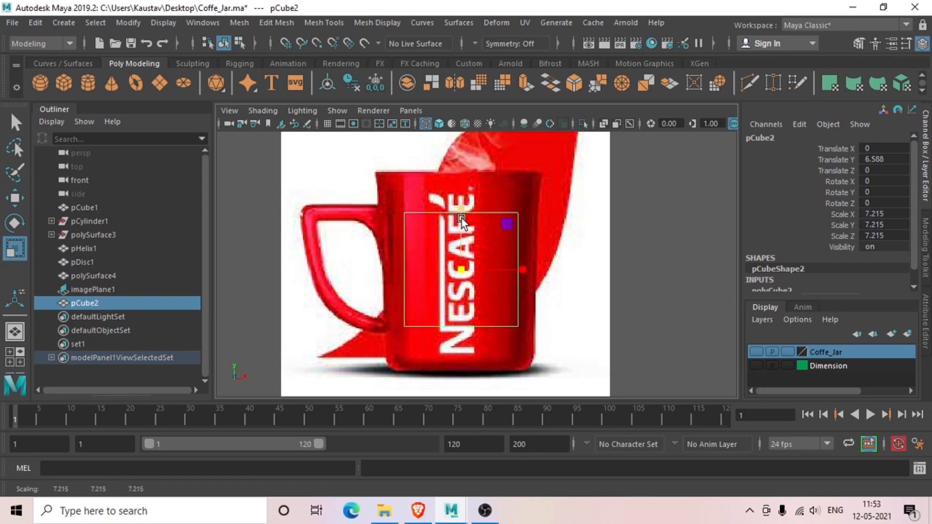
{"action": "left_click_drag", "start_coordinate": [462, 219], "coordinate": [466, 170]}
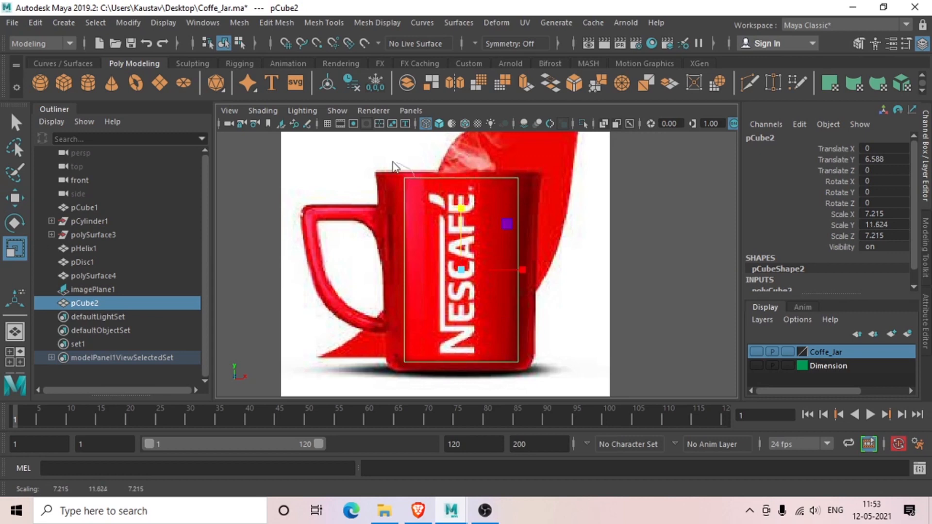
- Select the cube's top vertices and raise them to the mug's rim at about Y 12.702
{"action": "right_click_drag", "start_coordinate": [414, 134], "coordinate": [373, 130]}
{"action": "left_click_drag", "start_coordinate": [395, 159], "coordinate": [537, 205]}
{"action": "key", "text": "w"}
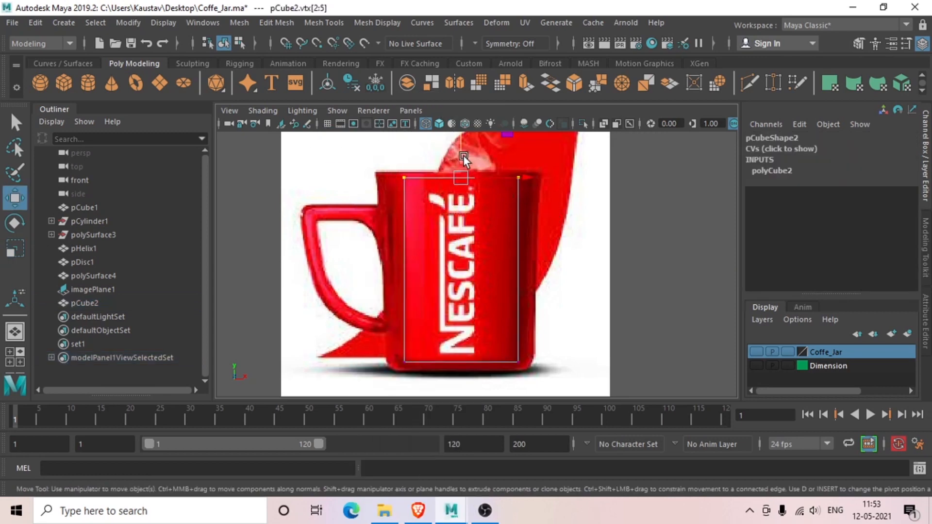
{"action": "left_click_drag", "start_coordinate": [463, 153], "coordinate": [462, 149]}
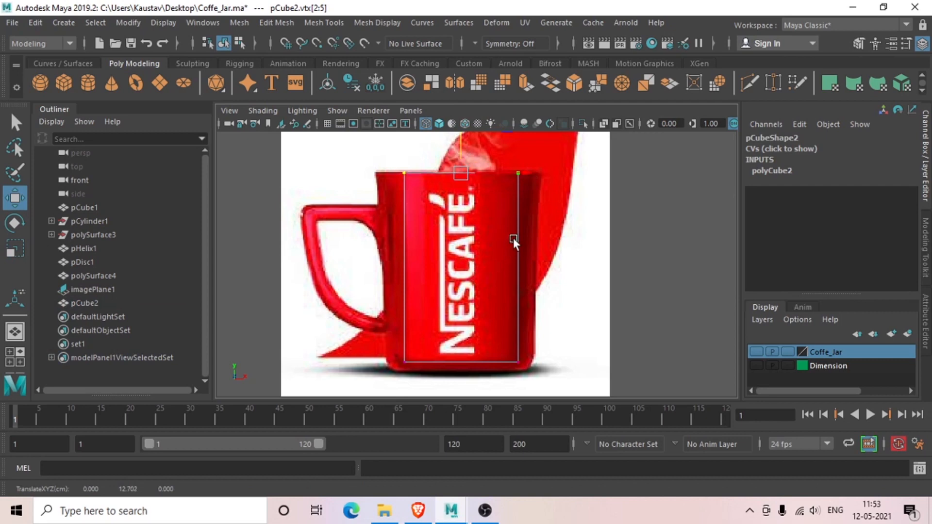
- Select the mug image plane and push it back behind the cube to about Z -149.193
{"action": "key", "text": "space"}
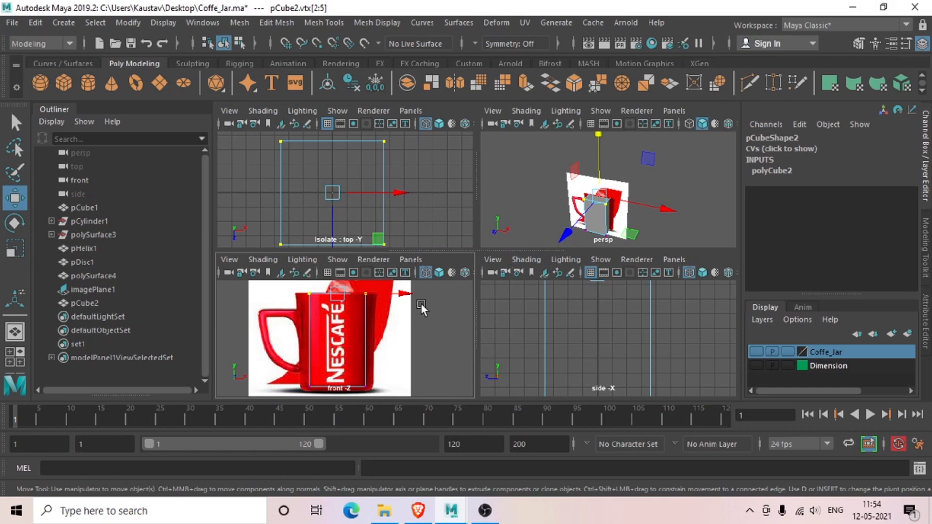
{"action": "right_click_drag", "start_coordinate": [590, 190], "coordinate": [621, 110]}
{"action": "left_click", "coordinate": [574, 185]}
{"action": "left_click_drag", "start_coordinate": [573, 237], "coordinate": [710, 120]}
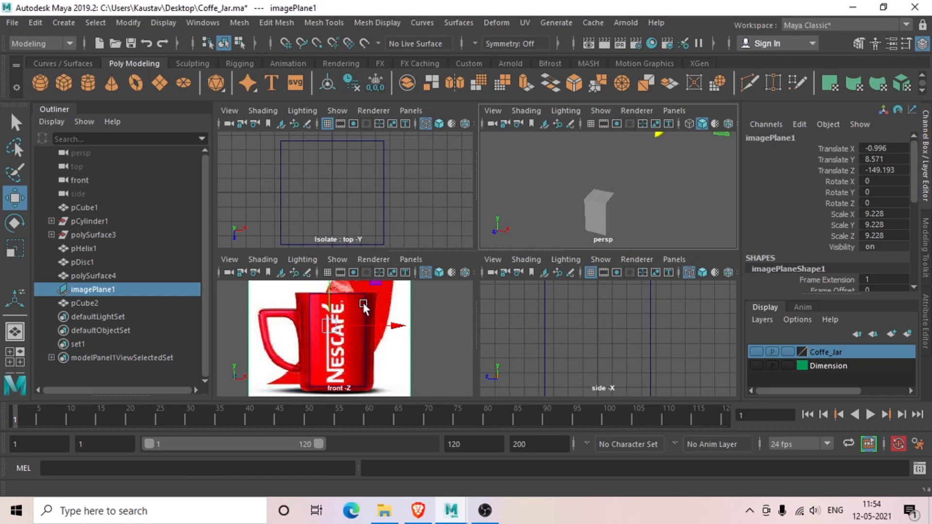
- Select the cube's four widthwise edges in the top view and connect them with 2 segments
{"action": "left_click", "coordinate": [600, 207]}
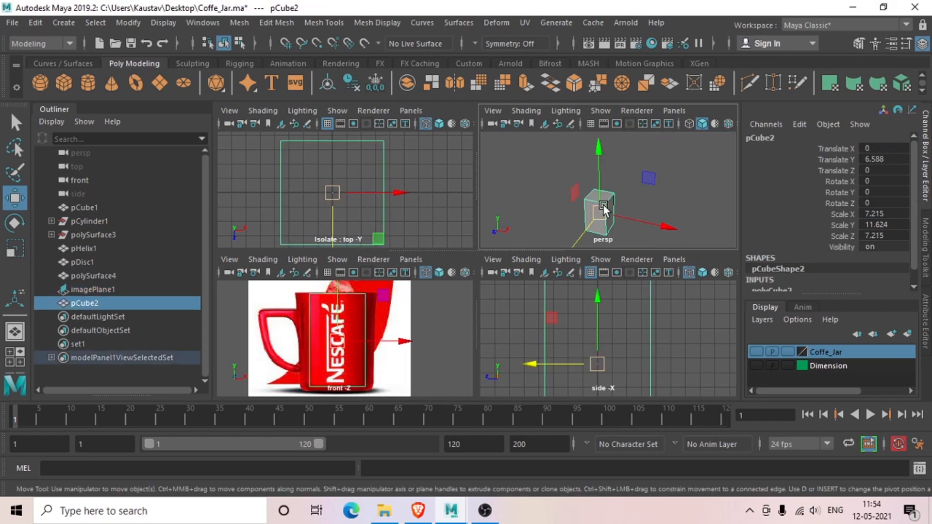
{"action": "right_click_drag", "start_coordinate": [603, 205], "coordinate": [593, 98]}
{"action": "scroll", "coordinate": [323, 181], "scroll_direction": "down", "scroll_amount": 3}
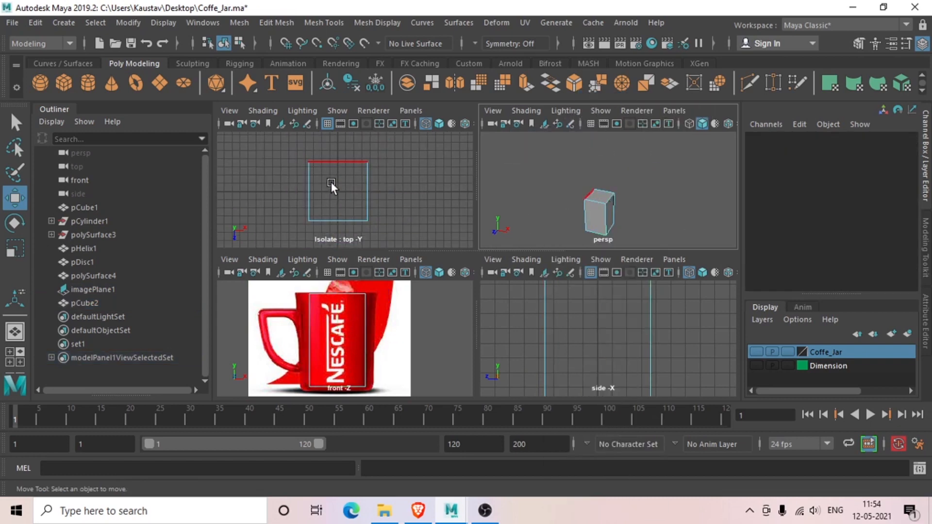
{"action": "left_click_drag", "start_coordinate": [330, 151], "coordinate": [346, 237]}
{"action": "left_click", "coordinate": [931, 237]}
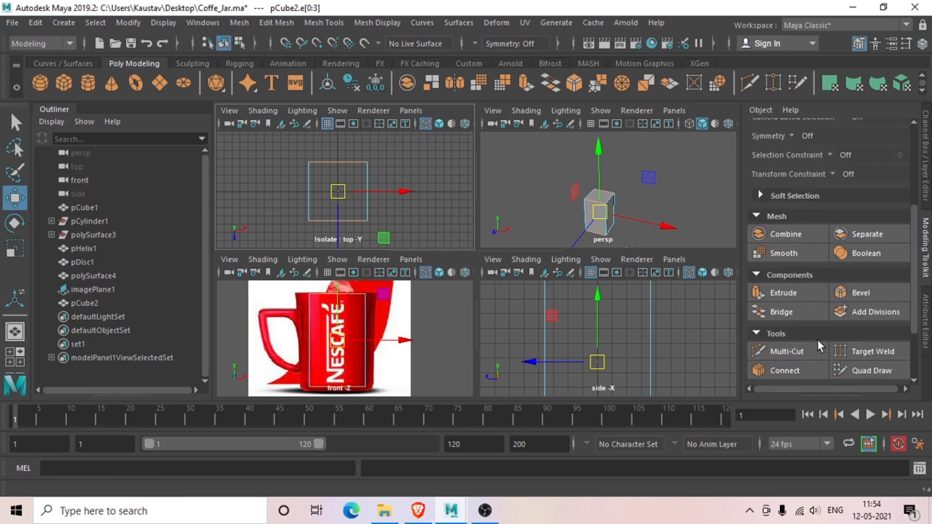
{"action": "left_click", "coordinate": [780, 369]}
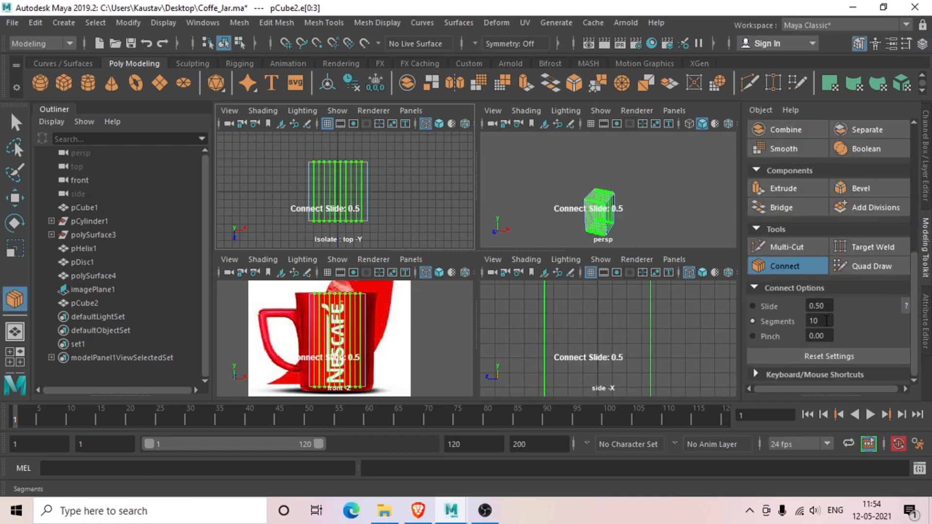
{"action": "left_click", "coordinate": [819, 320]}
{"action": "type", "text": "2"}
{"action": "key", "text": "Return"}
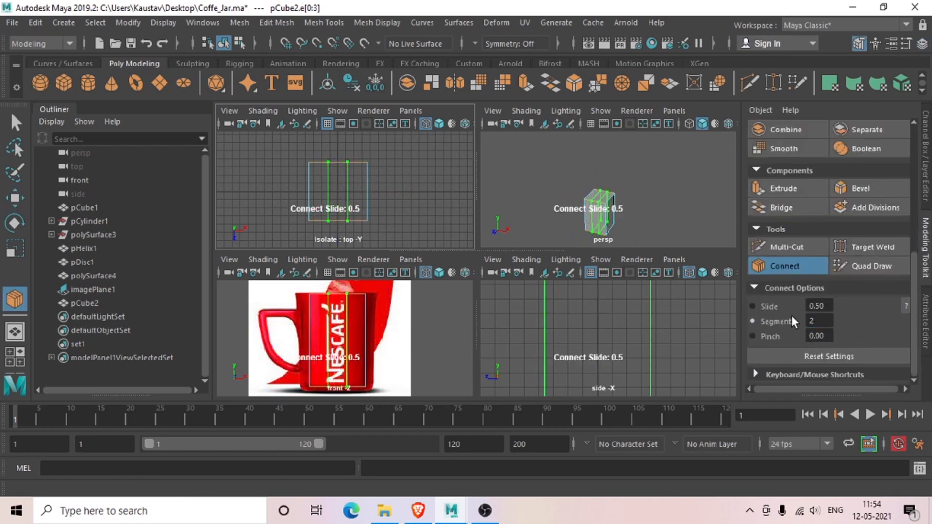
{"action": "left_click", "coordinate": [14, 203]}
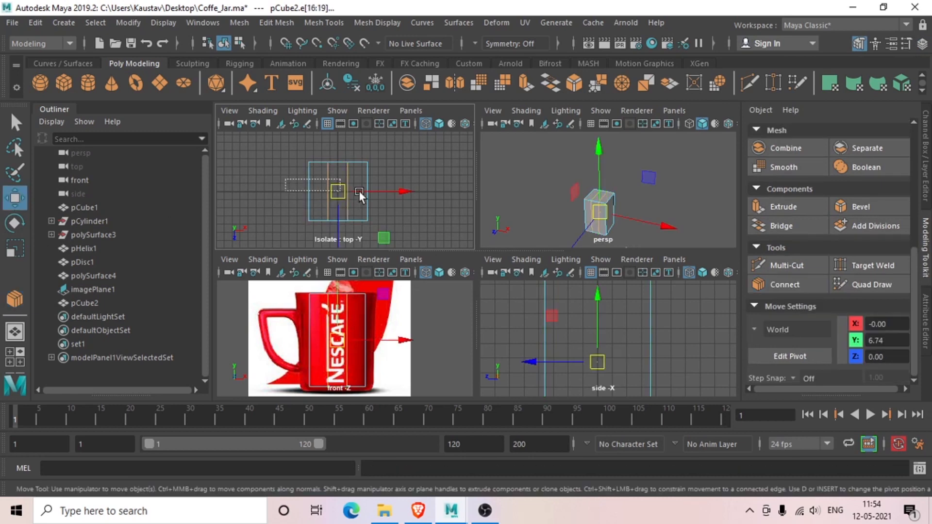
- Connect the cube's depthwise edges with two segments to divide its top into a three-by-three grid
{"action": "left_click", "coordinate": [791, 285]}
{"action": "key", "text": "w"}
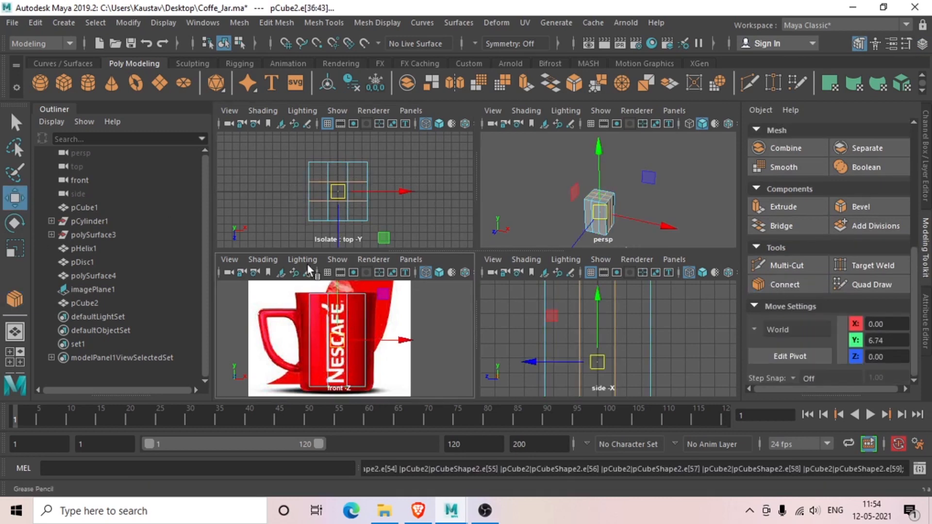
{"action": "left_click", "coordinate": [336, 326]}
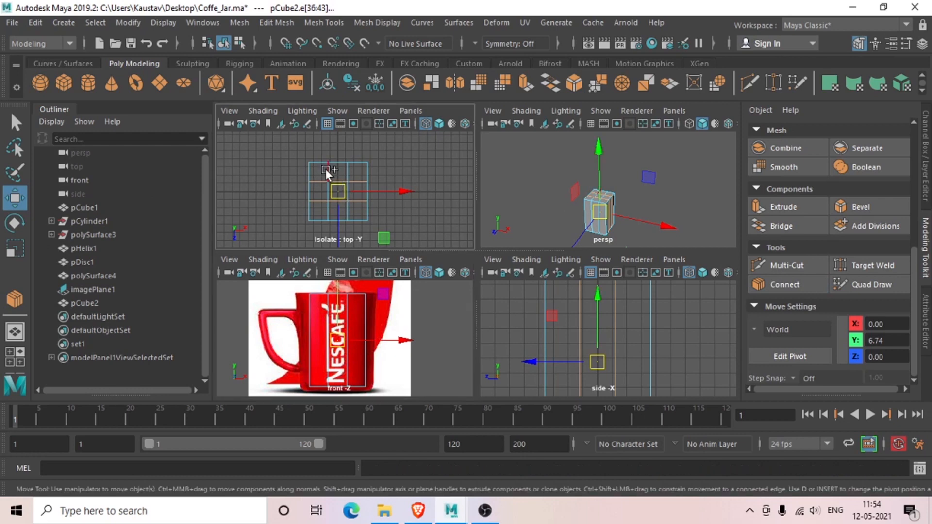
{"action": "scroll", "coordinate": [334, 206], "scroll_direction": "up", "scroll_amount": 4}
{"action": "scroll", "coordinate": [330, 203], "scroll_direction": "down", "scroll_amount": 4}
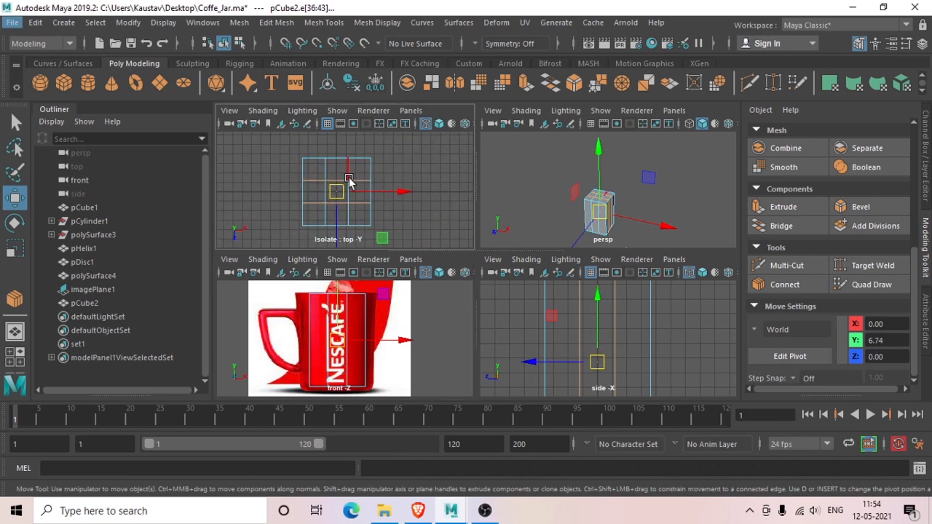
- Select the non-corner vertices on all four sides of the cube and scale them outward in X and Z into a rounded outline
{"action": "right_click_drag", "start_coordinate": [349, 179], "coordinate": [306, 132]}
{"action": "left_click_drag", "start_coordinate": [322, 144], "coordinate": [360, 249]}
{"action": "left_click_drag", "start_coordinate": [283, 173], "coordinate": [400, 208], "text": "shift"}
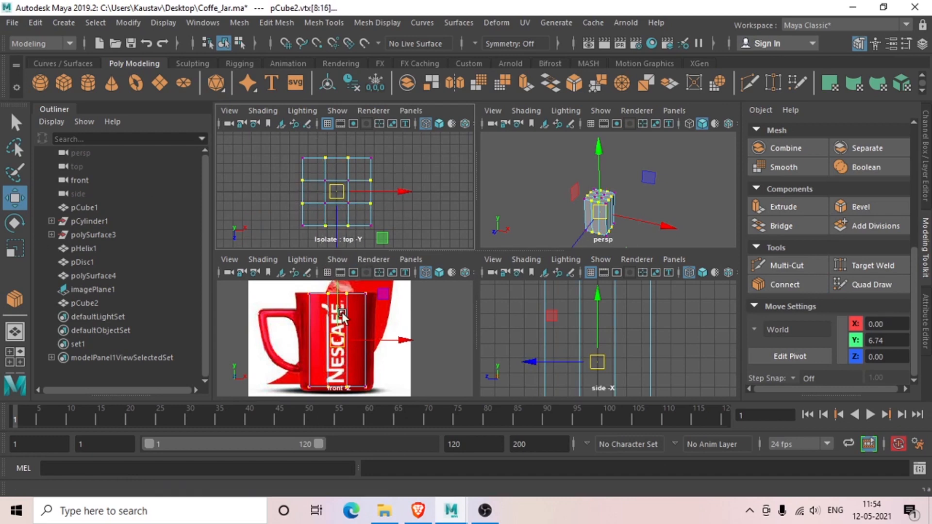
{"action": "key", "text": "r"}
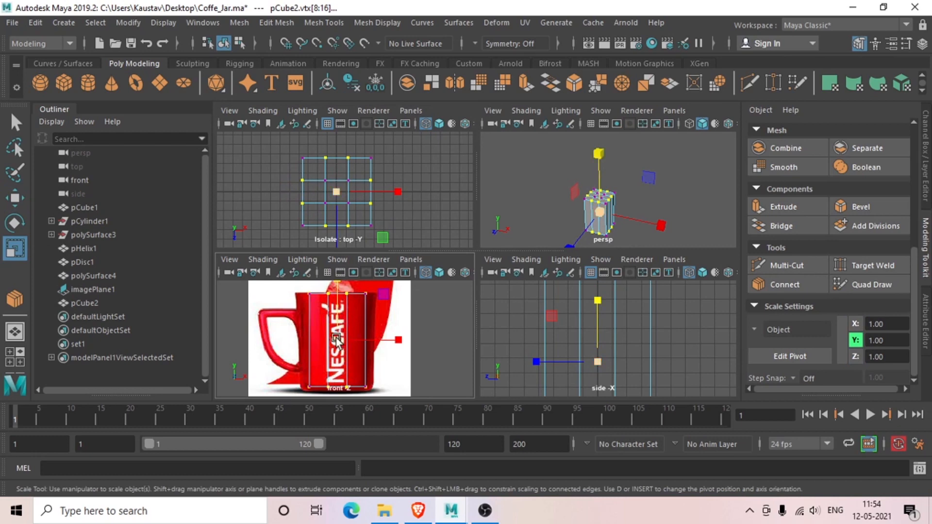
{"action": "left_click_drag", "start_coordinate": [340, 341], "coordinate": [418, 343]}
{"action": "key", "text": "ctrl+z"}
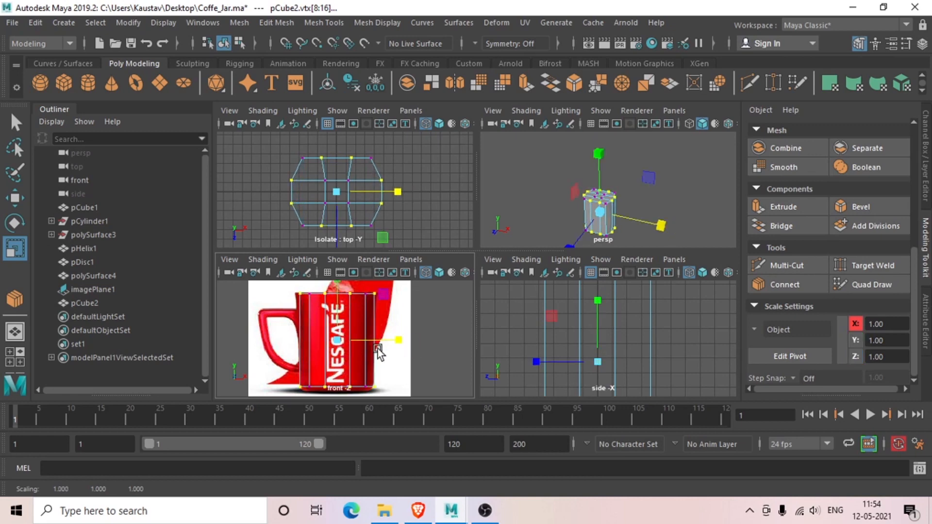
{"action": "left_click_drag", "start_coordinate": [337, 236], "coordinate": [336, 252]}
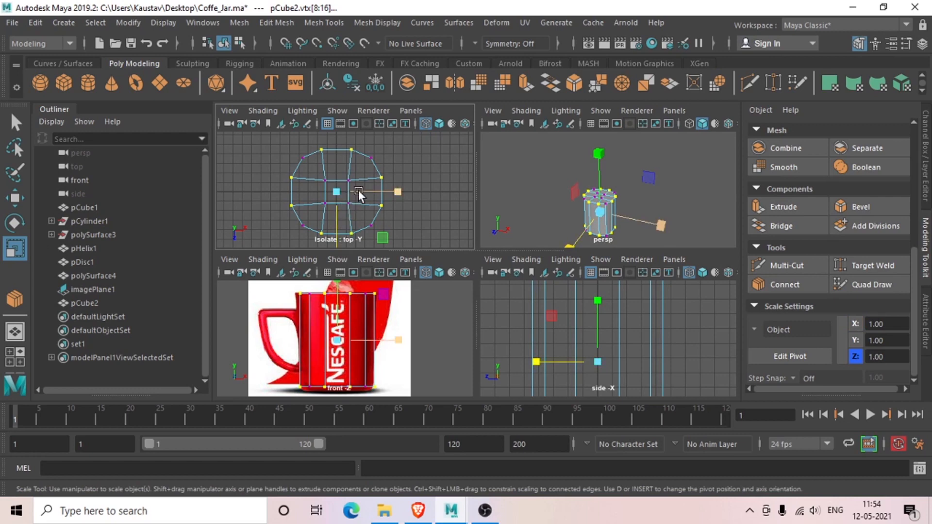
- Select the complete perimeter edge loop of the mug body's underside and bevel it with a fraction of 0.1
{"action": "key", "text": "space"}
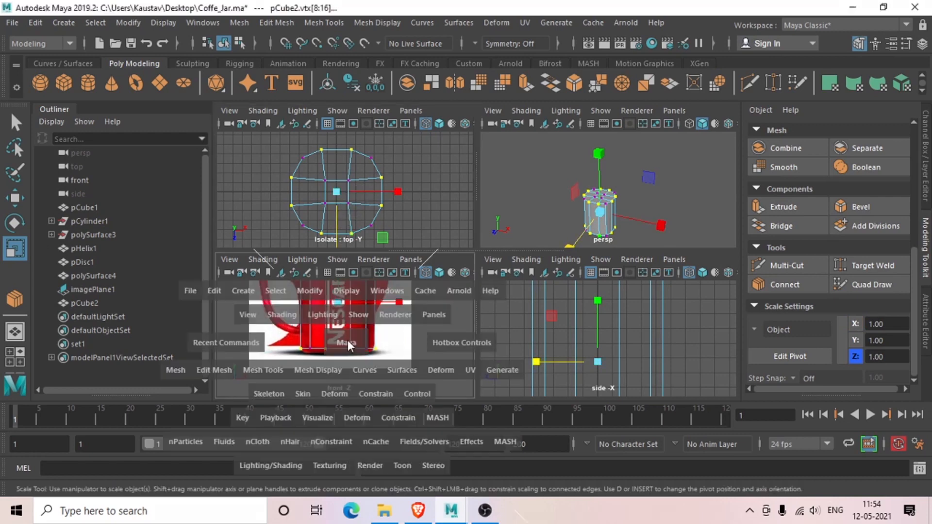
{"action": "scroll", "coordinate": [389, 308], "scroll_direction": "up", "scroll_amount": 3}
{"action": "right_click_drag", "start_coordinate": [400, 134], "coordinate": [406, 99]}
{"action": "left_click", "coordinate": [380, 279]}
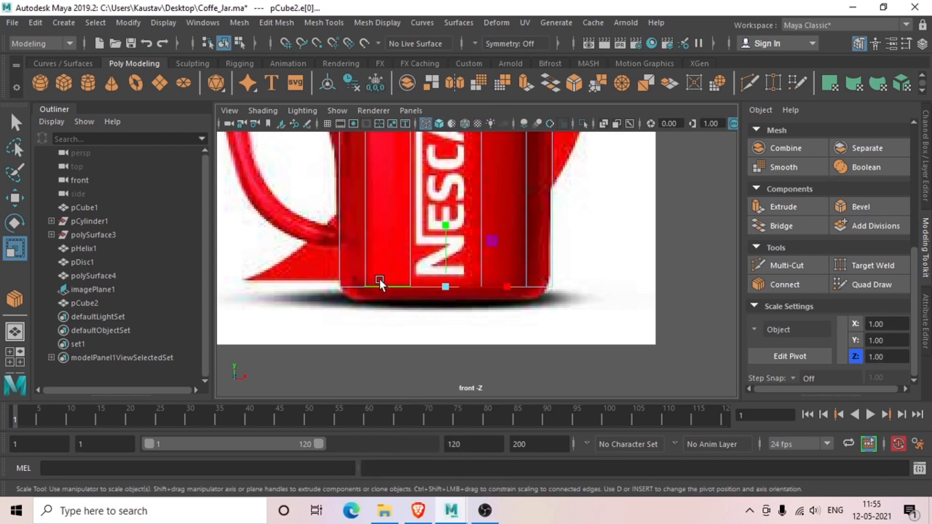
{"action": "key", "text": "space"}
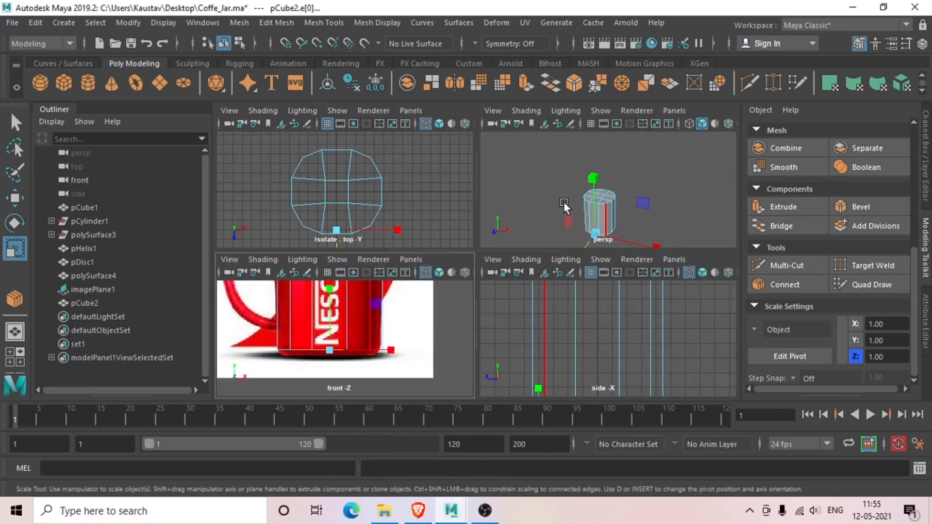
{"action": "key", "text": "space"}
{"action": "left_click_drag", "start_coordinate": [487, 258], "coordinate": [497, 167], "text": "alt"}
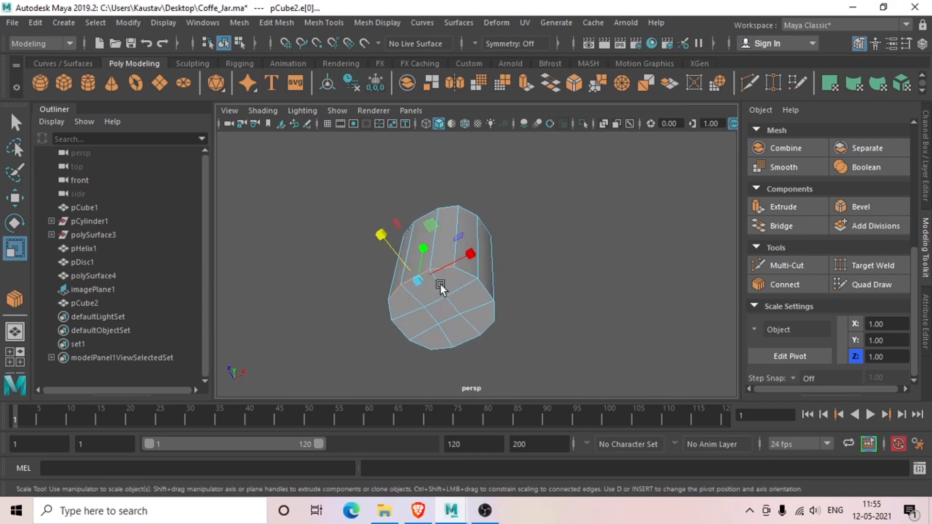
{"action": "scroll", "coordinate": [440, 284], "scroll_direction": "up", "scroll_amount": 3}
{"action": "double_click", "coordinate": [457, 279], "text": "shift"}
{"action": "double_click", "coordinate": [501, 339], "text": "shift"}
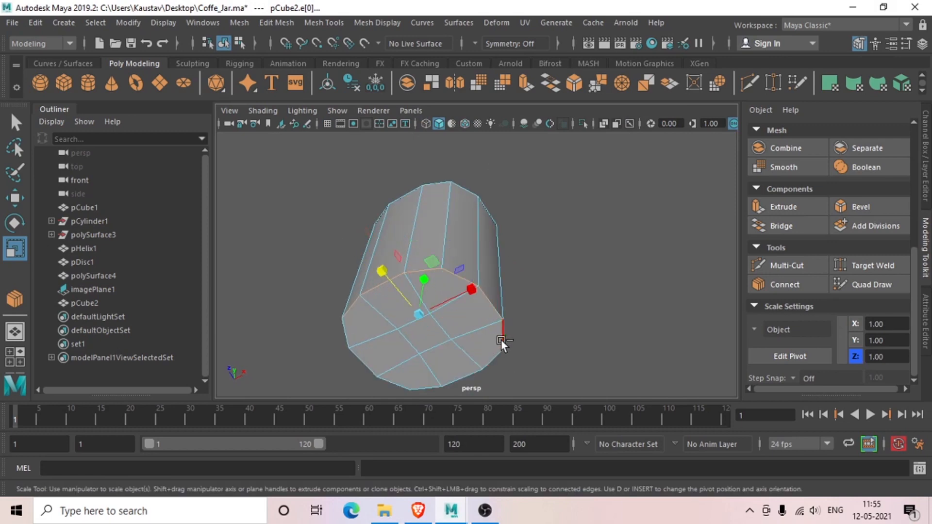
{"action": "double_click", "coordinate": [493, 357], "text": "shift"}
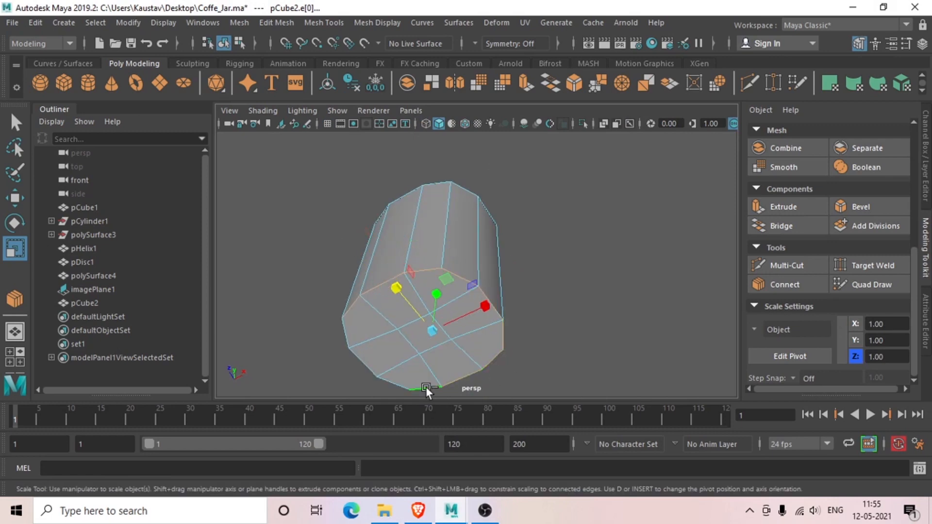
{"action": "double_click", "coordinate": [377, 370], "text": "shift"}
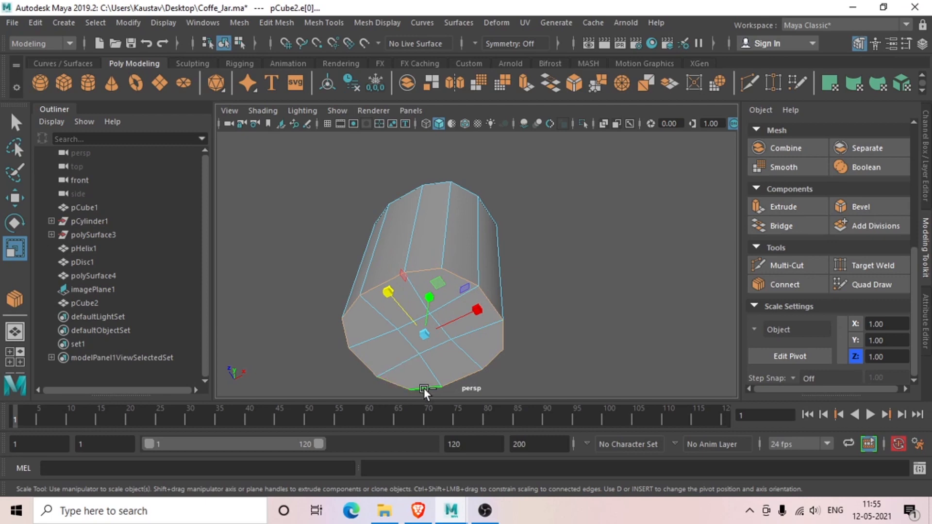
{"action": "key", "text": "ctrl+b"}
{"action": "key", "text": "space"}
{"action": "key", "text": "space"}
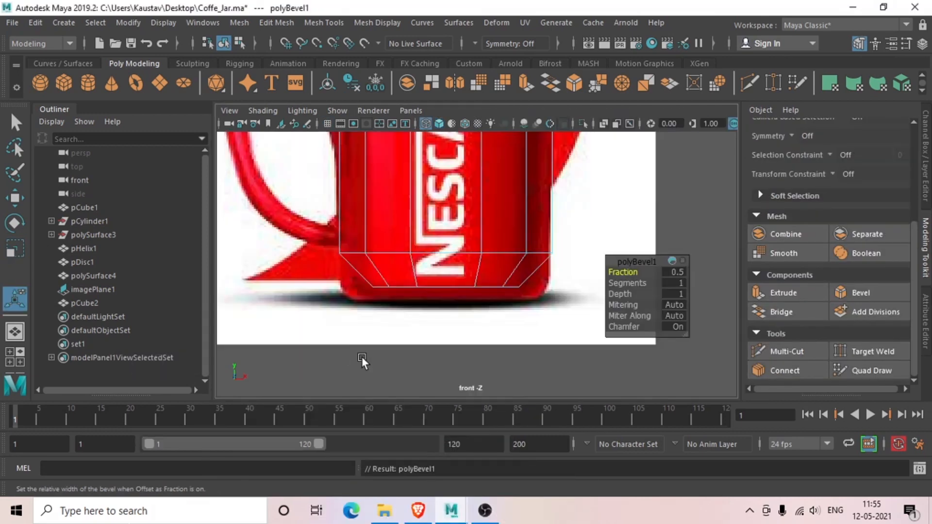
{"action": "left_click_drag", "start_coordinate": [605, 274], "coordinate": [617, 271]}
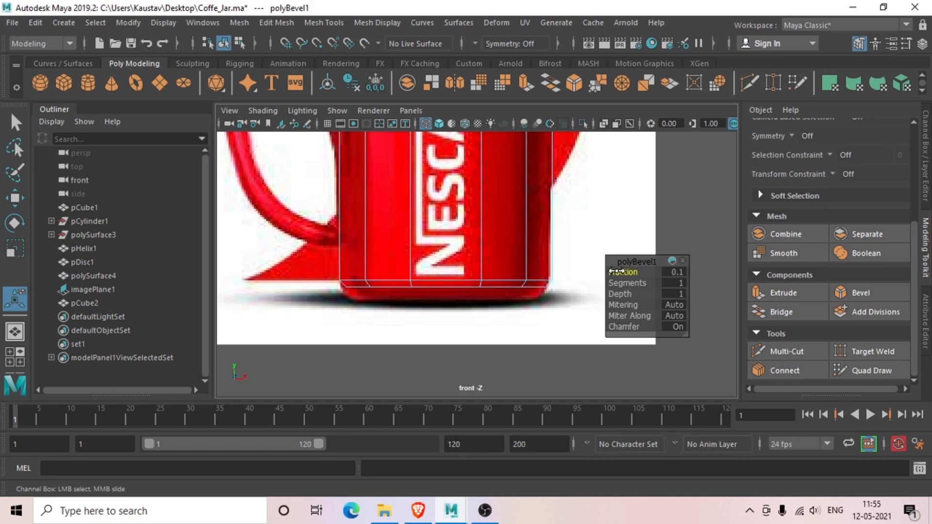
- Select the bottom vertices of the body and lower them to the base of the reference mug, at about Y 0.261
{"action": "scroll", "coordinate": [429, 295], "scroll_direction": "up", "scroll_amount": 3}
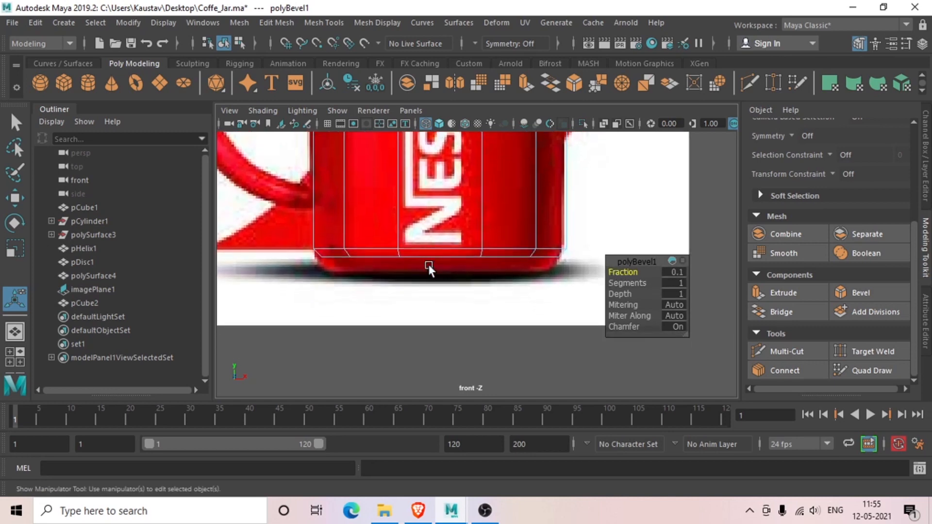
{"action": "right_click_drag", "start_coordinate": [366, 213], "coordinate": [364, 138]}
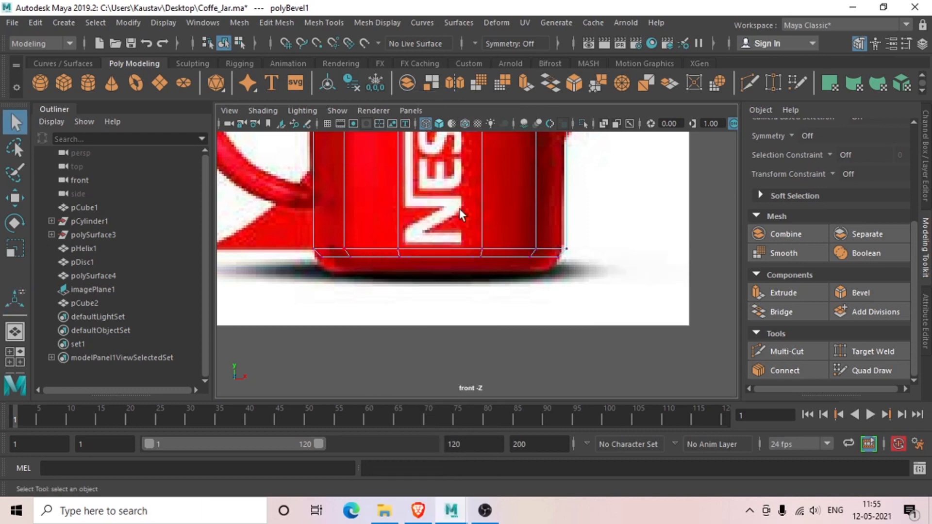
{"action": "left_click_drag", "start_coordinate": [569, 264], "coordinate": [298, 250]}
{"action": "key", "text": "w"}
{"action": "left_click_drag", "start_coordinate": [439, 197], "coordinate": [439, 202]}
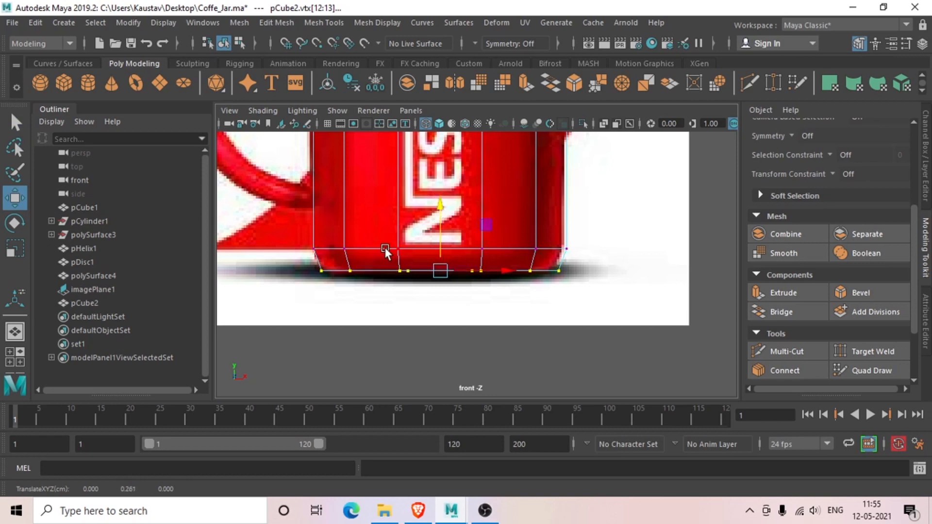
- Bevel the edge loop just above the base with a fraction of 0.5 and one segment
{"action": "right_click_drag", "start_coordinate": [385, 249], "coordinate": [395, 99]}
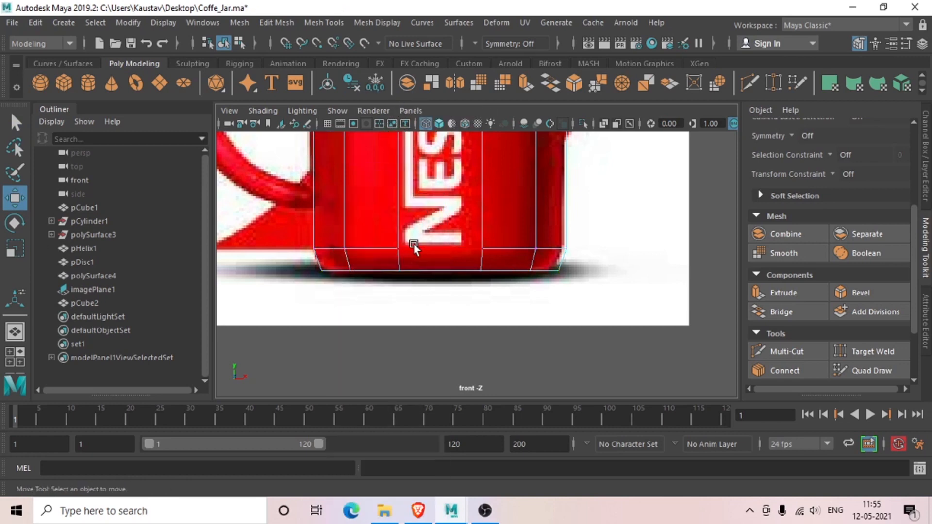
{"action": "left_click", "coordinate": [413, 248]}
{"action": "key", "text": "ctrl+b"}
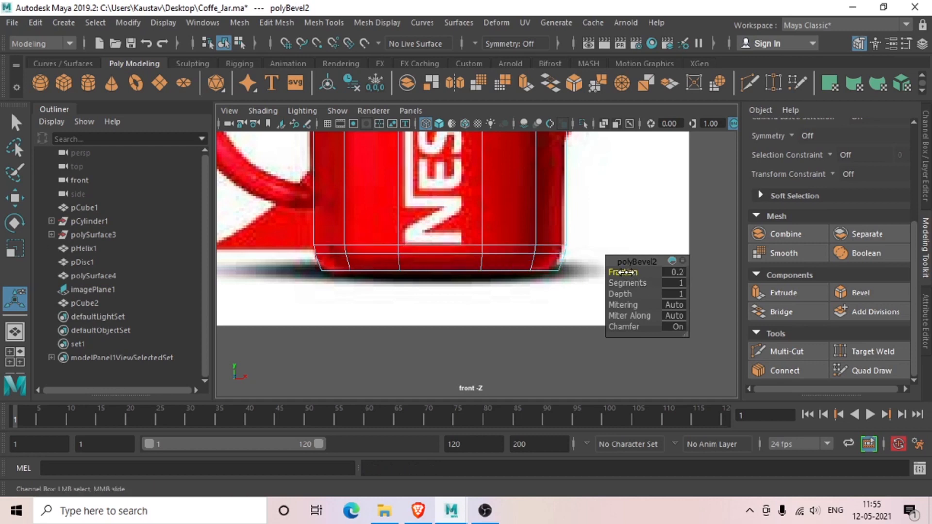
{"action": "left_click_drag", "start_coordinate": [623, 283], "coordinate": [626, 283]}
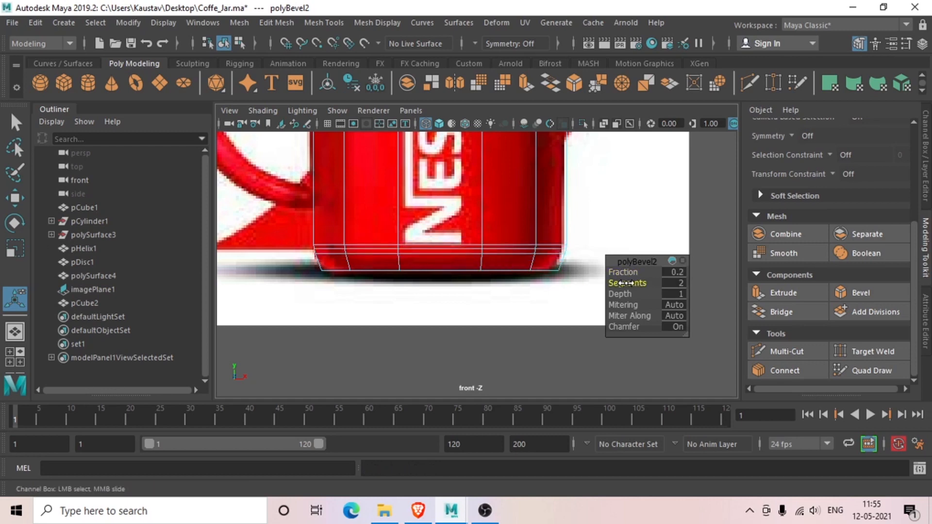
{"action": "key", "text": "ctrl+z"}
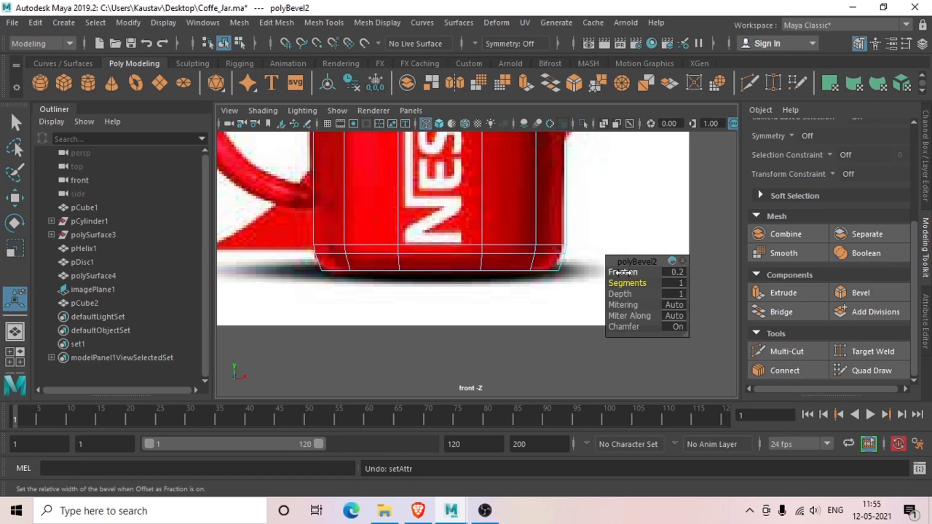
{"action": "left_click_drag", "start_coordinate": [623, 272], "coordinate": [610, 275]}
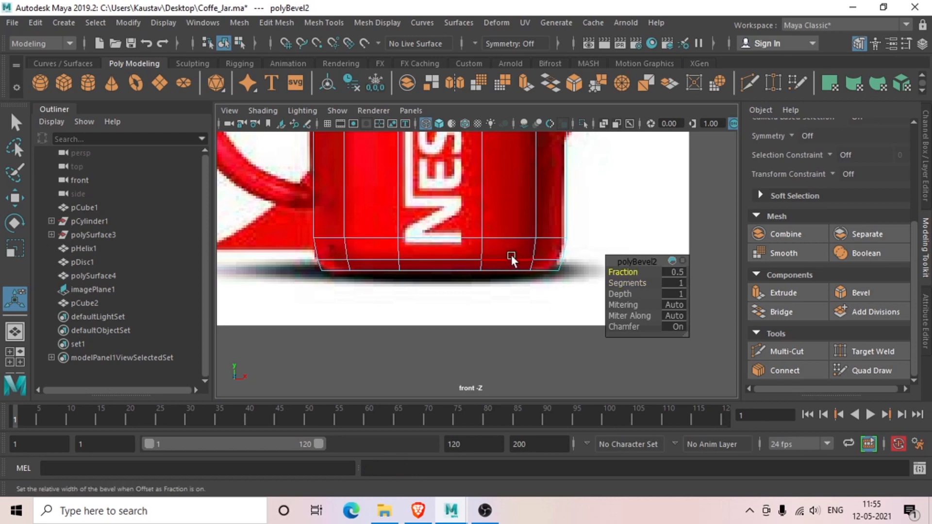
- Select the upper edge loop of the new bevel and lower it to about Y 1.154
{"action": "left_click", "coordinate": [496, 238]}
{"action": "key", "text": "w"}
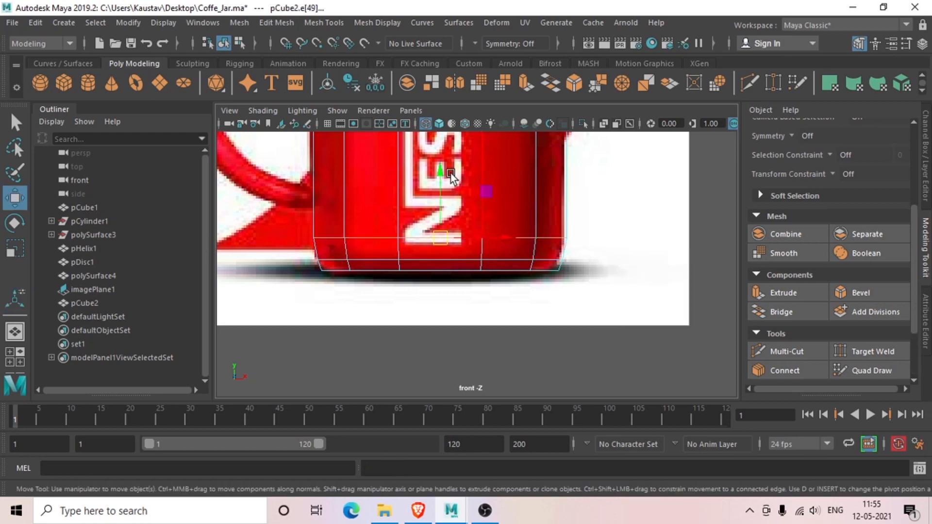
{"action": "left_click_drag", "start_coordinate": [442, 174], "coordinate": [443, 179]}
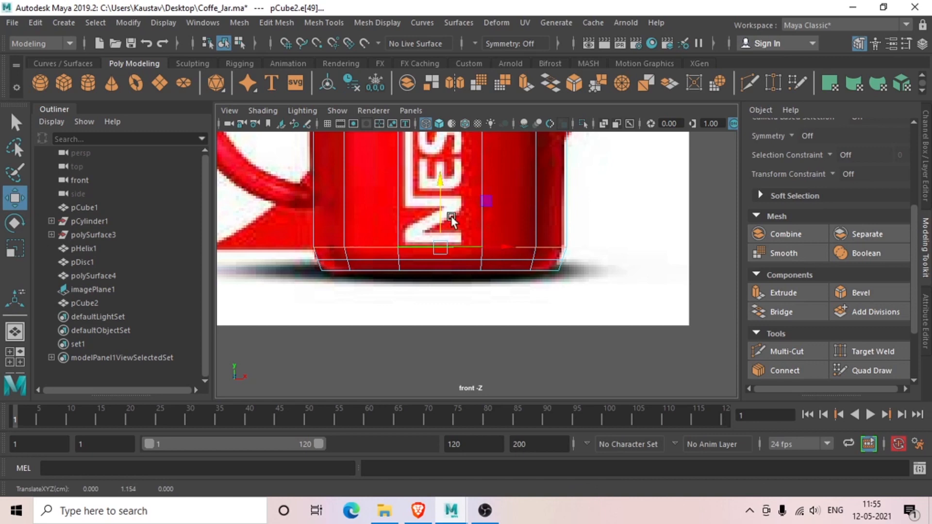
- Bevel the underside's perimeter edge loop with a fraction of 0.5 and increase its number of segments
{"action": "double_click", "coordinate": [452, 270]}
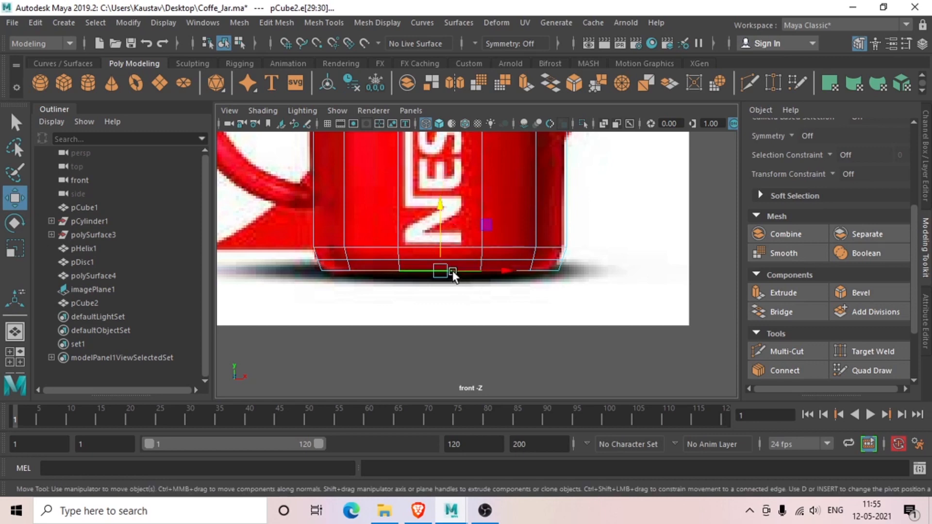
{"action": "key", "text": "space"}
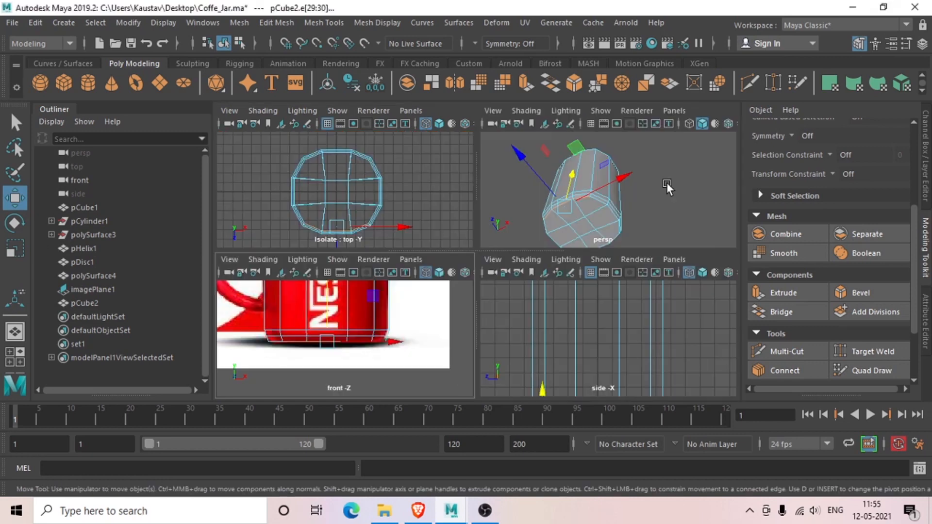
{"action": "key", "text": "space"}
{"action": "double_click", "coordinate": [456, 290]}
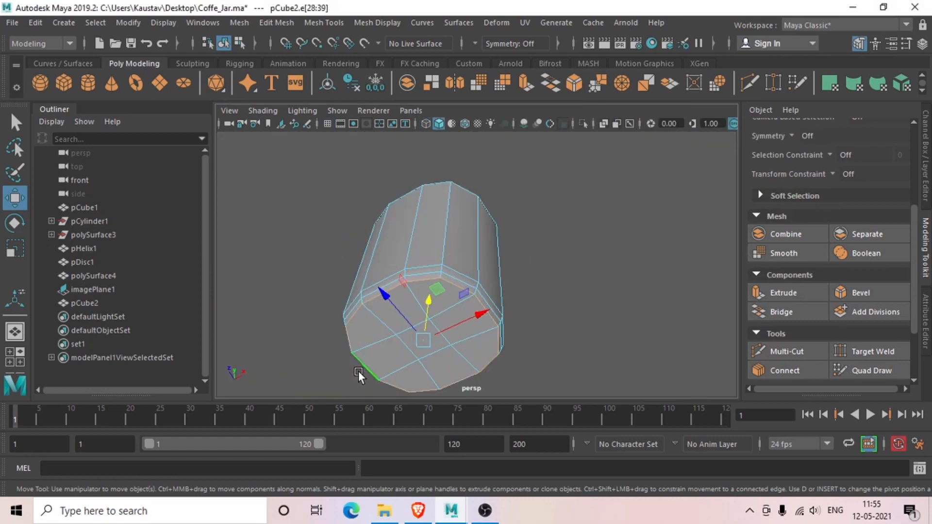
{"action": "key", "text": "ctrl+b"}
{"action": "left_click_drag", "start_coordinate": [427, 342], "coordinate": [467, 289], "text": "alt"}
{"action": "scroll", "coordinate": [461, 310], "scroll_direction": "up", "scroll_amount": 5}
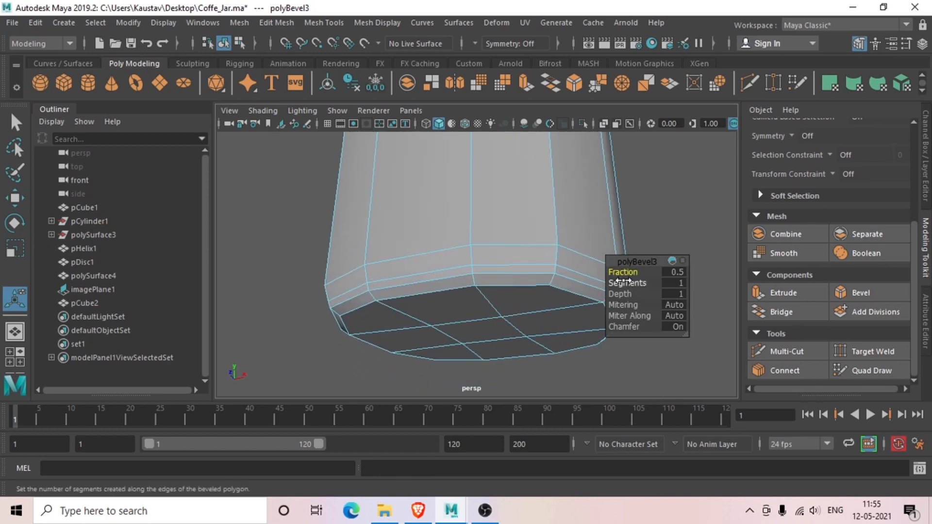
{"action": "left_click_drag", "start_coordinate": [624, 283], "coordinate": [635, 284]}
- Return to object mode and examine the rounded base, comparing the body's outline with the reference mug in the front view
{"action": "left_click_drag", "start_coordinate": [560, 300], "coordinate": [548, 277], "text": "alt"}
{"action": "right_click_drag", "start_coordinate": [548, 277], "coordinate": [569, 119]}
{"action": "key", "text": "q"}
{"action": "left_click", "coordinate": [654, 194]}
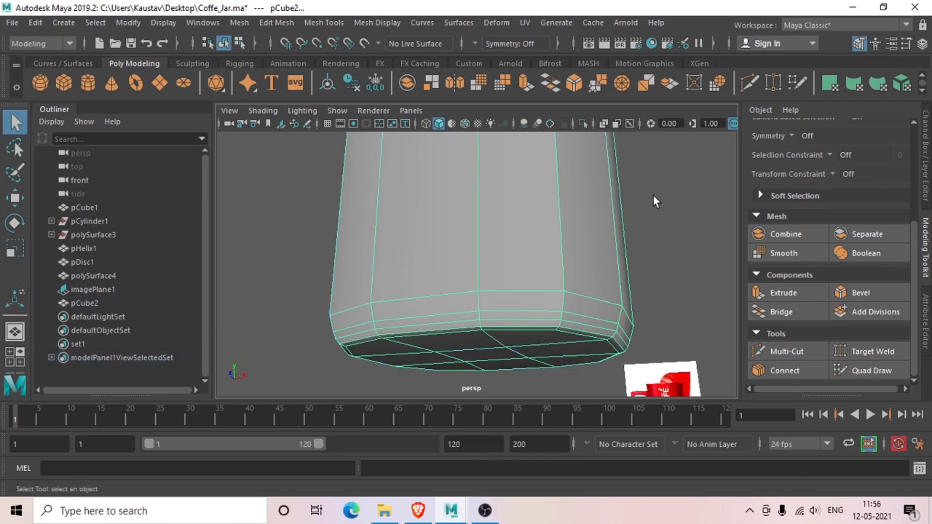
{"action": "scroll", "coordinate": [569, 271], "scroll_direction": "down", "scroll_amount": 4}
{"action": "left_click_drag", "start_coordinate": [569, 271], "coordinate": [499, 278], "text": "alt"}
{"action": "key", "text": "space"}
{"action": "key", "text": "space"}
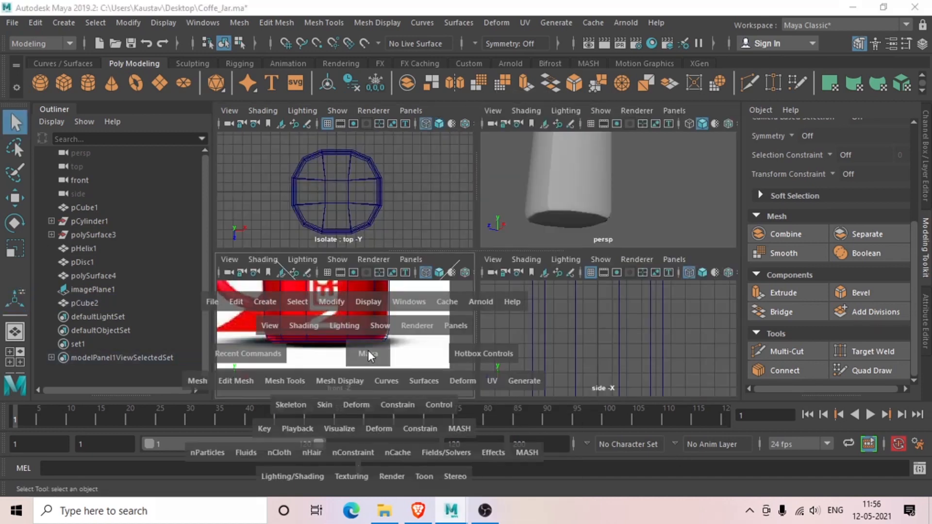
{"action": "middle_click_drag", "start_coordinate": [428, 304], "coordinate": [433, 316], "text": "alt"}
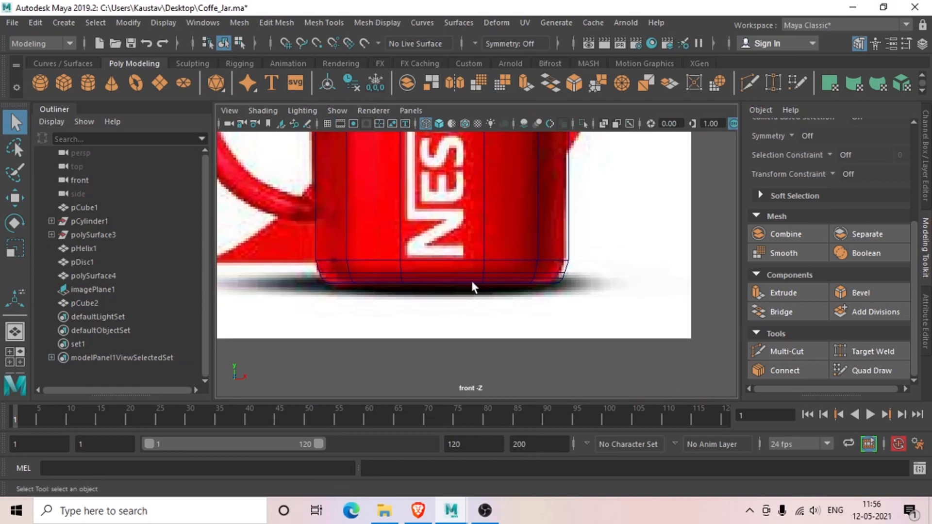
{"action": "middle_click_drag", "start_coordinate": [452, 273], "coordinate": [487, 336], "text": "alt"}
{"action": "scroll", "coordinate": [447, 287], "scroll_direction": "down", "scroll_amount": 3}
{"action": "middle_click_drag", "start_coordinate": [447, 288], "coordinate": [430, 316], "text": "alt"}
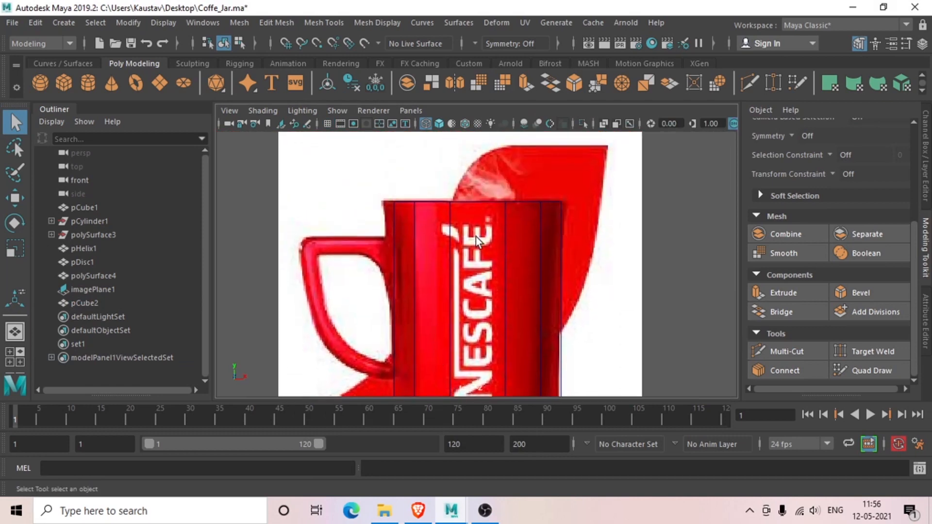
- Select the vertical edges of the mug body and connect them with 4 segments
{"action": "right_click", "coordinate": [485, 197]}
{"action": "right_click", "coordinate": [502, 203]}
{"action": "right_click_drag", "start_coordinate": [508, 203], "coordinate": [496, 95]}
{"action": "left_click_drag", "start_coordinate": [389, 237], "coordinate": [684, 289]}
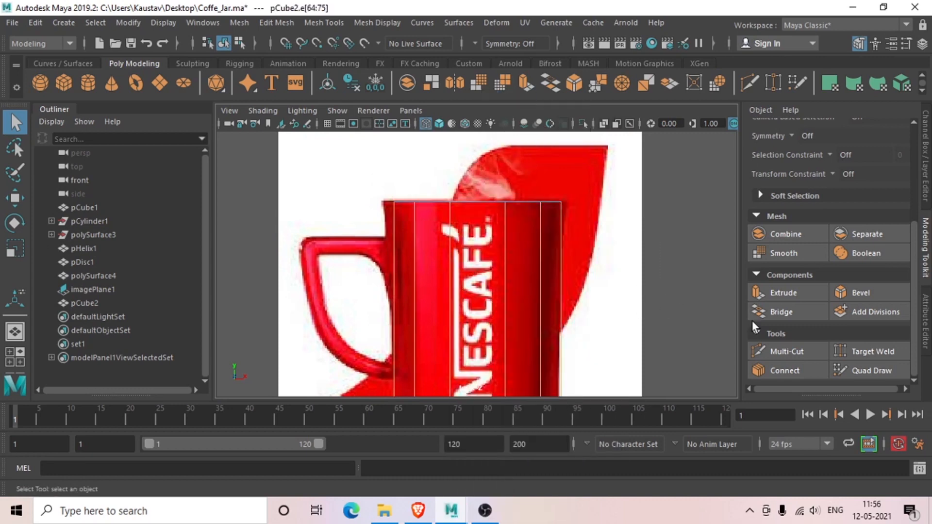
{"action": "left_click", "coordinate": [816, 371]}
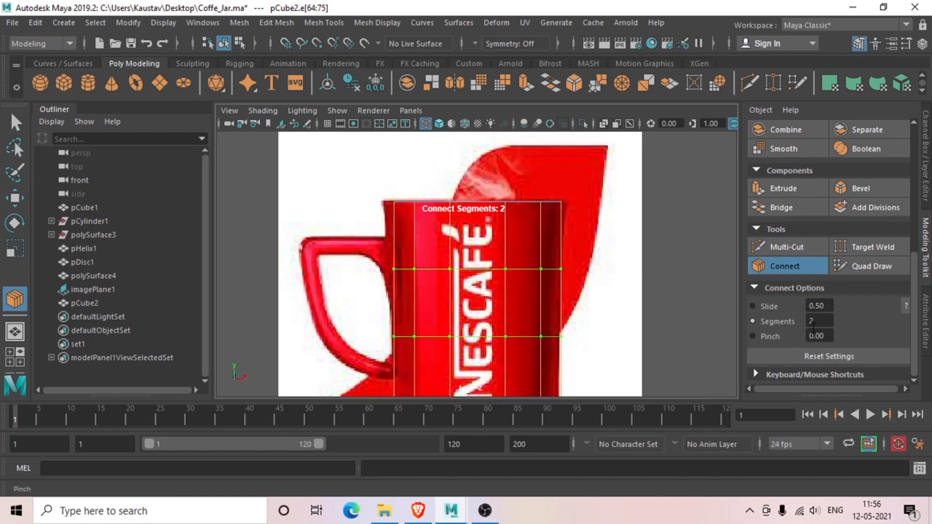
{"action": "left_click_drag", "start_coordinate": [821, 321], "coordinate": [778, 302]}
{"action": "type", "text": "4"}
{"action": "key", "text": "Return"}
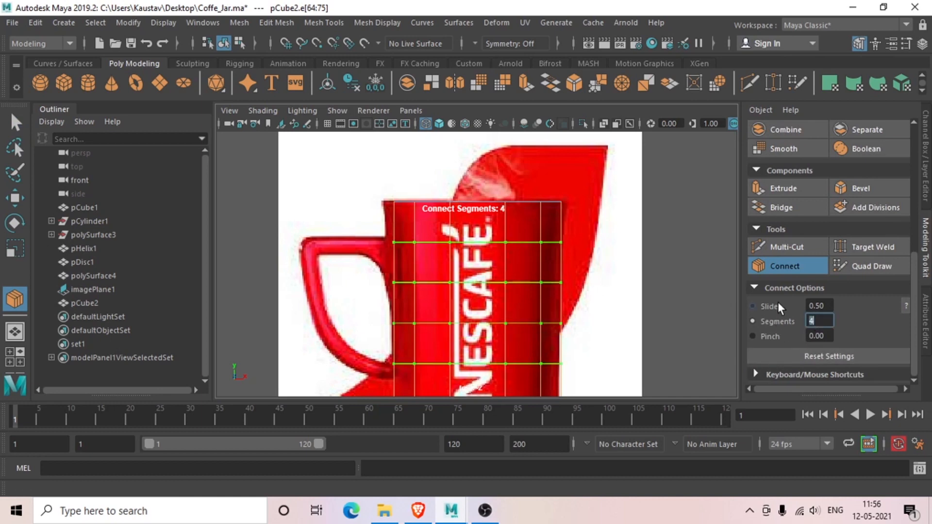
{"action": "left_click", "coordinate": [16, 123]}
- Select the rim vertices with soft selection and scale them outward in X and Z by about 1.119 to match the mug's flare
{"action": "right_click_drag", "start_coordinate": [372, 185], "coordinate": [350, 142]}
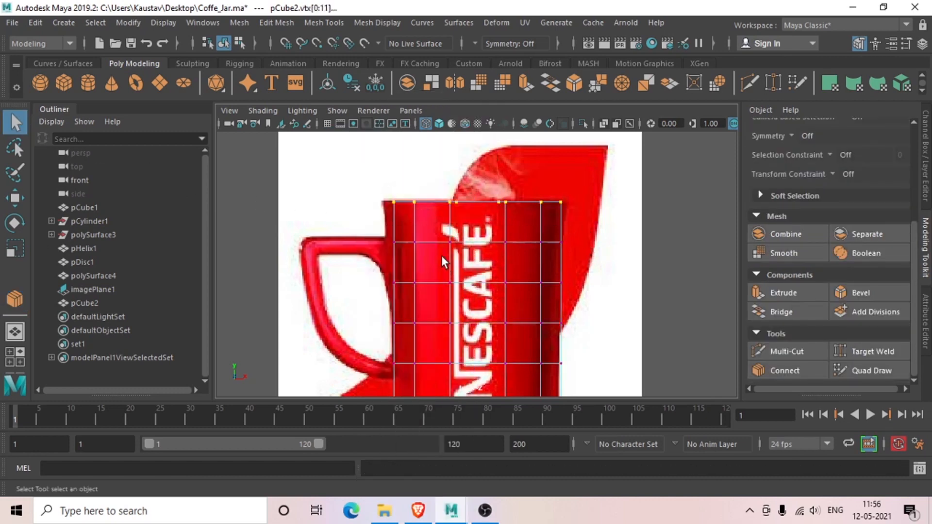
{"action": "key", "text": "b"}
{"action": "middle_click_drag", "start_coordinate": [435, 249], "coordinate": [576, 242]}
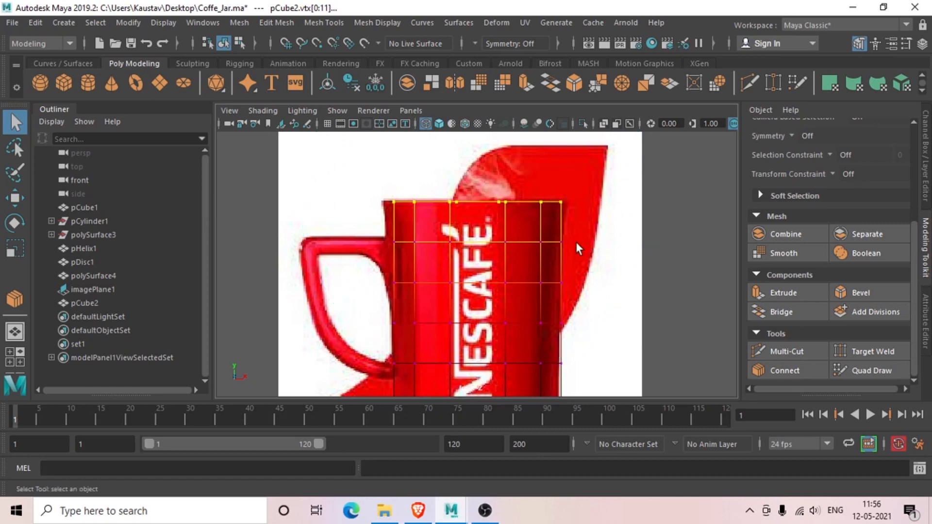
{"action": "key", "text": "r"}
{"action": "left_click_drag", "start_coordinate": [478, 202], "coordinate": [487, 204]}
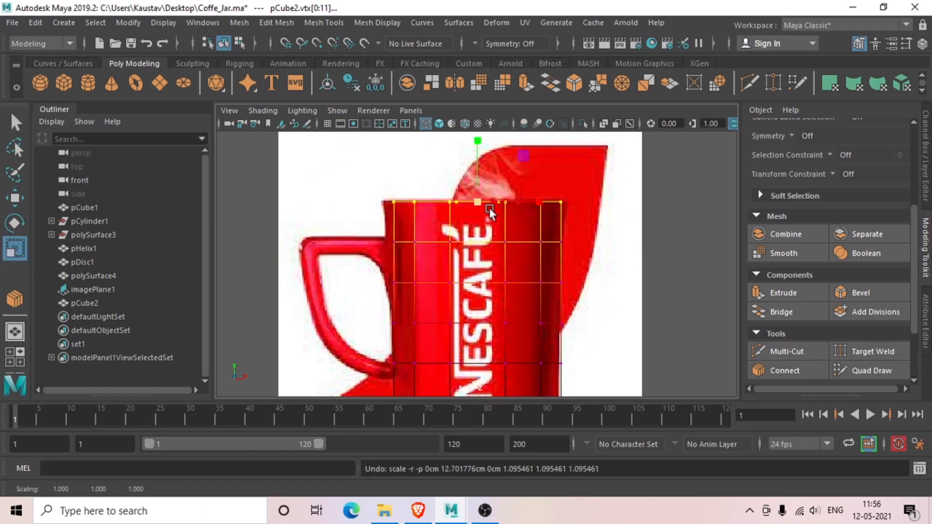
{"action": "left_click_drag", "start_coordinate": [478, 204], "coordinate": [490, 205]}
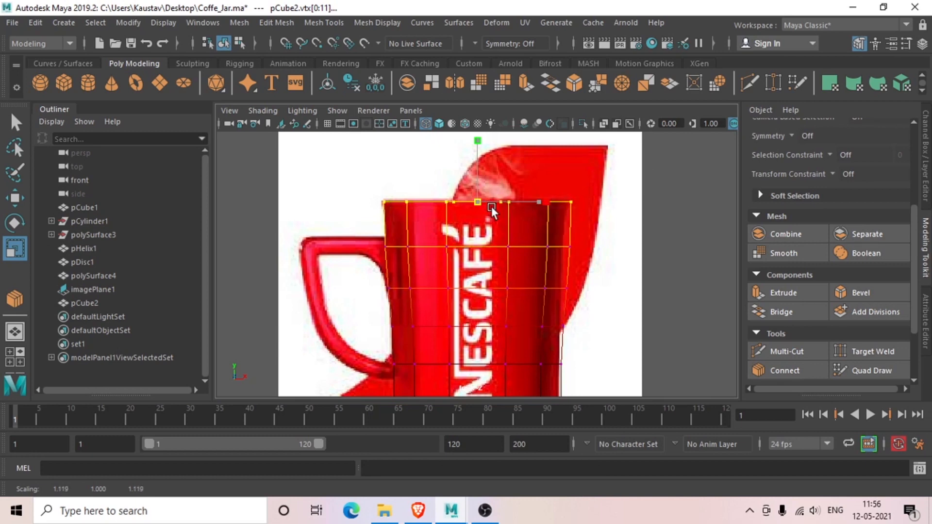
- Select the row of vertices just below the rim and reduce the soft selection radius
{"action": "left_click_drag", "start_coordinate": [365, 234], "coordinate": [578, 259]}
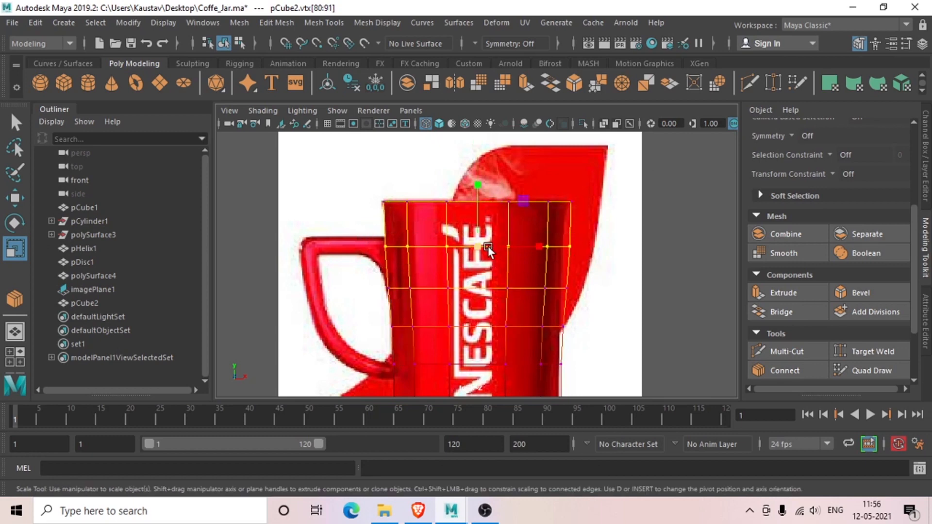
{"action": "key", "text": "b"}
{"action": "left_click_drag", "start_coordinate": [496, 248], "coordinate": [417, 224]}
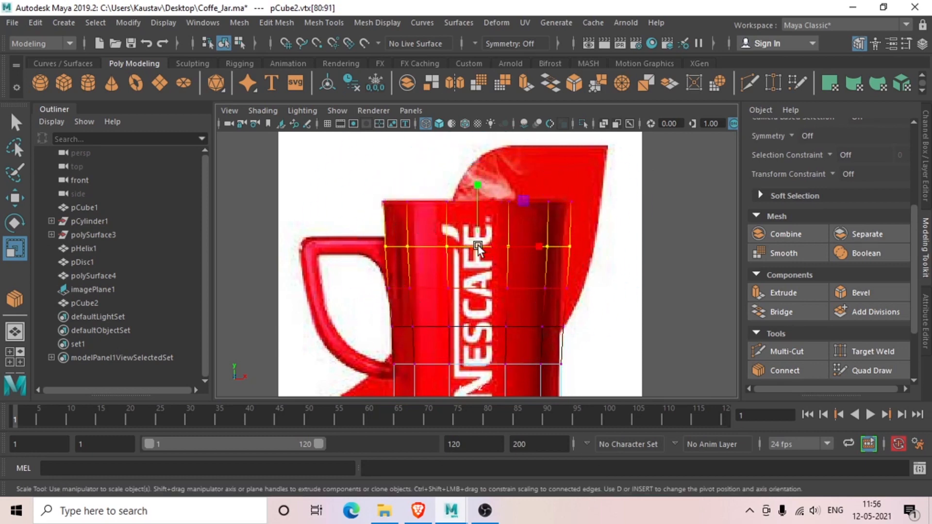
- Scale the three horizontal vertex rows below the mug's rim to fit the reference image's outline in the front view
{"action": "left_click_drag", "start_coordinate": [477, 246], "coordinate": [472, 244]}
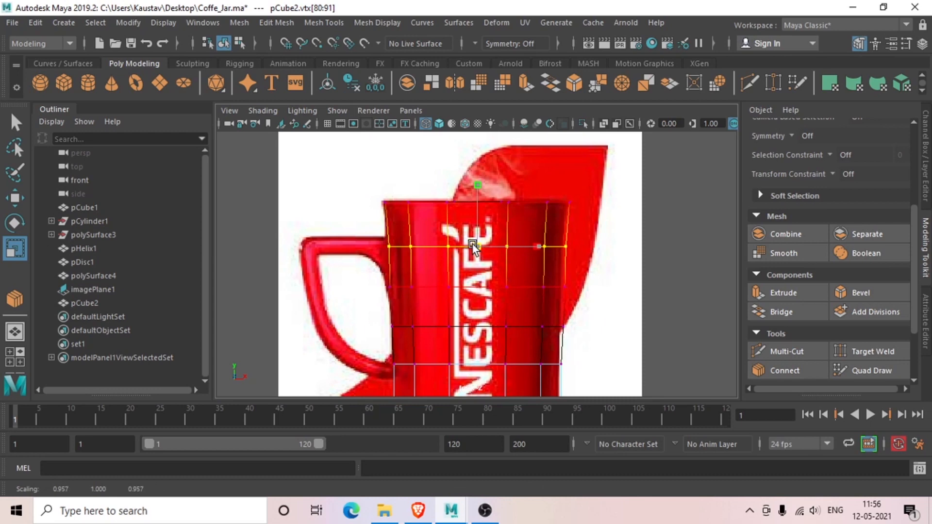
{"action": "left_click_drag", "start_coordinate": [360, 272], "coordinate": [570, 308]}
{"action": "left_click", "coordinate": [481, 288]}
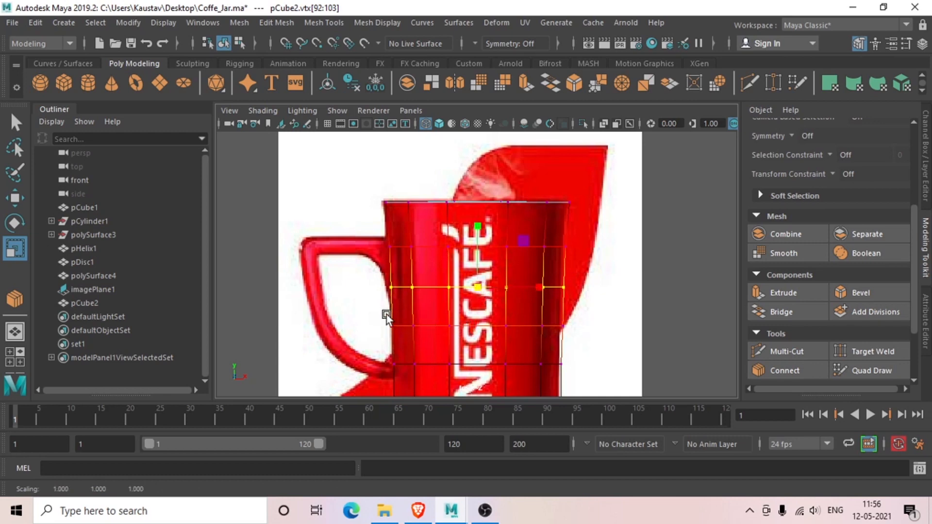
{"action": "left_click_drag", "start_coordinate": [385, 314], "coordinate": [614, 339]}
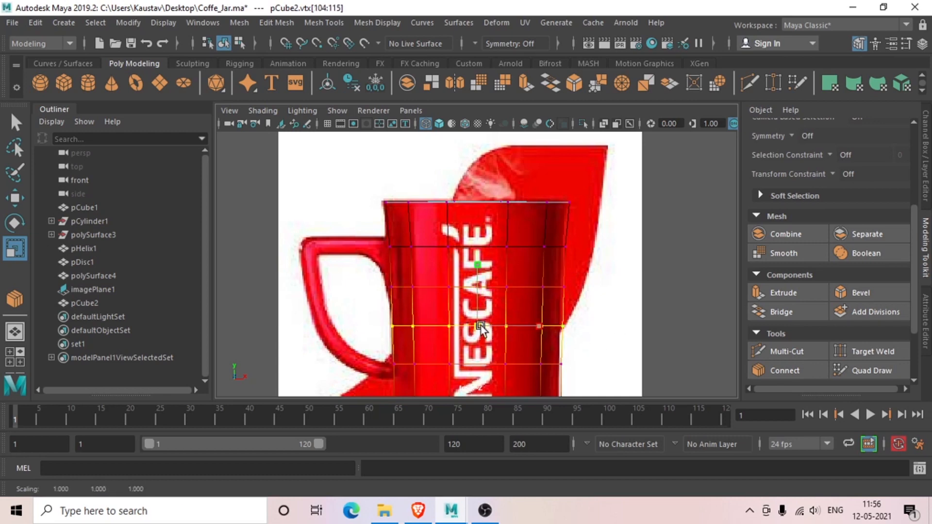
{"action": "left_click_drag", "start_coordinate": [481, 328], "coordinate": [480, 325]}
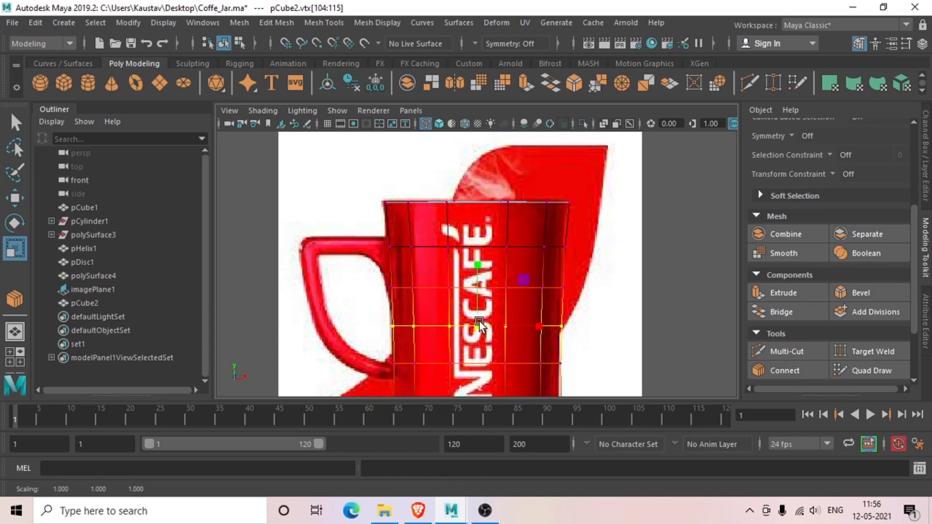
{"action": "middle_click_drag", "start_coordinate": [512, 305], "coordinate": [502, 199], "text": "alt"}
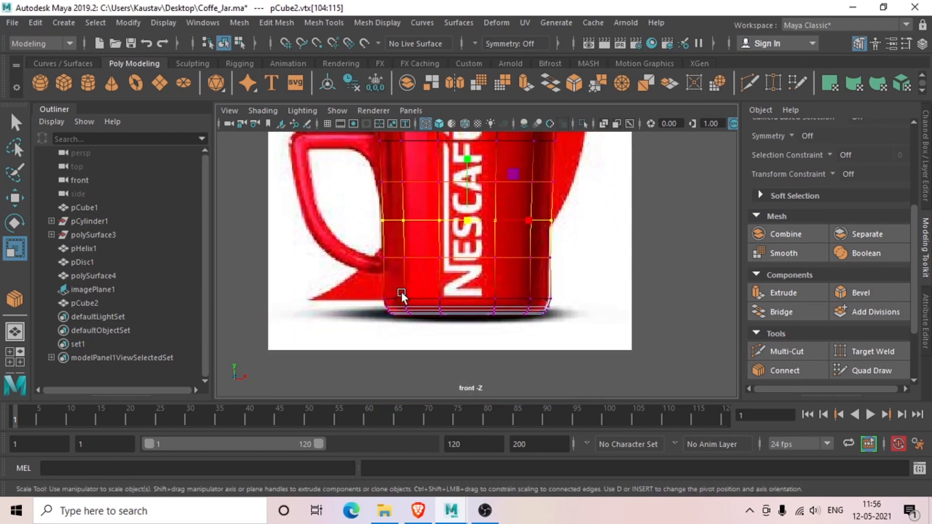
{"action": "middle_click_drag", "start_coordinate": [520, 236], "coordinate": [513, 324], "text": "alt"}
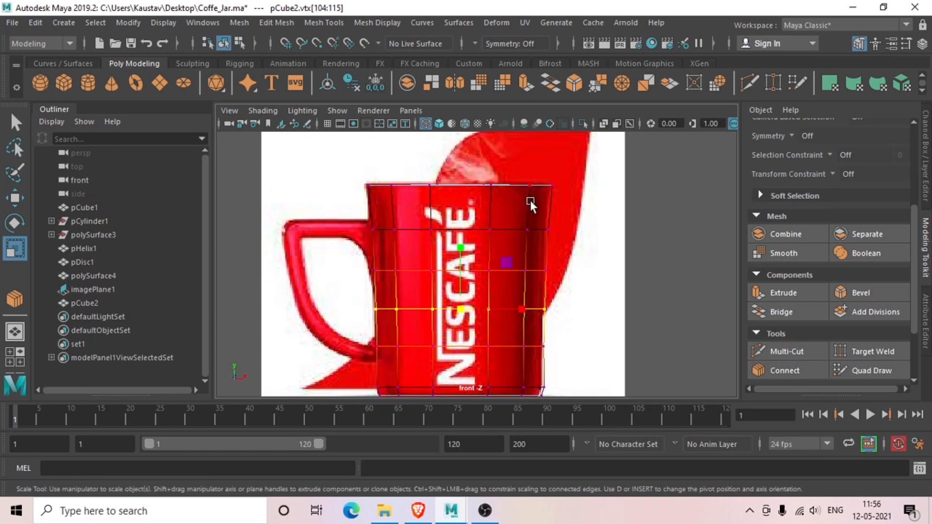
- Move the two vertex columns on the side opposite the handle slightly inward along X to match the mug's reference edge
{"action": "left_click_drag", "start_coordinate": [514, 177], "coordinate": [599, 442]}
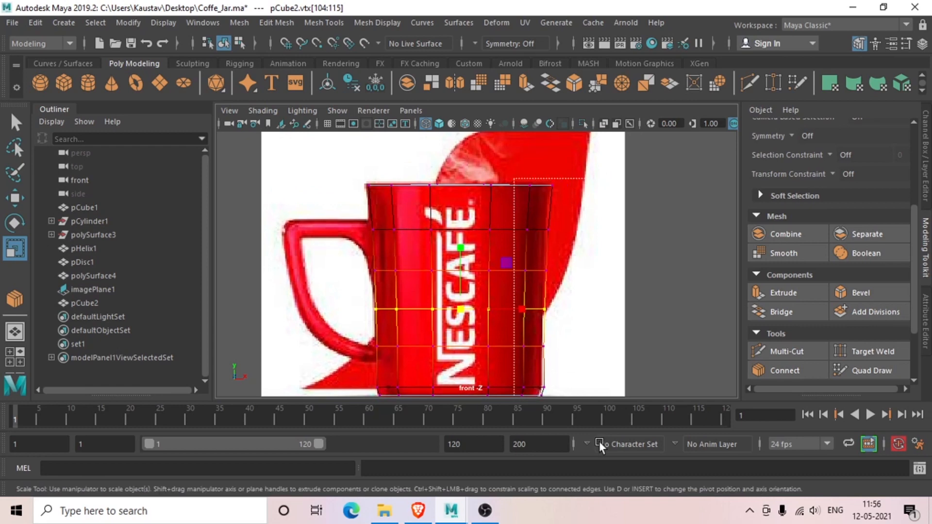
{"action": "middle_click_drag", "start_coordinate": [584, 323], "coordinate": [589, 287], "text": "alt"}
{"action": "key", "text": "w"}
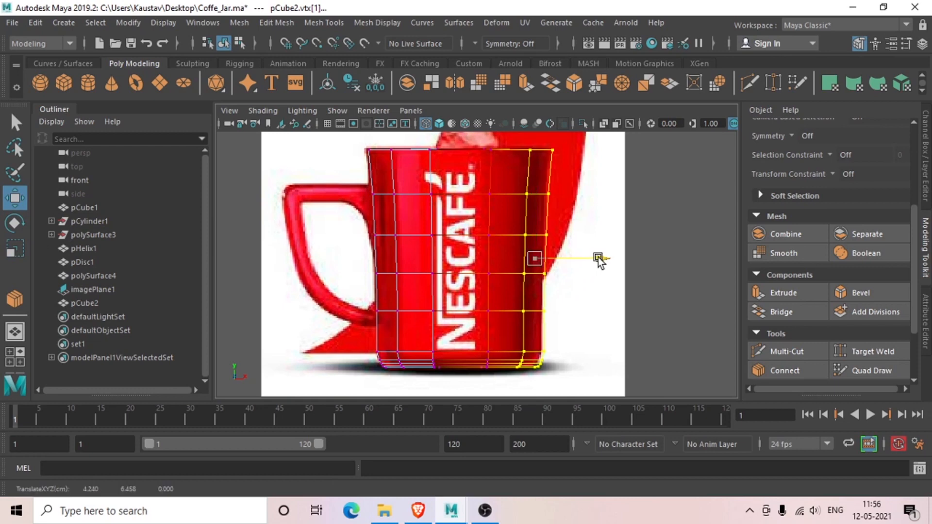
{"action": "left_click_drag", "start_coordinate": [599, 257], "coordinate": [596, 258]}
{"action": "middle_click_drag", "start_coordinate": [598, 258], "coordinate": [597, 287], "text": "alt"}
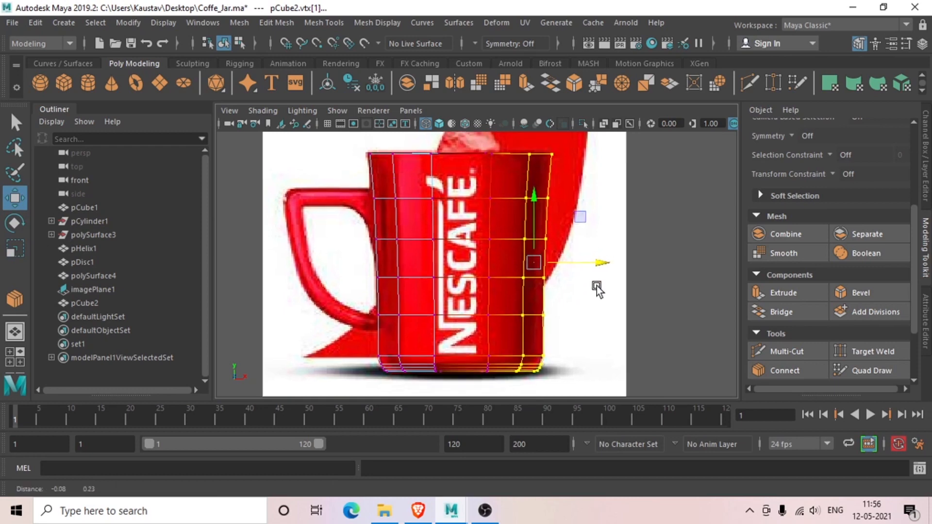
- Try Smooth on the whole mug mesh in the perspective view and undo it
{"action": "key", "text": "space"}
{"action": "key", "text": "space"}
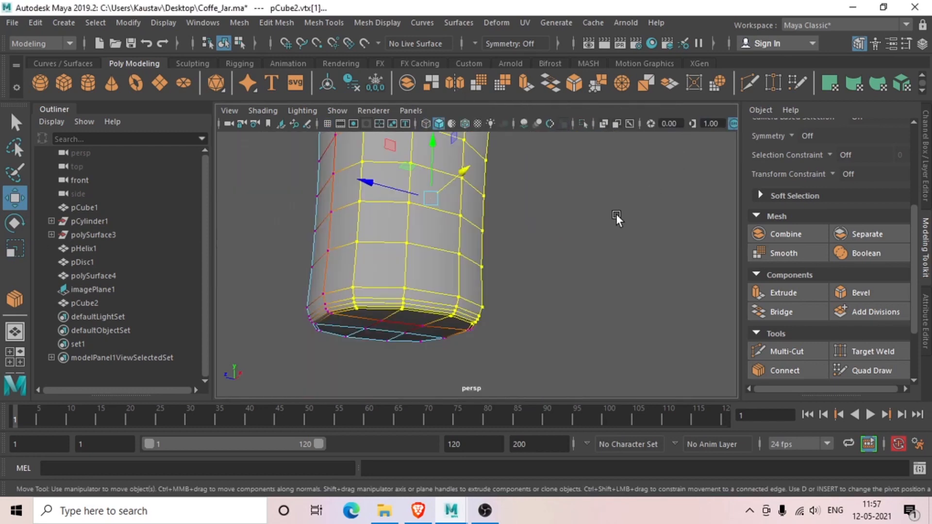
{"action": "left_click_drag", "start_coordinate": [616, 214], "coordinate": [596, 297], "text": "alt"}
{"action": "right_click_drag", "start_coordinate": [521, 255], "coordinate": [596, 118]}
{"action": "left_click", "coordinate": [631, 227]}
{"action": "left_click_drag", "start_coordinate": [563, 322], "coordinate": [601, 330], "text": "alt"}
{"action": "key", "text": "ctrl+z"}
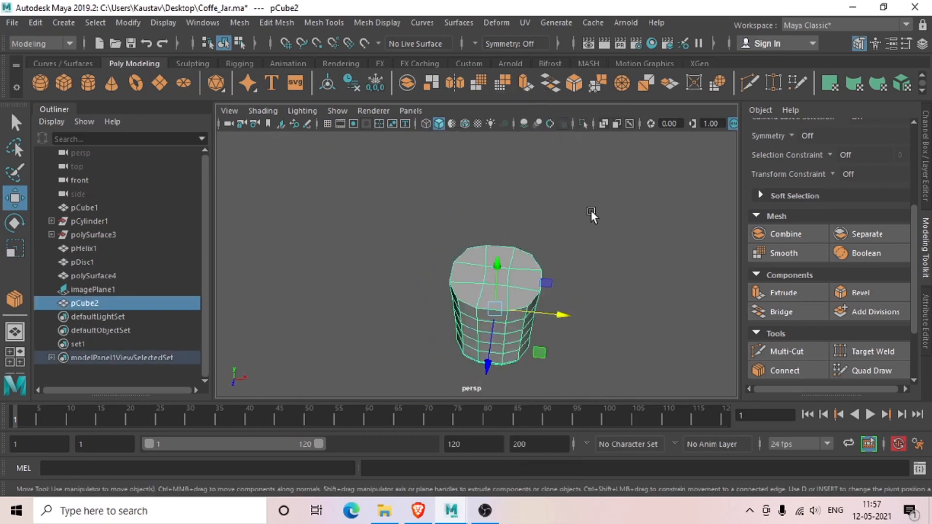
{"action": "left_click", "coordinate": [794, 255]}
{"action": "left_click_drag", "start_coordinate": [564, 331], "coordinate": [530, 319], "text": "alt"}
{"action": "scroll", "coordinate": [542, 304], "scroll_direction": "up", "scroll_amount": 3}
{"action": "key", "text": "ctrl+z"}
- Delete all the faces that cap the top of the mug to open it
{"action": "right_click", "coordinate": [552, 227]}
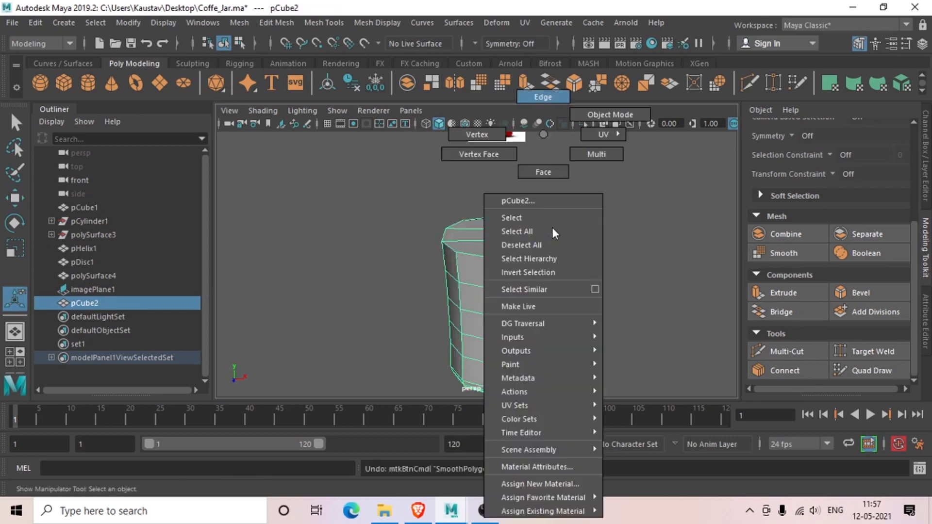
{"action": "left_click", "coordinate": [530, 175]}
{"action": "left_click", "coordinate": [501, 275]}
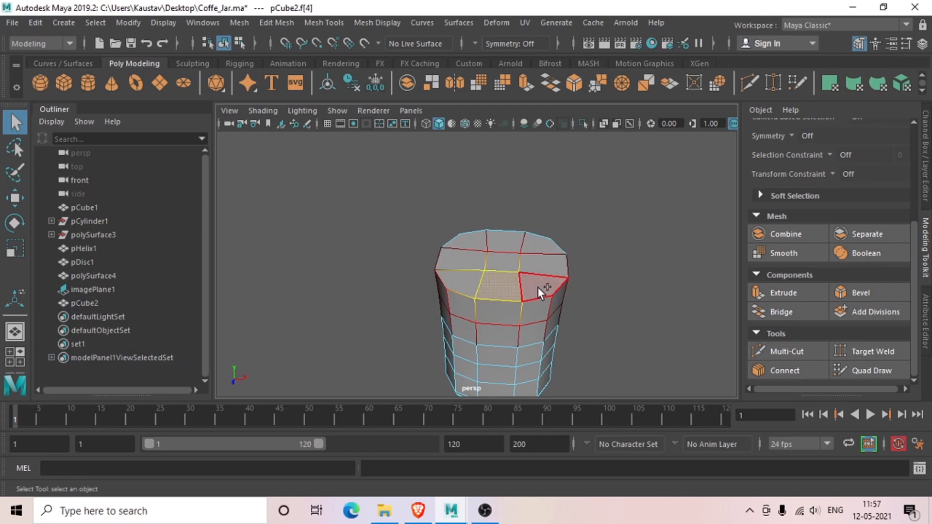
{"action": "left_click", "coordinate": [538, 287], "text": "ctrl+shift"}
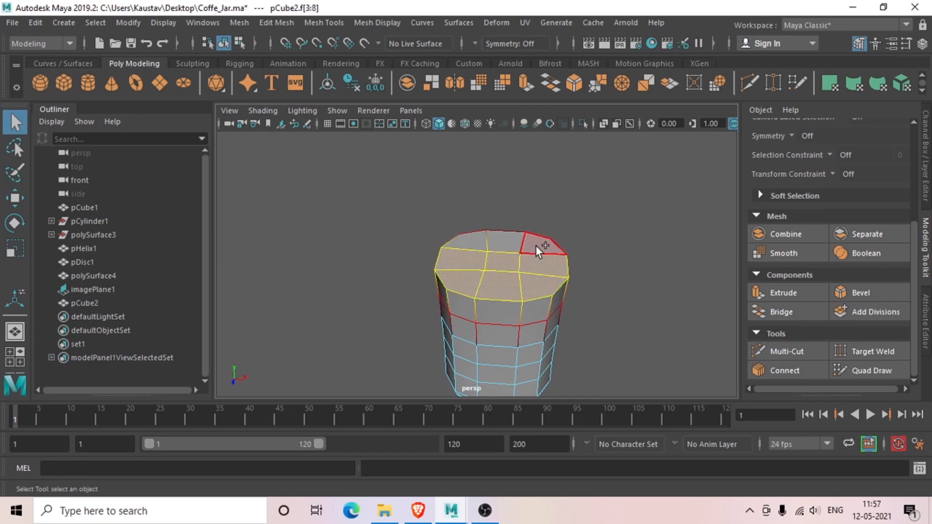
{"action": "left_click", "coordinate": [536, 247], "text": "shift"}
{"action": "left_click", "coordinate": [496, 240], "text": "shift"}
{"action": "left_click", "coordinate": [480, 240], "text": "shift"}
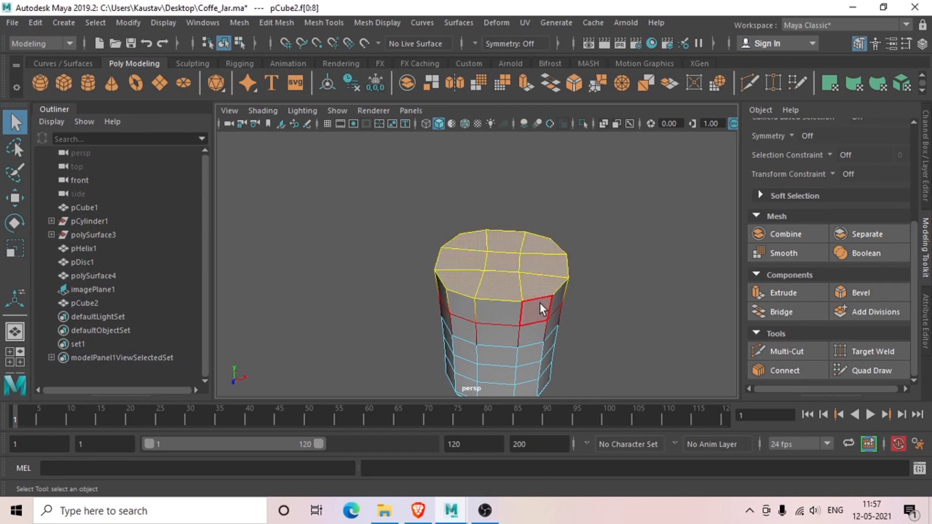
{"action": "key", "text": "Delete"}
- Extrude the whole mug mesh with a thickness of 0.2 to give it solid walls
{"action": "right_click_drag", "start_coordinate": [546, 342], "coordinate": [583, 117]}
{"action": "left_click_drag", "start_coordinate": [593, 368], "coordinate": [550, 334], "text": "alt"}
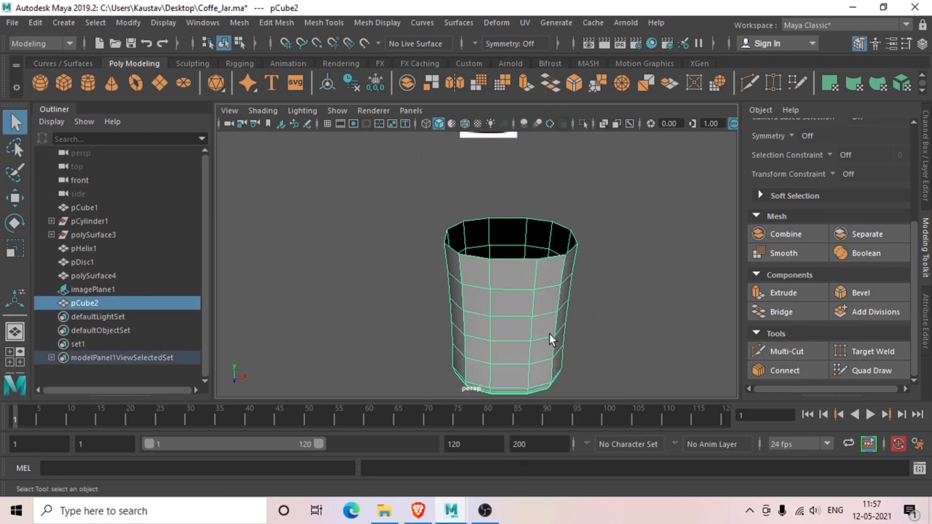
{"action": "key", "text": "ctrl+e"}
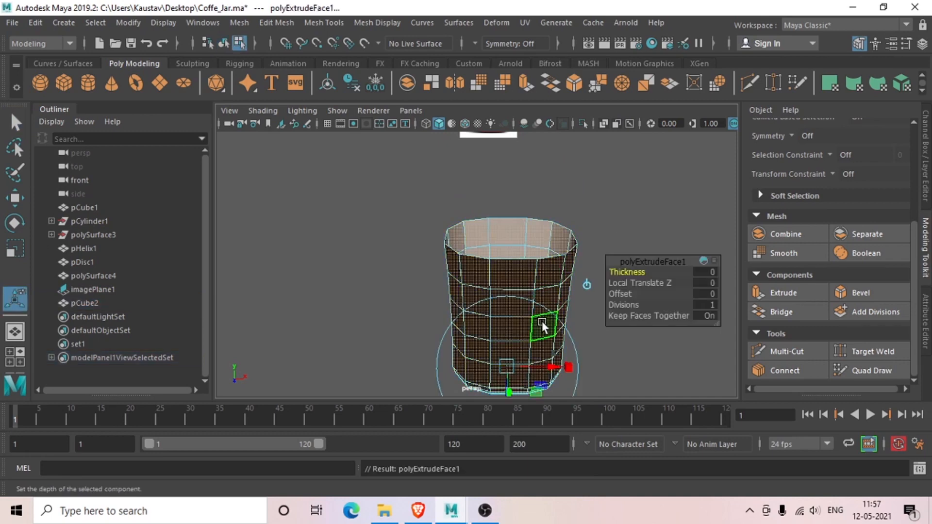
{"action": "left_click", "coordinate": [702, 272]}
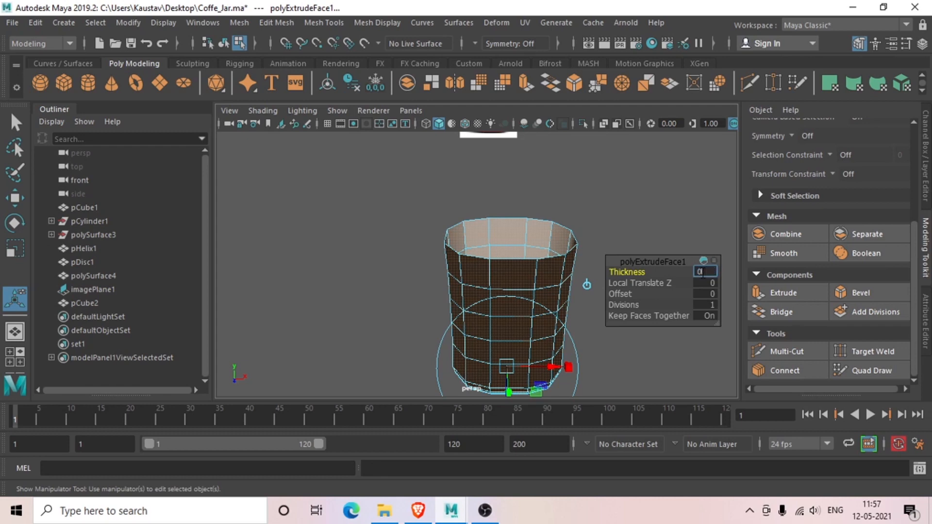
{"action": "type", "text": ".2"}
{"action": "key", "text": "Return"}
{"action": "left_click_drag", "start_coordinate": [454, 290], "coordinate": [461, 305], "text": "alt"}
{"action": "middle_click_drag", "start_coordinate": [461, 305], "coordinate": [447, 254], "text": "alt"}
{"action": "scroll", "coordinate": [456, 256], "scroll_direction": "up", "scroll_amount": 4}
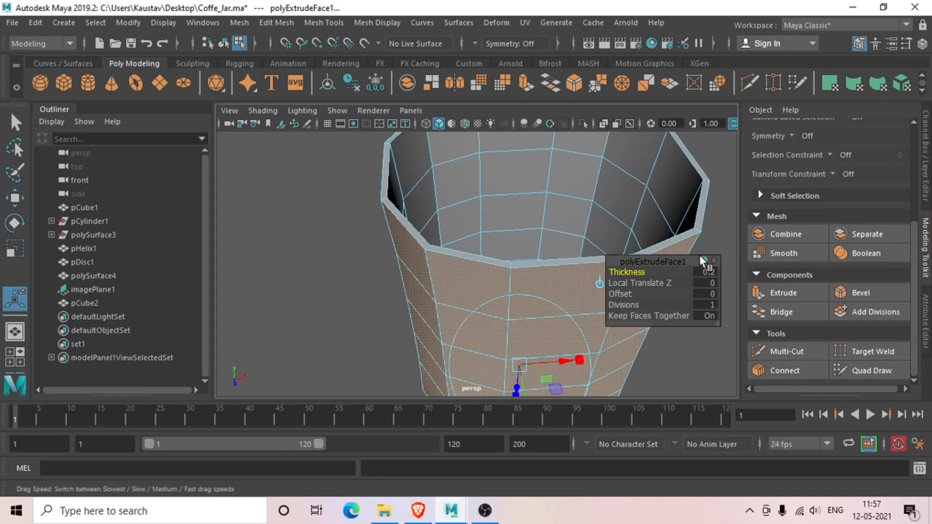
- Set the wall extrusion's thickness to 0.3 and compare the mug with the reference in the front view
{"action": "left_click", "coordinate": [703, 272]}
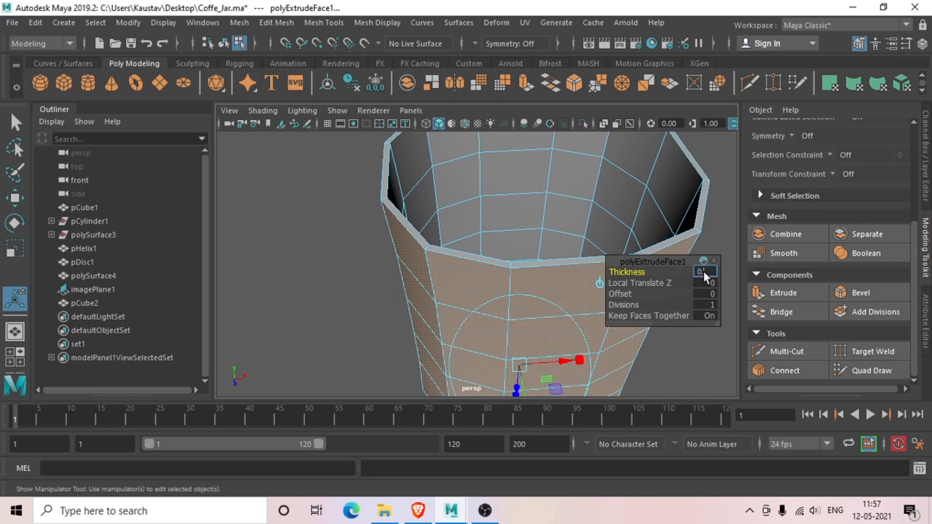
{"action": "type", "text": "0.3"}
{"action": "key", "text": "Return"}
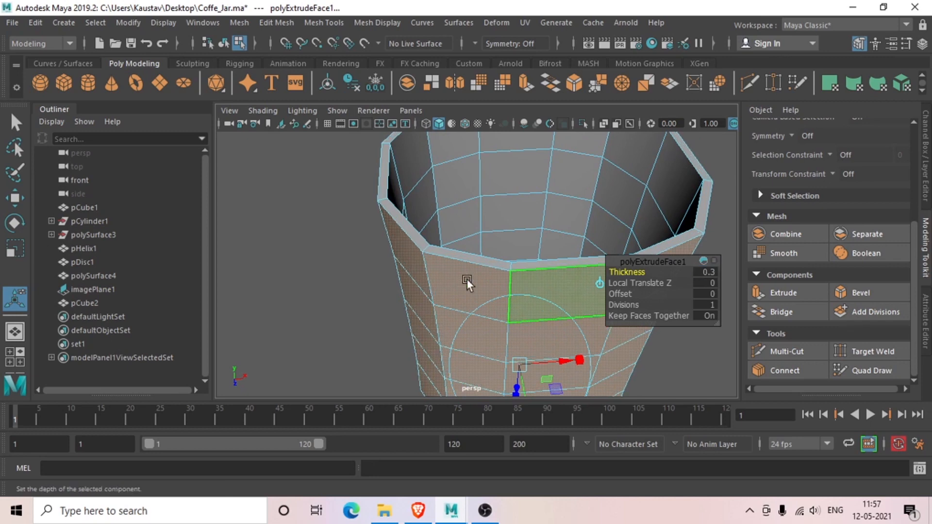
{"action": "left_click_drag", "start_coordinate": [467, 281], "coordinate": [416, 260], "text": "alt"}
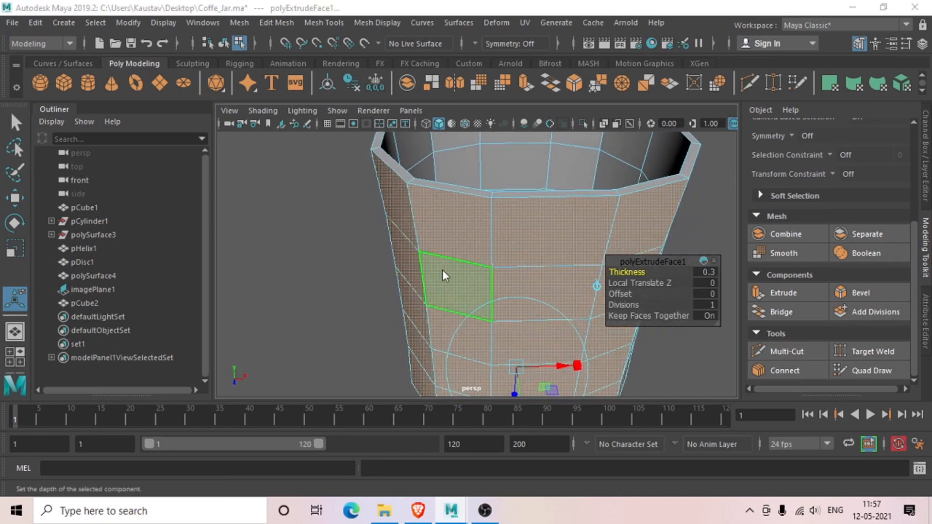
{"action": "key", "text": "space"}
{"action": "key", "text": "space"}
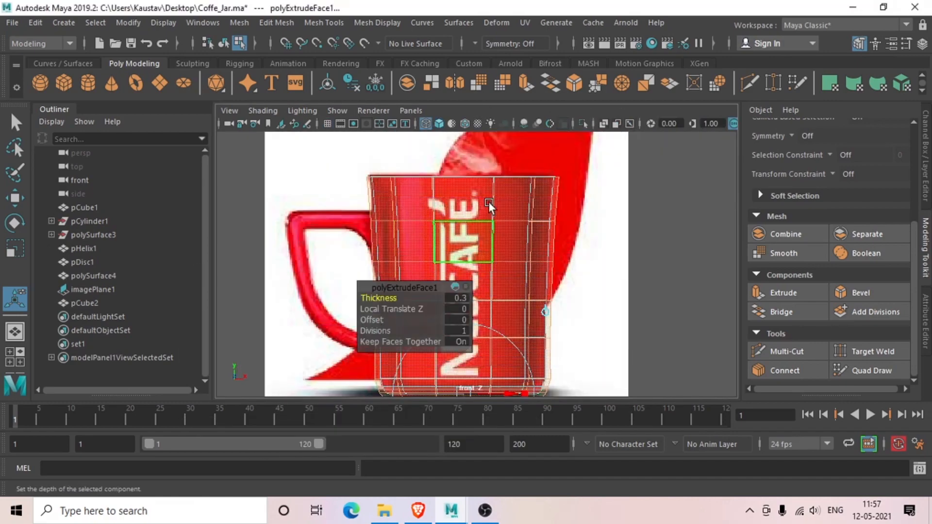
{"action": "key", "text": "space"}
{"action": "key", "text": "space"}
{"action": "scroll", "coordinate": [533, 246], "scroll_direction": "down", "scroll_amount": 3}
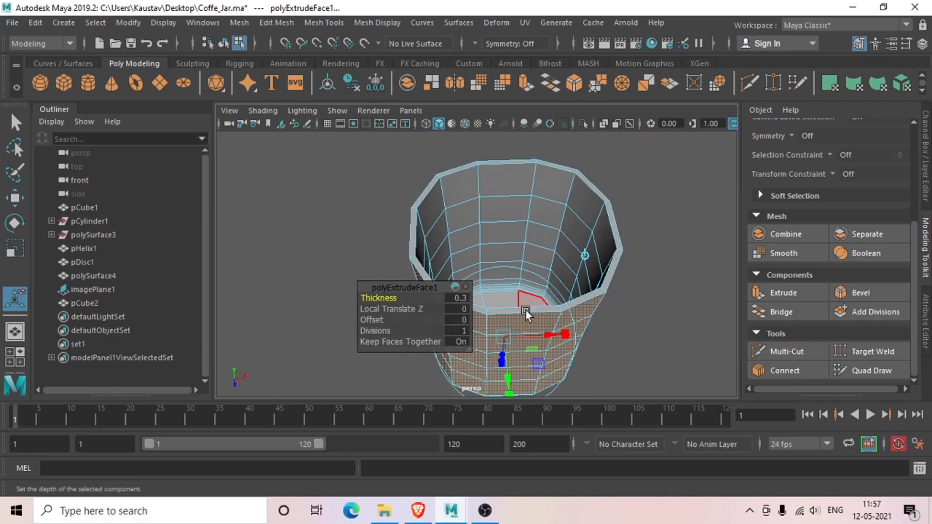
- Set the mug wall extrusion's thickness to 0.5
{"action": "left_click", "coordinate": [453, 298]}
{"action": "type", "text": "0"}
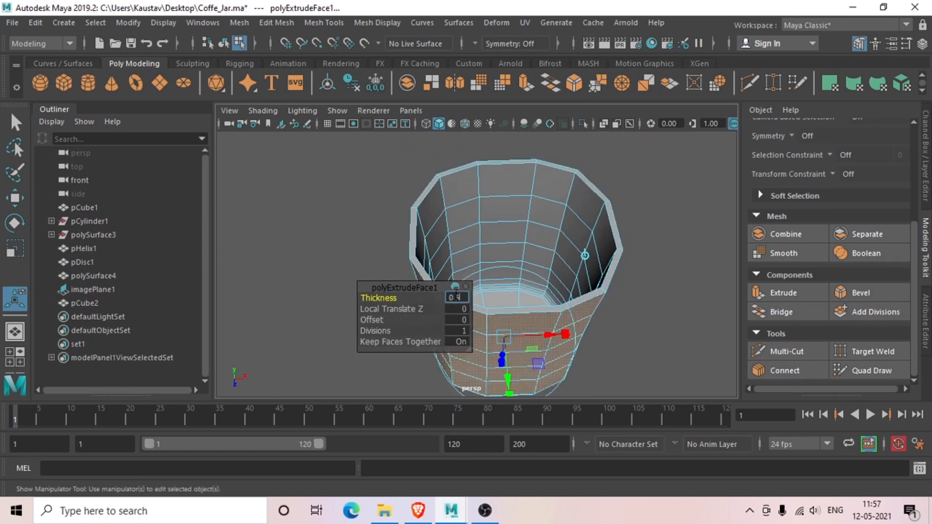
{"action": "key", "text": "Return"}
{"action": "left_click_drag", "start_coordinate": [456, 293], "coordinate": [508, 291], "text": "alt"}
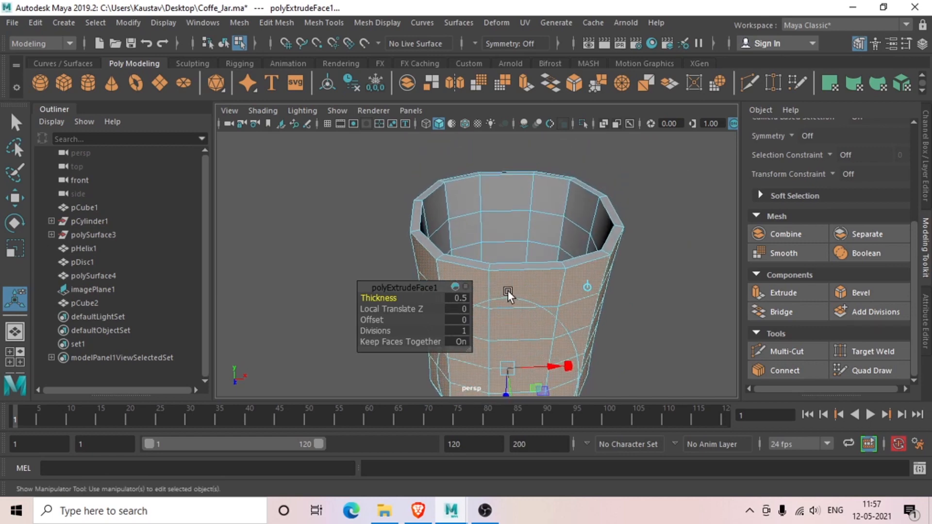
- Bevel the edge loops around the mug's rim with 2 segments and return to object mode
{"action": "right_click_drag", "start_coordinate": [440, 134], "coordinate": [440, 97]}
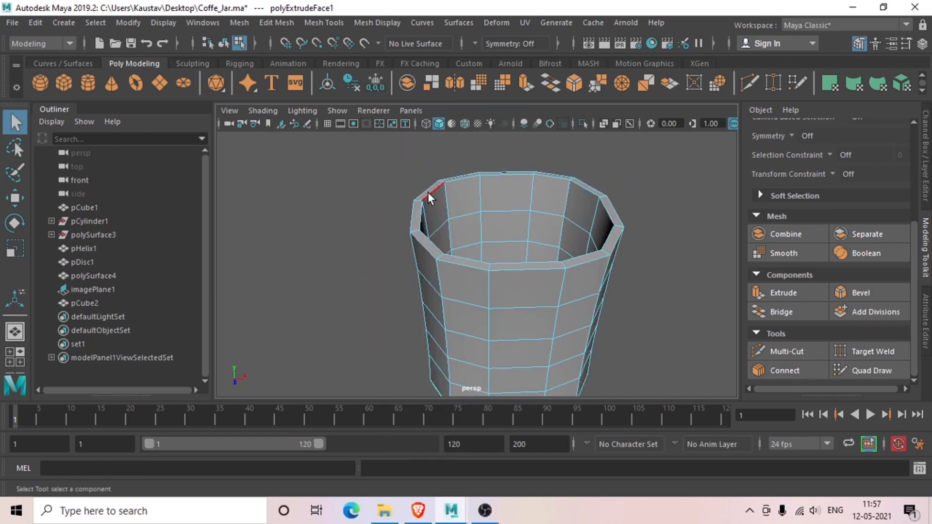
{"action": "double_click", "coordinate": [427, 192]}
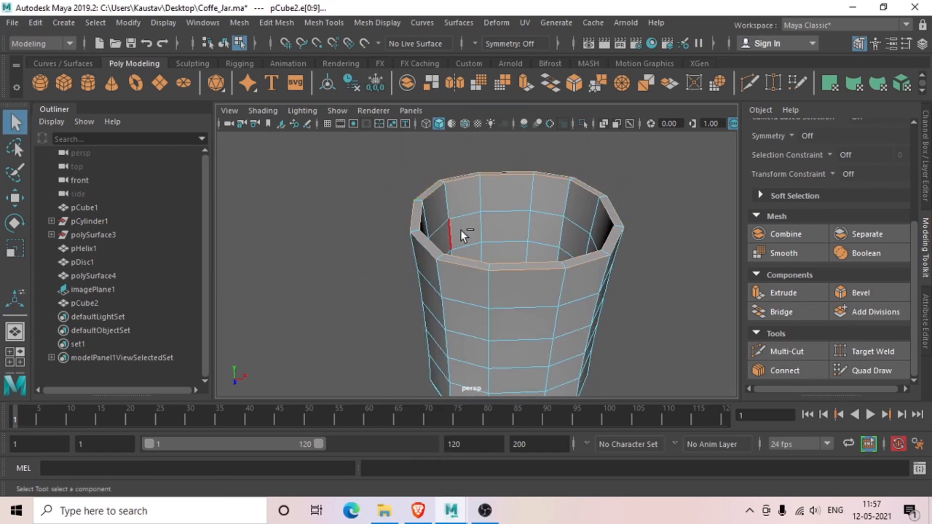
{"action": "key", "text": "ctrl+b"}
{"action": "scroll", "coordinate": [539, 296], "scroll_direction": "up", "scroll_amount": 5}
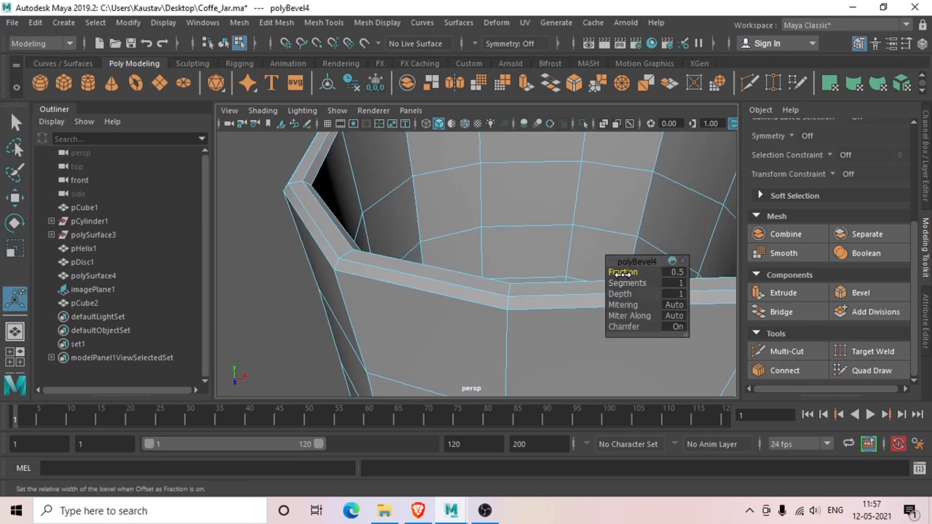
{"action": "left_click_drag", "start_coordinate": [624, 284], "coordinate": [631, 284]}
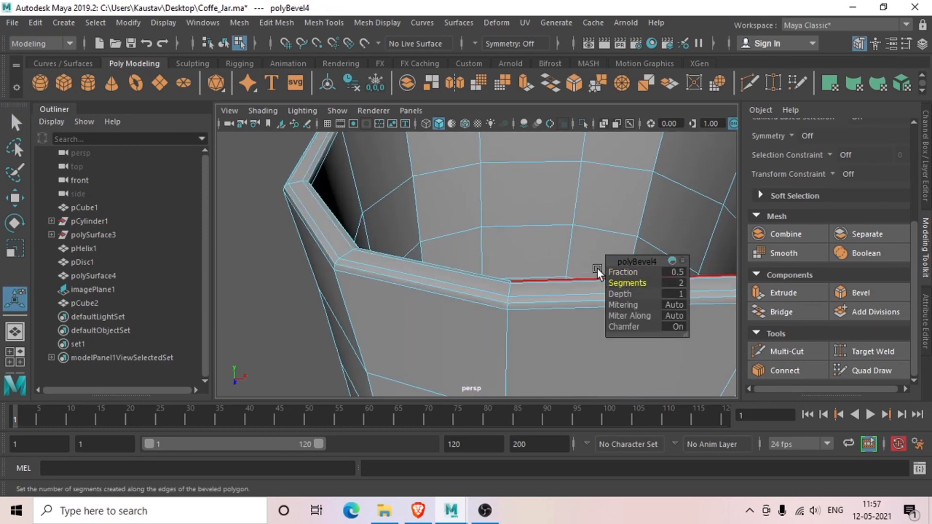
{"action": "scroll", "coordinate": [450, 261], "scroll_direction": "down", "scroll_amount": 5}
{"action": "right_click_drag", "start_coordinate": [470, 134], "coordinate": [520, 114]}
{"action": "left_click", "coordinate": [583, 168]}
- Scale the mug down uniformly and stretch it vertically to fit the reference image in the front view
{"action": "left_click_drag", "start_coordinate": [578, 203], "coordinate": [537, 213], "text": "alt"}
{"action": "left_click", "coordinate": [537, 214]}
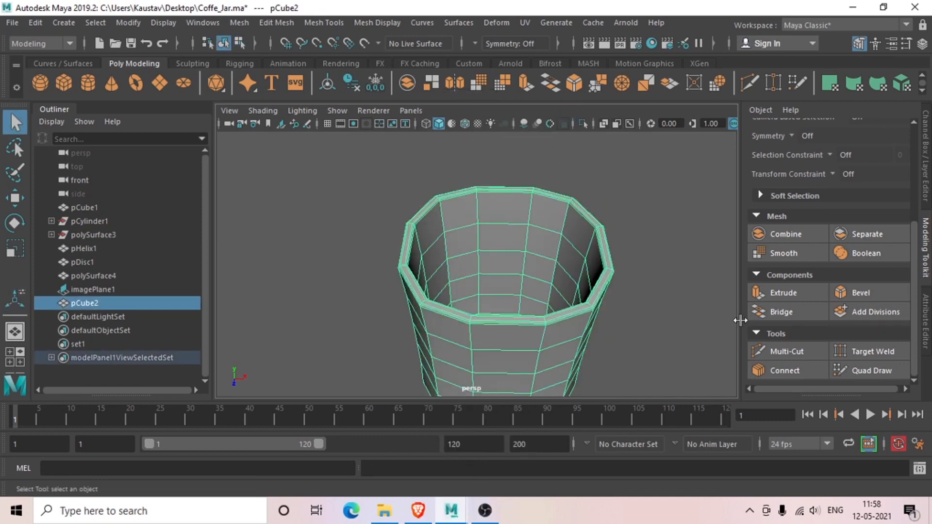
{"action": "key", "text": "space"}
{"action": "key", "text": "space"}
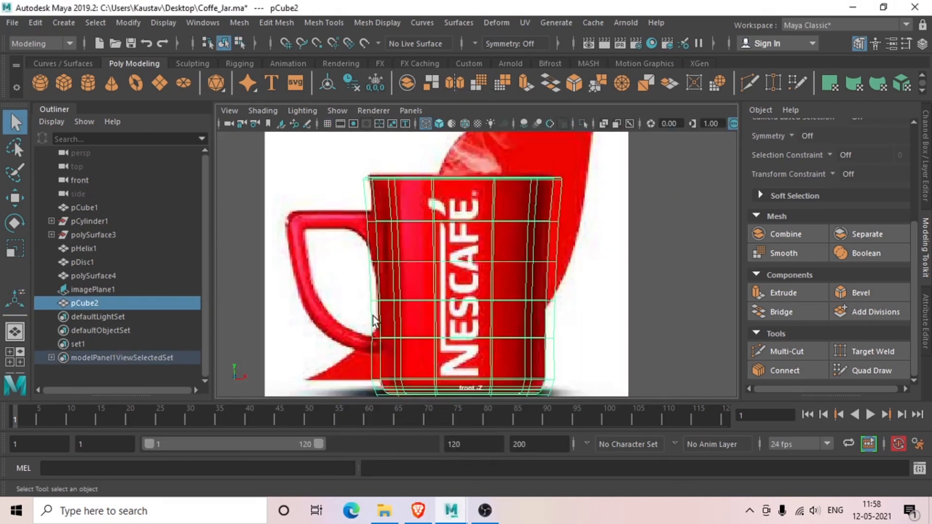
{"action": "key", "text": "r"}
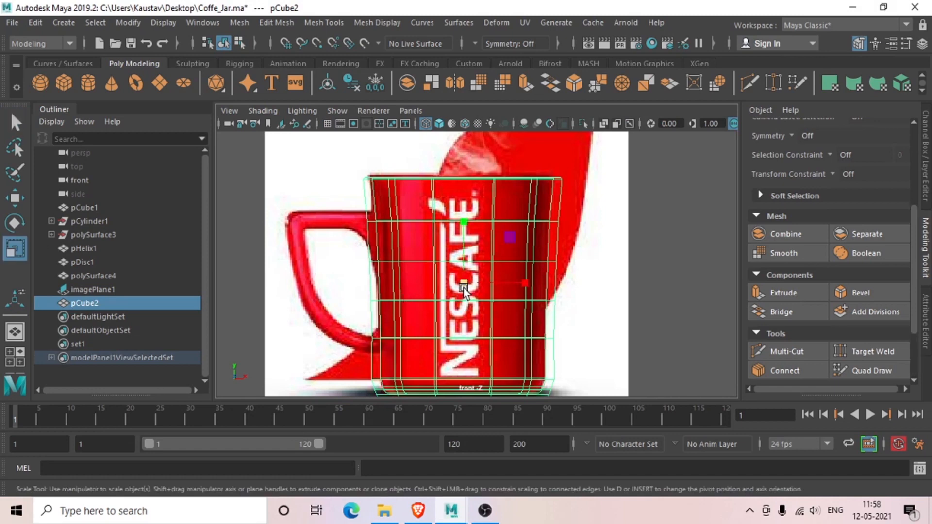
{"action": "left_click_drag", "start_coordinate": [464, 284], "coordinate": [446, 283]}
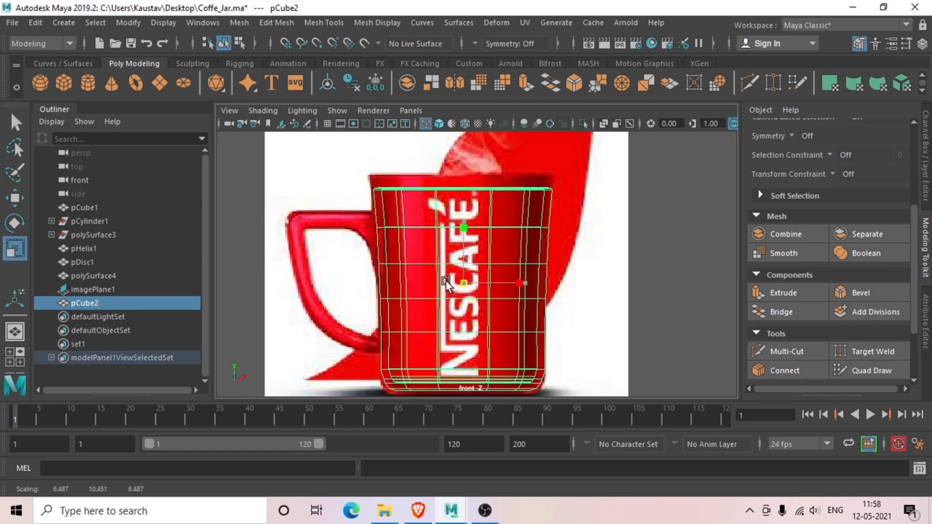
{"action": "left_click_drag", "start_coordinate": [464, 227], "coordinate": [465, 217]}
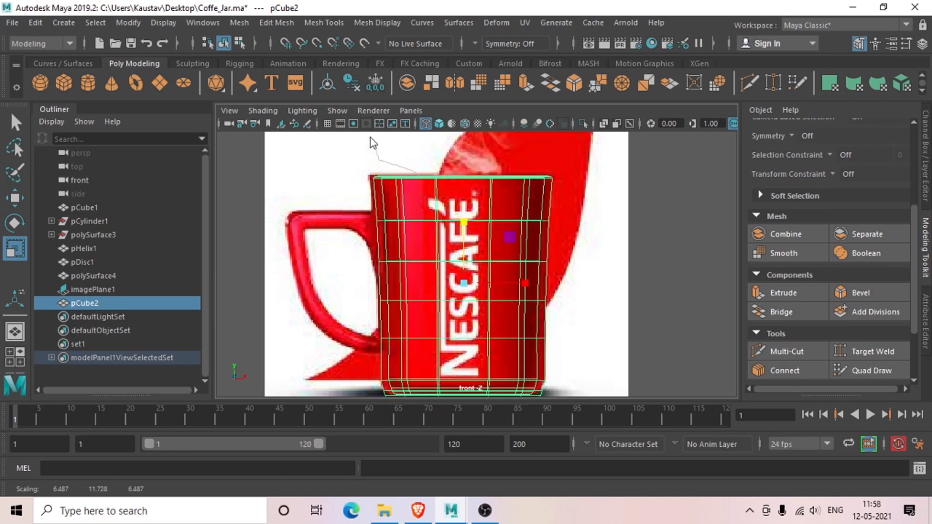
- Scale the mug's rim vertices with a reduced soft-selection falloff to match the reference image in the front view
{"action": "right_click_drag", "start_coordinate": [374, 153], "coordinate": [368, 167]}
{"action": "left_click_drag", "start_coordinate": [368, 166], "coordinate": [611, 217]}
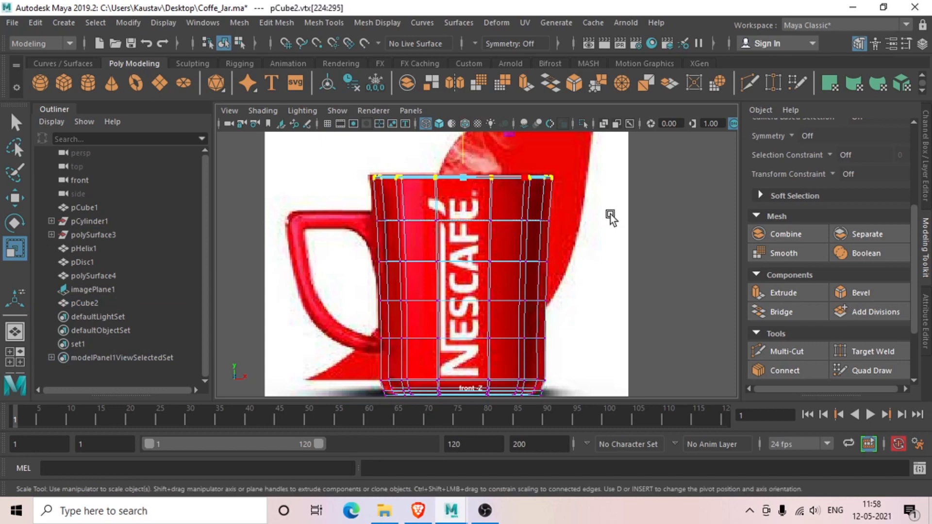
{"action": "key", "text": "b"}
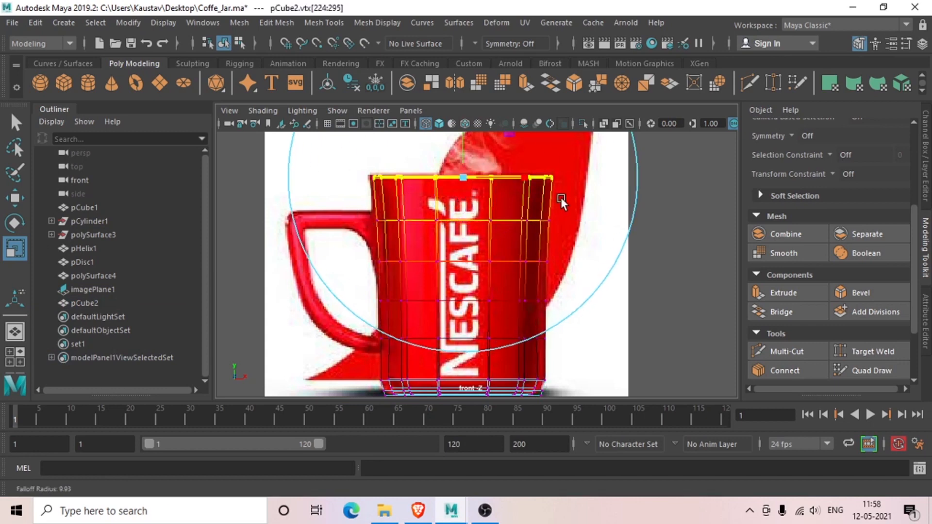
{"action": "left_click_drag", "start_coordinate": [561, 197], "coordinate": [552, 196]}
{"action": "left_click_drag", "start_coordinate": [465, 177], "coordinate": [467, 179]}
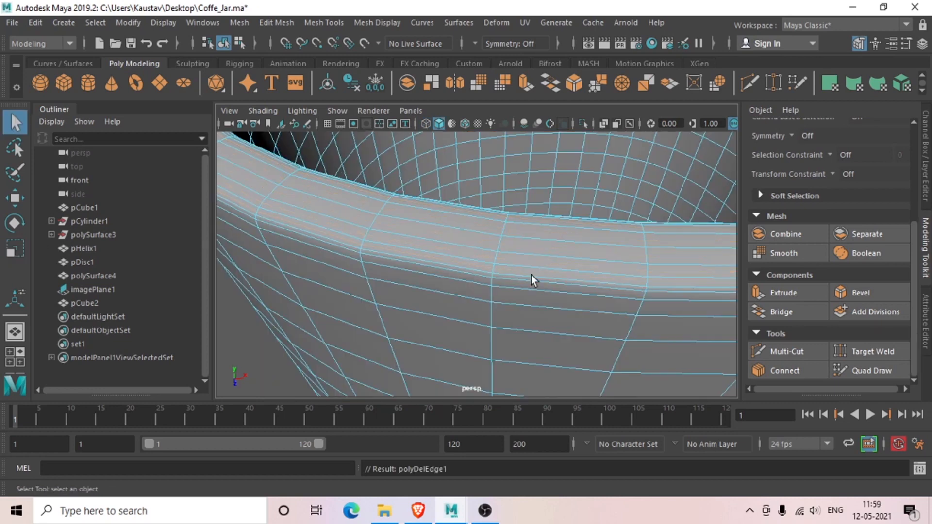
- Delete every second horizontal edge loop on the mug's outer wall, from just below the rim down to the rounded base
{"action": "double_click", "coordinate": [531, 292]}
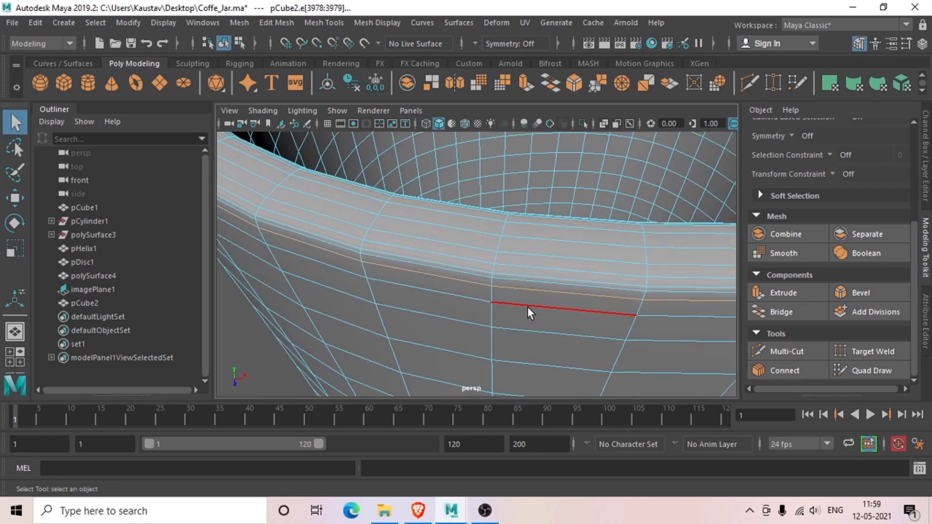
{"action": "double_click", "coordinate": [528, 308]}
{"action": "scroll", "coordinate": [535, 349], "scroll_direction": "down", "scroll_amount": 6}
{"action": "left_click_drag", "start_coordinate": [535, 347], "coordinate": [539, 290], "text": "alt"}
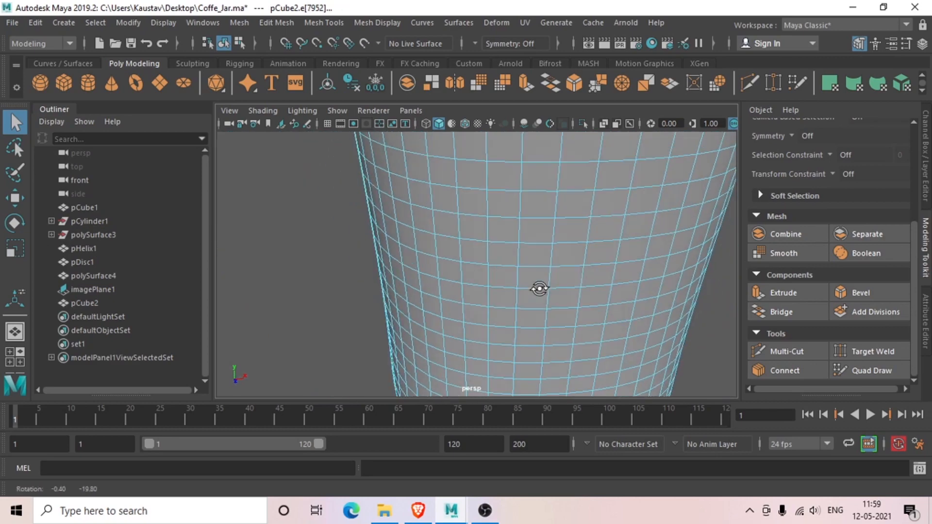
{"action": "middle_click_drag", "start_coordinate": [539, 289], "coordinate": [543, 346], "text": "alt"}
{"action": "scroll", "coordinate": [539, 327], "scroll_direction": "down", "scroll_amount": 5}
{"action": "scroll", "coordinate": [548, 293], "scroll_direction": "up", "scroll_amount": 5}
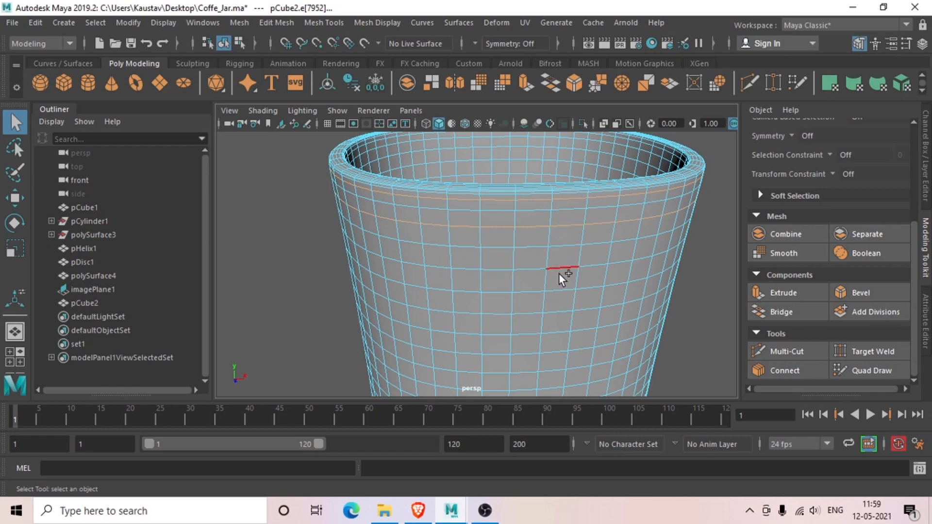
{"action": "double_click", "coordinate": [559, 305], "text": "shift"}
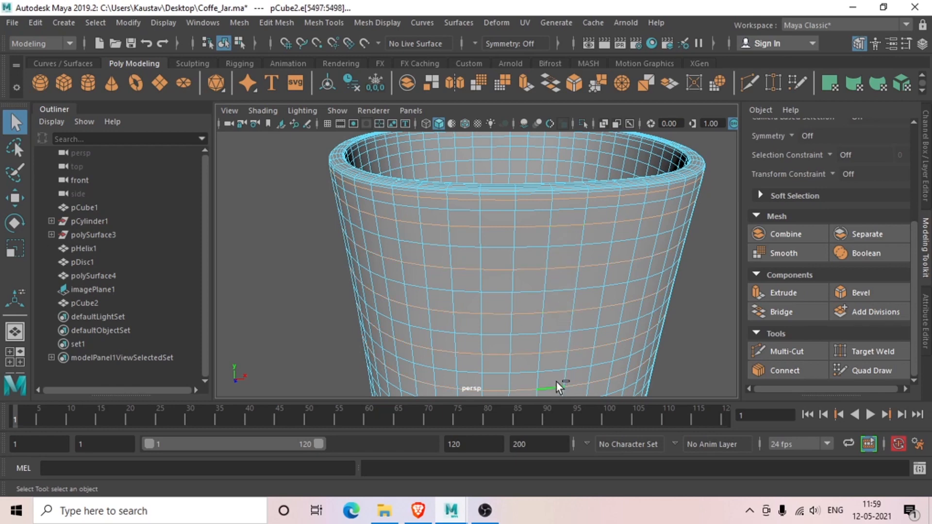
{"action": "middle_click_drag", "start_coordinate": [556, 382], "coordinate": [564, 250], "text": "alt"}
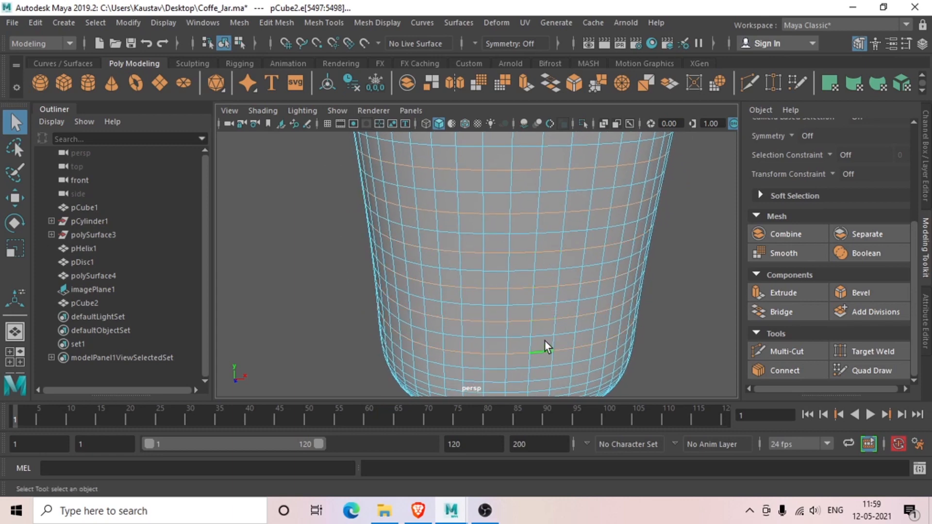
{"action": "middle_click_drag", "start_coordinate": [545, 343], "coordinate": [537, 246], "text": "alt"}
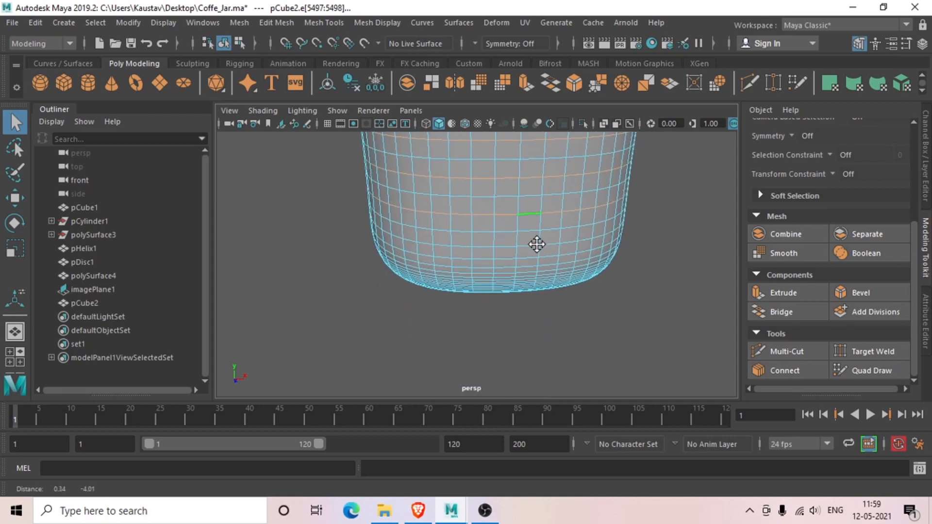
{"action": "double_click", "coordinate": [523, 267], "text": "shift"}
{"action": "left_click_drag", "start_coordinate": [528, 280], "coordinate": [529, 245], "text": "alt"}
{"action": "middle_click_drag", "start_coordinate": [529, 245], "coordinate": [533, 271], "text": "alt"}
{"action": "right_click_drag", "start_coordinate": [532, 272], "coordinate": [567, 299], "text": "alt"}
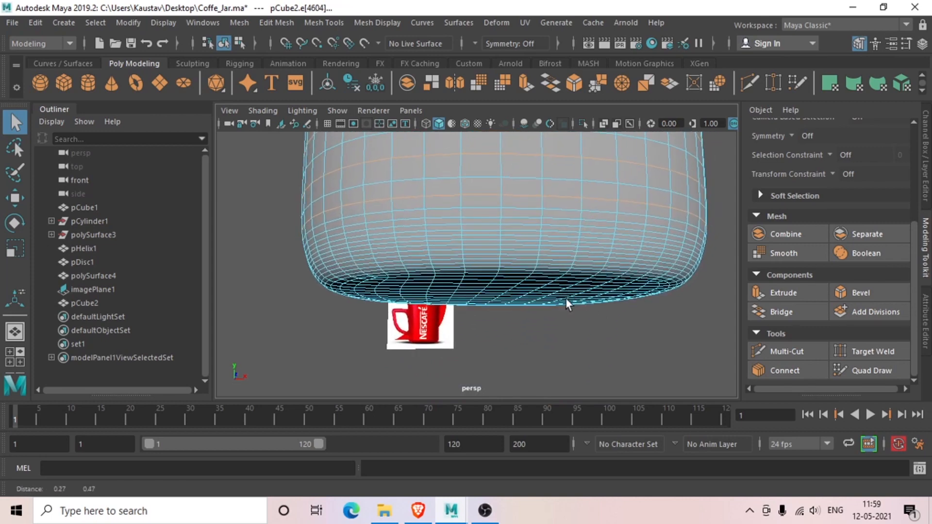
{"action": "left_click", "coordinate": [565, 220], "text": "shift"}
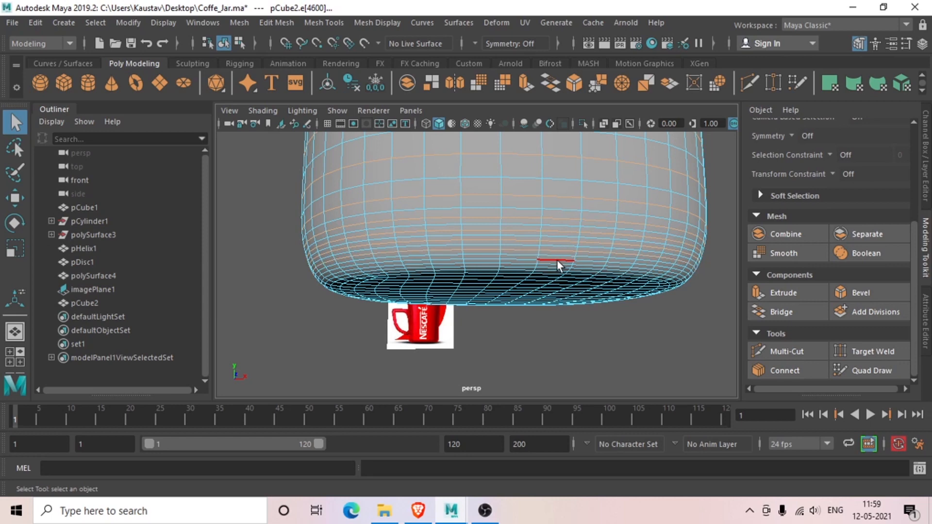
{"action": "right_click_drag", "start_coordinate": [557, 261], "coordinate": [606, 268], "text": "alt"}
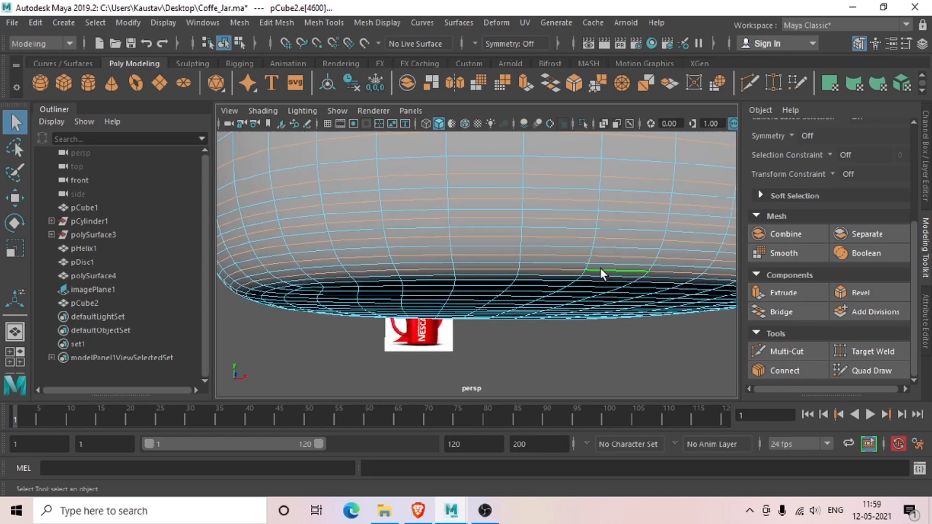
{"action": "key", "text": "Delete"}
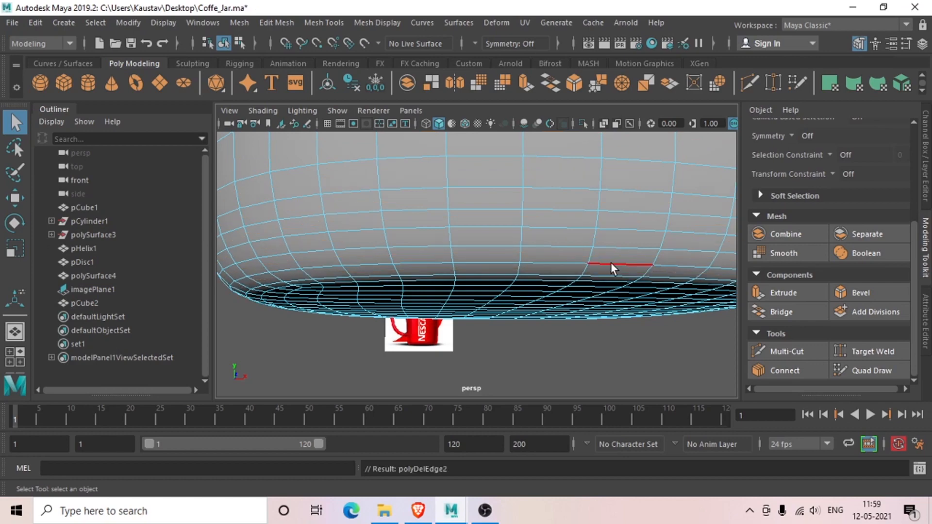
- Examine the thinned edge loops around the mug's base and outer wall from several angles
{"action": "left_click_drag", "start_coordinate": [611, 263], "coordinate": [608, 227], "text": "alt"}
{"action": "right_click_drag", "start_coordinate": [608, 227], "coordinate": [587, 227], "text": "alt"}
{"action": "middle_click_drag", "start_coordinate": [586, 227], "coordinate": [565, 256], "text": "alt"}
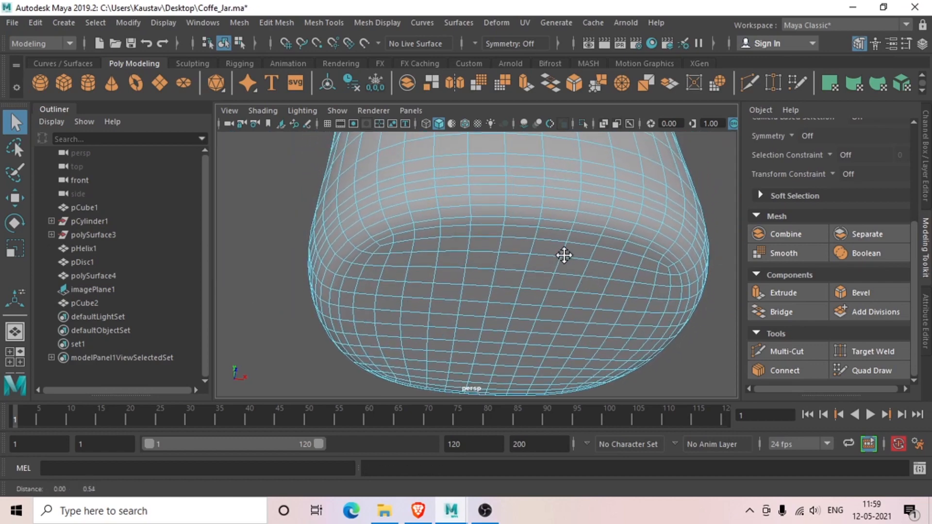
{"action": "scroll", "coordinate": [549, 240], "scroll_direction": "down", "scroll_amount": 5}
{"action": "left_click_drag", "start_coordinate": [549, 241], "coordinate": [546, 275], "text": "alt"}
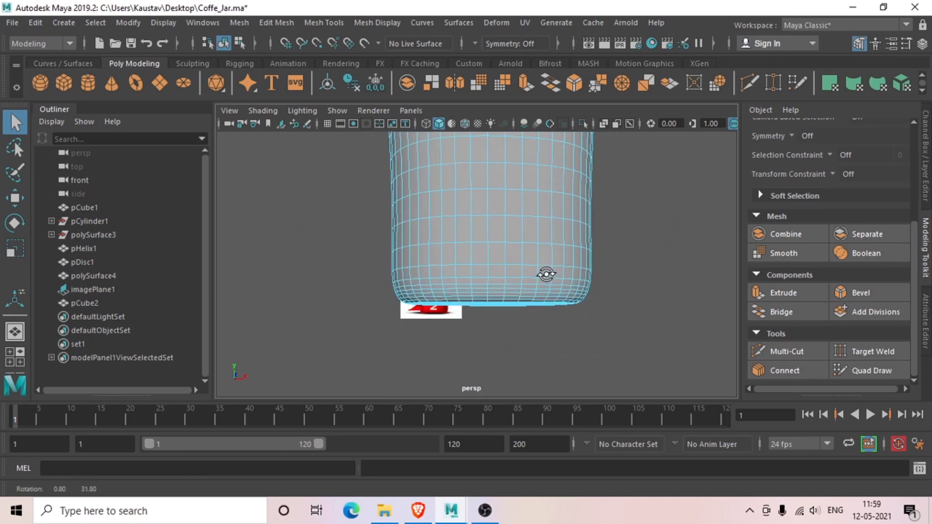
{"action": "middle_click_drag", "start_coordinate": [545, 275], "coordinate": [546, 285], "text": "alt"}
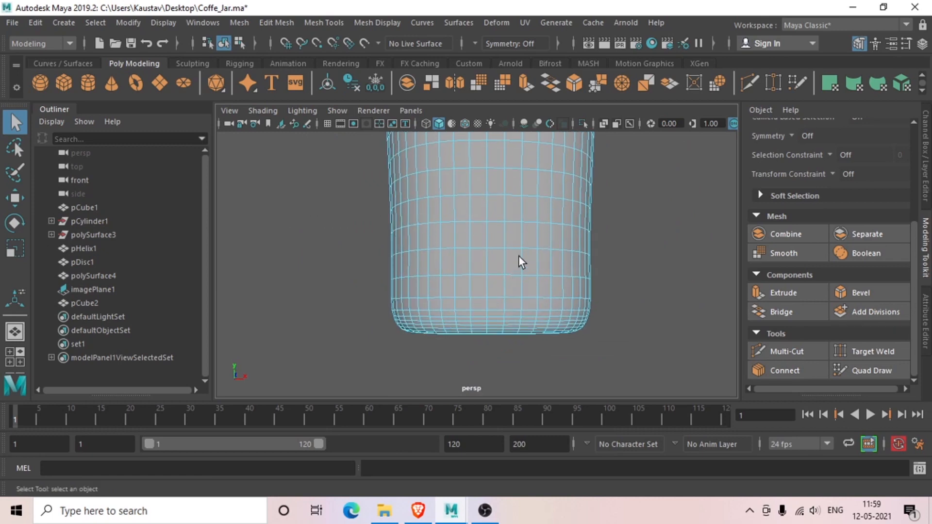
{"action": "scroll", "coordinate": [519, 257], "scroll_direction": "down", "scroll_amount": 5}
{"action": "middle_click_drag", "start_coordinate": [519, 257], "coordinate": [511, 322], "text": "alt"}
{"action": "left_click_drag", "start_coordinate": [511, 323], "coordinate": [508, 342], "text": "alt"}
- Delete alternate edge loops running around the top surface of the mug's rim
{"action": "right_click", "coordinate": [519, 241]}
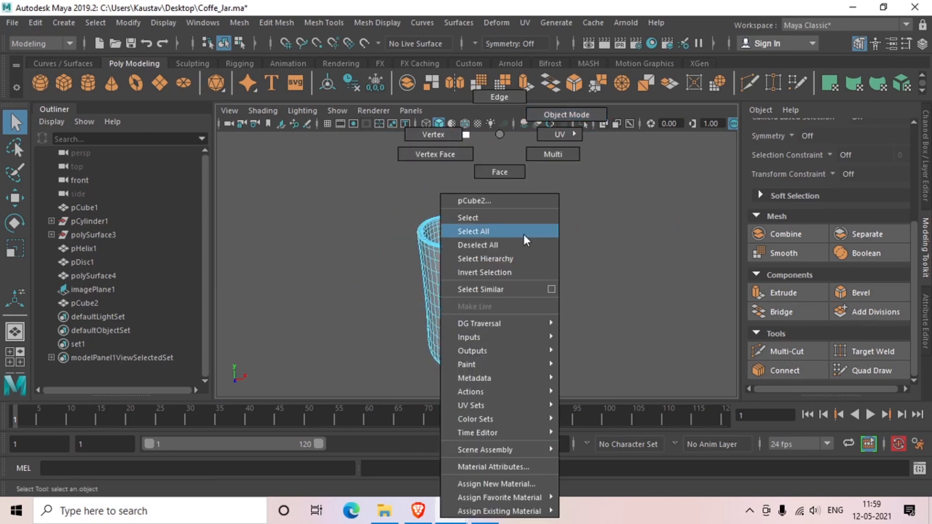
{"action": "right_click_drag", "start_coordinate": [524, 234], "coordinate": [494, 133]}
{"action": "left_click_drag", "start_coordinate": [496, 238], "coordinate": [496, 284], "text": "alt"}
{"action": "scroll", "coordinate": [495, 250], "scroll_direction": "up", "scroll_amount": 3}
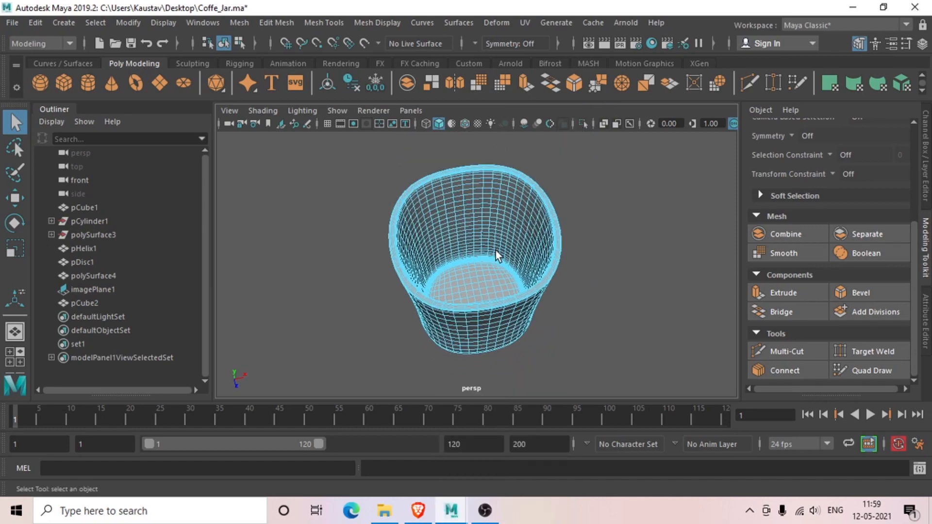
{"action": "scroll", "coordinate": [495, 249], "scroll_direction": "up", "scroll_amount": 10}
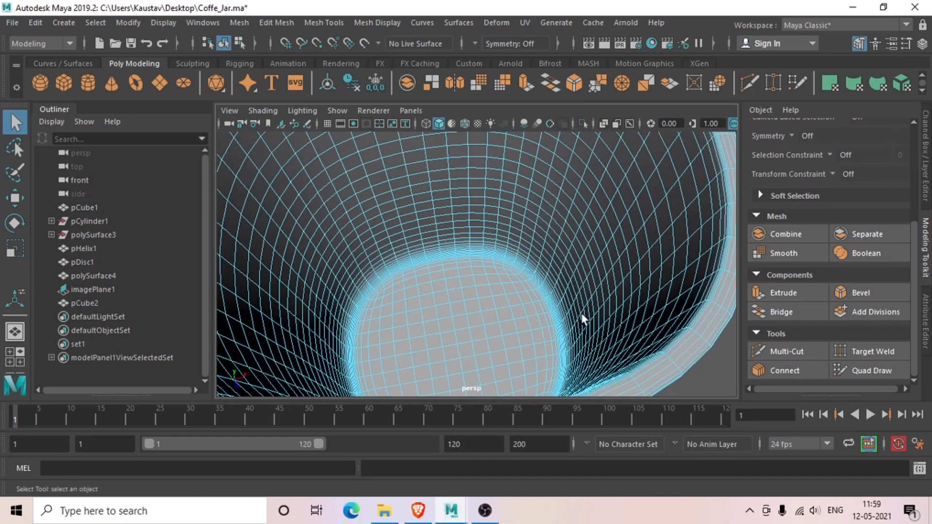
{"action": "left_click_drag", "start_coordinate": [581, 313], "coordinate": [622, 330], "text": "alt"}
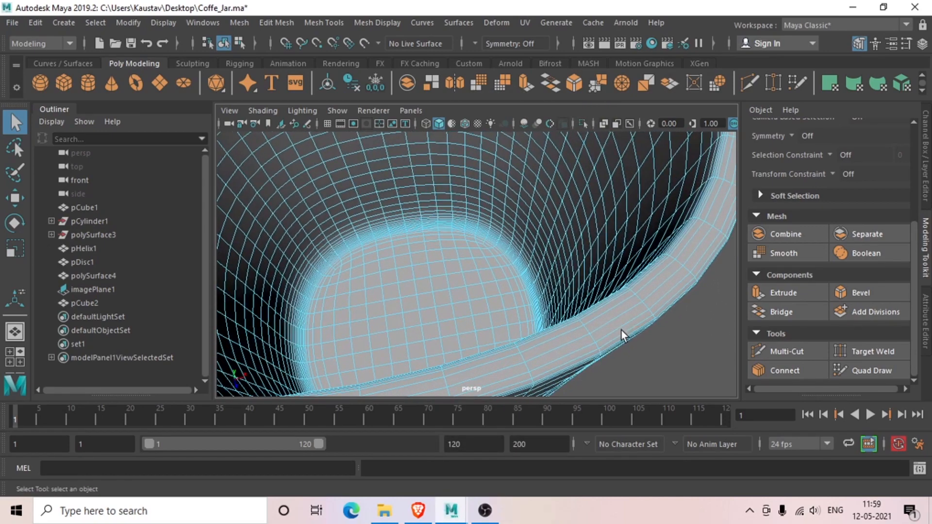
{"action": "left_click", "coordinate": [617, 333]}
{"action": "left_click", "coordinate": [609, 321]}
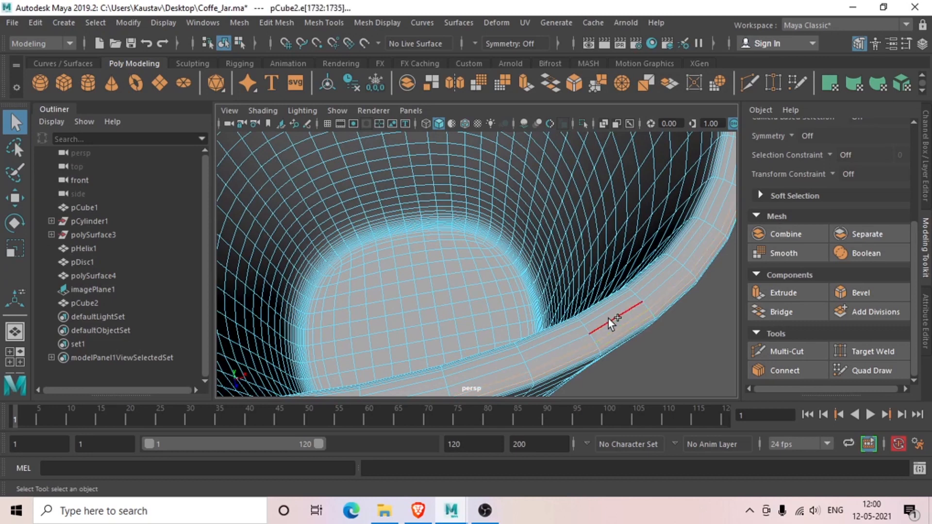
{"action": "left_click", "coordinate": [604, 310]}
{"action": "key", "text": "ctrl+Delete"}
{"action": "left_click", "coordinate": [622, 313]}
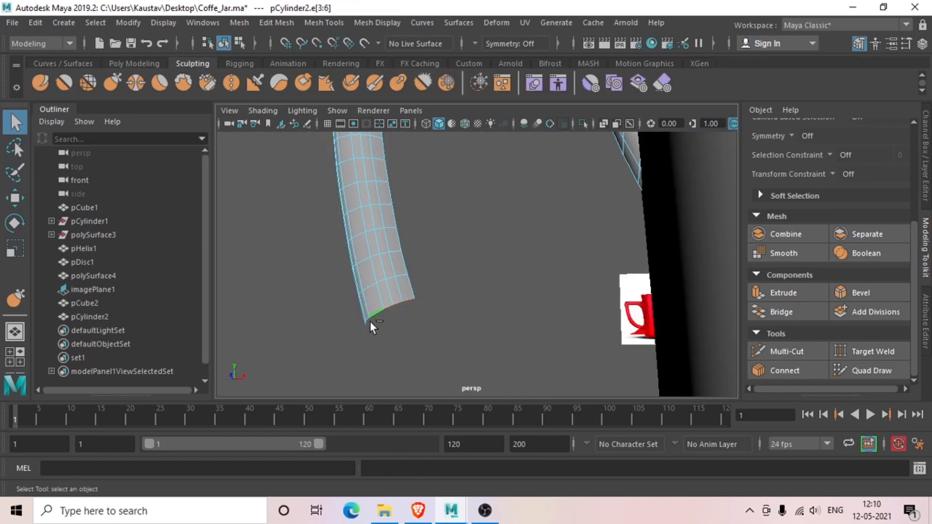
- Select the border edges at the handle's open lower end and extrude them one segment along the reference curve in the front view
{"action": "left_click_drag", "start_coordinate": [370, 321], "coordinate": [420, 315], "text": "alt"}
{"action": "left_click", "coordinate": [365, 316]}
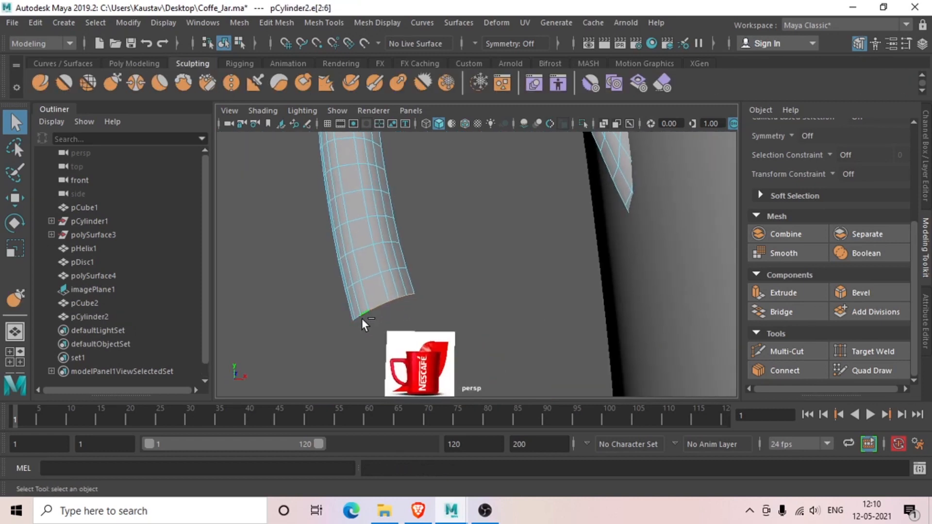
{"action": "left_click", "coordinate": [361, 319], "text": "shift"}
{"action": "left_click_drag", "start_coordinate": [361, 320], "coordinate": [464, 313], "text": "alt"}
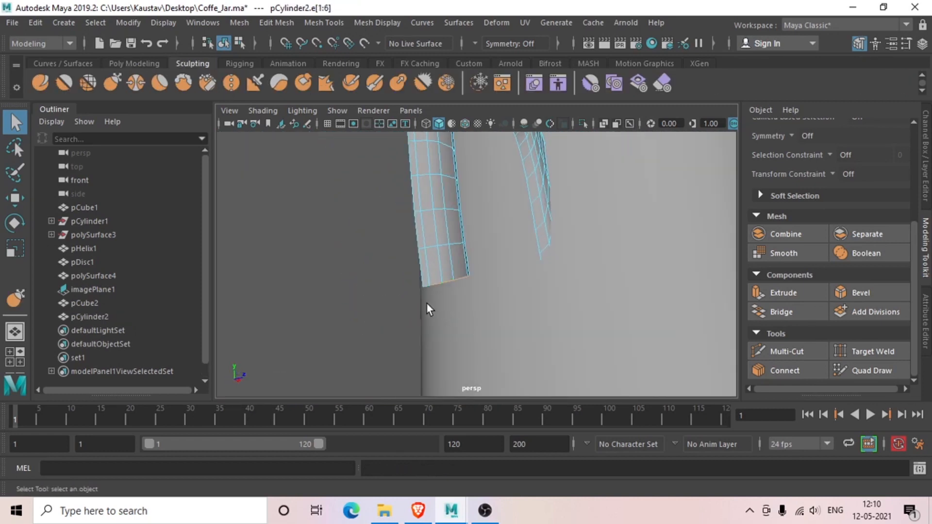
{"action": "left_click", "coordinate": [422, 291], "text": "shift"}
{"action": "key", "text": "space"}
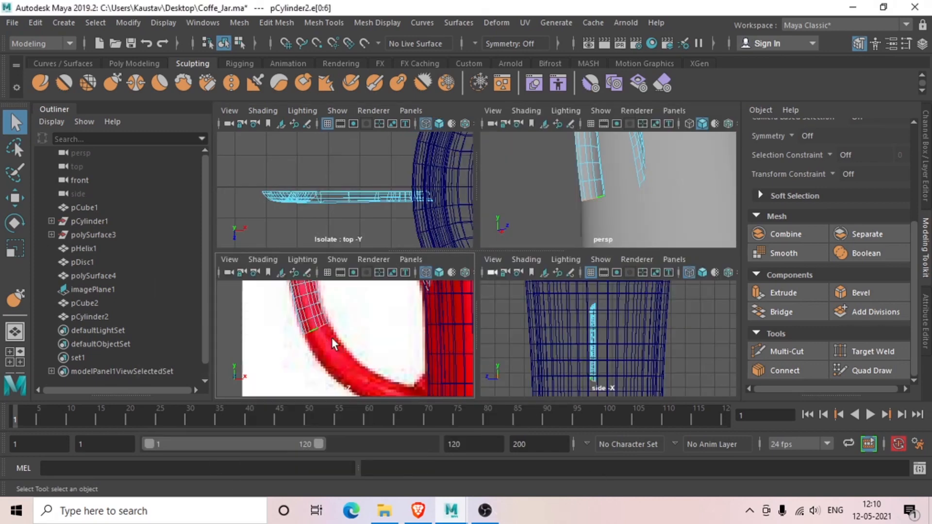
{"action": "key", "text": "space"}
{"action": "key", "text": "ctrl+e"}
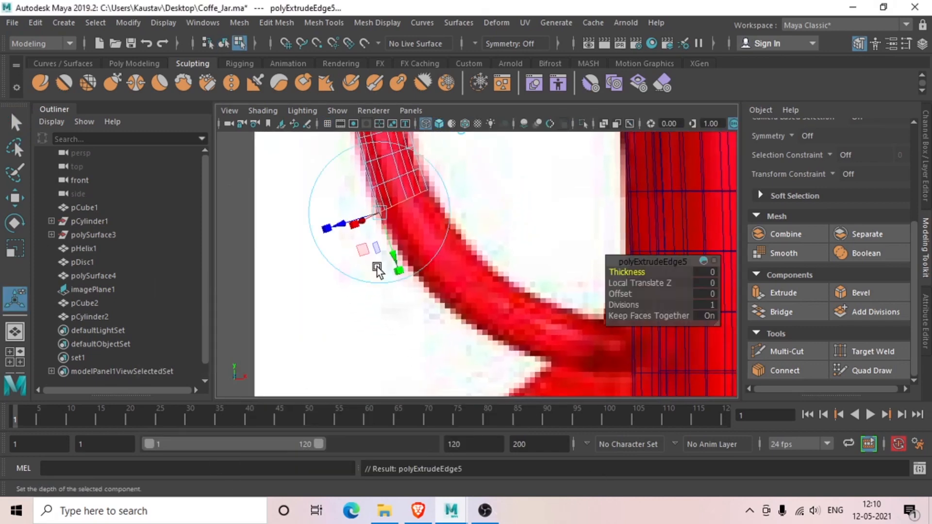
{"action": "key", "text": "w"}
{"action": "left_click_drag", "start_coordinate": [400, 208], "coordinate": [423, 238]}
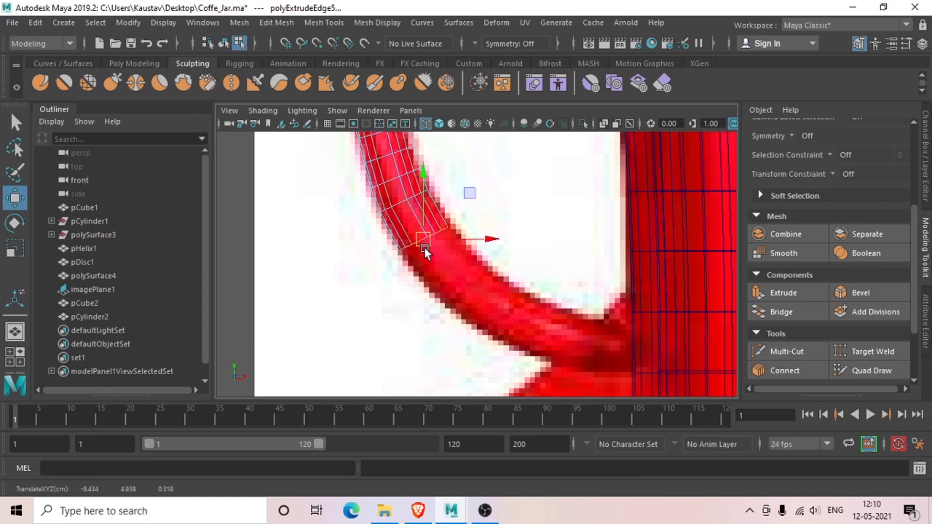
- Extrude two more segments from the handle's lower end, rotating each new end to follow the bend in the reference
{"action": "key", "text": "ctrl+e"}
{"action": "key", "text": "w"}
{"action": "left_click_drag", "start_coordinate": [425, 238], "coordinate": [454, 274]}
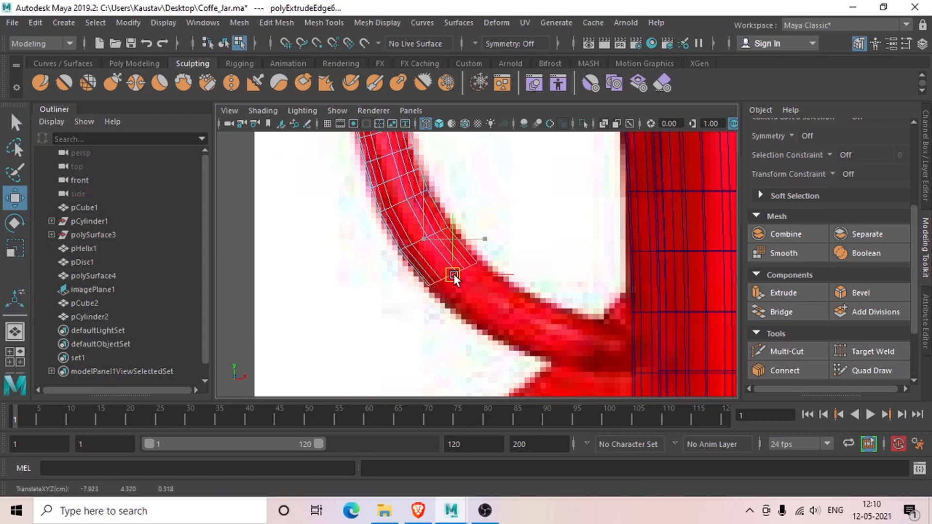
{"action": "key", "text": "e"}
{"action": "left_click_drag", "start_coordinate": [416, 225], "coordinate": [379, 274]}
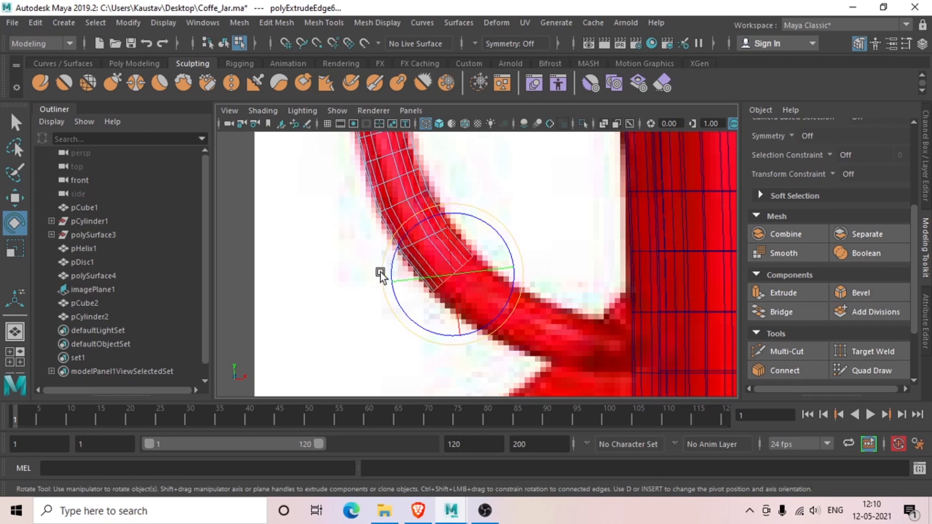
{"action": "key", "text": "ctrl+e"}
{"action": "key", "text": "w"}
{"action": "left_click_drag", "start_coordinate": [450, 270], "coordinate": [491, 304]}
{"action": "key", "text": "e"}
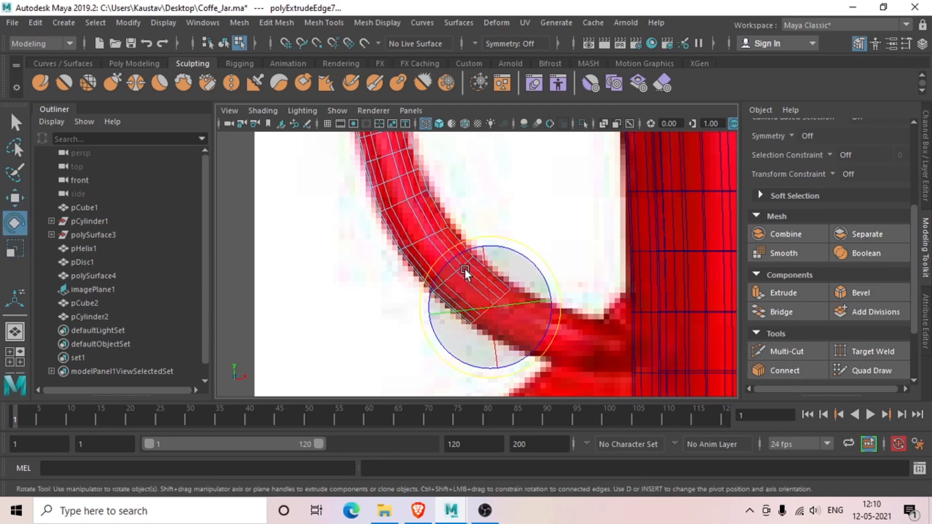
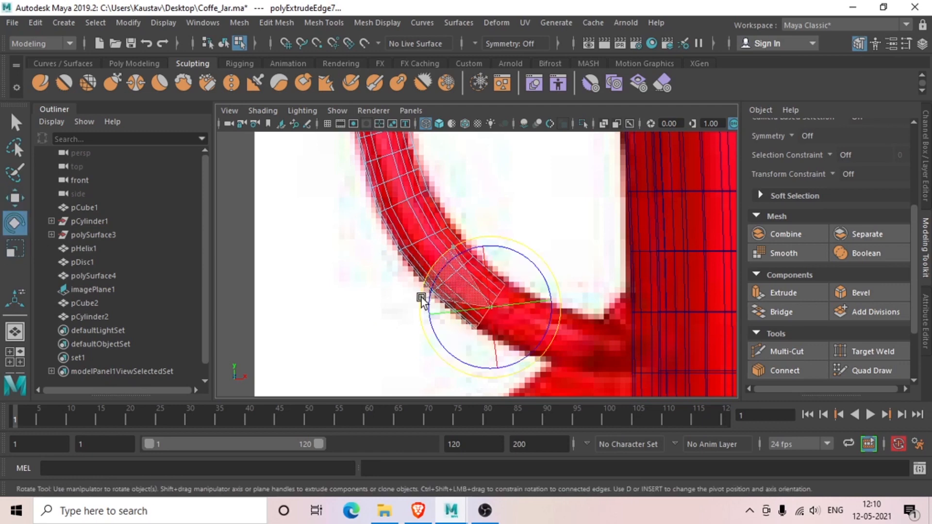
- Extrude another handle segment toward the mug's lower wall and rotate its end to match the flattening curve
{"action": "key", "text": "ctrl+e"}
{"action": "key", "text": "w"}
{"action": "left_click_drag", "start_coordinate": [489, 306], "coordinate": [542, 328]}
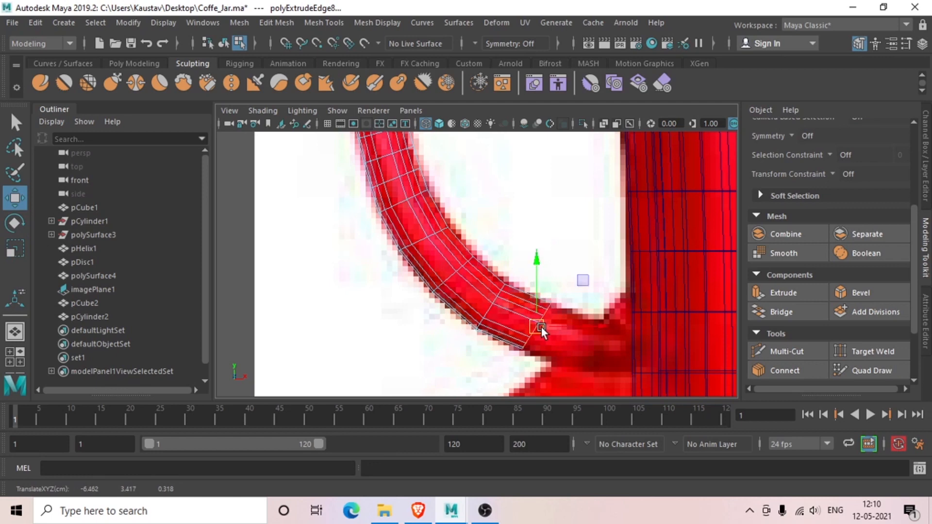
{"action": "key", "text": "e"}
{"action": "left_click_drag", "start_coordinate": [489, 275], "coordinate": [464, 318]}
- Extrude a further handle segment to just short of the mug's wall and rotate its end to align with the reference
{"action": "key", "text": "ctrl+e"}
{"action": "key", "text": "w"}
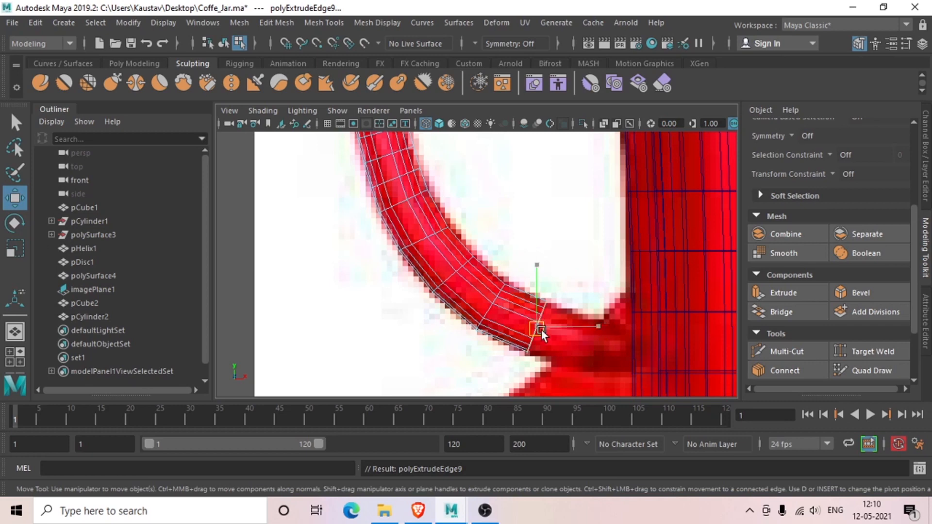
{"action": "left_click_drag", "start_coordinate": [541, 329], "coordinate": [593, 345]}
{"action": "key", "text": "e"}
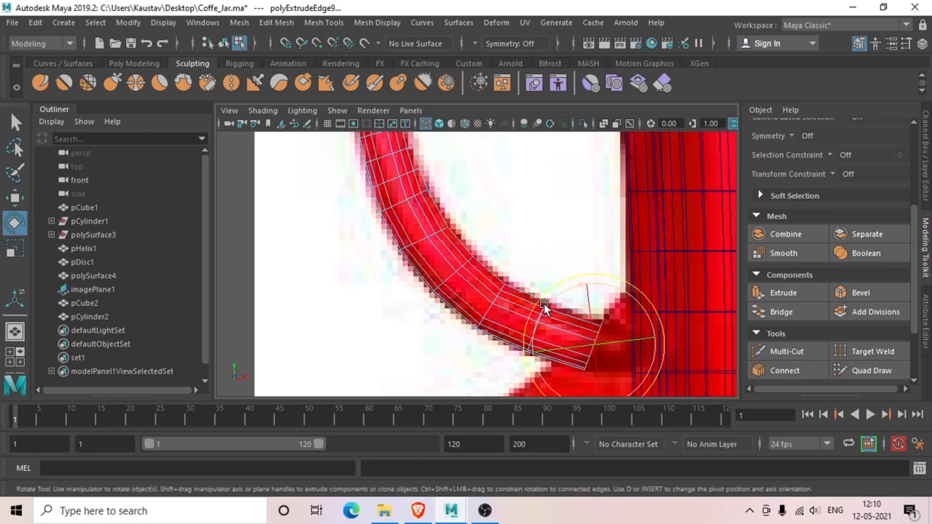
{"action": "left_click_drag", "start_coordinate": [522, 331], "coordinate": [528, 312]}
{"action": "scroll", "coordinate": [528, 295], "scroll_direction": "down", "scroll_amount": 3}
{"action": "middle_click_drag", "start_coordinate": [528, 293], "coordinate": [488, 281], "text": "alt"}
{"action": "scroll", "coordinate": [491, 276], "scroll_direction": "up", "scroll_amount": 1}
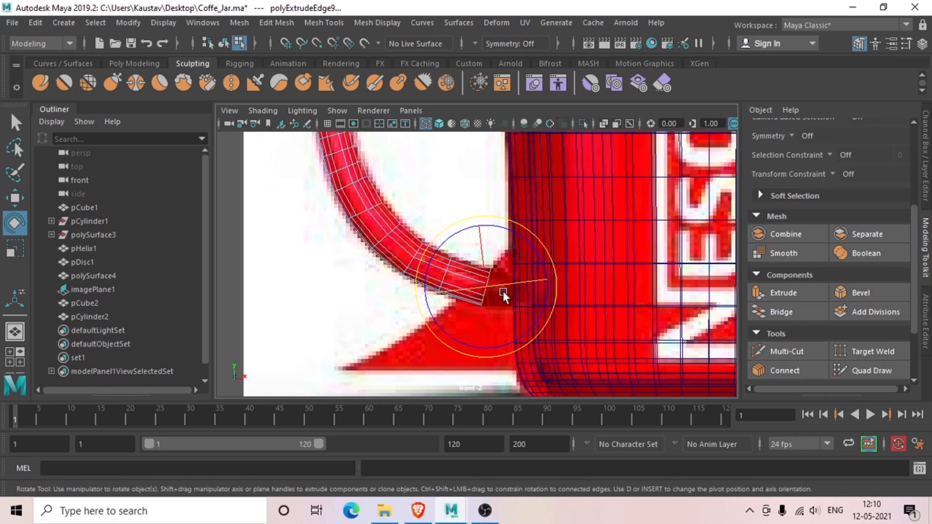
- Extrude the handle's lower end up to the mug's wall and rotate its end edges vertical
{"action": "key", "text": "ctrl+e"}
{"action": "key", "text": "w"}
{"action": "left_click_drag", "start_coordinate": [518, 289], "coordinate": [459, 294]}
{"action": "key", "text": "e"}
{"action": "key", "text": "r"}
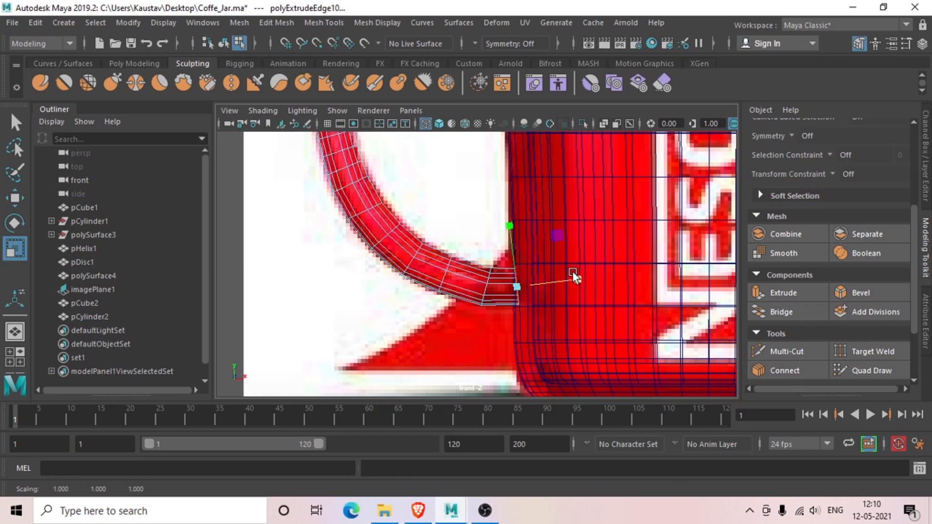
{"action": "key", "text": "e"}
{"action": "left_click_drag", "start_coordinate": [583, 261], "coordinate": [587, 286]}
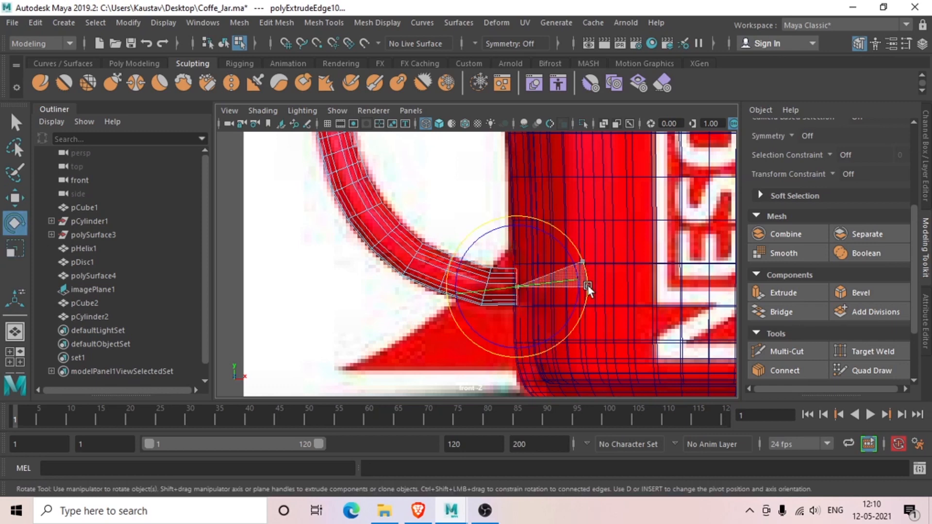
- Bevel the cross edge loop just before the handle's lower end with 2 segments and a fraction of 0.7
{"action": "scroll", "coordinate": [490, 295], "scroll_direction": "up", "scroll_amount": 3}
{"action": "middle_click_drag", "start_coordinate": [491, 297], "coordinate": [459, 288], "text": "alt"}
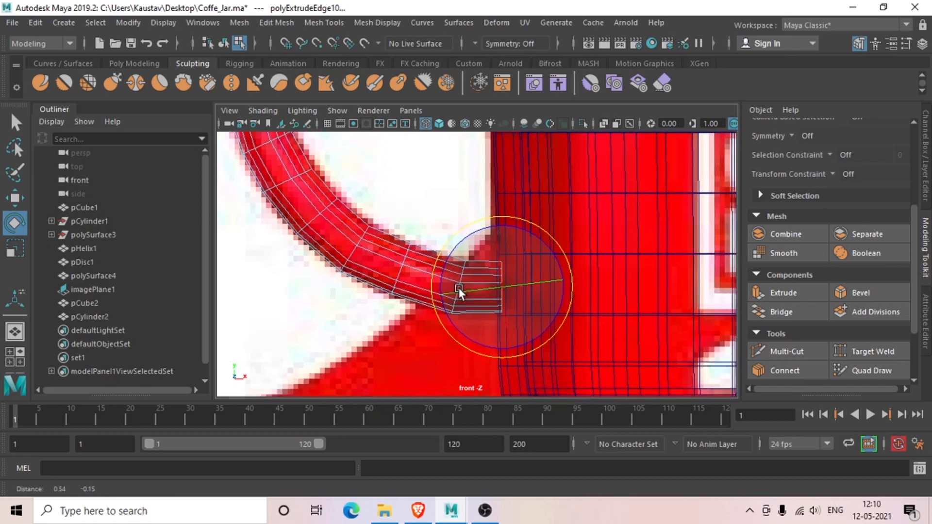
{"action": "scroll", "coordinate": [465, 289], "scroll_direction": "up", "scroll_amount": 5}
{"action": "left_click", "coordinate": [433, 292]}
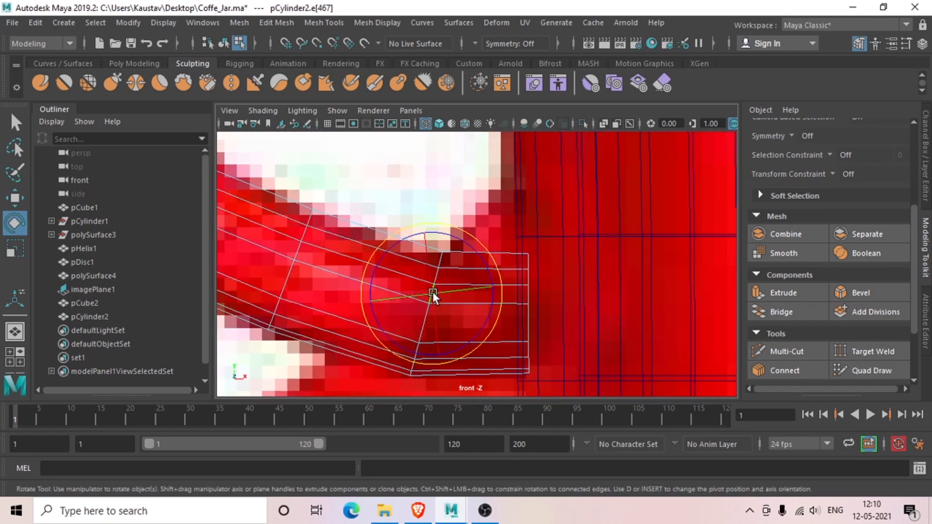
{"action": "key", "text": "ctrl+b"}
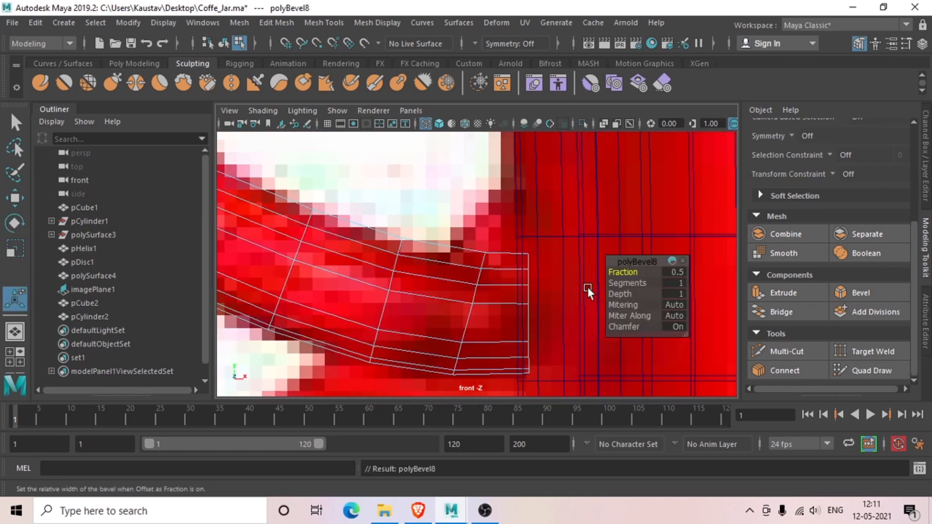
{"action": "mouse_move", "coordinate": [611, 283]}
{"action": "left_mouse_down"}
{"action": "mouse_move", "coordinate": [628, 283]}
{"action": "mouse_move", "coordinate": [625, 272]}
{"action": "left_mouse_up"}
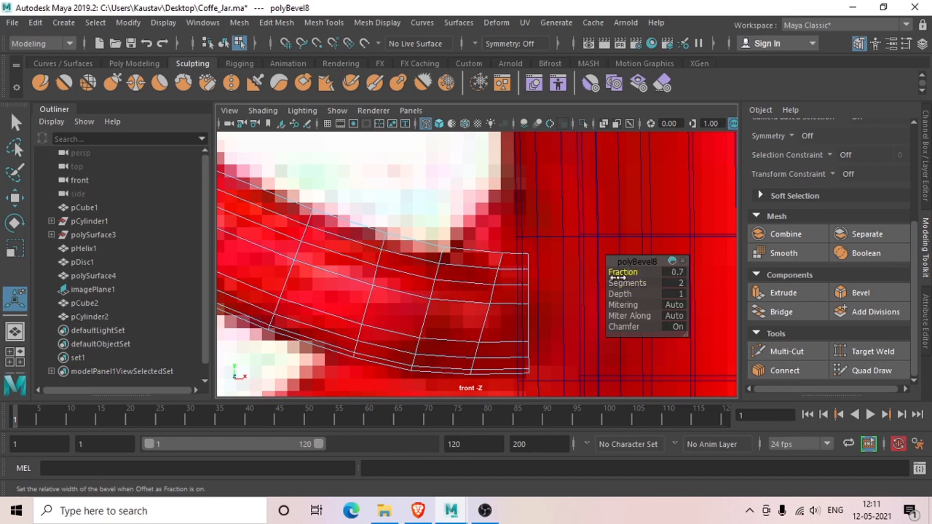
- Bevel the cross edge loop higher up the handle's lower bend with 1 segment and a fraction of 0.5
{"action": "scroll", "coordinate": [504, 281], "scroll_direction": "down", "scroll_amount": 5}
{"action": "key", "text": "space"}
{"action": "key", "text": "space"}
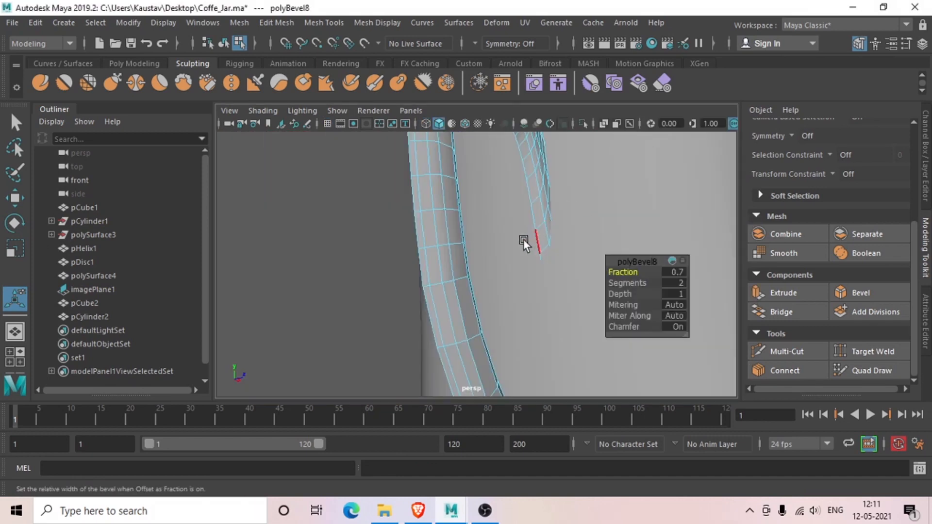
{"action": "key", "text": "space"}
{"action": "key", "text": "space"}
{"action": "scroll", "coordinate": [363, 294], "scroll_direction": "up", "scroll_amount": 3}
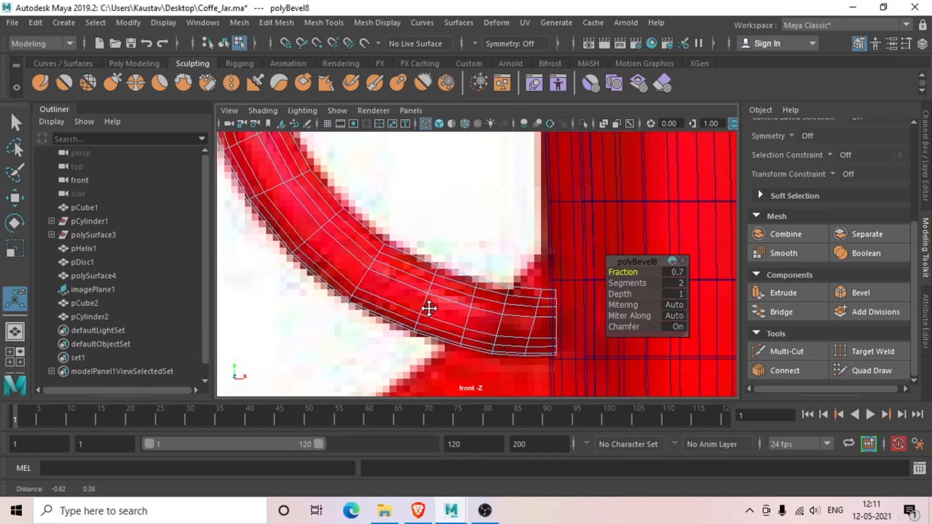
{"action": "left_click", "coordinate": [362, 279]}
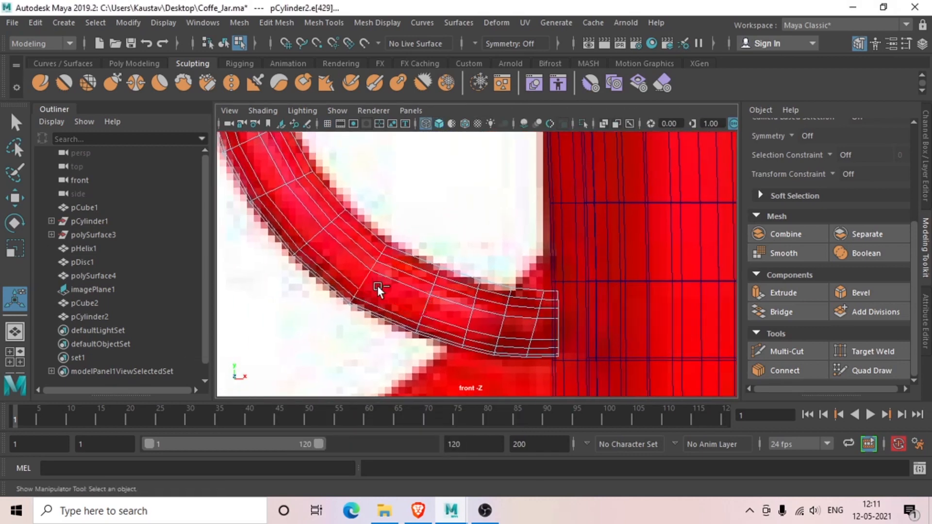
{"action": "key", "text": "ctrl+b"}
{"action": "middle_click_drag", "start_coordinate": [376, 282], "coordinate": [409, 316], "text": "alt"}
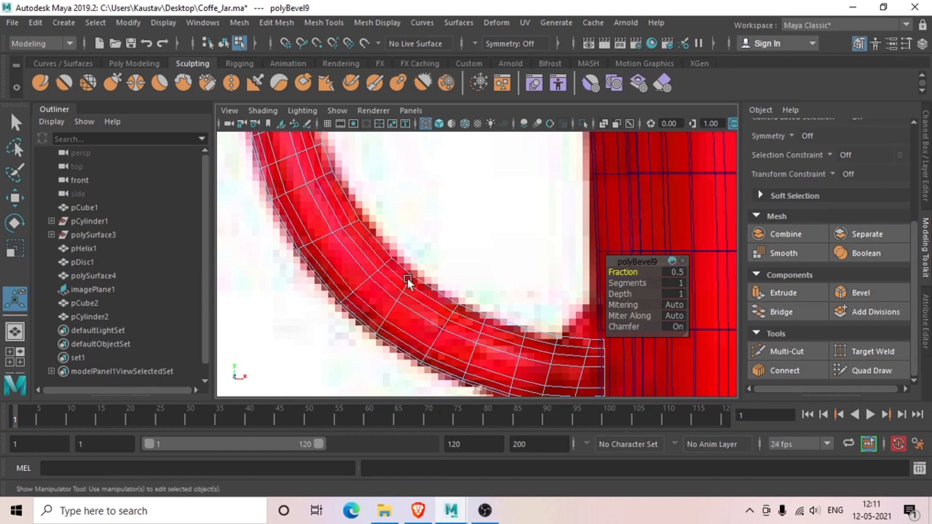
- Delete the two extra lengthwise edge loops near the sides of the handle in the perspective view
{"action": "key", "text": "space"}
{"action": "key", "text": "space"}
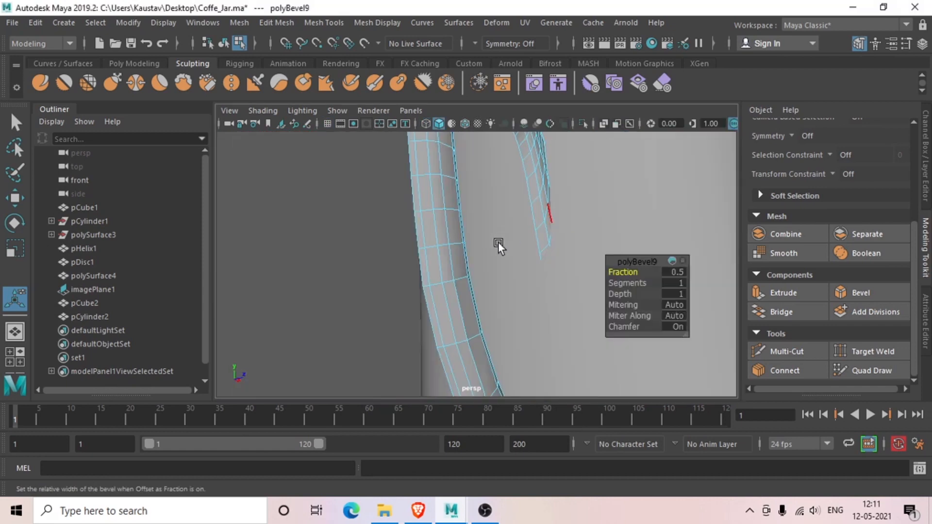
{"action": "left_click_drag", "start_coordinate": [499, 242], "coordinate": [414, 275], "text": "alt"}
{"action": "right_click_drag", "start_coordinate": [392, 290], "coordinate": [390, 100]}
{"action": "left_click_drag", "start_coordinate": [385, 247], "coordinate": [411, 290], "text": "alt"}
{"action": "double_click", "coordinate": [384, 258]}
{"action": "double_click", "coordinate": [369, 284]}
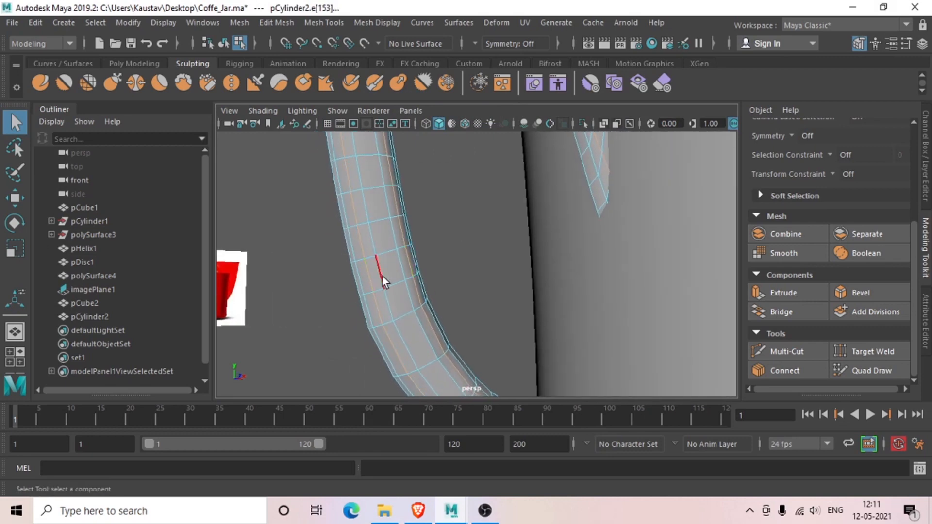
{"action": "key", "text": "ctrl+Delete"}
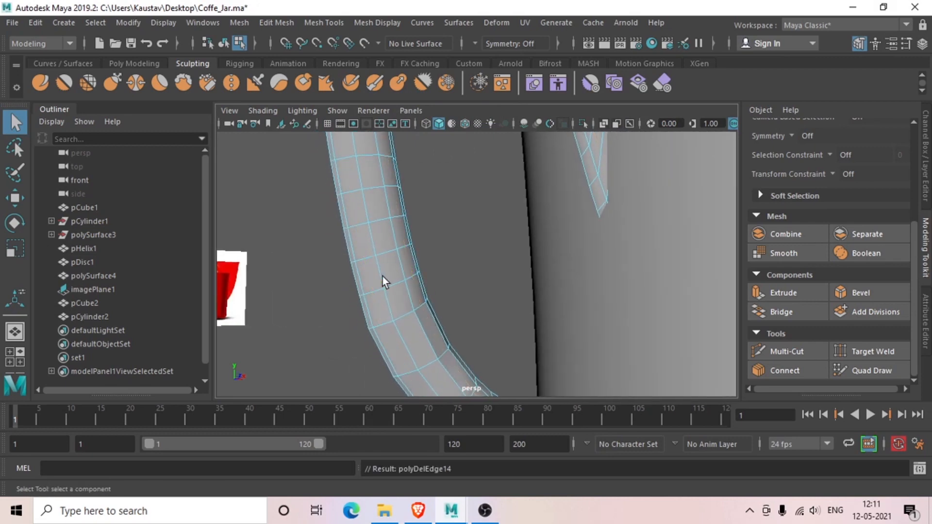
- Return the handle to object selection and soften its edges
{"action": "scroll", "coordinate": [382, 276], "scroll_direction": "down", "scroll_amount": 4}
{"action": "left_click_drag", "start_coordinate": [383, 276], "coordinate": [298, 325], "text": "alt"}
{"action": "right_click_drag", "start_coordinate": [422, 151], "coordinate": [489, 114]}
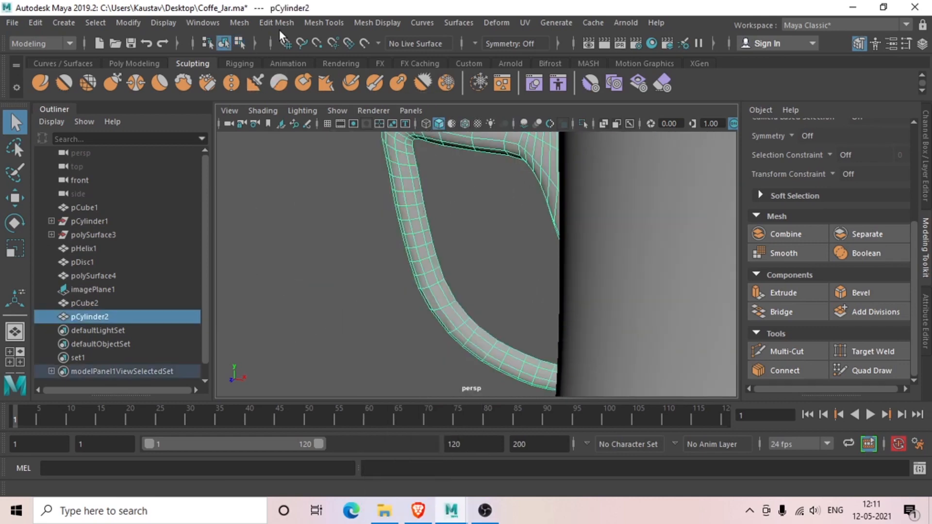
{"action": "left_click", "coordinate": [372, 22]}
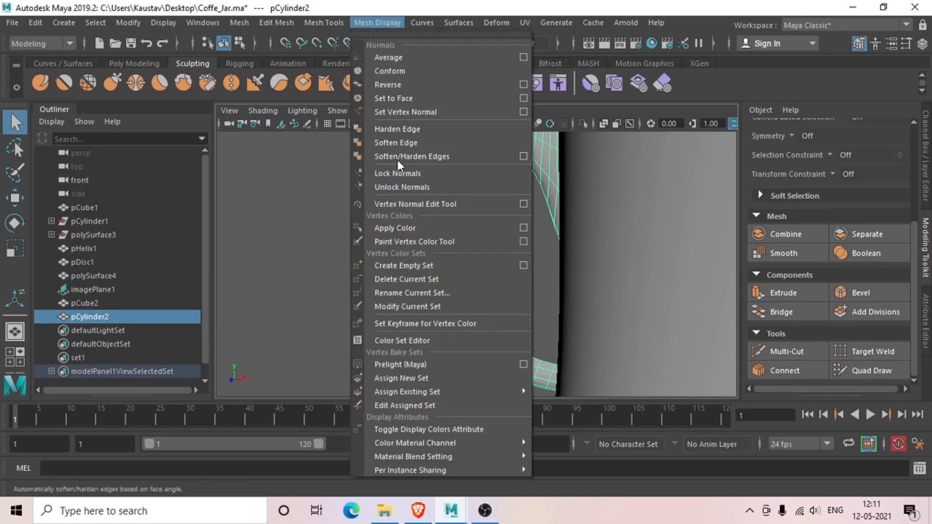
{"action": "left_click", "coordinate": [398, 141]}
{"action": "left_click", "coordinate": [307, 210]}
- Try to level a row of vertices along the handle's upper arm by scaling them flat vertically
{"action": "left_click_drag", "start_coordinate": [307, 210], "coordinate": [459, 226], "text": "alt"}
{"action": "left_click", "coordinate": [475, 259]}
{"action": "right_click_drag", "start_coordinate": [459, 226], "coordinate": [480, 216], "text": "alt"}
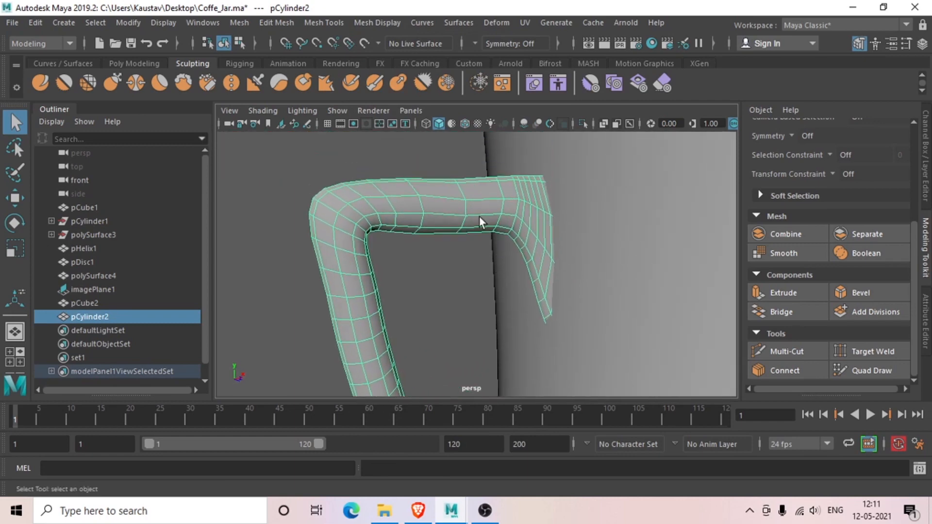
{"action": "right_click_drag", "start_coordinate": [473, 132], "coordinate": [415, 127]}
{"action": "left_click", "coordinate": [466, 199]}
{"action": "left_click", "coordinate": [504, 199], "text": "shift"}
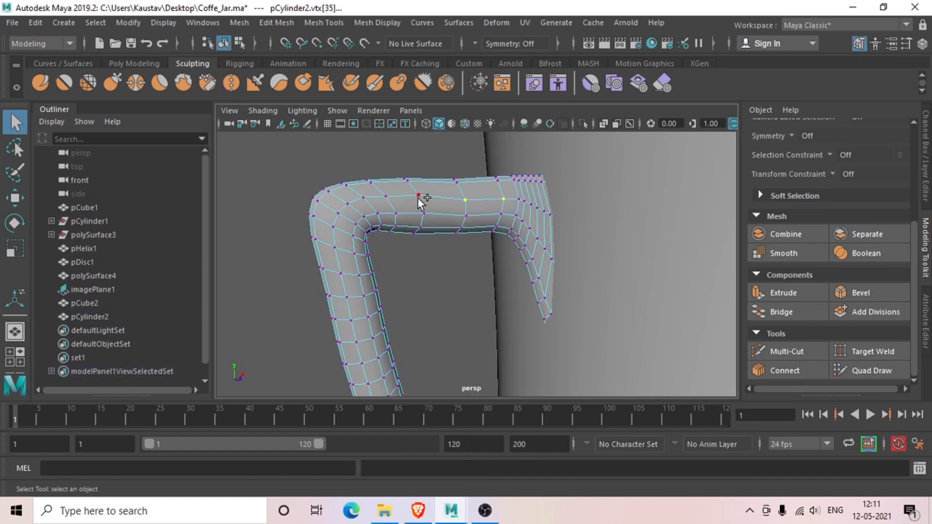
{"action": "left_click", "coordinate": [418, 195], "text": "shift"}
{"action": "left_click", "coordinate": [385, 197], "text": "shift"}
{"action": "left_click_drag", "start_coordinate": [480, 222], "coordinate": [429, 225], "text": "alt"}
{"action": "key", "text": "r"}
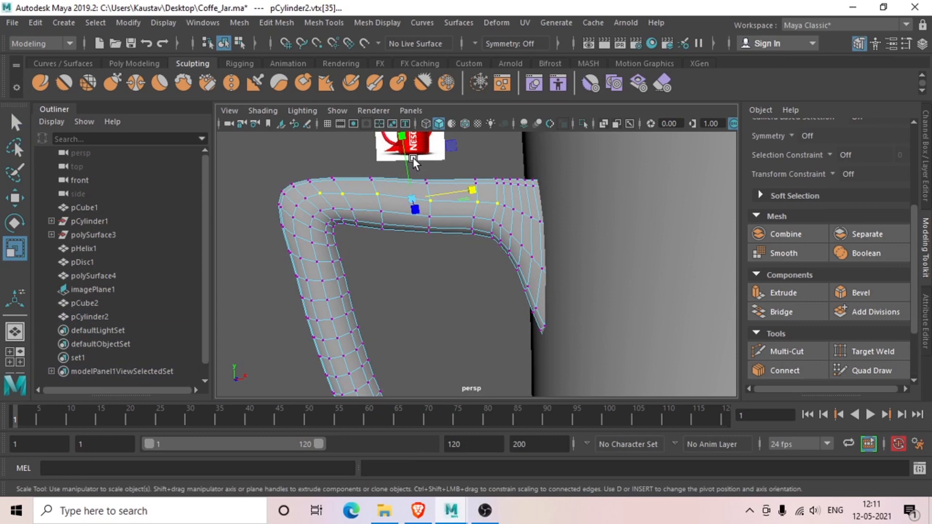
{"action": "left_click_drag", "start_coordinate": [412, 160], "coordinate": [421, 228]}
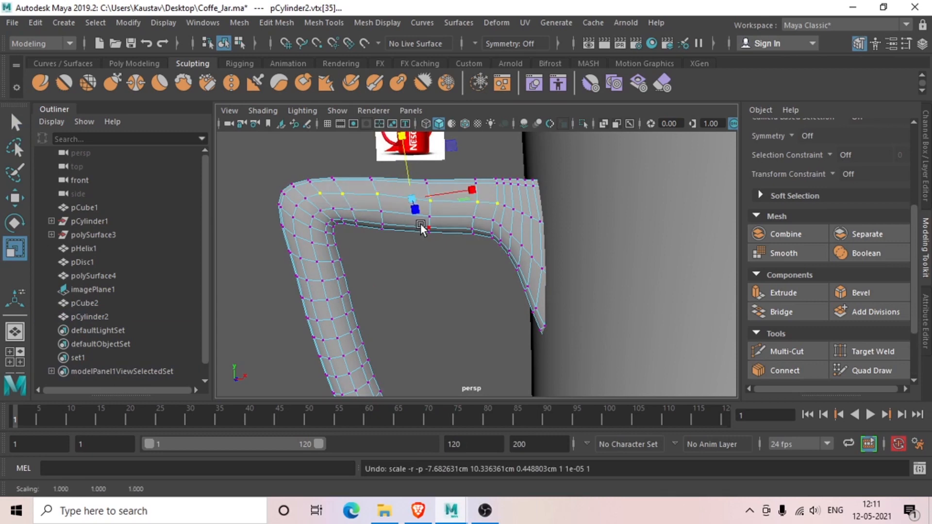
{"action": "right_click_drag", "start_coordinate": [418, 136], "coordinate": [473, 118]}
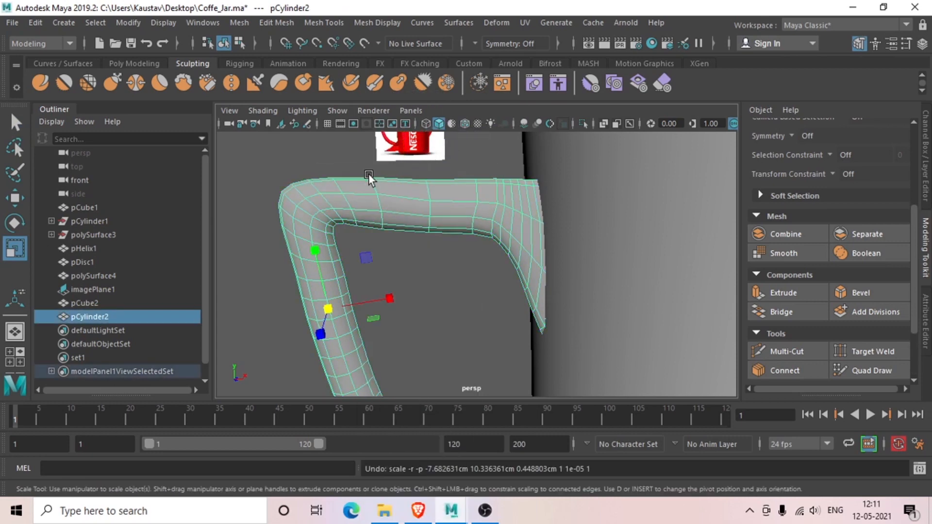
- Duplicate the handle half and move the copy away from the original to about -0.634 in Z
{"action": "mouse_move", "coordinate": [369, 174]}
{"action": "left_mouse_down", "text": "alt"}
{"action": "mouse_move", "coordinate": [448, 193]}
{"action": "mouse_move", "coordinate": [379, 146]}
{"action": "left_mouse_up", "text": "alt"}
{"action": "left_click", "coordinate": [157, 64]}
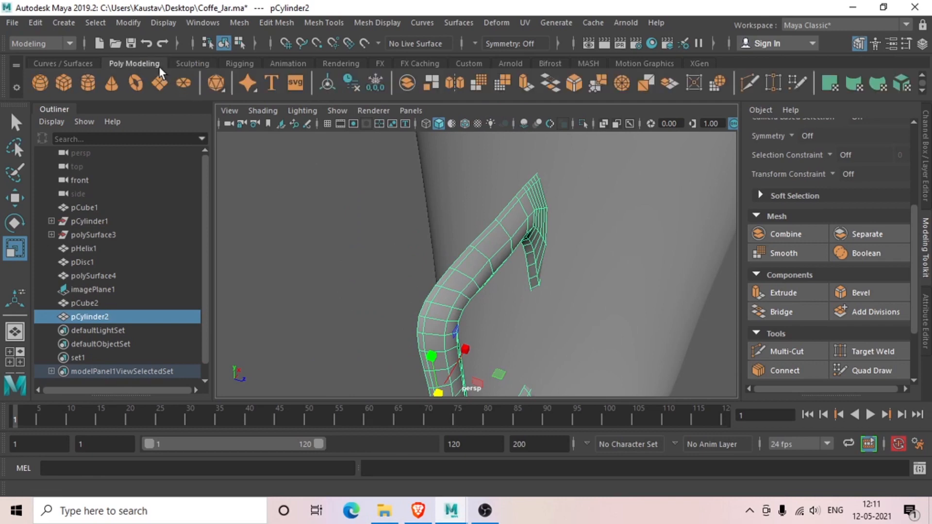
{"action": "left_click_drag", "start_coordinate": [422, 194], "coordinate": [456, 217], "text": "alt"}
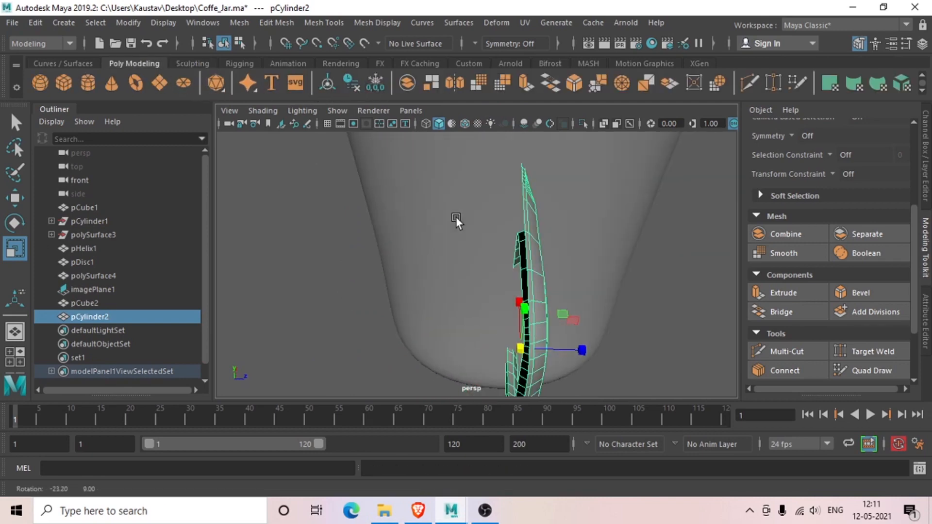
{"action": "key", "text": "ctrl+d"}
{"action": "key", "text": "w"}
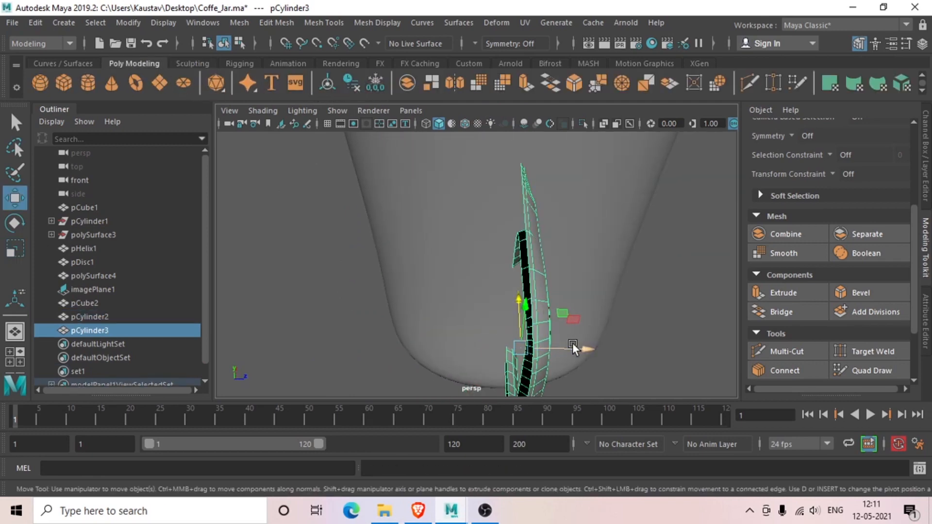
{"action": "left_click_drag", "start_coordinate": [573, 348], "coordinate": [552, 349]}
- Try to mirror the duplicated handle half by setting its Scale X to -1
{"action": "left_click", "coordinate": [926, 172]}
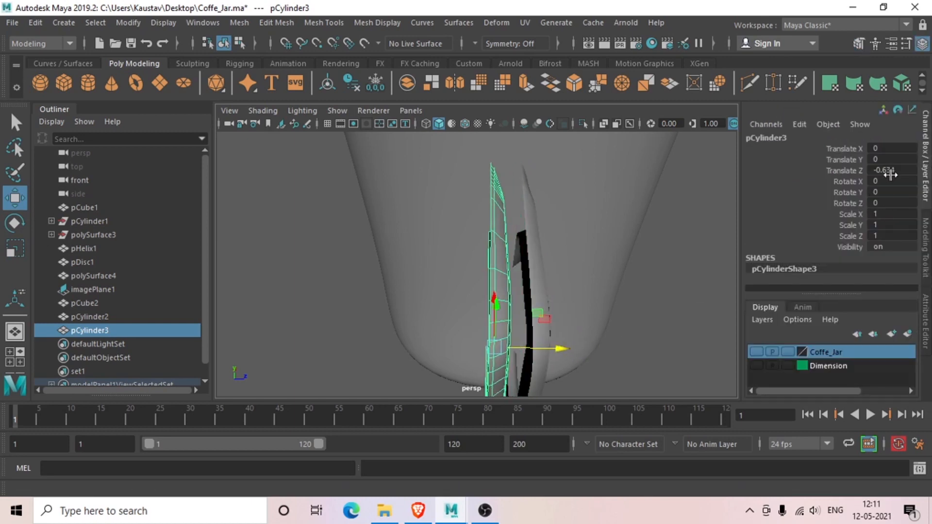
{"action": "double_click", "coordinate": [887, 215]}
{"action": "type", "text": "-1"}
{"action": "key", "text": "Return"}
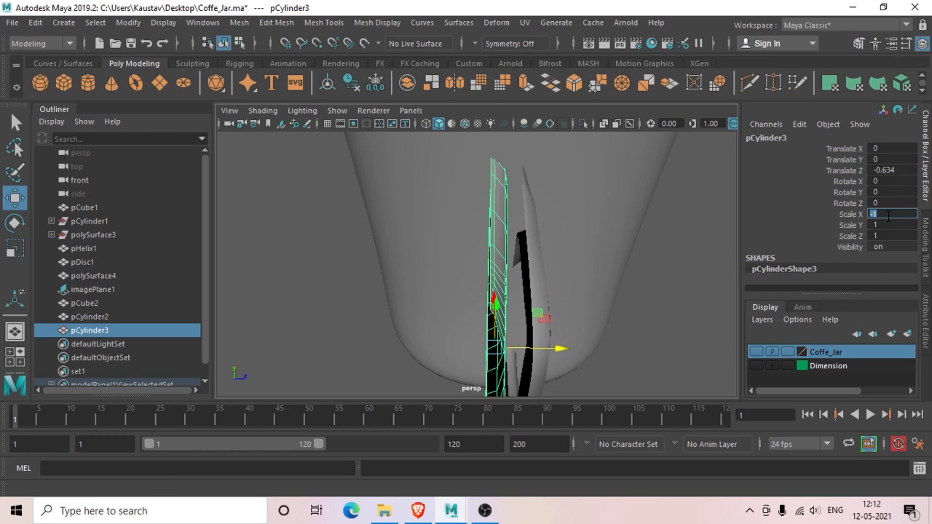
{"action": "left_click_drag", "start_coordinate": [539, 247], "coordinate": [490, 231], "text": "alt"}
{"action": "key", "text": "ctrl+z"}
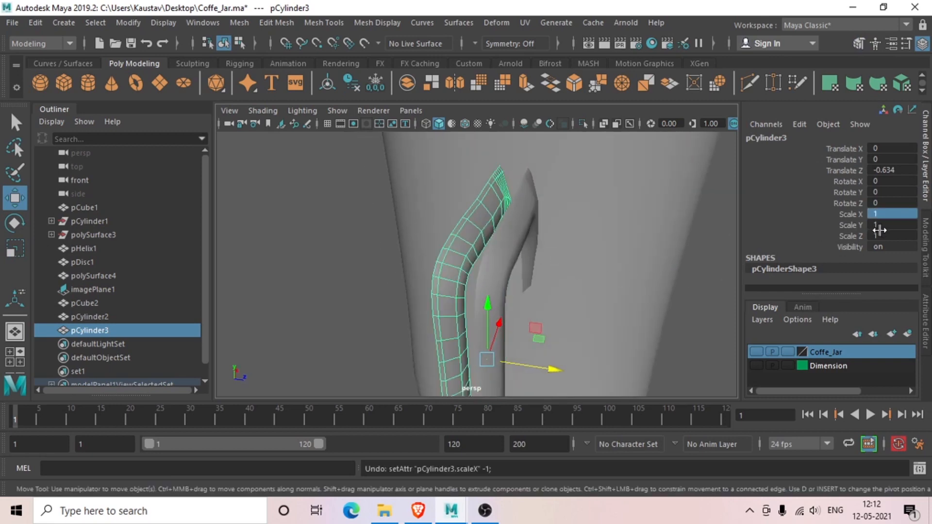
- Mirror the duplicated handle half by setting its Scale Z to -1
{"action": "double_click", "coordinate": [887, 235]}
{"action": "type", "text": "-1"}
{"action": "key", "text": "Return"}
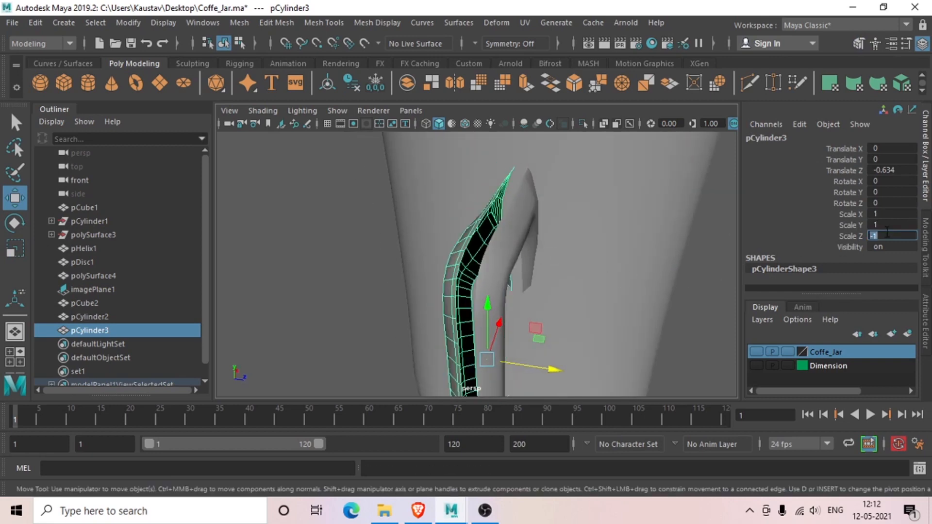
{"action": "left_click_drag", "start_coordinate": [535, 302], "coordinate": [557, 293], "text": "alt"}
- Widen the gap between the handle halves in the top view by moving the mirrored half to Translate Z -0.67
{"action": "key", "text": "space"}
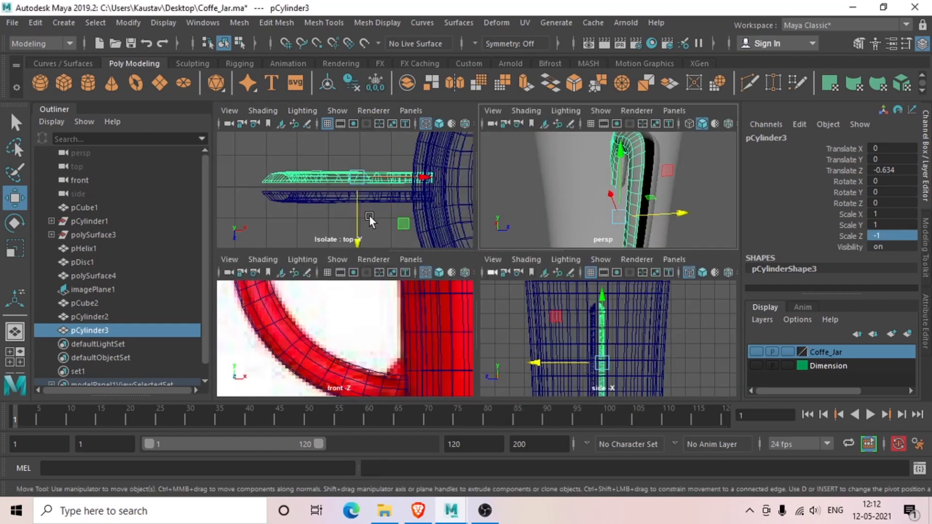
{"action": "key", "text": "space"}
{"action": "middle_click_drag", "start_coordinate": [419, 255], "coordinate": [413, 239], "text": "alt"}
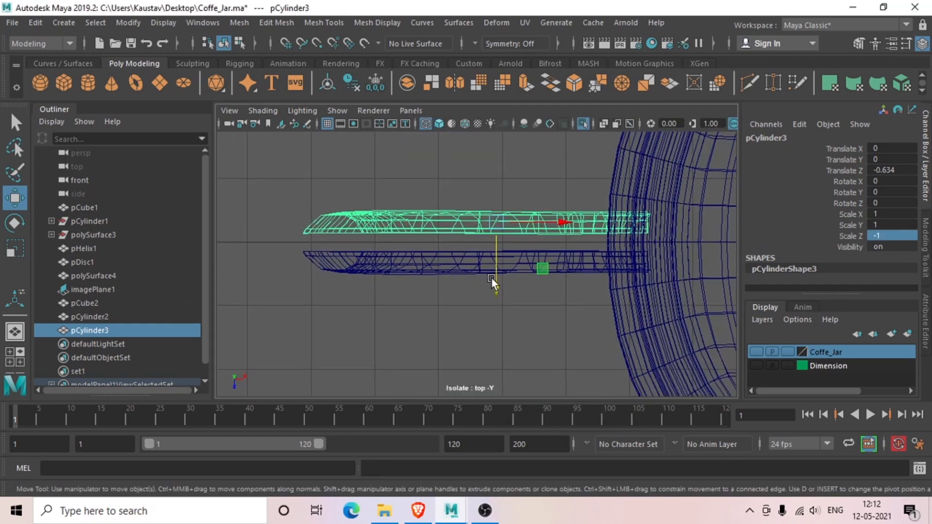
{"action": "scroll", "coordinate": [491, 277], "scroll_direction": "up", "scroll_amount": 2}
{"action": "left_click_drag", "start_coordinate": [493, 286], "coordinate": [491, 284]}
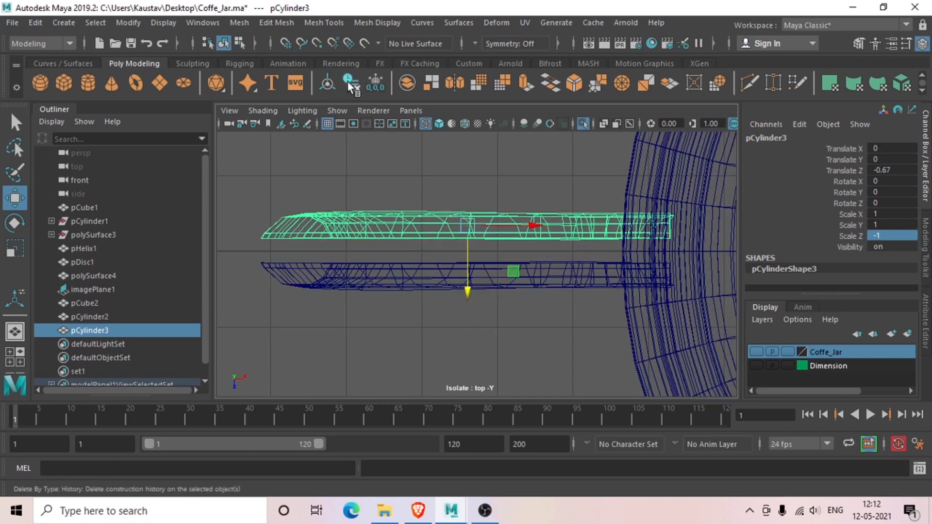
- Combine the original and mirrored handle halves into one mesh
{"action": "left_click", "coordinate": [392, 280], "text": "shift"}
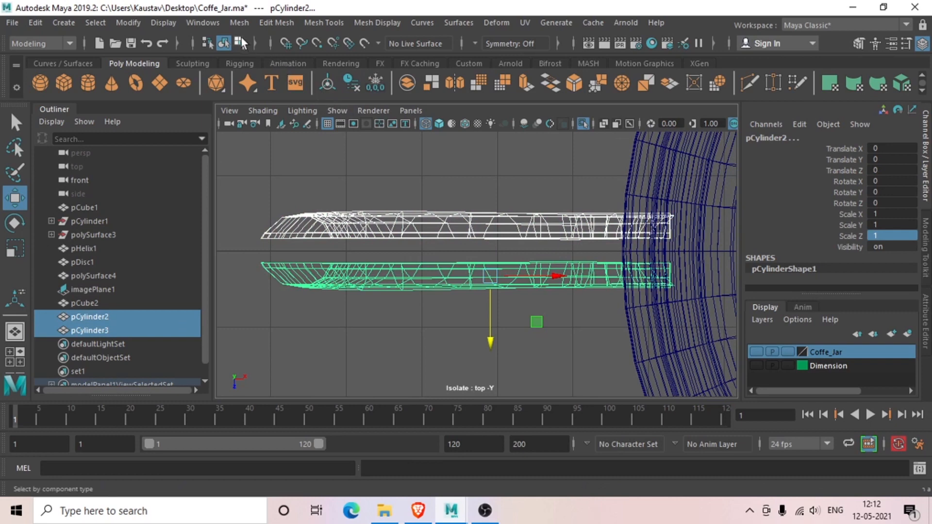
{"action": "left_click", "coordinate": [239, 23]}
{"action": "left_click", "coordinate": [248, 71]}
- Select the facing outer border edges of both handle halves in the perspective view and bridge them
{"action": "key", "text": "space"}
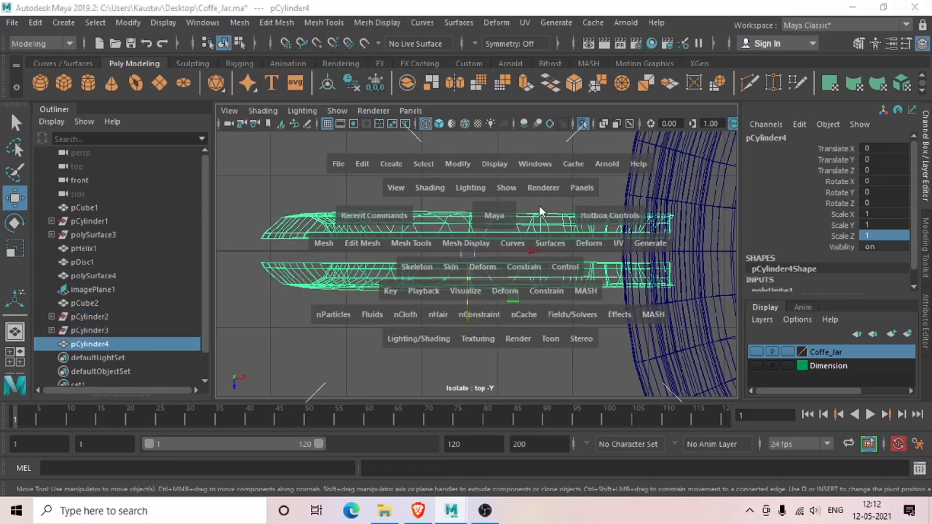
{"action": "key", "text": "space"}
{"action": "left_click_drag", "start_coordinate": [514, 238], "coordinate": [500, 236], "text": "alt"}
{"action": "right_click_drag", "start_coordinate": [496, 139], "coordinate": [482, 95]}
{"action": "double_click", "coordinate": [508, 182]}
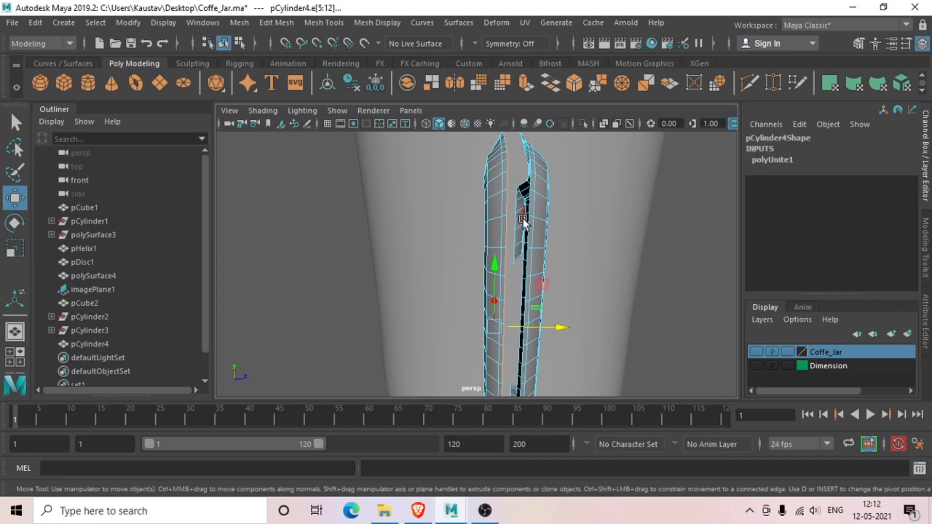
{"action": "double_click", "coordinate": [529, 208], "text": "shift"}
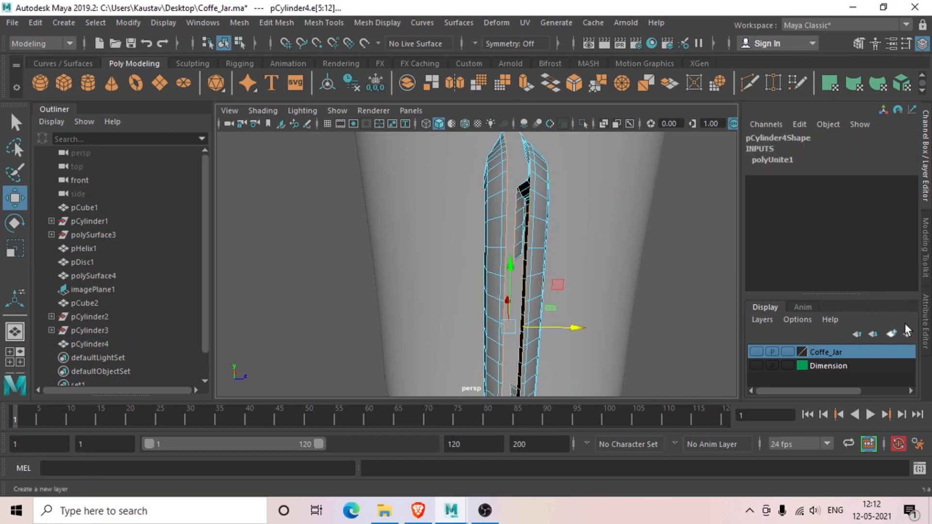
{"action": "left_click", "coordinate": [929, 266]}
{"action": "left_click", "coordinate": [776, 314]}
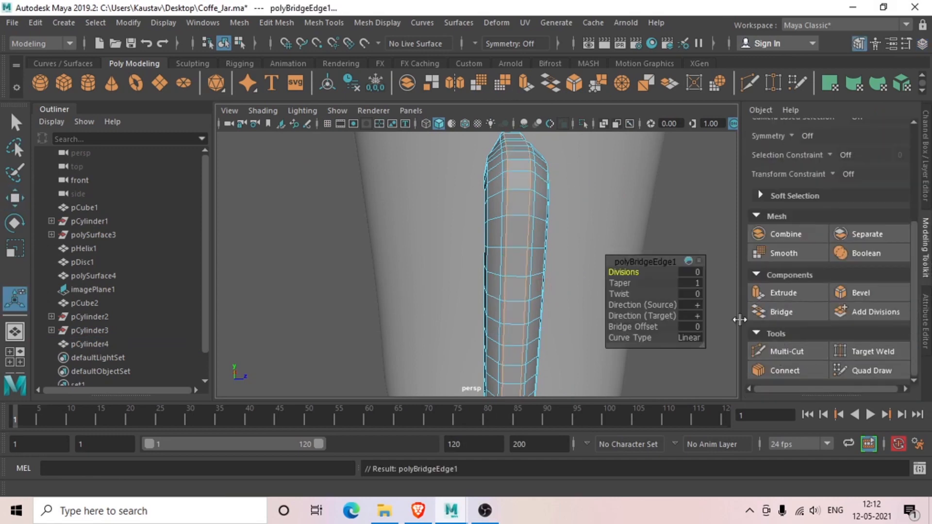
- Examine the bridged strip between the handle halves from several angles, including the inner side and lower end
{"action": "left_click_drag", "start_coordinate": [521, 314], "coordinate": [347, 249], "text": "alt"}
{"action": "scroll", "coordinate": [369, 275], "scroll_direction": "up", "scroll_amount": 4}
{"action": "middle_click_drag", "start_coordinate": [370, 277], "coordinate": [389, 281], "text": "alt"}
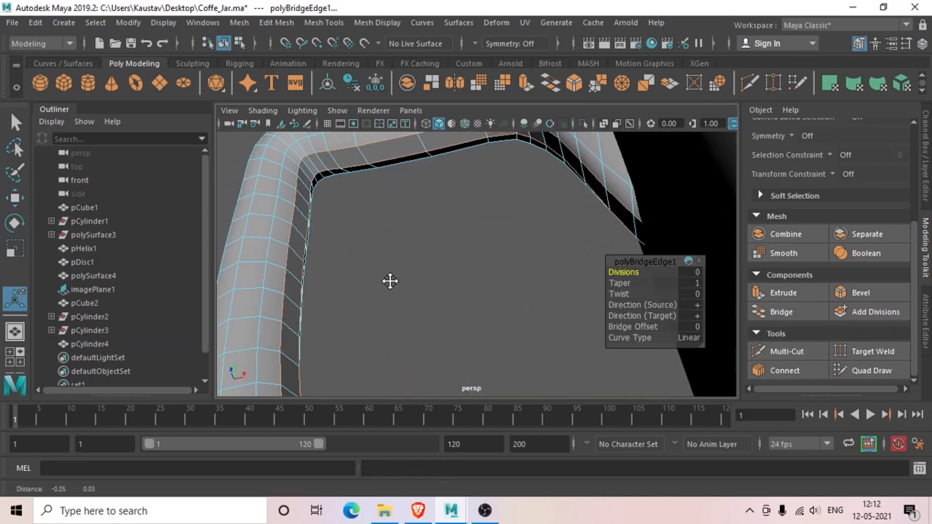
{"action": "left_click_drag", "start_coordinate": [342, 291], "coordinate": [332, 325], "text": "alt"}
{"action": "scroll", "coordinate": [332, 324], "scroll_direction": "down", "scroll_amount": 4}
{"action": "middle_click_drag", "start_coordinate": [332, 325], "coordinate": [357, 271], "text": "alt"}
{"action": "left_click_drag", "start_coordinate": [357, 271], "coordinate": [469, 343], "text": "alt"}
- Select the whole handle in object mode, isolate it in the perspective view and smooth it with 1 division
{"action": "right_click_drag", "start_coordinate": [467, 301], "coordinate": [491, 117]}
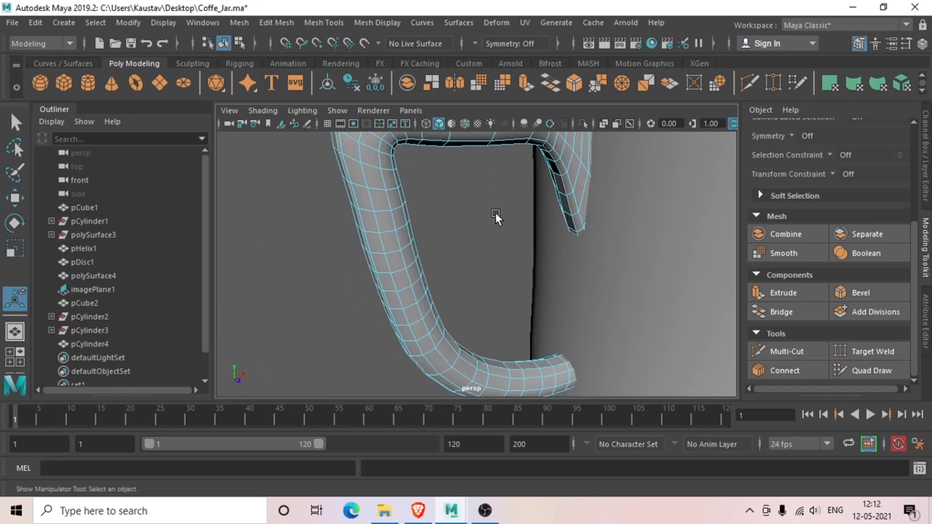
{"action": "left_click_drag", "start_coordinate": [495, 213], "coordinate": [437, 228], "text": "alt"}
{"action": "right_click_drag", "start_coordinate": [485, 145], "coordinate": [522, 112]}
{"action": "left_click", "coordinate": [363, 182]}
{"action": "left_click", "coordinate": [434, 170]}
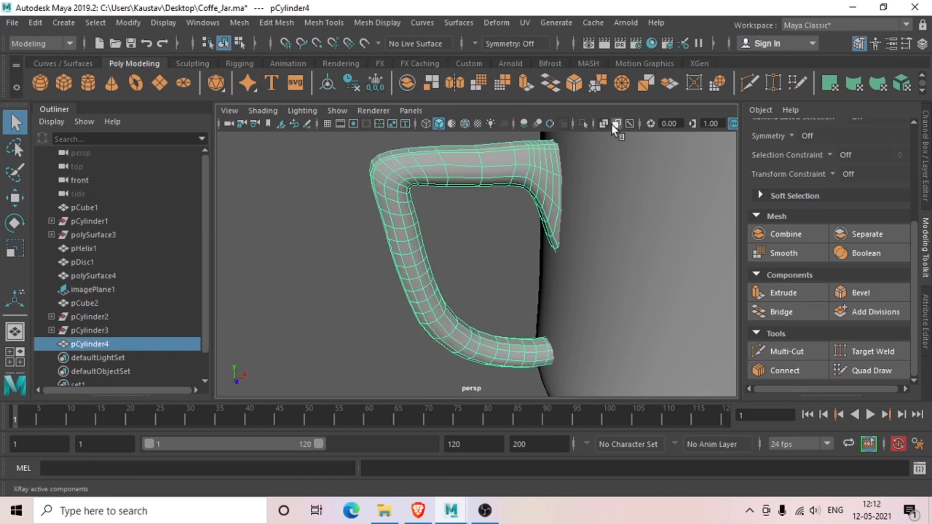
{"action": "left_click", "coordinate": [583, 123]}
{"action": "left_click_drag", "start_coordinate": [467, 194], "coordinate": [446, 189], "text": "alt"}
{"action": "left_click_drag", "start_coordinate": [389, 177], "coordinate": [668, 298], "text": "alt"}
{"action": "left_click", "coordinate": [785, 253]}
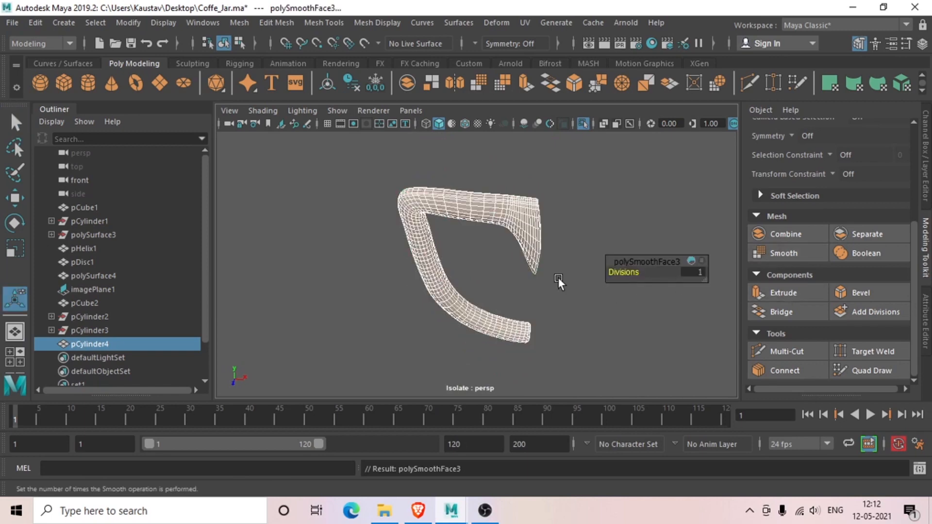
- Check the smoothed handle's shape, then end its isolation to bring back the mug body
{"action": "left_click", "coordinate": [534, 284]}
{"action": "mouse_move", "coordinate": [507, 290]}
{"action": "left_mouse_down", "text": "alt"}
{"action": "mouse_move", "coordinate": [443, 289]}
{"action": "mouse_move", "coordinate": [627, 262]}
{"action": "mouse_move", "coordinate": [524, 289]}
{"action": "mouse_move", "coordinate": [506, 245]}
{"action": "mouse_move", "coordinate": [493, 299]}
{"action": "mouse_move", "coordinate": [482, 302]}
{"action": "left_mouse_up", "text": "alt"}
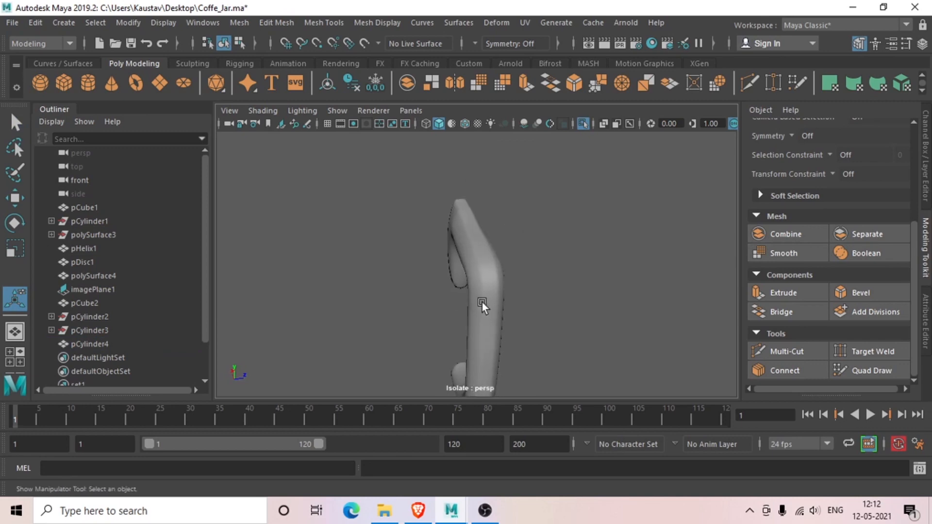
{"action": "left_click", "coordinate": [482, 302]}
{"action": "left_click", "coordinate": [583, 124]}
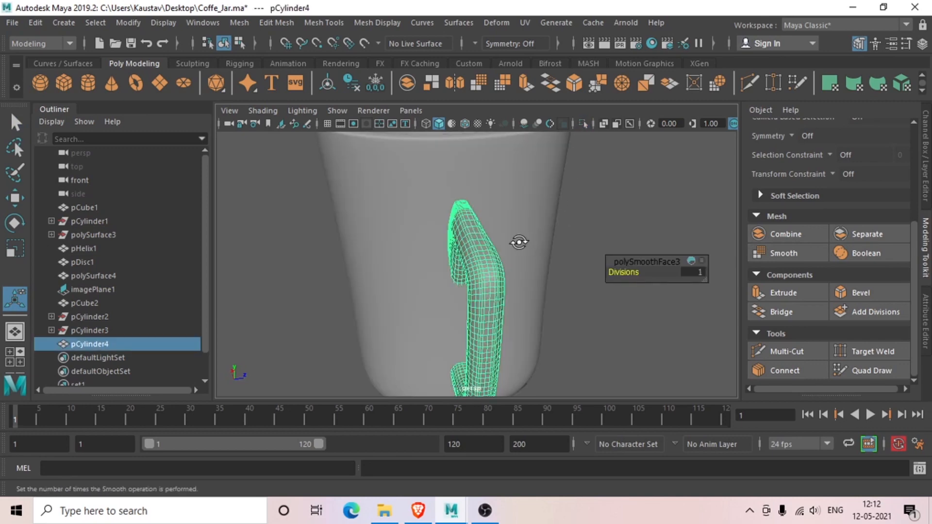
{"action": "left_click_drag", "start_coordinate": [519, 241], "coordinate": [429, 297], "text": "alt"}
{"action": "left_click", "coordinate": [341, 240]}
{"action": "left_click", "coordinate": [475, 280]}
- Select alternate lengthwise edge loops around the handle and delete them together with their vertices
{"action": "key", "text": "f"}
{"action": "right_click_drag", "start_coordinate": [427, 135], "coordinate": [428, 97]}
{"action": "left_click", "coordinate": [368, 270]}
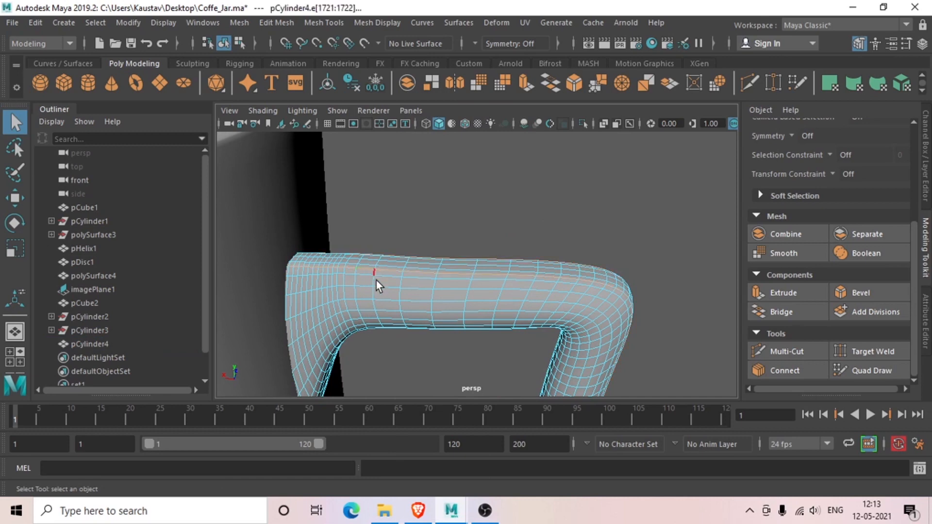
{"action": "left_click_drag", "start_coordinate": [376, 279], "coordinate": [413, 292], "text": "alt"}
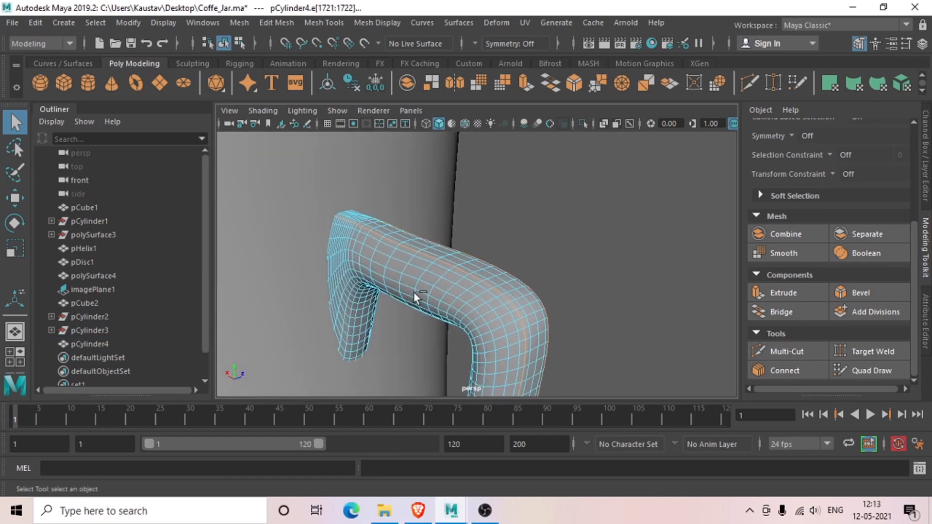
{"action": "key", "text": "Delete"}
{"action": "double_click", "coordinate": [463, 292]}
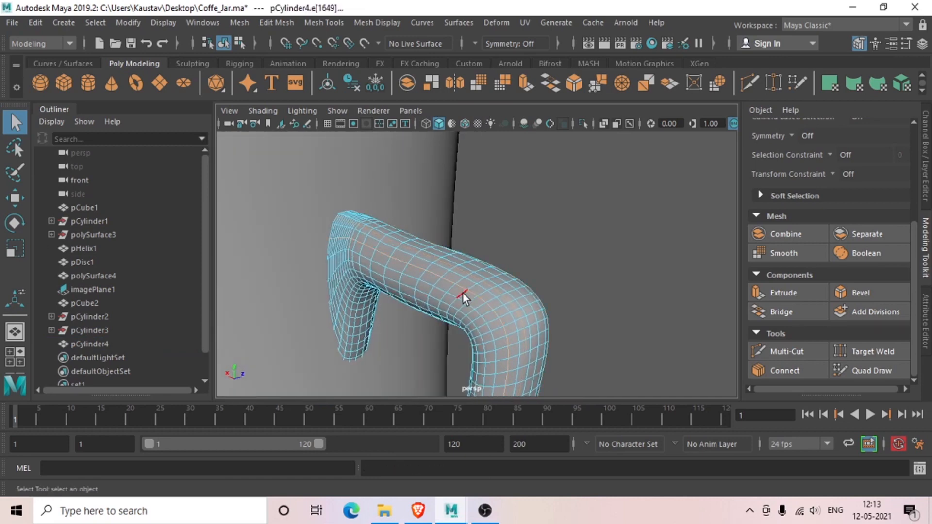
{"action": "left_click_drag", "start_coordinate": [458, 320], "coordinate": [546, 291], "text": "alt"}
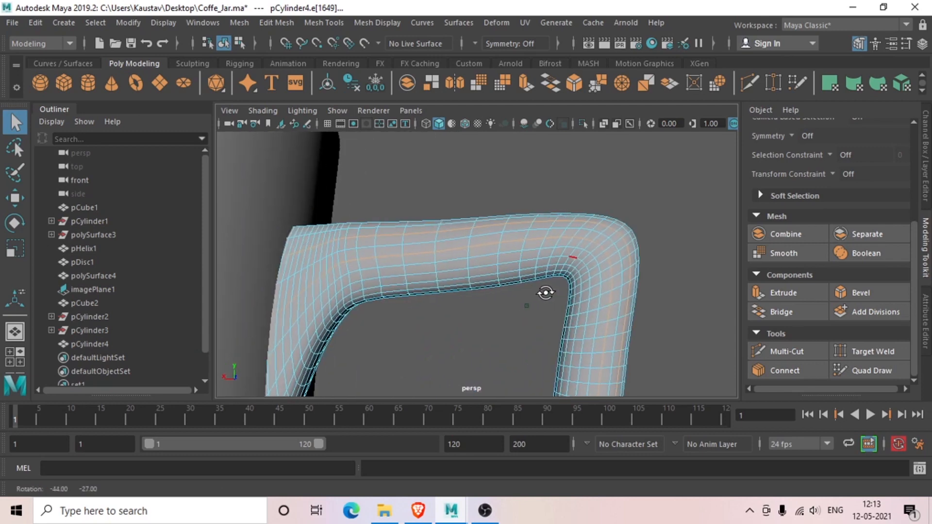
{"action": "double_click", "coordinate": [505, 269], "text": "shift"}
{"action": "key", "text": "ctrl+z"}
{"action": "key", "text": "ctrl+z"}
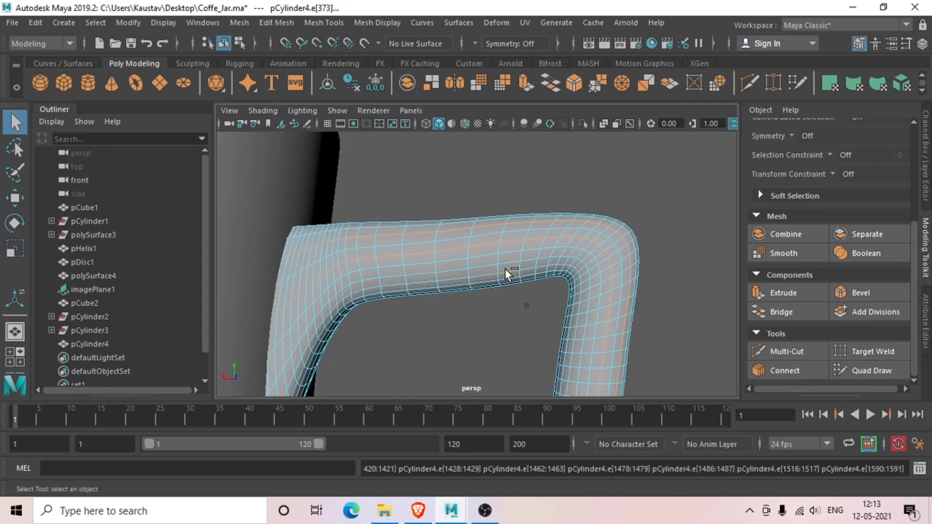
{"action": "double_click", "coordinate": [507, 267], "text": "shift"}
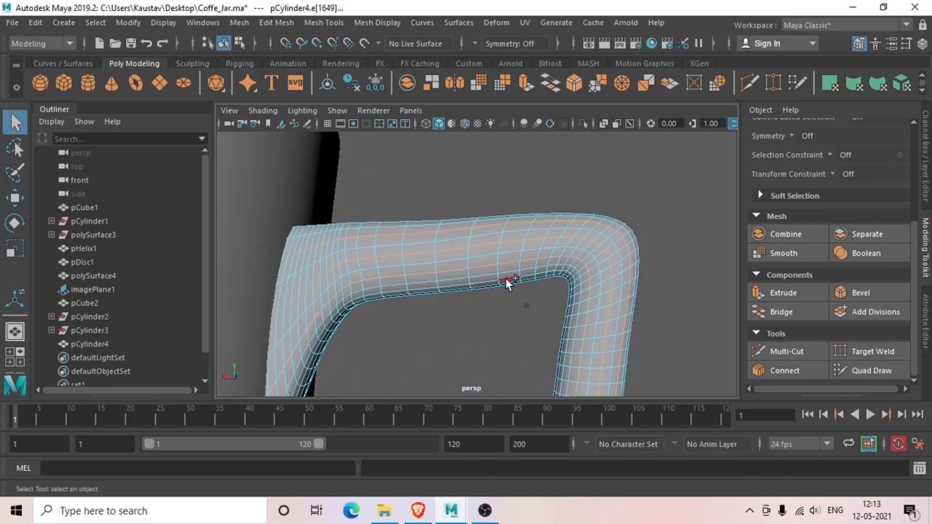
{"action": "key", "text": "ctrl+Delete"}
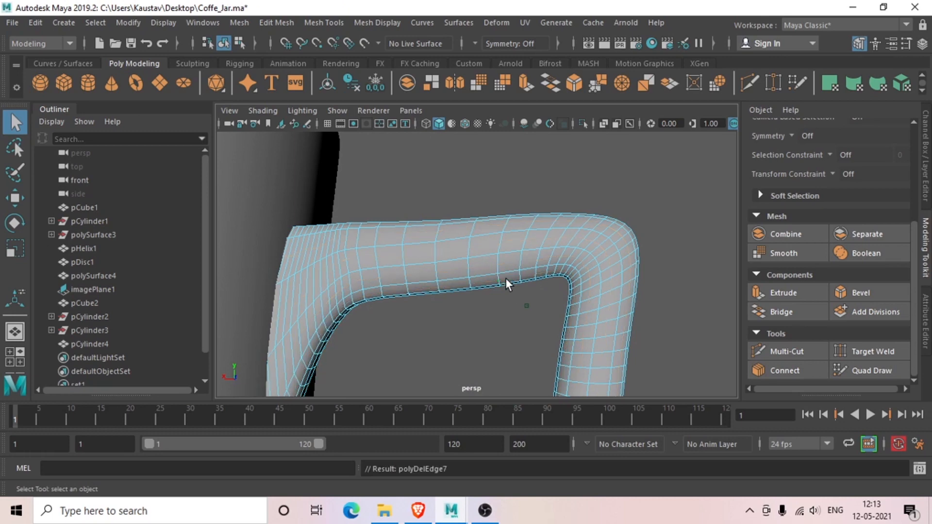
- Delete alternate crosswise edge loops where the handle's upper end flares out to meet the mug
{"action": "left_click_drag", "start_coordinate": [505, 278], "coordinate": [429, 274], "text": "alt"}
{"action": "double_click", "coordinate": [352, 265]}
{"action": "double_click", "coordinate": [367, 257], "text": "shift"}
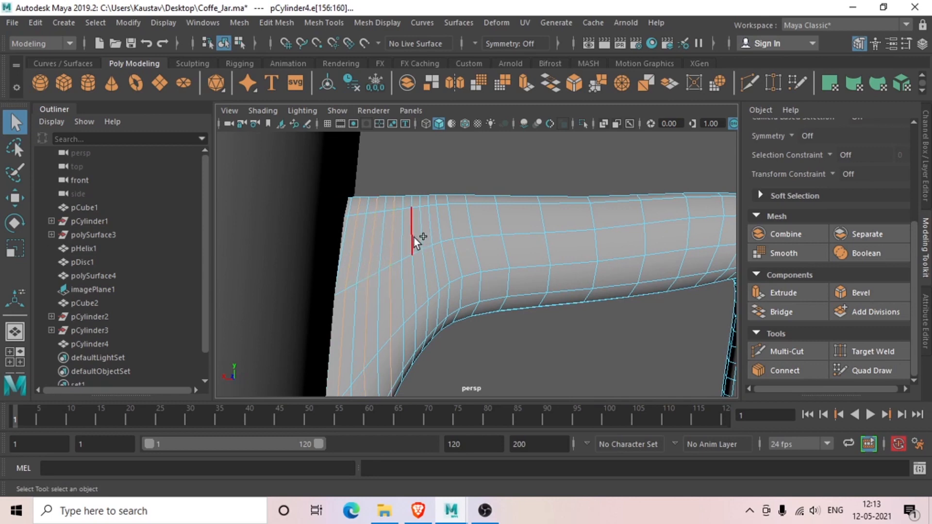
{"action": "left_click", "coordinate": [430, 235], "text": "shift"}
{"action": "key", "text": "ctrl+Delete"}
{"action": "scroll", "coordinate": [449, 229], "scroll_direction": "down", "scroll_amount": 4}
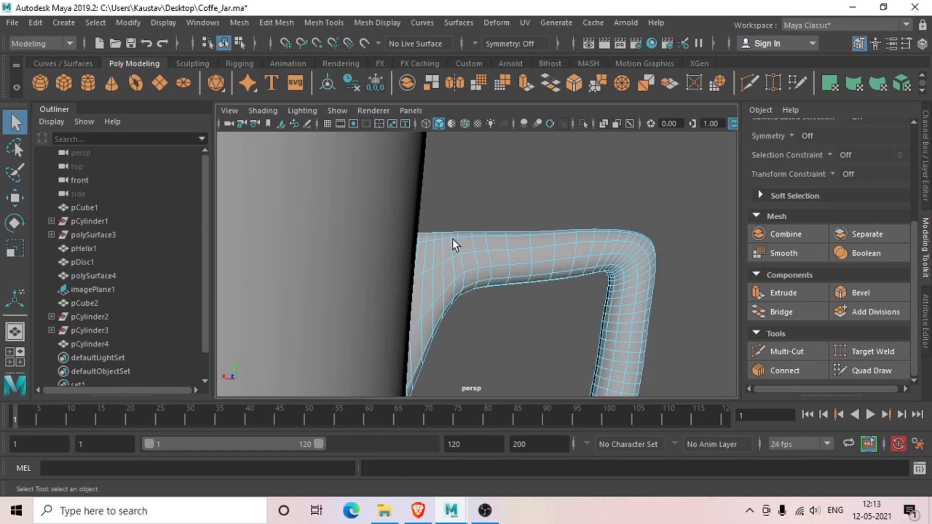
- Delete alternate crosswise edge loops along the handle's upper arm up to the corner bend
{"action": "middle_click_drag", "start_coordinate": [454, 240], "coordinate": [373, 232], "text": "alt"}
{"action": "double_click", "coordinate": [416, 238]}
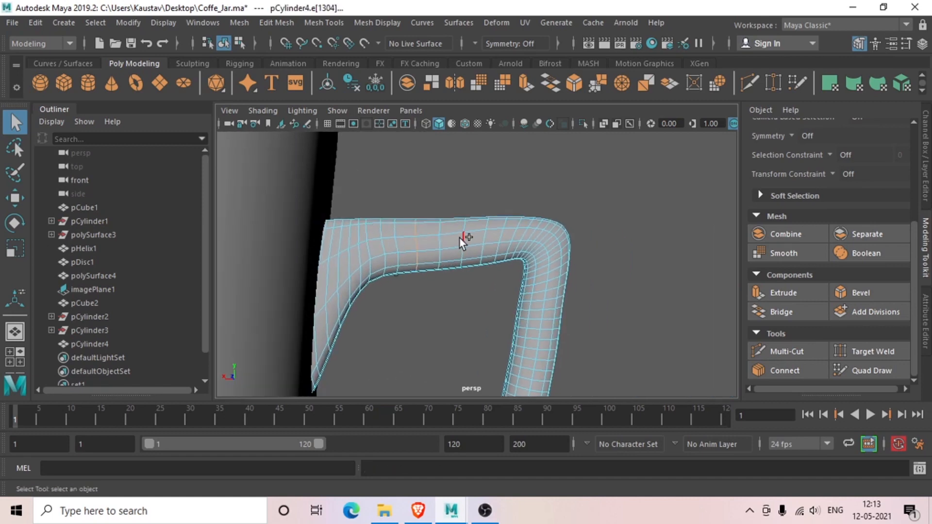
{"action": "double_click", "coordinate": [461, 237], "text": "shift"}
{"action": "left_click", "coordinate": [496, 233], "text": "shift"}
{"action": "key", "text": "ctrl+Delete"}
- Select alternate crosswise edge loops from below the corner bend down to the handle's lower end and delete them
{"action": "left_click_drag", "start_coordinate": [496, 235], "coordinate": [472, 238], "text": "alt"}
{"action": "middle_click_drag", "start_coordinate": [500, 238], "coordinate": [477, 204], "text": "alt"}
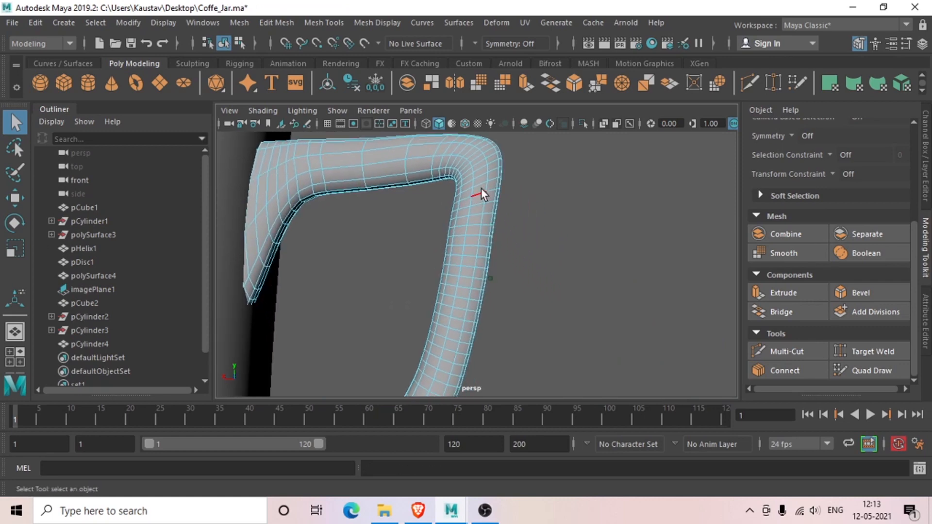
{"action": "double_click", "coordinate": [481, 185]}
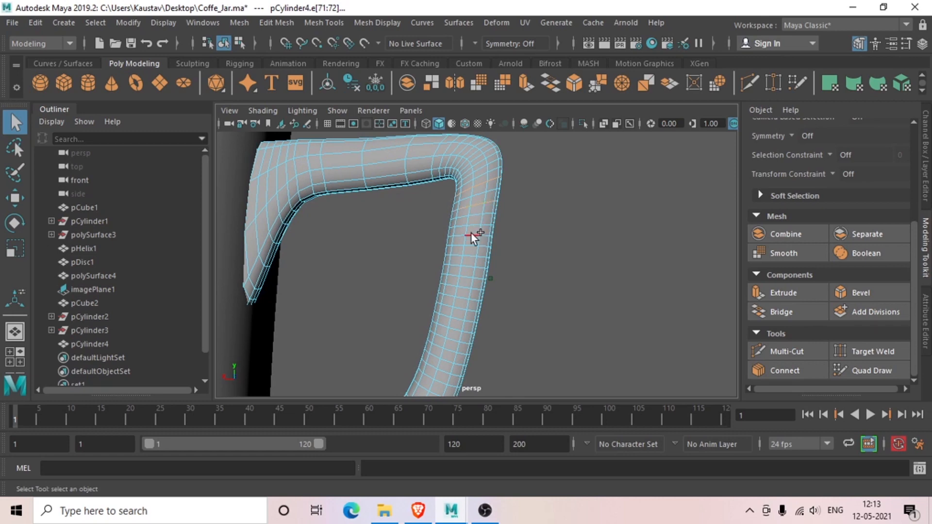
{"action": "double_click", "coordinate": [472, 226]}
{"action": "key", "text": "ctrl+z"}
{"action": "double_click", "coordinate": [469, 246], "text": "shift"}
{"action": "double_click", "coordinate": [466, 269], "text": "shift"}
{"action": "middle_click_drag", "start_coordinate": [465, 289], "coordinate": [481, 224], "text": "alt"}
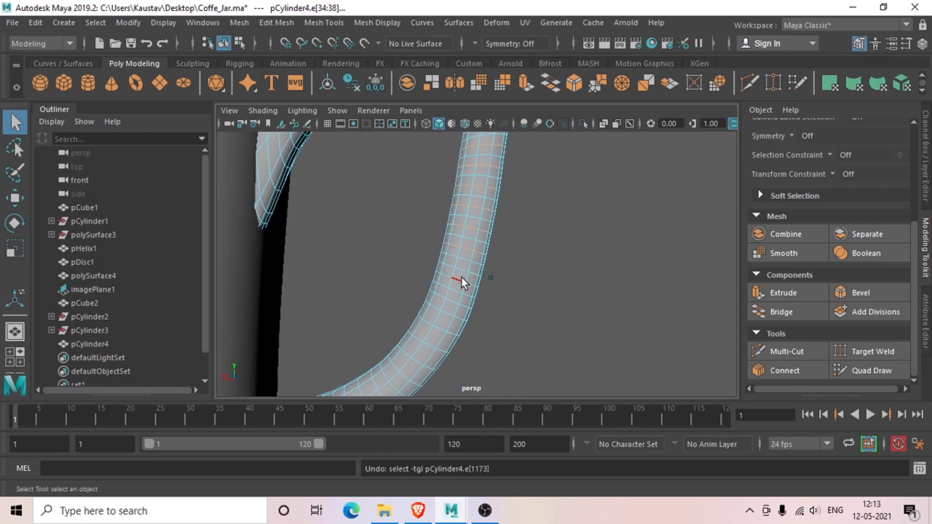
{"action": "scroll", "coordinate": [462, 280], "scroll_direction": "up", "scroll_amount": 2}
{"action": "double_click", "coordinate": [455, 266], "text": "shift"}
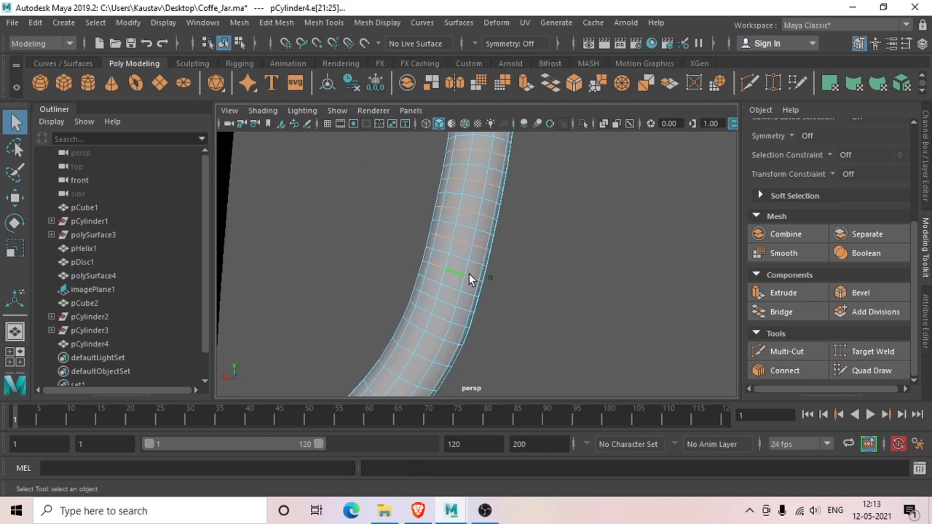
{"action": "key", "text": "alt+shift"}
{"action": "middle_click_drag", "start_coordinate": [469, 275], "coordinate": [525, 202], "text": "alt"}
{"action": "key", "text": "alt+shift"}
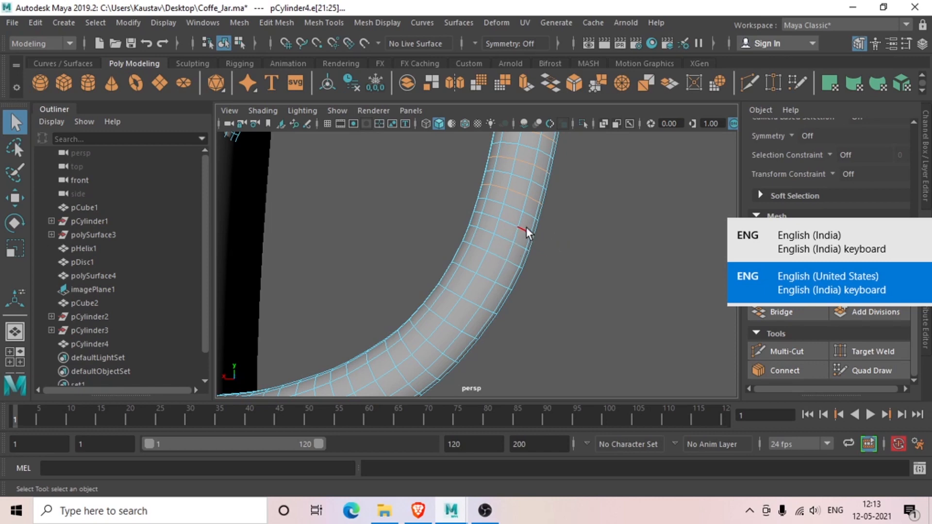
{"action": "double_click", "coordinate": [493, 257], "text": "shift"}
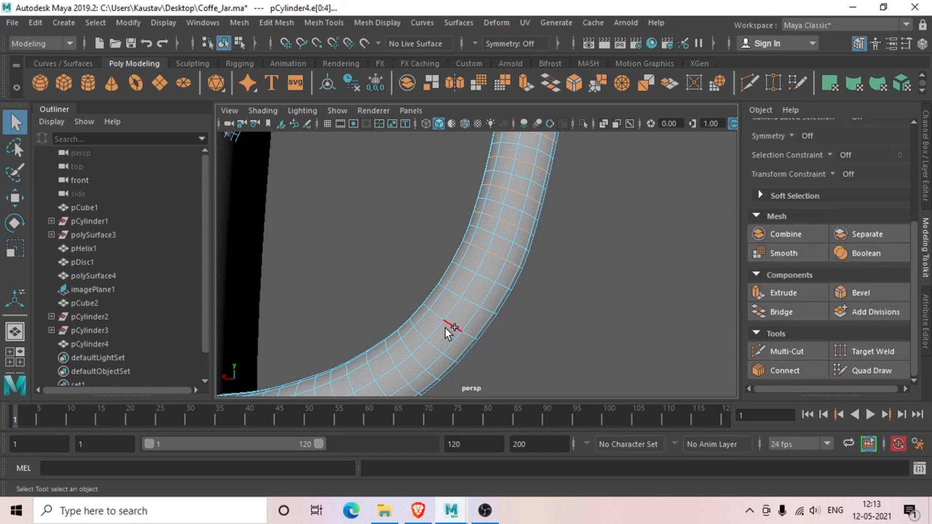
{"action": "middle_click_drag", "start_coordinate": [440, 343], "coordinate": [530, 250], "text": "alt"}
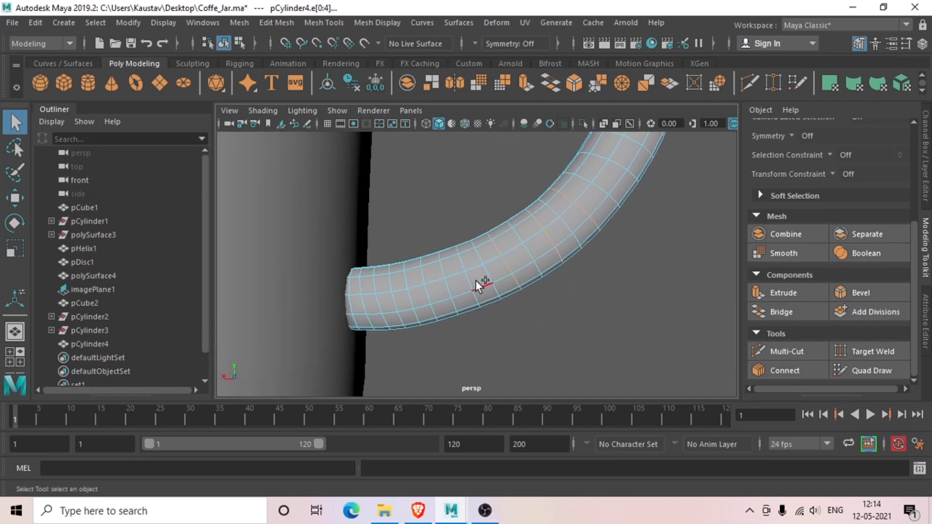
{"action": "key", "text": "ctrl+z"}
{"action": "key", "text": "ctrl+z"}
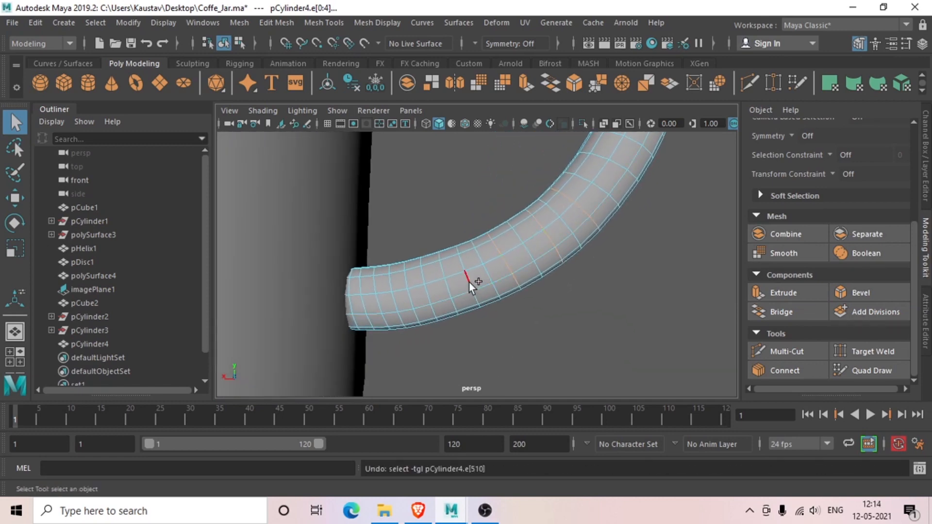
{"action": "double_click", "coordinate": [469, 282], "text": "shift"}
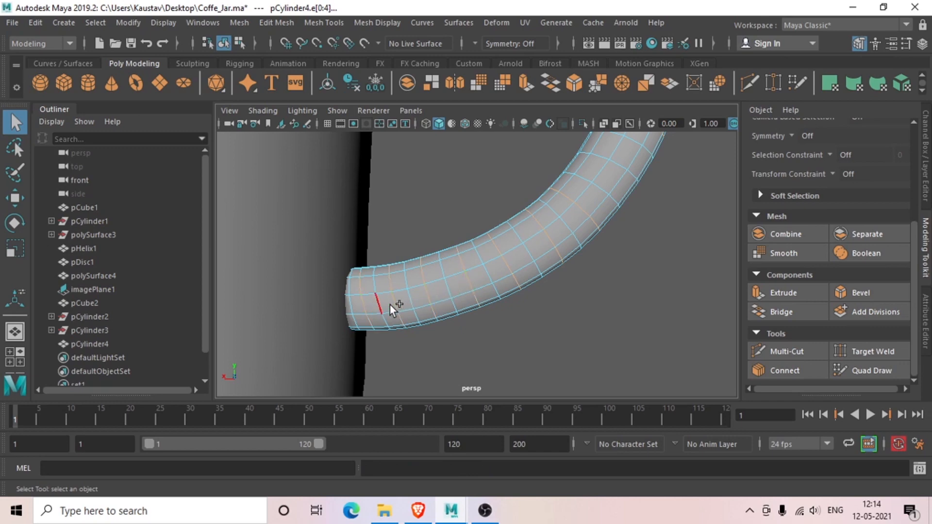
{"action": "key", "text": "ctrl+Delete"}
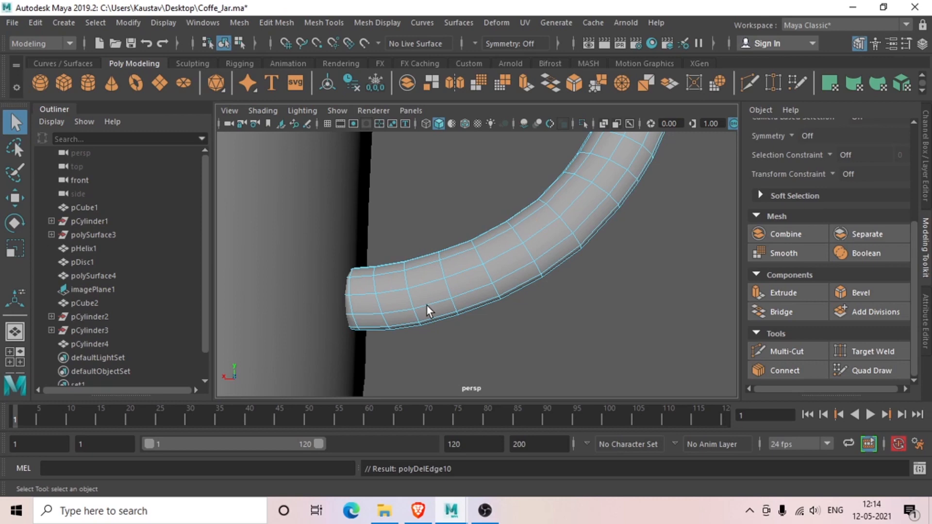
- Return the handle from edge editing to object mode with the whole mug in view
{"action": "scroll", "coordinate": [427, 306], "scroll_direction": "down", "scroll_amount": 5}
{"action": "scroll", "coordinate": [431, 313], "scroll_direction": "down", "scroll_amount": 5}
{"action": "left_click_drag", "start_coordinate": [450, 295], "coordinate": [502, 297], "text": "alt"}
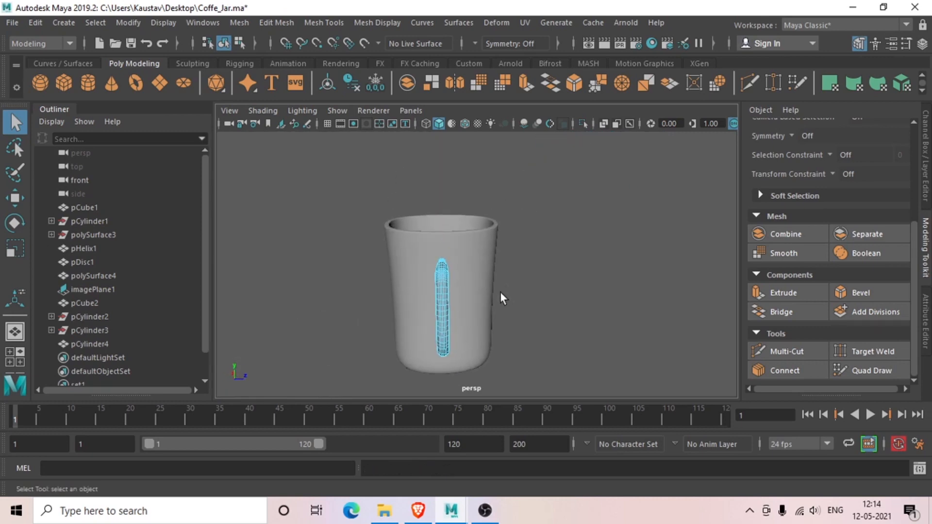
{"action": "right_click_drag", "start_coordinate": [448, 261], "coordinate": [508, 121]}
{"action": "left_click_drag", "start_coordinate": [572, 252], "coordinate": [546, 294], "text": "alt"}
{"action": "right_click_drag", "start_coordinate": [453, 273], "coordinate": [475, 117]}
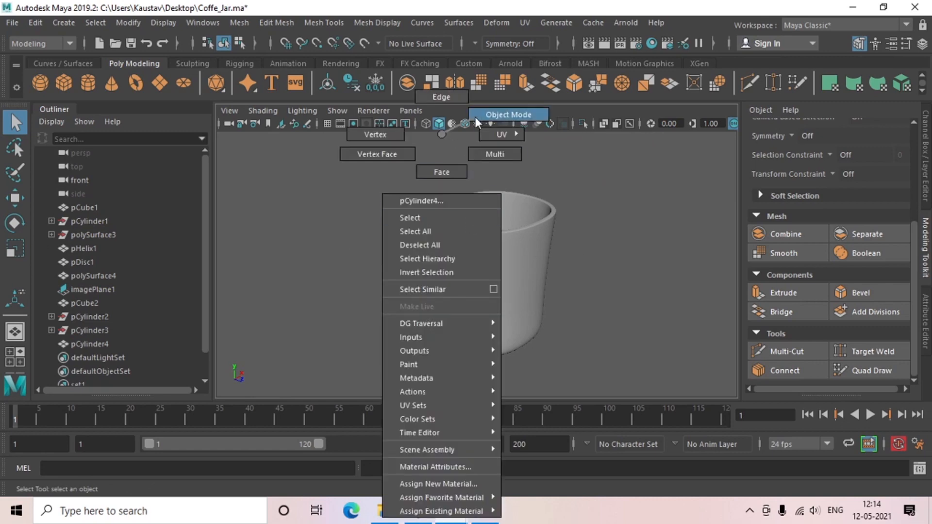
- Select the mug body and handle together and delete their construction history
{"action": "left_click_drag", "start_coordinate": [569, 280], "coordinate": [422, 273], "text": "alt"}
{"action": "scroll", "coordinate": [458, 267], "scroll_direction": "down", "scroll_amount": 3}
{"action": "left_click_drag", "start_coordinate": [410, 205], "coordinate": [521, 275]}
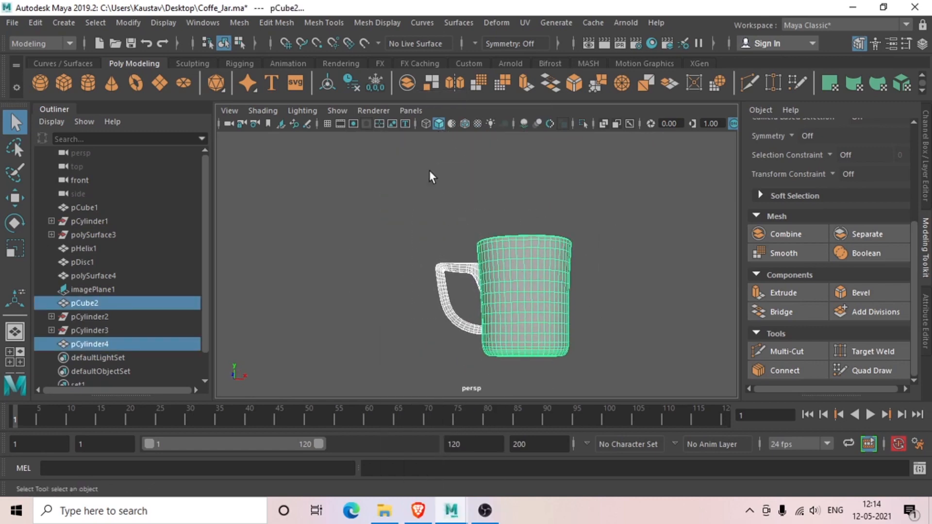
{"action": "left_click", "coordinate": [352, 82]}
{"action": "left_click", "coordinate": [399, 196]}
- Inspect the mug from above and the side, then reselect both body and handle and clear their history once more
{"action": "left_click_drag", "start_coordinate": [400, 196], "coordinate": [469, 318], "text": "alt"}
{"action": "scroll", "coordinate": [392, 312], "scroll_direction": "up", "scroll_amount": 3}
{"action": "left_click", "coordinate": [459, 329]}
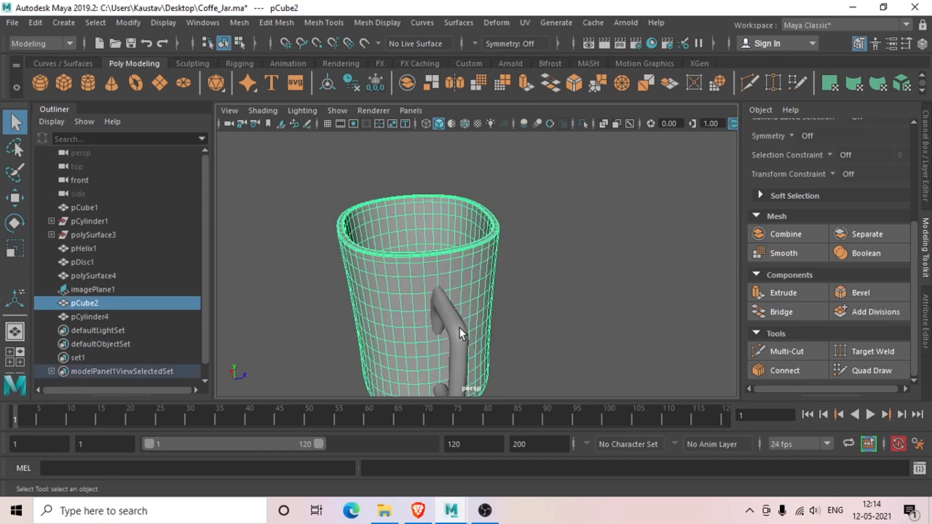
{"action": "left_click", "coordinate": [462, 348]}
{"action": "key", "text": "r"}
{"action": "left_click_drag", "start_coordinate": [507, 357], "coordinate": [547, 327]}
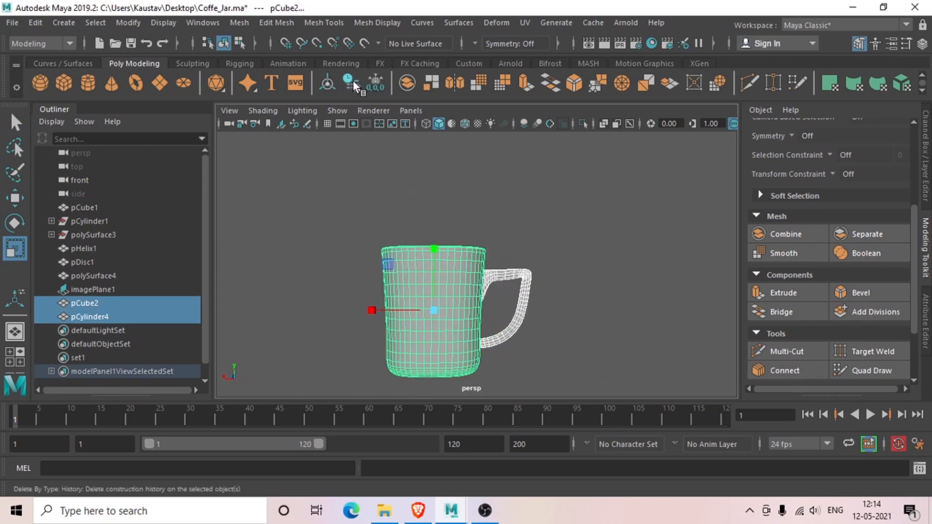
{"action": "left_click", "coordinate": [437, 185]}
- Select only the mug body and open its UVs in the UV Editor
{"action": "left_click", "coordinate": [434, 264]}
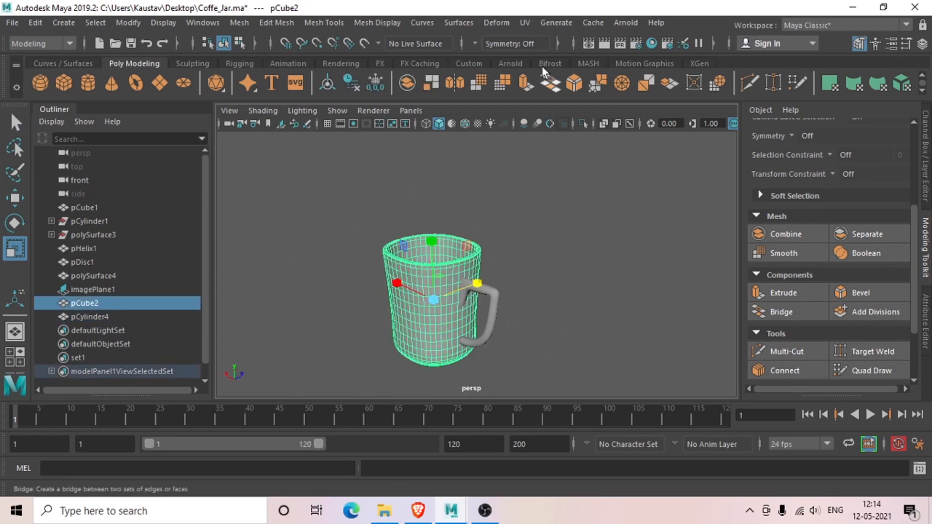
{"action": "left_click", "coordinate": [525, 22]}
{"action": "left_click", "coordinate": [547, 47]}
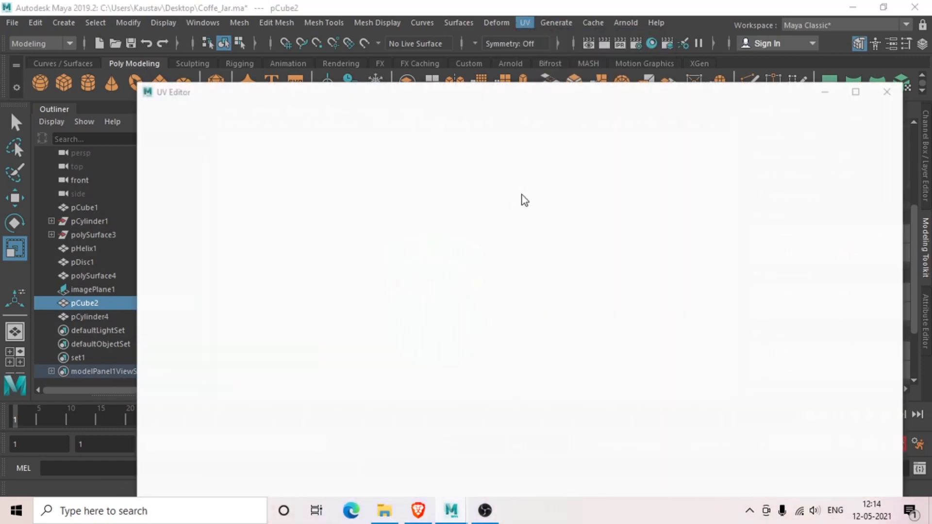
{"action": "scroll", "coordinate": [551, 243], "scroll_direction": "down", "scroll_amount": 5}
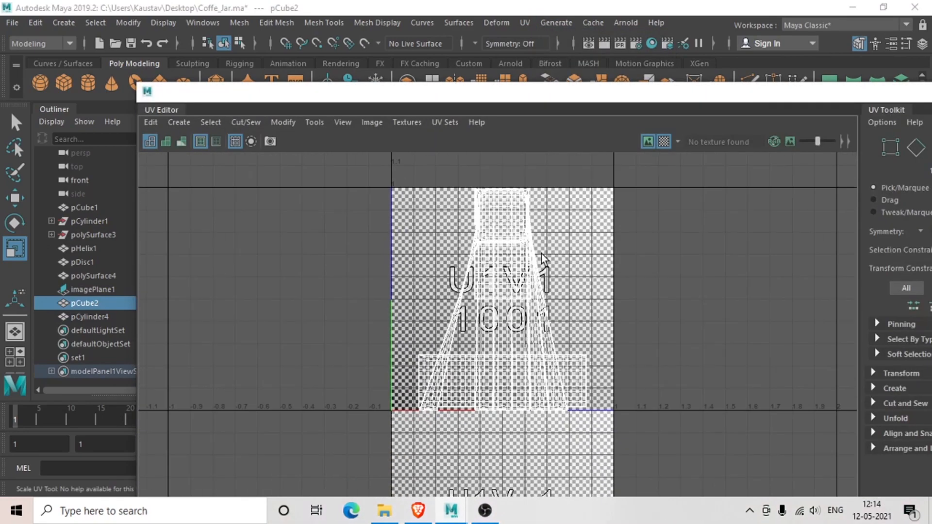
- Apply an Automatic UV mapping to the mug body and turn off the checker background
{"action": "left_click", "coordinate": [182, 122]}
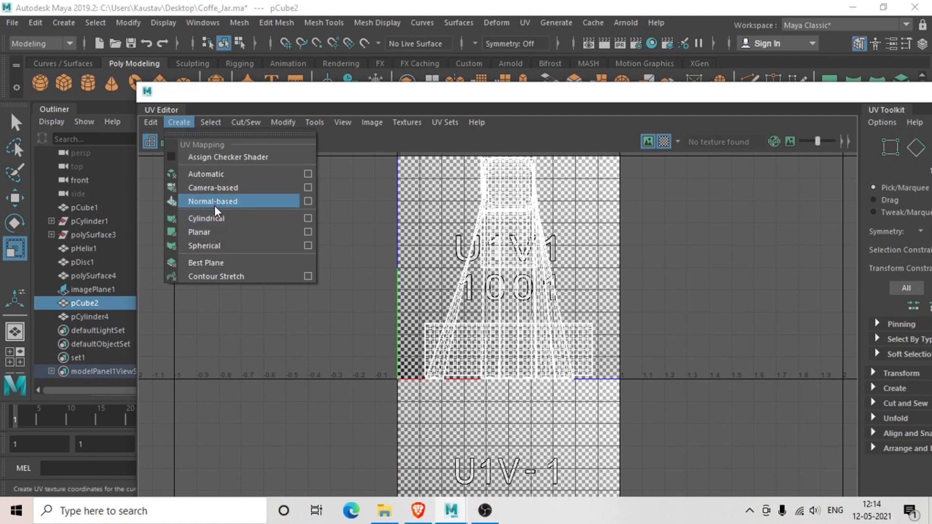
{"action": "left_click", "coordinate": [213, 174]}
{"action": "scroll", "coordinate": [444, 264], "scroll_direction": "up", "scroll_amount": 3}
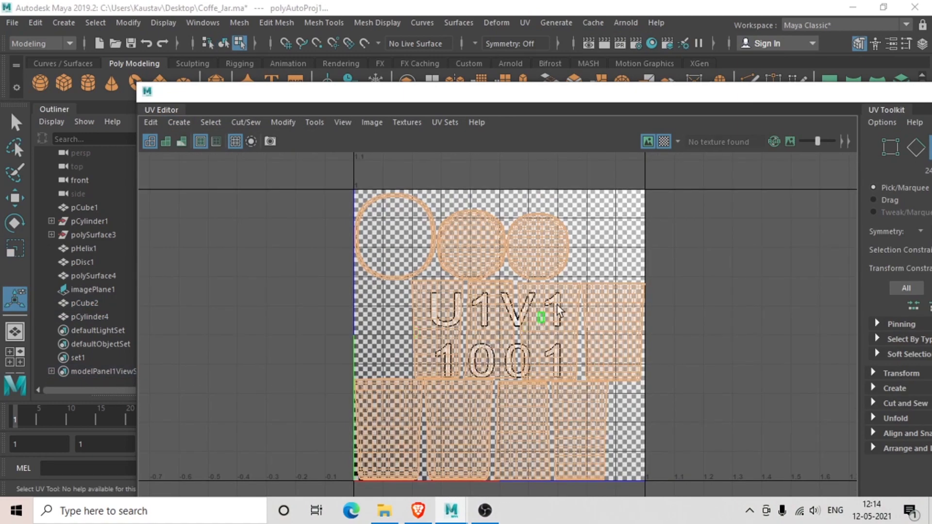
{"action": "left_click", "coordinate": [664, 142]}
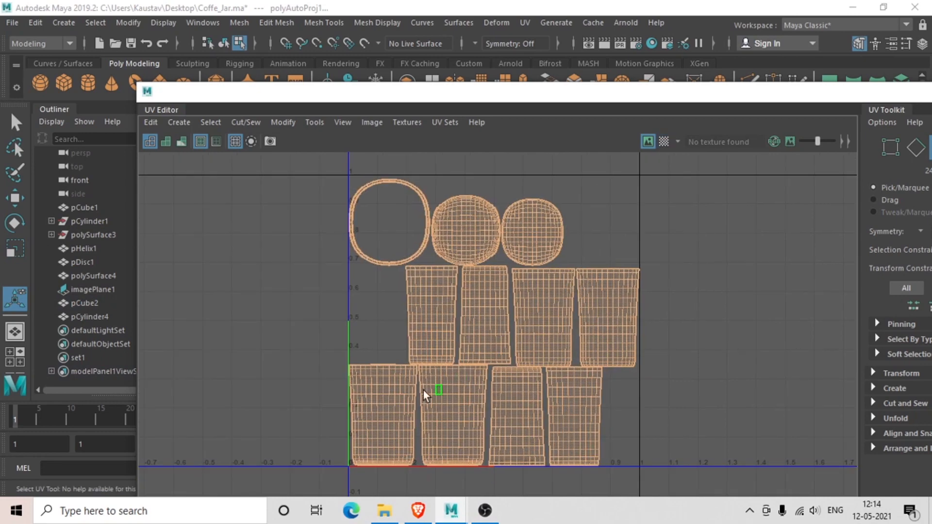
- Select the four wall shells in the lowest row of the UV layout, checking their faces on the mug model
{"action": "left_click", "coordinate": [377, 399]}
{"action": "left_click", "coordinate": [437, 412], "text": "shift"}
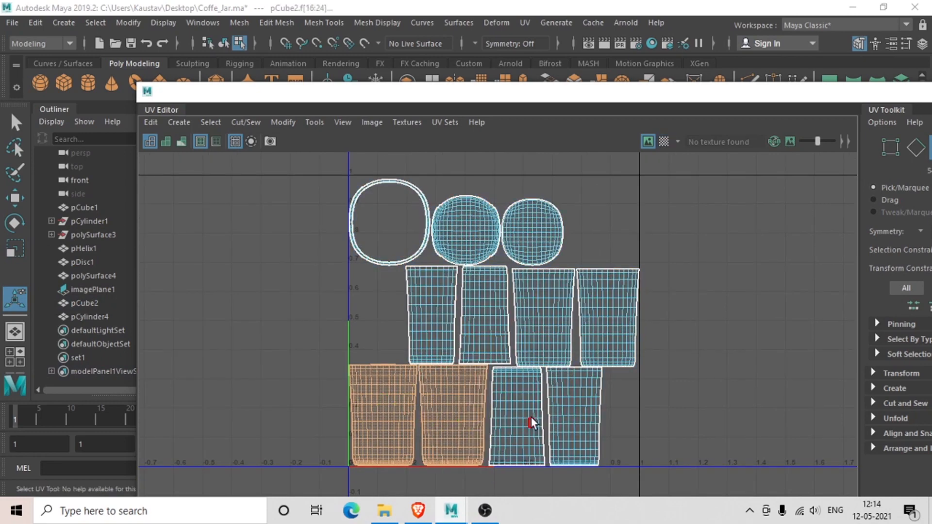
{"action": "left_click", "coordinate": [529, 416], "text": "shift"}
{"action": "key", "text": "ctrl+z"}
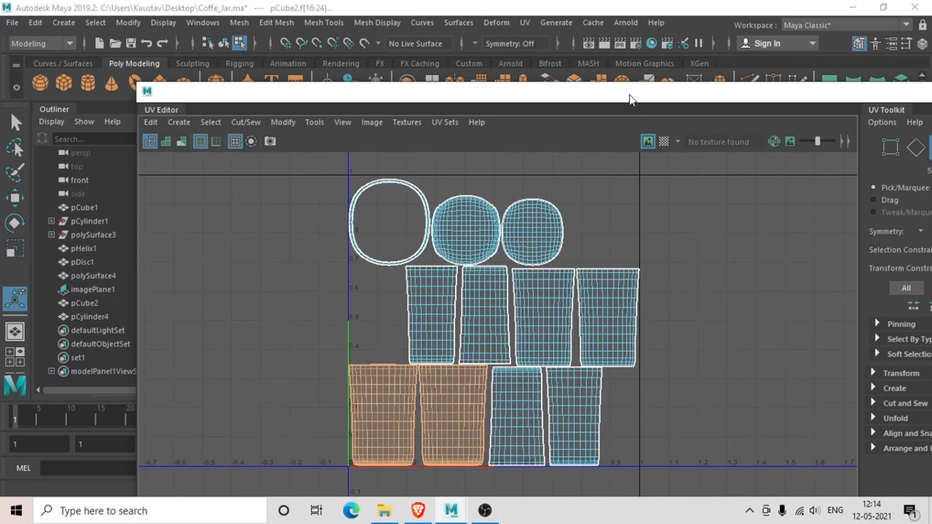
{"action": "left_click_drag", "start_coordinate": [628, 95], "coordinate": [491, 500]}
{"action": "left_click_drag", "start_coordinate": [451, 347], "coordinate": [514, 294], "text": "alt"}
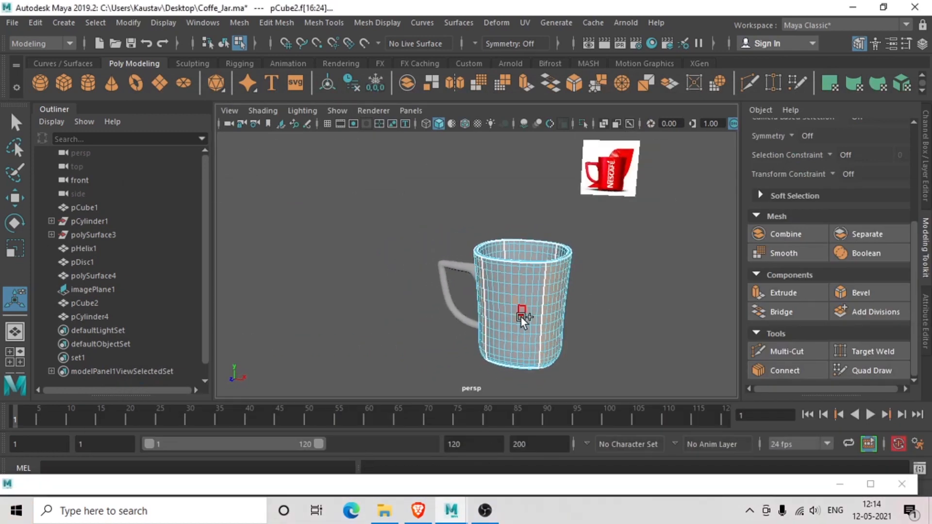
{"action": "left_click_drag", "start_coordinate": [467, 482], "coordinate": [575, 125]}
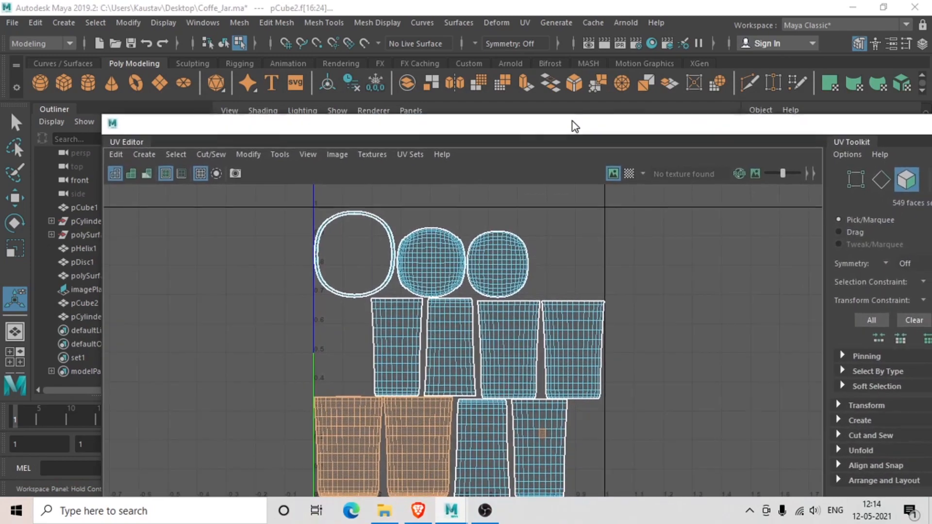
{"action": "left_click", "coordinate": [533, 422], "text": "shift"}
{"action": "left_click", "coordinate": [484, 442], "text": "shift"}
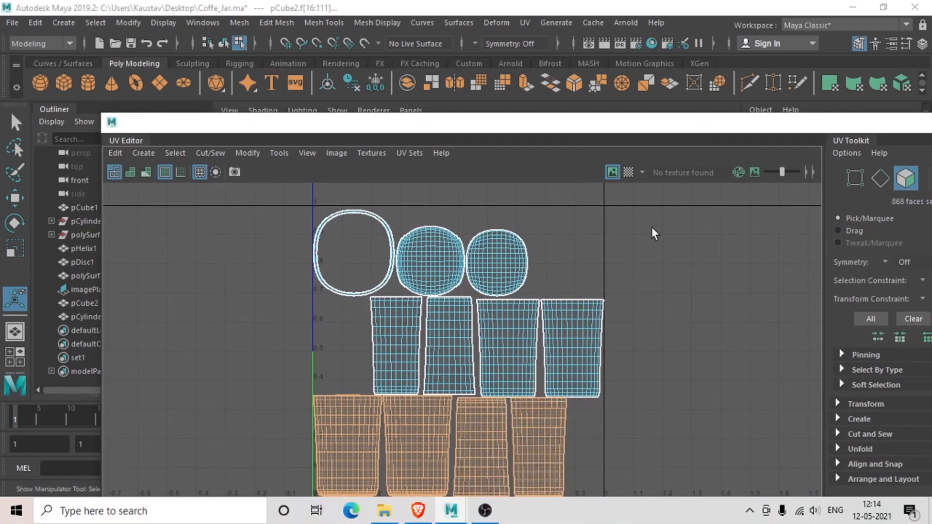
- Apply a Cylindrical UV projection to the four selected wall shells and unfold the result
{"action": "left_click", "coordinate": [143, 152]}
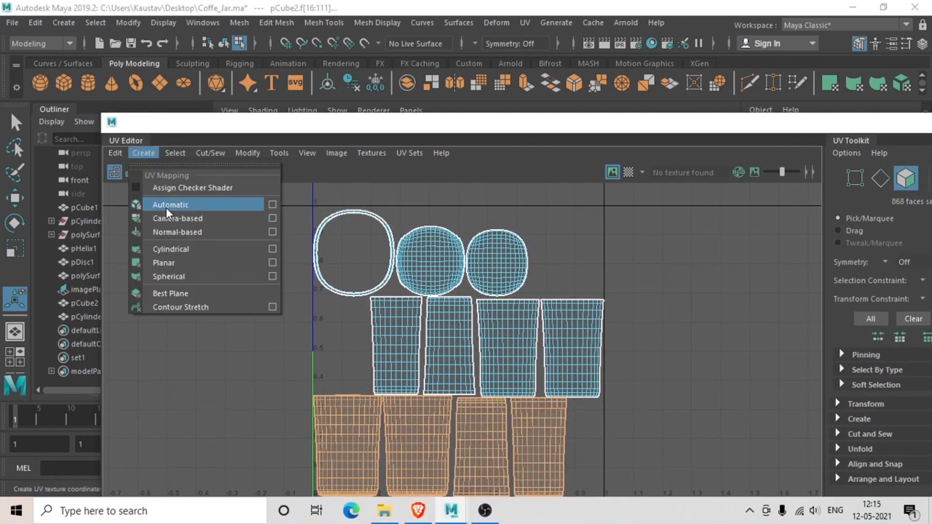
{"action": "left_click", "coordinate": [167, 250]}
{"action": "scroll", "coordinate": [544, 356], "scroll_direction": "down", "scroll_amount": 3}
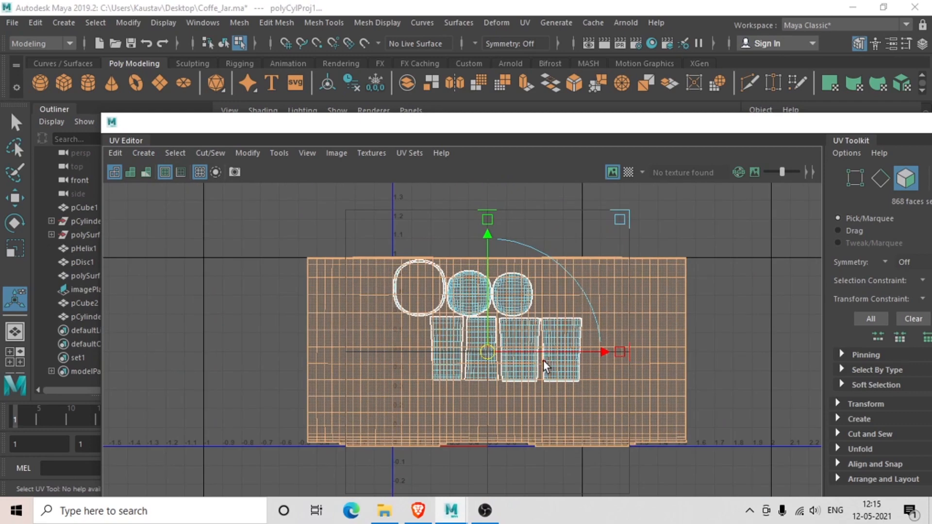
{"action": "key", "text": "ctrl+u"}
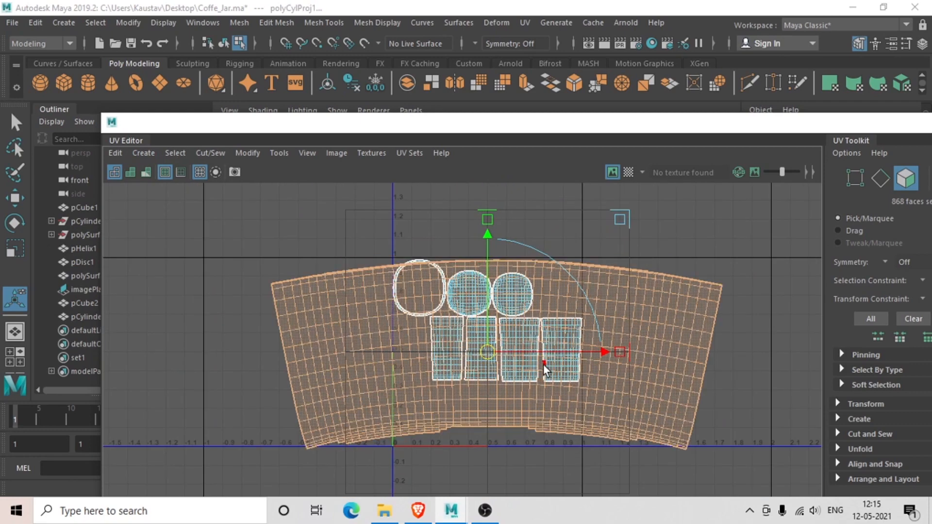
- Move the unfolded wall shell below the other shells in the UV layout
{"action": "key", "text": "w"}
{"action": "scroll", "coordinate": [543, 364], "scroll_direction": "down", "scroll_amount": 2}
{"action": "left_click_drag", "start_coordinate": [498, 365], "coordinate": [416, 474]}
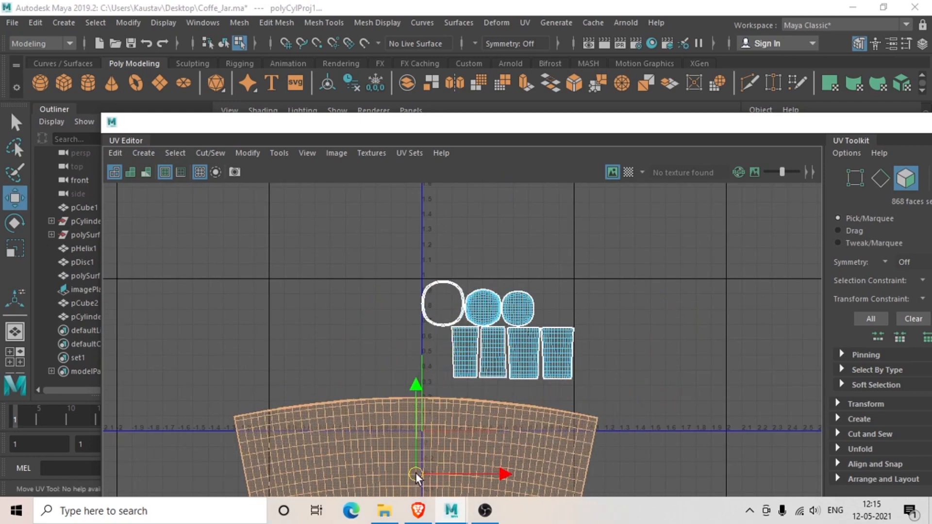
{"action": "scroll", "coordinate": [534, 389], "scroll_direction": "up", "scroll_amount": 2}
- Select the four remaining wall shells and repeat the Cylindrical projection on them
{"action": "double_click", "coordinate": [473, 361]}
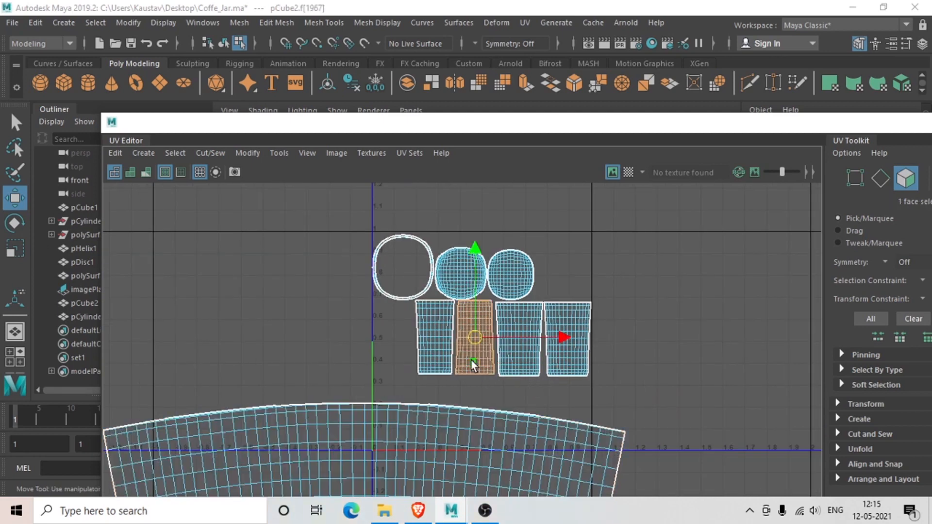
{"action": "double_click", "coordinate": [429, 359], "text": "shift"}
{"action": "double_click", "coordinate": [527, 365], "text": "shift"}
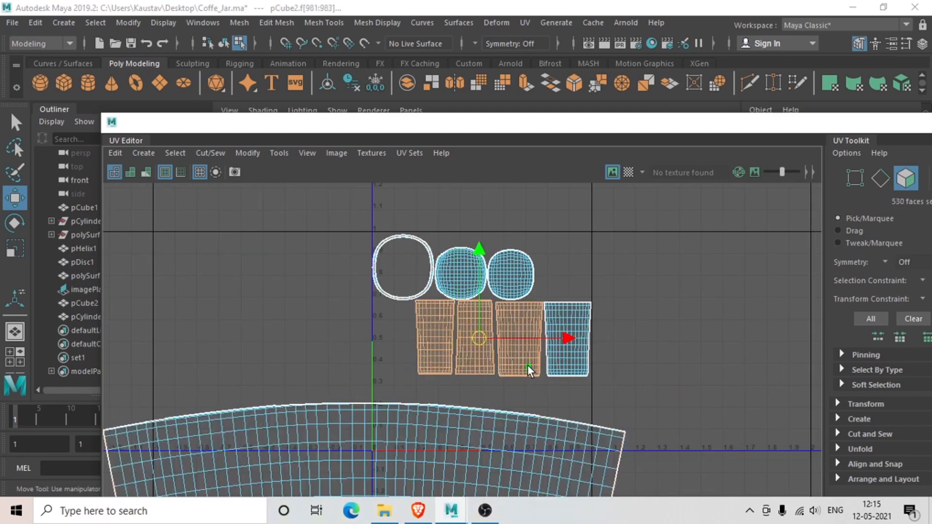
{"action": "double_click", "coordinate": [569, 365], "text": "shift"}
{"action": "key", "text": "g"}
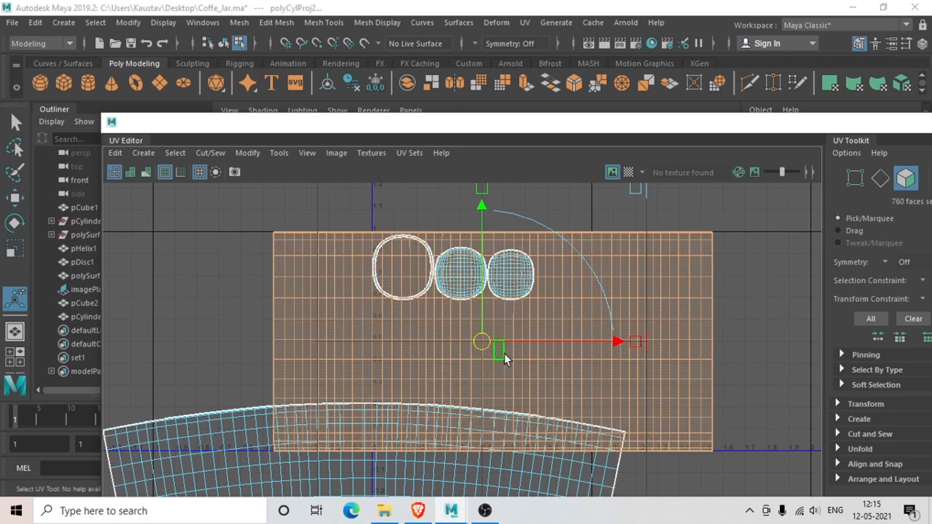
- Move the newly projected rectangular wall shell aside, well to the right of the round shells
{"action": "scroll", "coordinate": [504, 354], "scroll_direction": "down", "scroll_amount": 3}
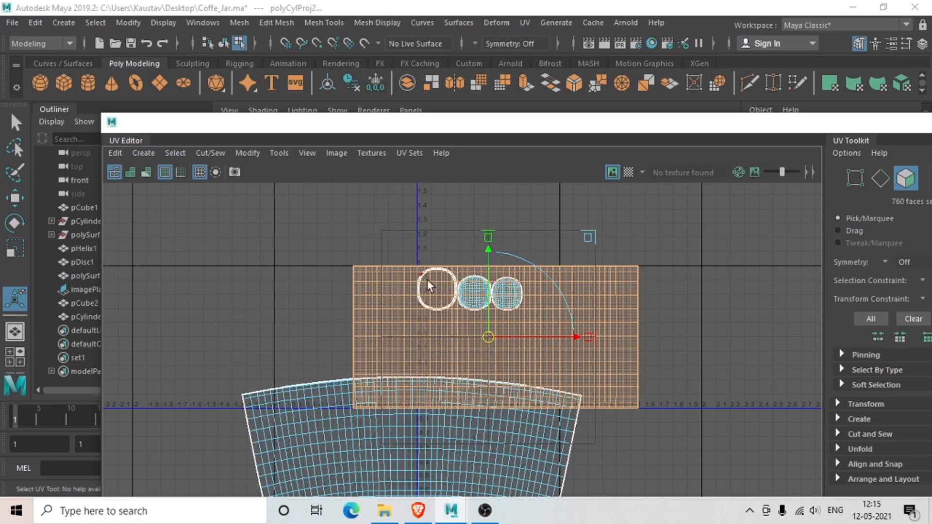
{"action": "left_click_drag", "start_coordinate": [489, 336], "coordinate": [763, 353]}
{"action": "scroll", "coordinate": [536, 320], "scroll_direction": "up", "scroll_amount": 3}
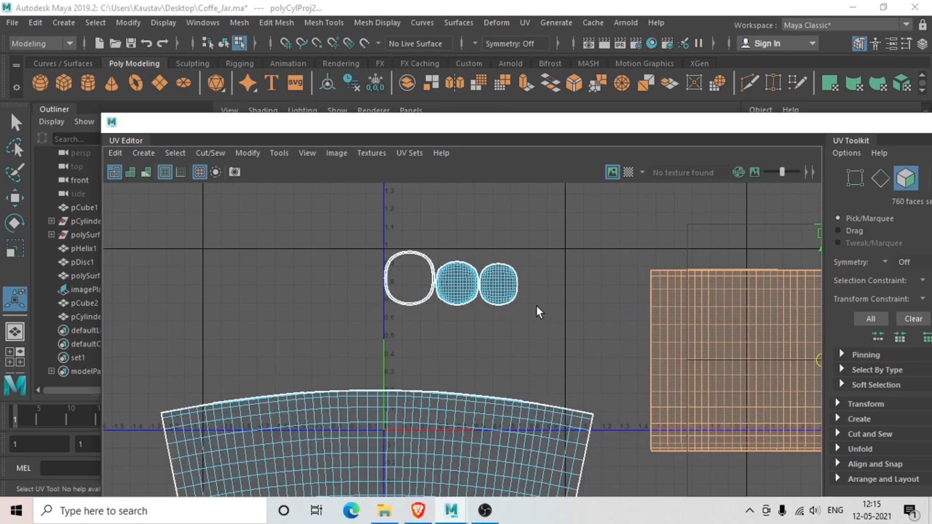
- Select the curved edge arcs along both sides of the middle round shell and cut the UVs there
{"action": "middle_click_drag", "start_coordinate": [536, 305], "coordinate": [492, 368], "text": "alt"}
{"action": "scroll", "coordinate": [484, 343], "scroll_direction": "up", "scroll_amount": 6}
{"action": "scroll", "coordinate": [443, 333], "scroll_direction": "up", "scroll_amount": 2}
{"action": "right_click_drag", "start_coordinate": [431, 331], "coordinate": [441, 216]}
{"action": "double_click", "coordinate": [325, 265]}
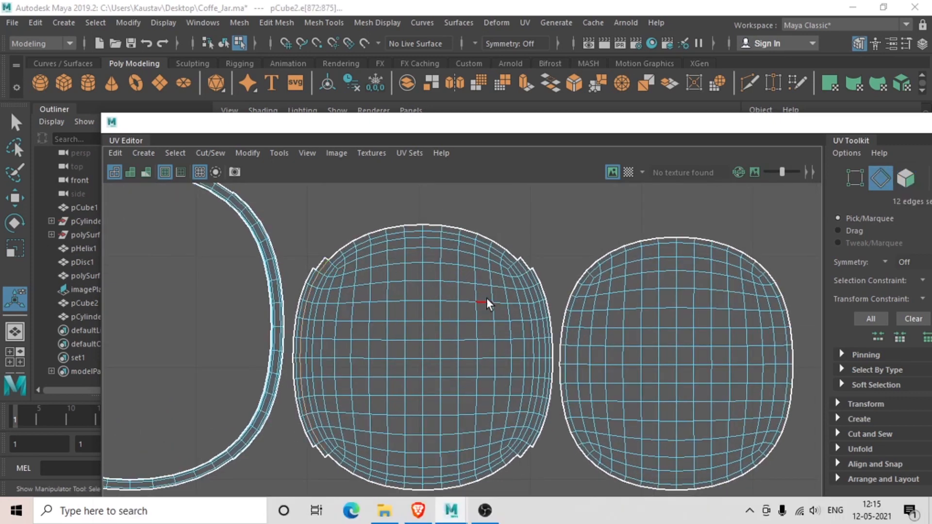
{"action": "double_click", "coordinate": [523, 265], "text": "shift"}
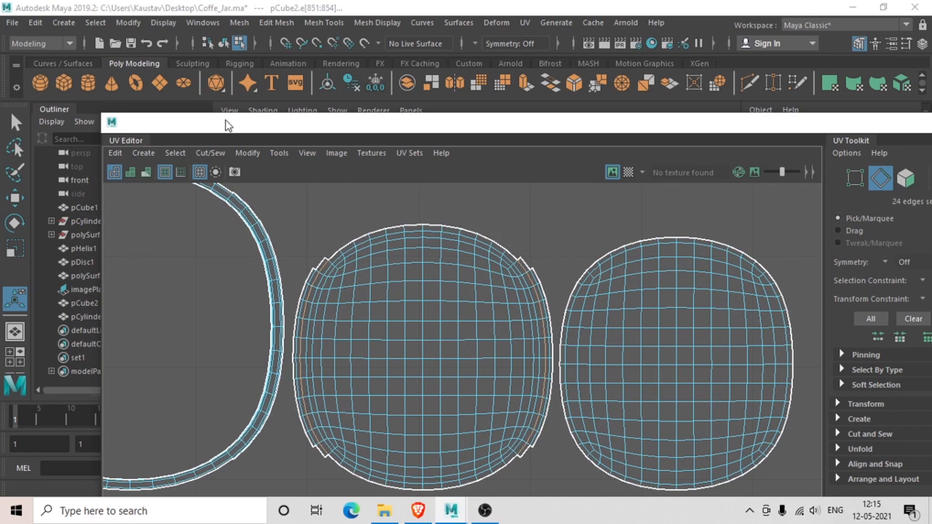
{"action": "left_click", "coordinate": [216, 154]}
{"action": "left_click", "coordinate": [223, 226]}
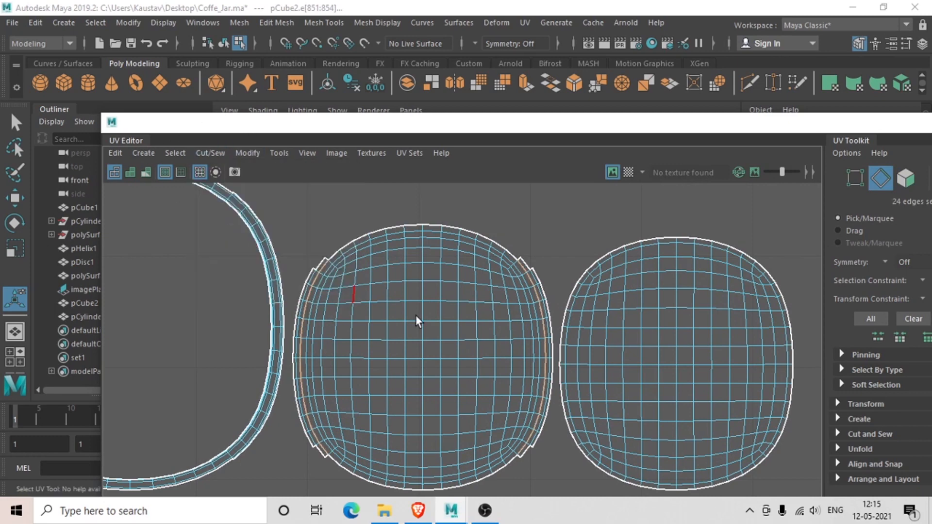
- Select the two round disc shells and move them up and to the right, clear of the cut-off side strips
{"action": "right_click_drag", "start_coordinate": [460, 323], "coordinate": [452, 353]}
{"action": "double_click", "coordinate": [449, 341]}
{"action": "double_click", "coordinate": [608, 342], "text": "shift"}
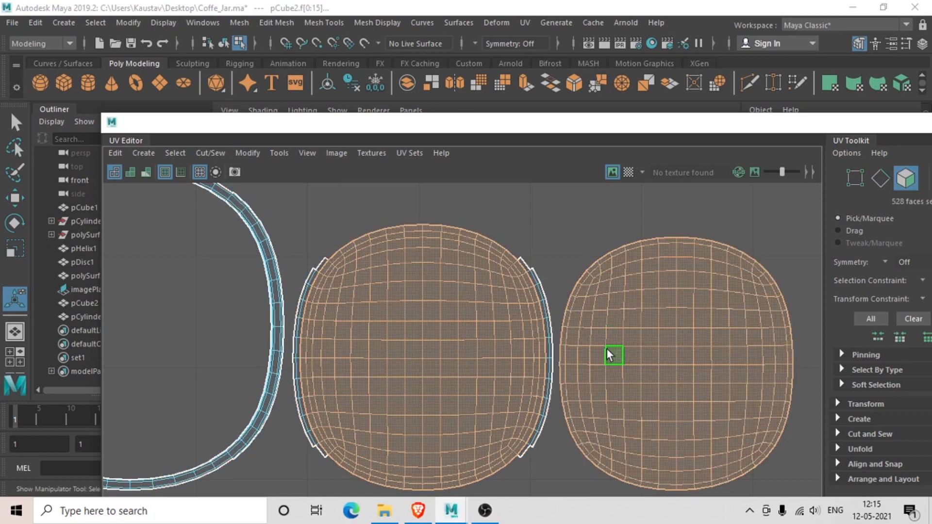
{"action": "scroll", "coordinate": [605, 345], "scroll_direction": "down", "scroll_amount": 1}
{"action": "scroll", "coordinate": [605, 345], "scroll_direction": "down", "scroll_amount": 2}
{"action": "key", "text": "w"}
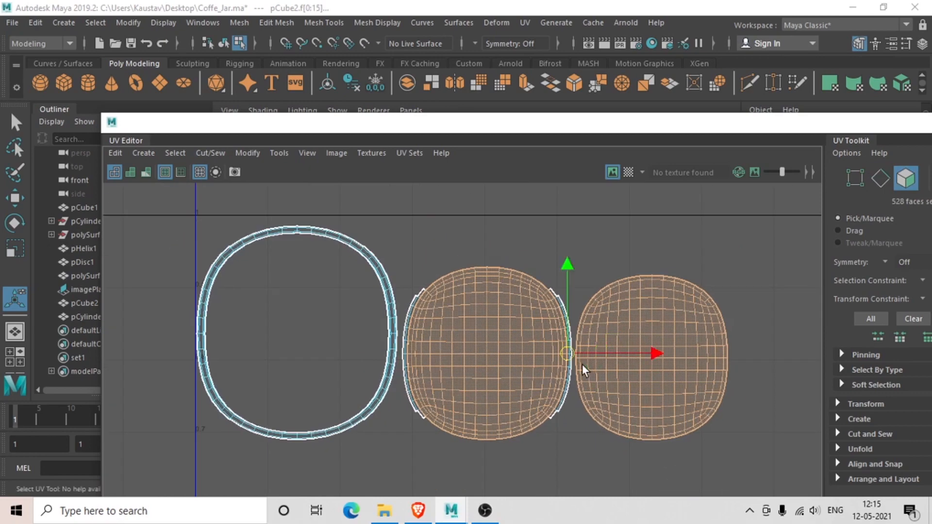
{"action": "left_click_drag", "start_coordinate": [563, 354], "coordinate": [721, 219]}
{"action": "scroll", "coordinate": [592, 304], "scroll_direction": "down", "scroll_amount": 6}
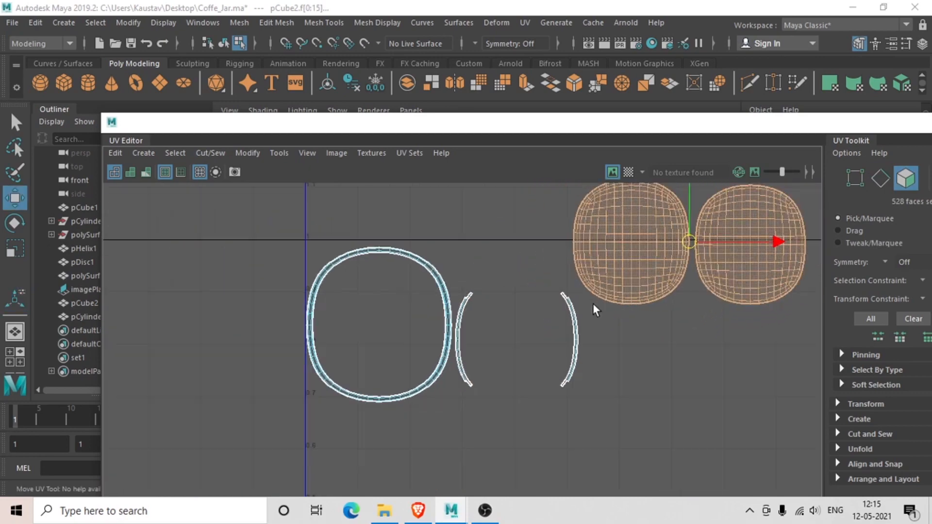
{"action": "scroll", "coordinate": [556, 261], "scroll_direction": "down", "scroll_amount": 2}
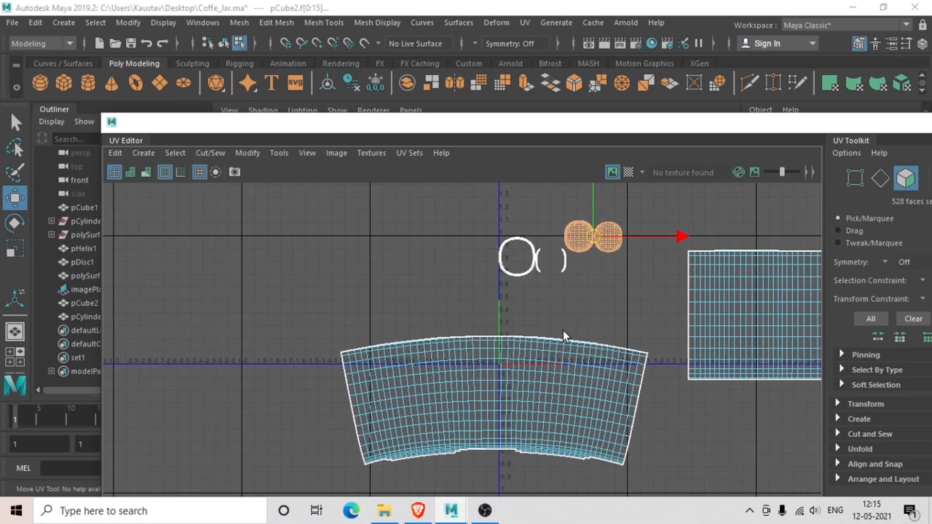
- Select the curved wall shell with the two cut-off strips, project them together with Cylindrical mapping, and unfold them
{"action": "double_click", "coordinate": [545, 332]}
{"action": "double_click", "coordinate": [546, 209], "text": "shift"}
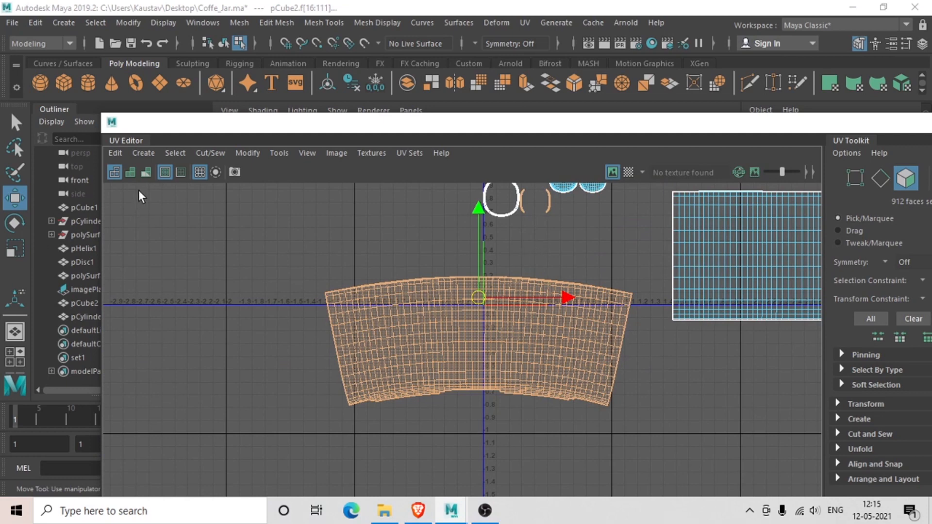
{"action": "left_click", "coordinate": [144, 152]}
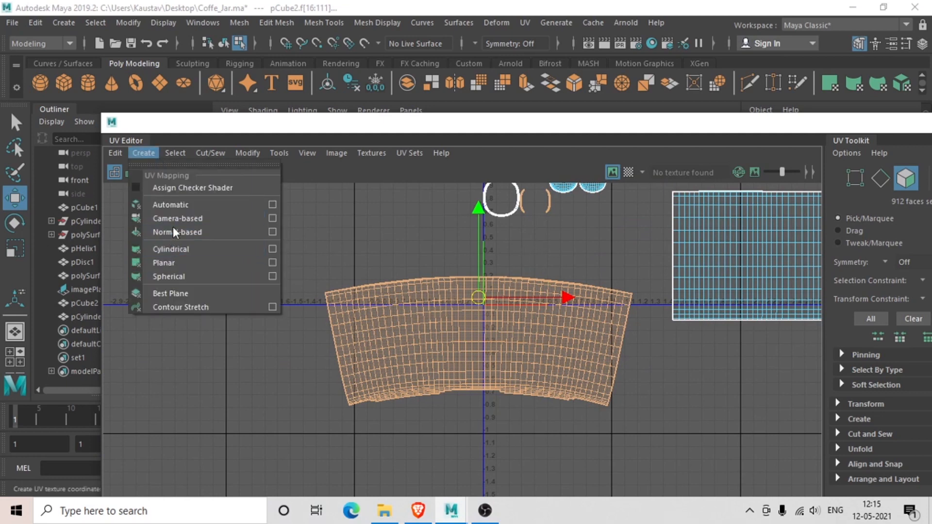
{"action": "left_click", "coordinate": [167, 247]}
{"action": "key", "text": "ctrl+u"}
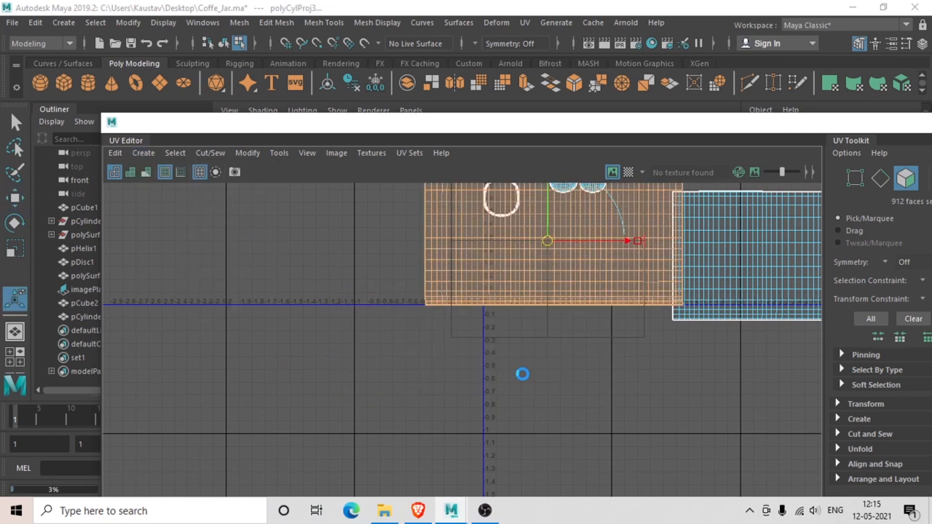
{"action": "scroll", "coordinate": [538, 368], "scroll_direction": "down", "scroll_amount": 2}
{"action": "middle_click_drag", "start_coordinate": [525, 365], "coordinate": [426, 430], "text": "alt"}
{"action": "left_click_drag", "start_coordinate": [584, 370], "coordinate": [587, 360]}
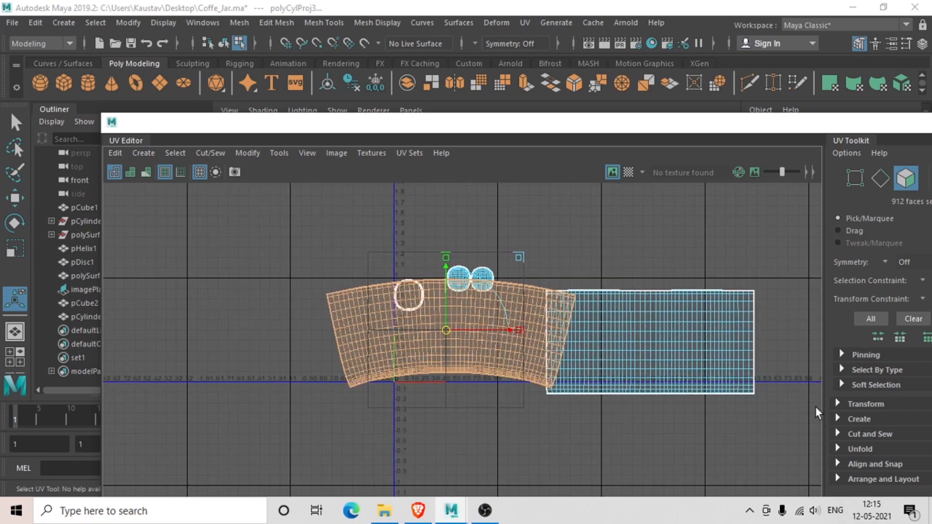
- Straighten the combined wall shell's UVs in U and V with a 30.00 angle, and save the scene
{"action": "left_click", "coordinate": [847, 450]}
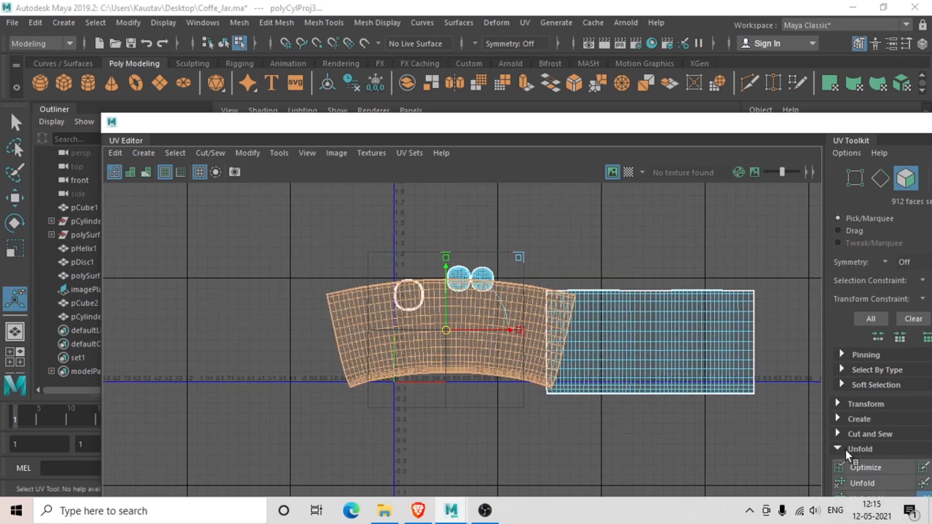
{"action": "left_click_drag", "start_coordinate": [770, 128], "coordinate": [644, 51]}
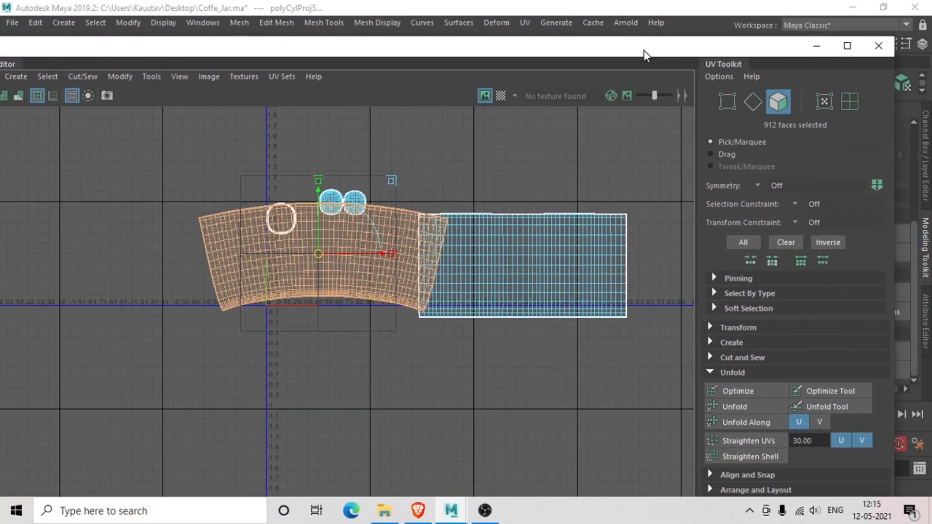
{"action": "left_click", "coordinate": [717, 441]}
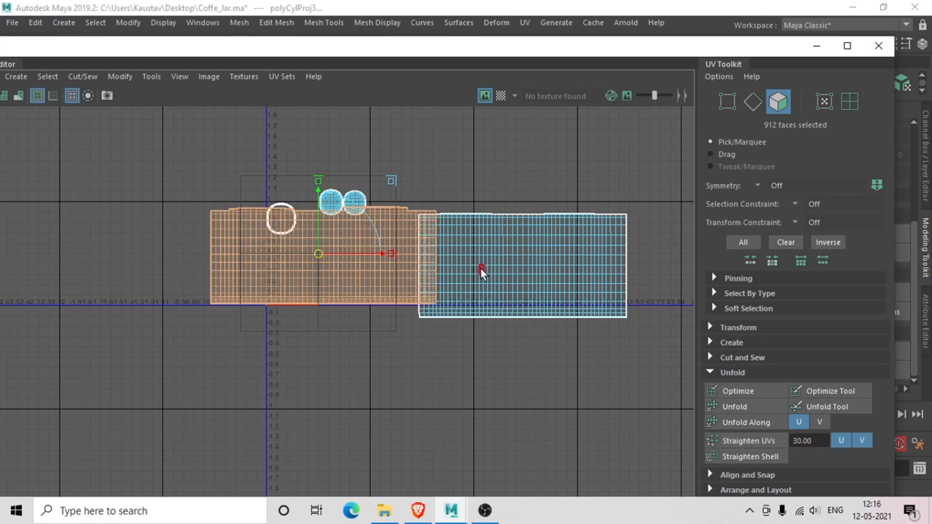
{"action": "key", "text": "ctrl+s"}
{"action": "scroll", "coordinate": [375, 275], "scroll_direction": "up", "scroll_amount": 3}
{"action": "middle_click_drag", "start_coordinate": [374, 275], "coordinate": [412, 338], "text": "alt"}
{"action": "scroll", "coordinate": [403, 318], "scroll_direction": "up", "scroll_amount": 2}
{"action": "scroll", "coordinate": [372, 298], "scroll_direction": "up", "scroll_amount": 2}
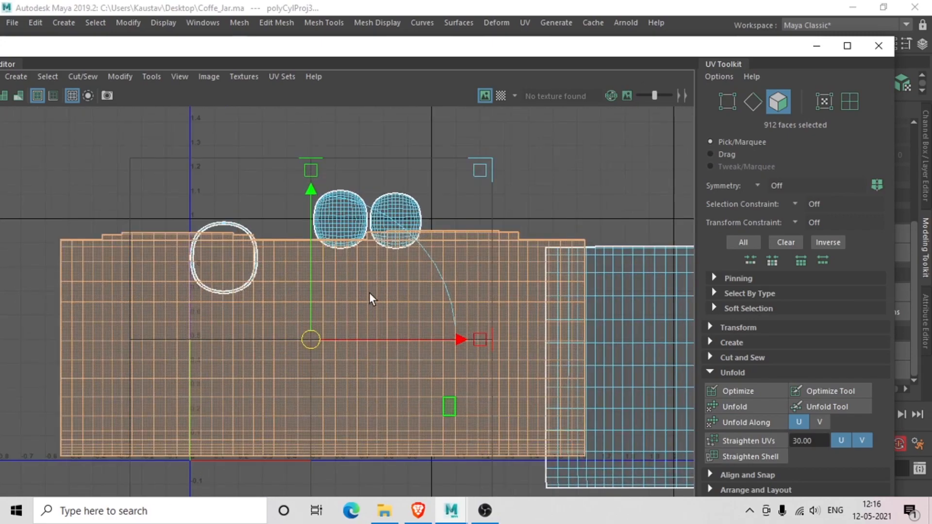
- Move the straightened wall shell down and to the left, clear of the ring and disc shells
{"action": "middle_click_drag", "start_coordinate": [373, 297], "coordinate": [385, 340], "text": "alt"}
{"action": "key", "text": "w"}
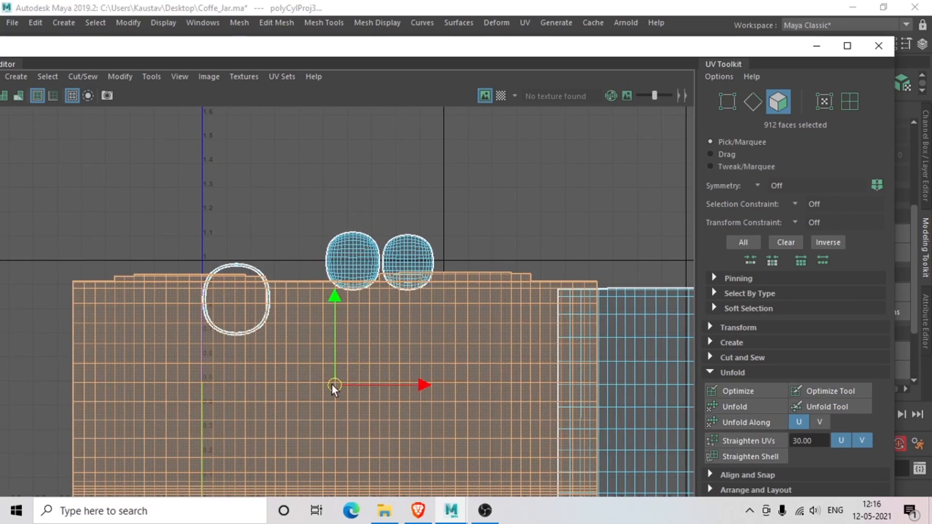
{"action": "left_click_drag", "start_coordinate": [334, 385], "coordinate": [234, 467]}
{"action": "middle_click_drag", "start_coordinate": [350, 391], "coordinate": [416, 383], "text": "alt"}
{"action": "scroll", "coordinate": [379, 382], "scroll_direction": "up", "scroll_amount": 2}
{"action": "scroll", "coordinate": [434, 368], "scroll_direction": "down", "scroll_amount": 3}
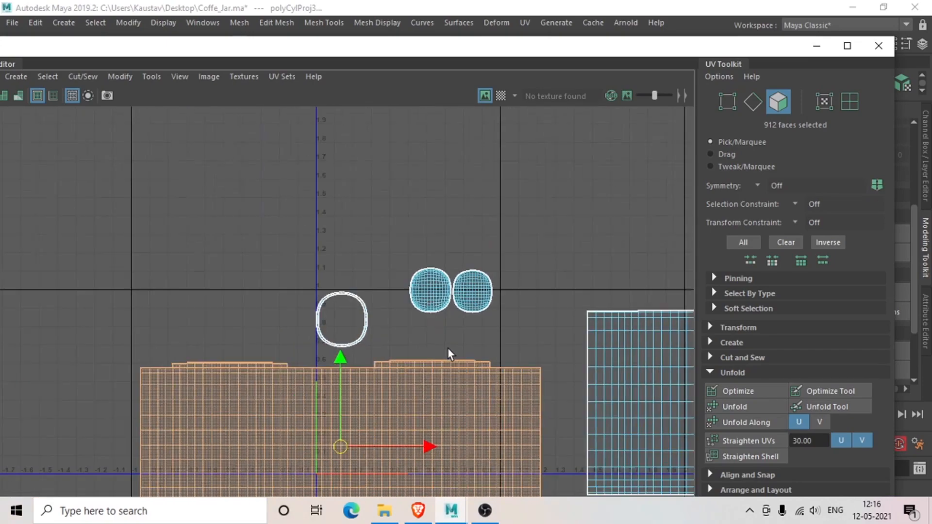
{"action": "middle_click_drag", "start_coordinate": [448, 354], "coordinate": [222, 310], "text": "alt"}
{"action": "middle_click_drag", "start_coordinate": [337, 306], "coordinate": [477, 317], "text": "alt"}
{"action": "scroll", "coordinate": [287, 338], "scroll_direction": "up", "scroll_amount": 2}
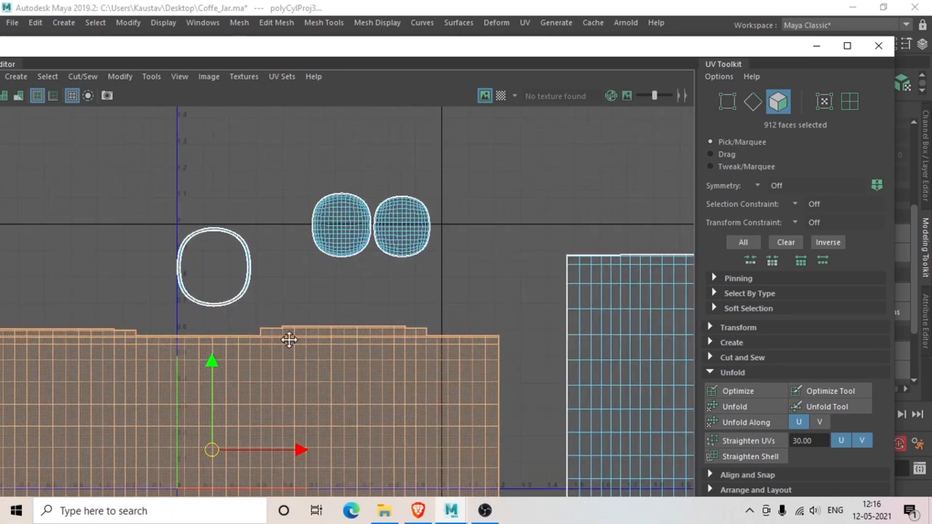
{"action": "middle_click_drag", "start_coordinate": [290, 337], "coordinate": [339, 364], "text": "alt"}
- Select the full edge loop just below the mug's outer rim, at the base of the stepped strips, and cut the UVs there
{"action": "right_click_drag", "start_coordinate": [329, 322], "coordinate": [342, 298]}
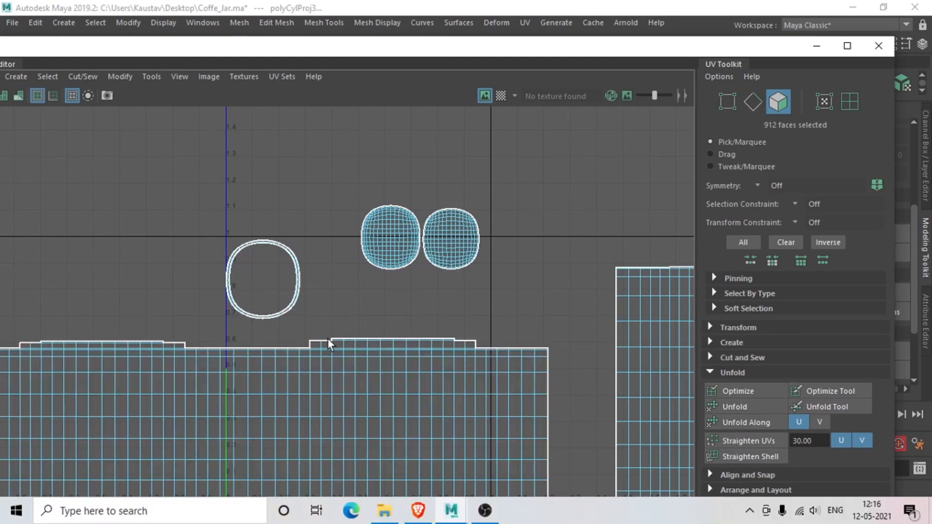
{"action": "scroll", "coordinate": [334, 355], "scroll_direction": "up", "scroll_amount": 4}
{"action": "double_click", "coordinate": [310, 335]}
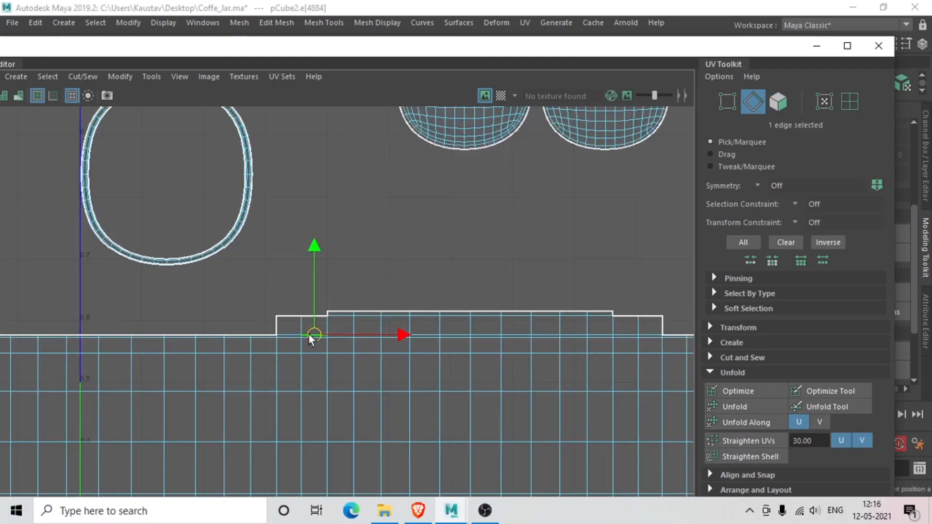
{"action": "left_click_drag", "start_coordinate": [754, 48], "coordinate": [637, 475]}
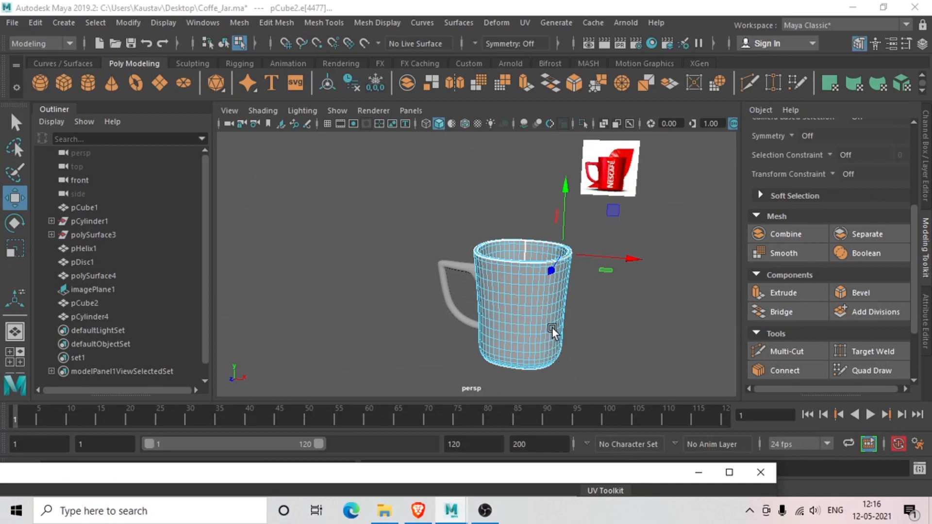
{"action": "scroll", "coordinate": [547, 319], "scroll_direction": "up", "scroll_amount": 6}
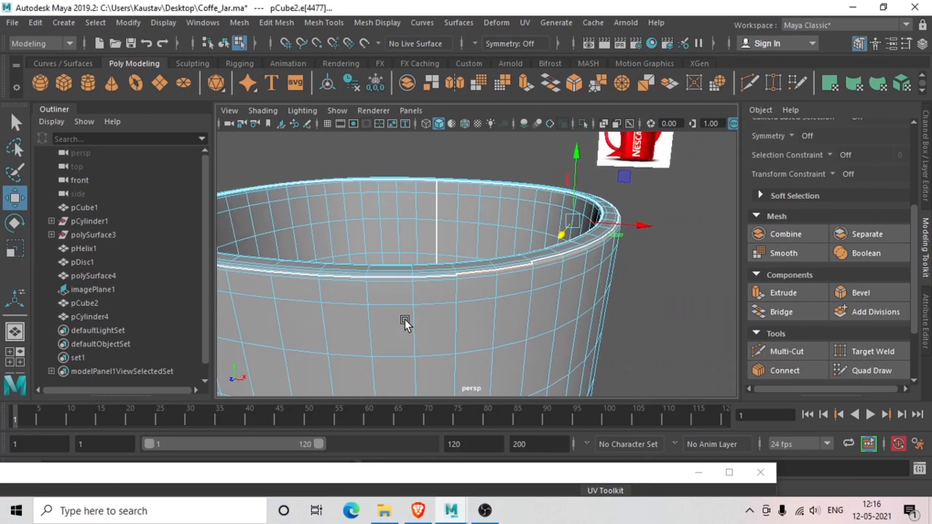
{"action": "left_click_drag", "start_coordinate": [404, 319], "coordinate": [522, 335], "text": "alt"}
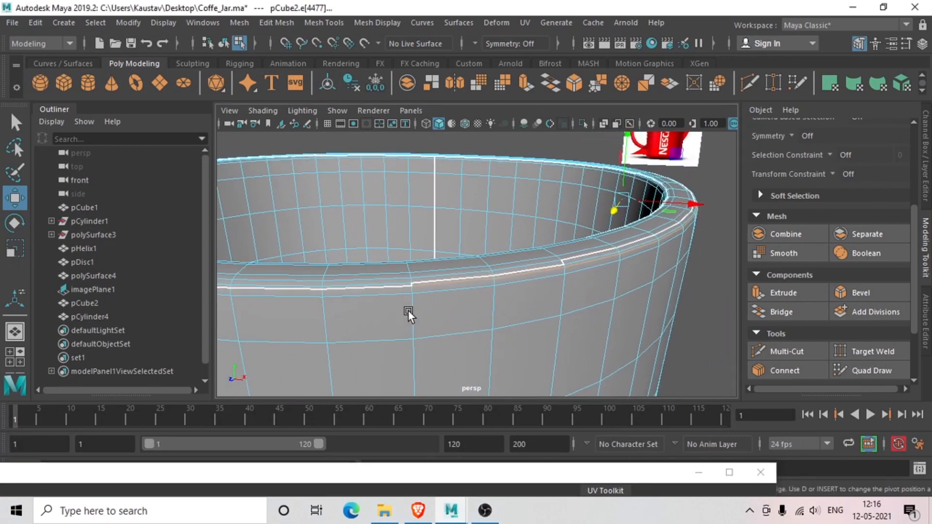
{"action": "double_click", "coordinate": [383, 289]}
{"action": "scroll", "coordinate": [429, 325], "scroll_direction": "down", "scroll_amount": 6}
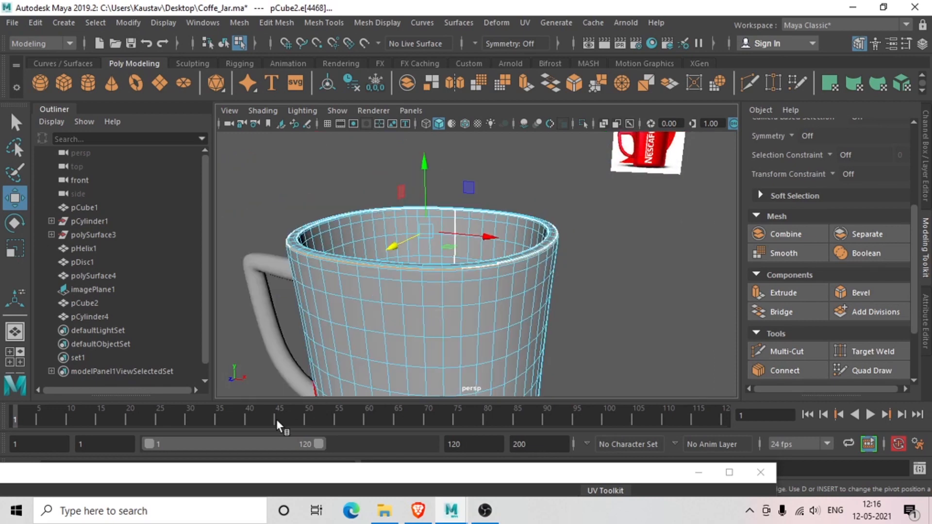
{"action": "left_click_drag", "start_coordinate": [268, 472], "coordinate": [439, 118]}
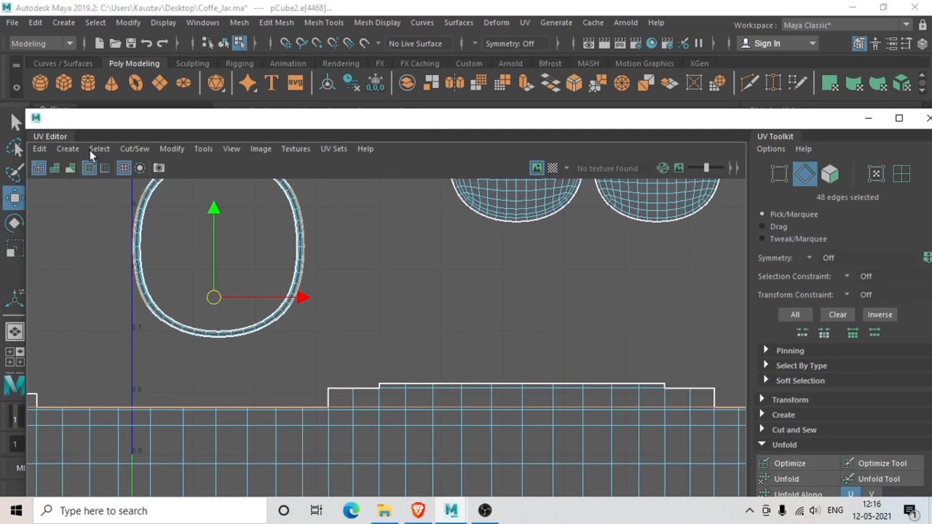
{"action": "left_click", "coordinate": [125, 149]}
{"action": "left_click", "coordinate": [145, 223]}
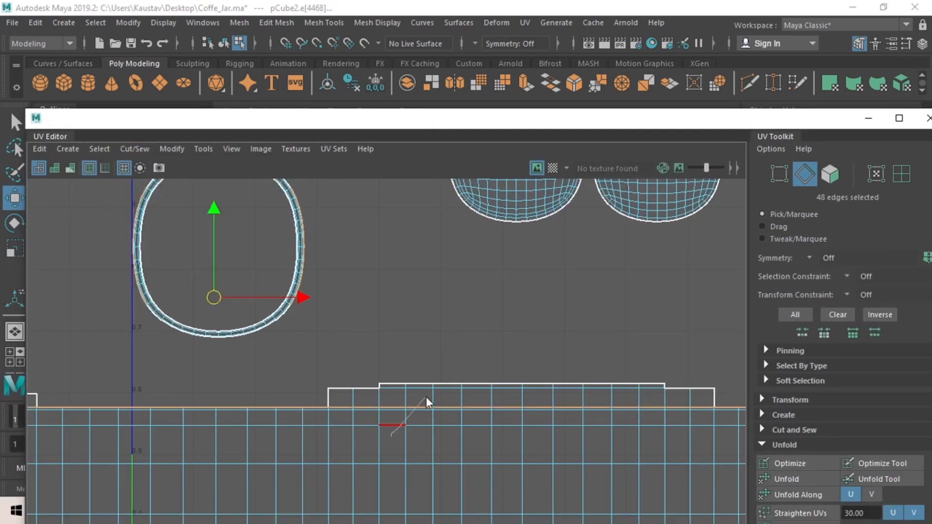
- Select the large wall shell and move it up above the round shells, away from the two rim strips
{"action": "right_click_drag", "start_coordinate": [426, 397], "coordinate": [402, 362]}
{"action": "scroll", "coordinate": [418, 432], "scroll_direction": "down", "scroll_amount": 5}
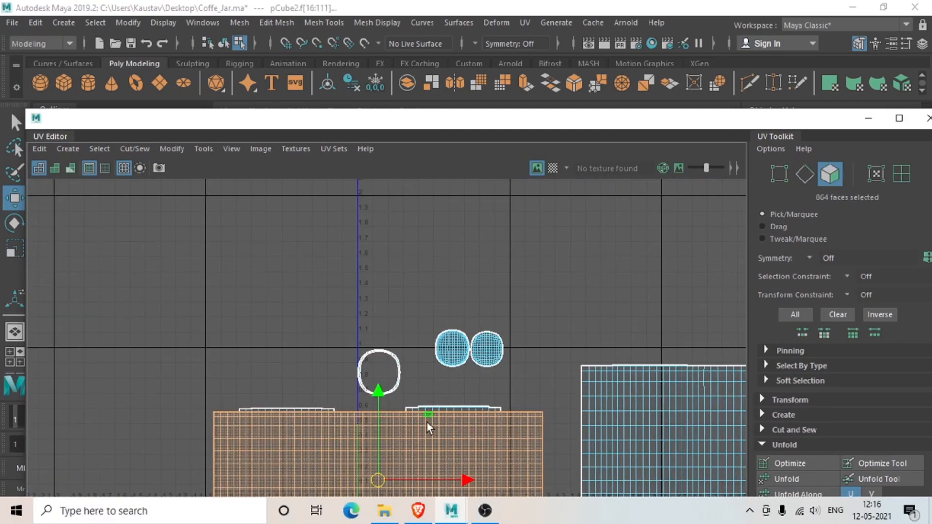
{"action": "left_click_drag", "start_coordinate": [375, 478], "coordinate": [294, 221]}
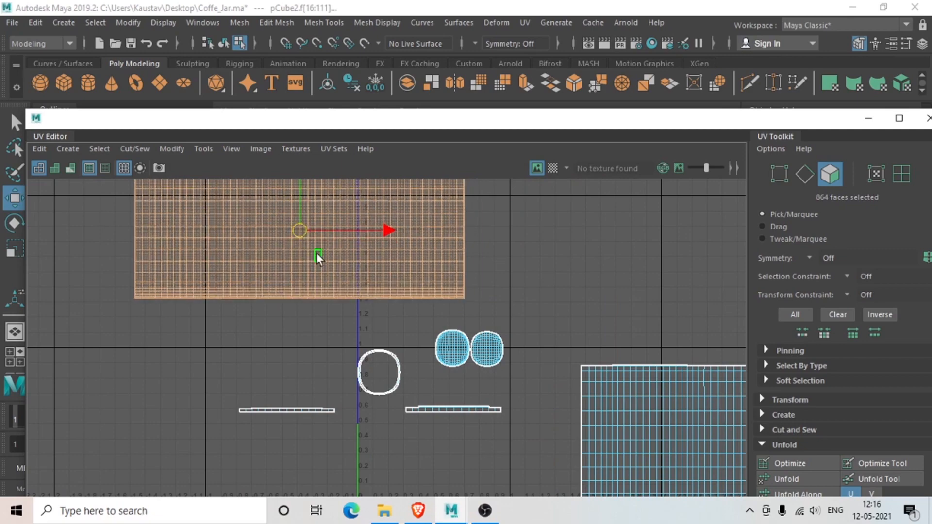
{"action": "scroll", "coordinate": [418, 364], "scroll_direction": "down", "scroll_amount": 2}
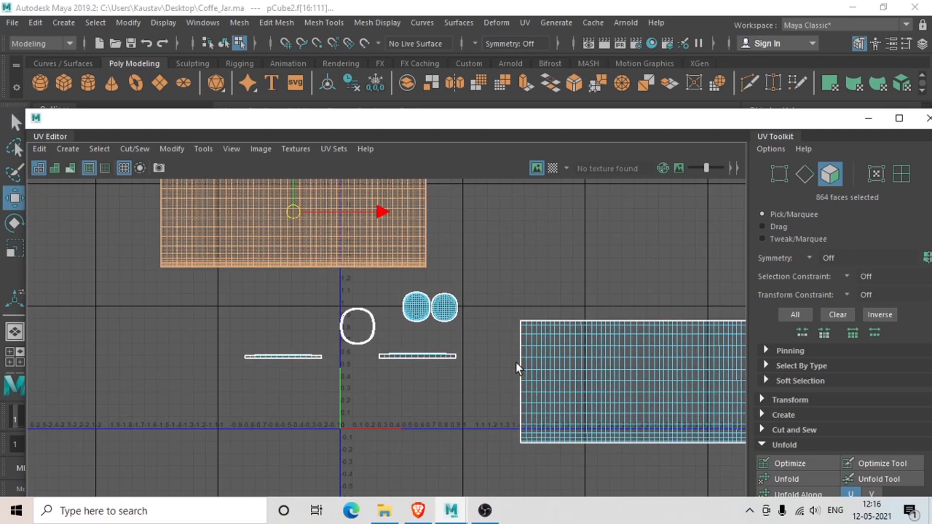
- Select the two cut-off strip shells and add the adjoining face loop along the mug's outer rim edge
{"action": "left_click", "coordinate": [409, 355]}
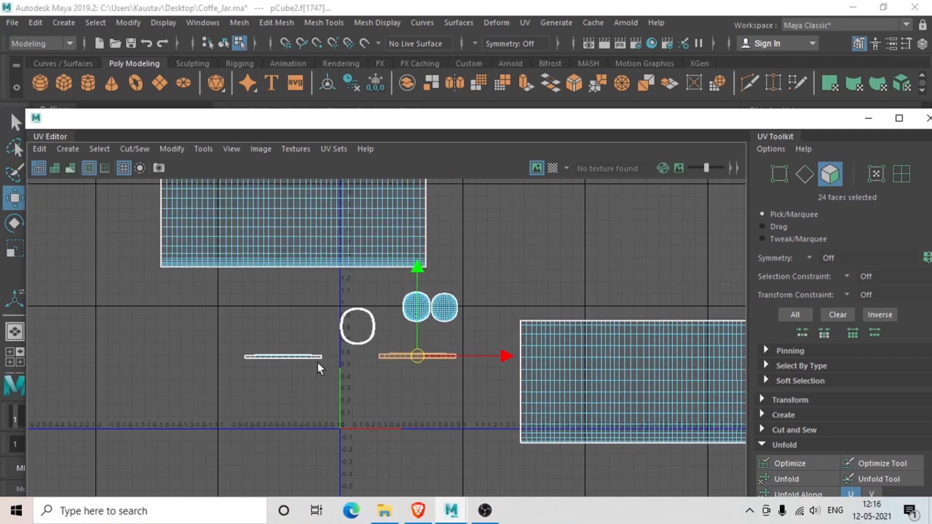
{"action": "left_click", "coordinate": [314, 357], "text": "shift"}
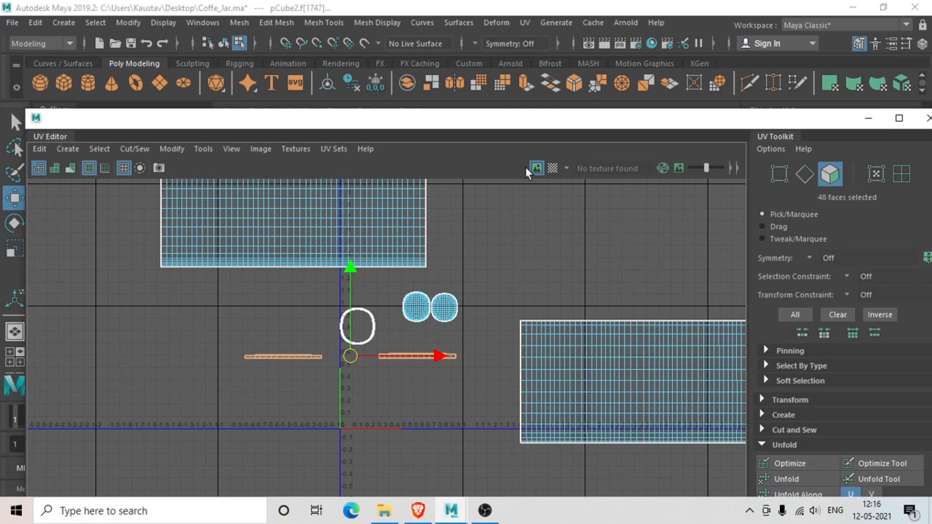
{"action": "left_click_drag", "start_coordinate": [515, 120], "coordinate": [428, 435]}
{"action": "scroll", "coordinate": [427, 302], "scroll_direction": "up", "scroll_amount": 4}
{"action": "left_click_drag", "start_coordinate": [427, 302], "coordinate": [422, 345], "text": "alt"}
{"action": "middle_click_drag", "start_coordinate": [424, 344], "coordinate": [431, 301], "text": "alt"}
{"action": "right_click_drag", "start_coordinate": [431, 301], "coordinate": [541, 345], "text": "alt"}
{"action": "middle_click_drag", "start_coordinate": [540, 345], "coordinate": [558, 299], "text": "alt"}
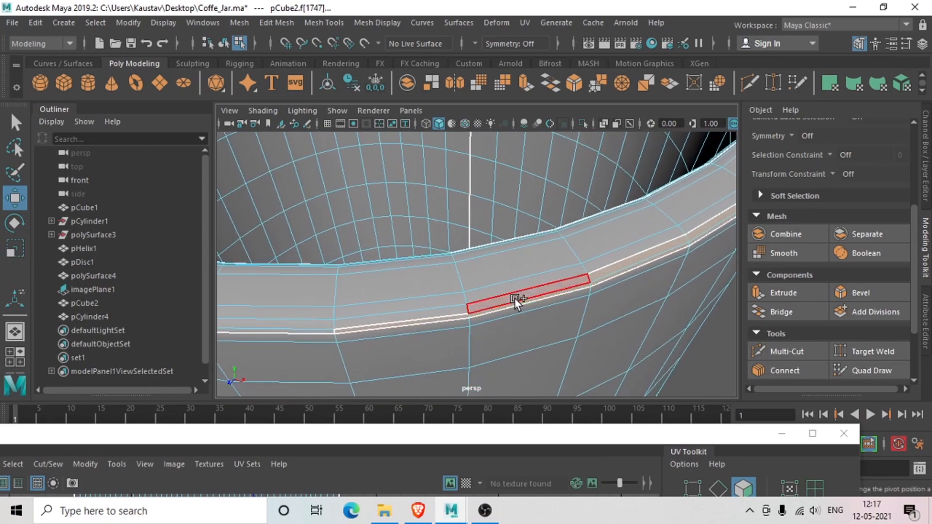
{"action": "double_click", "coordinate": [447, 312], "text": "shift"}
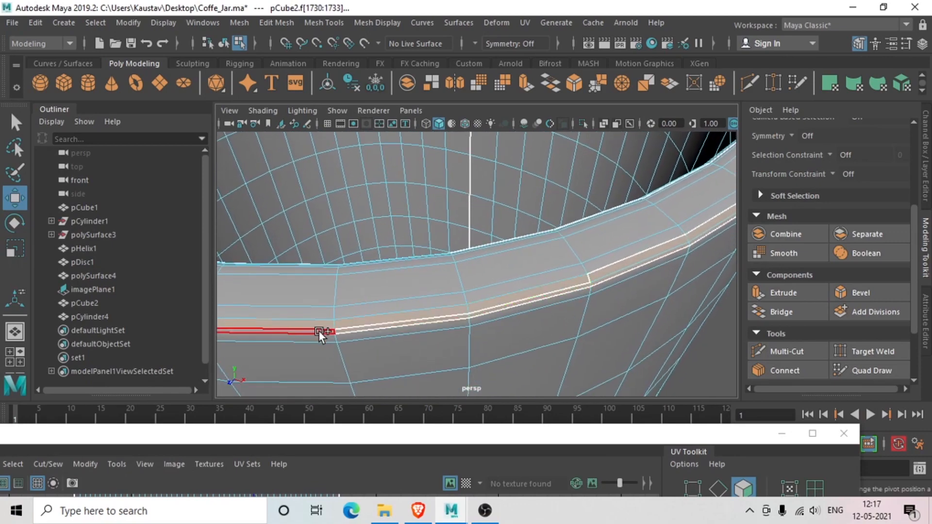
{"action": "left_click_drag", "start_coordinate": [318, 330], "coordinate": [535, 313], "text": "alt"}
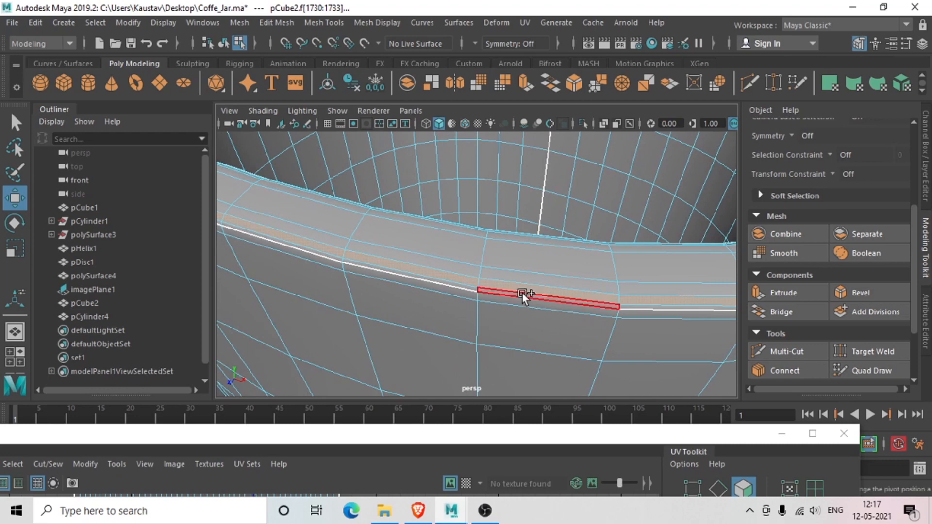
- Add the remaining face loops across the top of the mug's rim, up to its inner edge, to the selection
{"action": "left_click", "coordinate": [468, 267], "text": "shift"}
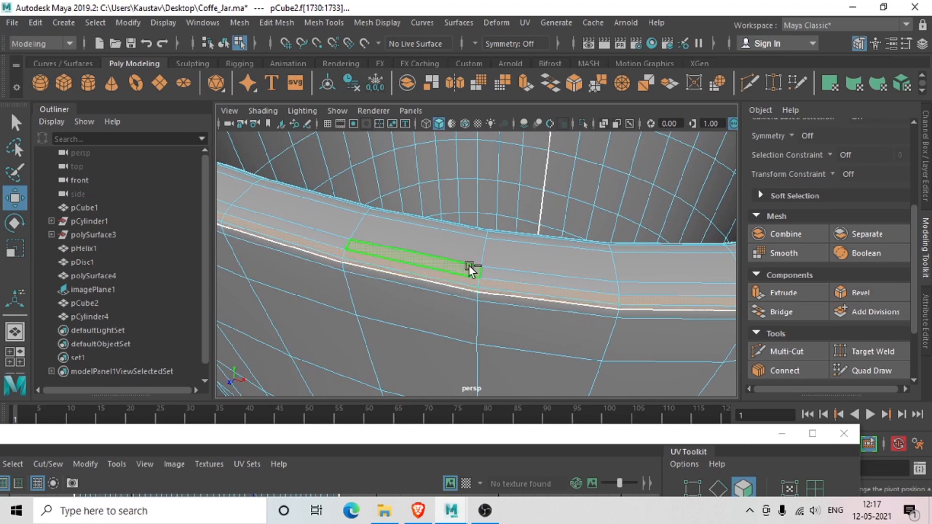
{"action": "left_click", "coordinate": [491, 272], "text": "shift"}
{"action": "left_click", "coordinate": [503, 261], "text": "shift"}
{"action": "left_click", "coordinate": [467, 252], "text": "shift"}
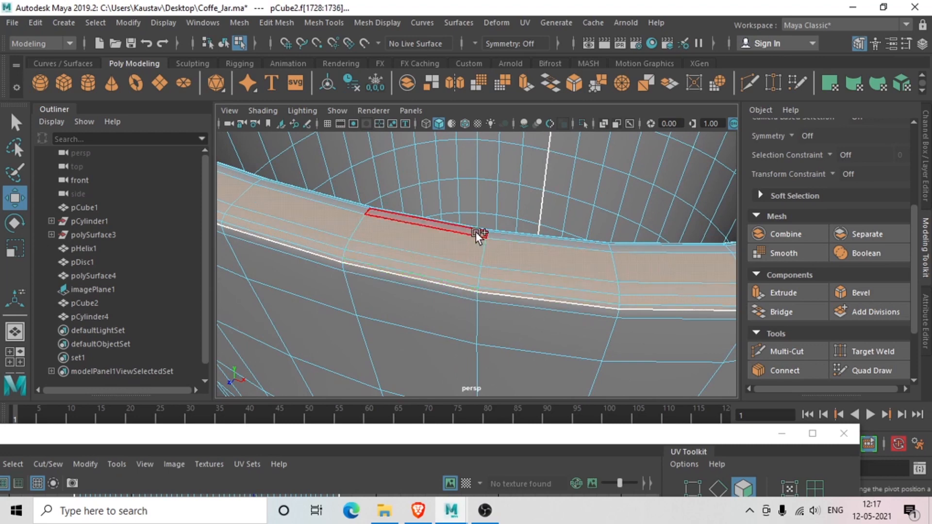
{"action": "left_click", "coordinate": [476, 232], "text": "shift"}
{"action": "left_click_drag", "start_coordinate": [484, 251], "coordinate": [525, 307], "text": "alt"}
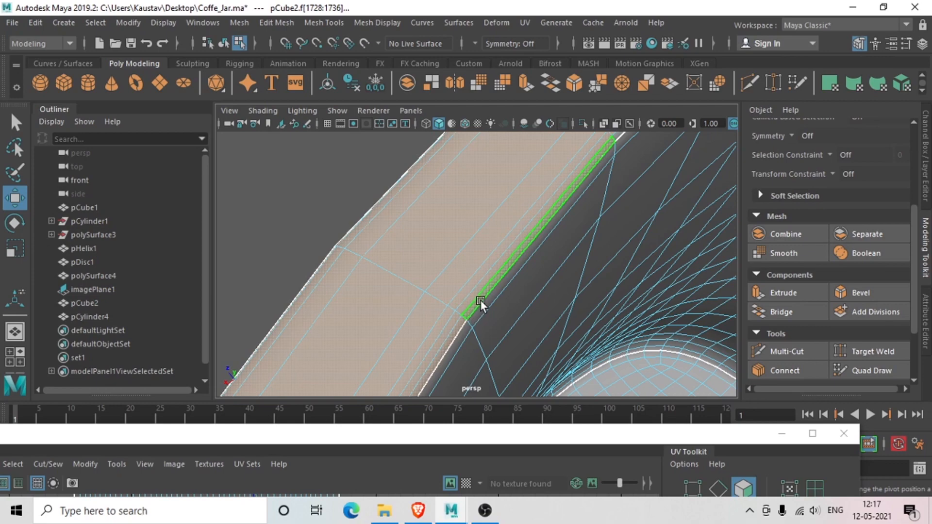
{"action": "left_click_drag", "start_coordinate": [479, 300], "coordinate": [461, 346], "text": "alt"}
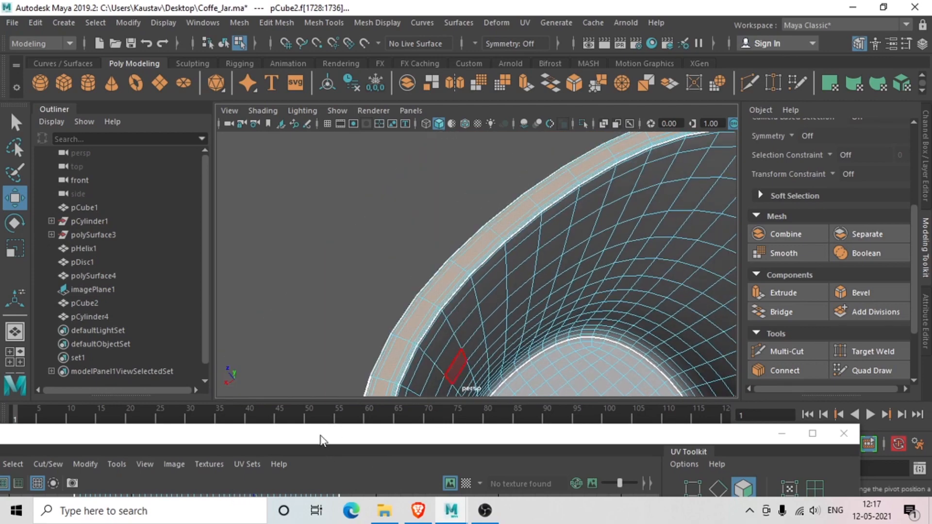
- Project the selected rim faces with Planar mapping from the Y axis, fitted to the bounding box
{"action": "left_click_drag", "start_coordinate": [323, 440], "coordinate": [448, 127]}
{"action": "left_click", "coordinate": [167, 150]}
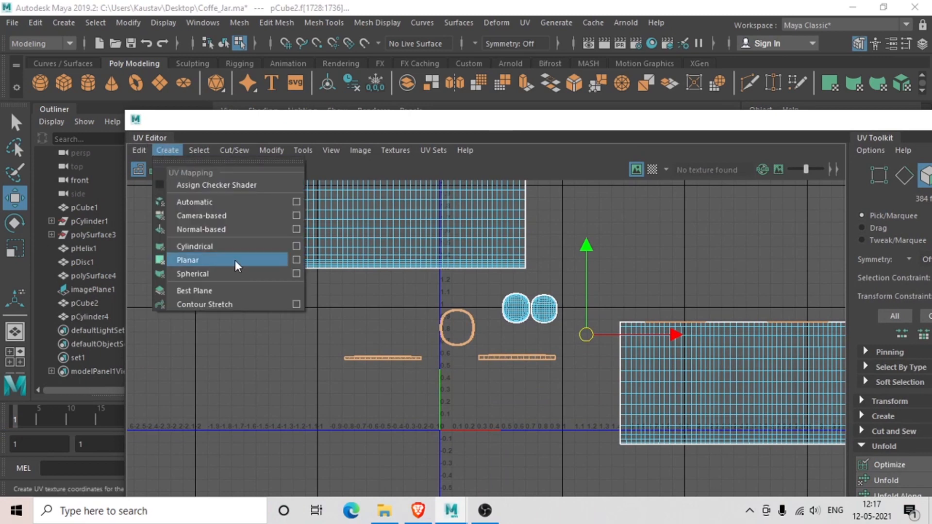
{"action": "left_click", "coordinate": [294, 260]}
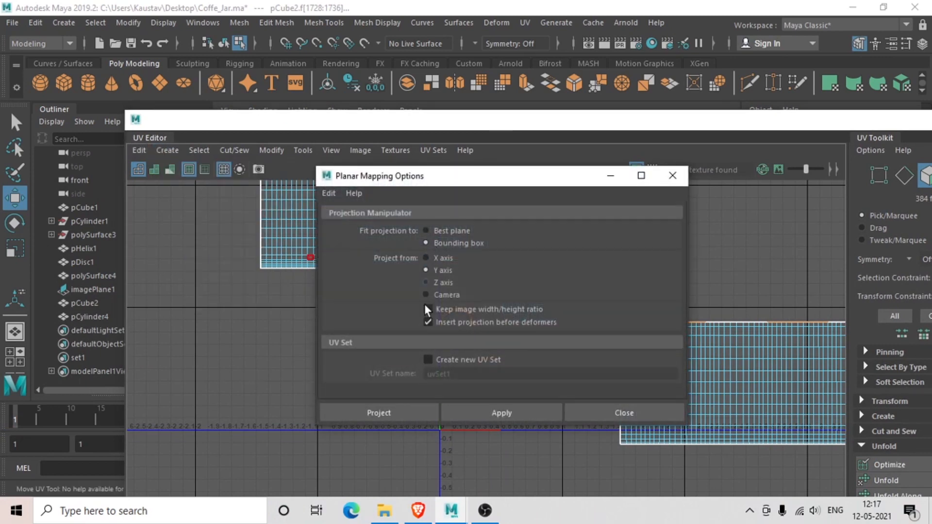
{"action": "left_click", "coordinate": [471, 414]}
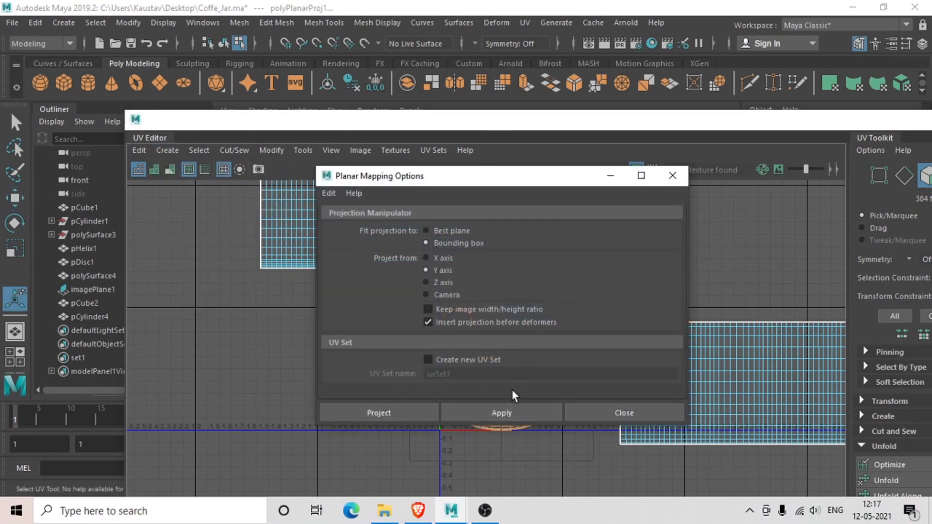
{"action": "left_click", "coordinate": [514, 408]}
{"action": "left_click", "coordinate": [416, 415]}
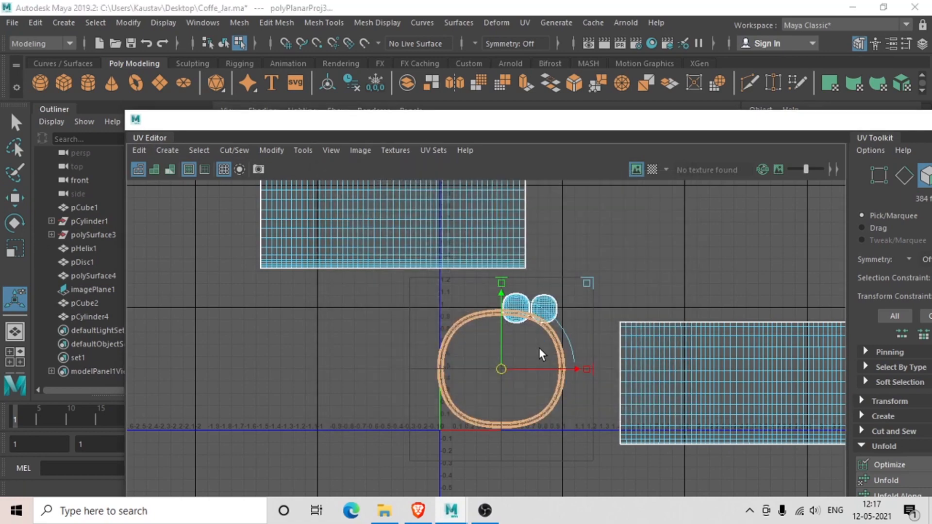
- Select all of the mug body's UV shells, unfold them, and lay them out in the 0–1 UV space
{"action": "scroll", "coordinate": [539, 349], "scroll_direction": "down", "scroll_amount": 4}
{"action": "middle_click_drag", "start_coordinate": [486, 358], "coordinate": [458, 349], "text": "alt"}
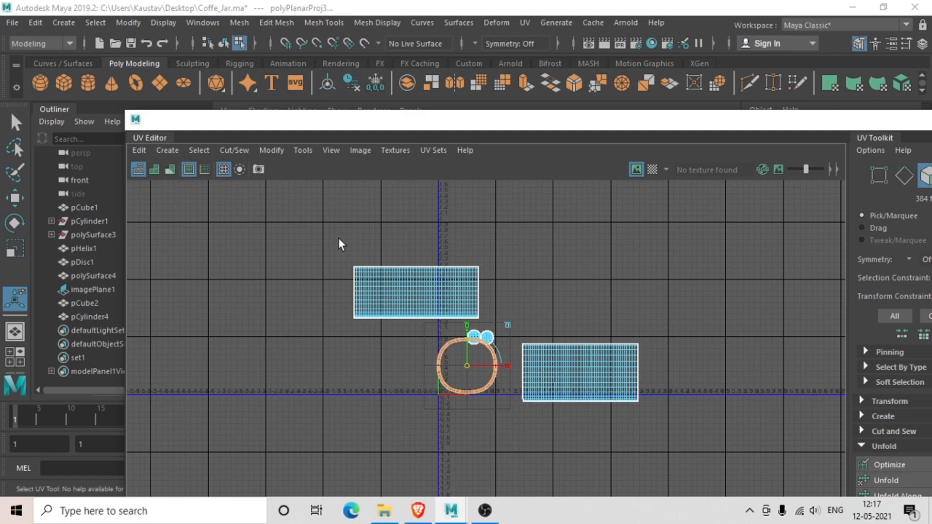
{"action": "left_click_drag", "start_coordinate": [324, 224], "coordinate": [730, 497]}
{"action": "key", "text": "ctrl+u"}
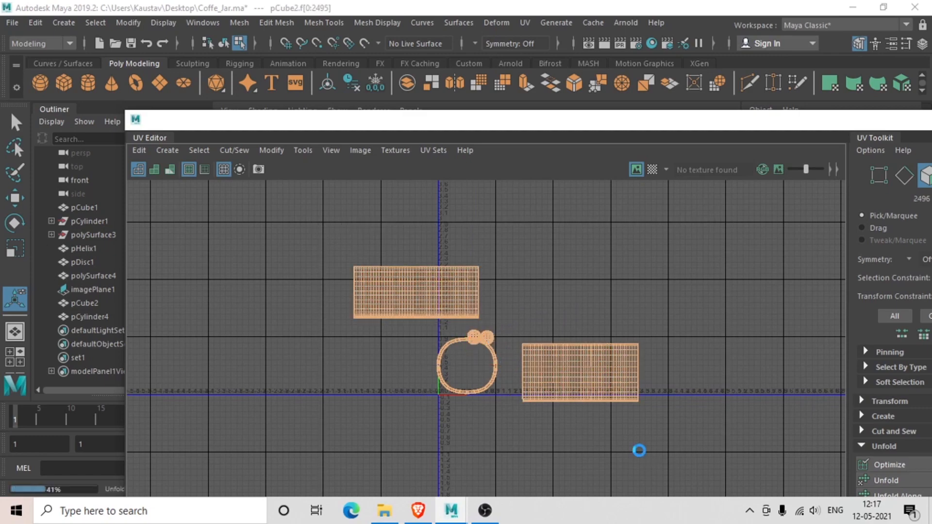
{"action": "key", "text": "ctrl+l"}
{"action": "scroll", "coordinate": [499, 398], "scroll_direction": "up", "scroll_amount": 3}
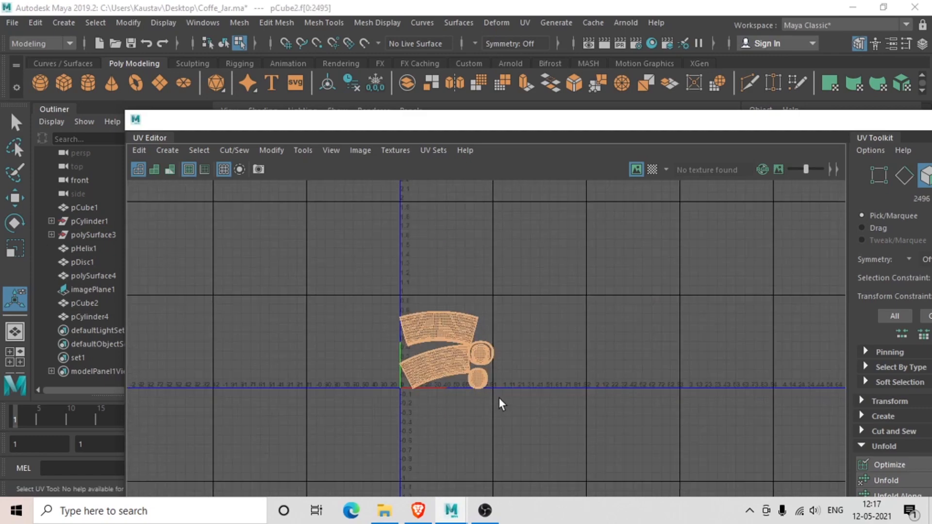
{"action": "scroll", "coordinate": [500, 398], "scroll_direction": "up", "scroll_amount": 6}
{"action": "middle_click_drag", "start_coordinate": [500, 397], "coordinate": [581, 447], "text": "alt"}
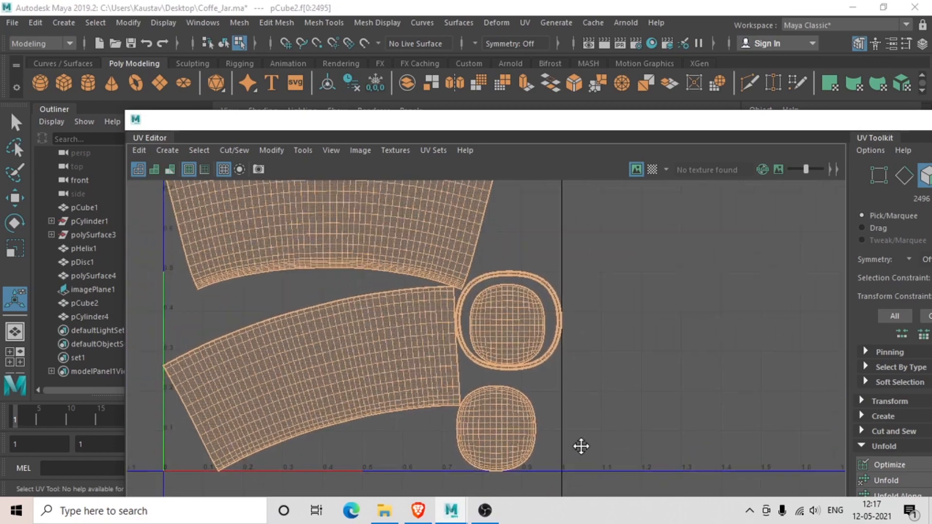
- Unfold the lower curved wall shell and straighten its UVs in U and V with a 30.00 angle
{"action": "double_click", "coordinate": [369, 376]}
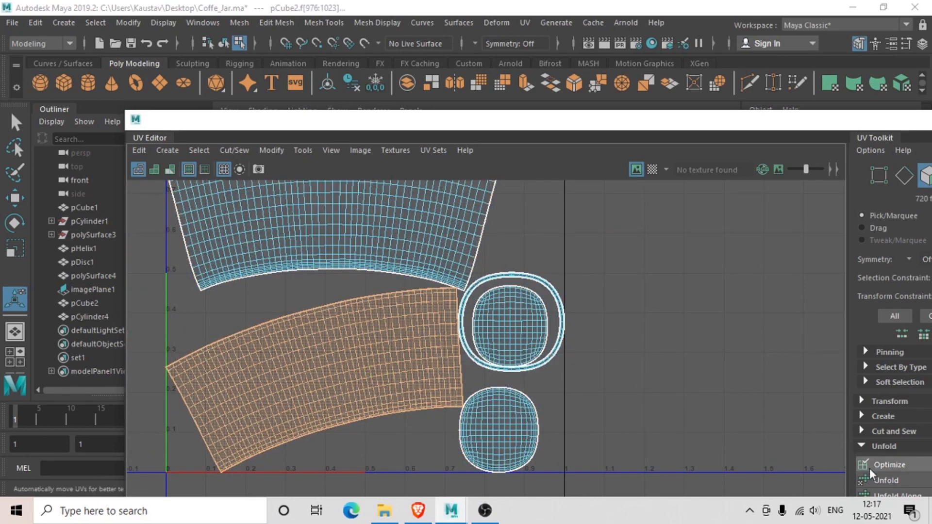
{"action": "left_click_drag", "start_coordinate": [688, 125], "coordinate": [593, 33]}
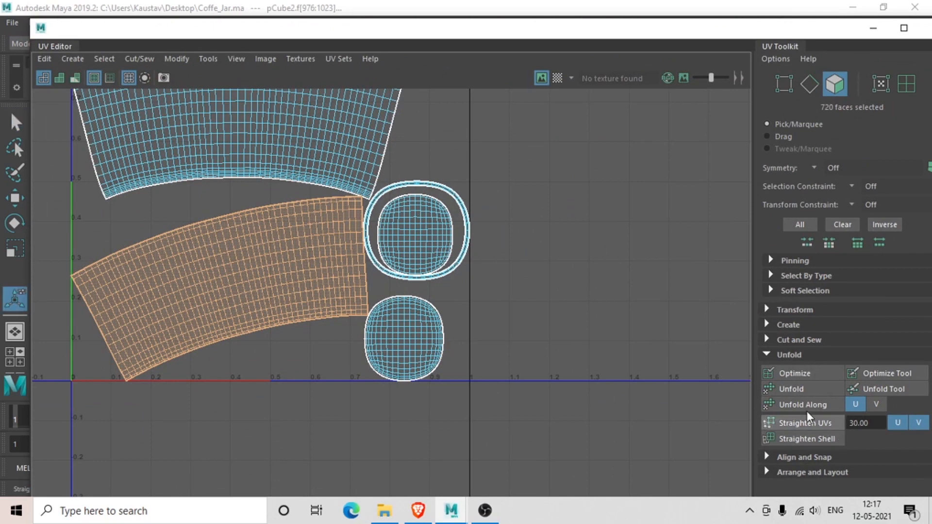
{"action": "left_click", "coordinate": [802, 390]}
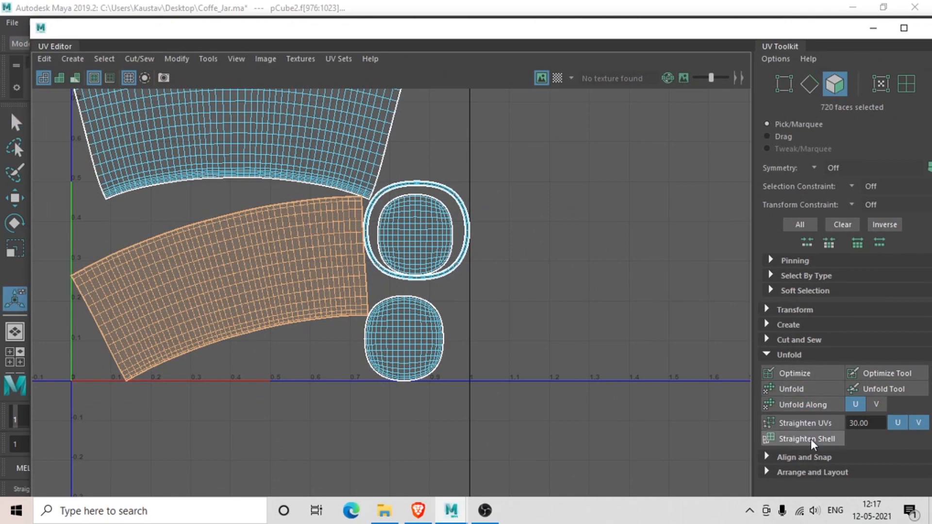
{"action": "left_click", "coordinate": [803, 424]}
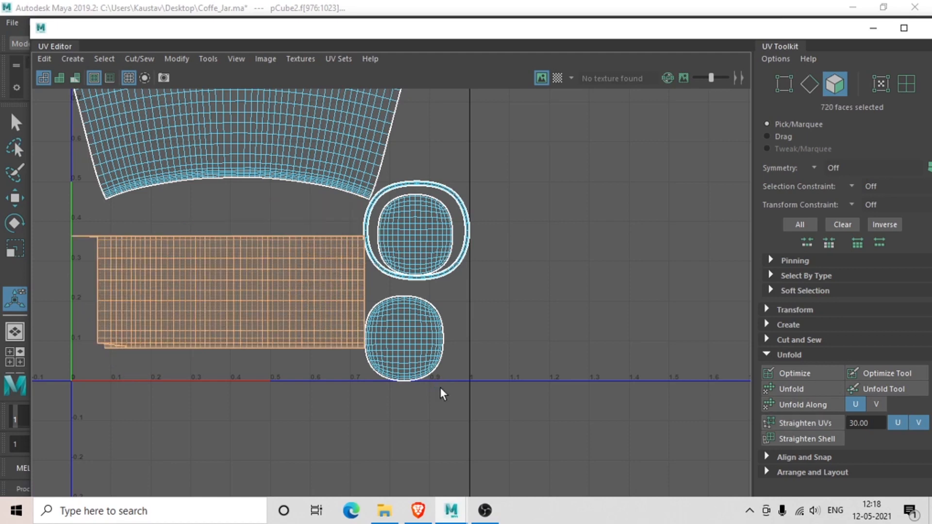
- Undo the last straightening, rotate the lower curved wall shell level, and straighten its UVs in U and V with a 30.00 angle
{"action": "key", "text": "ctrl+z"}
{"action": "middle_click_drag", "start_coordinate": [478, 344], "coordinate": [536, 394], "text": "alt"}
{"action": "double_click", "coordinate": [344, 344]}
{"action": "key", "text": "e"}
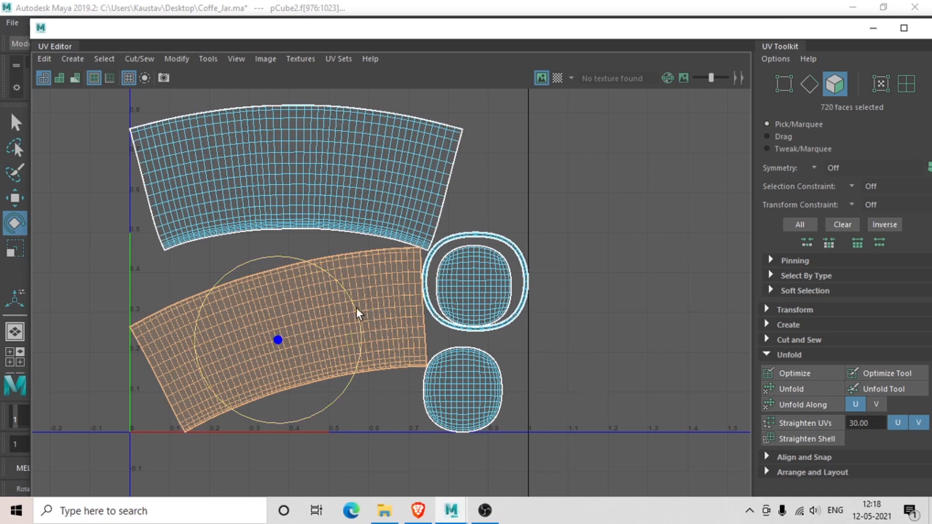
{"action": "left_click_drag", "start_coordinate": [357, 311], "coordinate": [359, 332]}
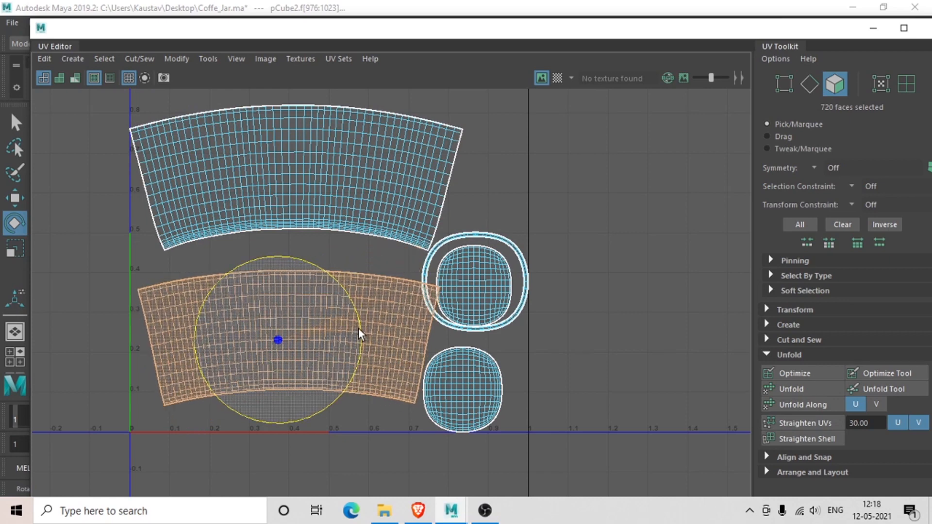
{"action": "left_click", "coordinate": [805, 423]}
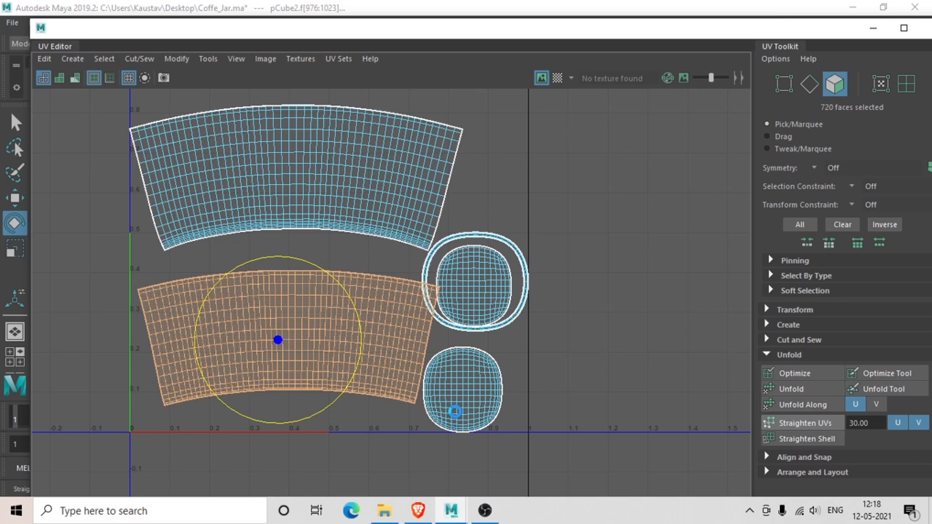
{"action": "scroll", "coordinate": [416, 354], "scroll_direction": "up", "scroll_amount": 4}
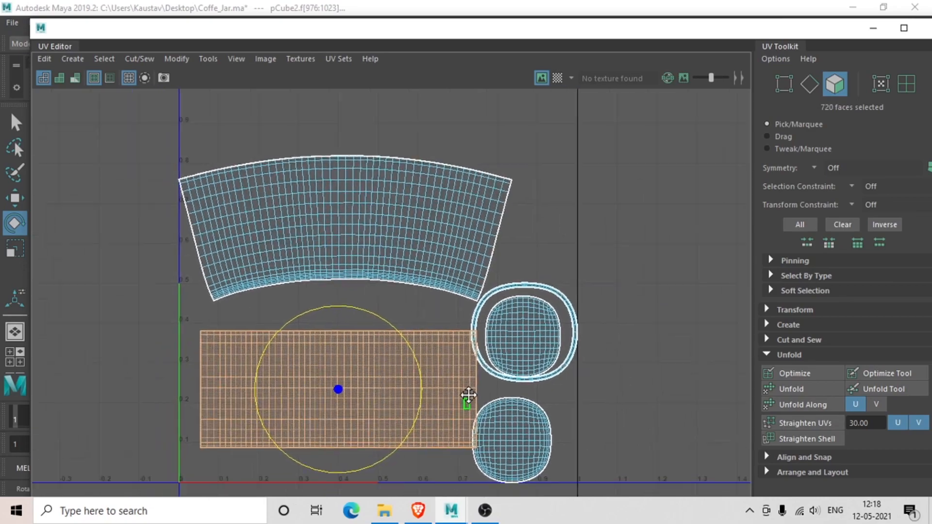
{"action": "scroll", "coordinate": [382, 407], "scroll_direction": "up", "scroll_amount": 2}
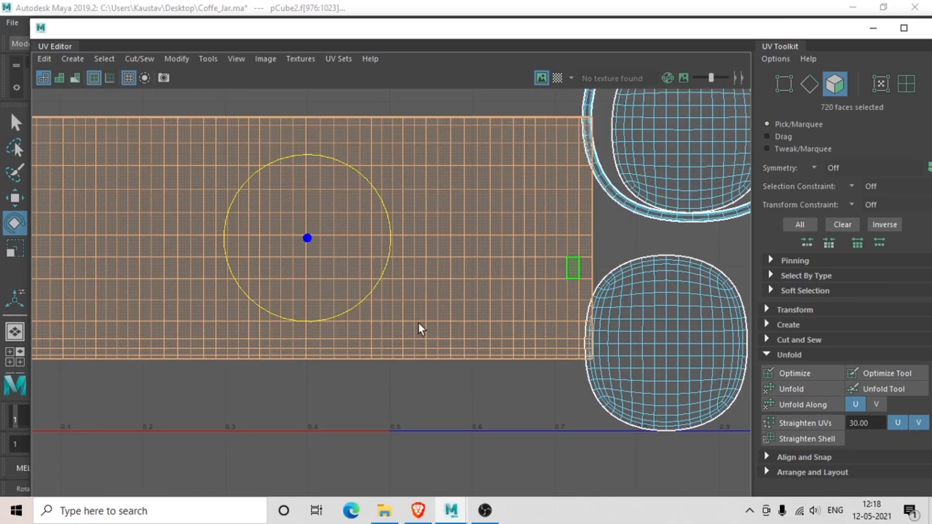
- Select the upper curved wall shell and straighten its UVs in U and V with a 30.00 angle
{"action": "middle_click_drag", "start_coordinate": [248, 218], "coordinate": [259, 449], "text": "alt"}
{"action": "double_click", "coordinate": [425, 230]}
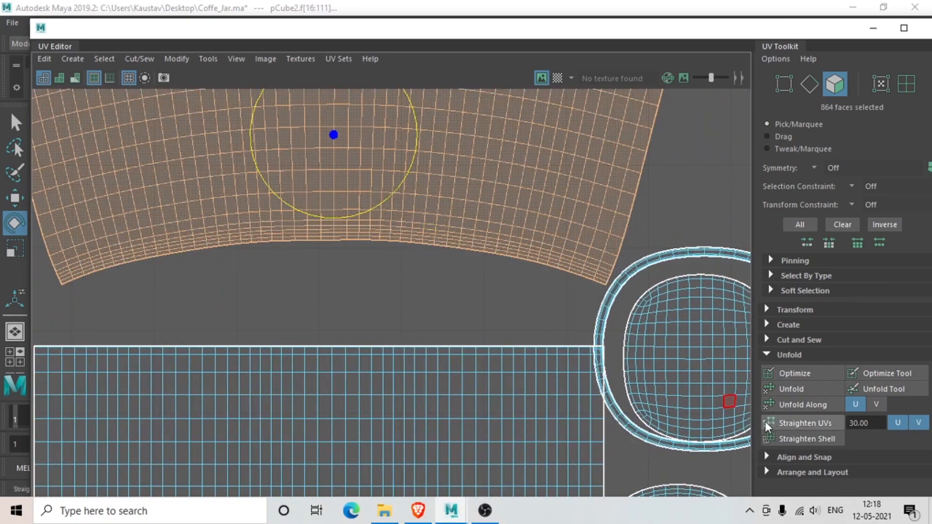
{"action": "key", "text": "f"}
{"action": "left_click", "coordinate": [786, 423]}
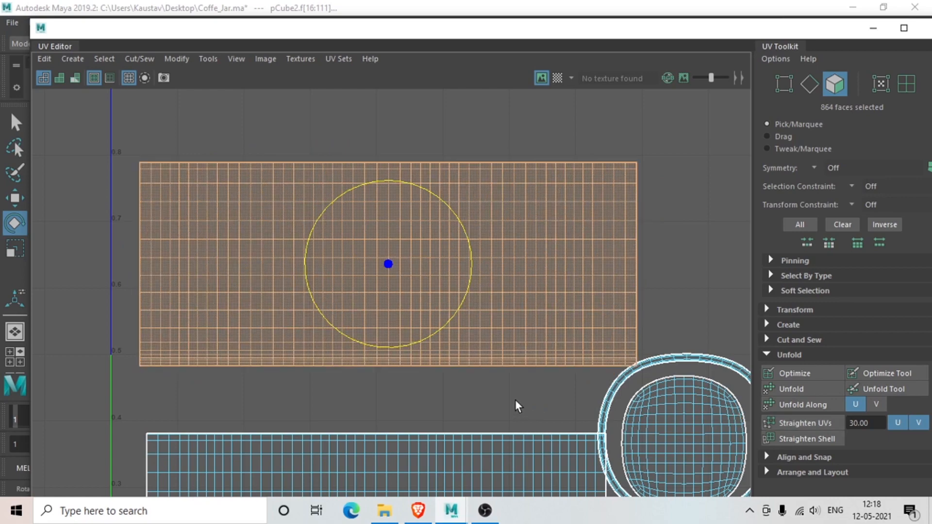
- Select all of the mug body's UV shells and lay them out in the 0–1 UV space
{"action": "scroll", "coordinate": [519, 407], "scroll_direction": "down", "scroll_amount": 4}
{"action": "left_click_drag", "start_coordinate": [304, 249], "coordinate": [697, 493]}
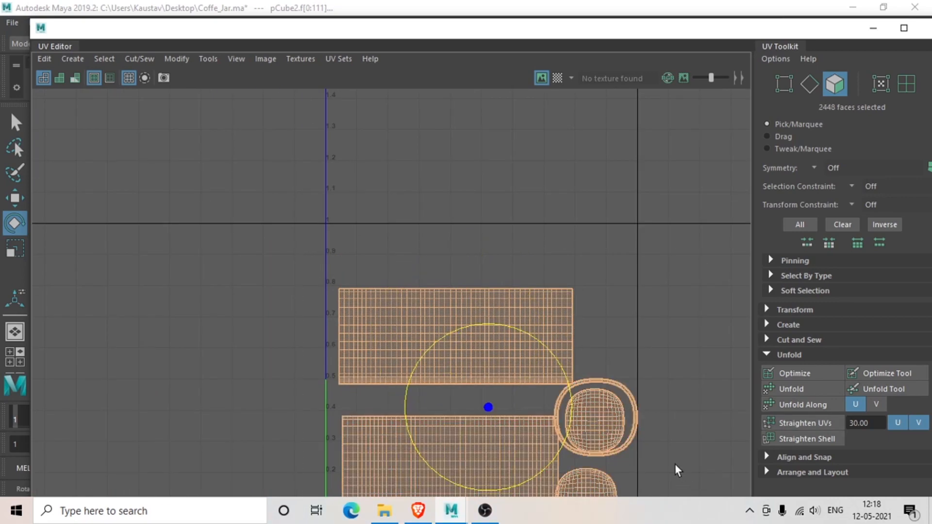
{"action": "key", "text": "ctrl+l"}
{"action": "scroll", "coordinate": [612, 377], "scroll_direction": "down", "scroll_amount": 2}
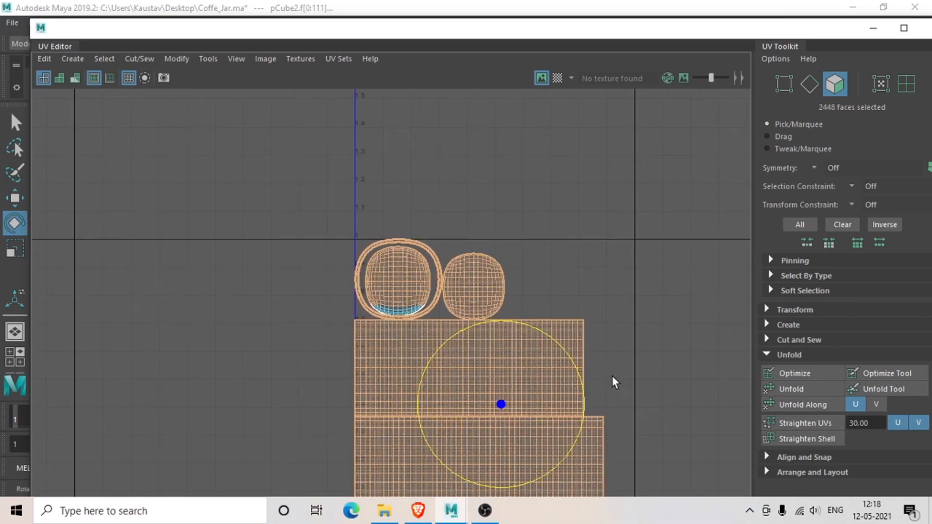
{"action": "middle_click_drag", "start_coordinate": [611, 379], "coordinate": [611, 406], "text": "alt"}
{"action": "scroll", "coordinate": [613, 412], "scroll_direction": "down", "scroll_amount": 2}
{"action": "left_click_drag", "start_coordinate": [377, 273], "coordinate": [731, 422]}
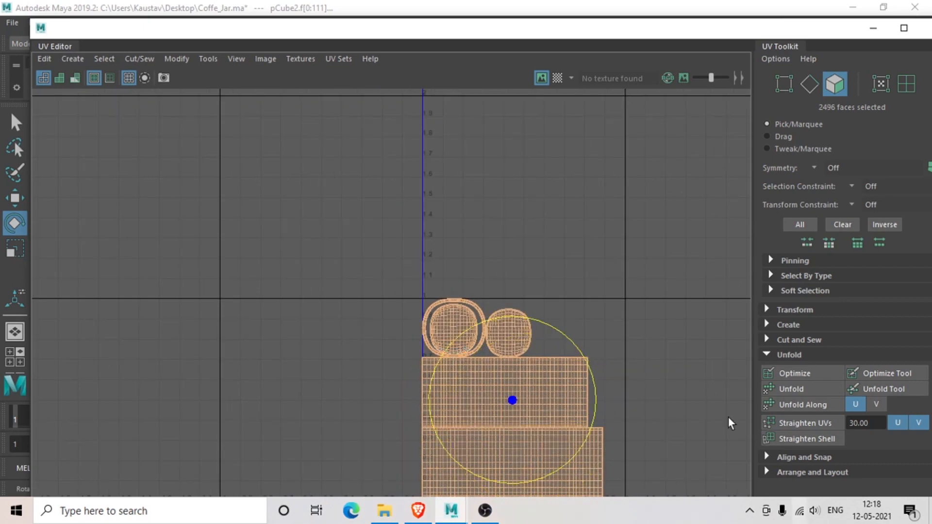
{"action": "scroll", "coordinate": [683, 348], "scroll_direction": "down", "scroll_amount": 2}
{"action": "middle_click_drag", "start_coordinate": [684, 342], "coordinate": [680, 338], "text": "alt"}
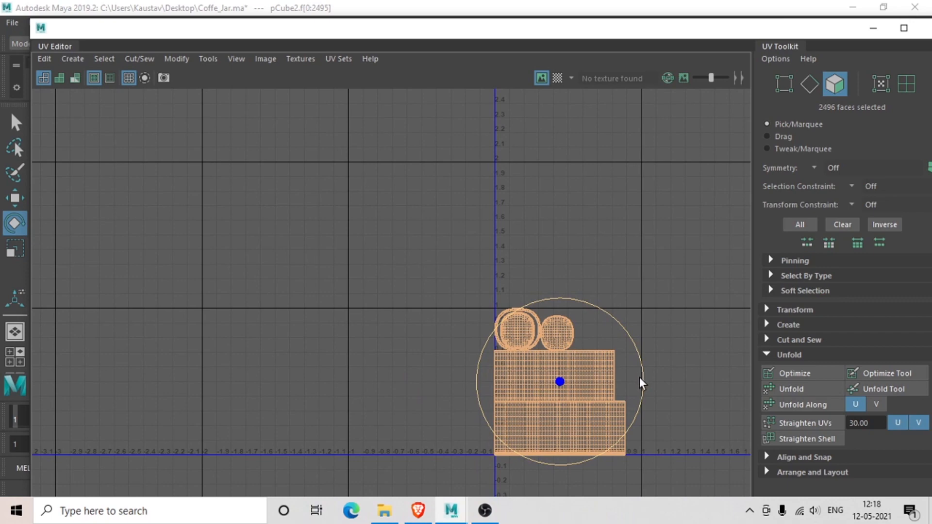
- Save the scene and close the UV Editor
{"action": "key", "text": "ctrl+s"}
{"action": "double_click", "coordinate": [822, 35]}
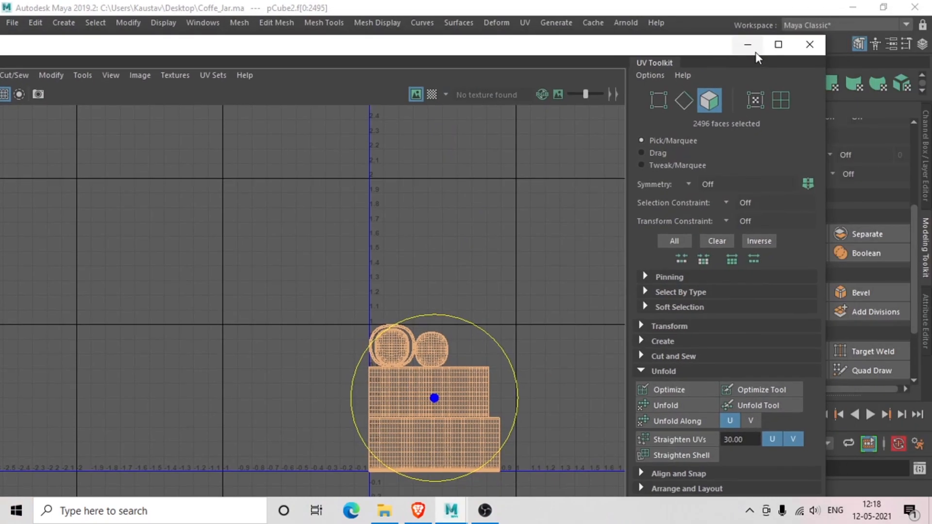
{"action": "left_click", "coordinate": [812, 43]}
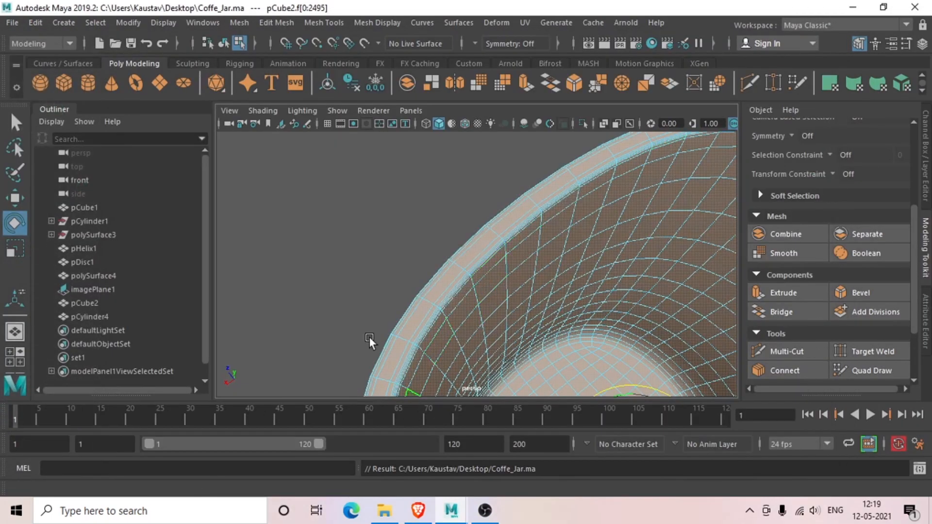
- Reopen the UV Editor for the mug body, select all of its faces, and display the checker map
{"action": "right_click_drag", "start_coordinate": [540, 134], "coordinate": [584, 114]}
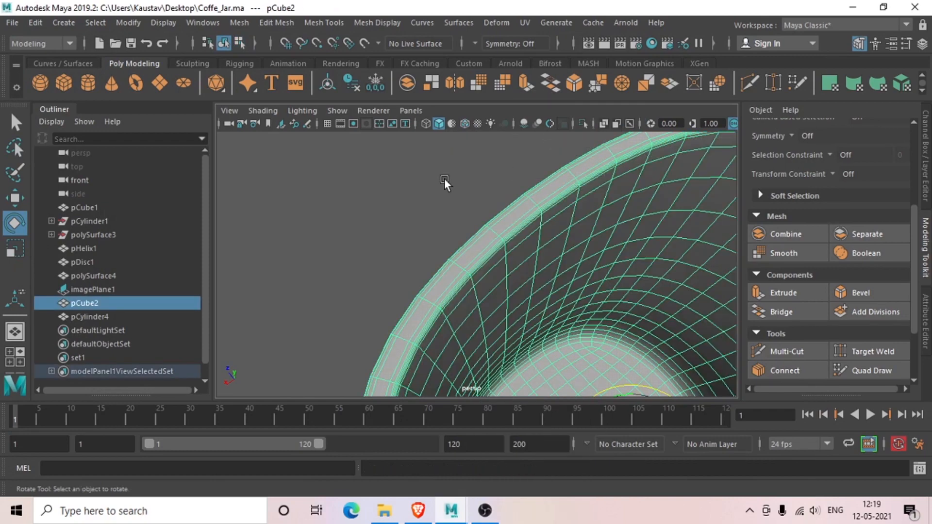
{"action": "left_click", "coordinate": [525, 23]}
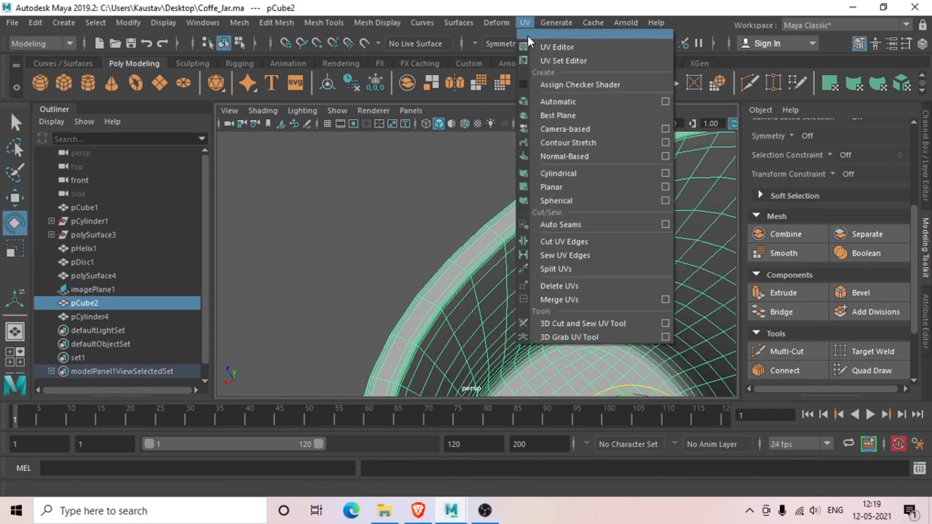
{"action": "left_click", "coordinate": [543, 44]}
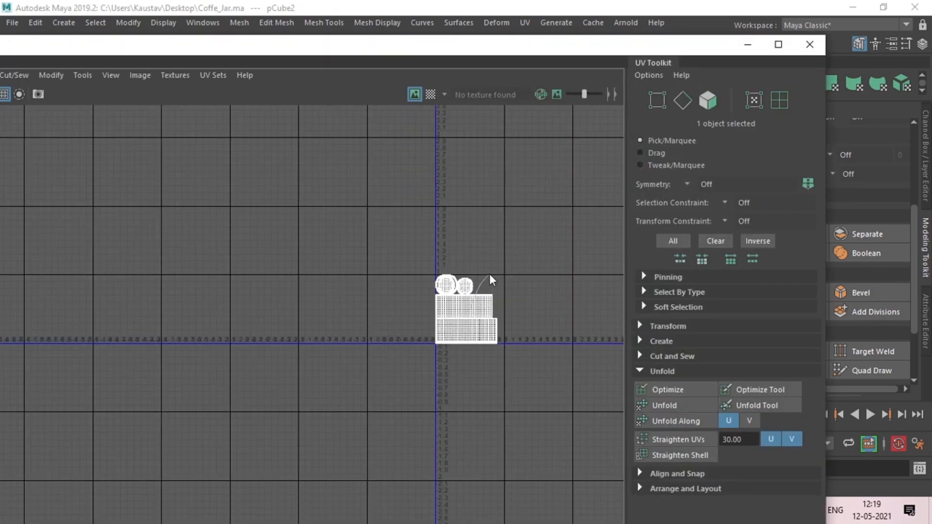
{"action": "right_click_drag", "start_coordinate": [469, 311], "coordinate": [470, 345]}
{"action": "left_click_drag", "start_coordinate": [540, 414], "coordinate": [540, 414]}
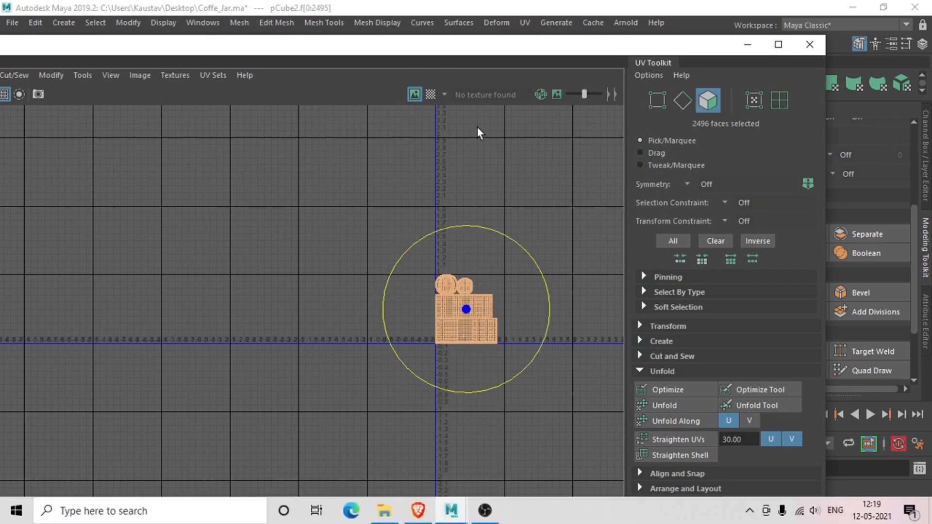
{"action": "left_click", "coordinate": [431, 94]}
{"action": "key", "text": "w"}
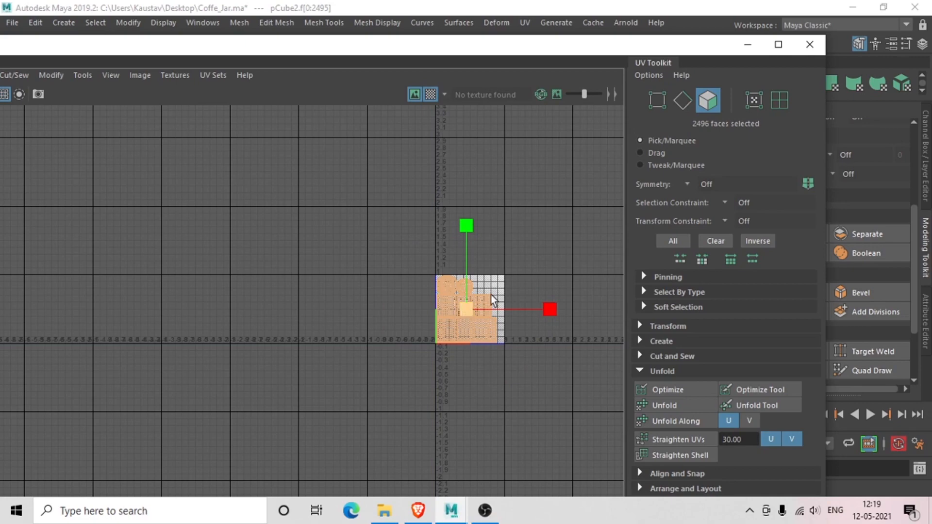
- Select the mug's handle object in the viewport and open its UVs in the UV Editor
{"action": "left_click", "coordinate": [747, 44]}
{"action": "scroll", "coordinate": [534, 229], "scroll_direction": "down", "scroll_amount": 5}
{"action": "left_click_drag", "start_coordinate": [534, 229], "coordinate": [545, 246], "text": "alt"}
{"action": "middle_click_drag", "start_coordinate": [546, 247], "coordinate": [472, 221], "text": "alt"}
{"action": "right_click_drag", "start_coordinate": [460, 214], "coordinate": [502, 116]}
{"action": "left_click", "coordinate": [520, 191]}
{"action": "left_click_drag", "start_coordinate": [520, 190], "coordinate": [672, 224]}
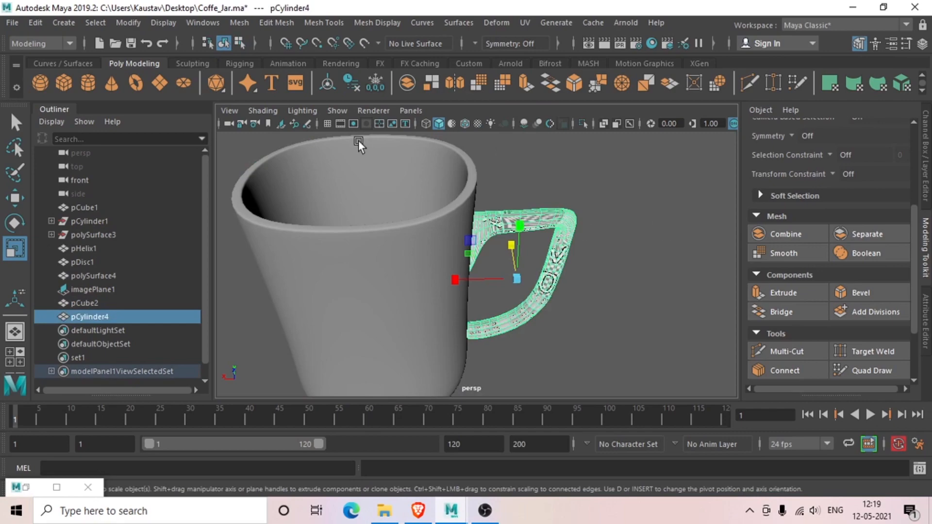
{"action": "left_click", "coordinate": [517, 22]}
{"action": "left_click", "coordinate": [531, 39]}
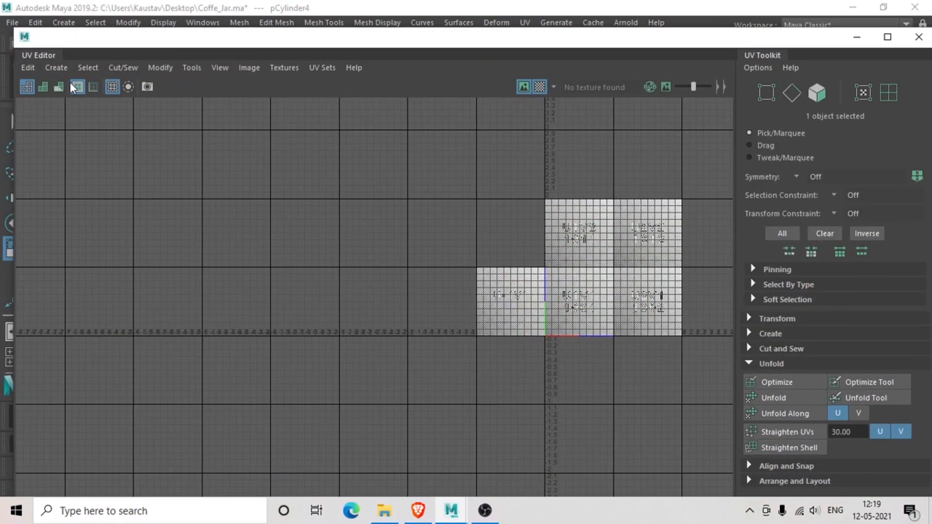
- Apply Automatic UV mapping to the handle and turn off the checker map display
{"action": "left_click", "coordinate": [57, 68]}
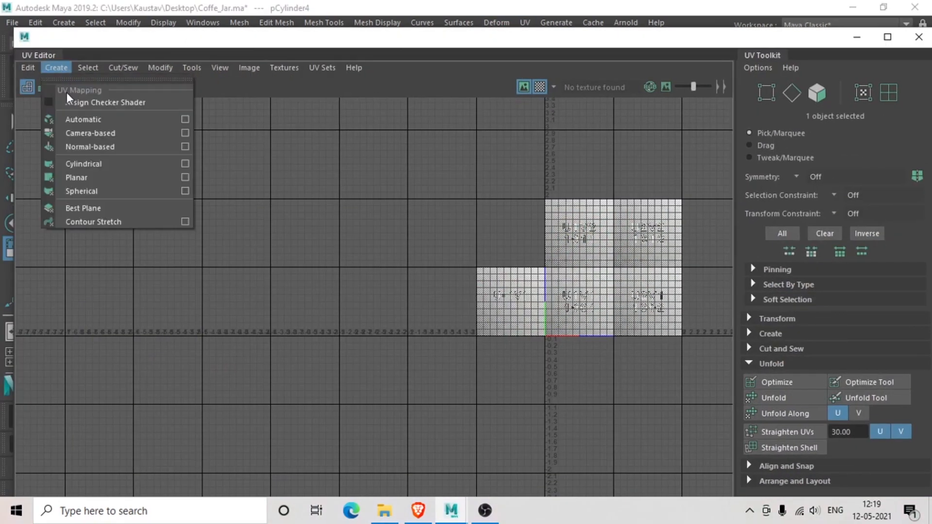
{"action": "left_click", "coordinate": [91, 119]}
{"action": "scroll", "coordinate": [615, 305], "scroll_direction": "up", "scroll_amount": 2}
{"action": "middle_click_drag", "start_coordinate": [615, 305], "coordinate": [507, 315], "text": "alt"}
{"action": "scroll", "coordinate": [526, 330], "scroll_direction": "up", "scroll_amount": 5}
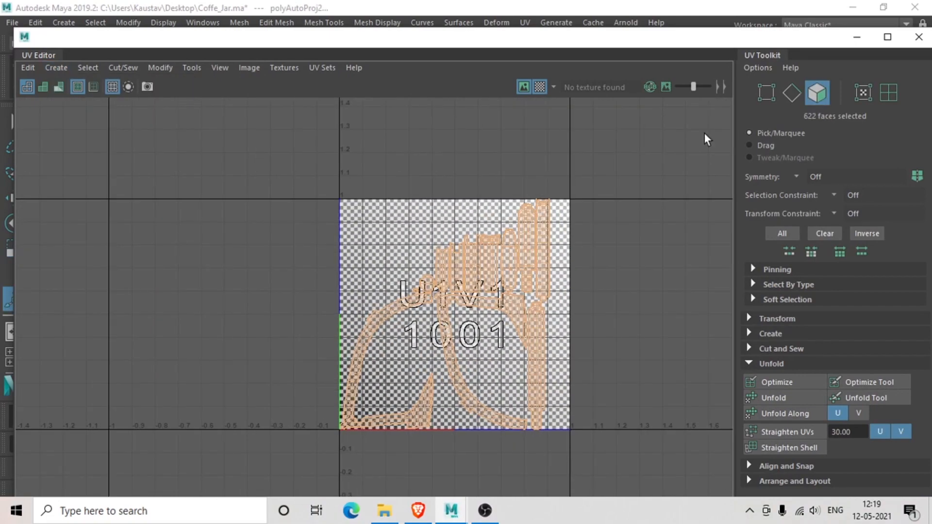
{"action": "left_click", "coordinate": [540, 86]}
{"action": "scroll", "coordinate": [578, 303], "scroll_direction": "up", "scroll_amount": 2}
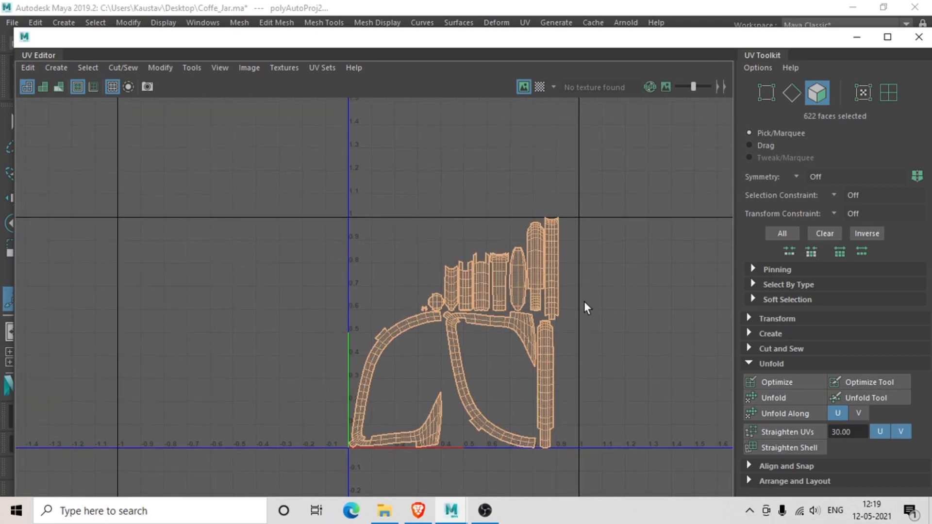
{"action": "scroll", "coordinate": [559, 305], "scroll_direction": "up", "scroll_amount": 3}
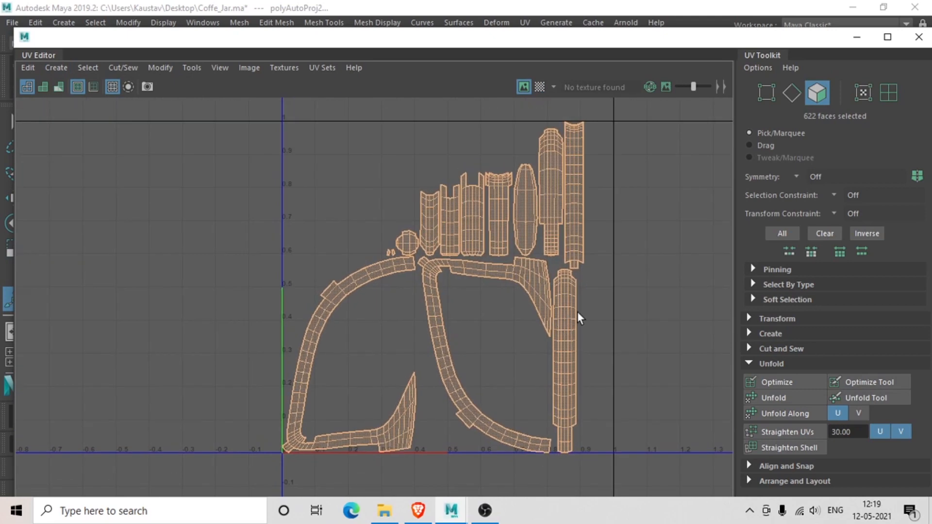
{"action": "scroll", "coordinate": [455, 379], "scroll_direction": "up", "scroll_amount": 2}
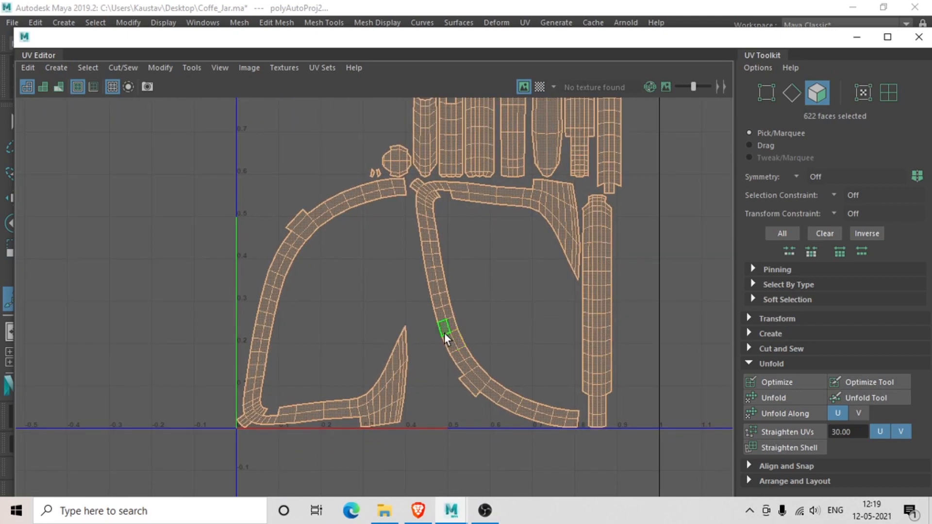
- Try to sew the edge at the small tab near the lower bend of the second curved handle strip
{"action": "right_click_drag", "start_coordinate": [446, 322], "coordinate": [441, 253]}
{"action": "right_click_drag", "start_coordinate": [429, 286], "coordinate": [430, 286]}
{"action": "left_click", "coordinate": [467, 386]}
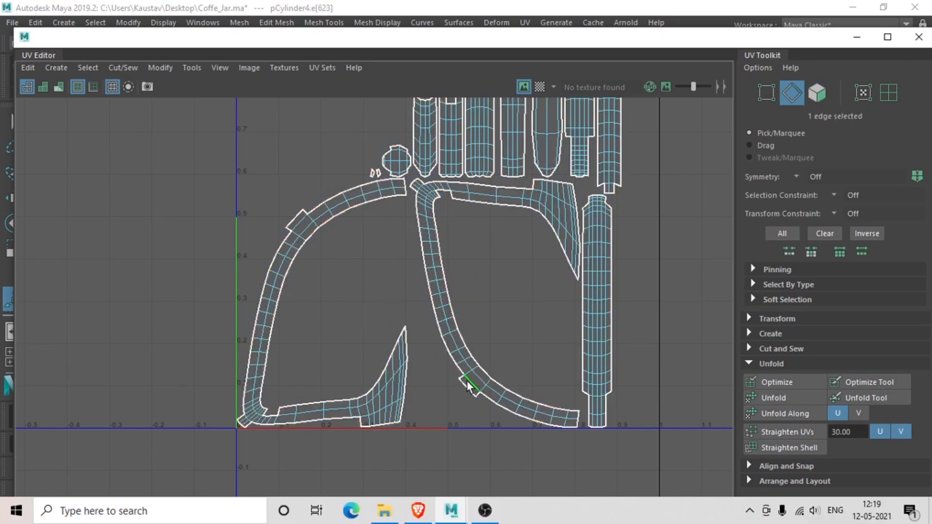
{"action": "scroll", "coordinate": [488, 381], "scroll_direction": "up", "scroll_amount": 3}
{"action": "left_click", "coordinate": [281, 146]}
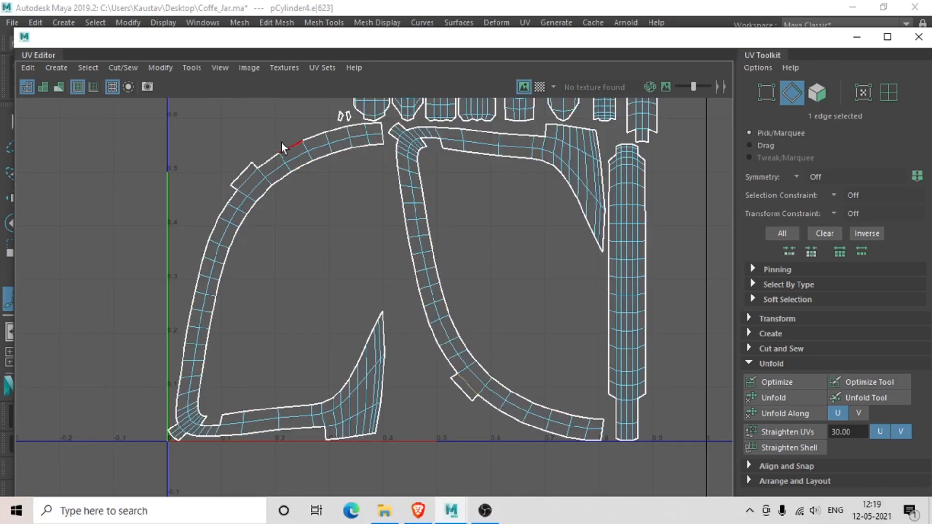
{"action": "left_click", "coordinate": [120, 70]}
{"action": "left_click", "coordinate": [144, 141]}
{"action": "key", "text": "w"}
{"action": "middle_click_drag", "start_coordinate": [490, 322], "coordinate": [512, 372], "text": "alt"}
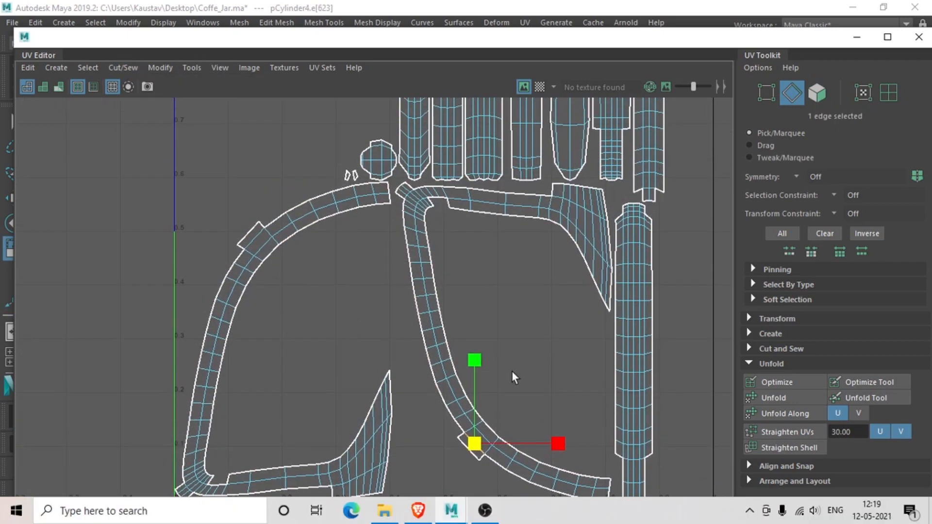
- Select the edges around the notch at the second handle strip's upper inner corner, sew them, and switch to face selection
{"action": "scroll", "coordinate": [486, 240], "scroll_direction": "up", "scroll_amount": 2}
{"action": "middle_click_drag", "start_coordinate": [486, 239], "coordinate": [511, 335], "text": "alt"}
{"action": "scroll", "coordinate": [465, 292], "scroll_direction": "up", "scroll_amount": 1}
{"action": "right_click_drag", "start_coordinate": [440, 286], "coordinate": [441, 226]}
{"action": "scroll", "coordinate": [443, 302], "scroll_direction": "up", "scroll_amount": 2}
{"action": "left_click", "coordinate": [437, 268], "text": "shift"}
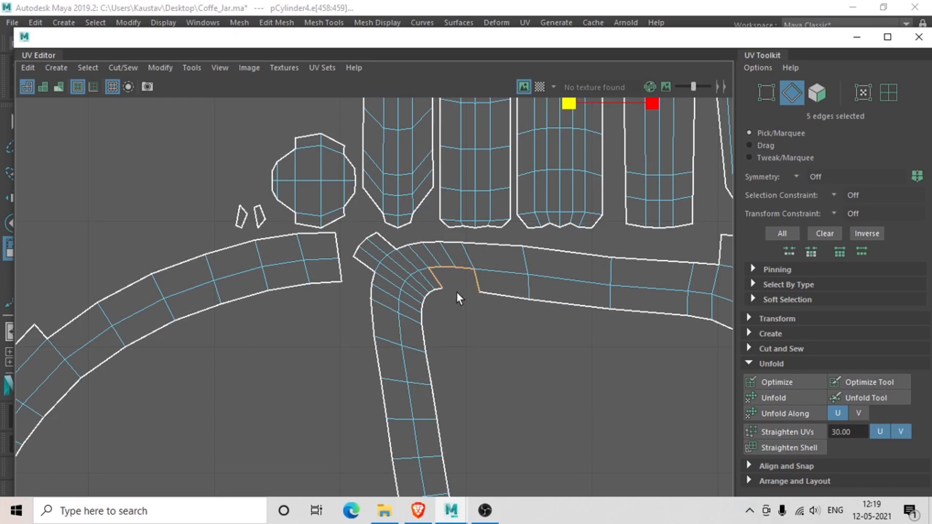
{"action": "left_click", "coordinate": [136, 67]}
{"action": "left_click", "coordinate": [147, 139]}
{"action": "right_click_drag", "start_coordinate": [433, 266], "coordinate": [438, 296]}
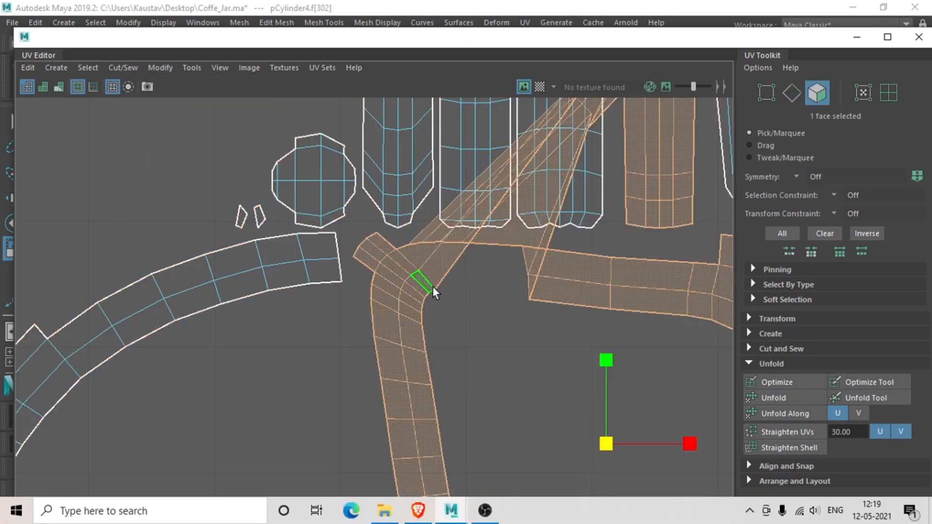
- Try unfolding the sewn handle shell, undo the unfold, and return to the mug in the viewport
{"action": "scroll", "coordinate": [445, 288], "scroll_direction": "down", "scroll_amount": 6}
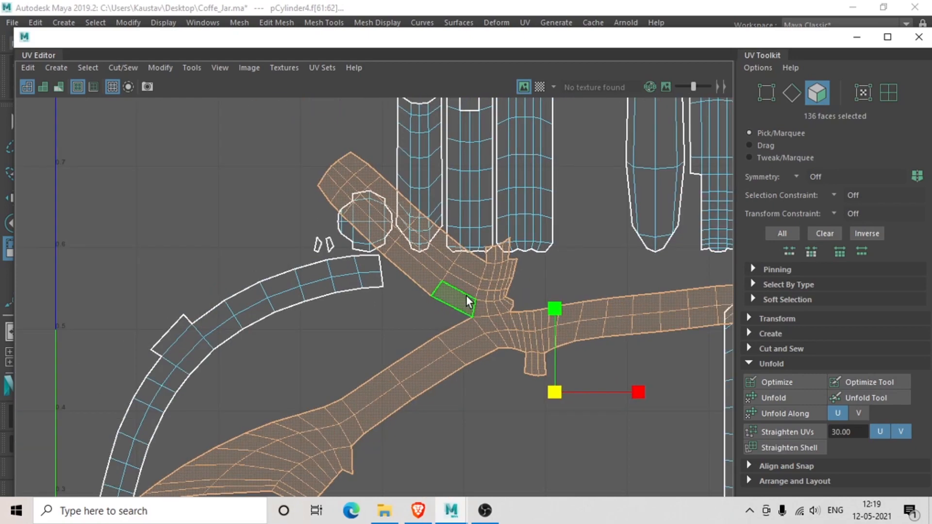
{"action": "scroll", "coordinate": [469, 296], "scroll_direction": "up", "scroll_amount": 8}
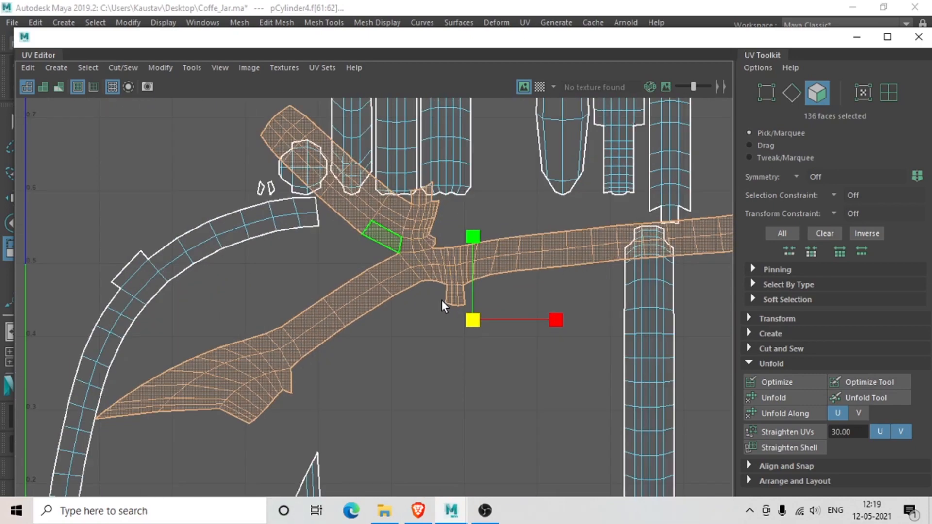
{"action": "key", "text": "ctrl+z"}
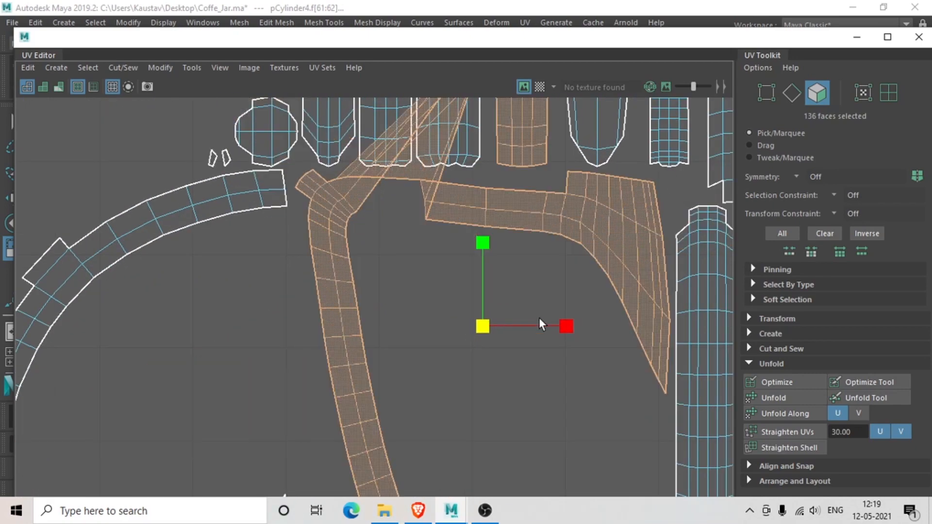
{"action": "scroll", "coordinate": [531, 258], "scroll_direction": "down", "scroll_amount": 2}
{"action": "middle_click_drag", "start_coordinate": [532, 256], "coordinate": [507, 320], "text": "alt"}
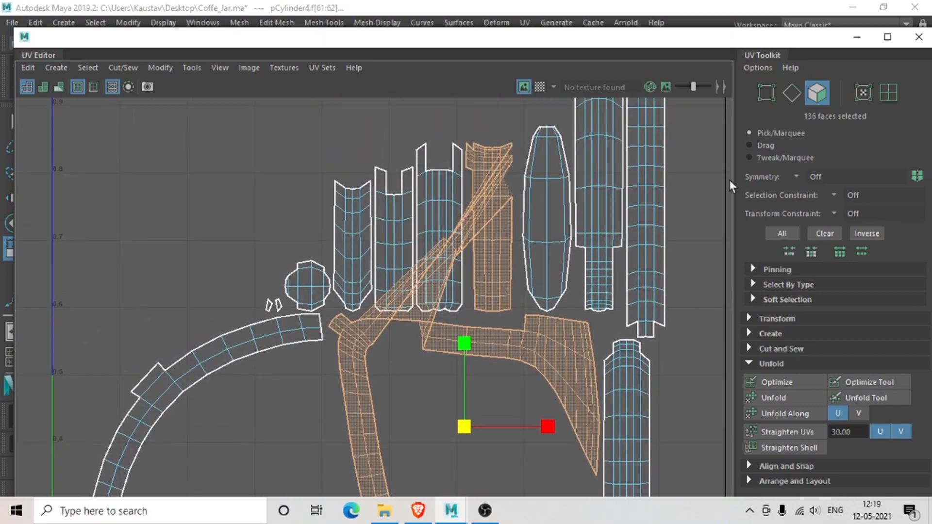
{"action": "left_click", "coordinate": [857, 37]}
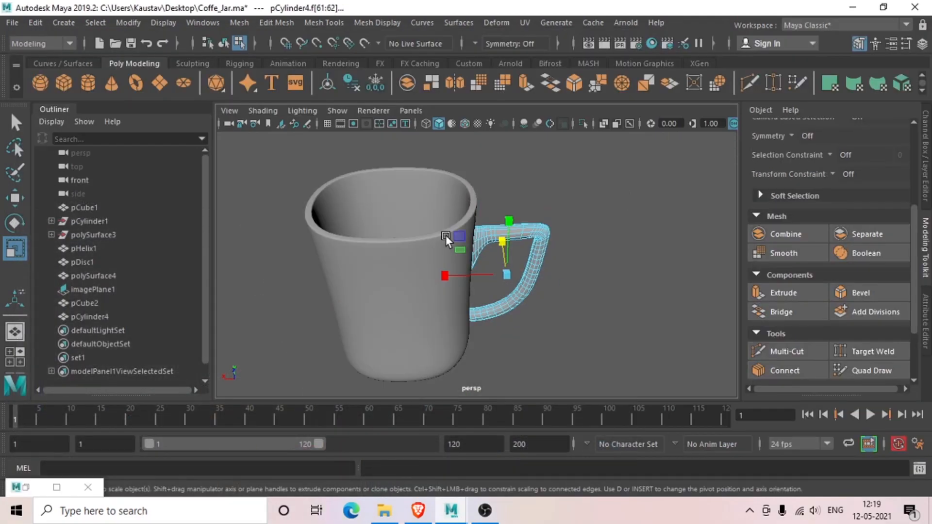
- Select the adjacent face loops that run lengthwise along the side of the mug handle
{"action": "scroll", "coordinate": [438, 210], "scroll_direction": "up", "scroll_amount": 5}
{"action": "mouse_move", "coordinate": [434, 134]}
{"action": "right_mouse_down"}
{"action": "mouse_move", "coordinate": [451, 191]}
{"action": "mouse_move", "coordinate": [433, 173]}
{"action": "right_mouse_up"}
{"action": "scroll", "coordinate": [438, 207], "scroll_direction": "up", "scroll_amount": 4}
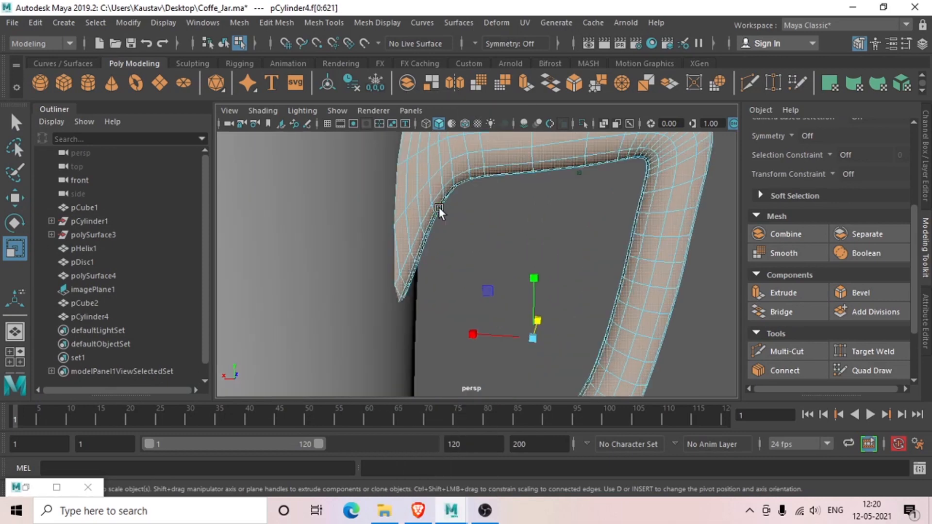
{"action": "left_click", "coordinate": [404, 182]}
{"action": "scroll", "coordinate": [415, 179], "scroll_direction": "up", "scroll_amount": 4}
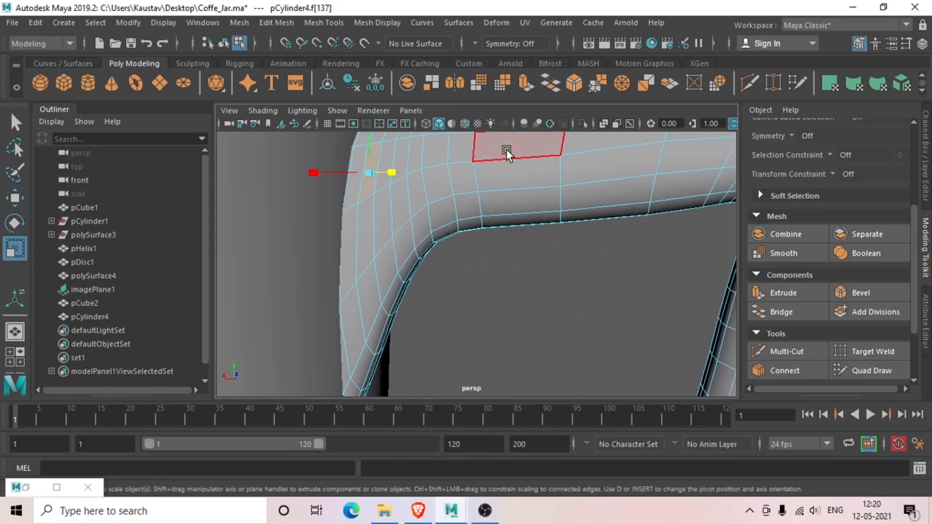
{"action": "left_click", "coordinate": [506, 150]}
{"action": "double_click", "coordinate": [459, 155], "text": "shift"}
{"action": "left_click", "coordinate": [488, 179], "text": "shift"}
{"action": "double_click", "coordinate": [465, 180], "text": "shift"}
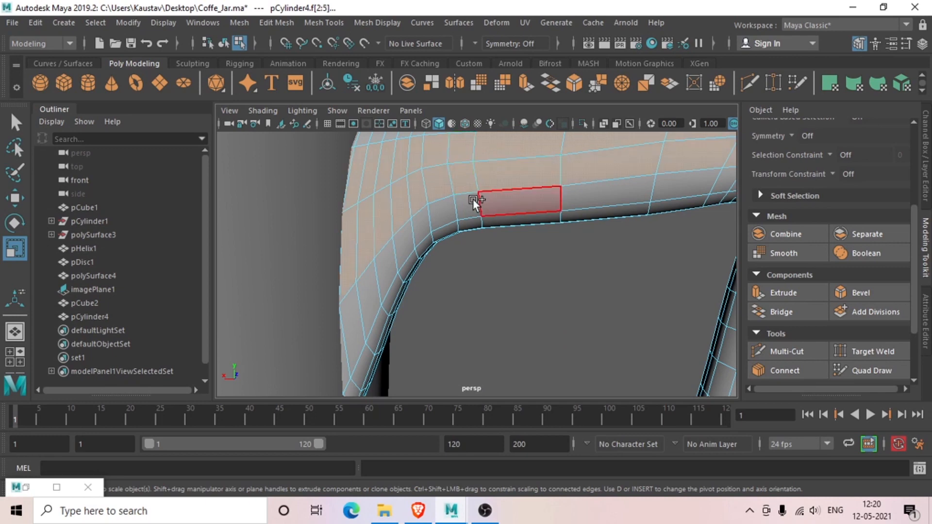
{"action": "double_click", "coordinate": [491, 207], "text": "shift"}
{"action": "scroll", "coordinate": [497, 225], "scroll_direction": "down", "scroll_amount": 3}
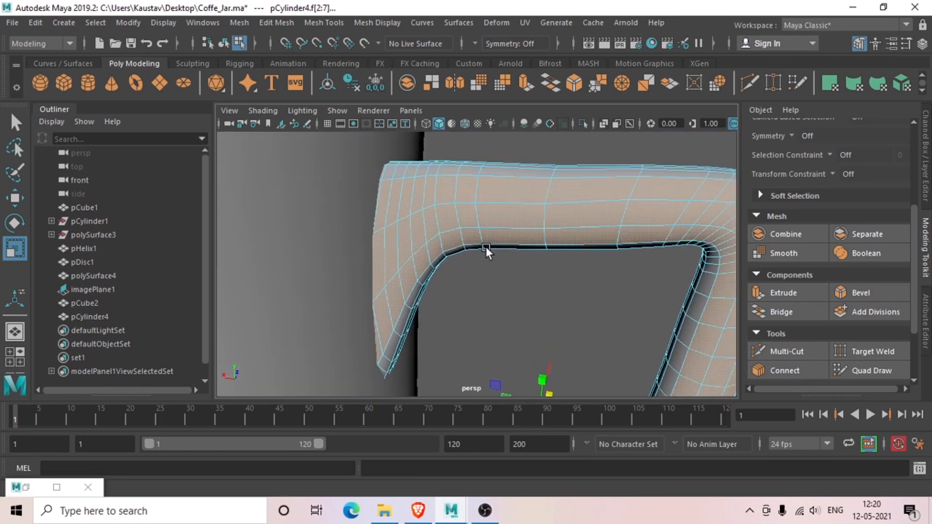
{"action": "middle_click_drag", "start_coordinate": [485, 246], "coordinate": [496, 270], "text": "alt"}
{"action": "scroll", "coordinate": [524, 246], "scroll_direction": "down", "scroll_amount": 4}
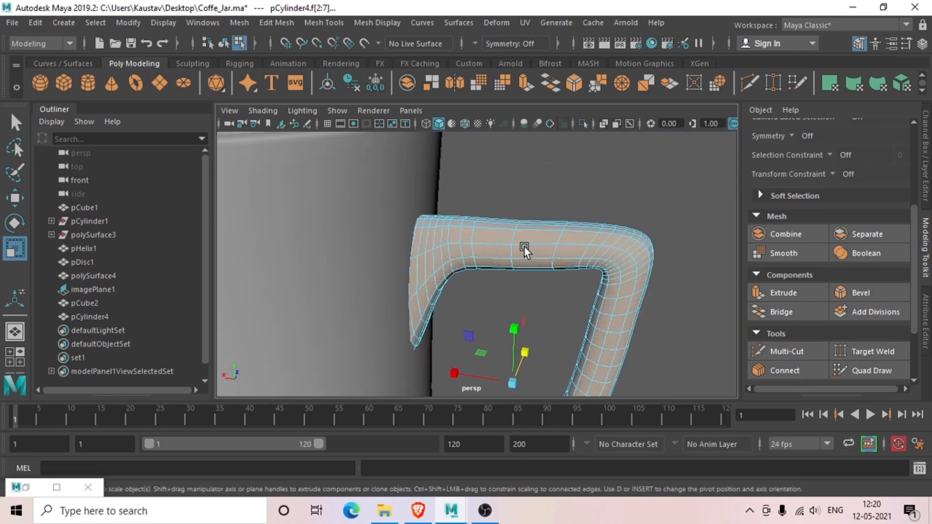
{"action": "left_click_drag", "start_coordinate": [525, 247], "coordinate": [458, 240], "text": "alt"}
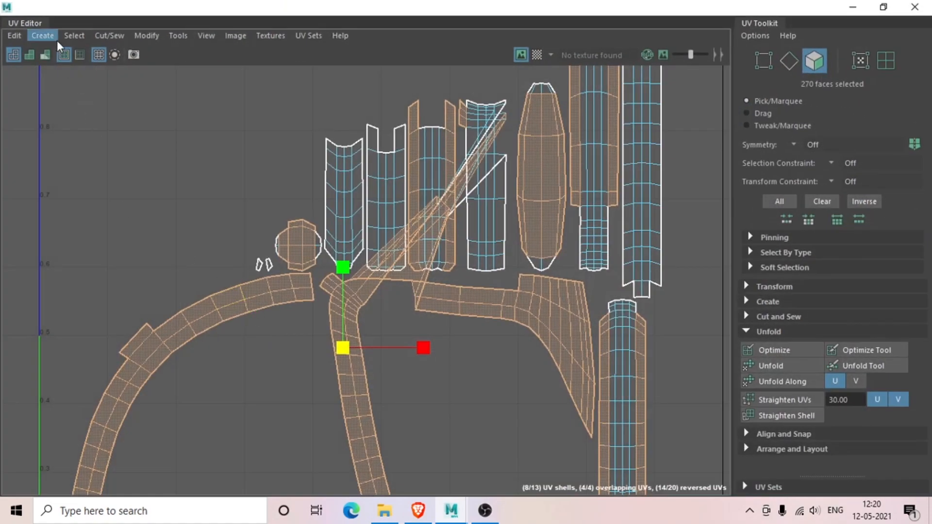
- Apply a Z-axis Planar projection to the selected handle faces, unfold them and move the shell clear of the other shells
{"action": "left_click", "coordinate": [54, 38]}
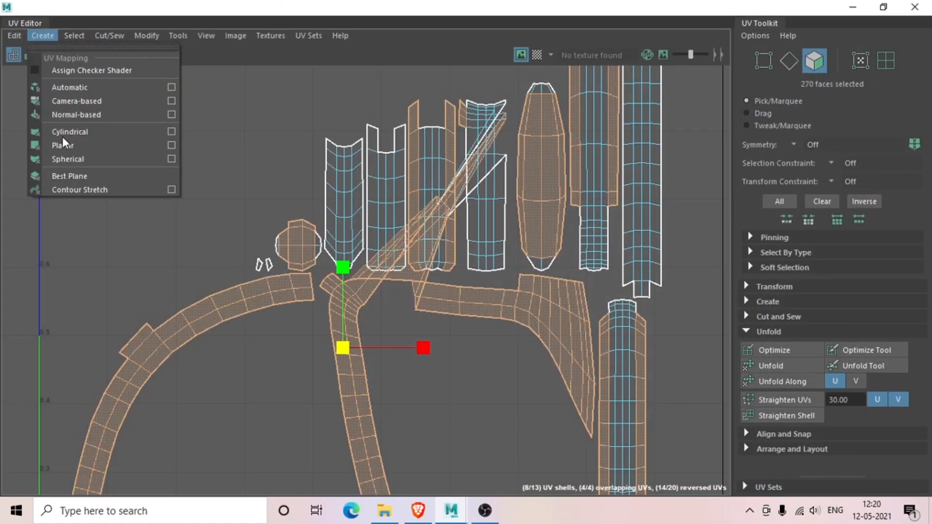
{"action": "left_click", "coordinate": [171, 145]}
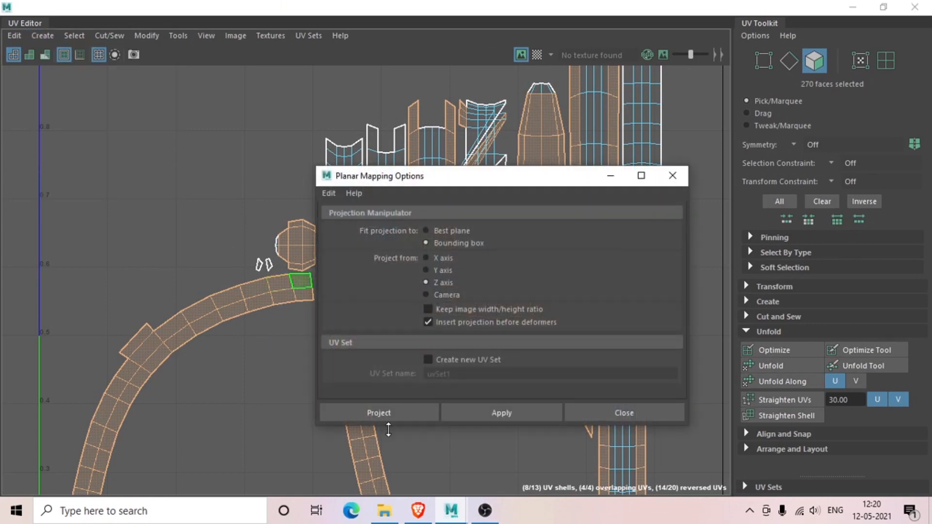
{"action": "left_click", "coordinate": [416, 411]}
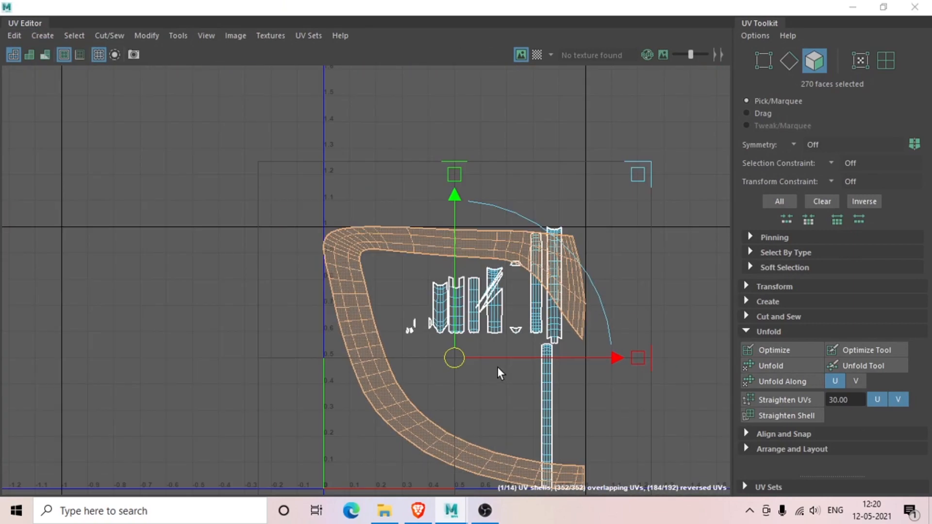
{"action": "key", "text": "ctrl+u"}
{"action": "scroll", "coordinate": [497, 367], "scroll_direction": "down", "scroll_amount": 3}
{"action": "key", "text": "w"}
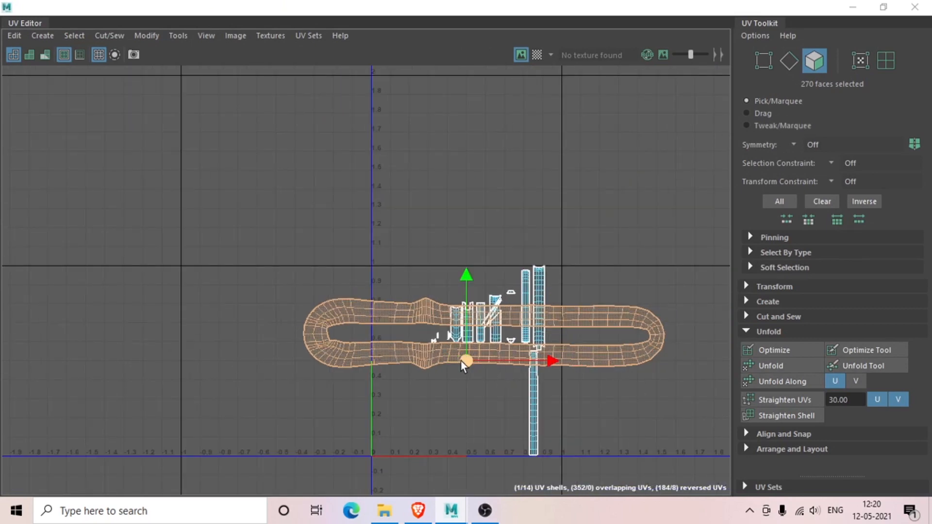
{"action": "left_click_drag", "start_coordinate": [462, 363], "coordinate": [263, 219]}
{"action": "scroll", "coordinate": [415, 322], "scroll_direction": "up", "scroll_amount": 1}
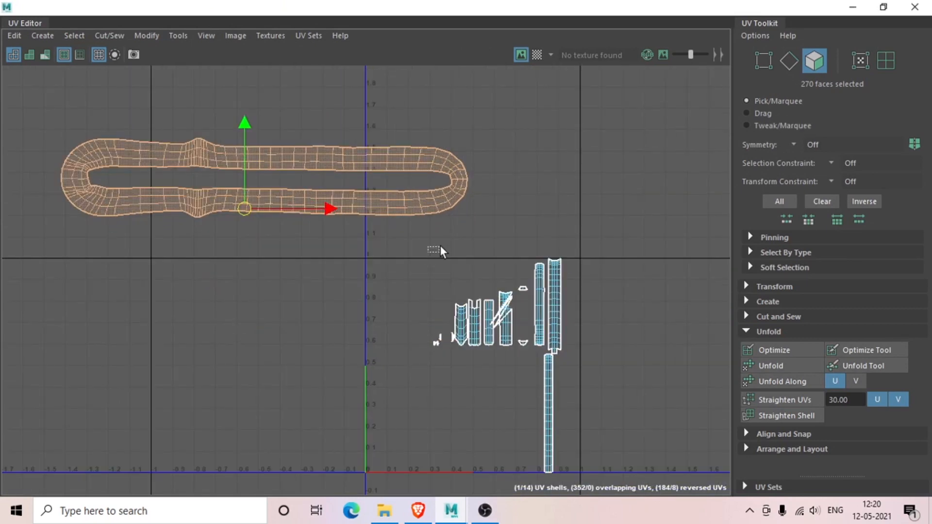
- Apply Planar mapping to all the remaining handle shells and unfold them
{"action": "left_click_drag", "start_coordinate": [430, 252], "coordinate": [624, 494]}
{"action": "left_click_drag", "start_coordinate": [811, 8], "coordinate": [532, 422]}
{"action": "left_click_drag", "start_coordinate": [539, 272], "coordinate": [760, 66], "text": "alt"}
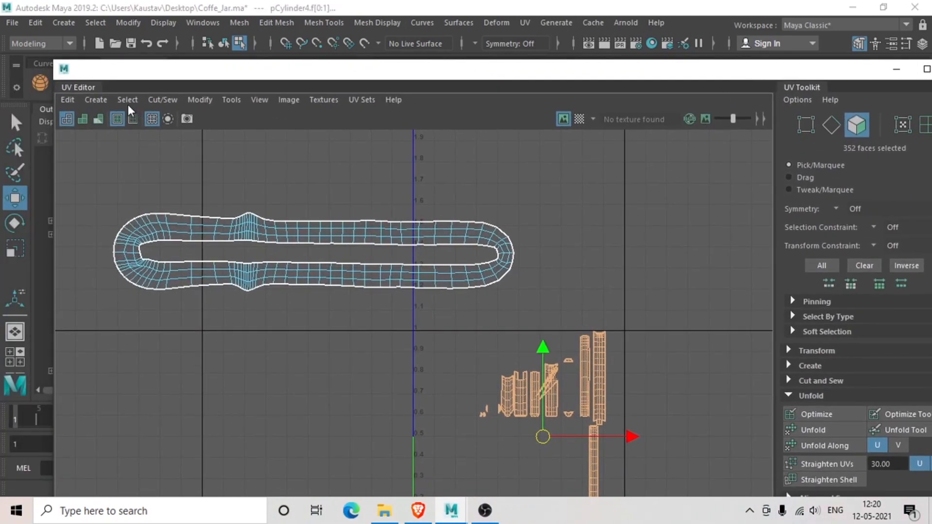
{"action": "left_click", "coordinate": [94, 102]}
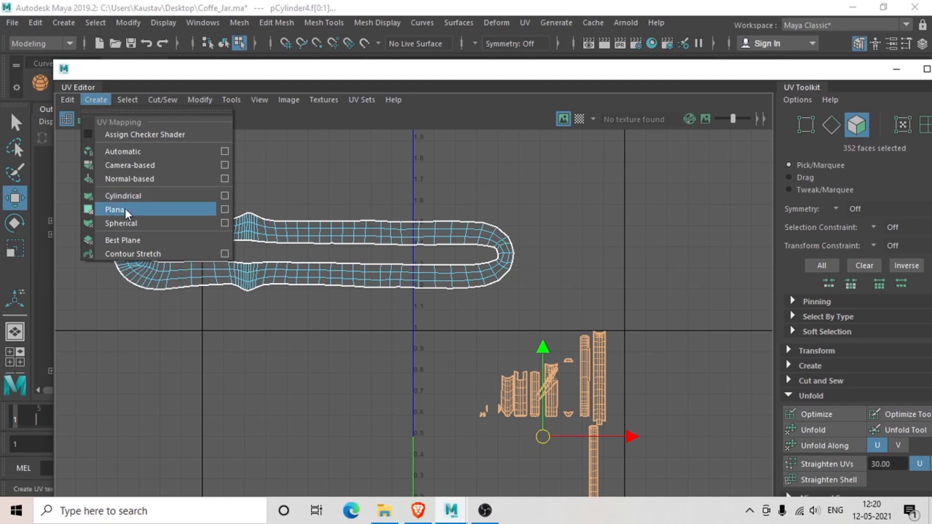
{"action": "left_click", "coordinate": [116, 209]}
{"action": "key", "text": "ctrl+u"}
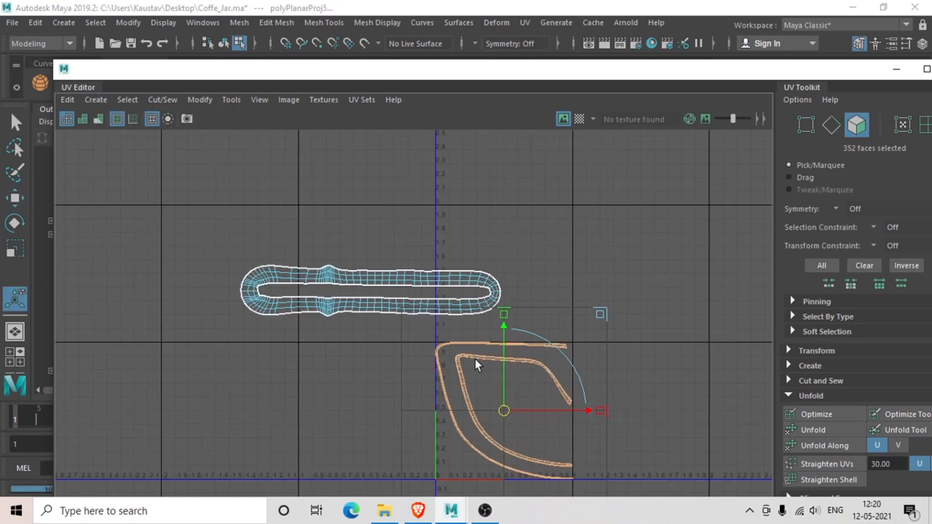
- Delete the narrow face loop bordering the end cap at the handle's upper attachment end
{"action": "left_click_drag", "start_coordinate": [795, 73], "coordinate": [525, 396]}
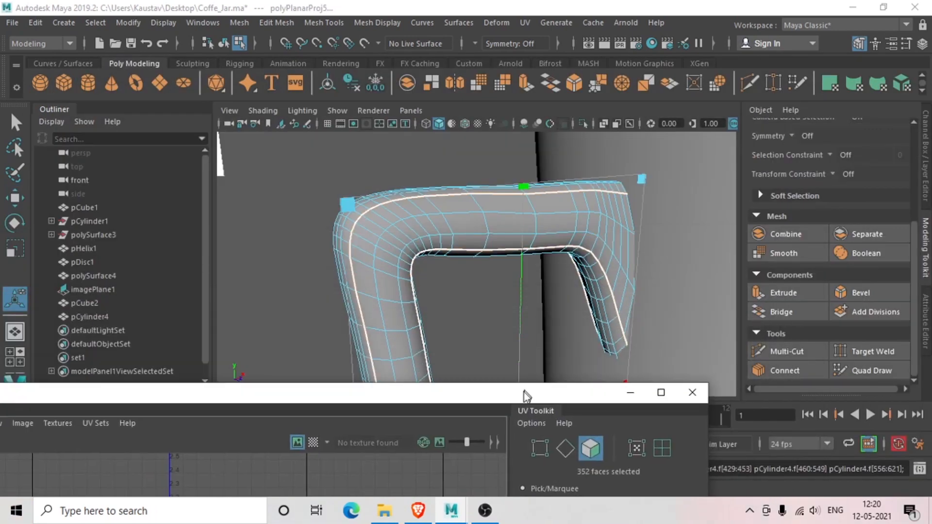
{"action": "right_click_drag", "start_coordinate": [484, 134], "coordinate": [550, 115]}
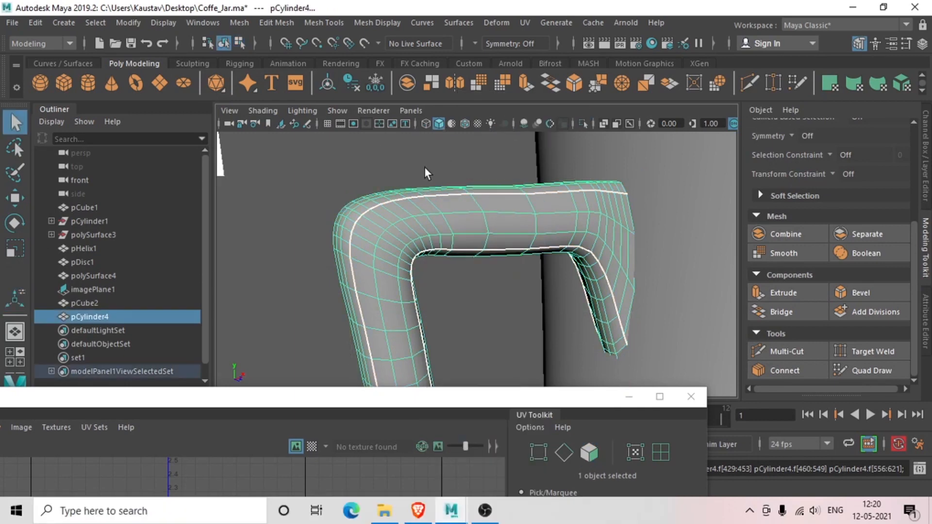
{"action": "left_click", "coordinate": [421, 167]}
{"action": "left_click", "coordinate": [450, 210]}
{"action": "left_click", "coordinate": [583, 125]}
{"action": "left_click_drag", "start_coordinate": [578, 204], "coordinate": [468, 223], "text": "alt"}
{"action": "right_click_drag", "start_coordinate": [463, 229], "coordinate": [456, 171]}
{"action": "left_click_drag", "start_coordinate": [459, 208], "coordinate": [472, 209], "text": "alt"}
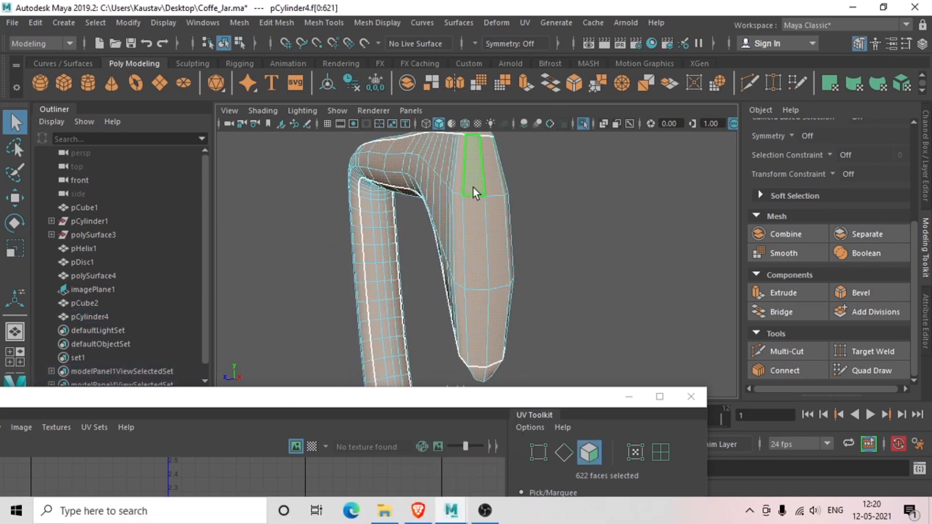
{"action": "left_click", "coordinate": [473, 188]}
{"action": "left_click", "coordinate": [460, 223]}
{"action": "double_click", "coordinate": [459, 181], "text": "shift"}
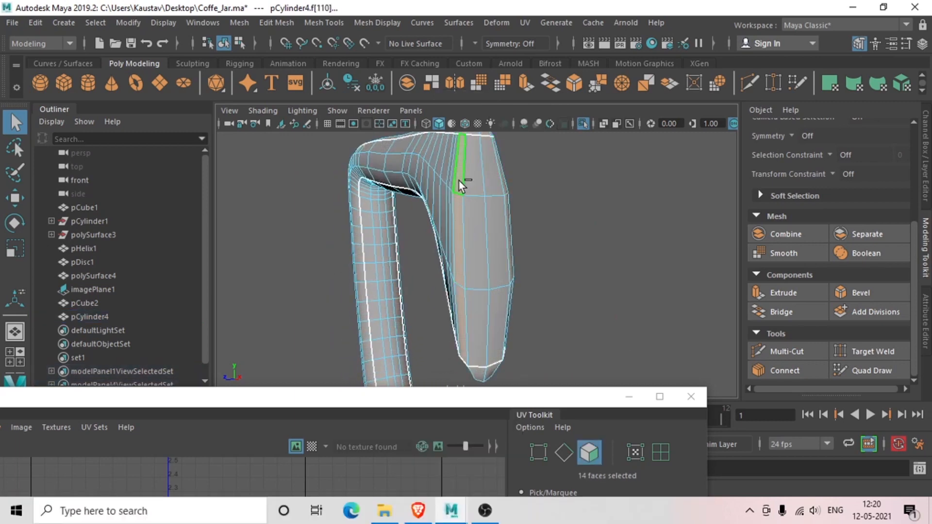
{"action": "key", "text": "Delete"}
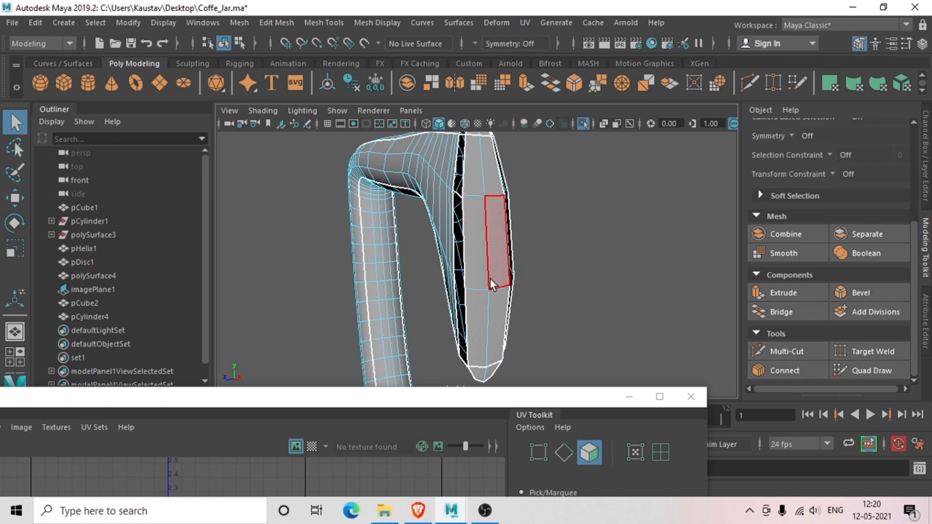
- Delete the leftover end-cap faces at the handle's upper attachment end
{"action": "left_click_drag", "start_coordinate": [491, 279], "coordinate": [527, 298], "text": "alt"}
{"action": "double_click", "coordinate": [540, 277]}
{"action": "key", "text": "Delete"}
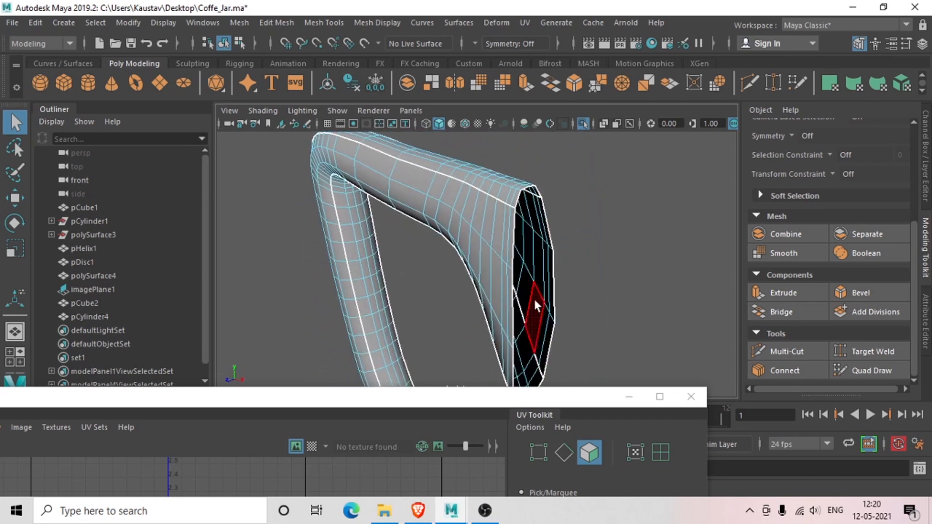
- Delete the face loop bordering the end cap at the handle's lower attachment end
{"action": "scroll", "coordinate": [539, 292], "scroll_direction": "down", "scroll_amount": 5}
{"action": "middle_click_drag", "start_coordinate": [544, 291], "coordinate": [534, 158], "text": "alt"}
{"action": "scroll", "coordinate": [491, 264], "scroll_direction": "up", "scroll_amount": 4}
{"action": "middle_click_drag", "start_coordinate": [485, 264], "coordinate": [486, 277], "text": "alt"}
{"action": "right_click_drag", "start_coordinate": [501, 278], "coordinate": [639, 351], "text": "alt"}
{"action": "right_click_drag", "start_coordinate": [510, 272], "coordinate": [600, 321], "text": "alt"}
{"action": "left_click", "coordinate": [503, 240]}
{"action": "double_click", "coordinate": [494, 263], "text": "shift"}
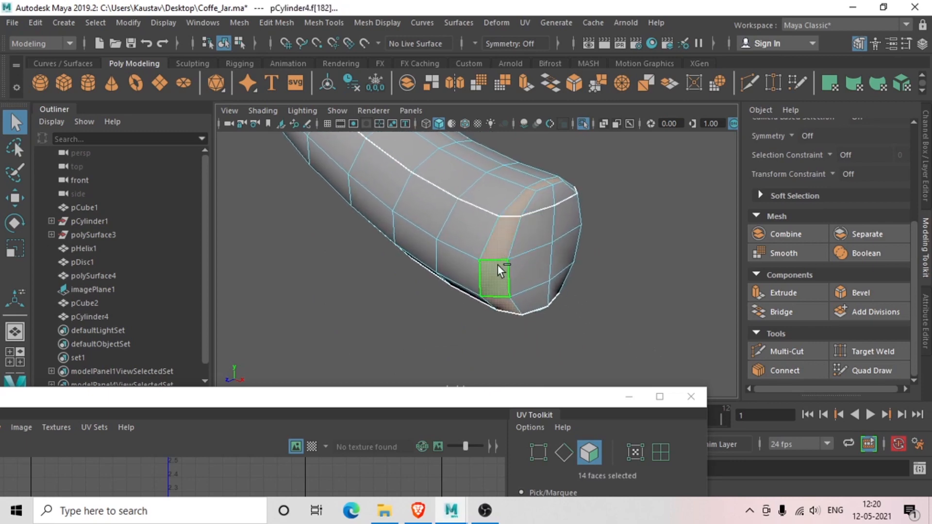
{"action": "key", "text": "Delete"}
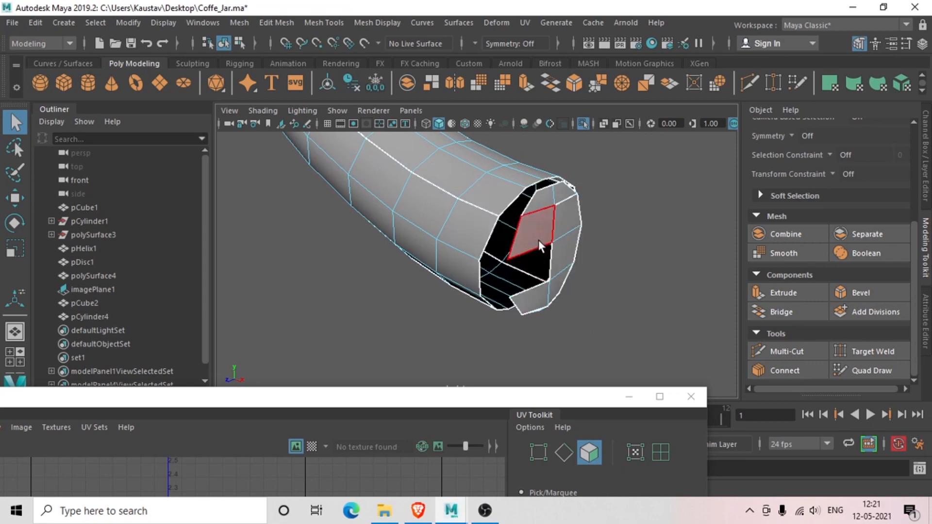
- Delete the leftover cap faces at the handle's lower end, return to object selection and deselect the handle
{"action": "double_click", "coordinate": [537, 238]}
{"action": "key", "text": "Delete"}
{"action": "scroll", "coordinate": [529, 299], "scroll_direction": "down", "scroll_amount": 5}
{"action": "right_click_drag", "start_coordinate": [515, 142], "coordinate": [590, 117]}
{"action": "left_click", "coordinate": [578, 190]}
{"action": "scroll", "coordinate": [542, 267], "scroll_direction": "down", "scroll_amount": 5}
{"action": "middle_click_drag", "start_coordinate": [538, 275], "coordinate": [566, 335], "text": "alt"}
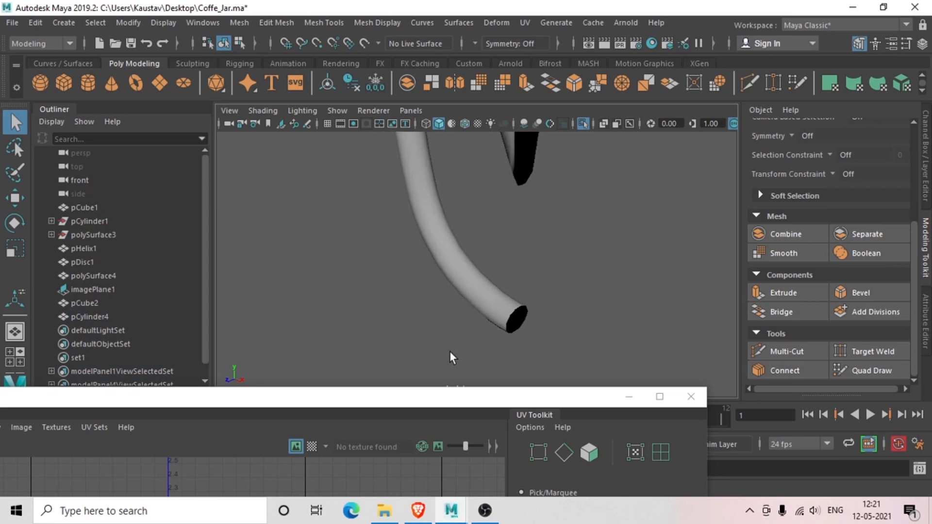
- Select the whole open-ended handle and apply Automatic UV mapping to it
{"action": "left_click_drag", "start_coordinate": [448, 388], "coordinate": [755, 73]}
{"action": "left_click_drag", "start_coordinate": [471, 71], "coordinate": [569, 63]}
{"action": "left_click", "coordinate": [443, 269]}
{"action": "left_click", "coordinate": [256, 88]}
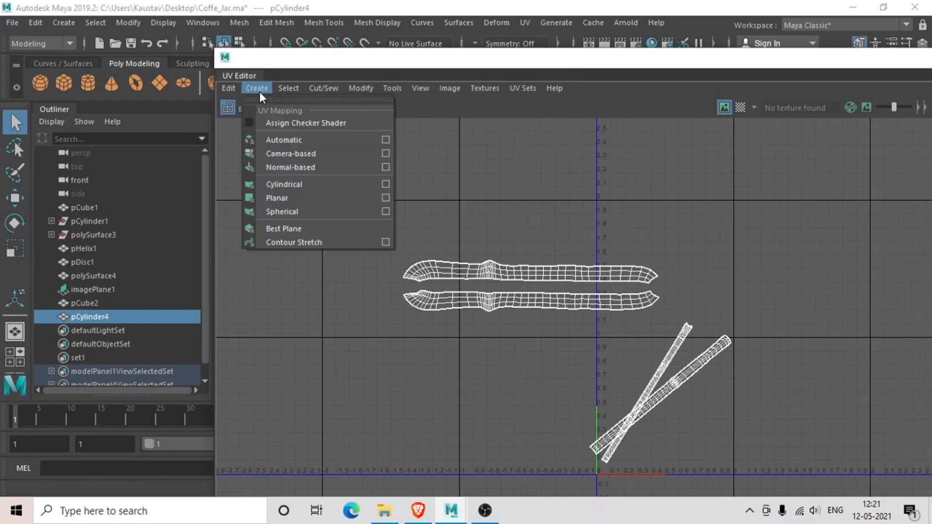
{"action": "left_click", "coordinate": [301, 140]}
{"action": "scroll", "coordinate": [551, 277], "scroll_direction": "down", "scroll_amount": 2}
{"action": "middle_click_drag", "start_coordinate": [550, 275], "coordinate": [497, 226], "text": "alt"}
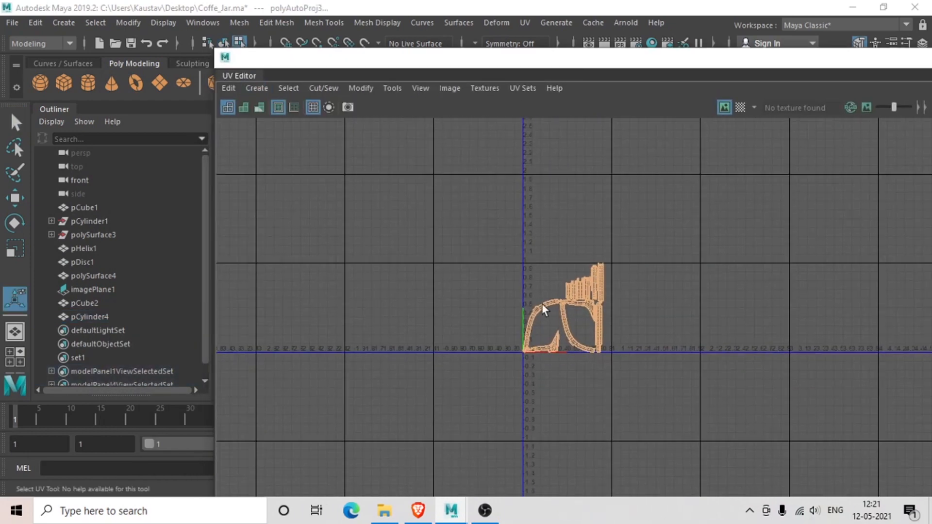
{"action": "scroll", "coordinate": [541, 303], "scroll_direction": "up", "scroll_amount": 5}
{"action": "middle_click_drag", "start_coordinate": [521, 272], "coordinate": [408, 259], "text": "alt"}
{"action": "scroll", "coordinate": [427, 283], "scroll_direction": "up", "scroll_amount": 2}
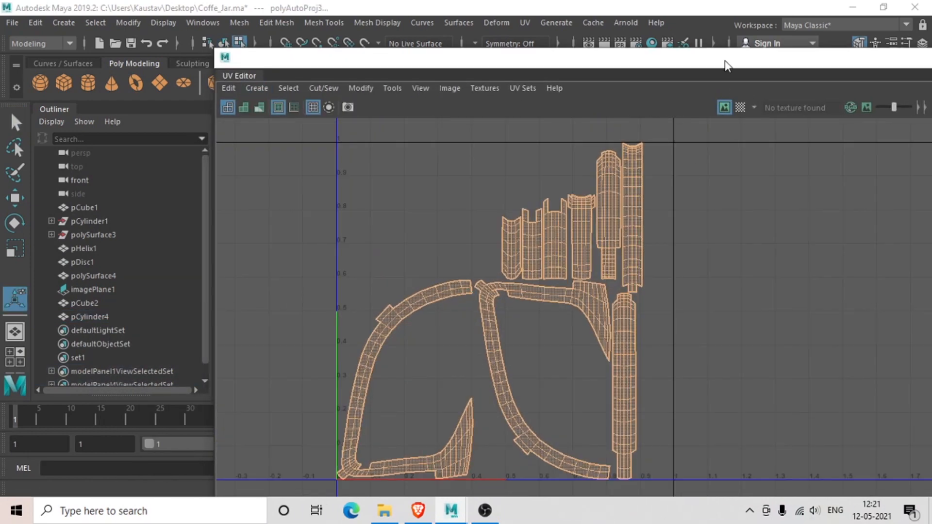
- Switch to face selection and select the adjacent lengthwise face loops from the handle's inner curve across its side
{"action": "left_click_drag", "start_coordinate": [724, 61], "coordinate": [240, 364]}
{"action": "left_click_drag", "start_coordinate": [470, 254], "coordinate": [466, 252], "text": "alt"}
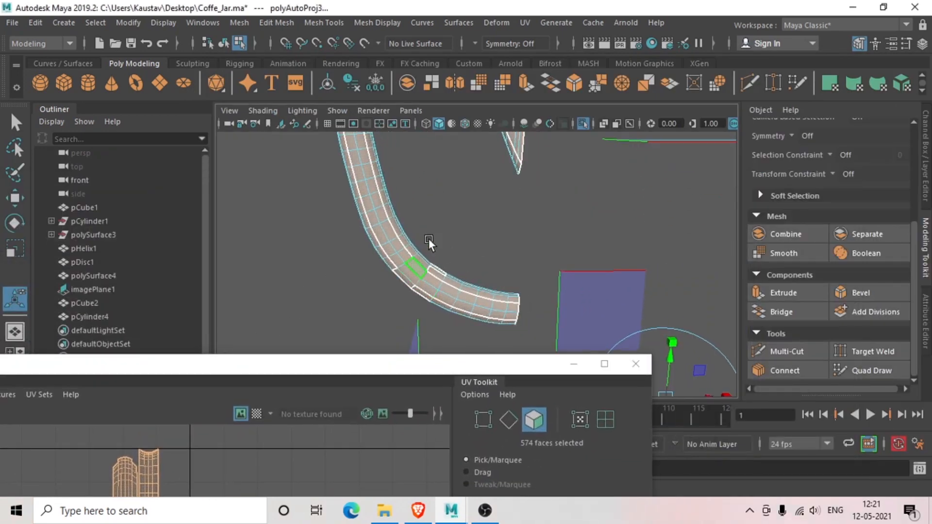
{"action": "right_click_drag", "start_coordinate": [416, 266], "coordinate": [424, 170]}
{"action": "scroll", "coordinate": [448, 286], "scroll_direction": "up", "scroll_amount": 5}
{"action": "middle_click_drag", "start_coordinate": [449, 283], "coordinate": [503, 249], "text": "alt"}
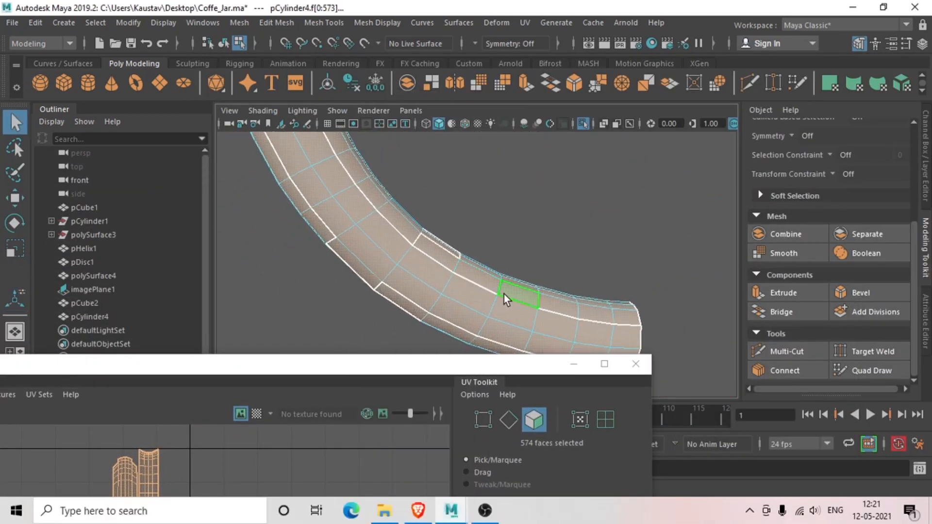
{"action": "left_click", "coordinate": [504, 294]}
{"action": "double_click", "coordinate": [478, 281], "text": "shift"}
{"action": "left_click", "coordinate": [473, 298], "text": "shift"}
{"action": "double_click", "coordinate": [499, 311], "text": "shift"}
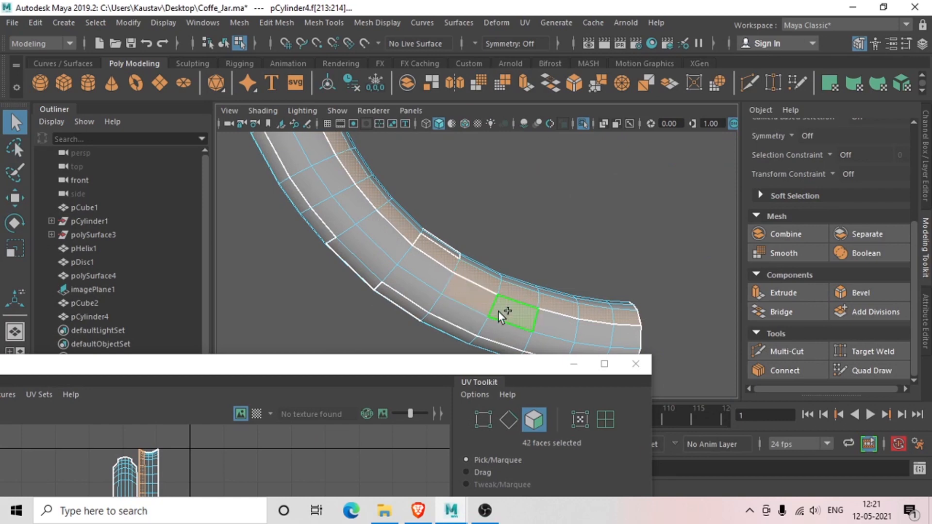
{"action": "left_click", "coordinate": [465, 323], "text": "shift"}
{"action": "double_click", "coordinate": [488, 334], "text": "shift"}
{"action": "left_click", "coordinate": [444, 335], "text": "shift"}
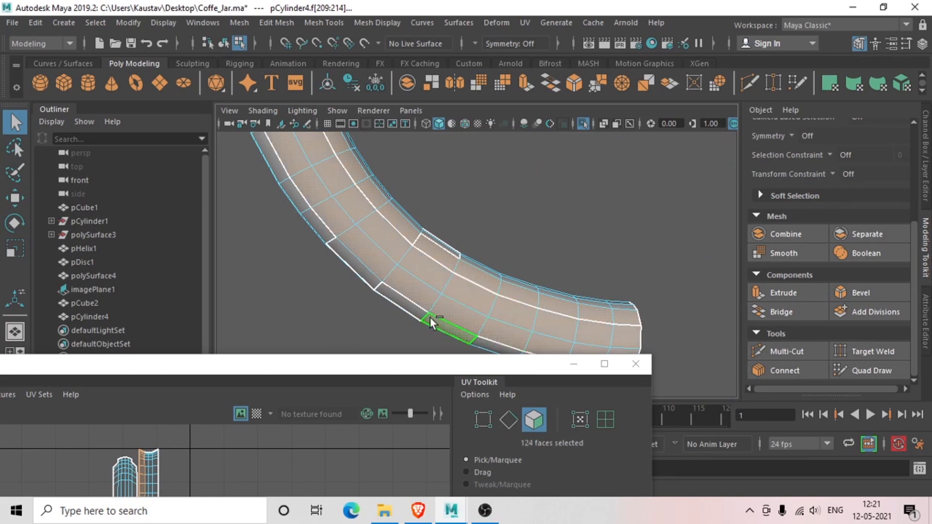
{"action": "double_click", "coordinate": [417, 310], "text": "shift"}
- Extend the selection with the neighbouring lengthwise face loops around the handle's outer curve and onto its other side
{"action": "left_click_drag", "start_coordinate": [437, 295], "coordinate": [505, 261], "text": "alt"}
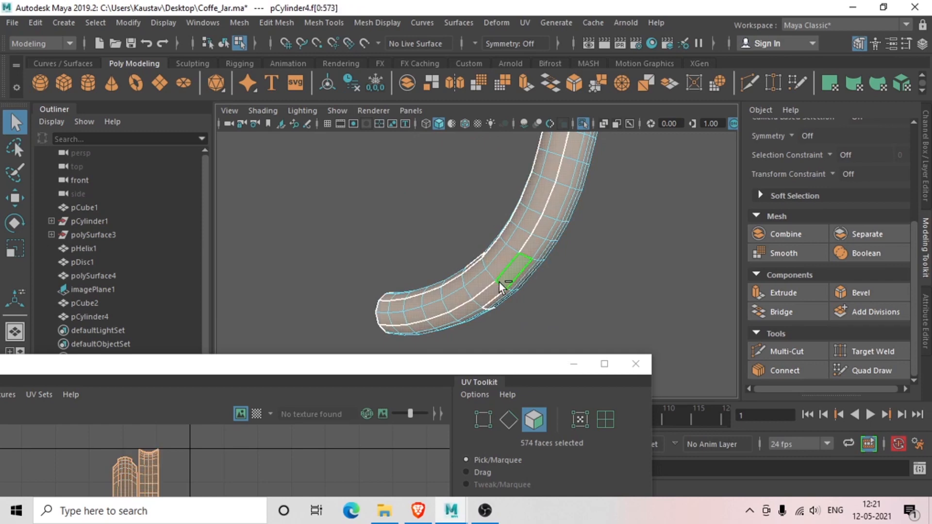
{"action": "left_click", "coordinate": [500, 283], "text": "ctrl"}
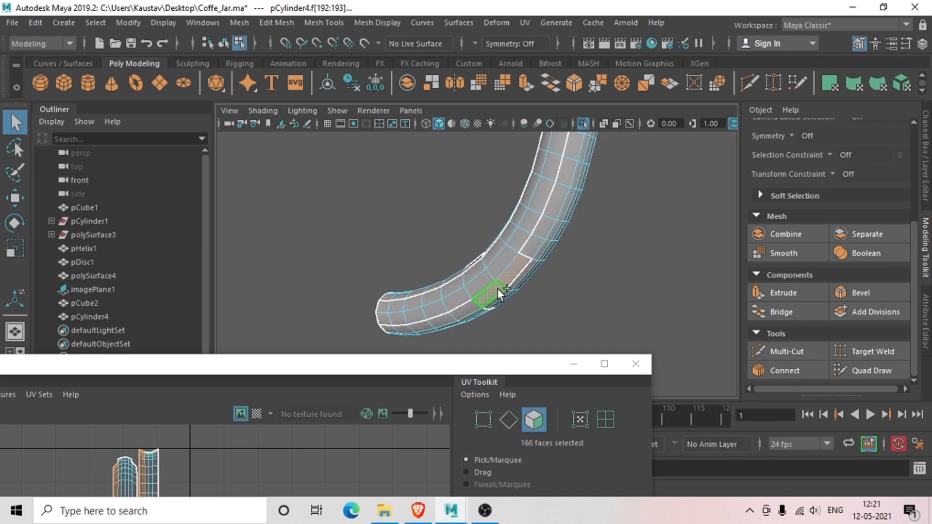
{"action": "double_click", "coordinate": [472, 308], "text": "shift"}
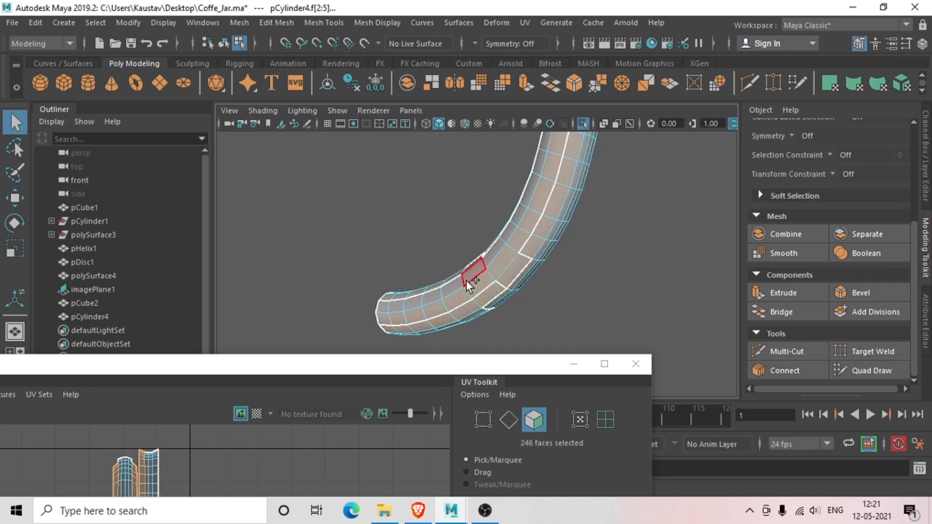
{"action": "double_click", "coordinate": [459, 282], "text": "shift"}
{"action": "left_click_drag", "start_coordinate": [459, 283], "coordinate": [396, 286], "text": "alt"}
{"action": "right_click_drag", "start_coordinate": [443, 275], "coordinate": [526, 317], "text": "alt"}
{"action": "left_click_drag", "start_coordinate": [441, 287], "coordinate": [553, 298], "text": "alt"}
{"action": "left_click", "coordinate": [545, 282], "text": "shift"}
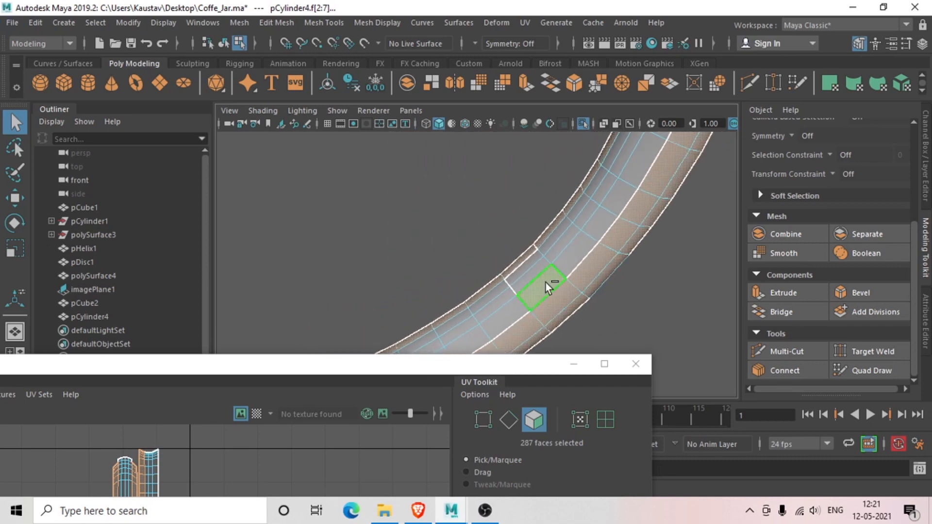
{"action": "double_click", "coordinate": [562, 263], "text": "shift"}
{"action": "scroll", "coordinate": [558, 264], "scroll_direction": "down", "scroll_amount": 5}
{"action": "middle_click_drag", "start_coordinate": [545, 264], "coordinate": [537, 231], "text": "alt"}
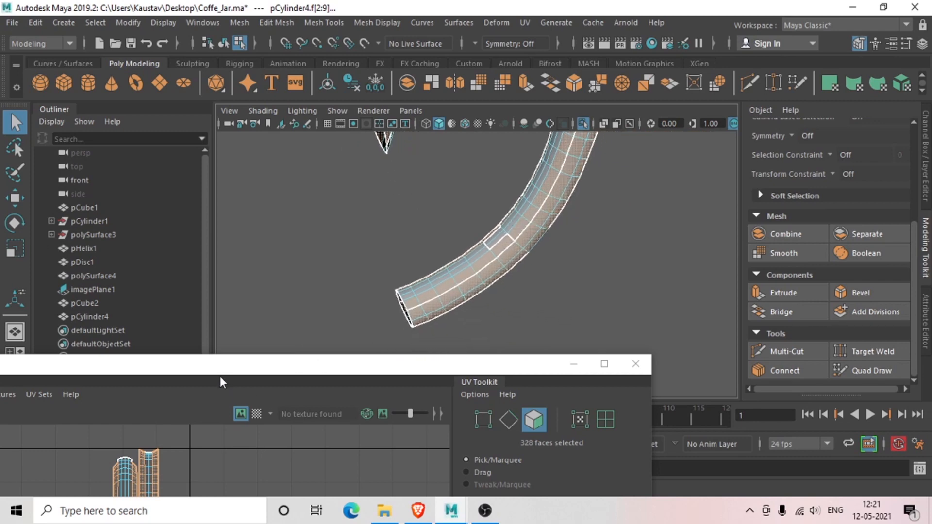
- Apply Planar UV mapping to the handle's selected side faces and unfold the resulting shells
{"action": "left_click_drag", "start_coordinate": [220, 376], "coordinate": [536, 154]}
{"action": "left_click", "coordinate": [100, 181]}
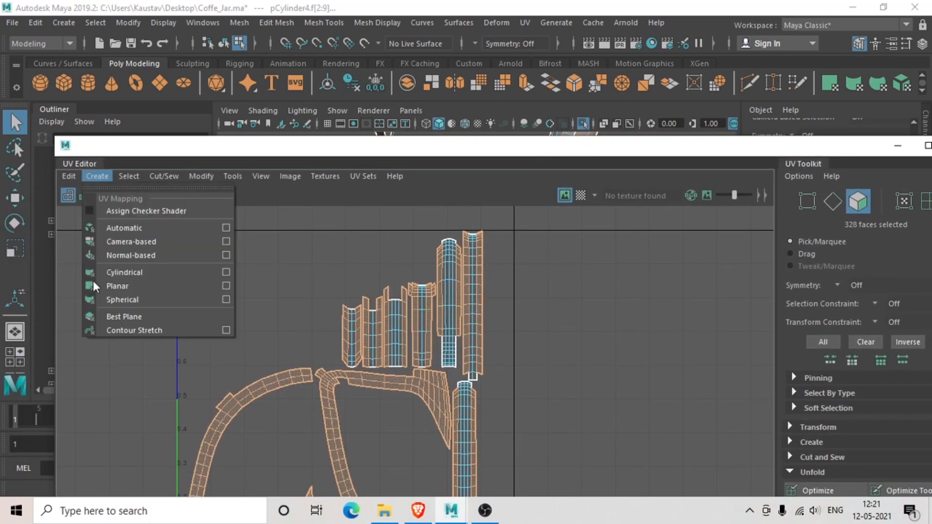
{"action": "left_click", "coordinate": [129, 285]}
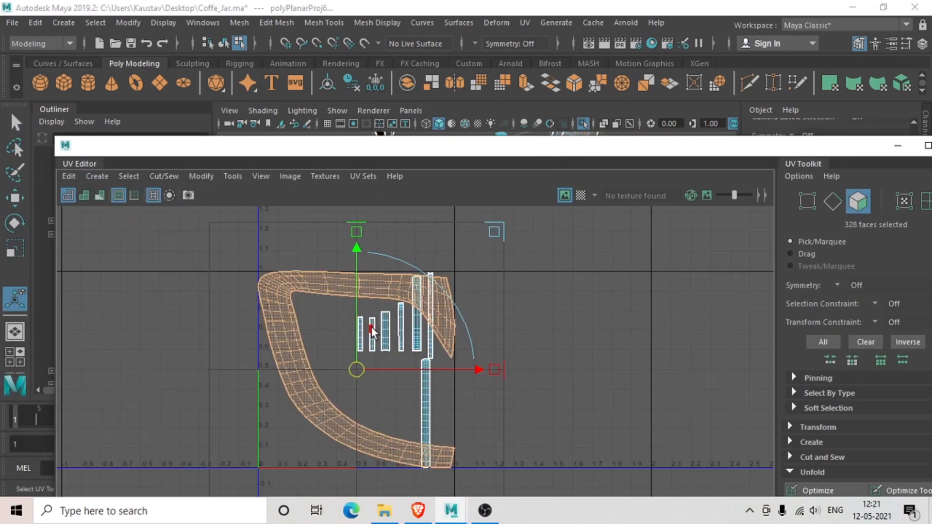
{"action": "key", "text": "ctrl+u"}
- Move the two handle side shells out beyond the first UV tile and separate them from each other
{"action": "scroll", "coordinate": [360, 343], "scroll_direction": "down", "scroll_amount": 3}
{"action": "key", "text": "w"}
{"action": "left_click_drag", "start_coordinate": [357, 347], "coordinate": [546, 339]}
{"action": "left_click", "coordinate": [558, 354]}
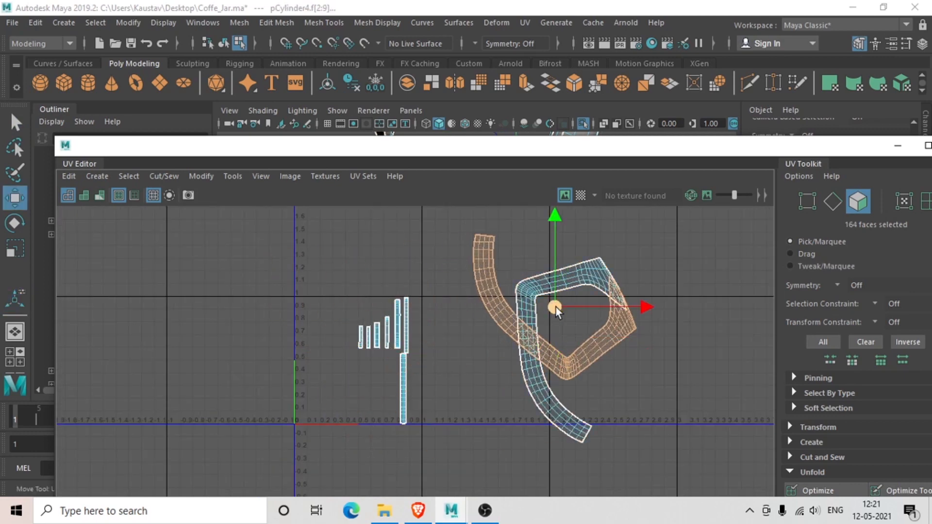
{"action": "left_click_drag", "start_coordinate": [555, 307], "coordinate": [626, 373]}
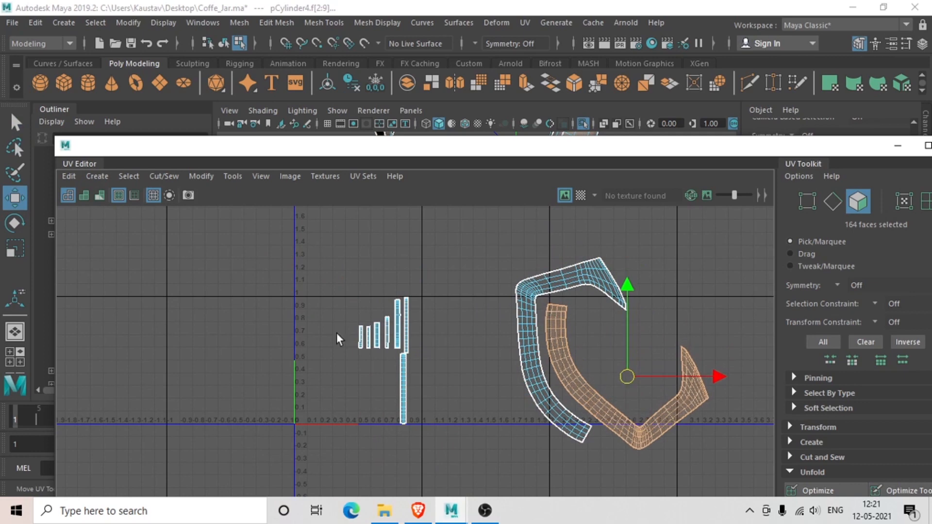
- Select the remaining inner and outer handle strips, apply Planar UV mapping to them and unfold them
{"action": "left_click_drag", "start_coordinate": [293, 277], "coordinate": [452, 468]}
{"action": "left_click", "coordinate": [103, 175]}
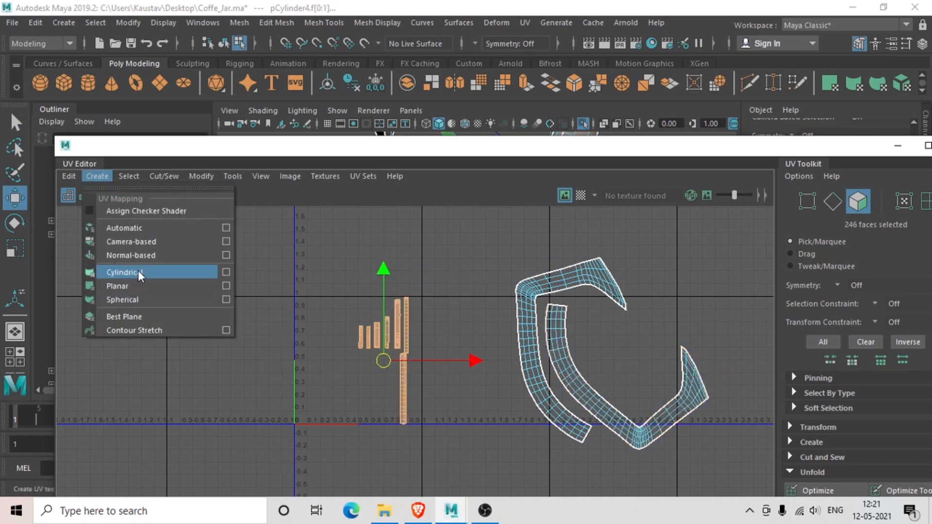
{"action": "left_click", "coordinate": [135, 282]}
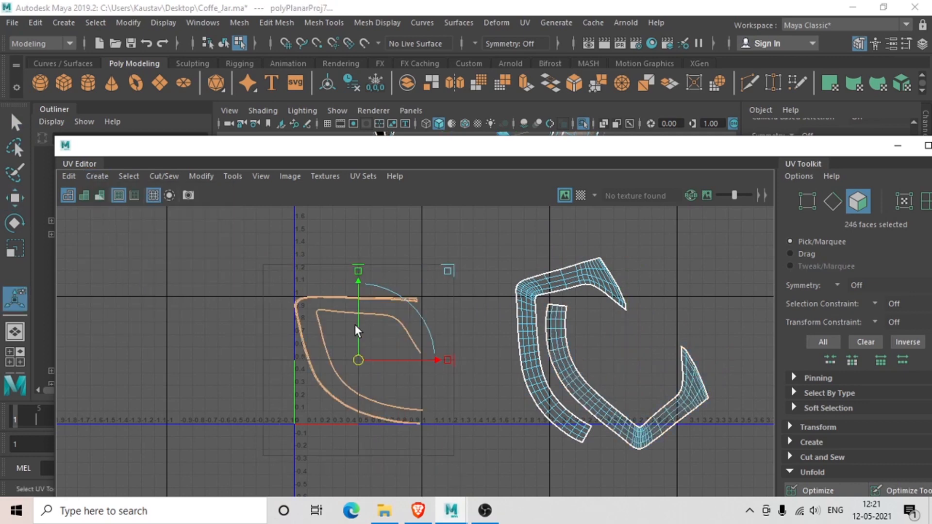
{"action": "key", "text": "ctrl+z"}
{"action": "right_click_drag", "start_coordinate": [354, 325], "coordinate": [494, 235], "text": "alt"}
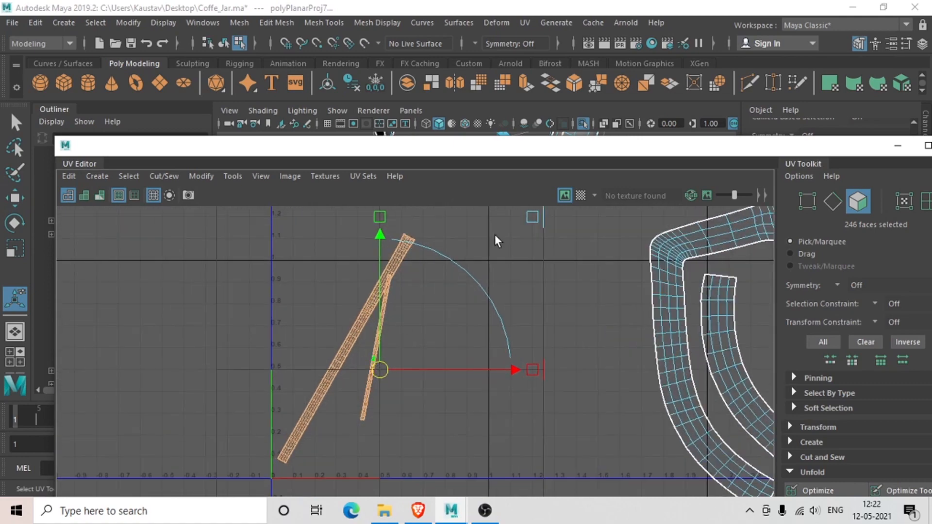
- Display the checker map and narrow the UV Editor beside the viewport to examine the pattern on the handle
{"action": "left_click", "coordinate": [579, 196]}
{"action": "left_click_drag", "start_coordinate": [572, 154], "coordinate": [490, 402]}
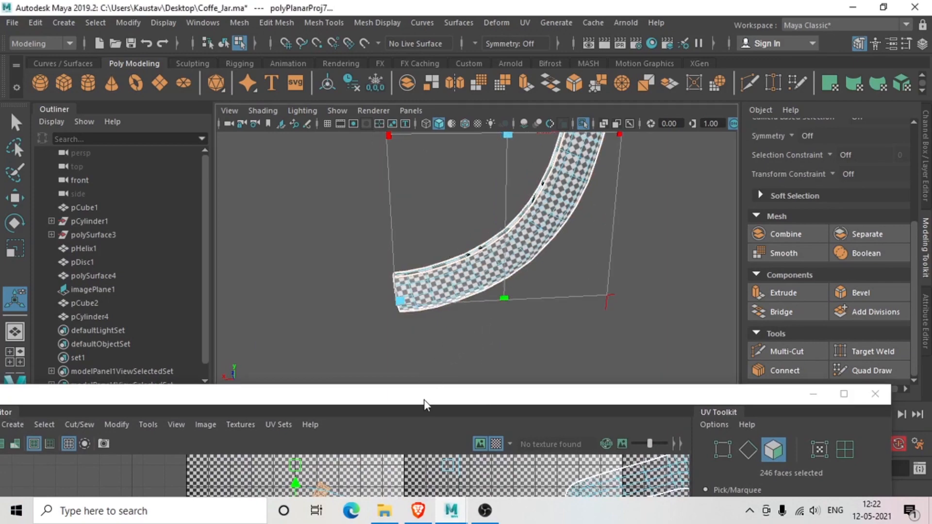
{"action": "left_click_drag", "start_coordinate": [424, 401], "coordinate": [585, 301]}
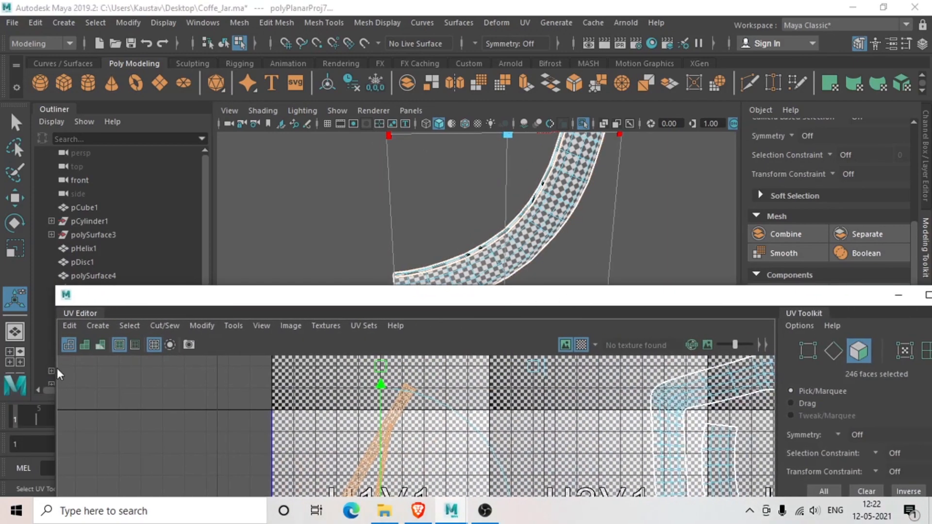
{"action": "left_click_drag", "start_coordinate": [54, 369], "coordinate": [516, 369]}
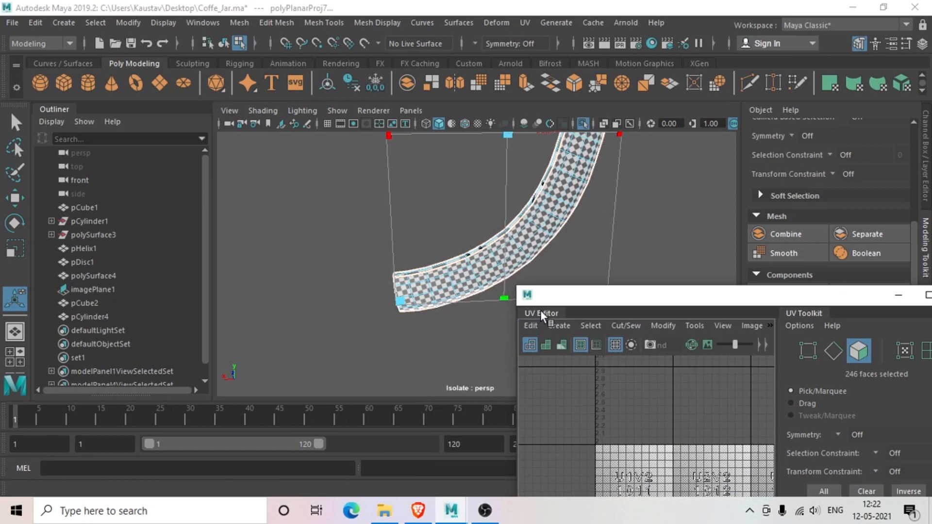
{"action": "left_click_drag", "start_coordinate": [548, 302], "coordinate": [614, 239]}
{"action": "middle_click_drag", "start_coordinate": [450, 255], "coordinate": [333, 206], "text": "alt"}
{"action": "middle_click_drag", "start_coordinate": [386, 246], "coordinate": [377, 344], "text": "alt"}
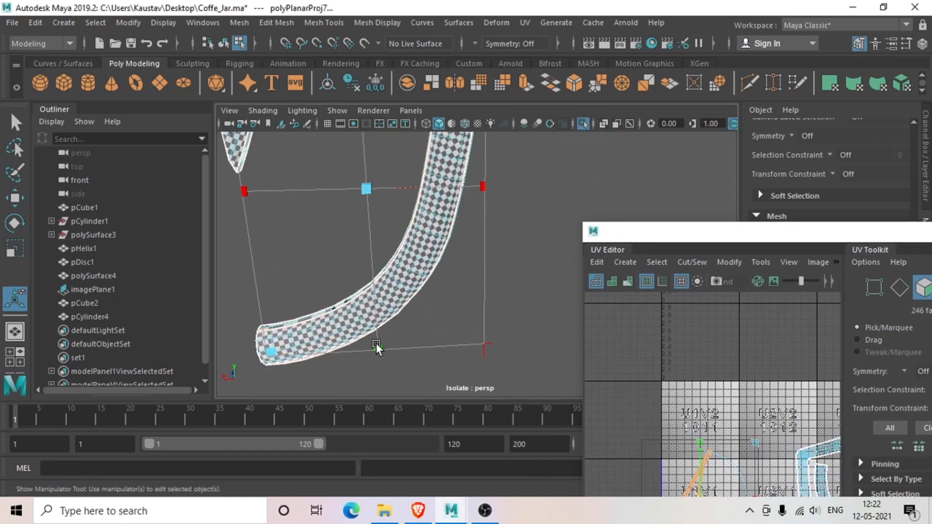
{"action": "scroll", "coordinate": [636, 387], "scroll_direction": "down", "scroll_amount": 3}
{"action": "middle_click_drag", "start_coordinate": [637, 388], "coordinate": [614, 325], "text": "alt"}
{"action": "scroll", "coordinate": [387, 348], "scroll_direction": "up", "scroll_amount": 5}
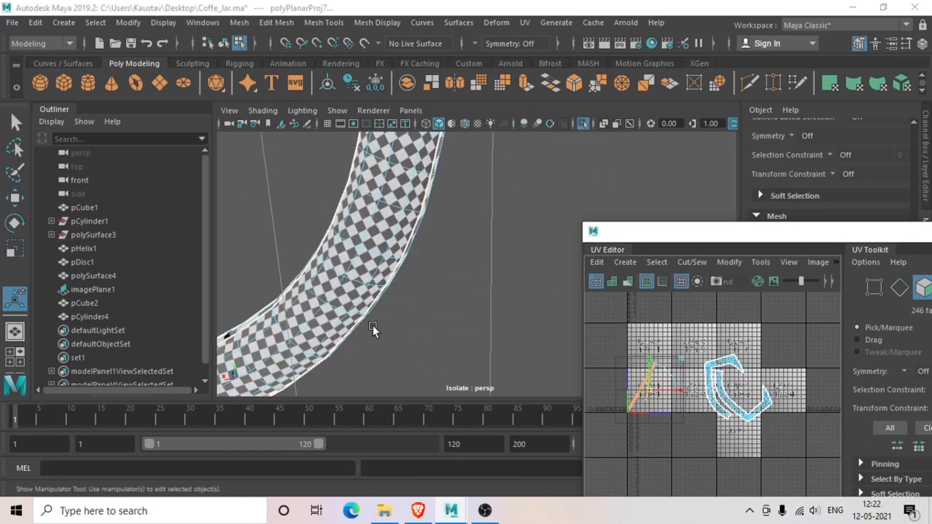
{"action": "scroll", "coordinate": [633, 394], "scroll_direction": "up", "scroll_amount": 3}
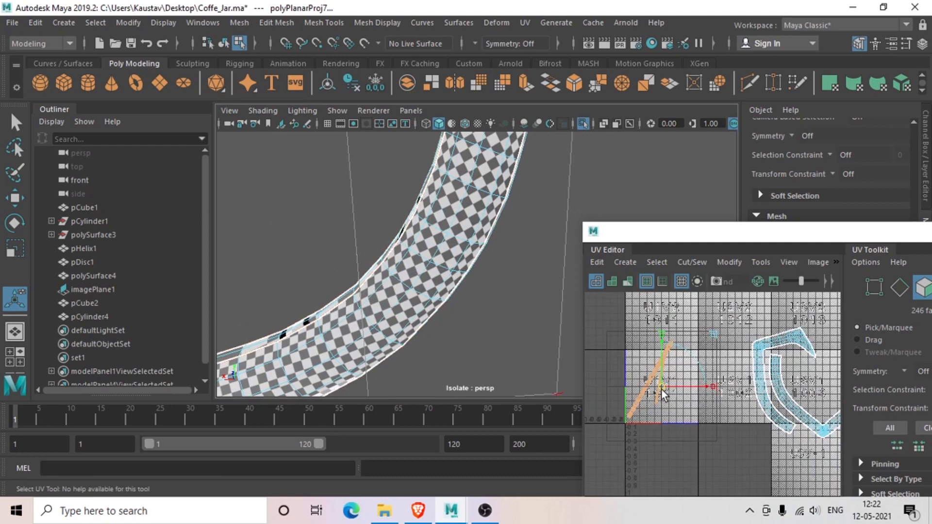
- Select both handle side shells, scale them down together and rotate them slightly to align the checkers
{"action": "left_click", "coordinate": [762, 389]}
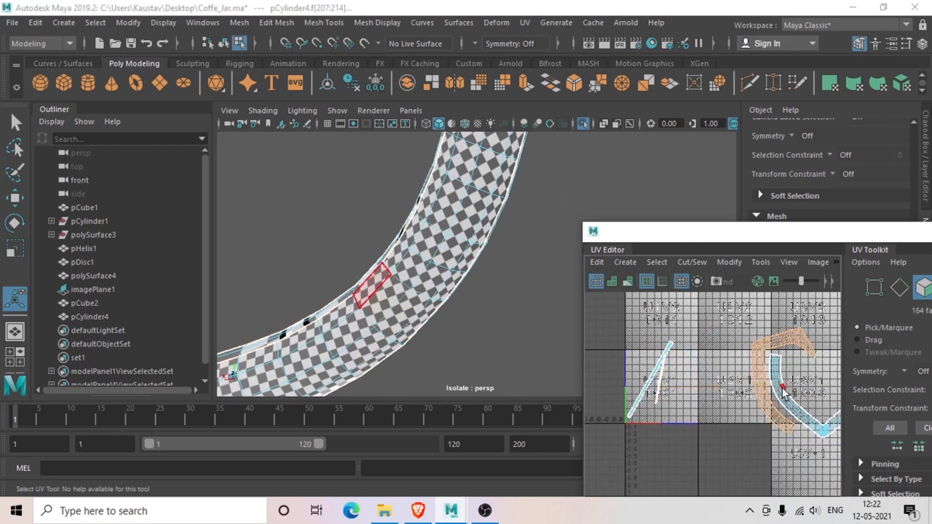
{"action": "key", "text": "r"}
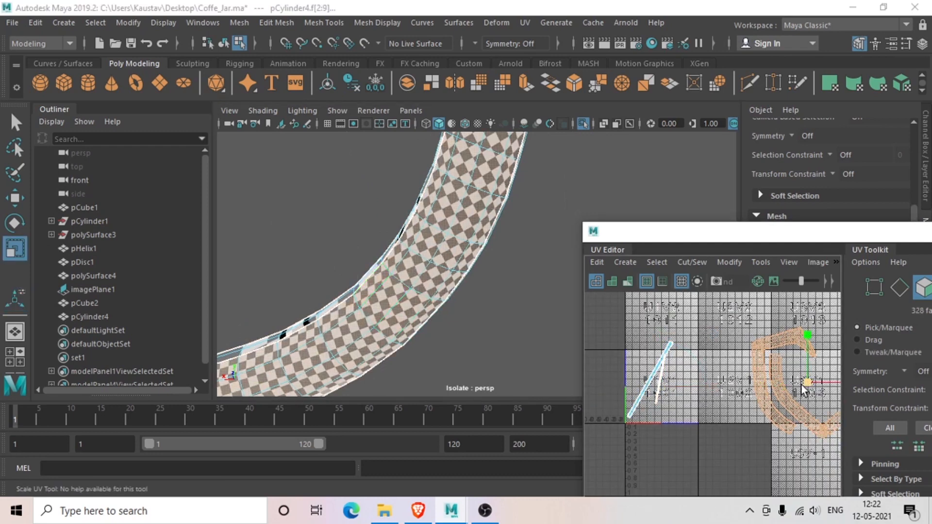
{"action": "left_click_drag", "start_coordinate": [805, 383], "coordinate": [770, 380]}
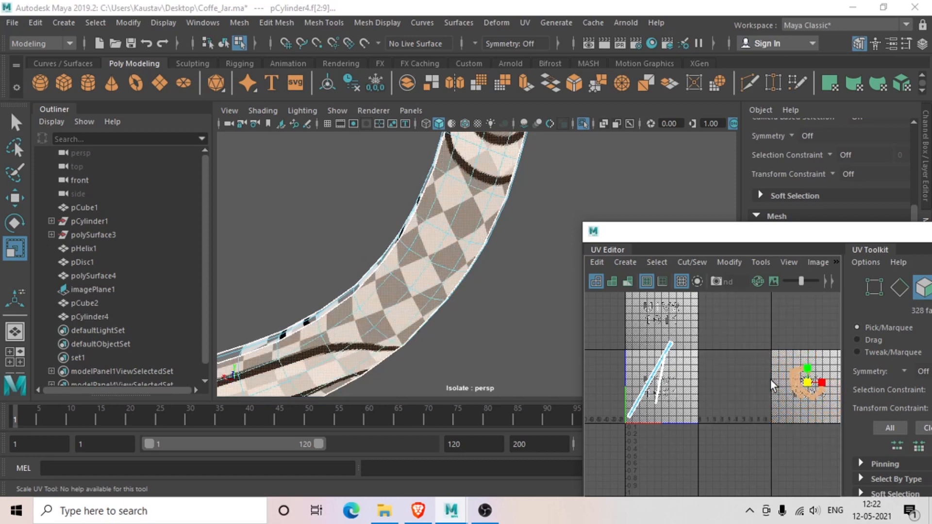
{"action": "key", "text": "e"}
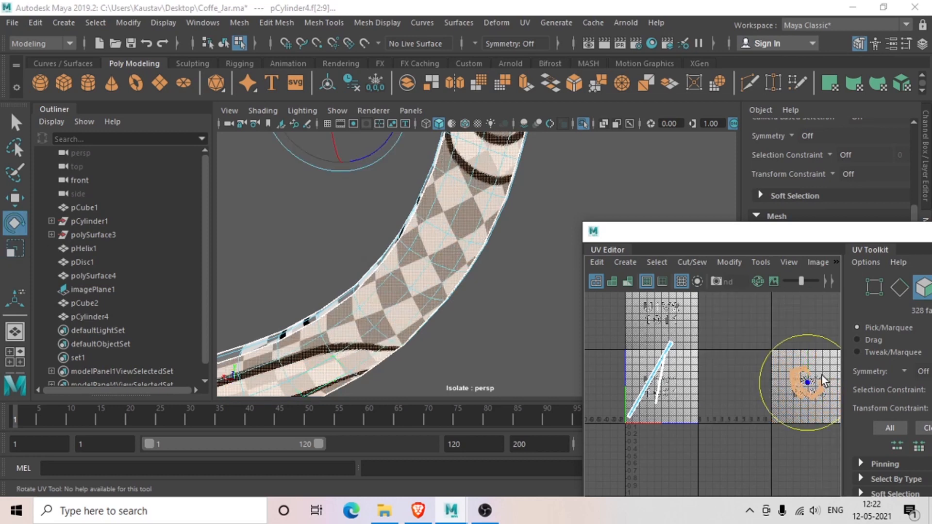
{"action": "left_click_drag", "start_coordinate": [831, 346], "coordinate": [848, 365]}
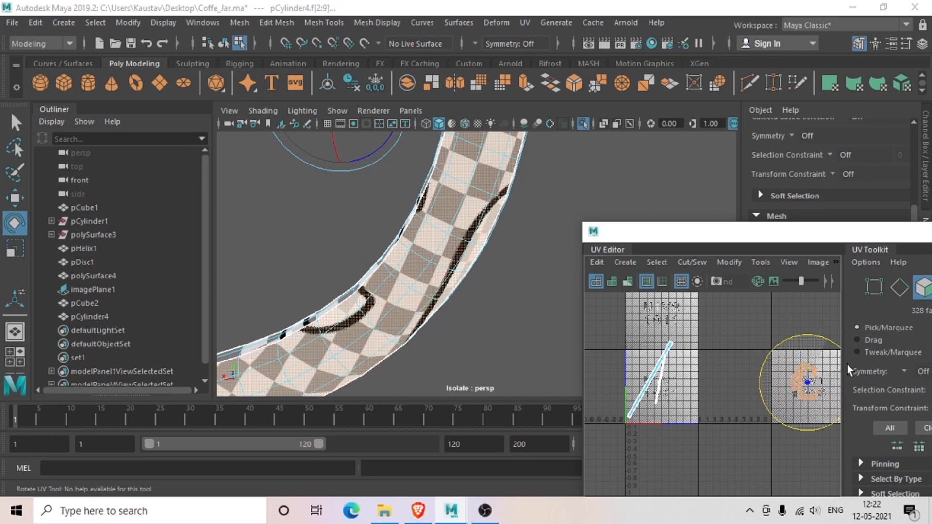
- Select the long slanted handle strip in the UV layout and rotate it upright
{"action": "left_click", "coordinate": [658, 369]}
{"action": "key", "text": "r"}
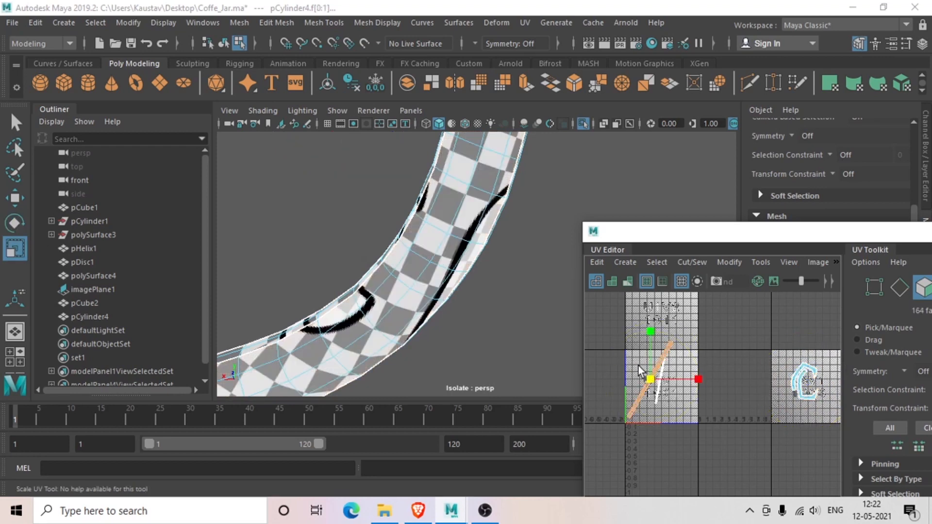
{"action": "key", "text": "e"}
{"action": "left_click_drag", "start_coordinate": [616, 345], "coordinate": [607, 367]}
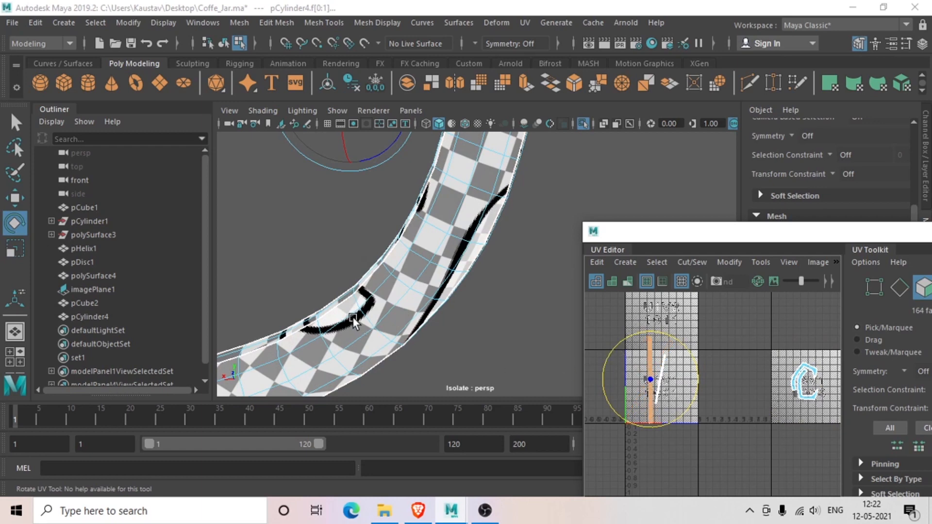
{"action": "left_click_drag", "start_coordinate": [353, 317], "coordinate": [566, 300], "text": "alt"}
{"action": "scroll", "coordinate": [418, 318], "scroll_direction": "down", "scroll_amount": 4}
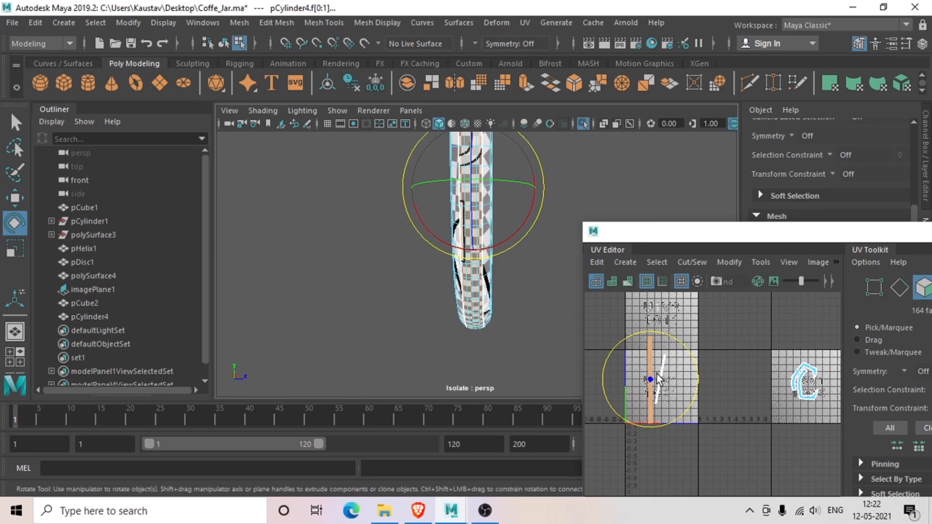
- Scale the long upright strip down to match the side shells' checkers and move it next to them
{"action": "key", "text": "r"}
{"action": "left_click_drag", "start_coordinate": [649, 379], "coordinate": [624, 391]}
{"action": "left_click_drag", "start_coordinate": [544, 386], "coordinate": [464, 308], "text": "alt"}
{"action": "right_click_drag", "start_coordinate": [453, 302], "coordinate": [552, 332], "text": "alt"}
{"action": "key", "text": "w"}
{"action": "left_click_drag", "start_coordinate": [651, 383], "coordinate": [782, 383]}
- Select the remaining short handle strip and rotate it upright
{"action": "left_click_drag", "start_coordinate": [620, 334], "coordinate": [677, 408]}
{"action": "key", "text": "e"}
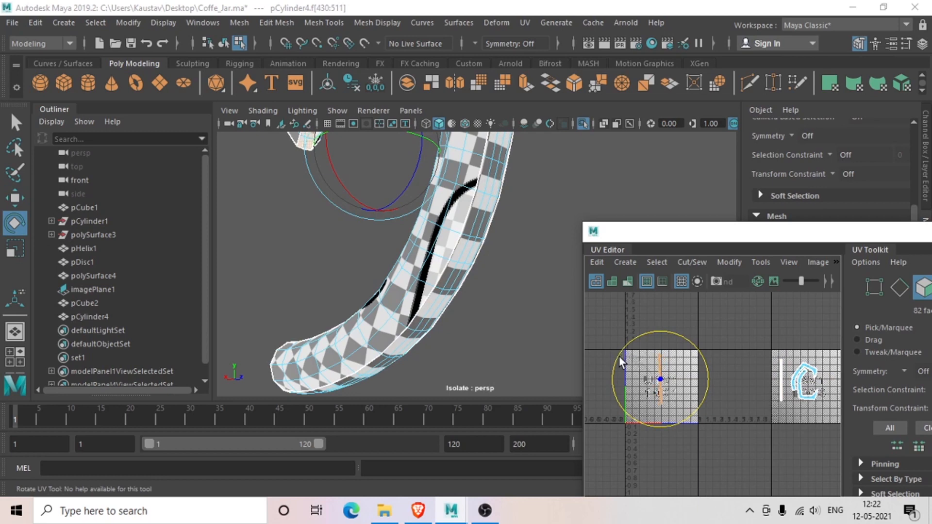
{"action": "left_click_drag", "start_coordinate": [428, 301], "coordinate": [530, 311], "text": "alt"}
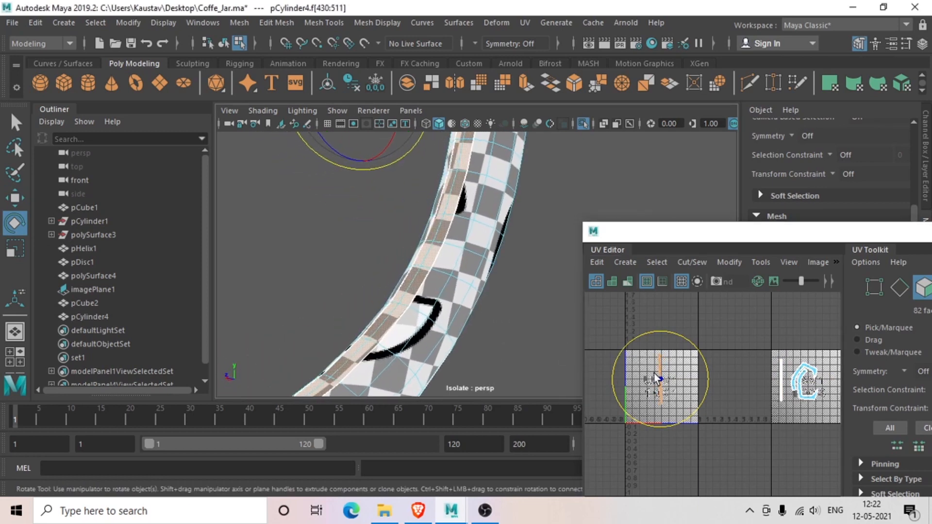
- Select all of the handle's UV shells and lay them out in the first UV tile
{"action": "scroll", "coordinate": [700, 361], "scroll_direction": "down", "scroll_amount": 4}
{"action": "left_click_drag", "start_coordinate": [629, 324], "coordinate": [760, 406]}
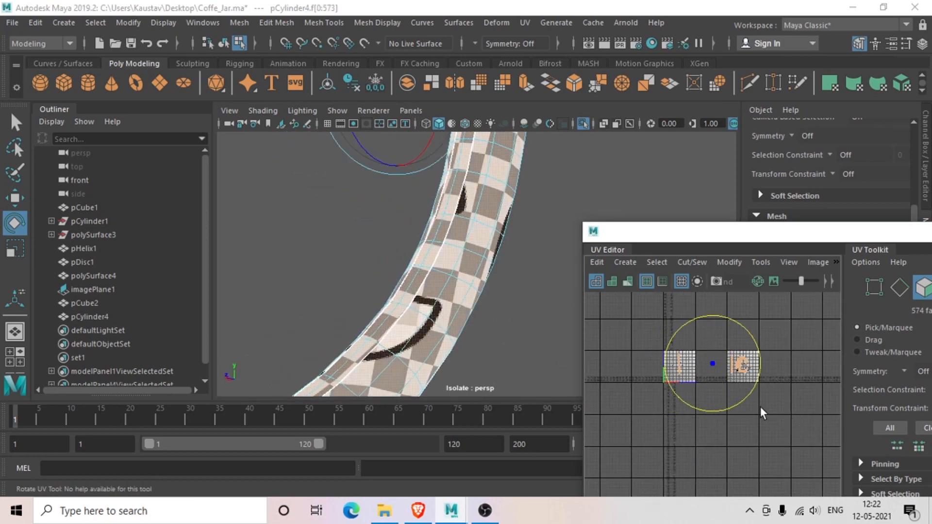
{"action": "key", "text": "ctrl+l"}
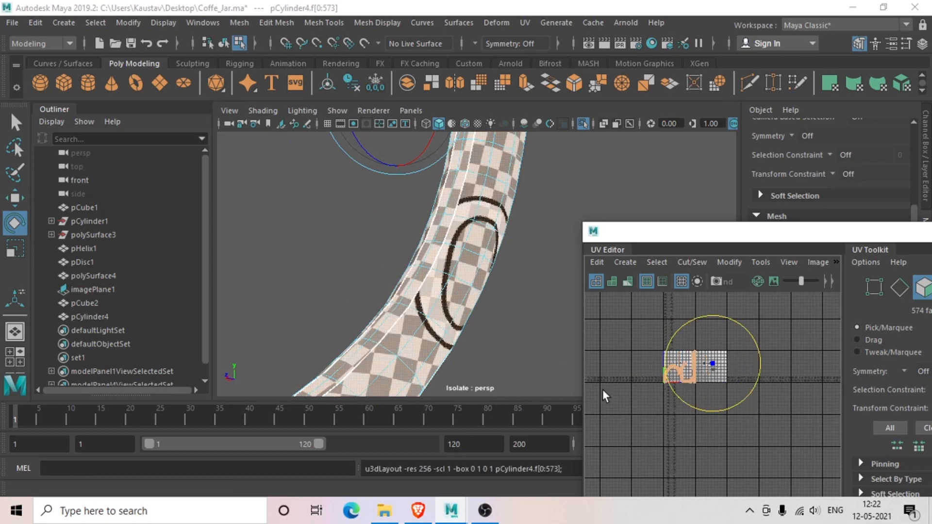
- Return to object selection, turn off view isolation and select the handle together with the mug body
{"action": "scroll", "coordinate": [431, 321], "scroll_direction": "down", "scroll_amount": 5}
{"action": "left_click_drag", "start_coordinate": [433, 308], "coordinate": [418, 313], "text": "alt"}
{"action": "right_click_drag", "start_coordinate": [489, 201], "coordinate": [480, 118]}
{"action": "left_click", "coordinate": [479, 221]}
{"action": "left_click", "coordinate": [583, 124]}
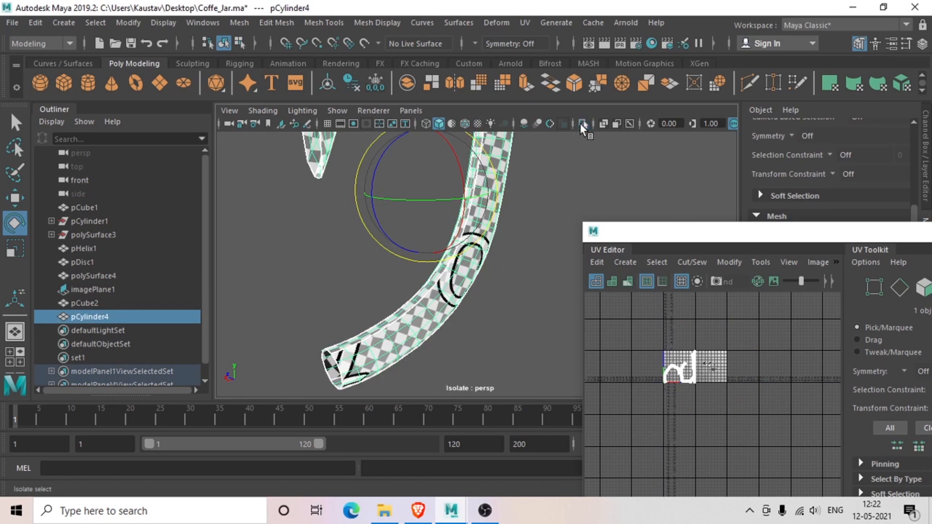
{"action": "left_click", "coordinate": [582, 124]}
{"action": "left_click_drag", "start_coordinate": [490, 285], "coordinate": [443, 316], "text": "alt"}
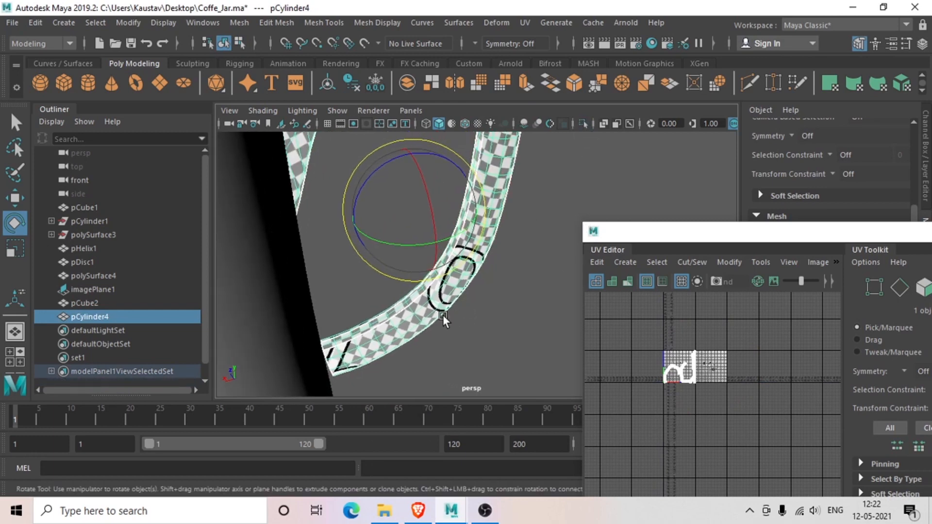
{"action": "left_click", "coordinate": [298, 333], "text": "shift"}
{"action": "key", "text": "f"}
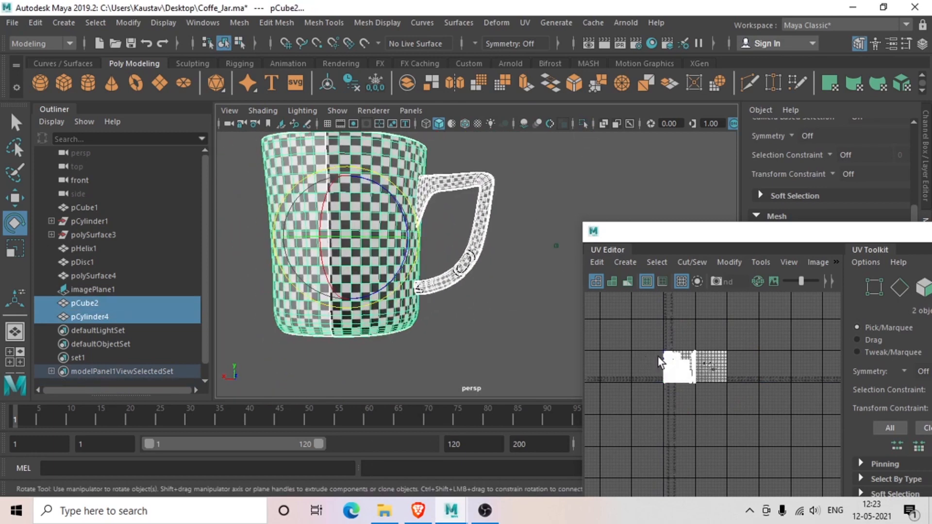
- Select all UV faces of the mug body and handle and lay them out together in one tile
{"action": "left_click_drag", "start_coordinate": [643, 347], "coordinate": [741, 416]}
{"action": "right_click_drag", "start_coordinate": [678, 380], "coordinate": [668, 359]}
{"action": "left_click_drag", "start_coordinate": [642, 335], "coordinate": [769, 441]}
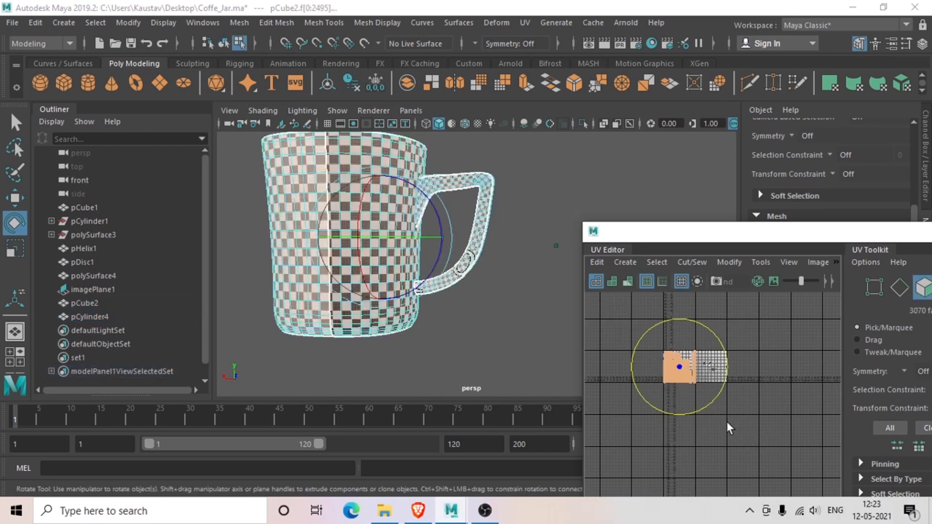
{"action": "key", "text": "ctrl+l"}
{"action": "scroll", "coordinate": [686, 378], "scroll_direction": "up", "scroll_amount": 6}
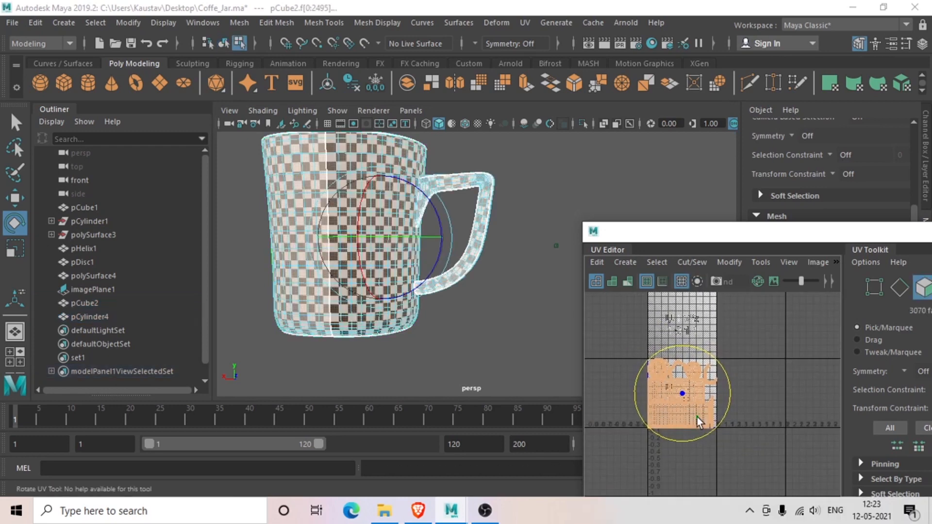
- Scale the combined UV layout down slightly so it sits inside the tile's borders
{"action": "key", "text": "r"}
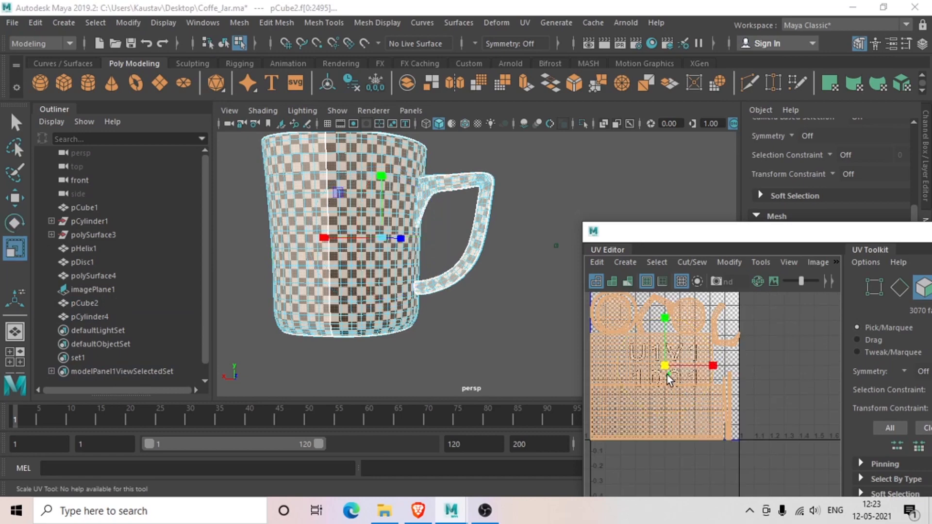
{"action": "left_click_drag", "start_coordinate": [665, 368], "coordinate": [660, 364]}
{"action": "middle_click_drag", "start_coordinate": [680, 376], "coordinate": [719, 424], "text": "alt"}
{"action": "left_click_drag", "start_coordinate": [705, 415], "coordinate": [706, 418]}
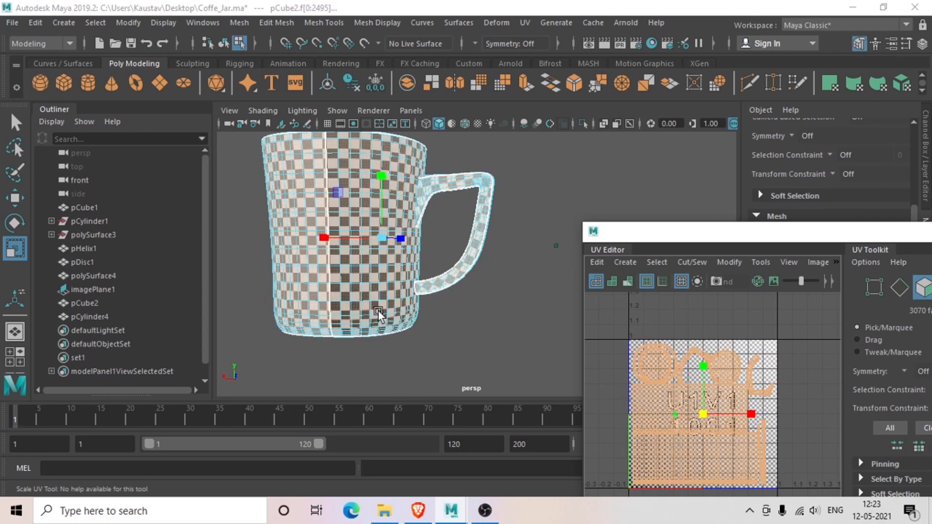
- Leave face selection and select only the mug handle in object mode, close in on its lower end
{"action": "middle_click_drag", "start_coordinate": [381, 311], "coordinate": [389, 322], "text": "alt"}
{"action": "scroll", "coordinate": [389, 322], "scroll_direction": "up", "scroll_amount": 3}
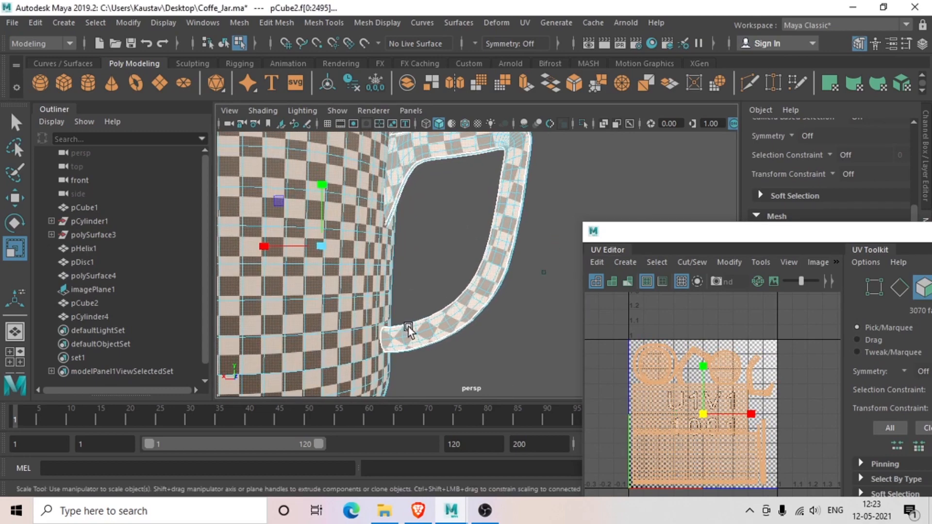
{"action": "right_click_drag", "start_coordinate": [409, 134], "coordinate": [394, 104]}
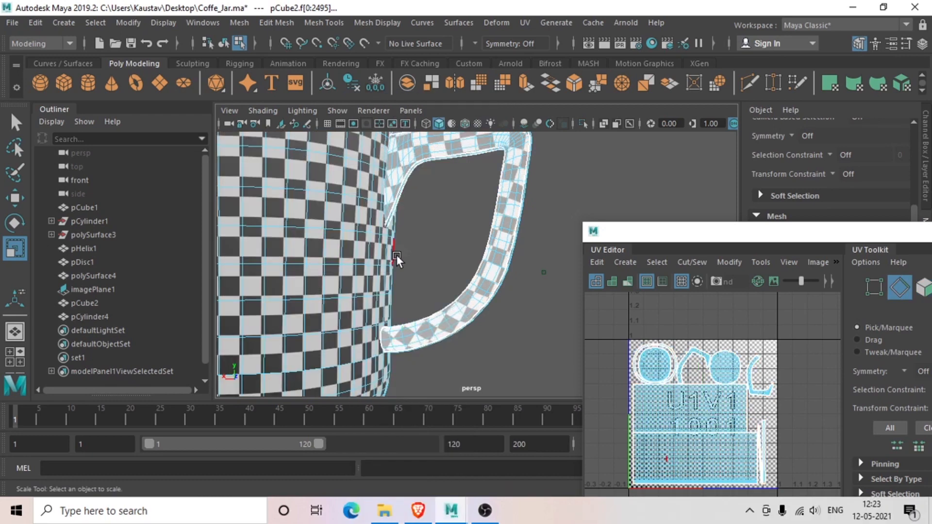
{"action": "scroll", "coordinate": [358, 322], "scroll_direction": "up", "scroll_amount": 8}
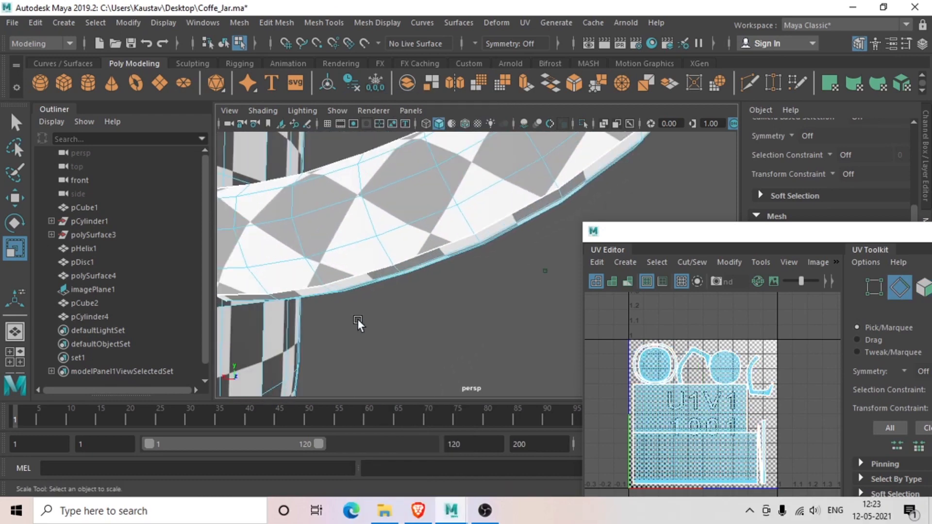
{"action": "right_click_drag", "start_coordinate": [411, 136], "coordinate": [481, 115]}
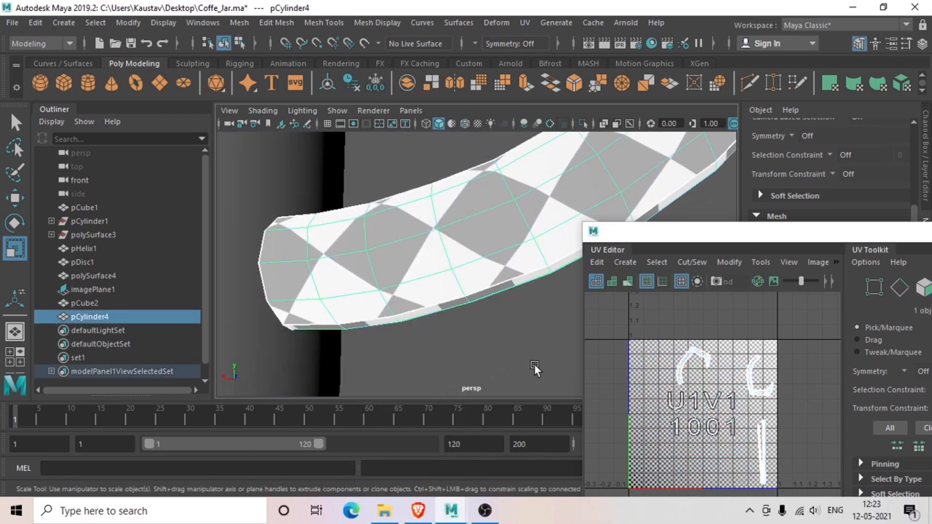
- Move the border edge loop at the handle's lower end sideways further into the mug body, then return to object selection and deselect
{"action": "right_click_drag", "start_coordinate": [403, 134], "coordinate": [402, 97]}
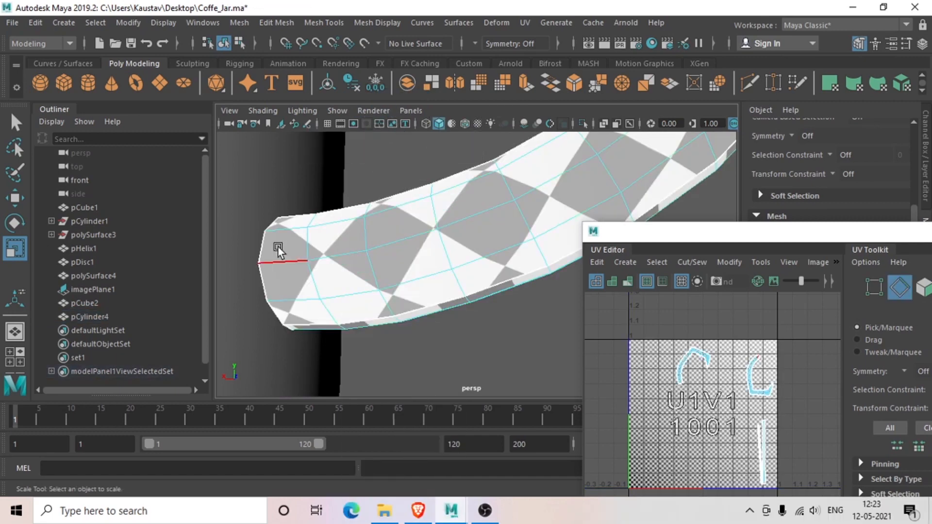
{"action": "double_click", "coordinate": [269, 244]}
{"action": "key", "text": "w"}
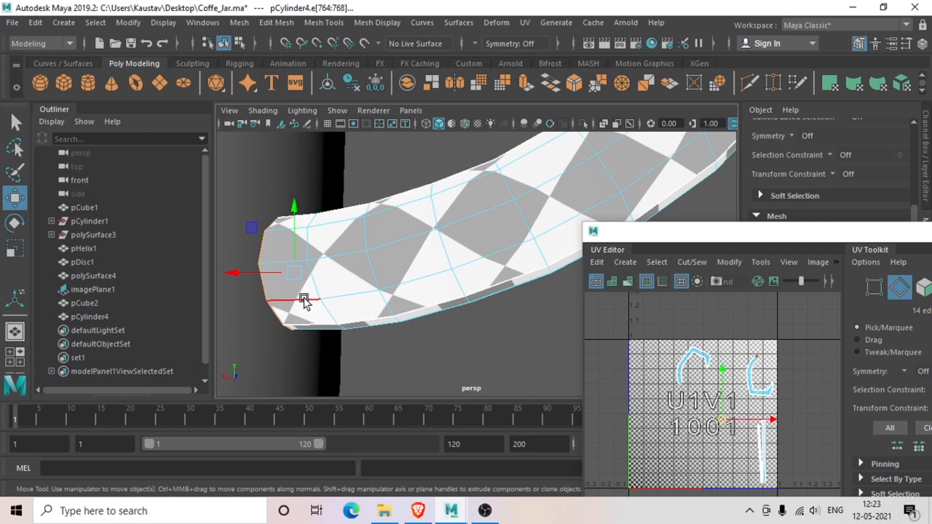
{"action": "left_click_drag", "start_coordinate": [303, 299], "coordinate": [280, 291], "text": "alt"}
{"action": "left_click_drag", "start_coordinate": [226, 275], "coordinate": [202, 281]}
{"action": "left_click_drag", "start_coordinate": [273, 301], "coordinate": [397, 274], "text": "alt"}
{"action": "right_click_drag", "start_coordinate": [398, 134], "coordinate": [452, 119]}
{"action": "left_click", "coordinate": [515, 316]}
{"action": "scroll", "coordinate": [524, 335], "scroll_direction": "down", "scroll_amount": 15}
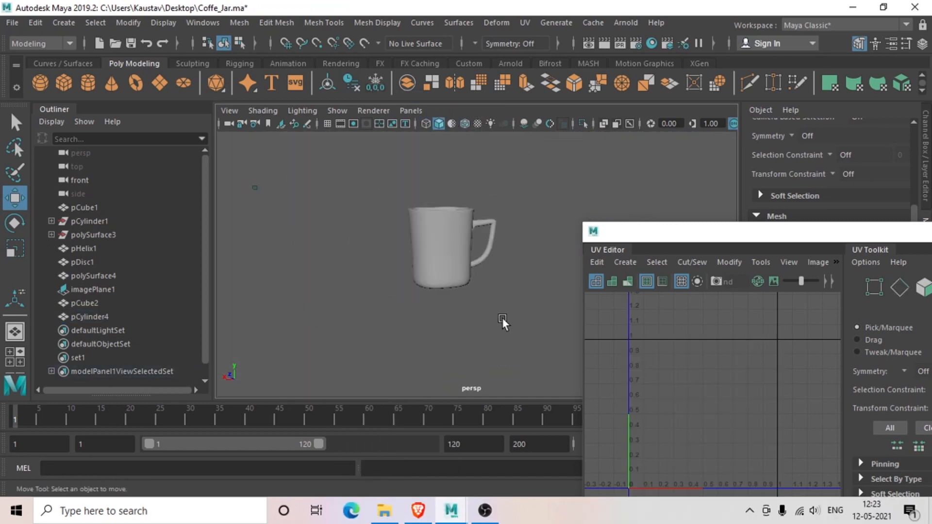
- Select the mug body and handle together and freeze their transformations
{"action": "left_click_drag", "start_coordinate": [502, 318], "coordinate": [444, 352], "text": "alt"}
{"action": "left_click_drag", "start_coordinate": [363, 185], "coordinate": [526, 339]}
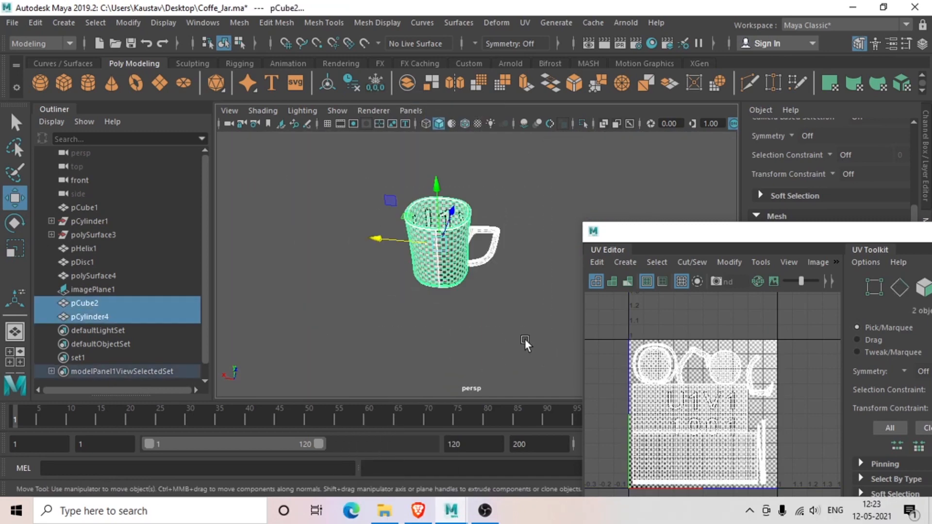
{"action": "left_click", "coordinate": [360, 79]}
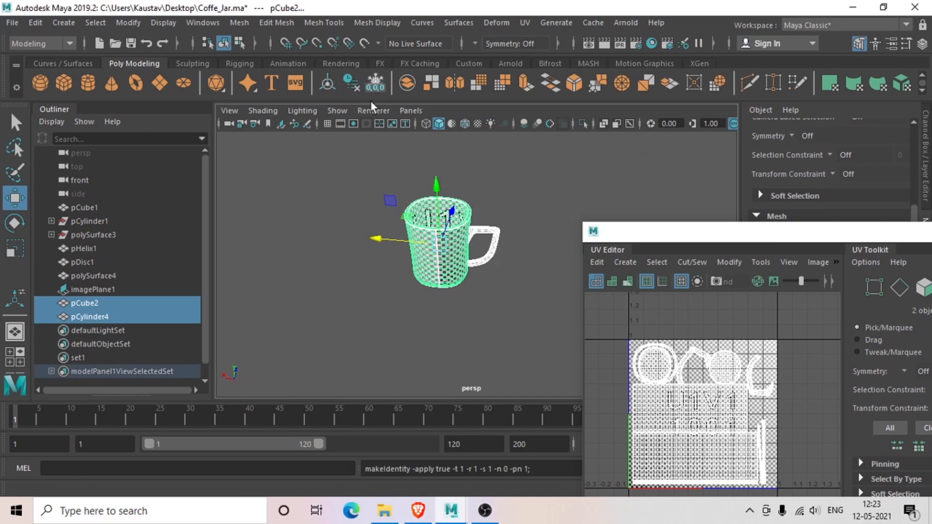
- Save the Coffe_Jar.ma scene and close the UV Editor
{"action": "key", "text": "ctrl+s"}
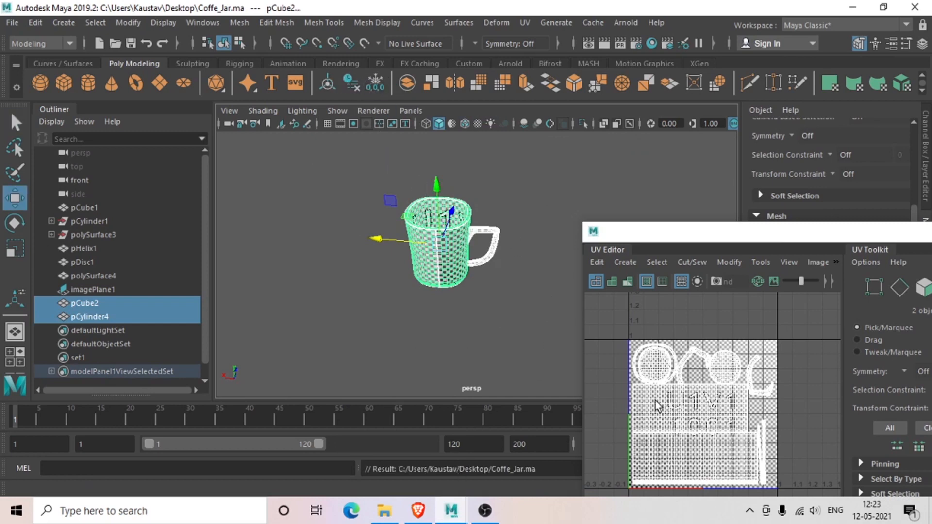
{"action": "left_click_drag", "start_coordinate": [804, 239], "coordinate": [650, 219]}
{"action": "left_click", "coordinate": [878, 212]}
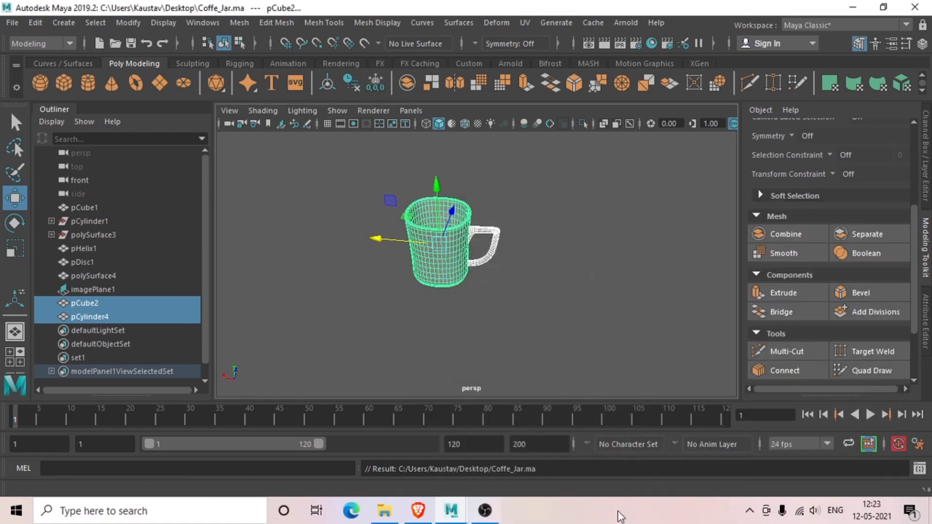
{"action": "left_click", "coordinate": [485, 510]}
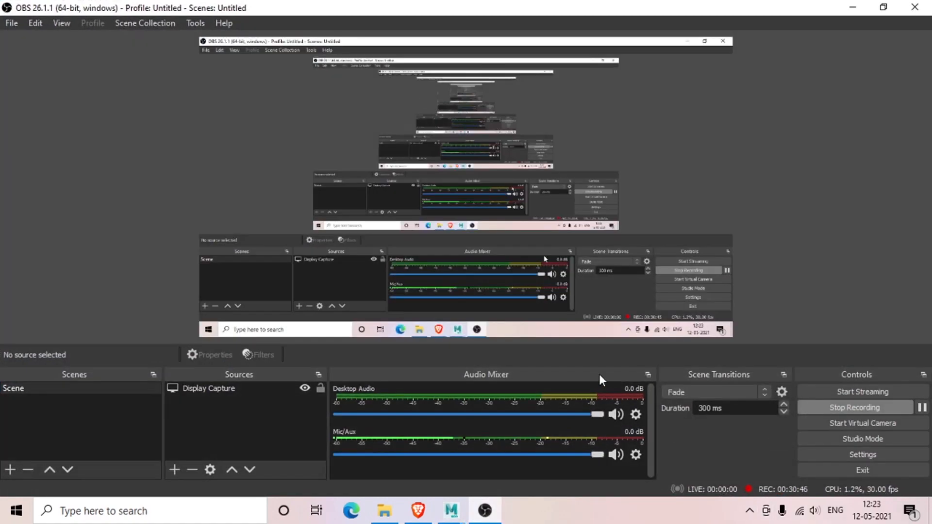